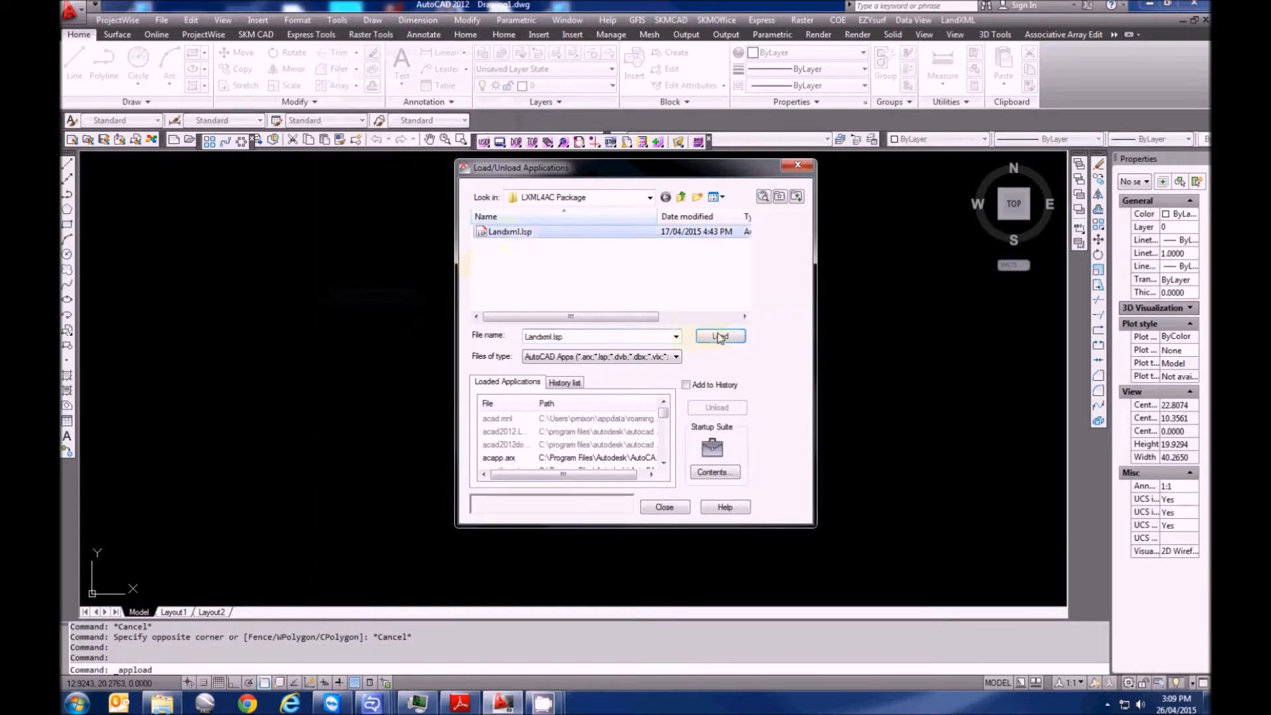
# Load Landxml.lsp and check its new layers, leaving layer 0 current
pyautogui.click(720, 337)
pyautogui.click(665, 505)
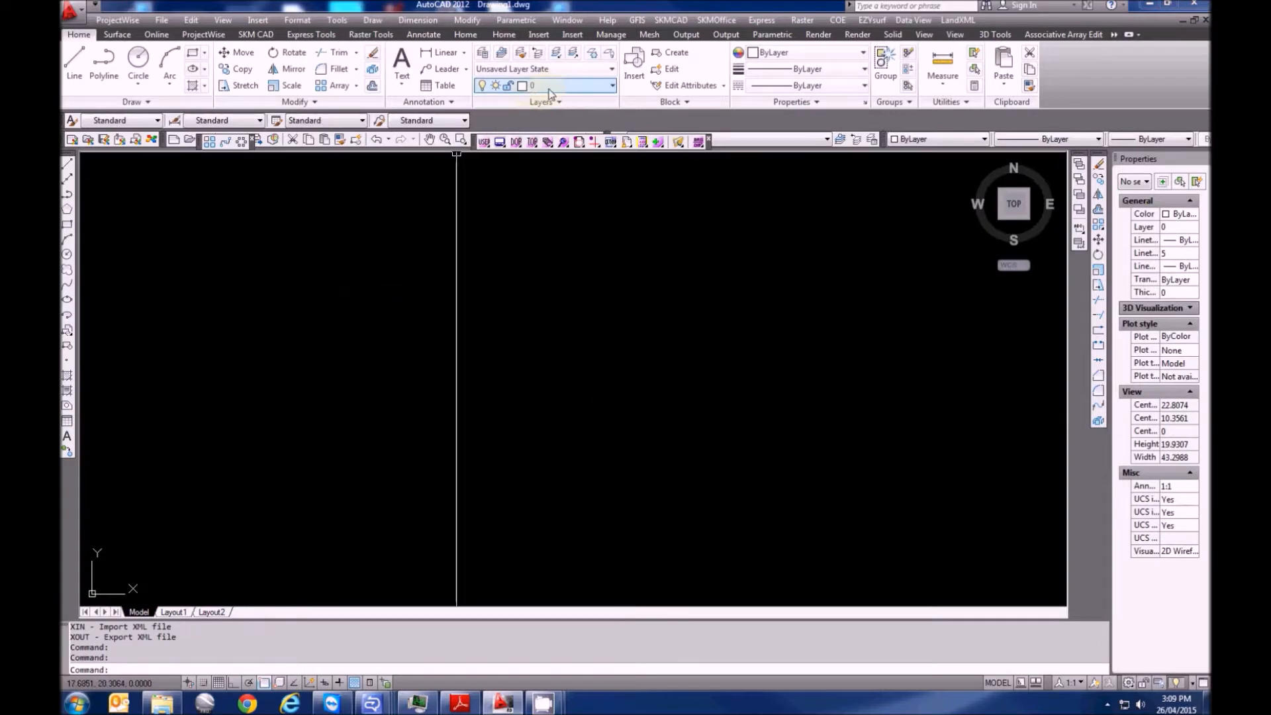
pyautogui.click(576, 86)
pyautogui.moveTo(610, 192); pyautogui.dragTo(605, 159)
pyautogui.click(548, 86)
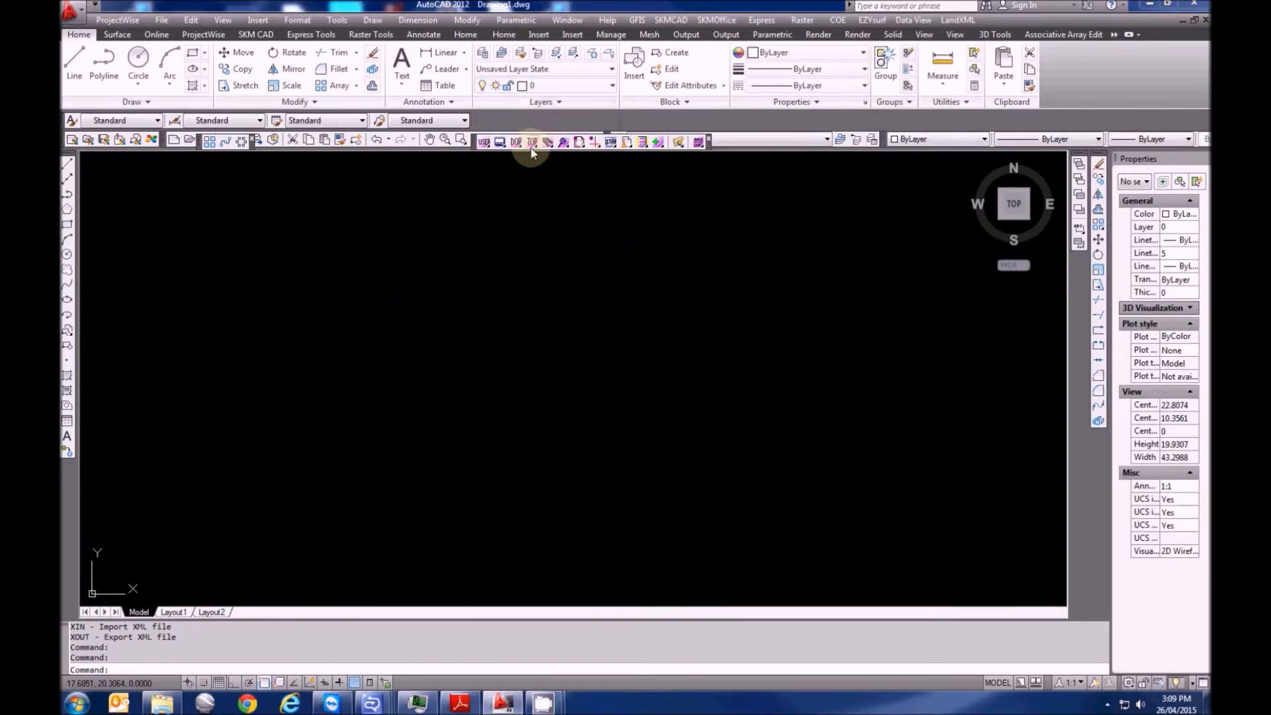
# Cancel the stray selection and open the LandXML survey commands menu
pyautogui.press('Escape')
pyautogui.doubleClick(342, 359)
pyautogui.press('Escape')
pyautogui.click(958, 20)
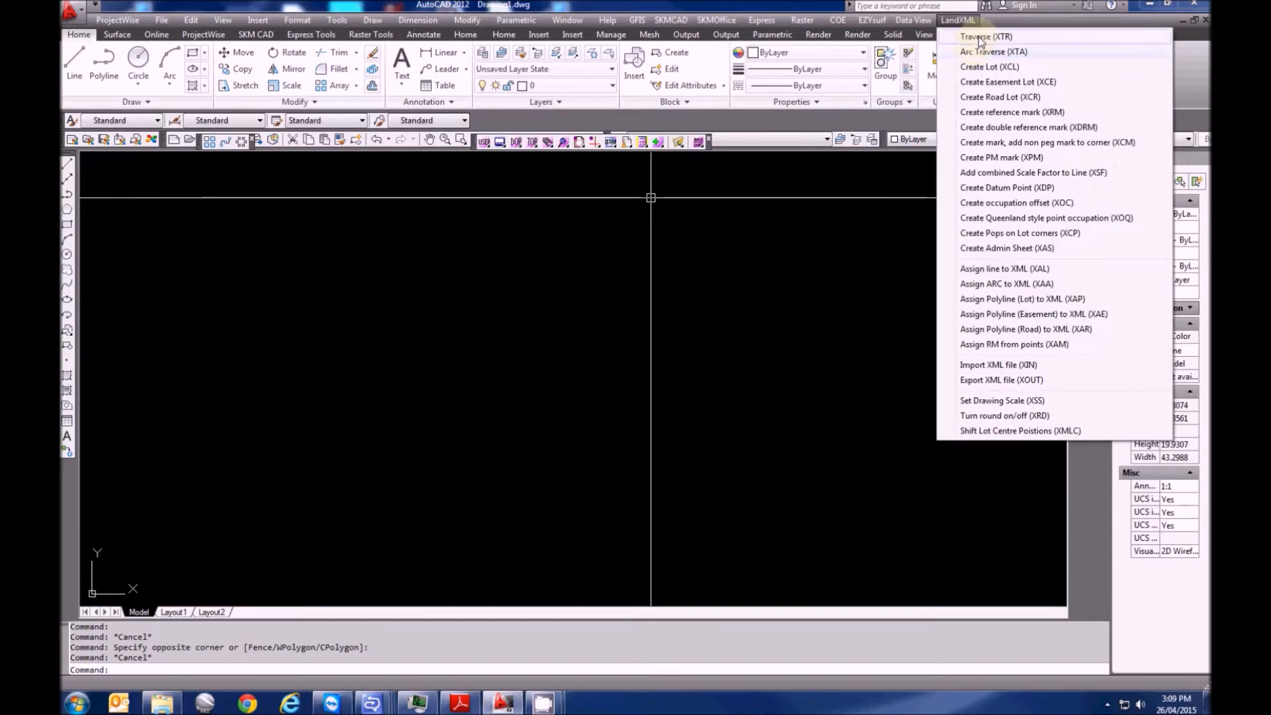
# Start a traverse at the picked point with bearing 277°54'07" and a 90 first leg
pyautogui.click(979, 38)
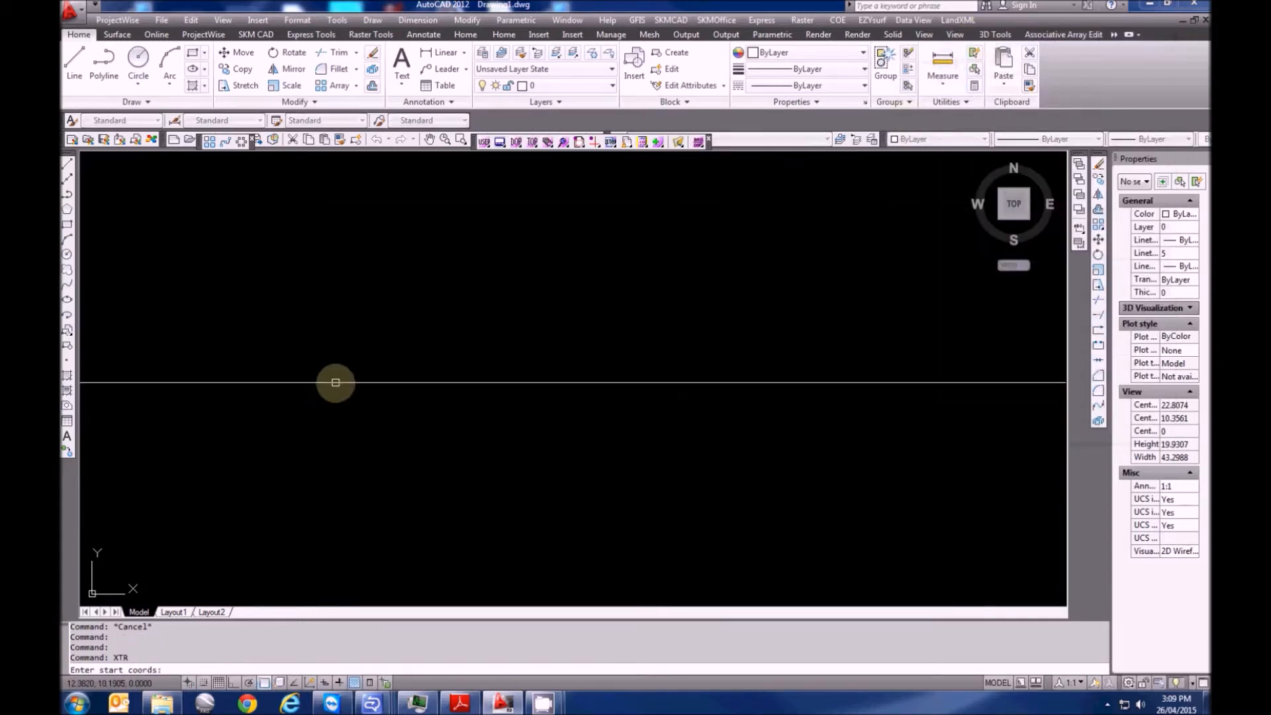
pyautogui.click(336, 373)
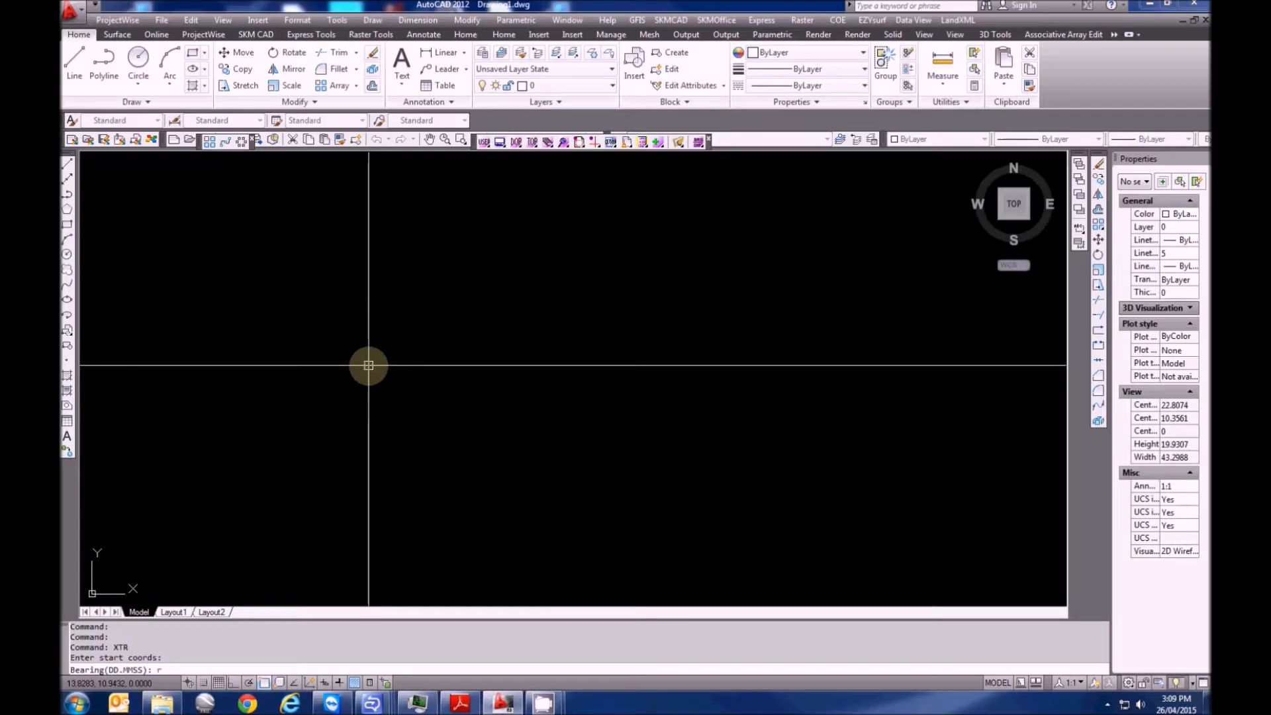
pyautogui.write('77.5407')
pyautogui.press('Return')
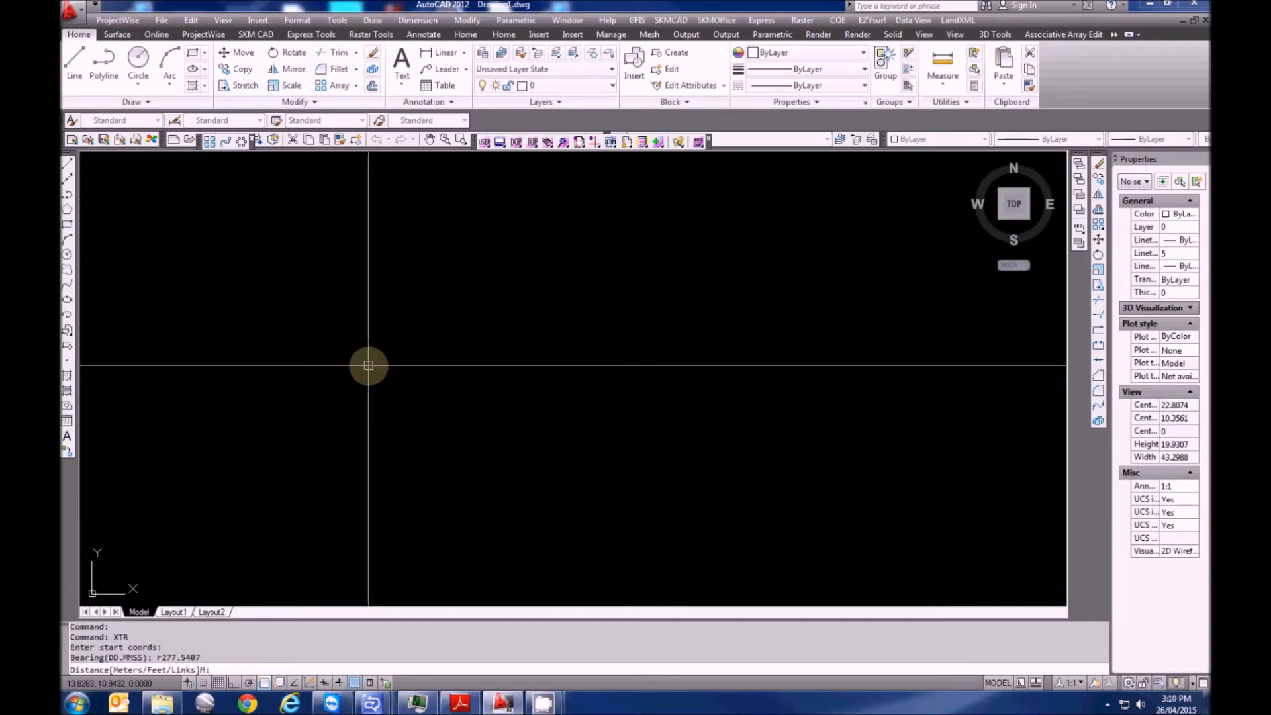
pyautogui.press('Return')
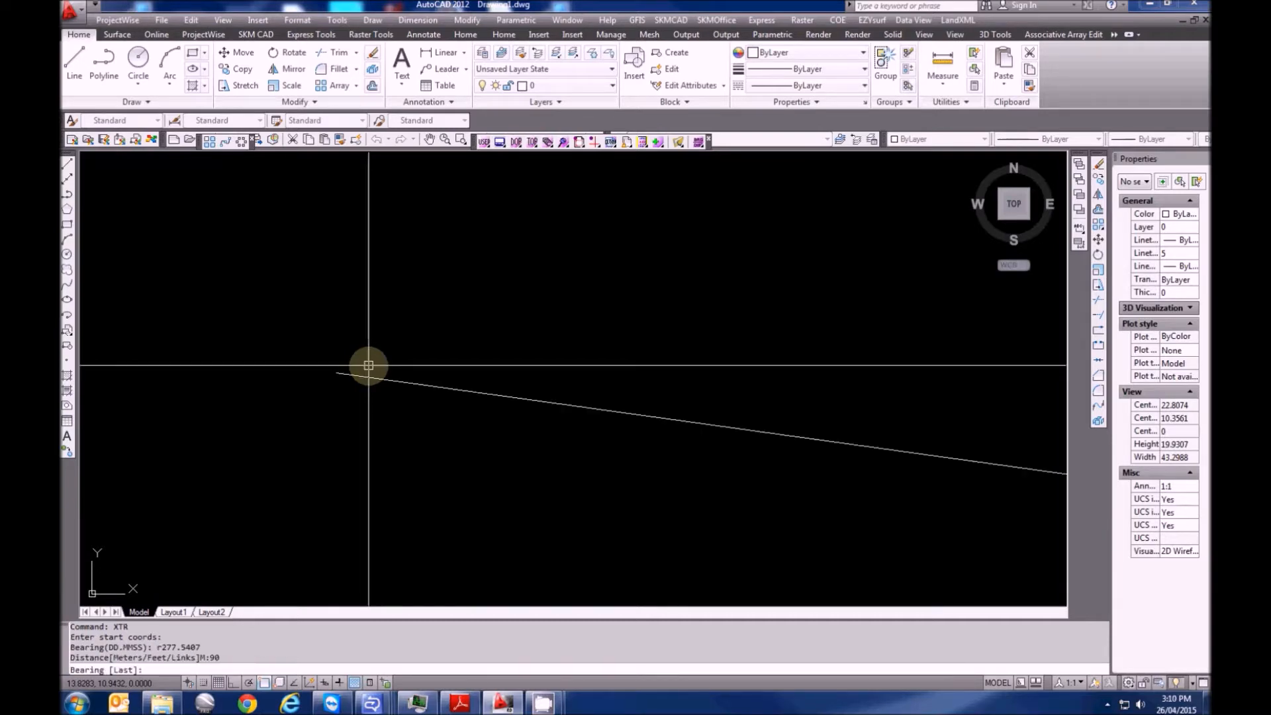
# Add legs of 18, 18 and 3.9 on the same bearing, then end the traverse
pyautogui.scroll(-7, 528, 411)
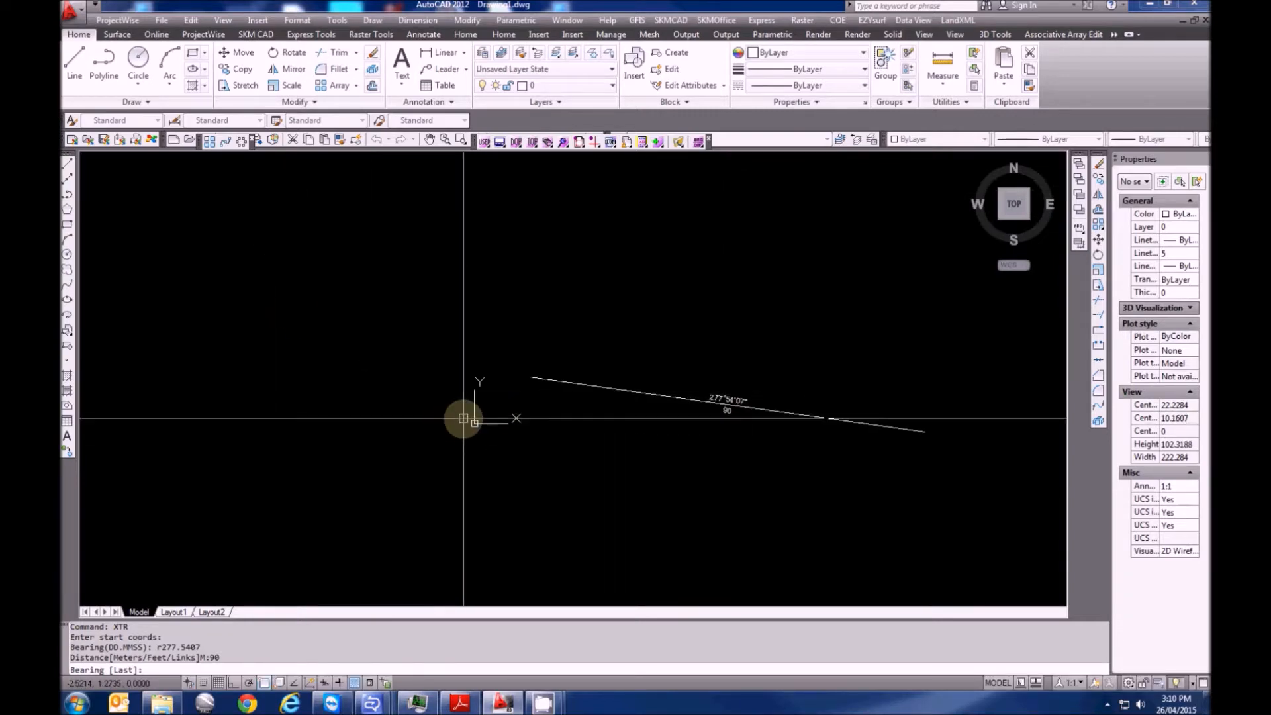
pyautogui.press('Return')
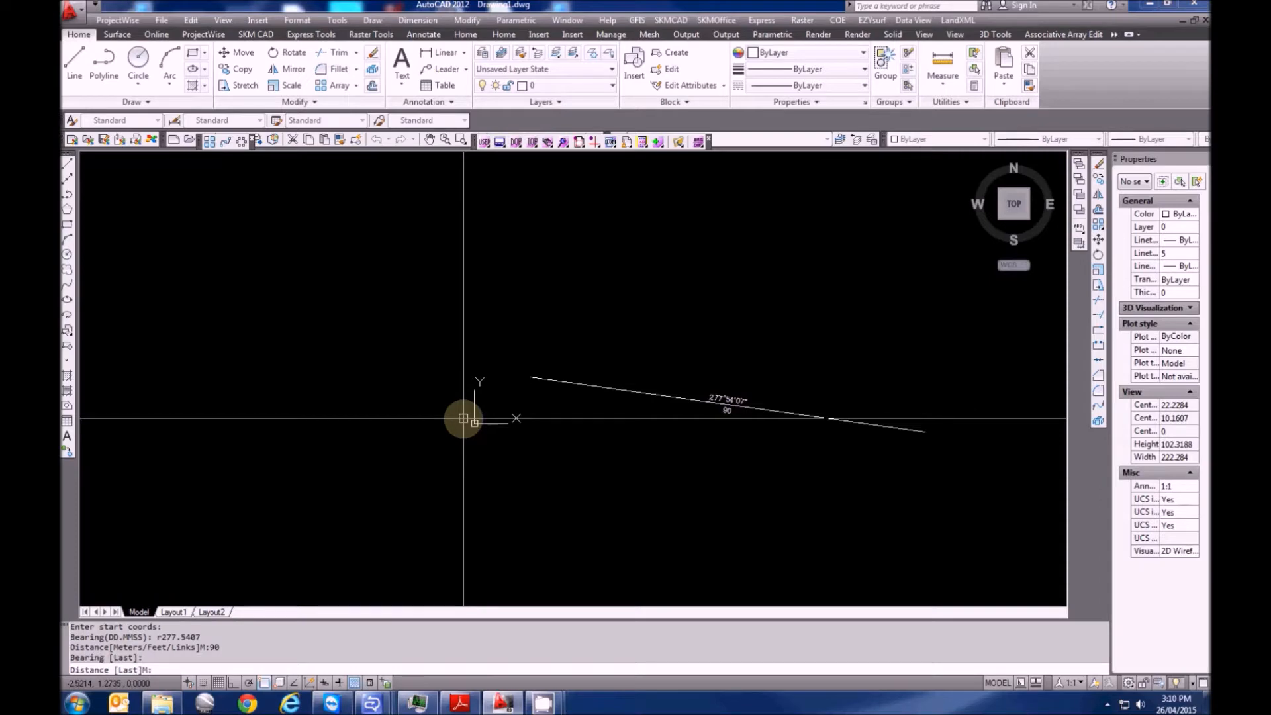
pyautogui.write('18')
pyautogui.press('Return')
pyautogui.press('Return')
pyautogui.write('18')
pyautogui.press('Return')
pyautogui.press('Return')
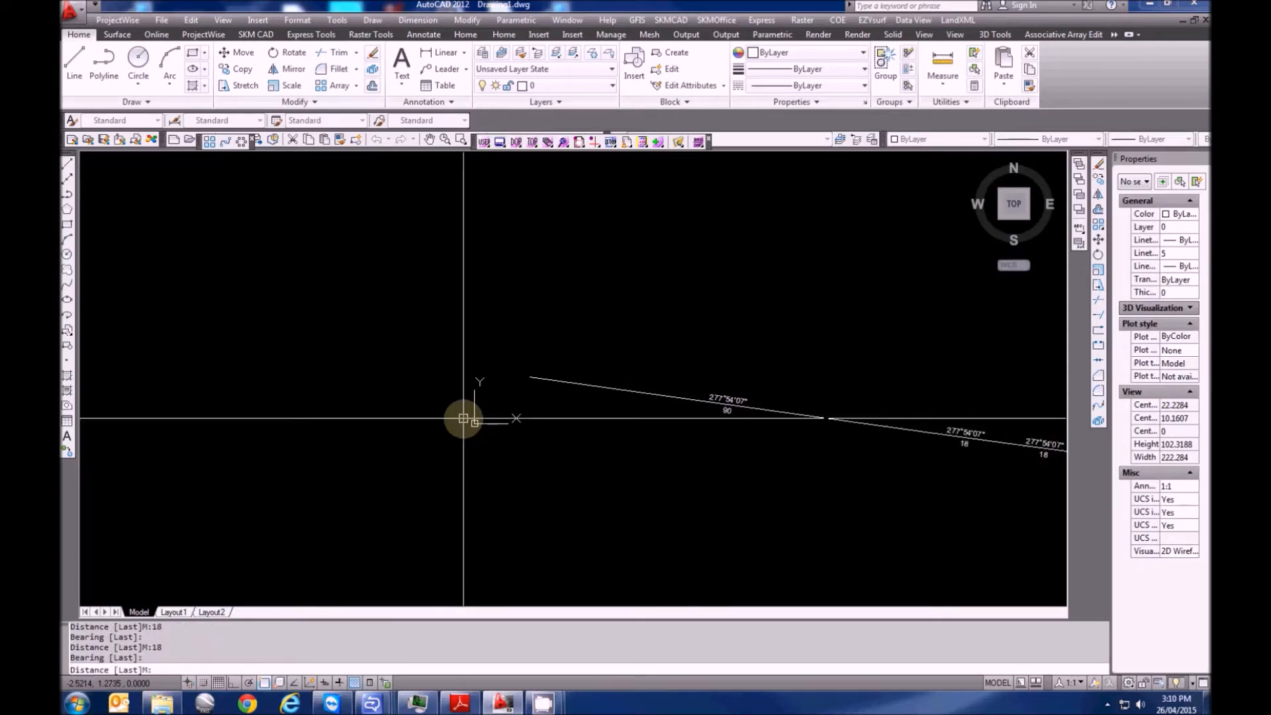
pyautogui.write('3.9')
# Regenerate the drawing and pan to show space past the traverse end
pyautogui.press('Return')
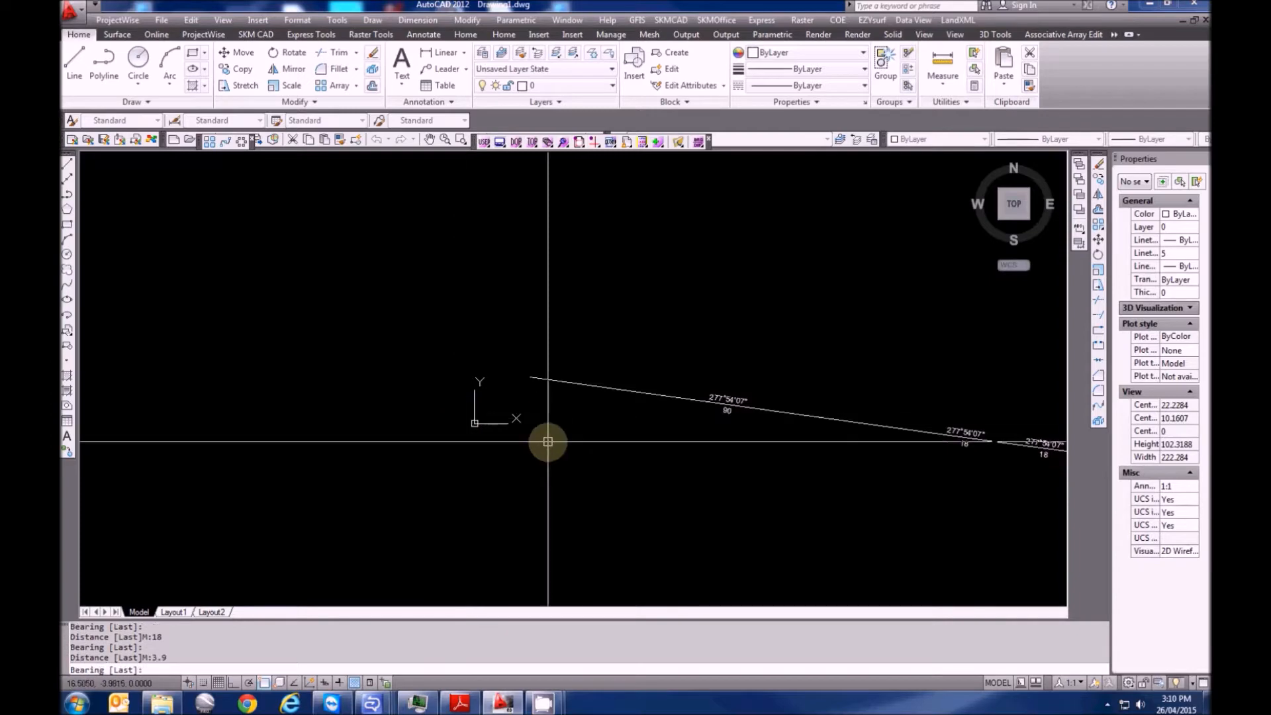
pyautogui.press('Escape')
pyautogui.press('Escape')
pyautogui.write('re')
pyautogui.press('Return')
pyautogui.moveTo(754, 434); pyautogui.dragTo(398, 419, button='middle')
pyautogui.scroll(-2, 397, 418)
pyautogui.scroll(6, 536, 434)
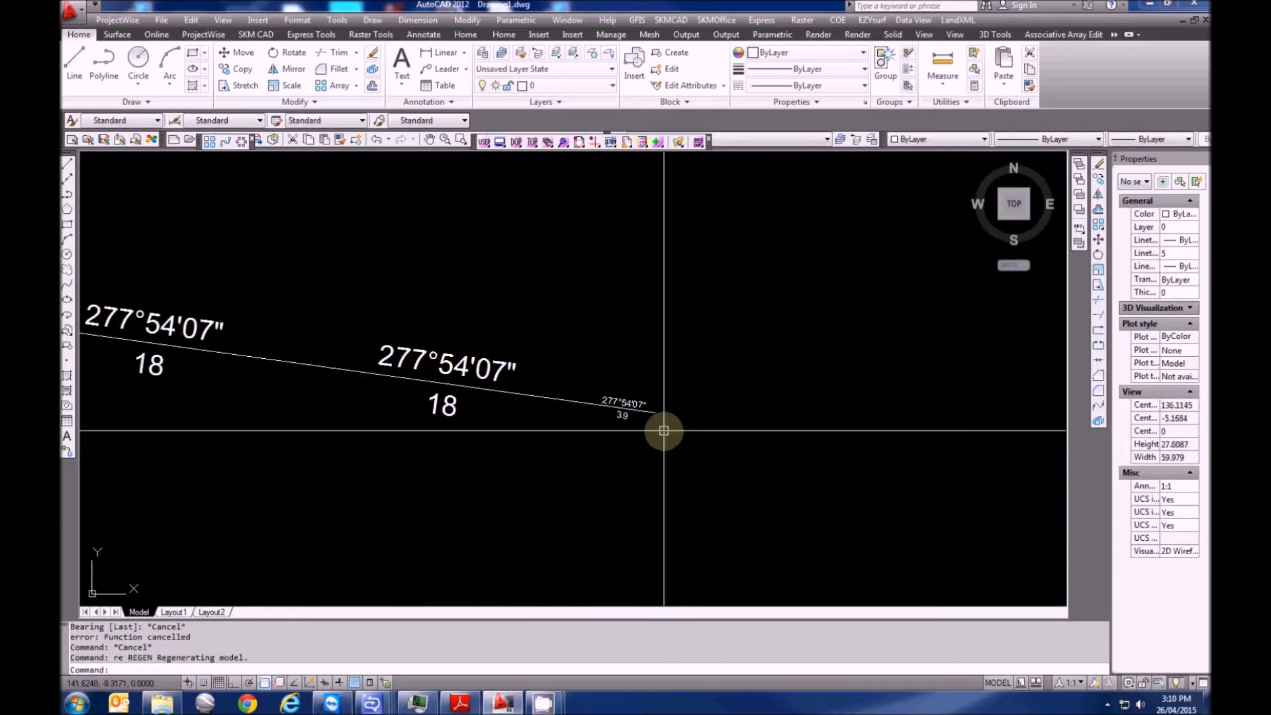
pyautogui.scroll(2, 524, 425)
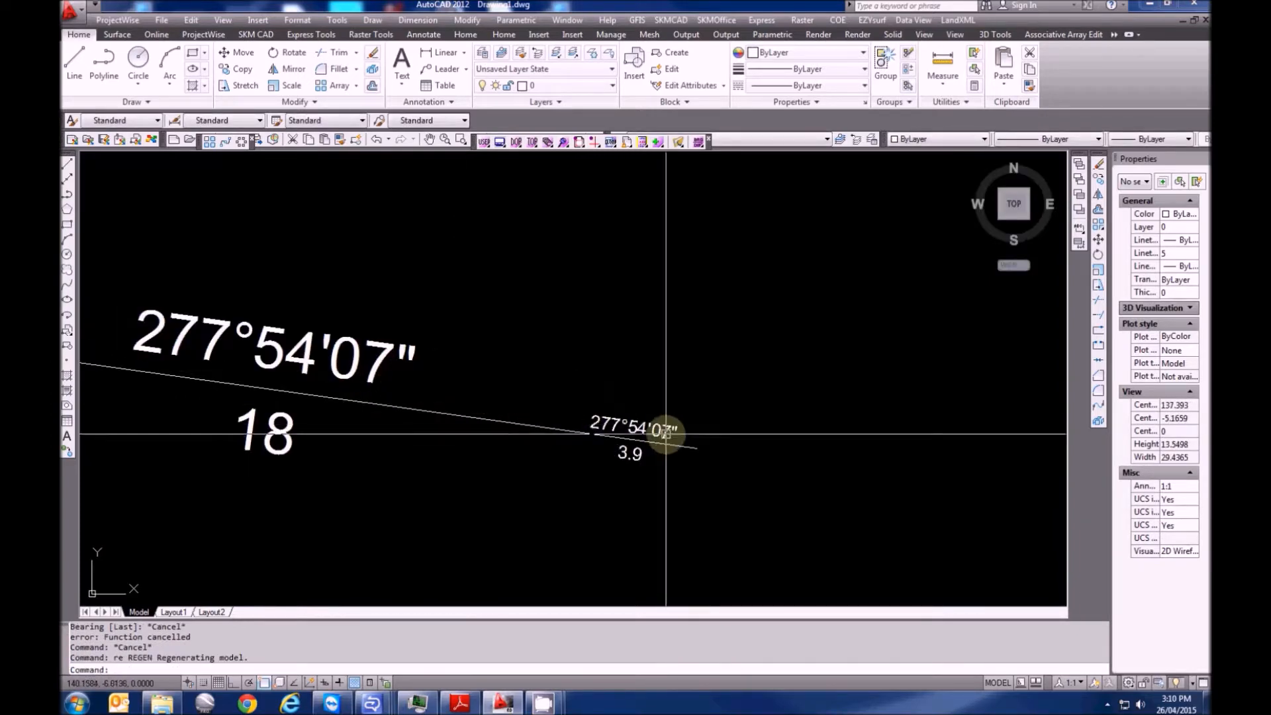
pyautogui.scroll(-6, 643, 454)
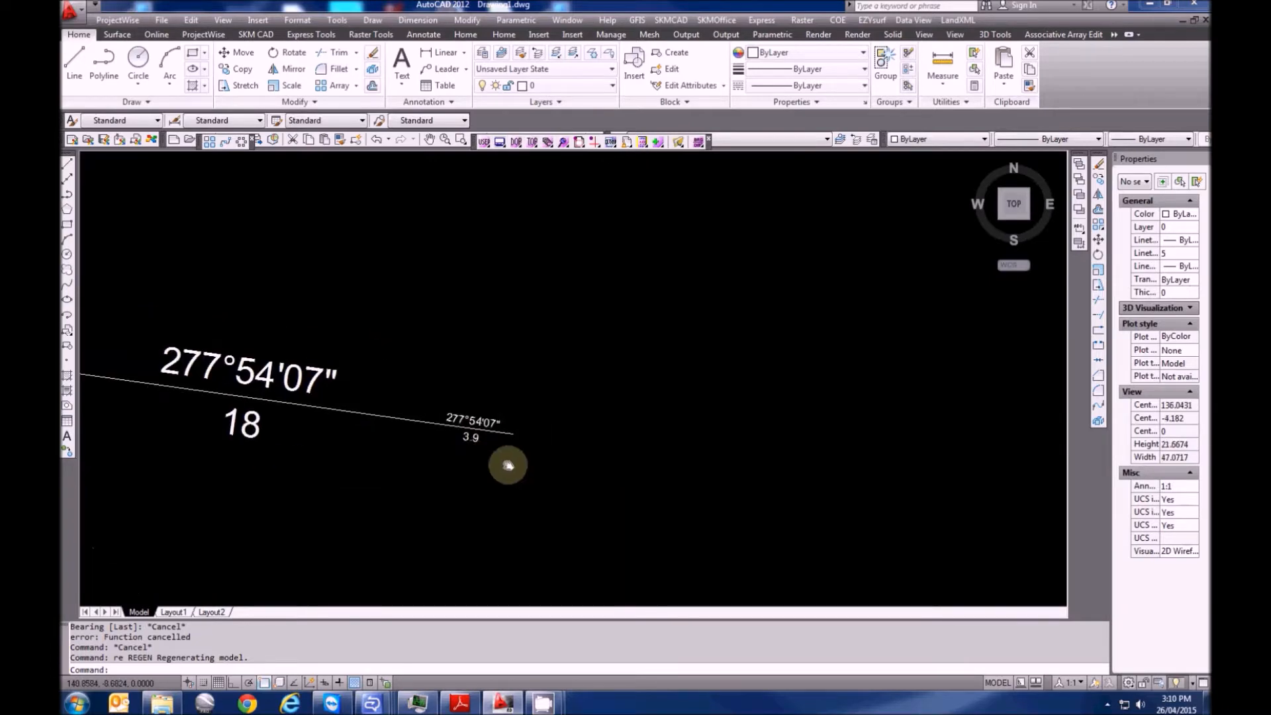
pyautogui.scroll(8, 433, 457)
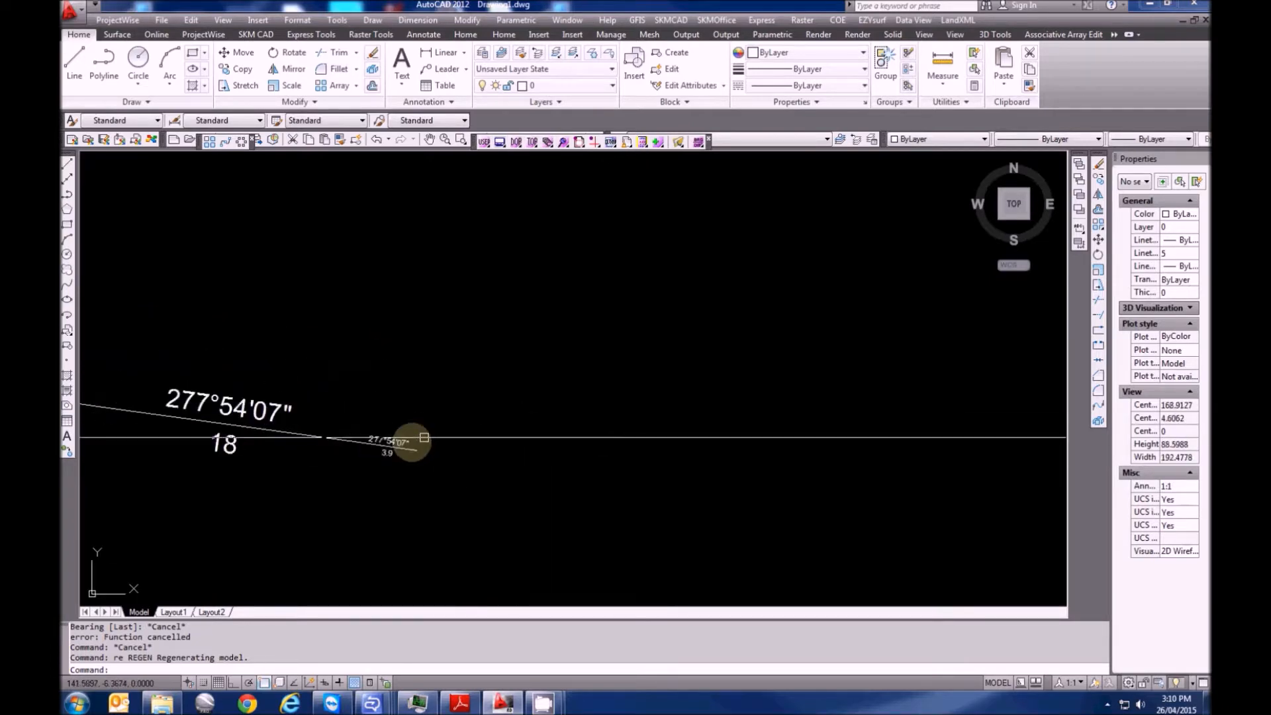
pyautogui.scroll(-5, 411, 456)
pyautogui.press('Escape')
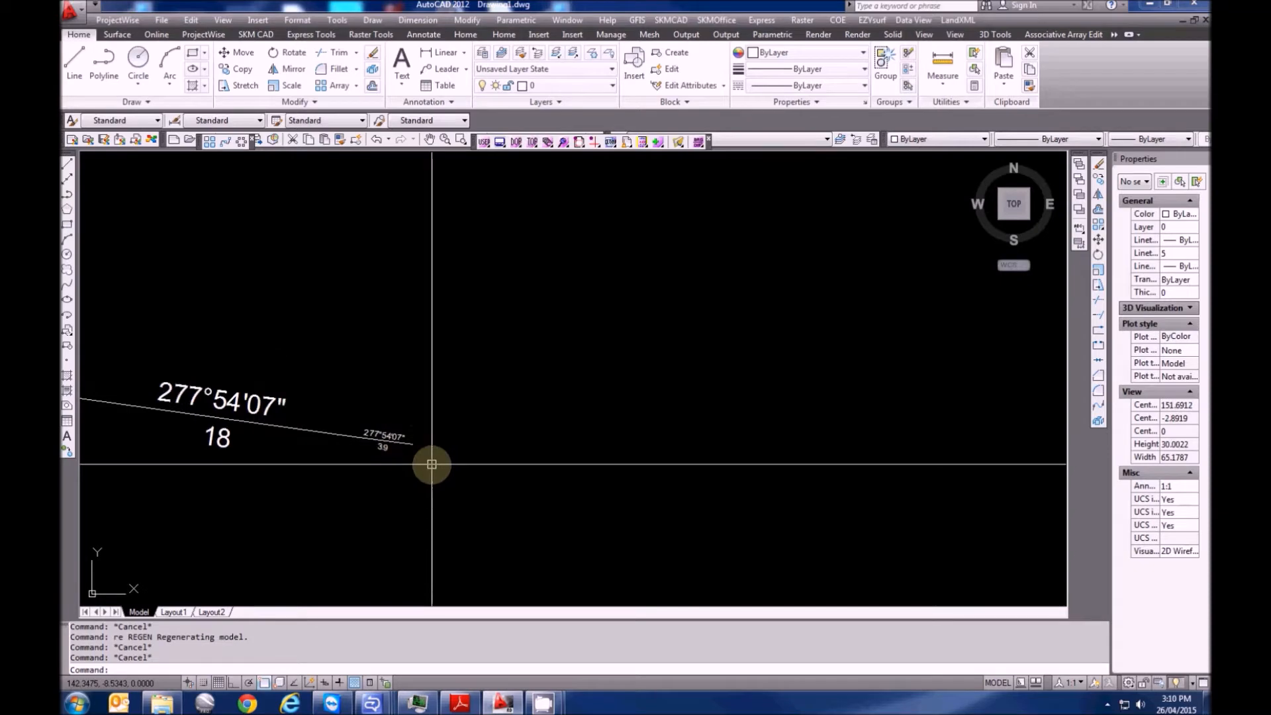
pyautogui.moveTo(432, 464); pyautogui.dragTo(566, 466, button='middle')
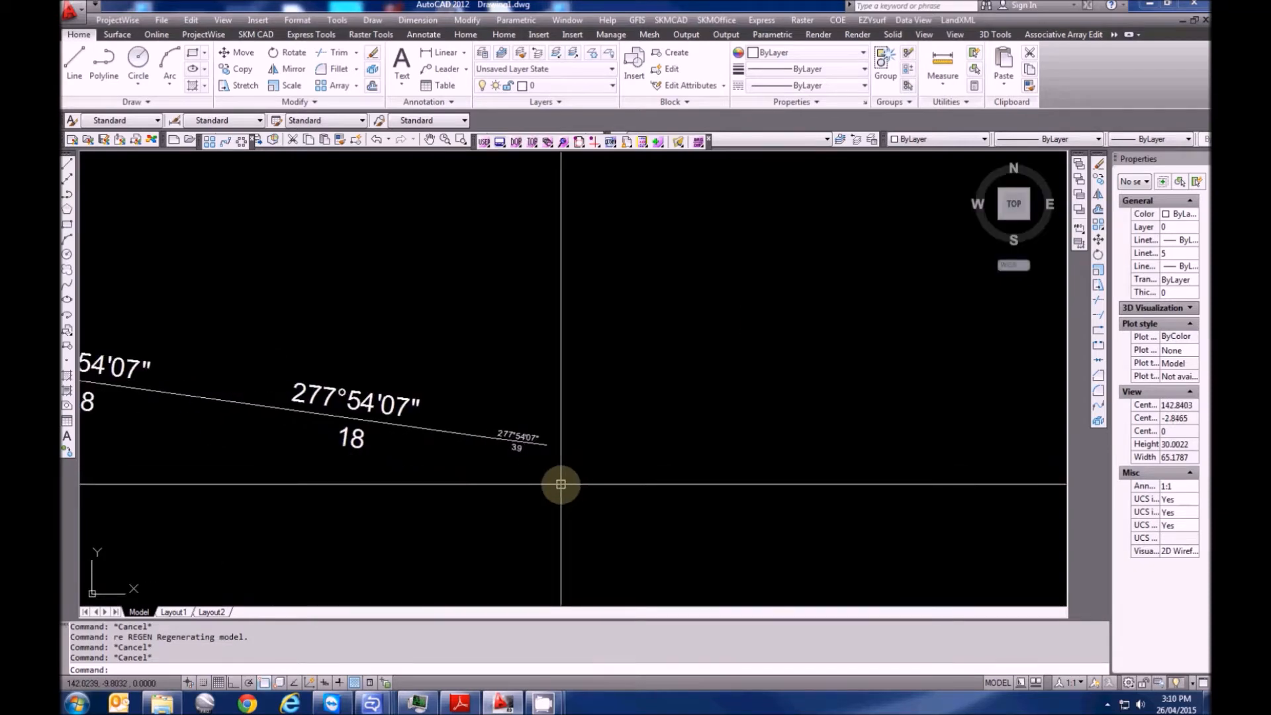
# Draw the first arc from the traverse end: chord bearing 92°05'30", chord 14.173, radius 70
pyautogui.click(958, 20)
pyautogui.click(979, 55)
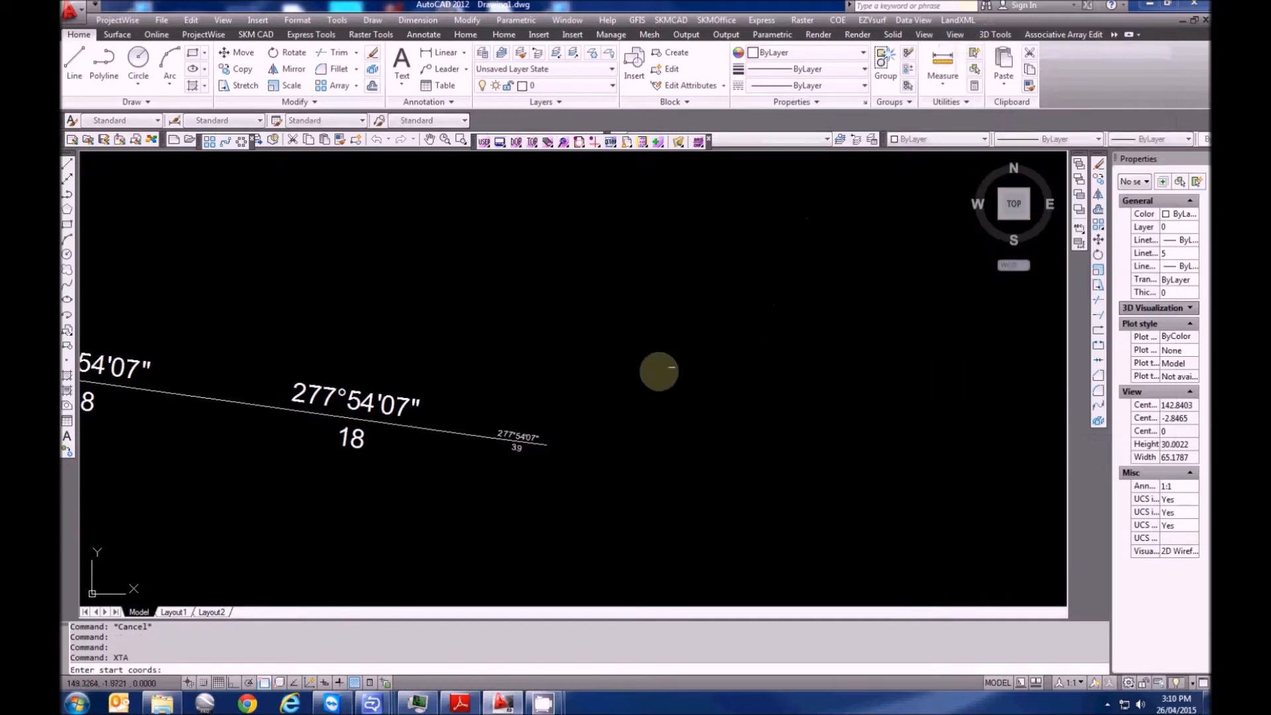
pyautogui.click(550, 443)
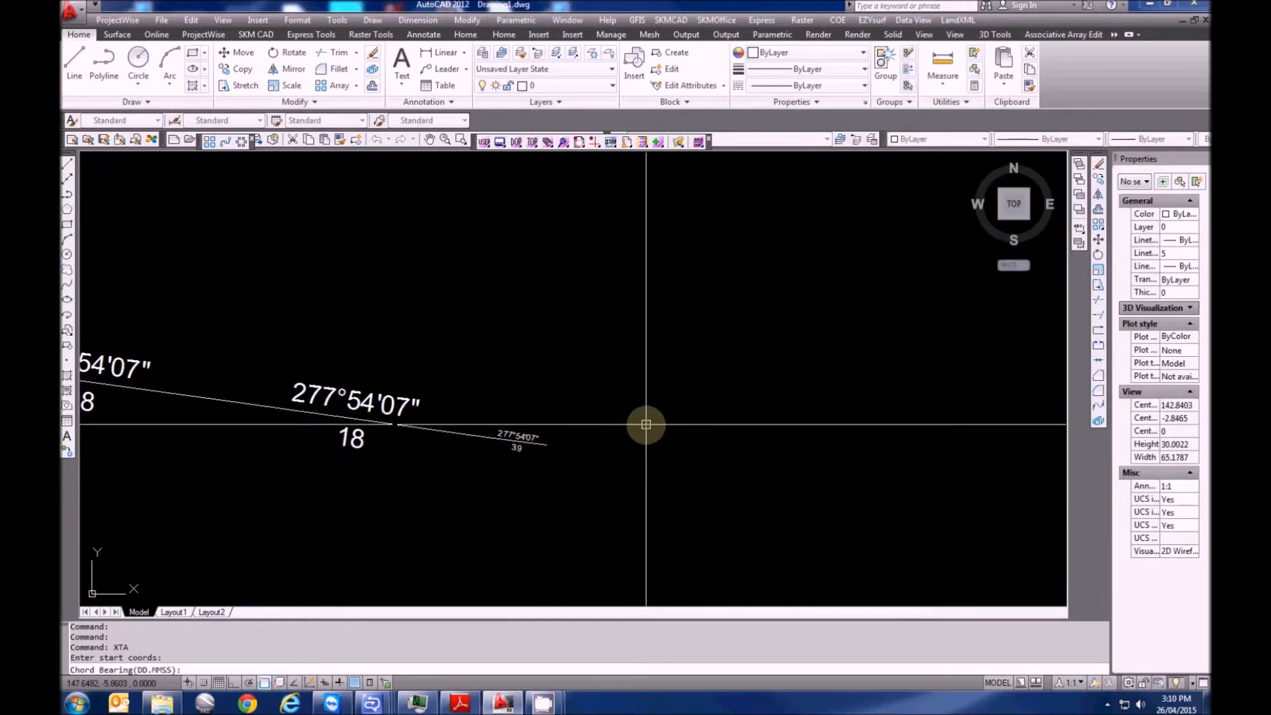
pyautogui.write('952')
pyautogui.write('0')
pyautogui.press('Return')
pyautogui.write('14.173')
pyautogui.press('Return')
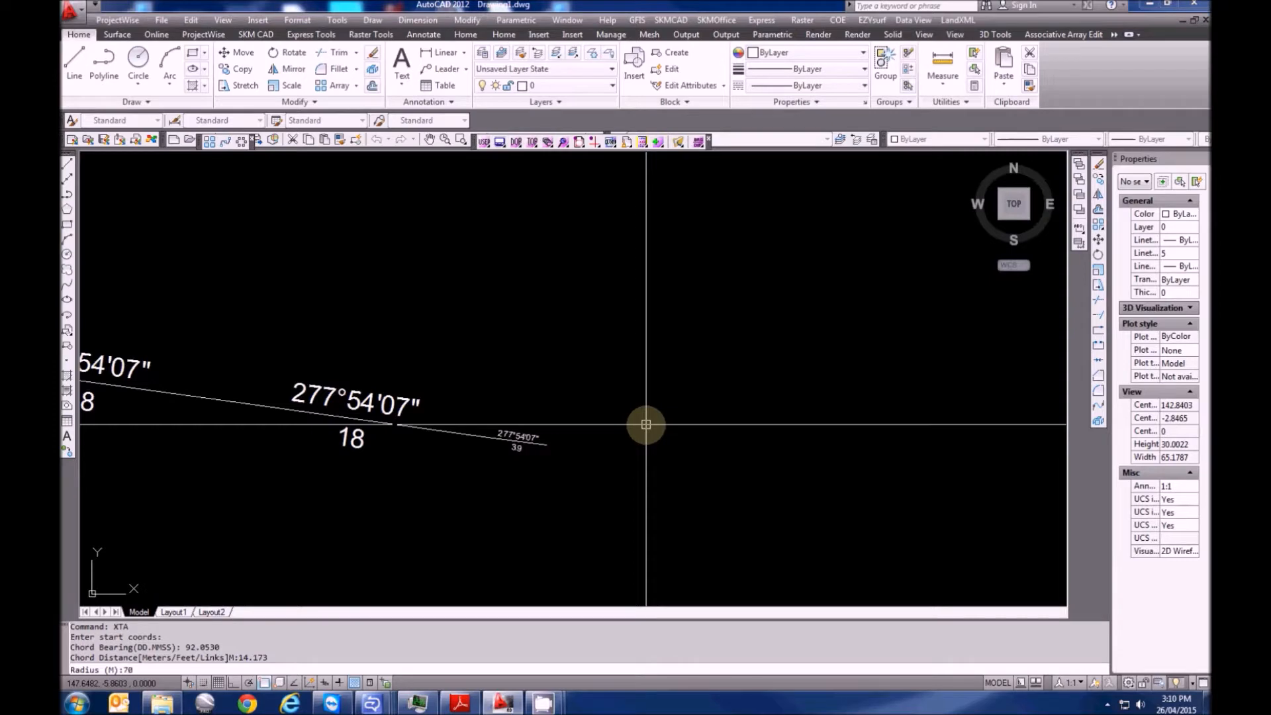
pyautogui.write('70')
pyautogui.press('Return')
pyautogui.click(656, 546)
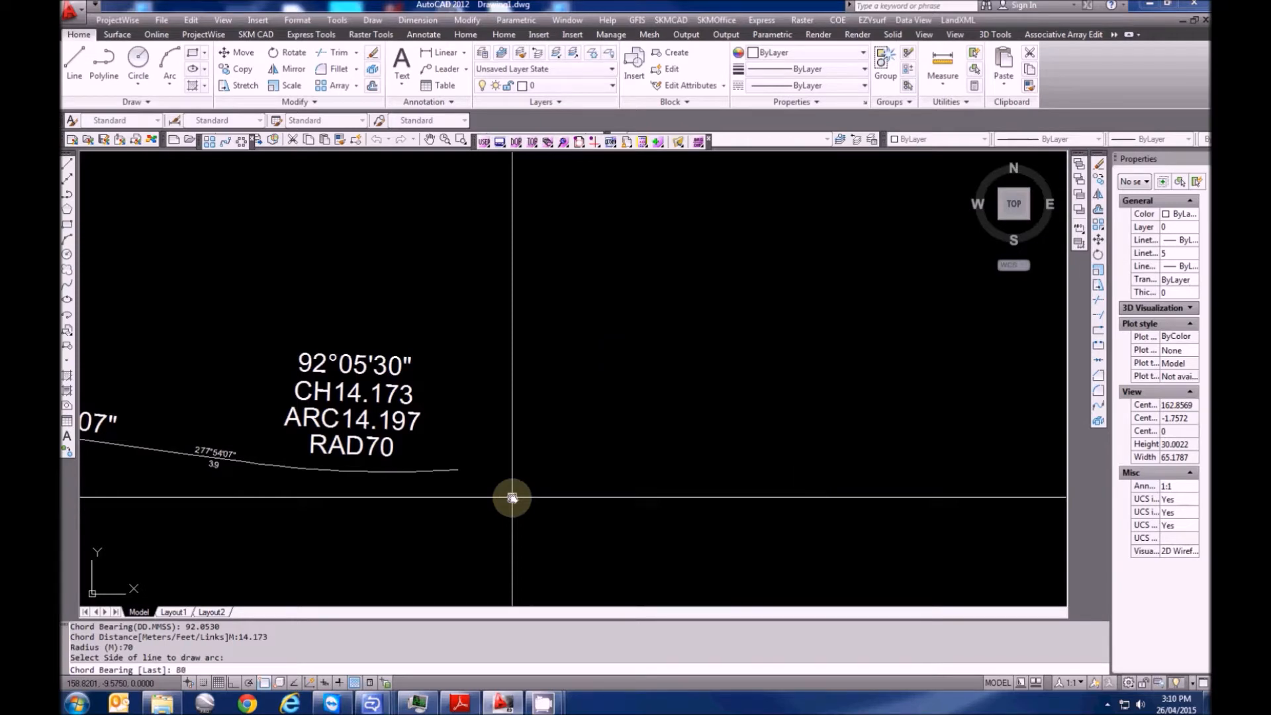
# Add the second arc: chord bearing 80°29'25", chord 14.127, radius 70
pyautogui.press('Return')
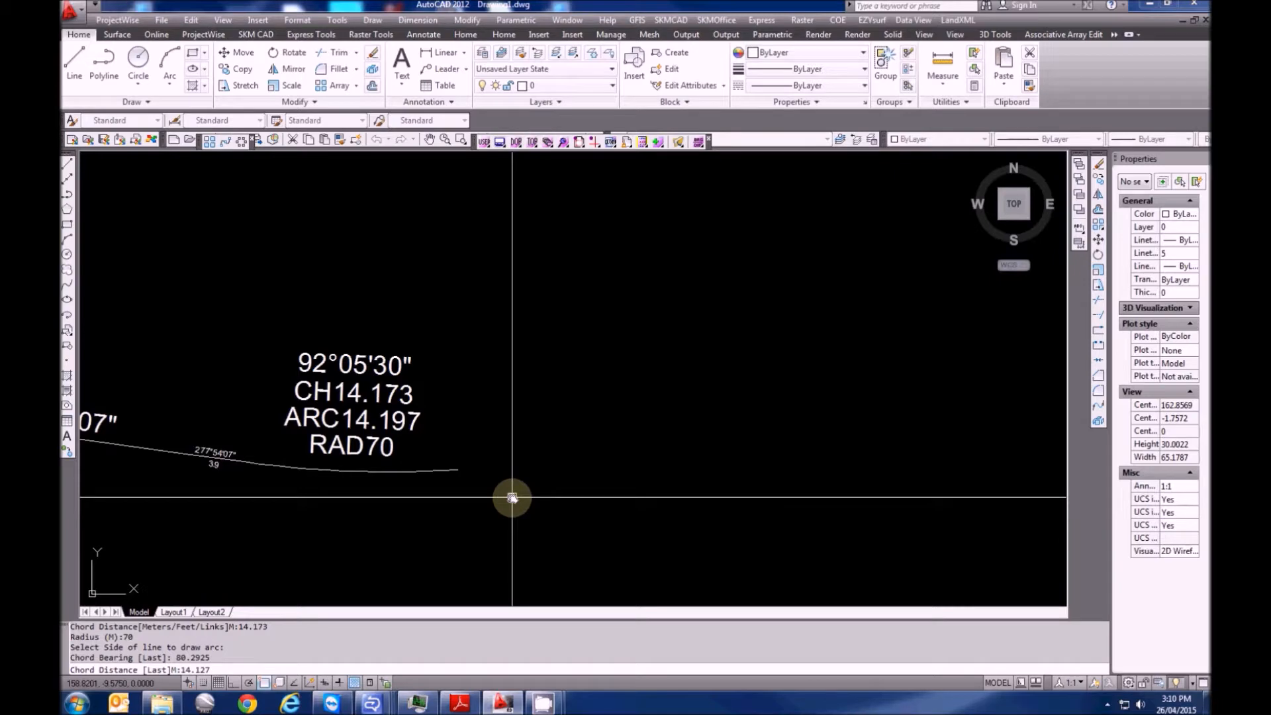
pyautogui.write('14.127')
pyautogui.press('Return')
pyautogui.write('7')
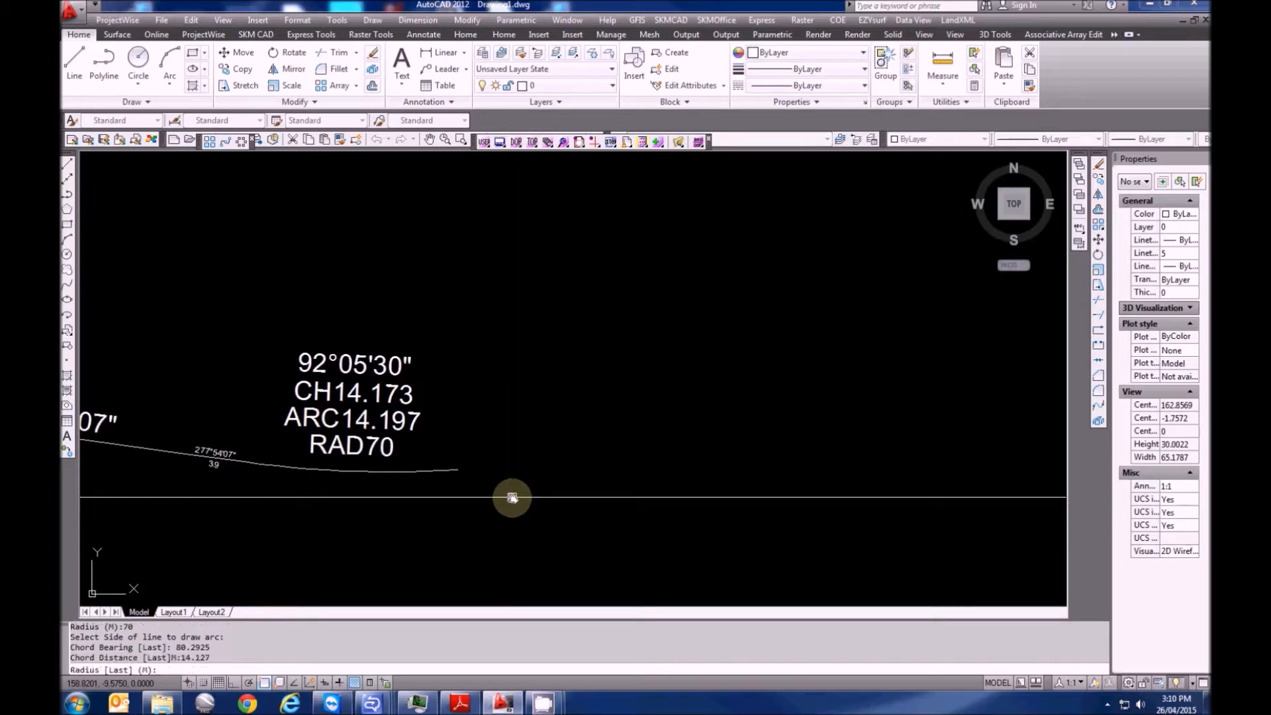
pyautogui.write('0')
pyautogui.press('Return')
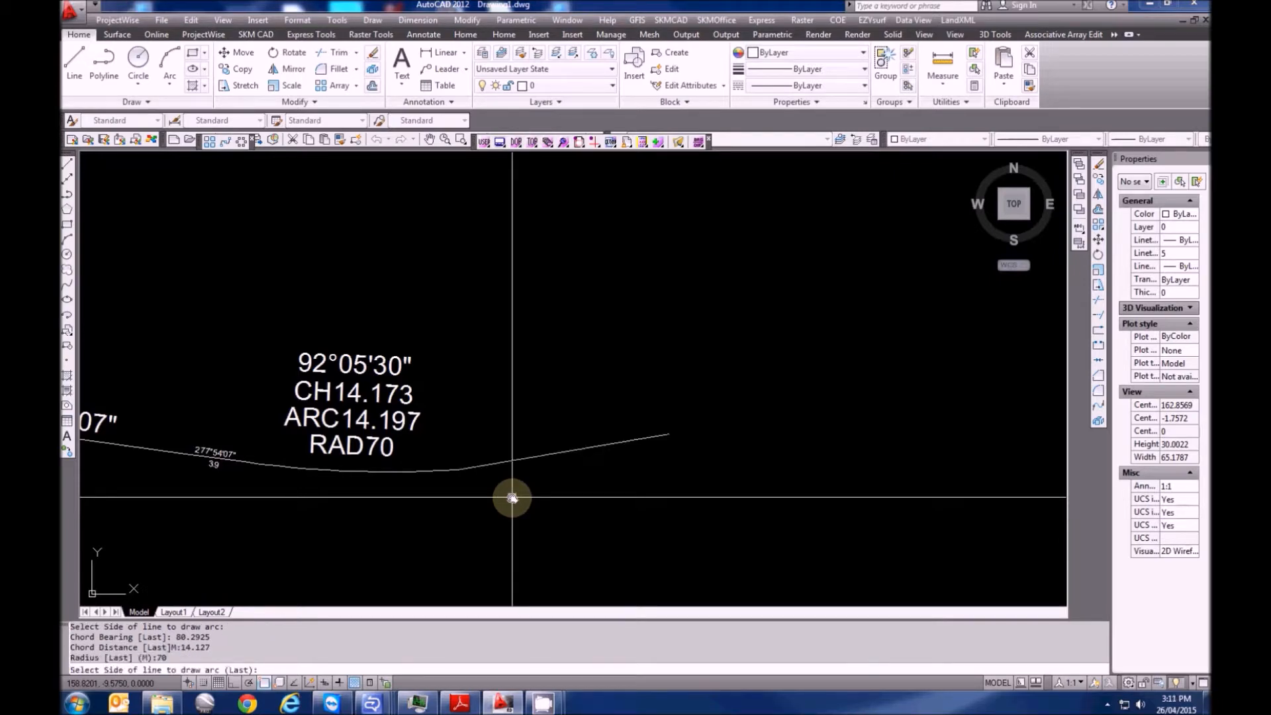
pyautogui.click(578, 549)
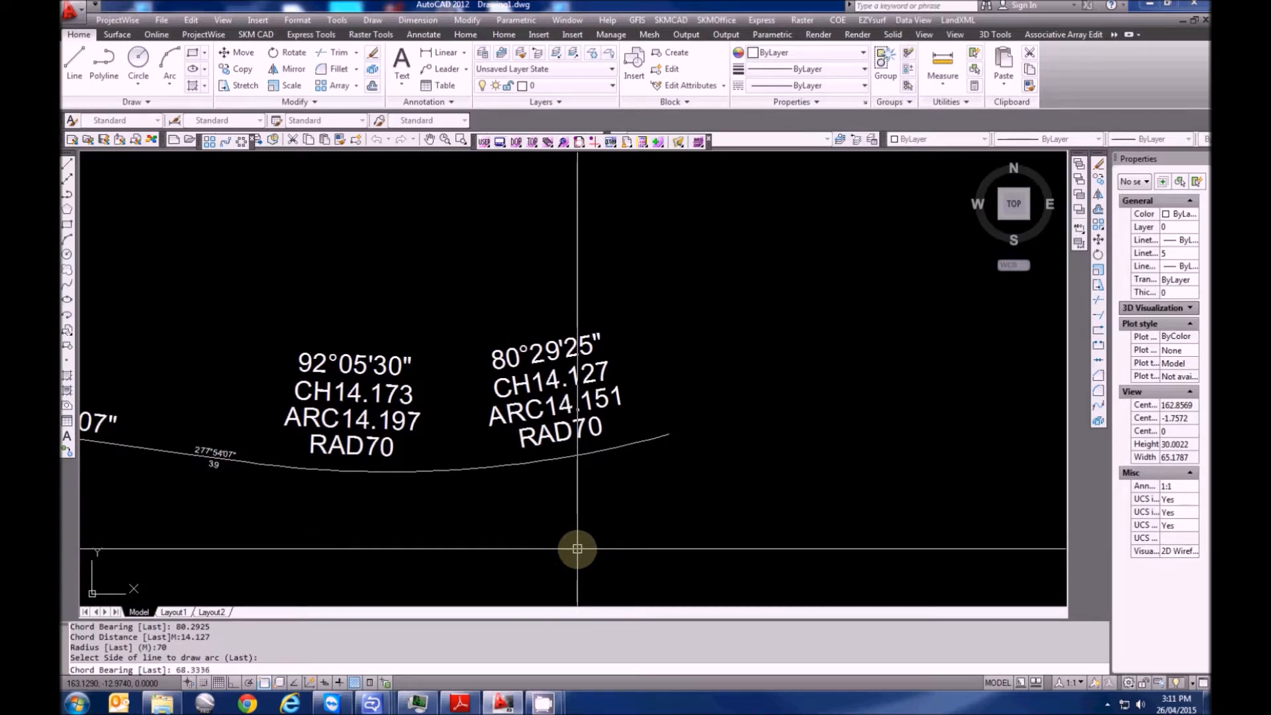
# Add the third arc: chord bearing 68°33'36", chord 17.94, radius 70
pyautogui.press('Return')
pyautogui.write('17.94')
pyautogui.press('Return')
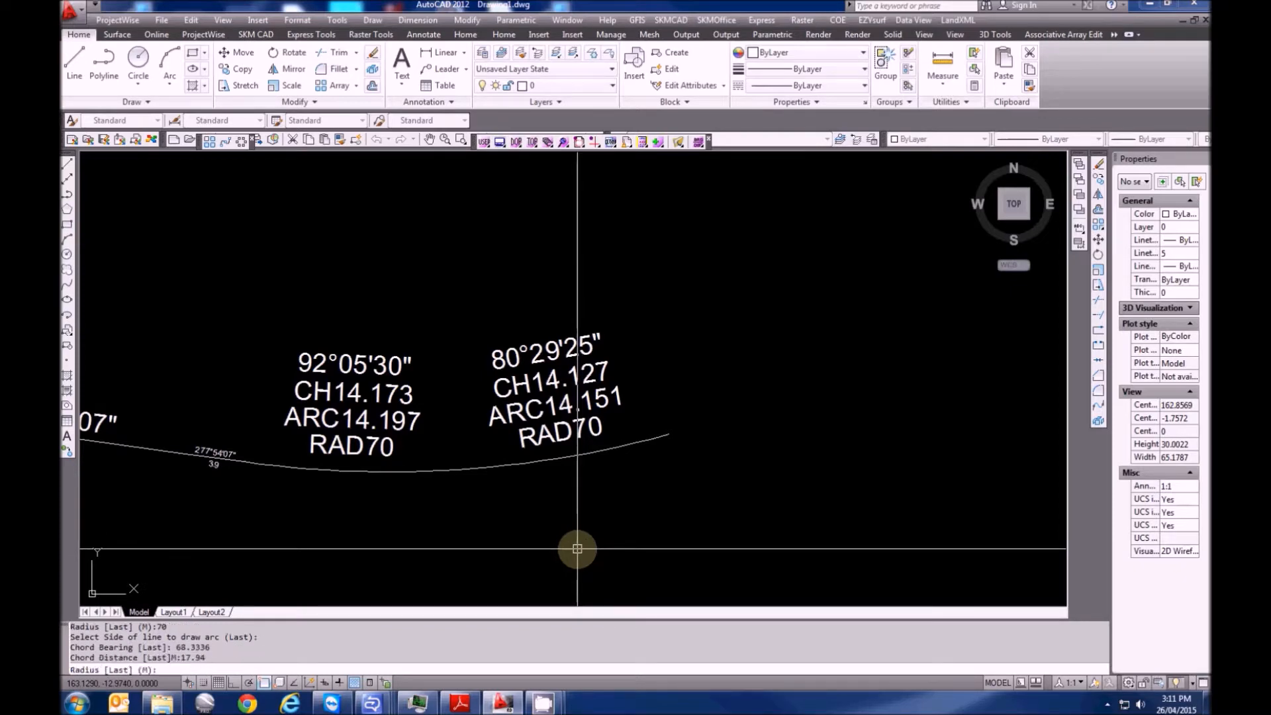
pyautogui.write('70')
pyautogui.press('Return')
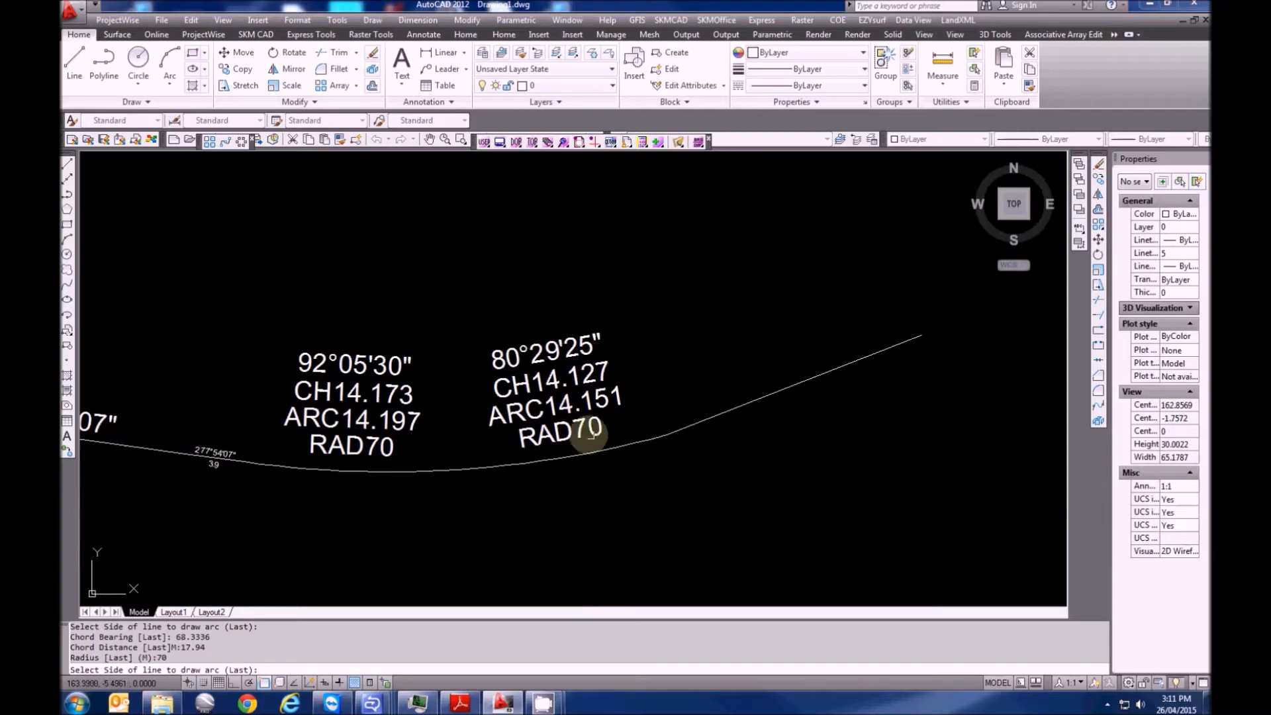
pyautogui.scroll(-2, 586, 417)
pyautogui.click(745, 477)
pyautogui.scroll(-3, 762, 410)
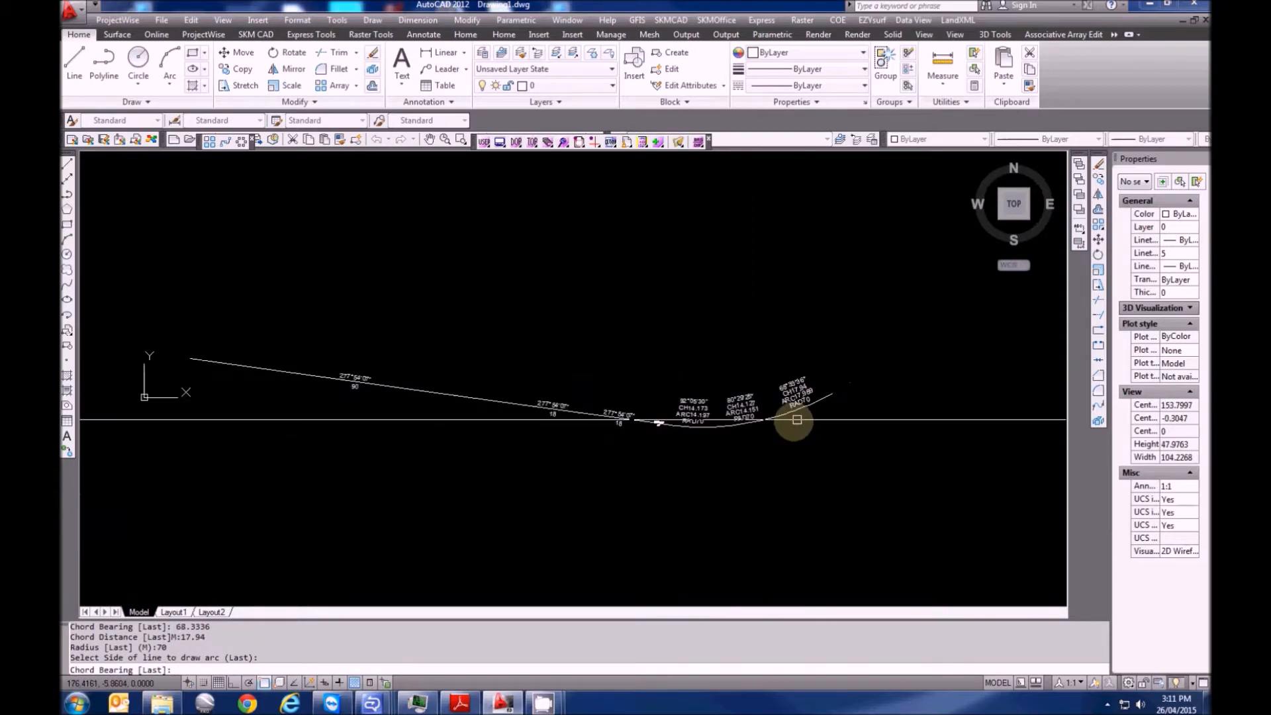
pyautogui.press('Escape')
pyautogui.scroll(3, 619, 427)
pyautogui.scroll(-2, 689, 454)
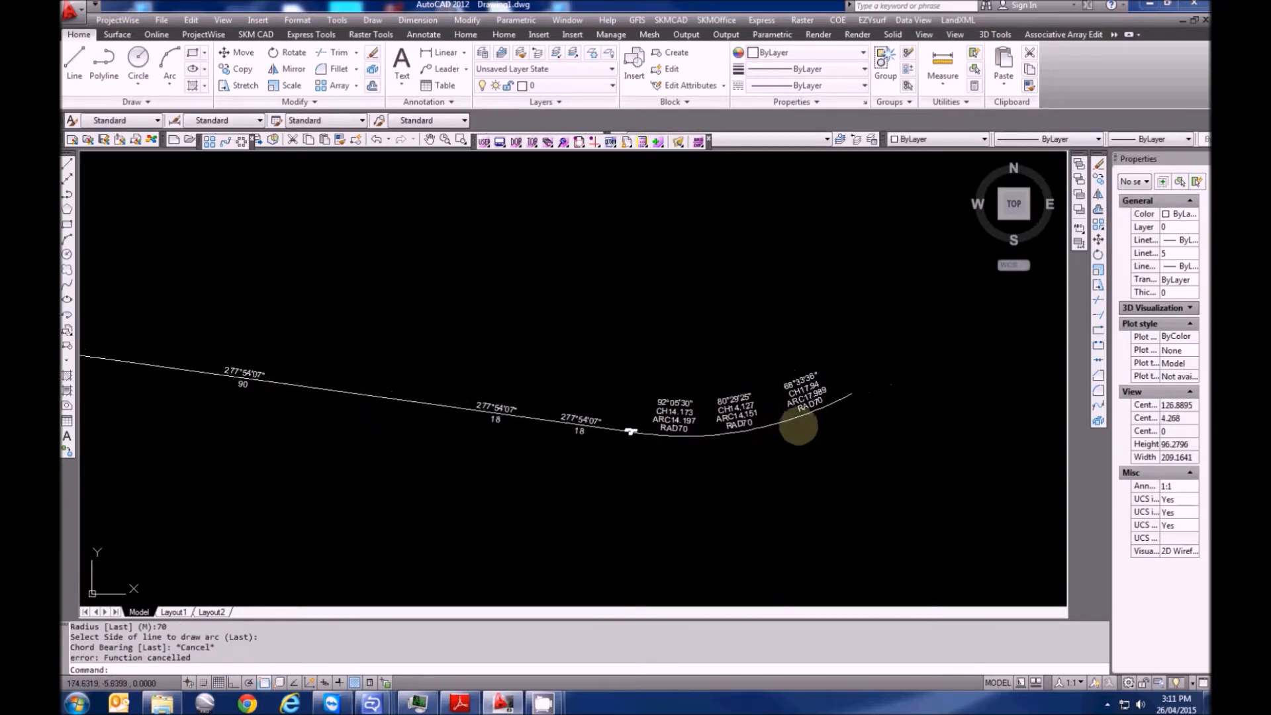
# Move the three arcs and the 90, 18 and 3.9 traverse lines onto the Road layer
pyautogui.click(771, 424)
pyautogui.click(754, 431)
pyautogui.click(690, 437)
pyautogui.click(629, 431)
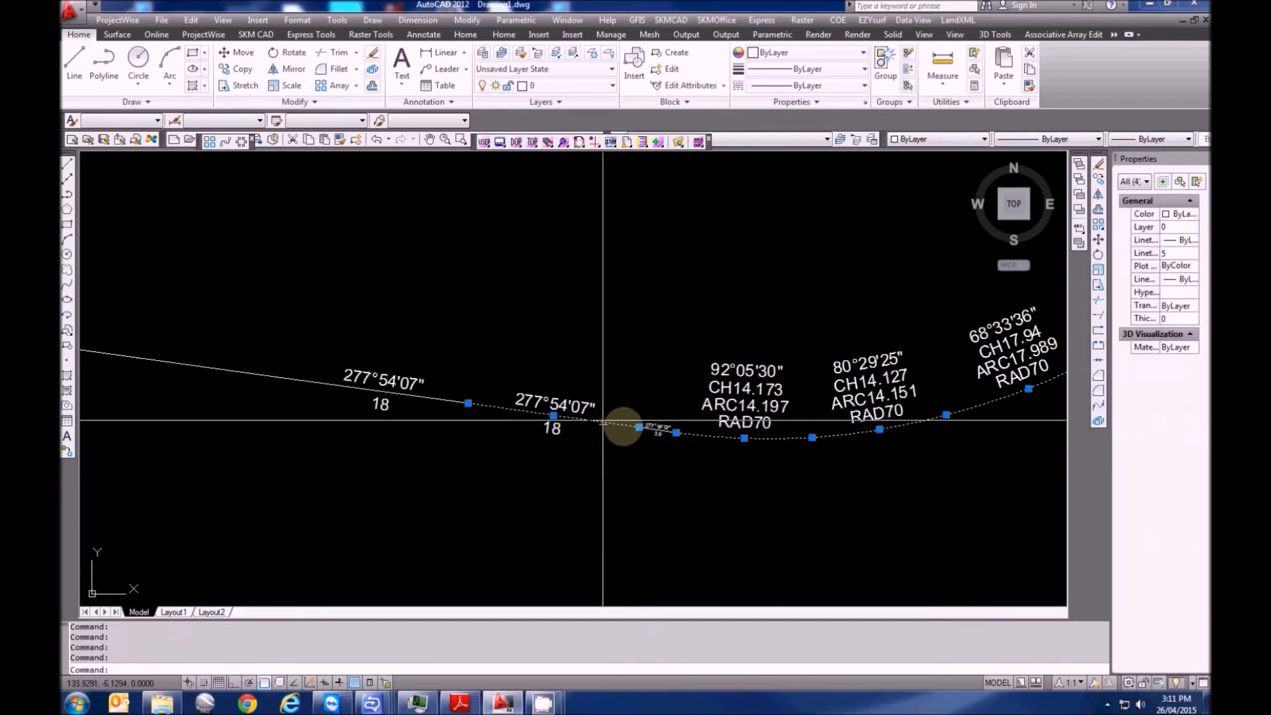
pyautogui.scroll(5, 662, 430)
pyautogui.click(650, 423)
pyautogui.scroll(-5, 695, 455)
pyautogui.click(465, 418)
pyautogui.scroll(-3, 360, 454)
pyautogui.click(298, 402)
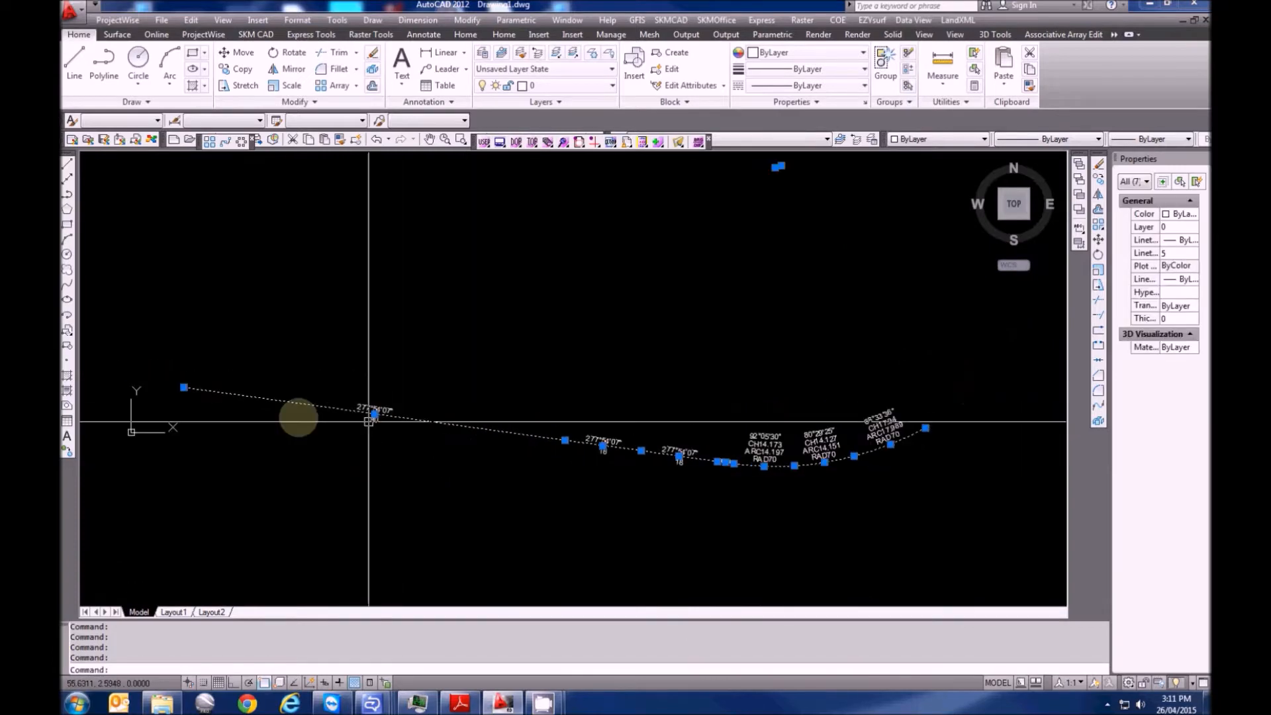
pyautogui.click(562, 86)
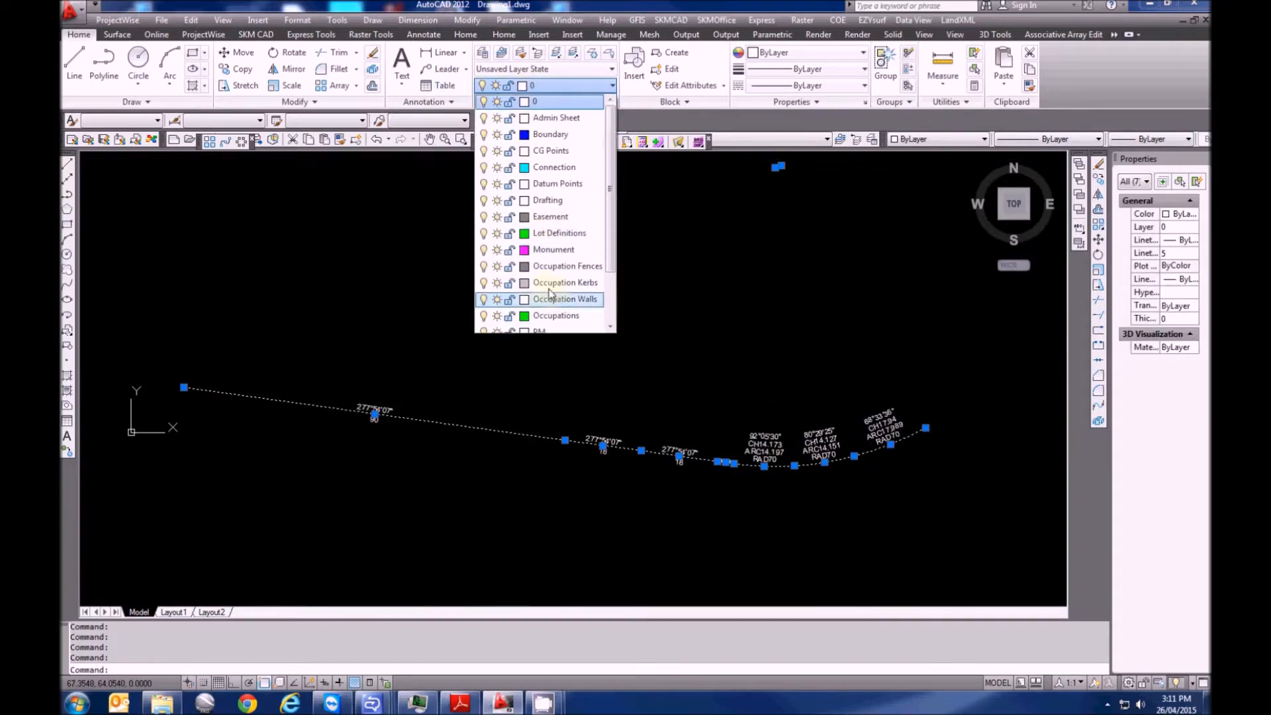
pyautogui.click(542, 316)
pyautogui.scroll(3, 583, 397)
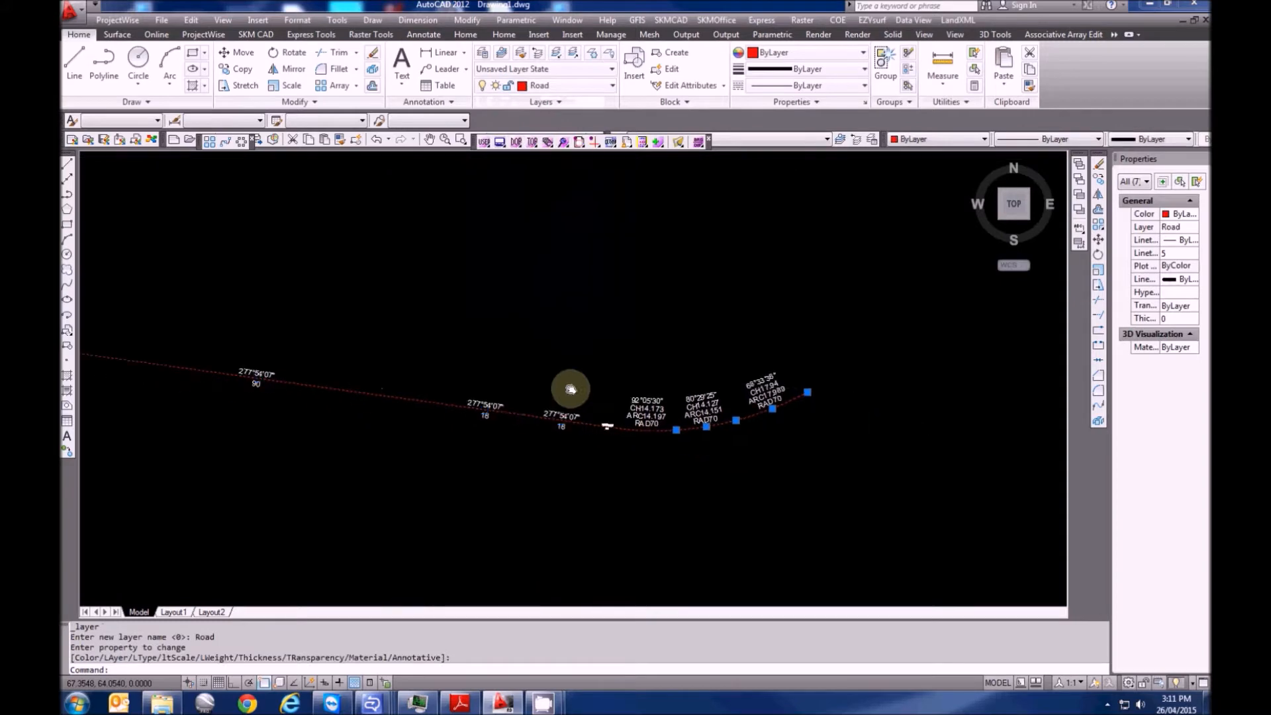
pyautogui.press('Escape')
# Pan and zoom to bring the end of the last arc into view
pyautogui.scroll(7, 622, 433)
pyautogui.moveTo(675, 432); pyautogui.dragTo(475, 452, button='middle')
pyautogui.scroll(-6, 475, 452)
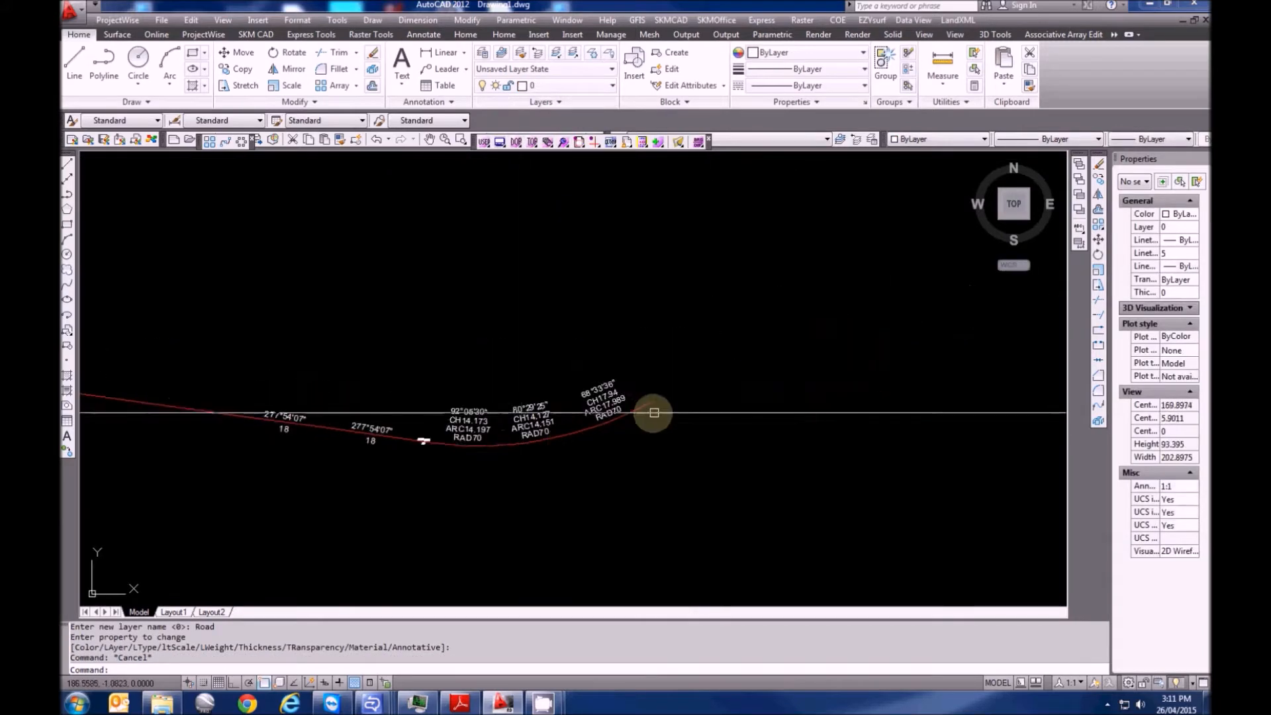
pyautogui.moveTo(650, 415); pyautogui.dragTo(564, 429, button='middle')
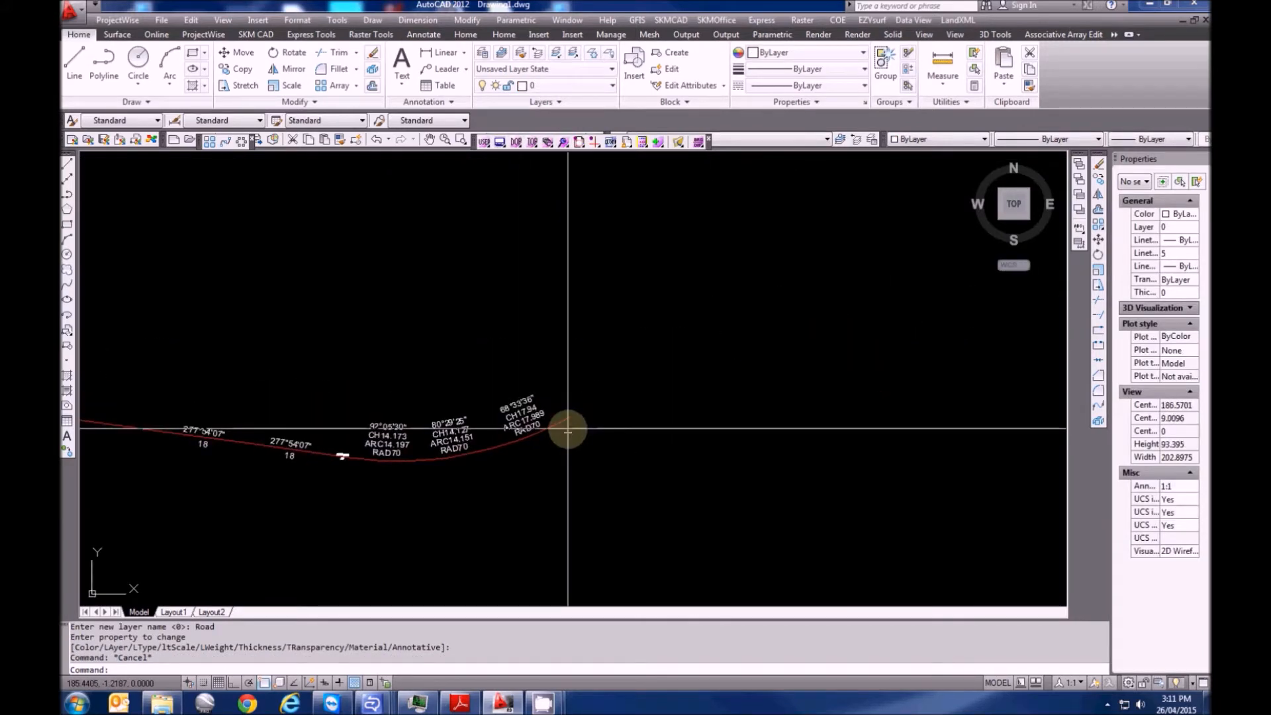
pyautogui.scroll(5, 565, 429)
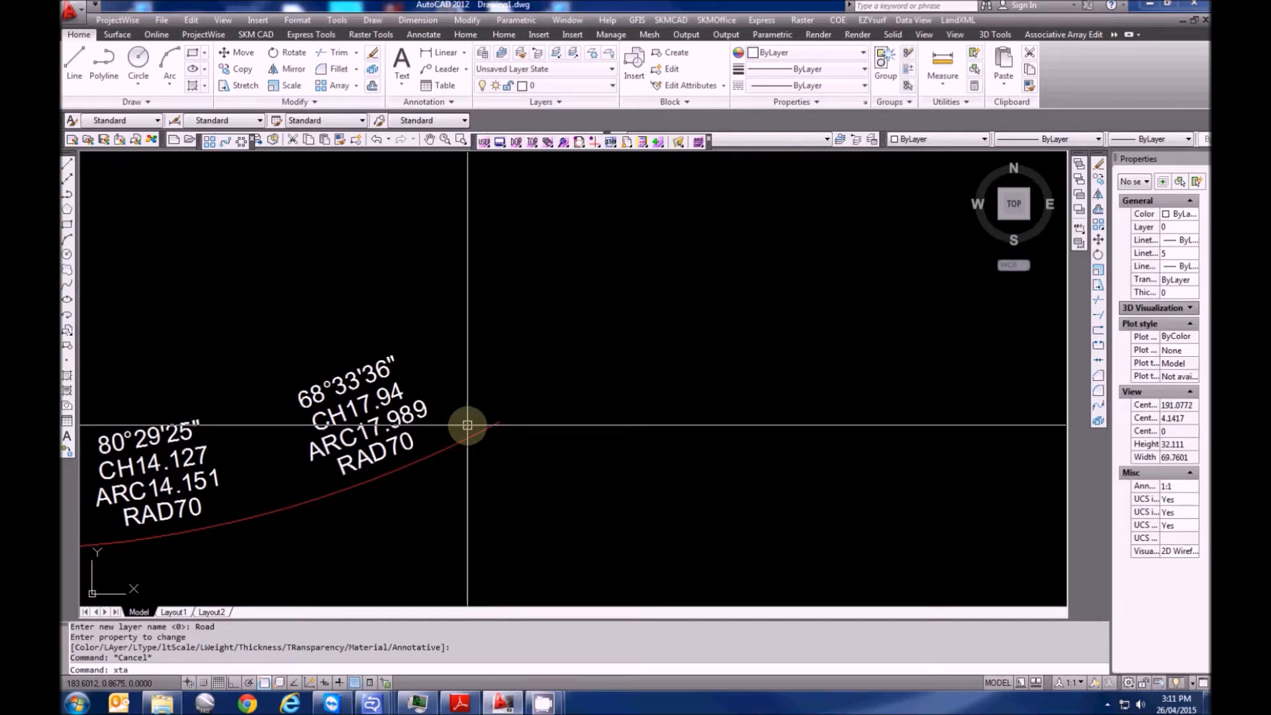
# Draw a fourth arc from the last arc end: chord bearing 58°56'33", chord 8.495, radius 70
pyautogui.press('Return')
pyautogui.click(499, 423)
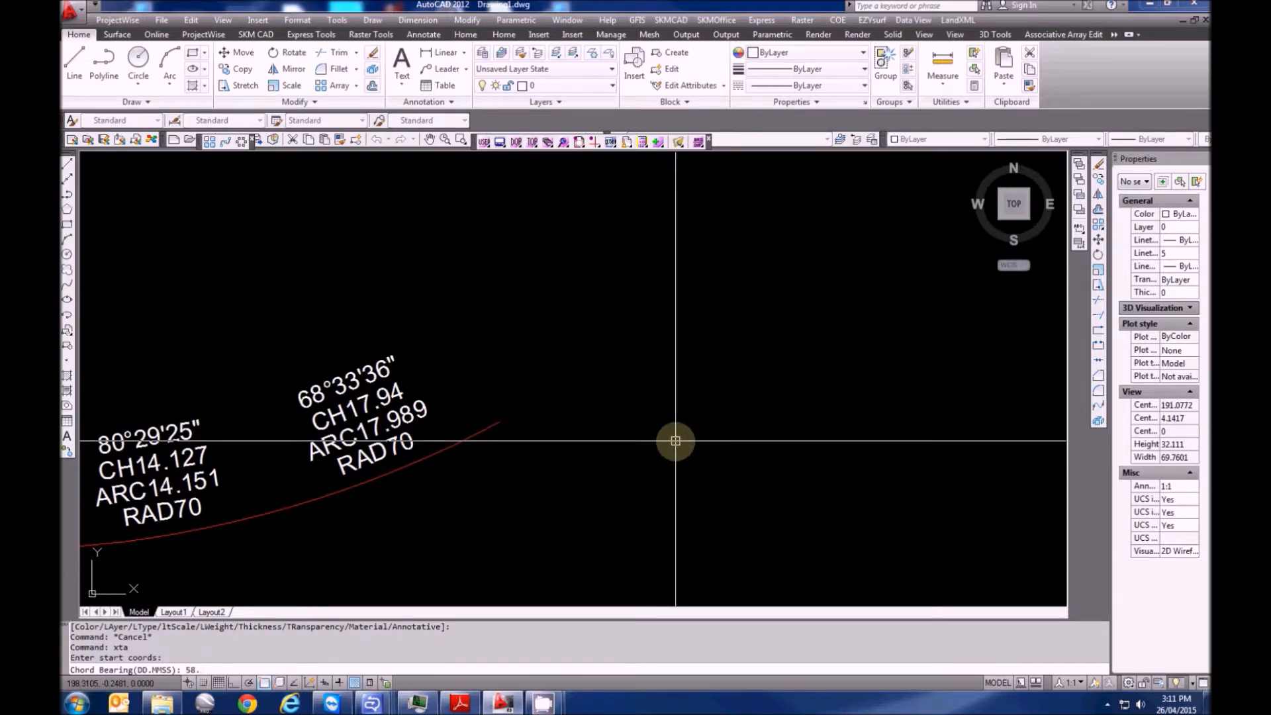
pyautogui.write('58.5633')
pyautogui.press('Return')
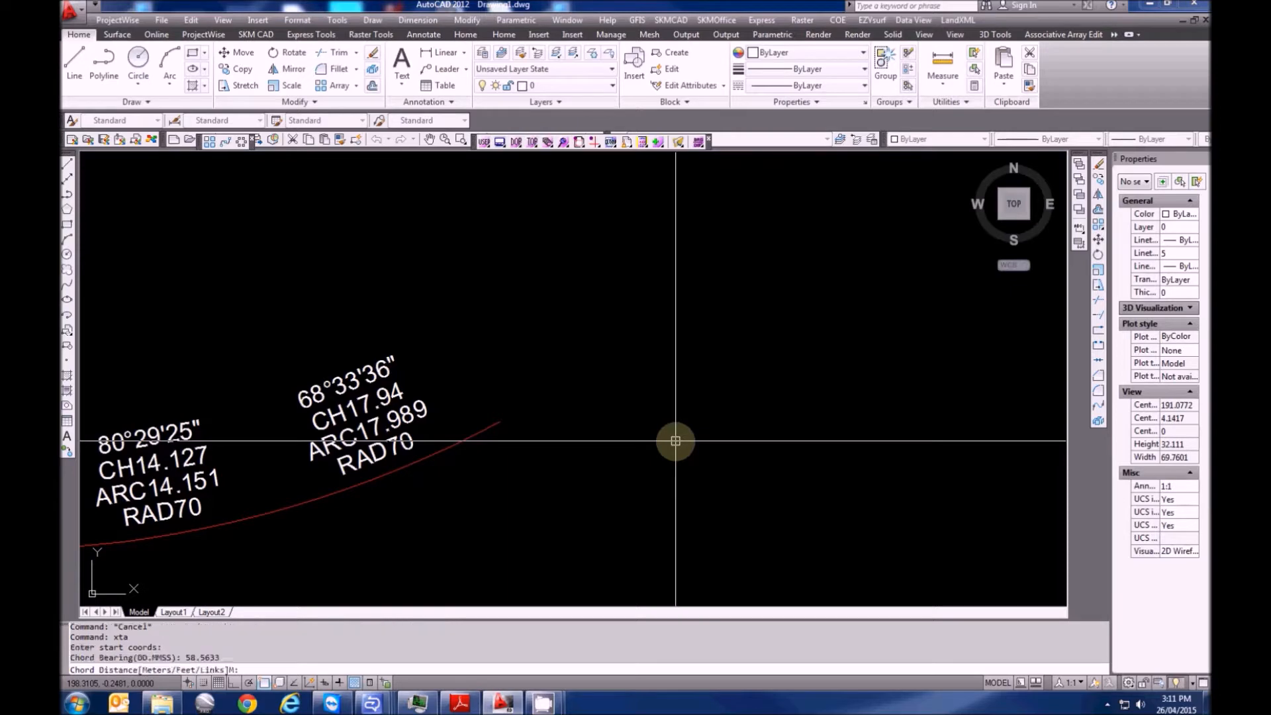
pyautogui.press('Return')
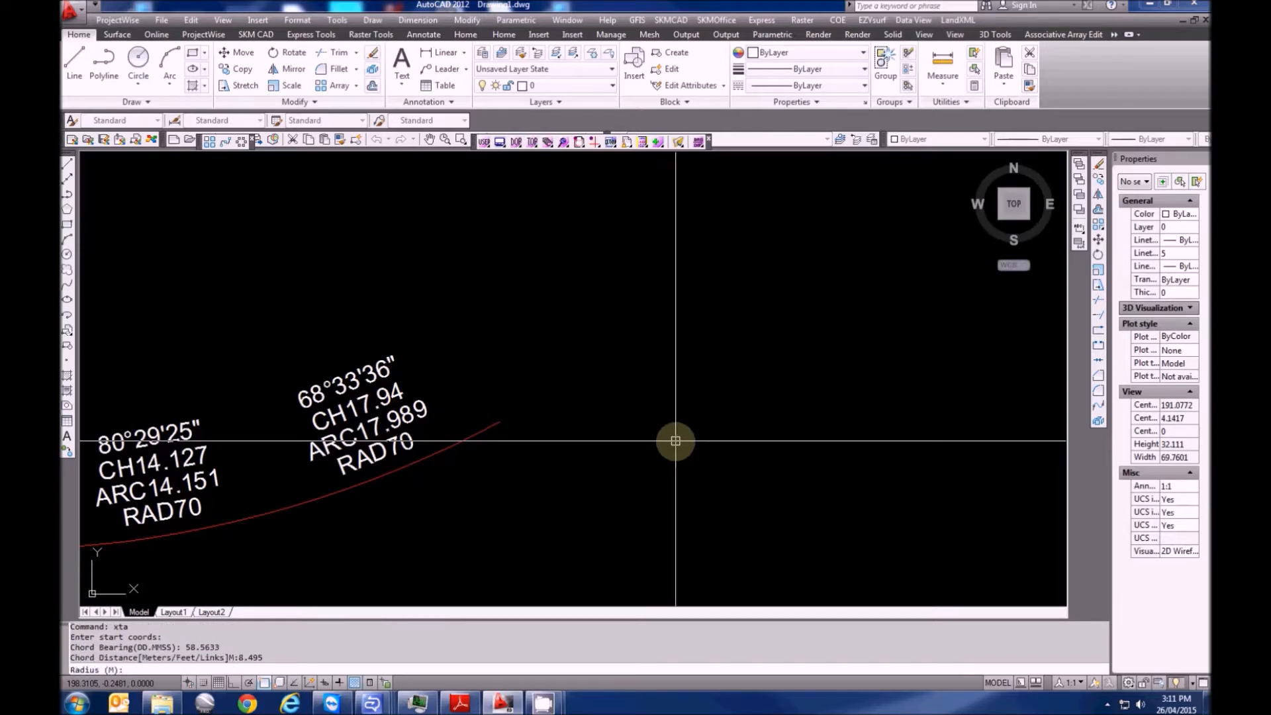
pyautogui.write('70')
pyautogui.press('Return')
pyautogui.click(679, 478)
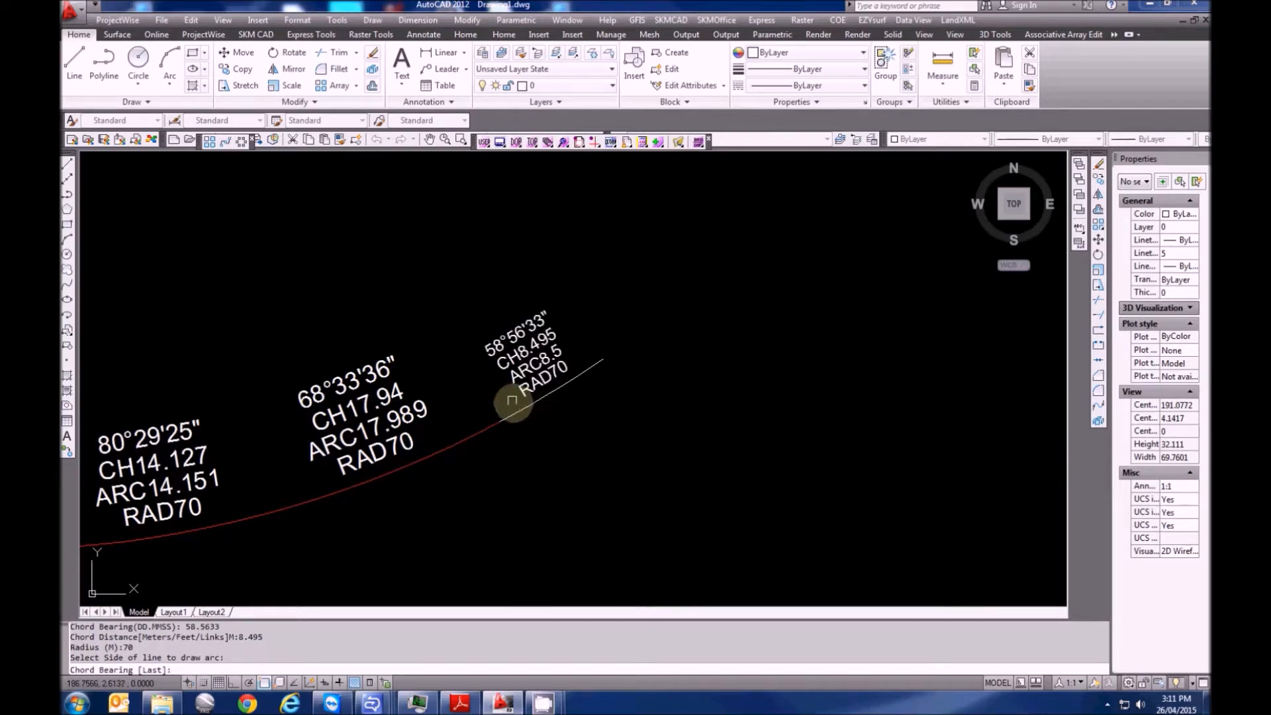
pyautogui.press('Escape')
# Put the new arc on the Road layer and make Road the current layer
pyautogui.click(514, 412)
pyautogui.click(543, 85)
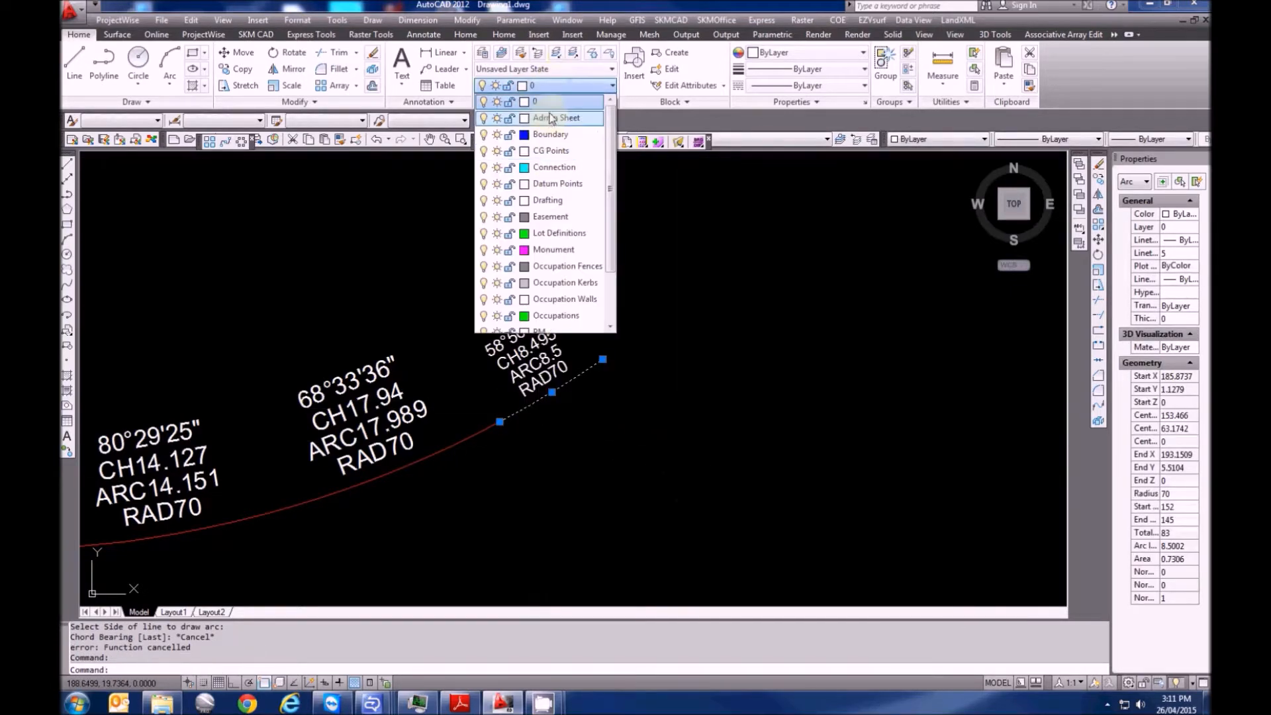
pyautogui.scroll(-1, 549, 192)
pyautogui.scroll(-1, 550, 329)
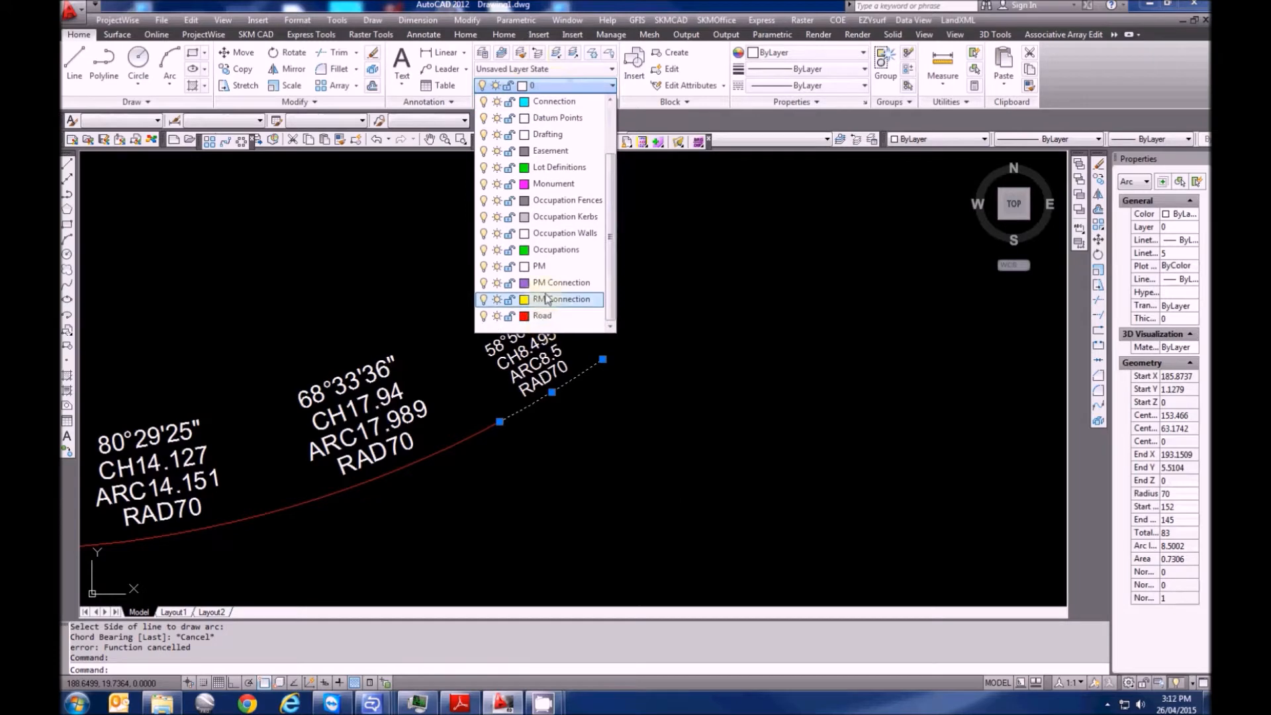
pyautogui.click(550, 315)
pyautogui.press('Escape')
pyautogui.press('Escape')
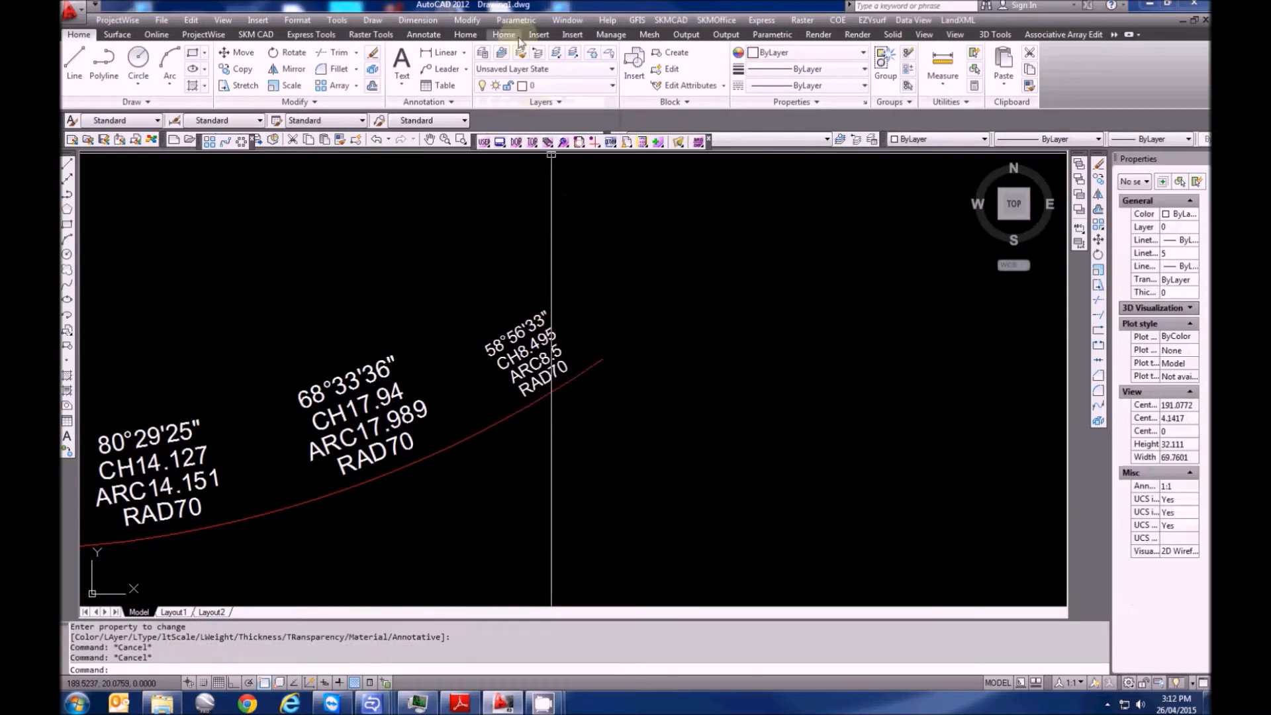
pyautogui.click(549, 85)
pyautogui.scroll(-2, 555, 292)
pyautogui.click(555, 317)
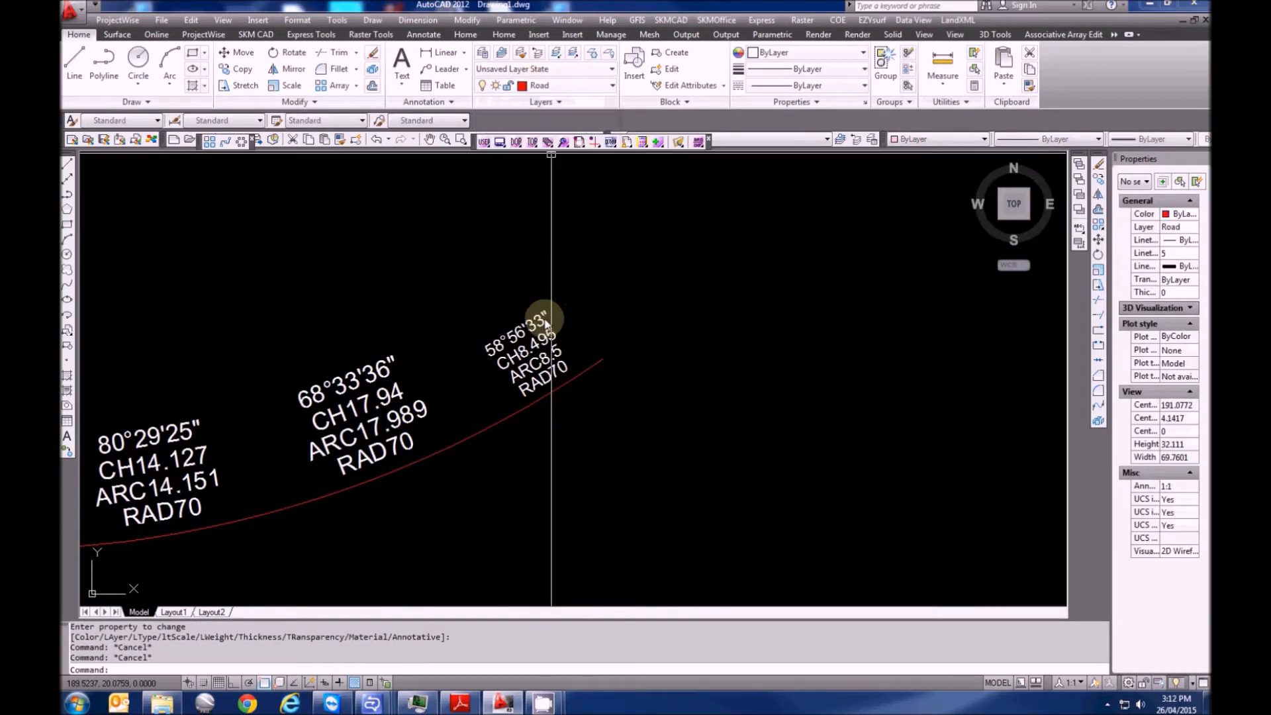
pyautogui.scroll(-2, 596, 358)
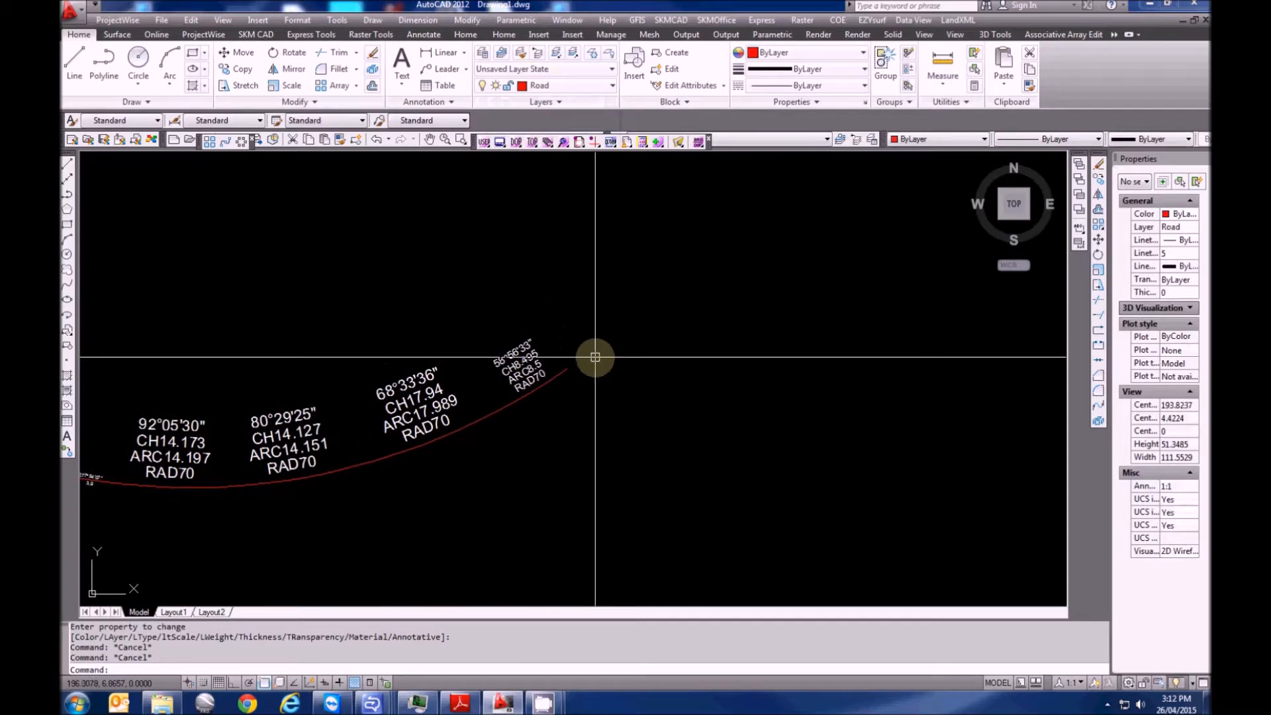
# Start a traverse at the red arc's end with a 55°27'50" leg of 7.825
pyautogui.moveTo(595, 358); pyautogui.dragTo(569, 401, button='middle')
pyautogui.press('Escape')
pyautogui.press('Escape')
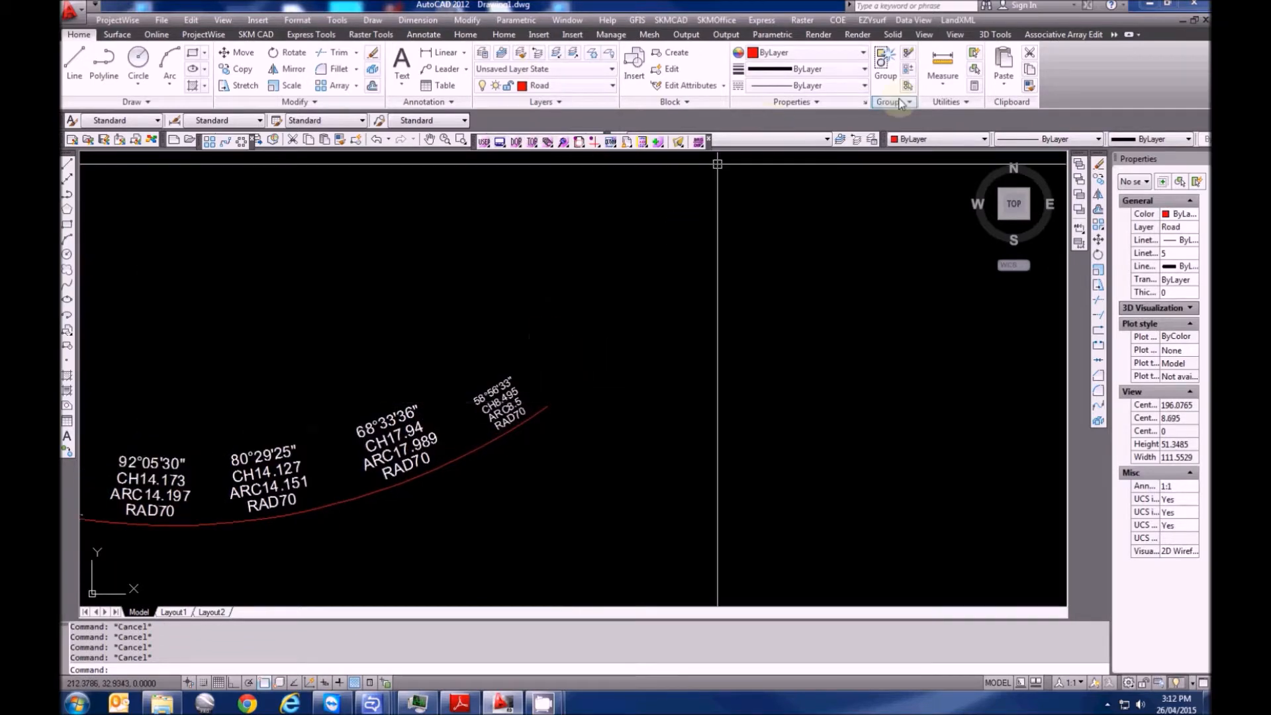
pyautogui.click(956, 21)
pyautogui.click(973, 36)
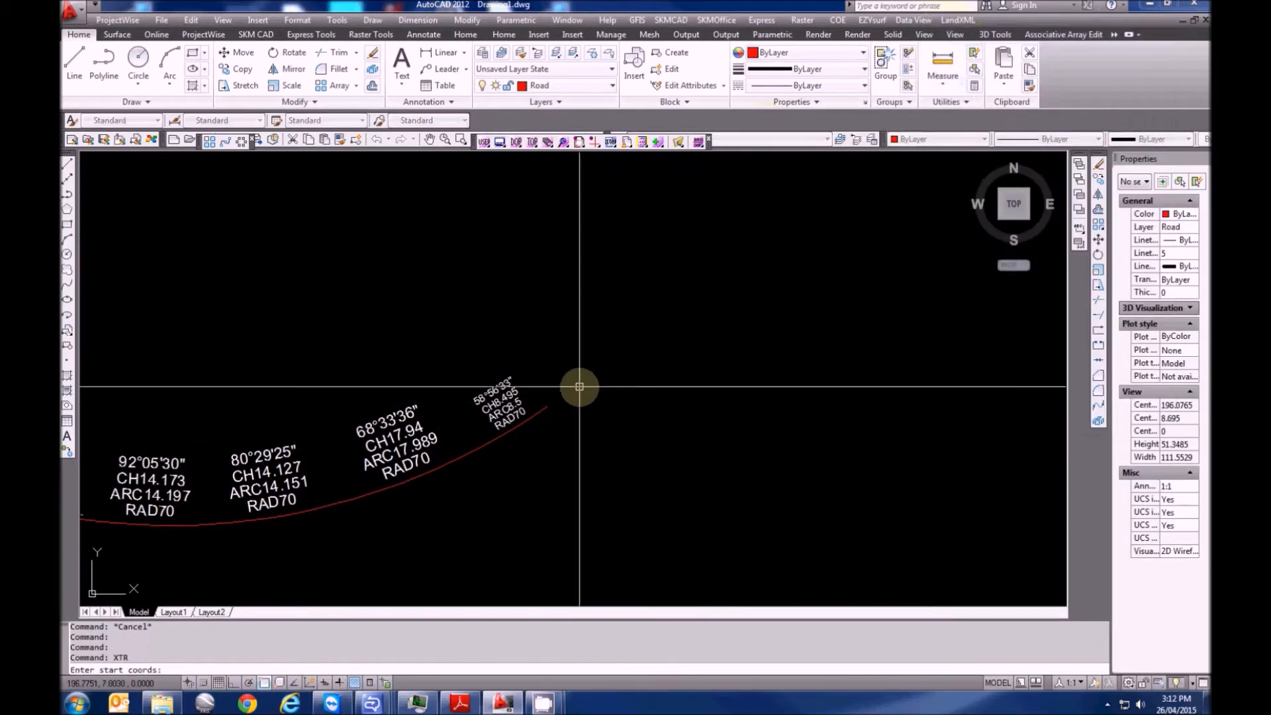
pyautogui.click(546, 406)
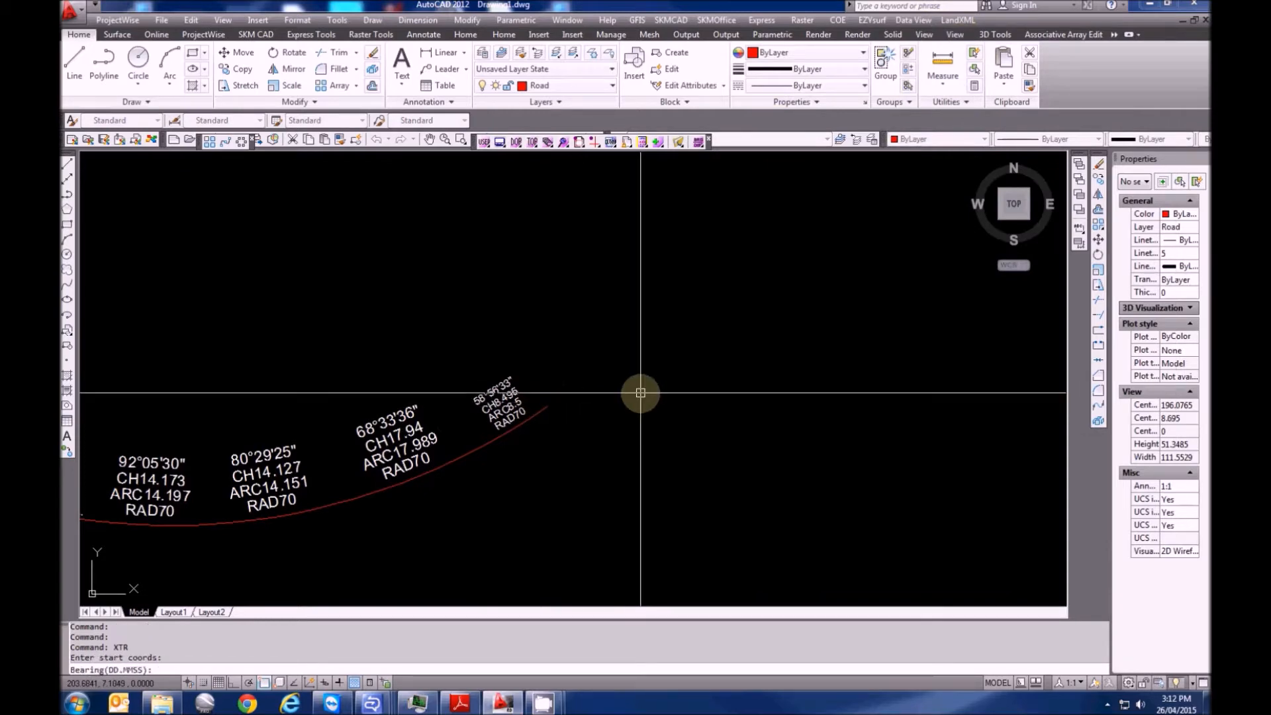
pyautogui.write('55.2750')
pyautogui.press('Return')
pyautogui.write('7.825')
pyautogui.press('Return')
# Add legs of 100°27'50" 5.657 and 145°27'50" 31.15, then end the traverse
pyautogui.write('100')
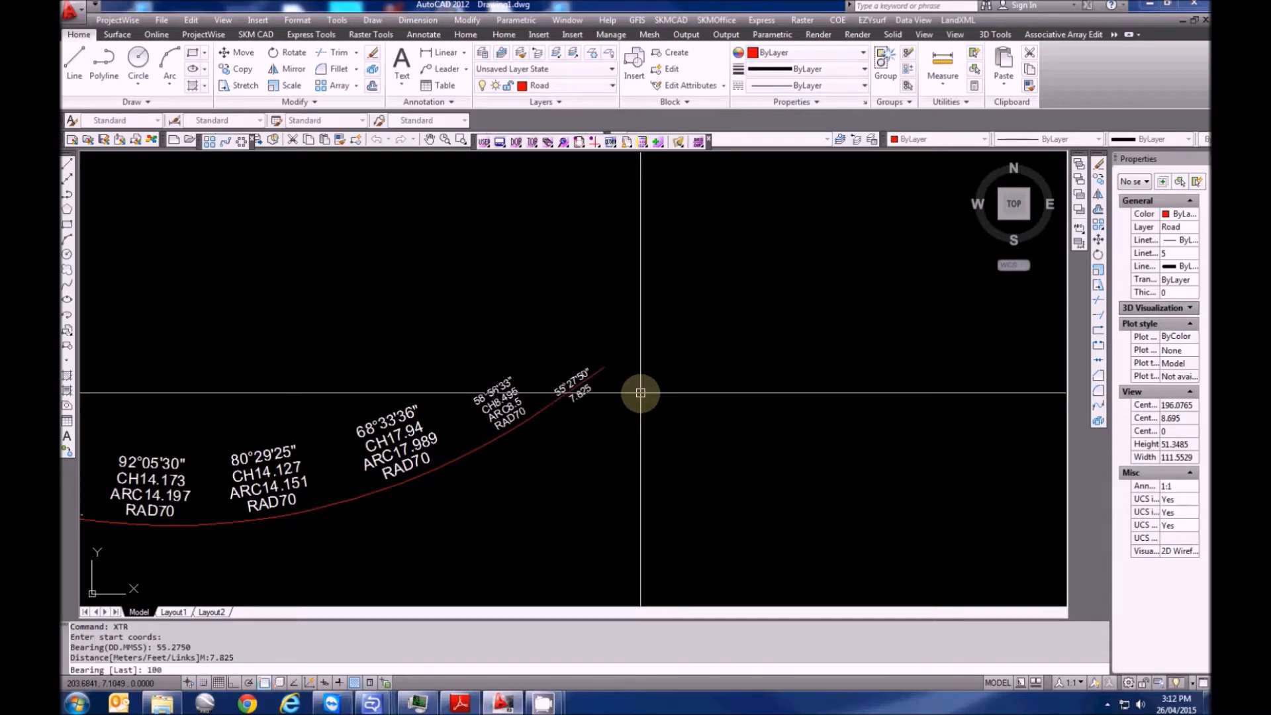
pyautogui.write('.2750')
pyautogui.press('Return')
pyautogui.write('5.657')
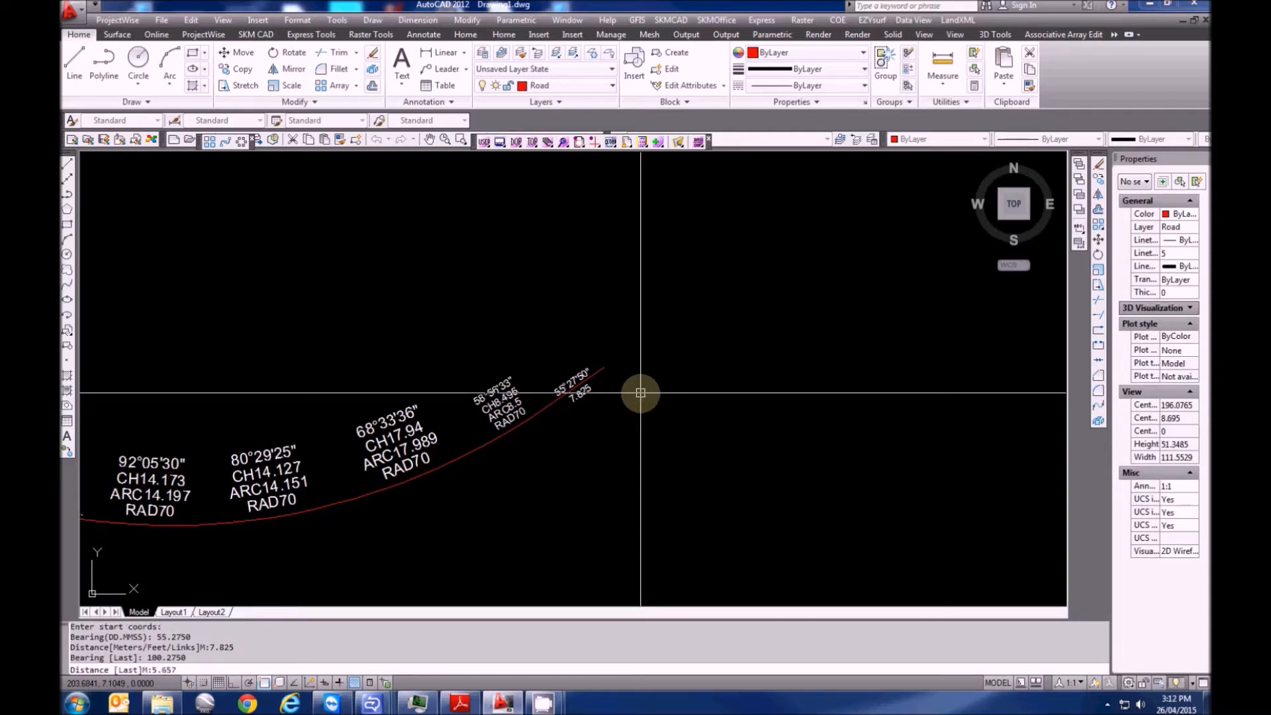
pyautogui.press('Return')
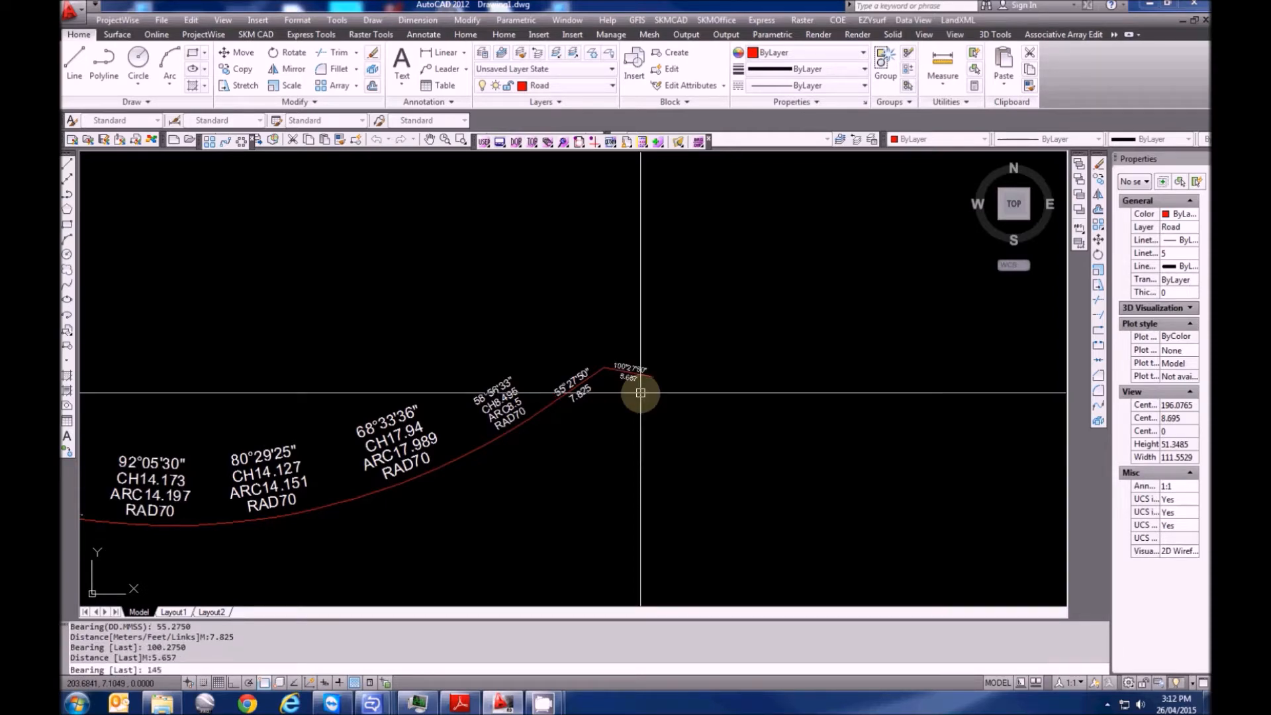
pyautogui.write('145.2750')
pyautogui.press('Return')
pyautogui.write('31.1')
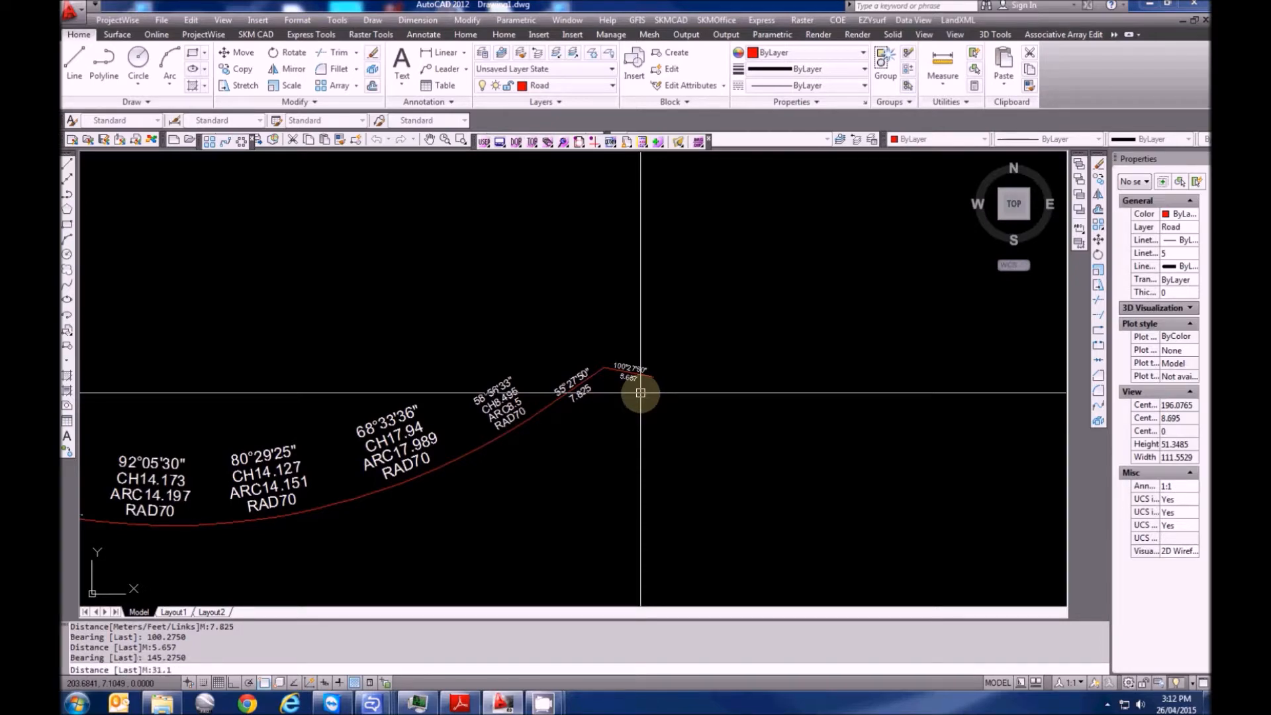
pyautogui.press('Return')
pyautogui.press('Escape')
pyautogui.scroll(-5, 615, 318)
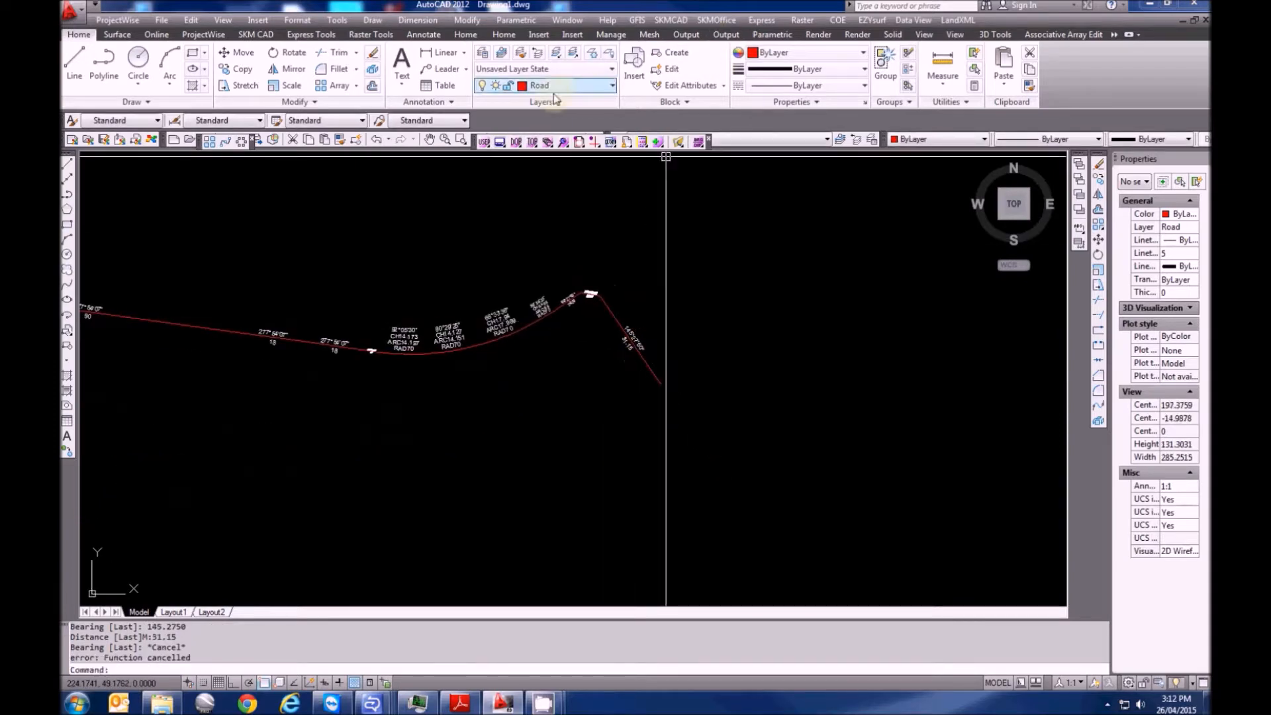
# On the Boundary layer, traverse a 32 leg at bearing 235.2750 from the road line's lower end
pyautogui.click(576, 86)
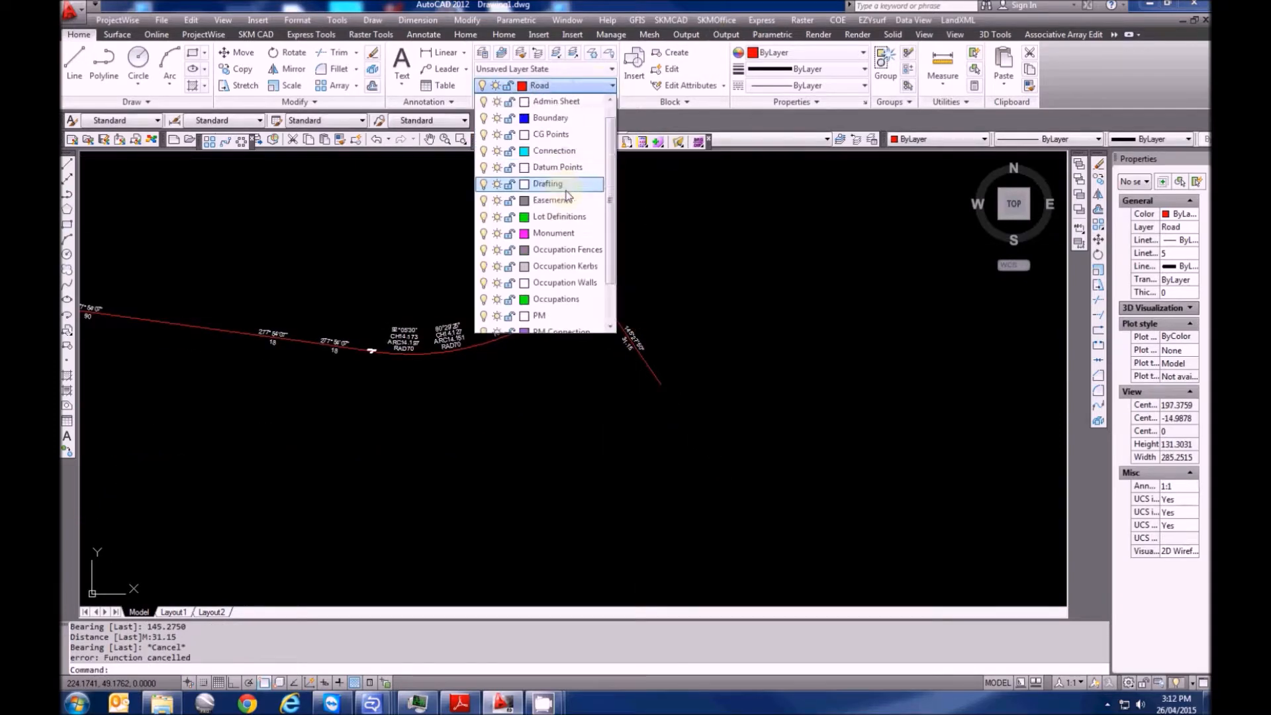
pyautogui.click(553, 118)
pyautogui.press('Escape')
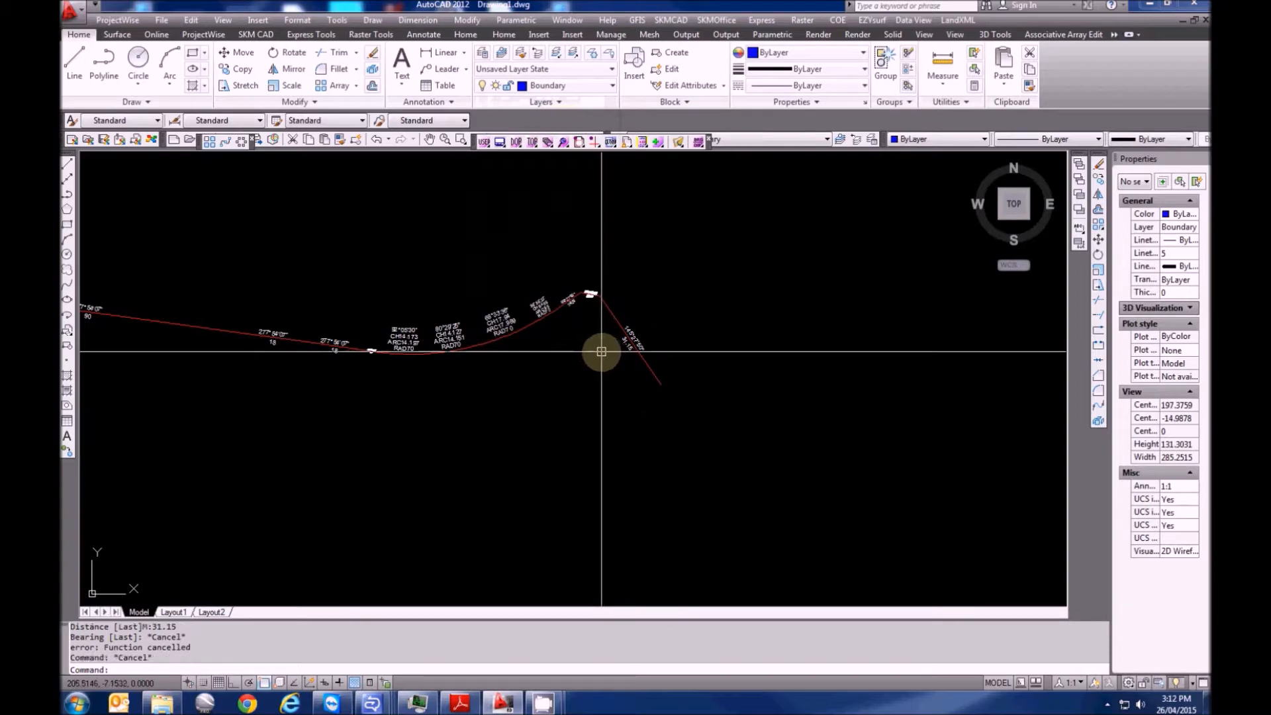
pyautogui.write('xtr')
pyautogui.press('Return')
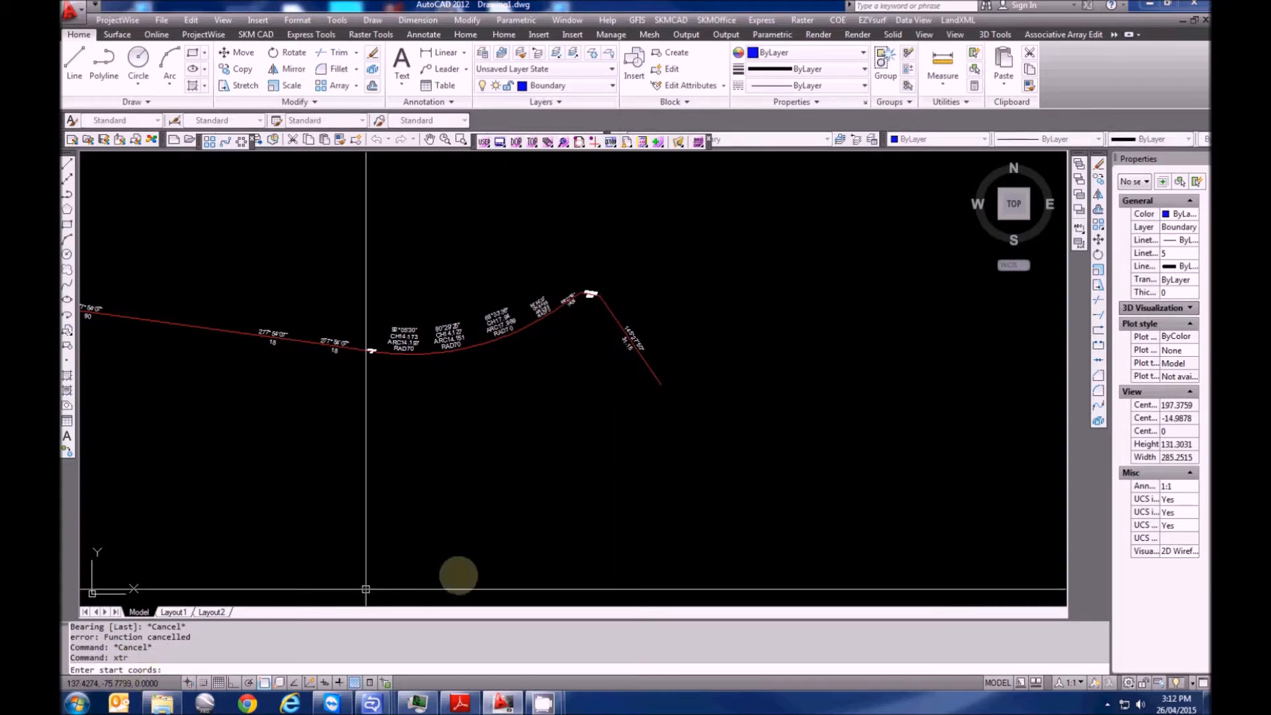
pyautogui.click(661, 382)
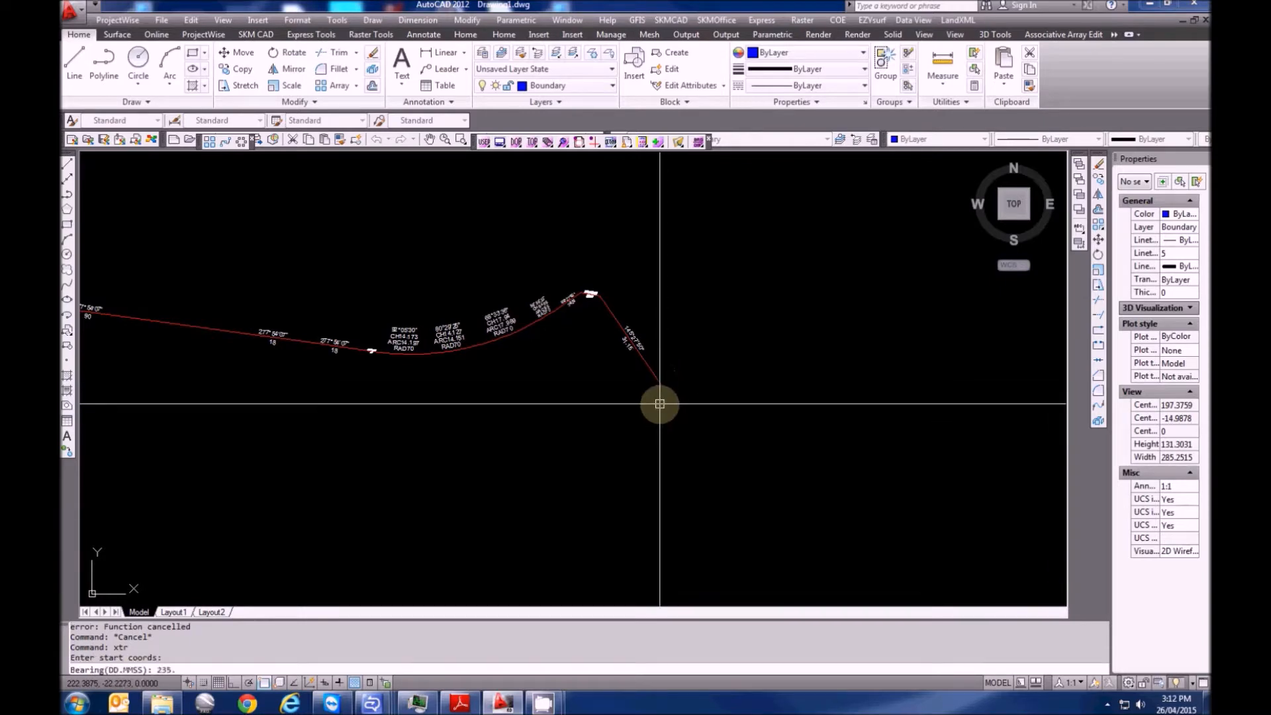
pyautogui.write('235.2750')
pyautogui.press('Return')
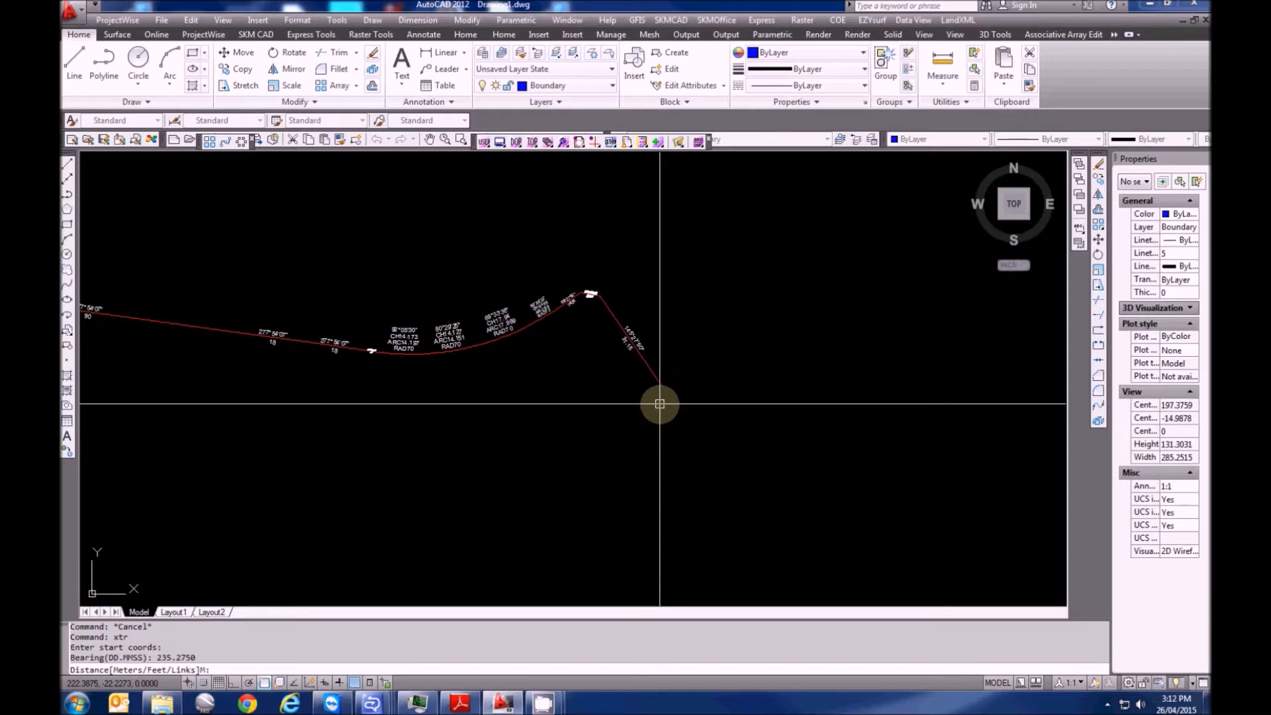
pyautogui.write('32')
pyautogui.press('Return')
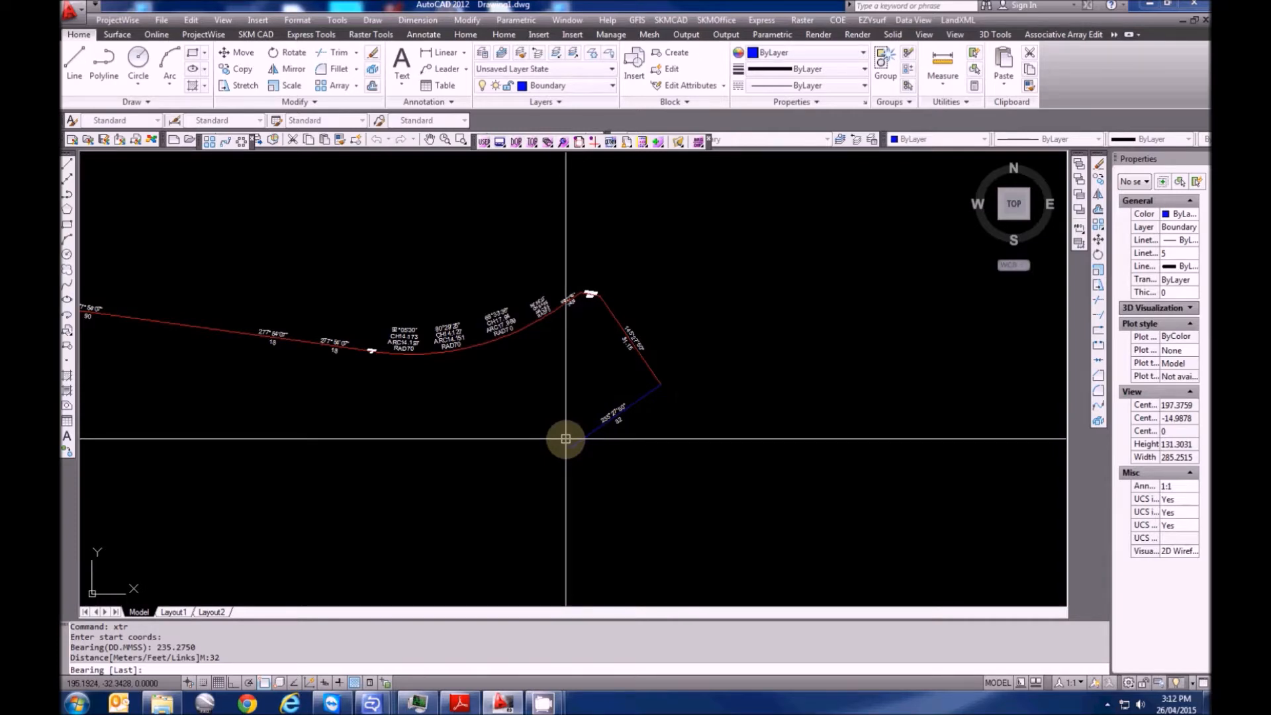
pyautogui.moveTo(565, 438); pyautogui.dragTo(596, 428, button='middle')
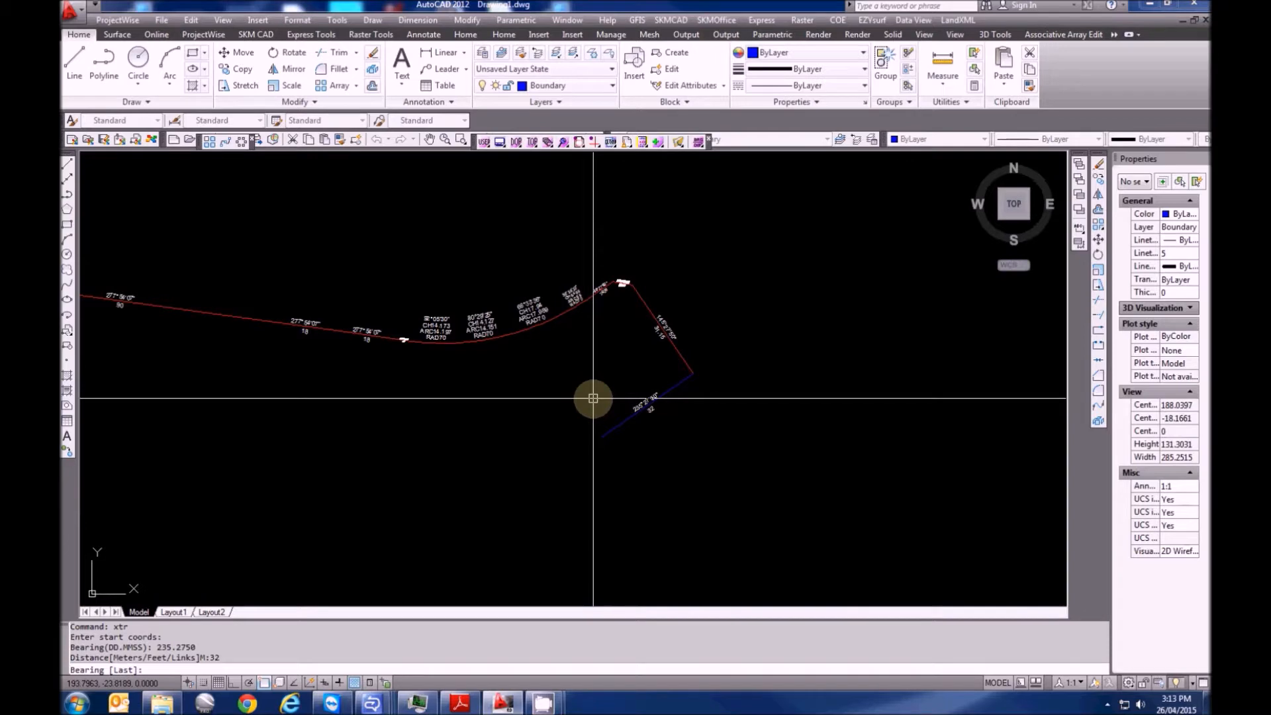
# Restart XTR at the blue line's end and add a 20.608 leg at 163°37'09"
pyautogui.press('Escape')
pyautogui.press('Escape')
pyautogui.write('s')
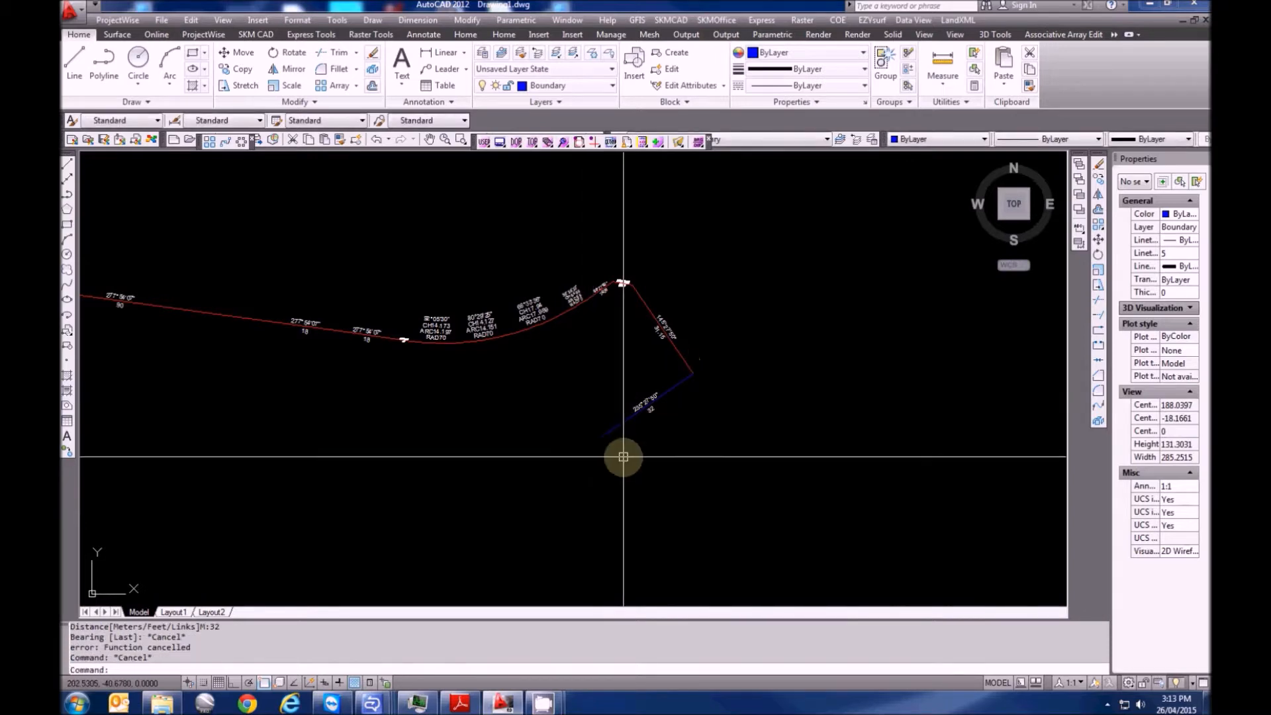
pyautogui.press('Escape')
pyautogui.write('xtr')
pyautogui.press('Return')
pyautogui.click(603, 437)
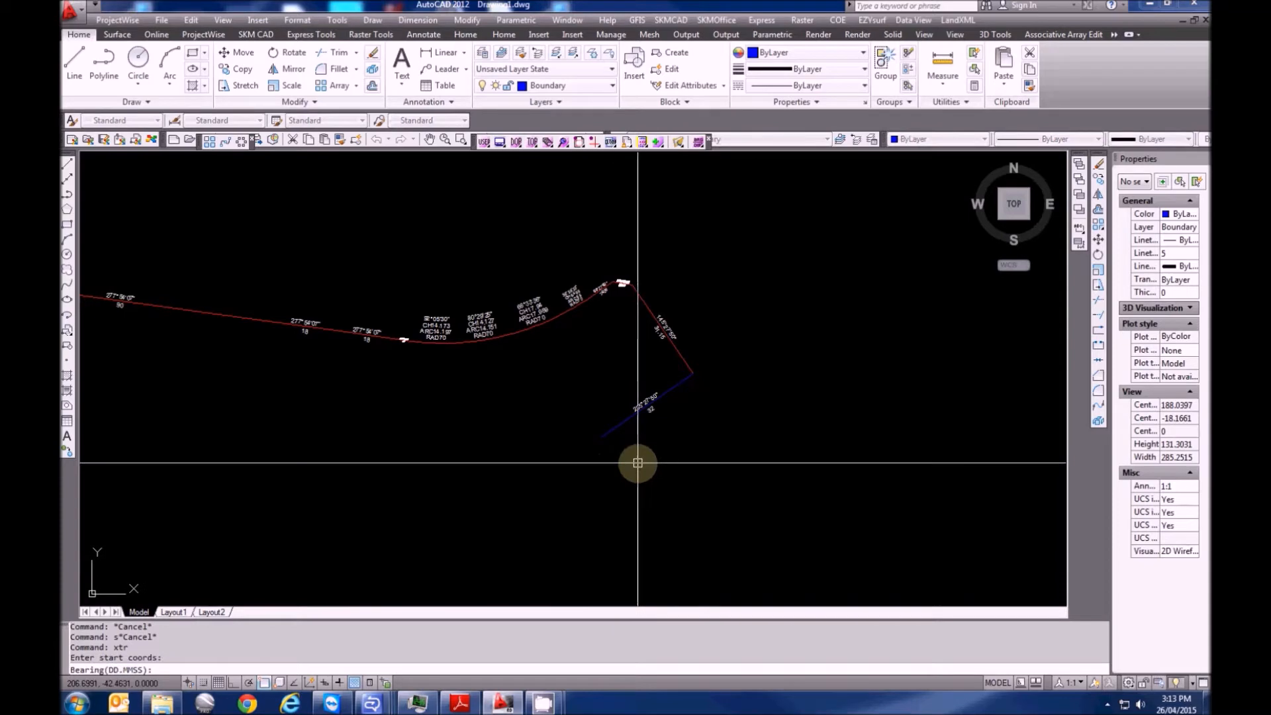
pyautogui.write('163.3709')
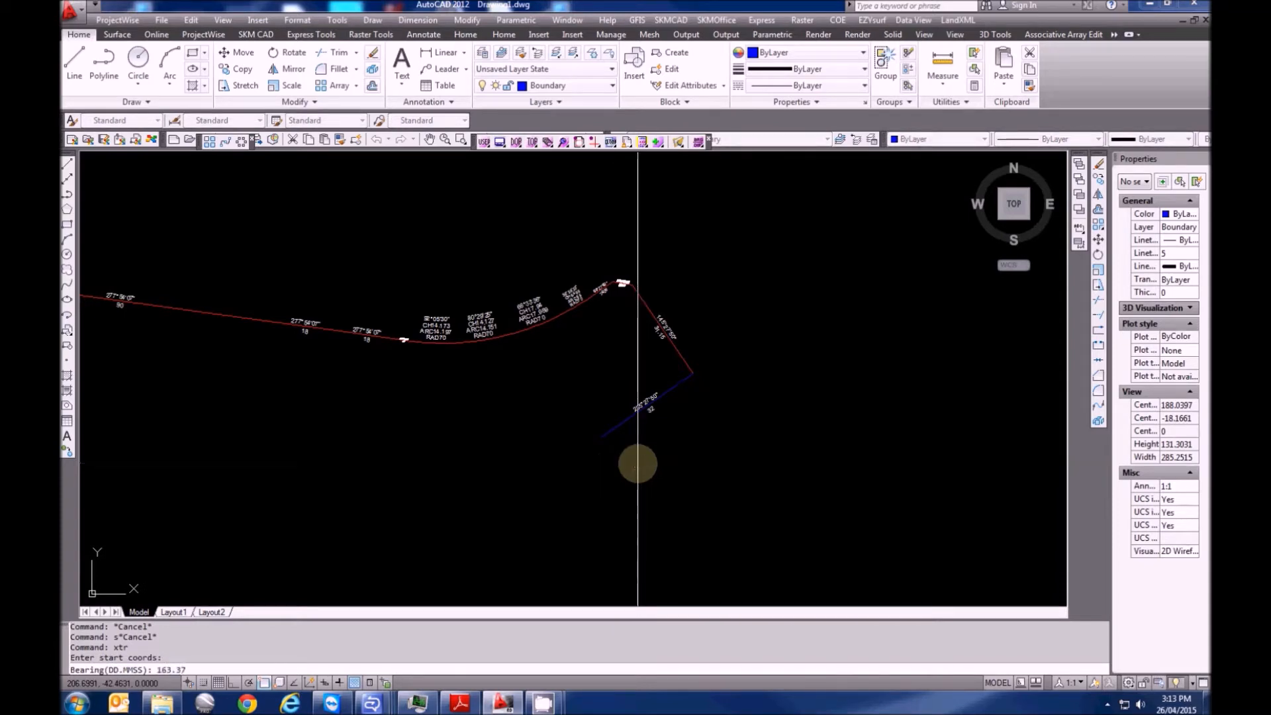
pyautogui.press('Return')
pyautogui.write('20.608')
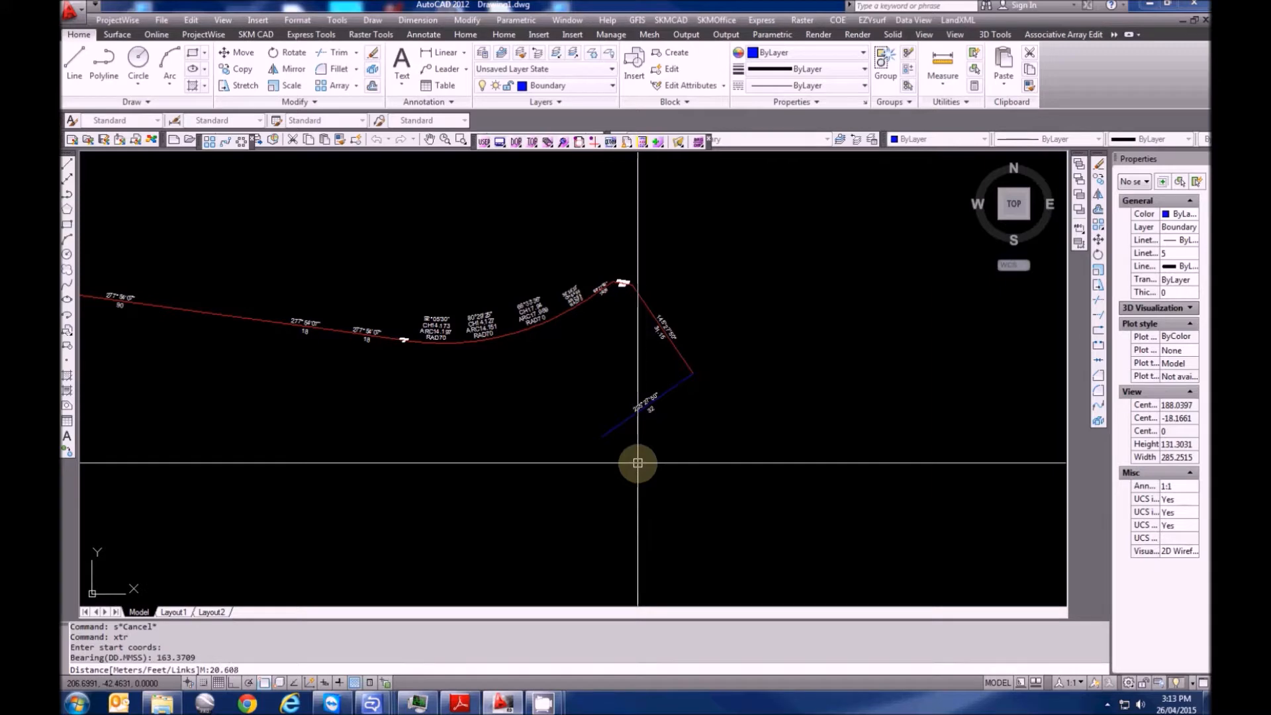
pyautogui.press('Return')
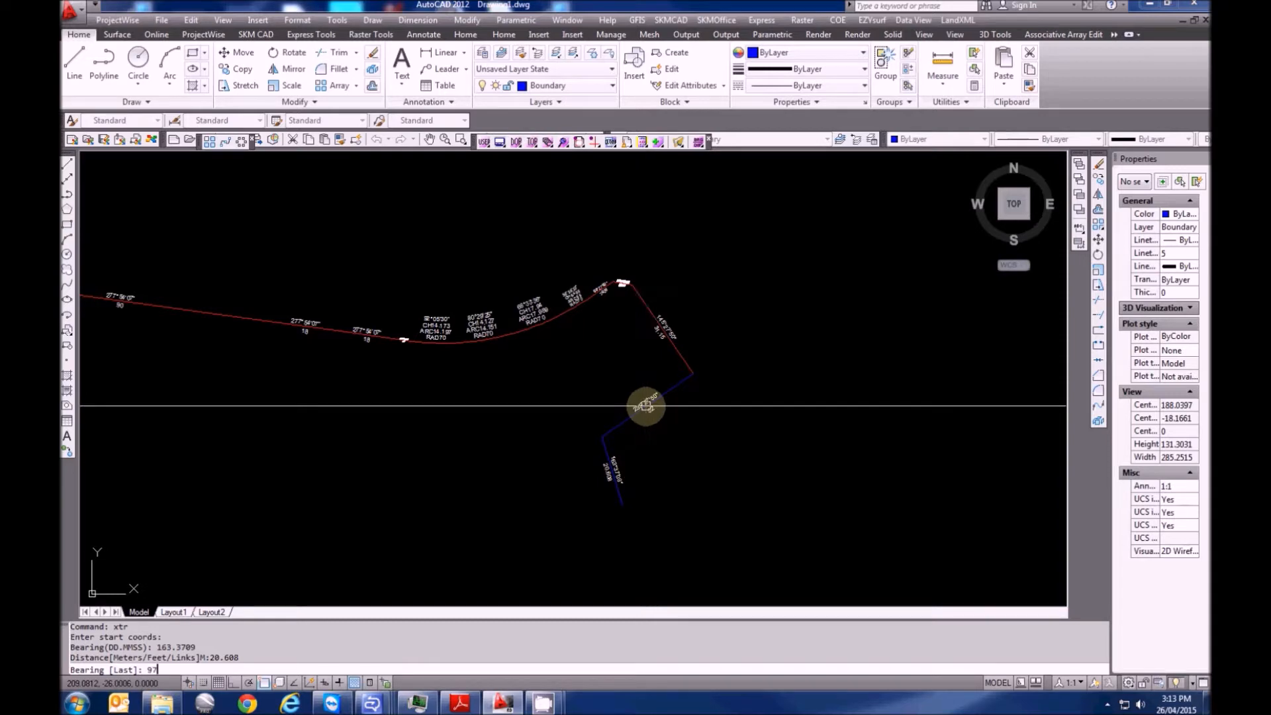
# Continue the traverse west at 97°54'07" with legs of 30.441, 20, 18 and 18
pyautogui.press('Return')
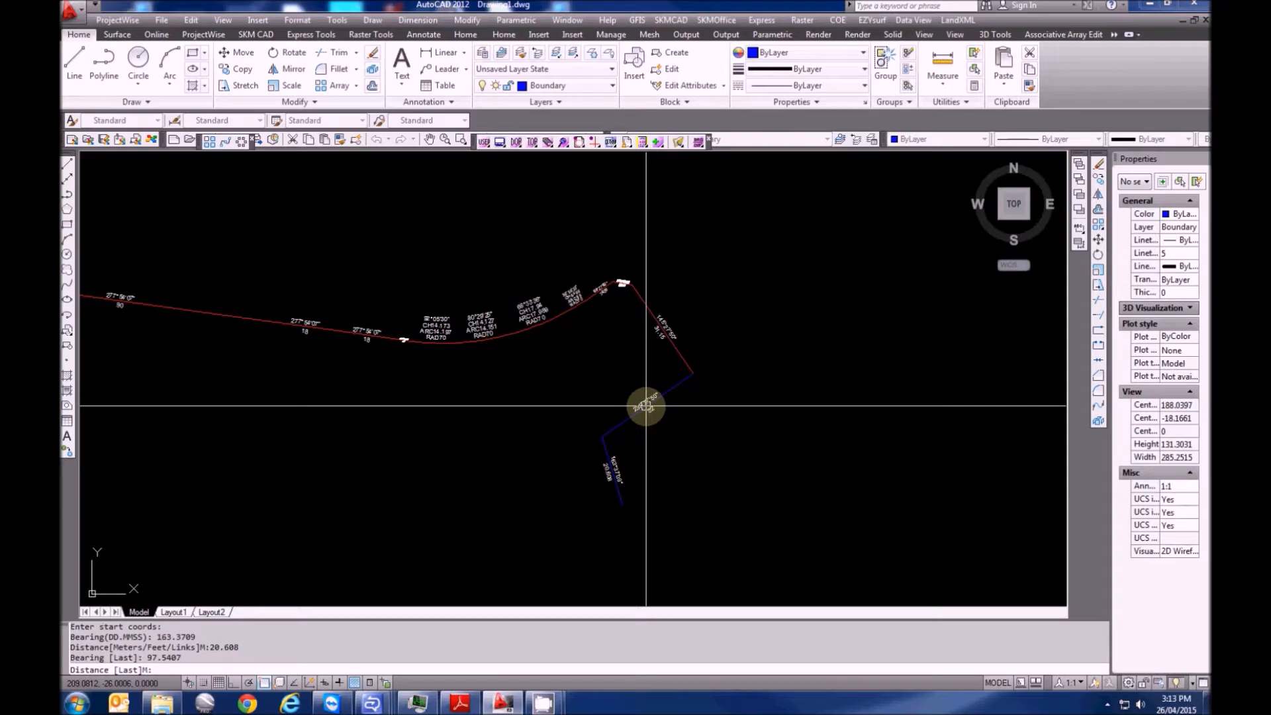
pyautogui.write('30.441')
pyautogui.press('Return')
pyautogui.press('Return')
pyautogui.write('20')
pyautogui.press('Return')
pyautogui.press('Return')
pyautogui.write('18')
pyautogui.press('Return')
pyautogui.press('Return')
pyautogui.write('18')
pyautogui.press('Return')
pyautogui.press('Return')
pyautogui.write('18')
pyautogui.press('Return')
pyautogui.press('Return')
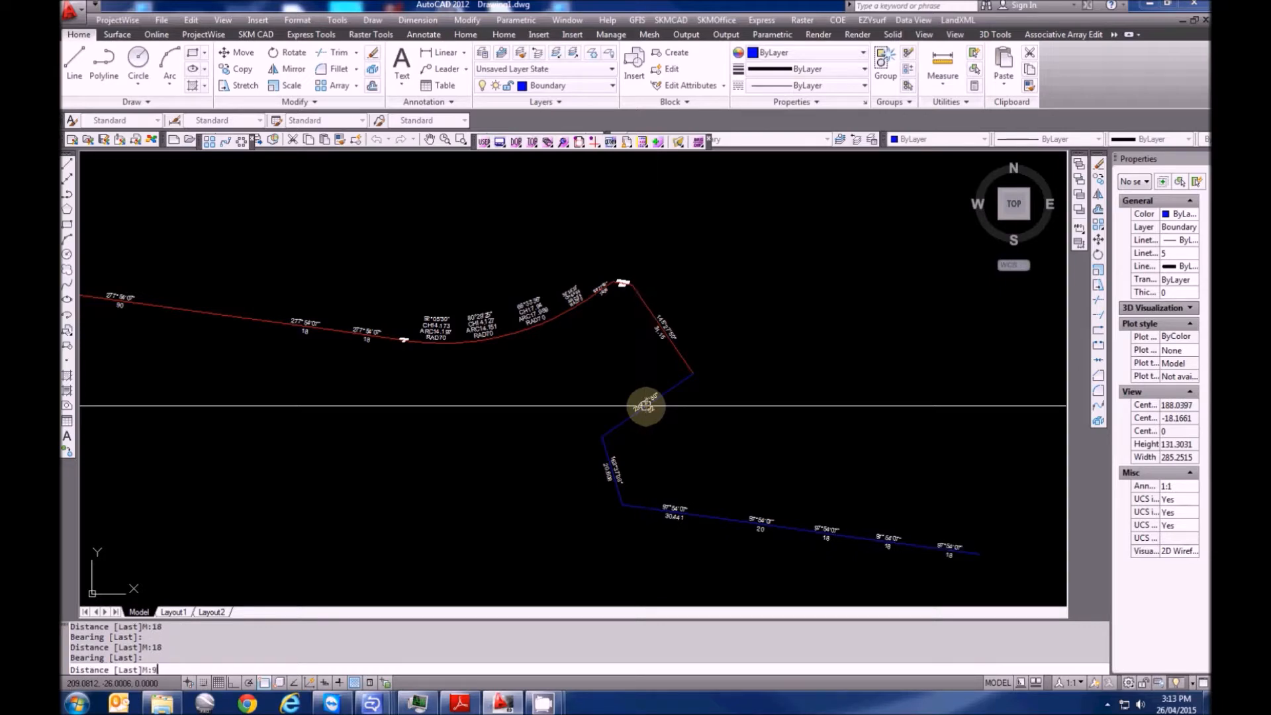
pyautogui.press('Return')
pyautogui.scroll(-4, 646, 406)
pyautogui.moveTo(757, 481); pyautogui.dragTo(545, 433, button='middle')
pyautogui.scroll(6, 516, 454)
# Erase the wrong westward legs and their labels with a crossing window
pyautogui.press('Escape')
pyautogui.click(1001, 505)
pyautogui.click(361, 368)
pyautogui.press('Delete')
pyautogui.moveTo(298, 383); pyautogui.dragTo(513, 427, button='middle')
pyautogui.press('Escape')
pyautogui.press('Escape')
pyautogui.write('xz')
pyautogui.press('Escape')
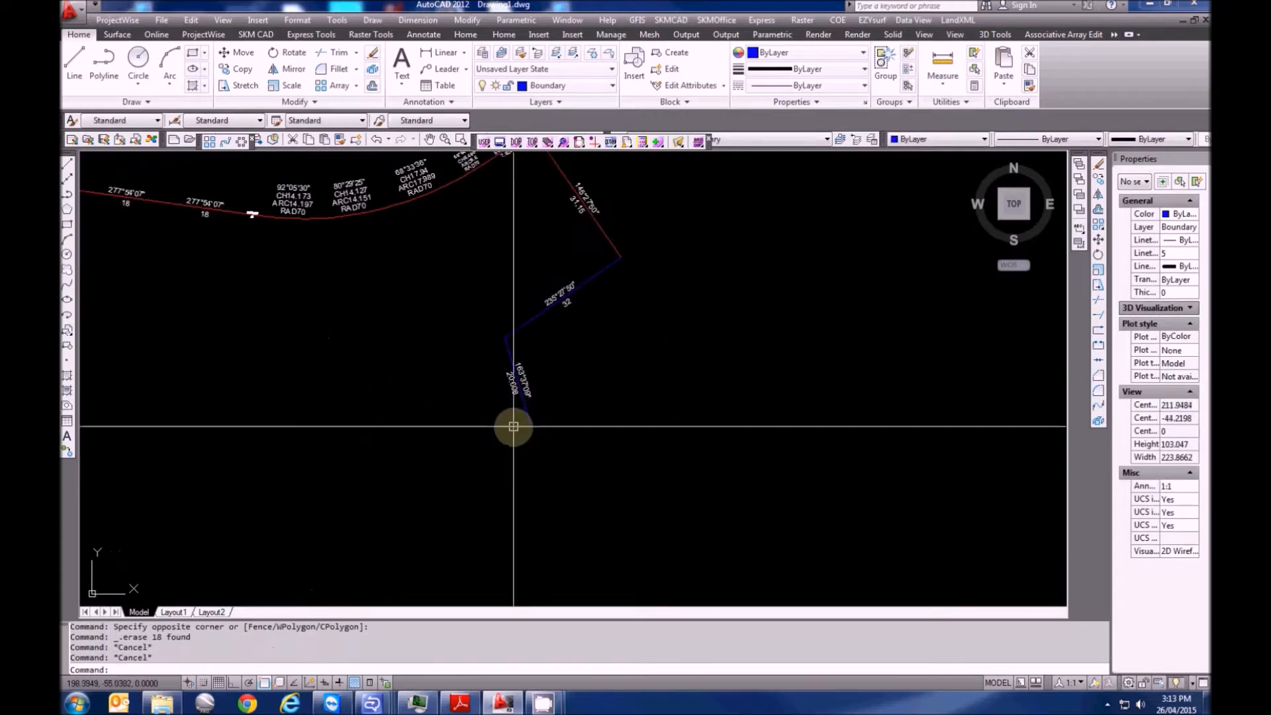
# From the 20.608 leg's end, traverse west at 97°54'07" with legs 30.441, 20, 18, 18, 18
pyautogui.press('Escape')
pyautogui.write('xtr')
pyautogui.press('Return')
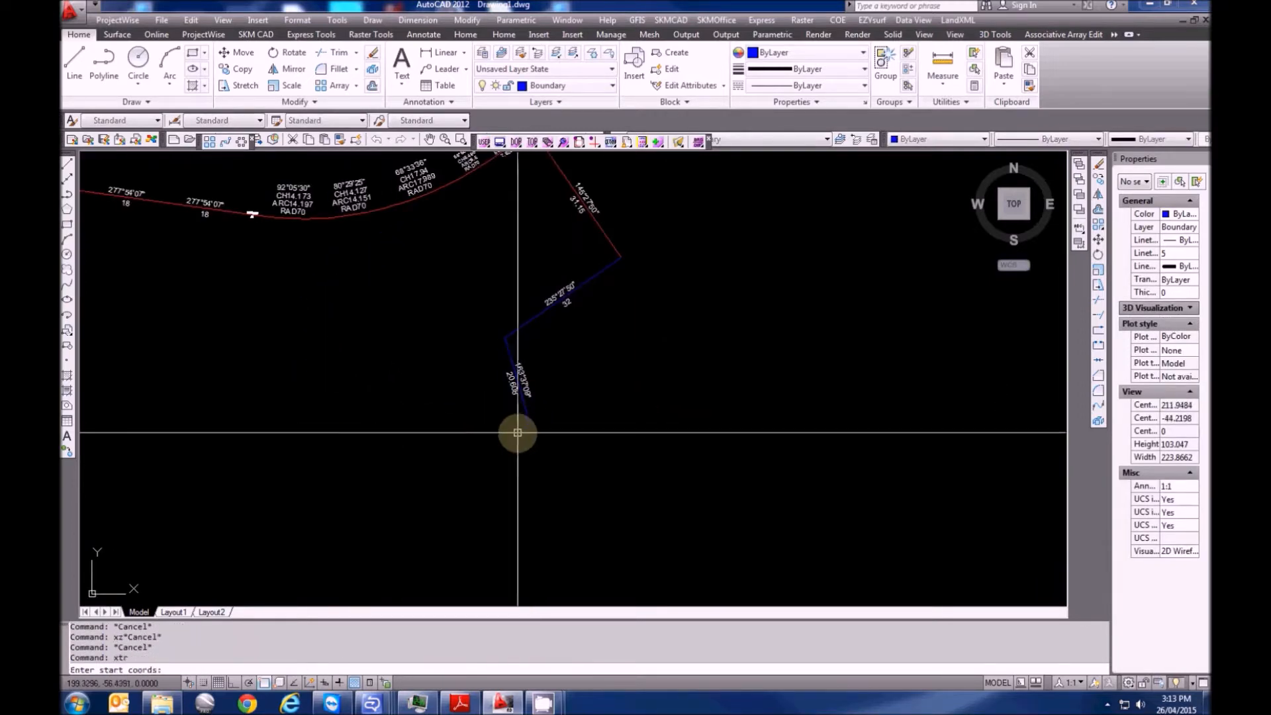
pyautogui.click(529, 424)
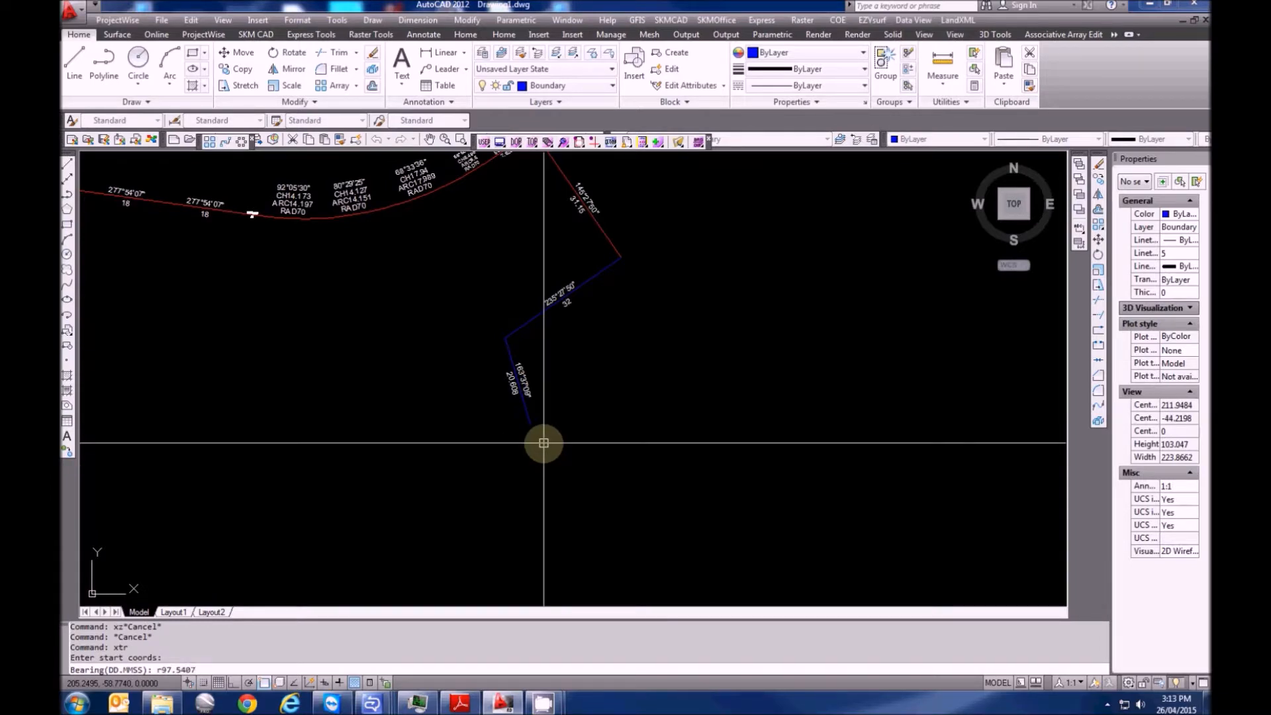
pyautogui.press('Return')
pyautogui.write('30.441')
pyautogui.press('Return')
pyautogui.write('20')
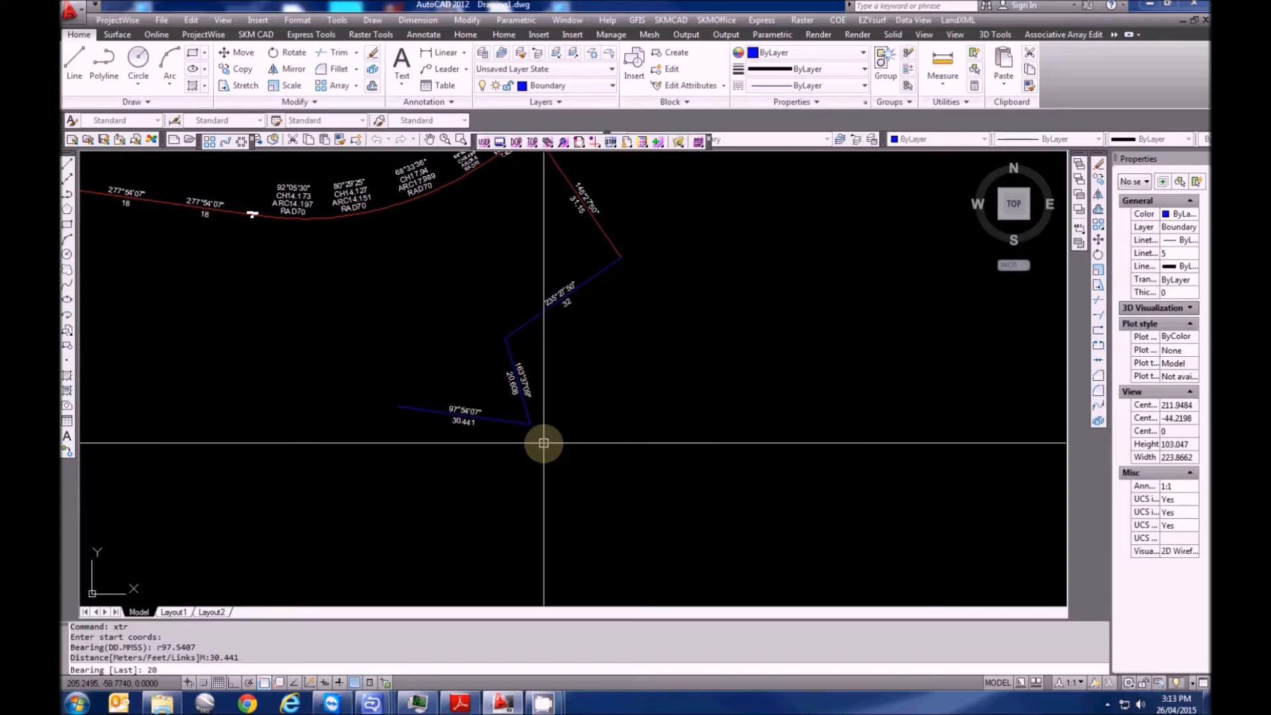
pyautogui.press('Return')
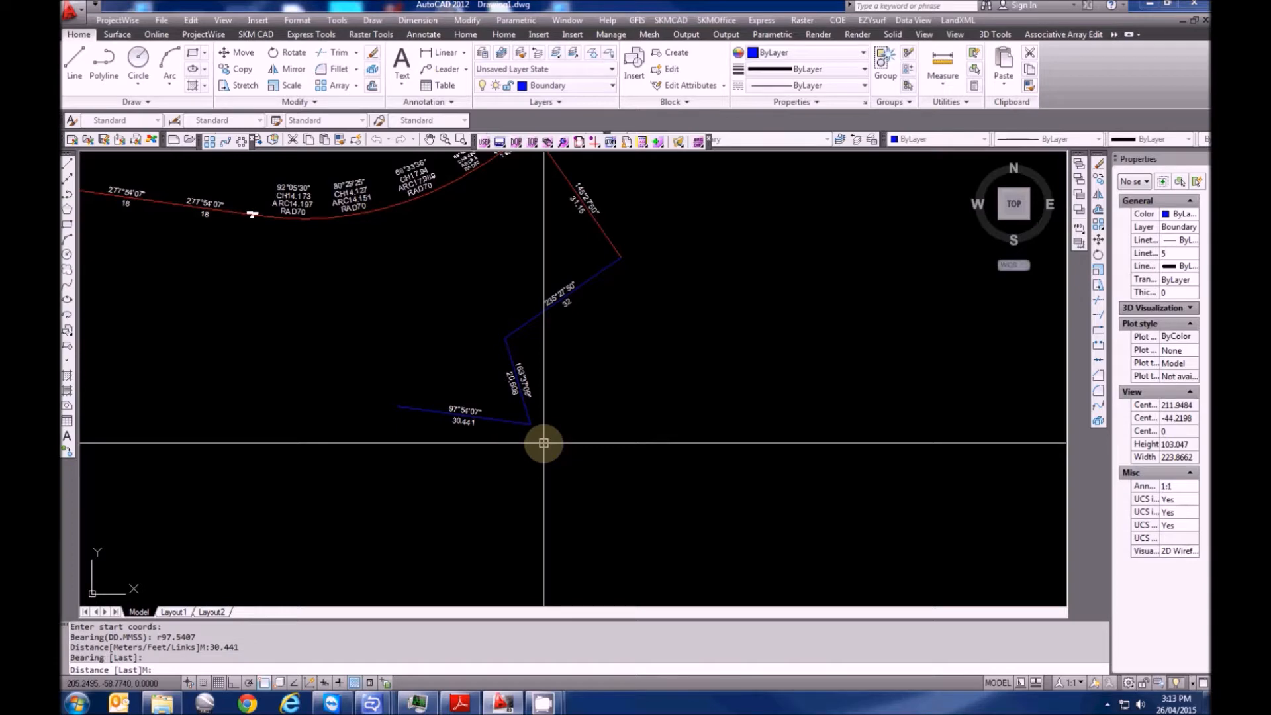
pyautogui.write('20')
pyautogui.press('Return')
pyautogui.press('Return')
pyautogui.write('18')
pyautogui.press('Return')
pyautogui.press('Return')
pyautogui.write('18')
pyautogui.press('Return')
pyautogui.press('Return')
pyautogui.write('18')
pyautogui.press('Return')
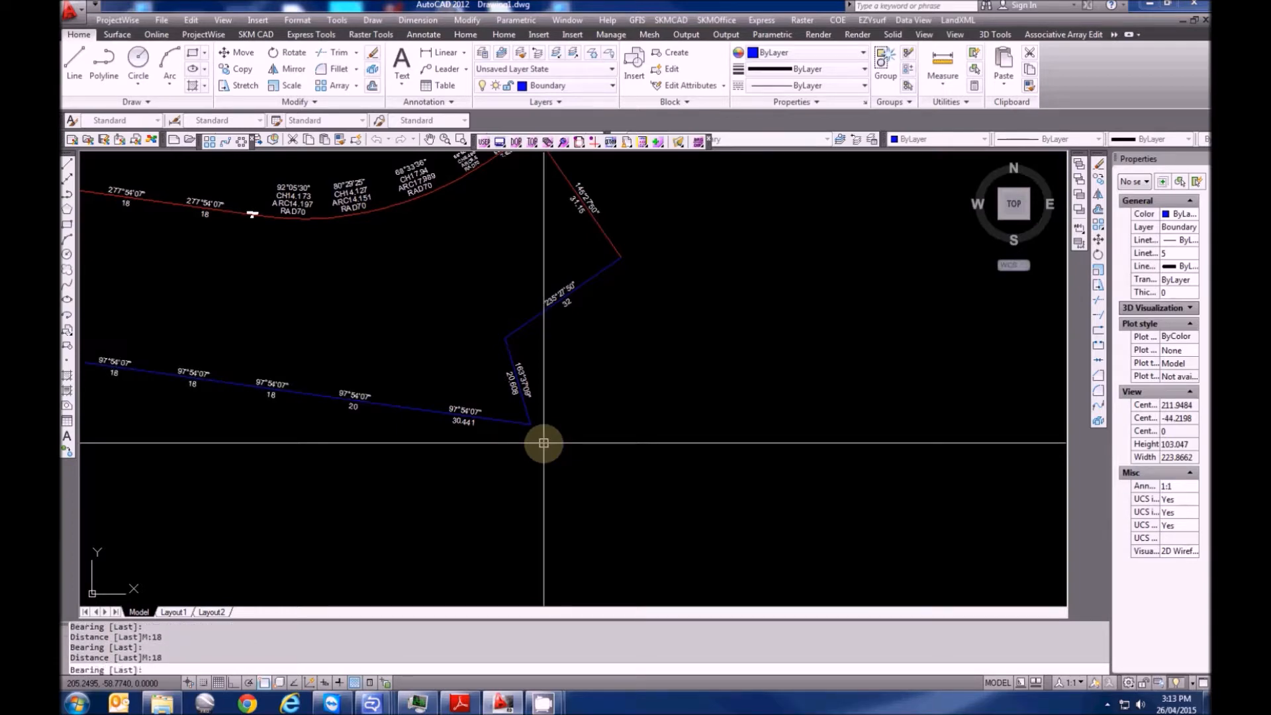
# Add a final 90 leg on the same bearing, then a 40 leg at 7°54'07" up to the road
pyautogui.moveTo(216, 419); pyautogui.dragTo(359, 436, button='middle')
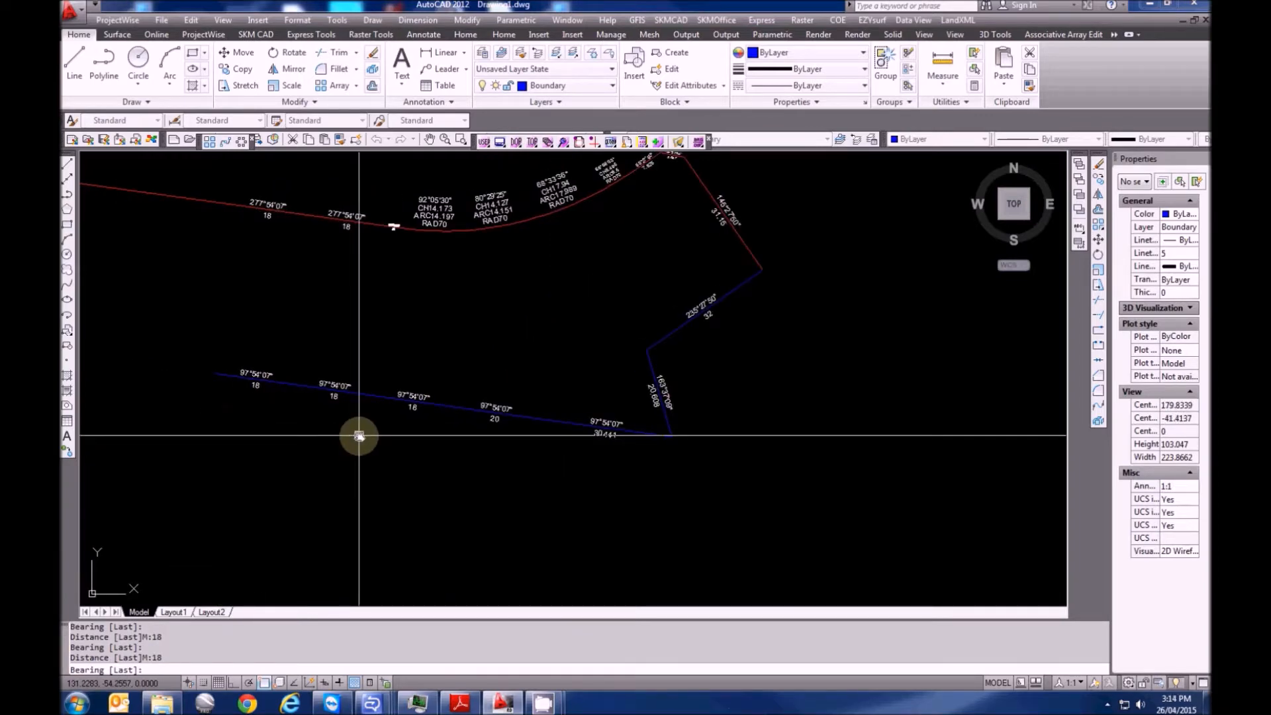
pyautogui.press('Return')
pyautogui.write('90')
pyautogui.press('Return')
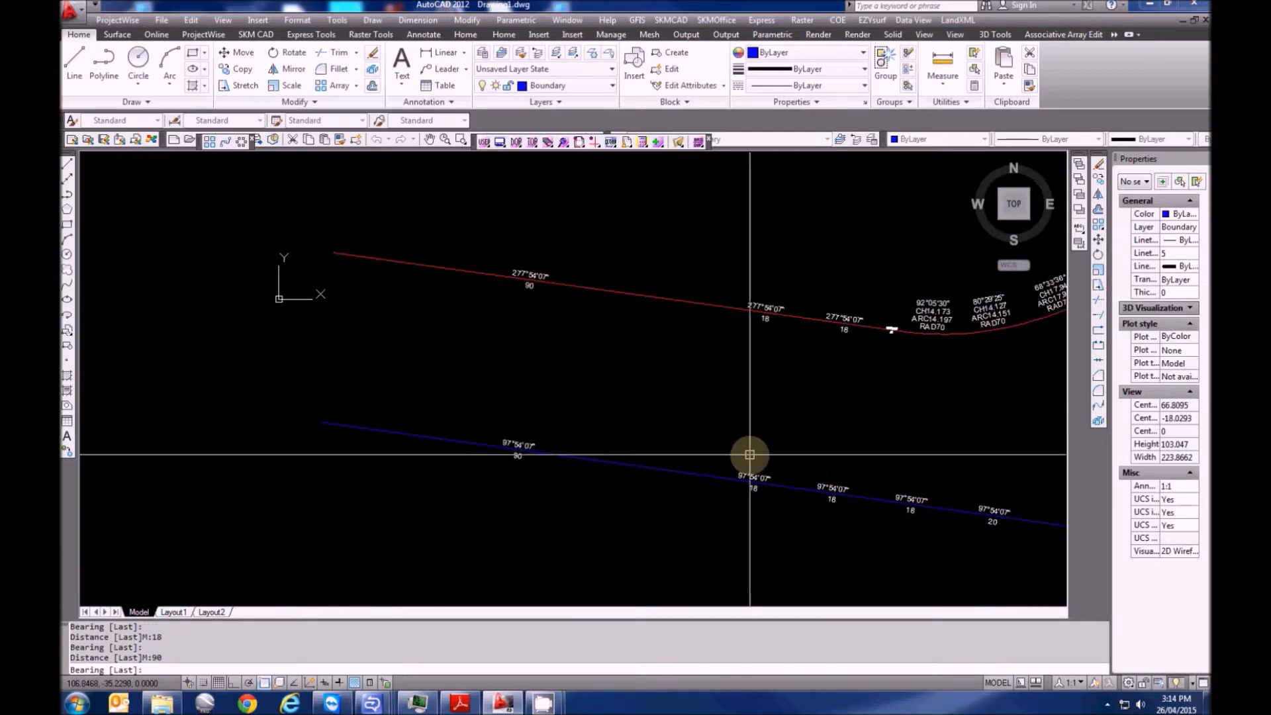
pyautogui.write('7.5407')
pyautogui.press('Return')
pyautogui.write('40')
pyautogui.press('Return')
pyautogui.moveTo(676, 451); pyautogui.dragTo(624, 450, button='middle')
pyautogui.press('Escape')
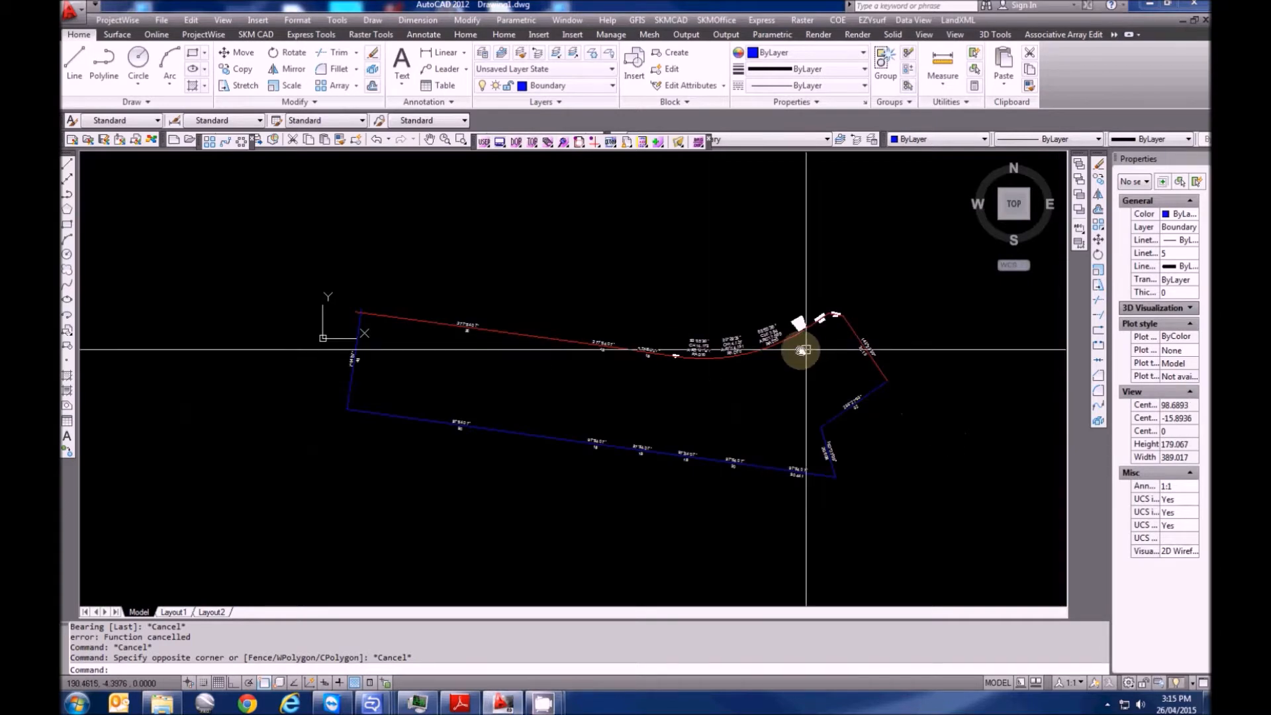
# Erase the wrong 17.989 road arc and its labels with a selection window
pyautogui.scroll(10, 802, 351)
pyautogui.press('Escape')
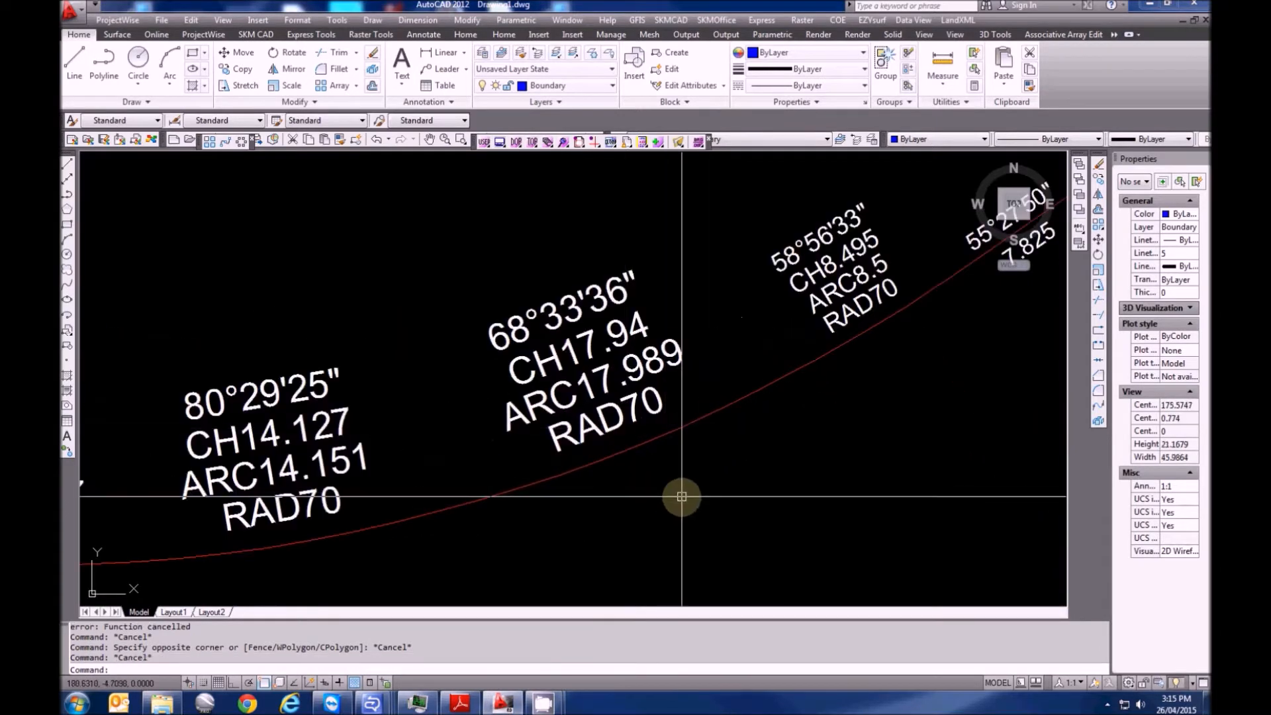
pyautogui.click(681, 497)
pyautogui.click(540, 258)
pyautogui.press('Delete')
pyautogui.scroll(-2, 541, 318)
pyautogui.moveTo(541, 340)
pyautogui.mouseDown(button='middle')
pyautogui.moveTo(559, 357)
pyautogui.moveTo(621, 360)
pyautogui.mouseUp(button='middle')
pyautogui.press('Escape')
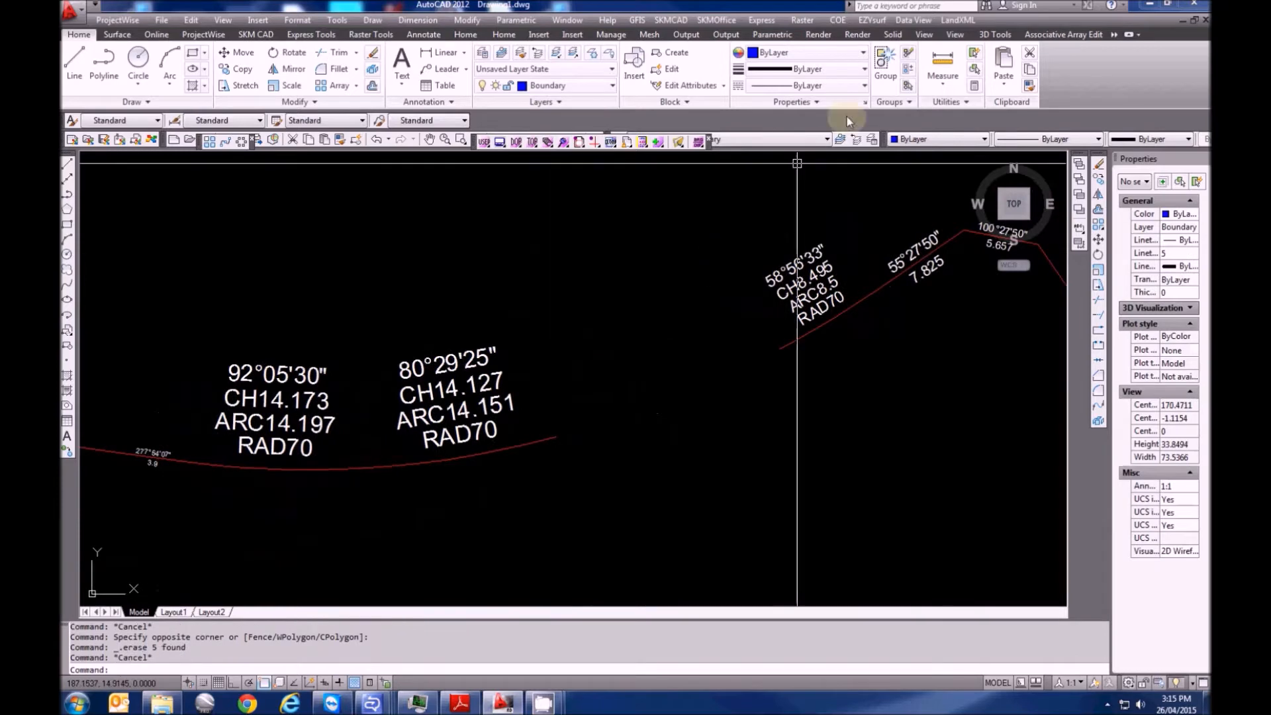
# Make Road the current layer
pyautogui.click(958, 20)
pyautogui.press('Escape')
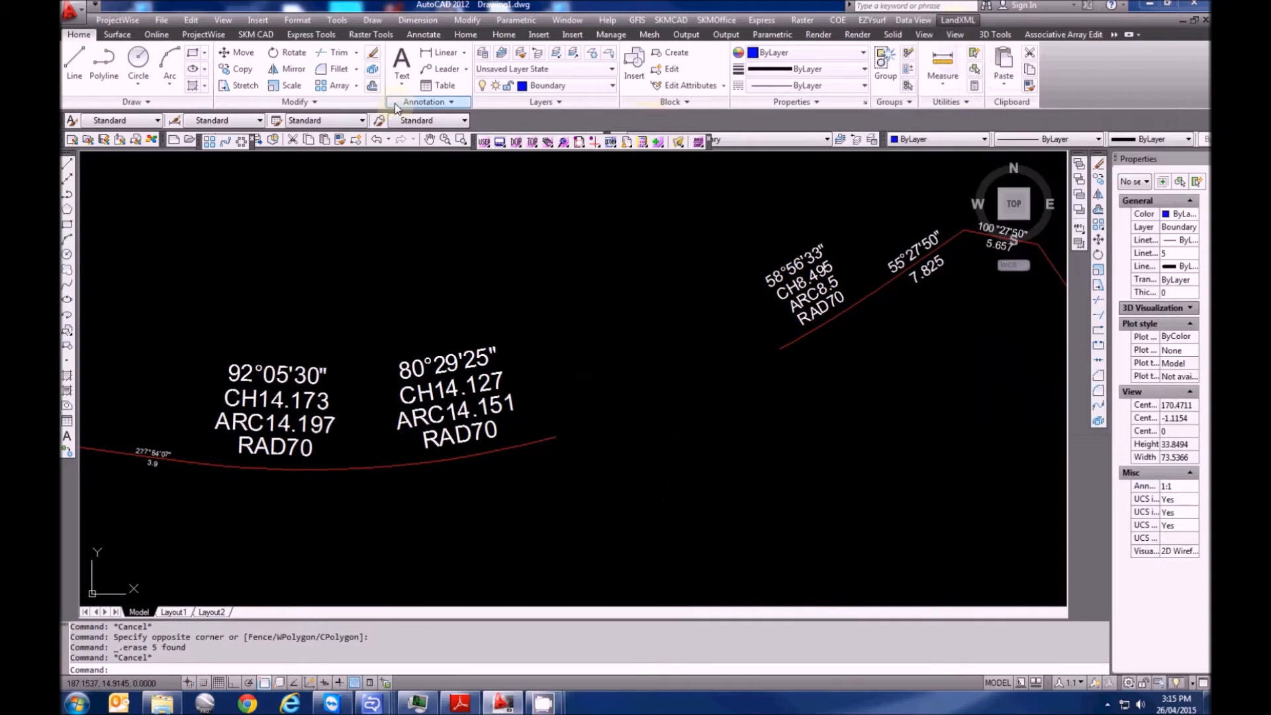
pyautogui.click(562, 87)
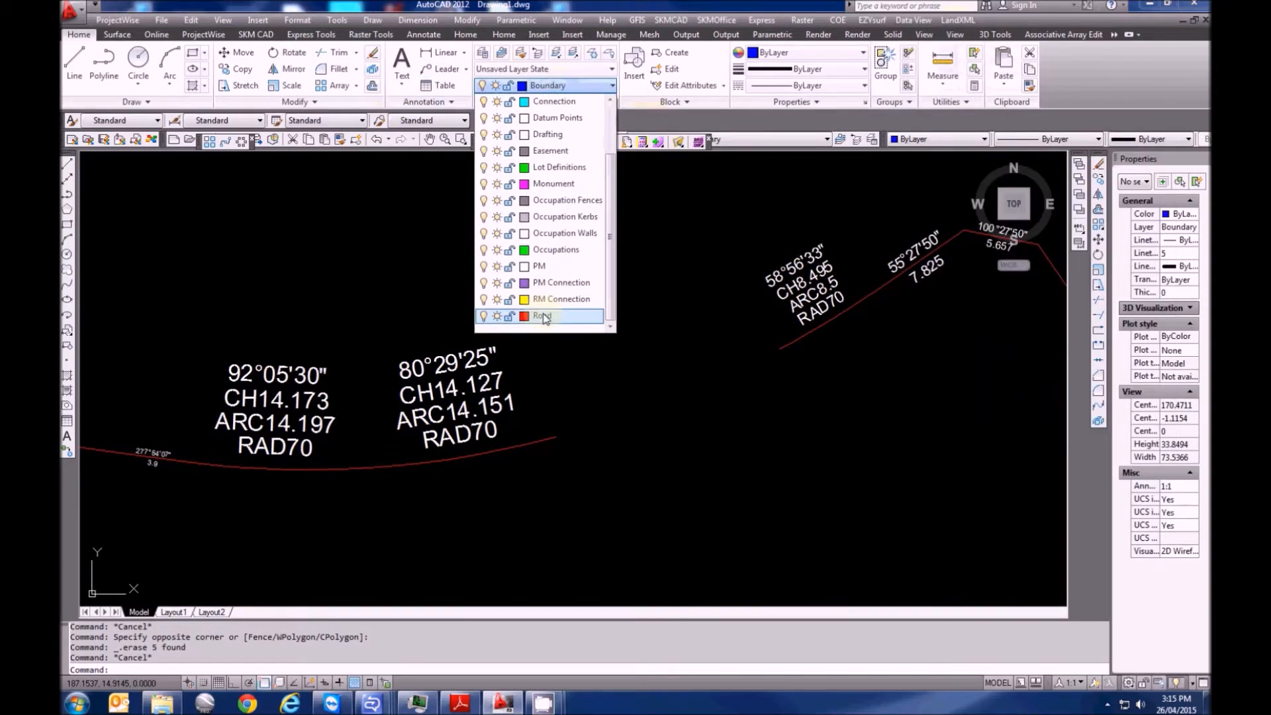
pyautogui.click(542, 317)
# Draw an arc traverse from the previous arc's end: chord bearing 68°33'36", chord 14.97, radius 70
pyautogui.click(958, 20)
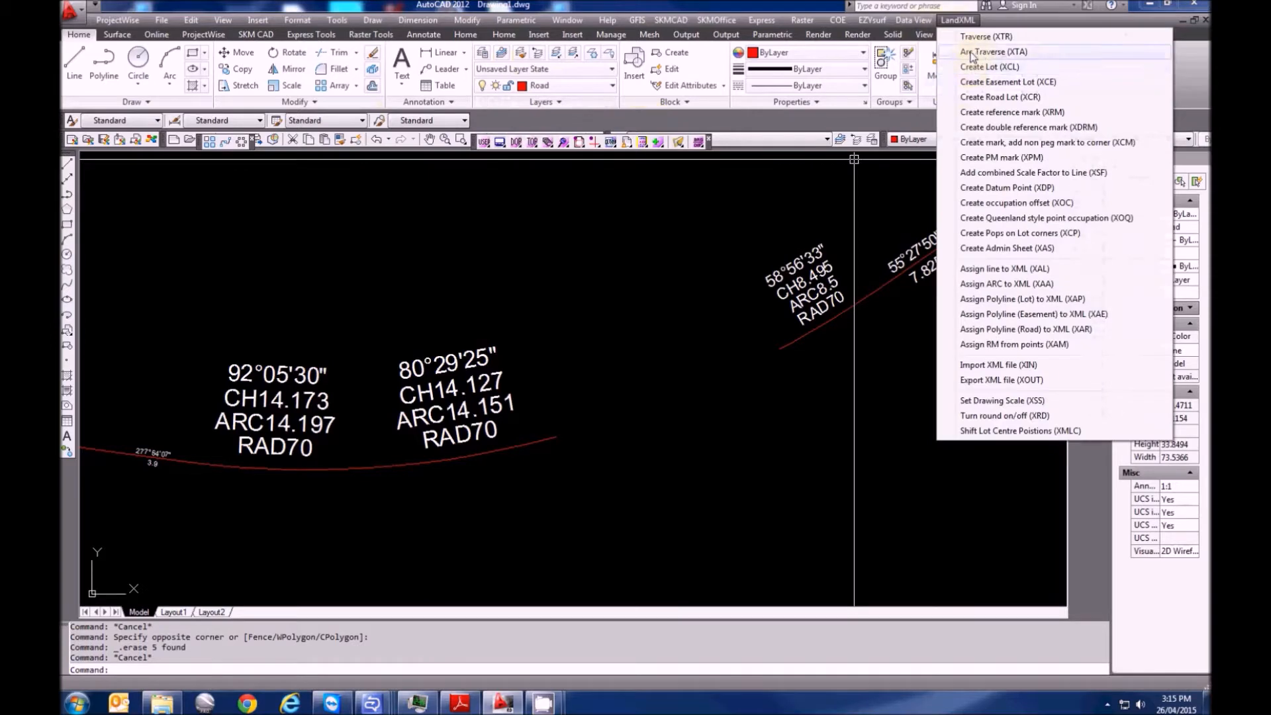
pyautogui.click(971, 52)
pyautogui.click(556, 436)
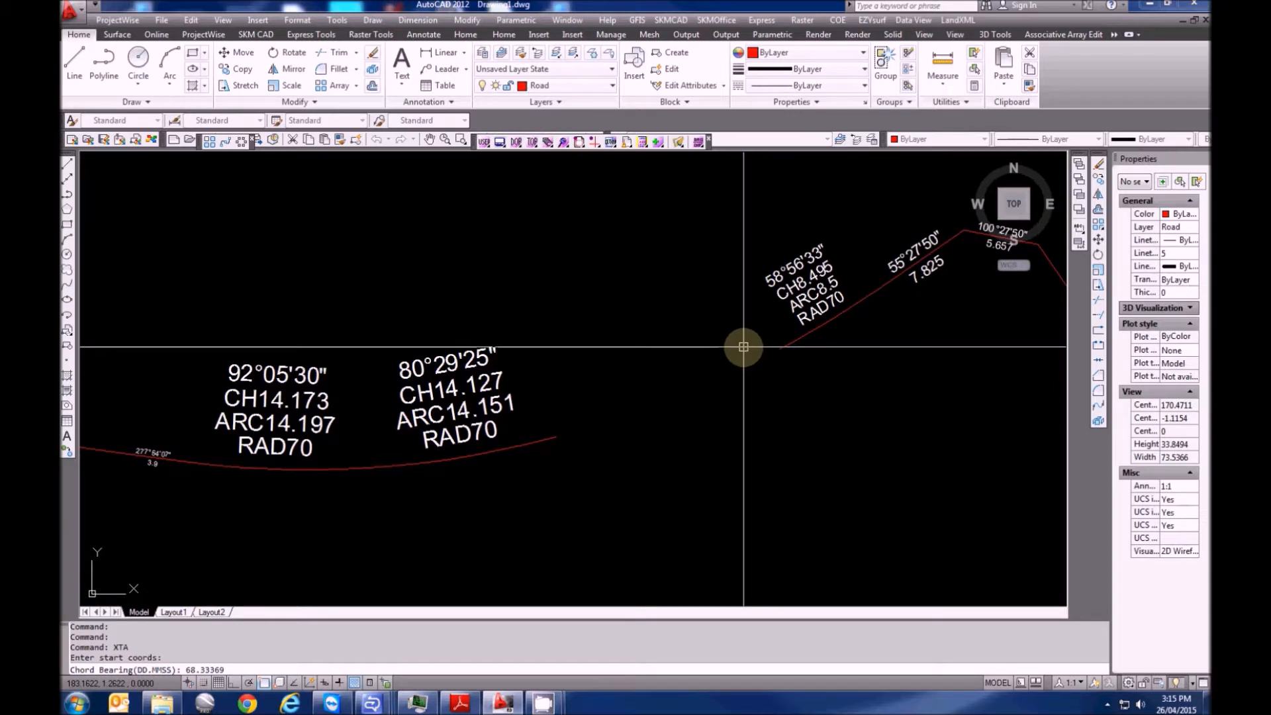
pyautogui.press('Return')
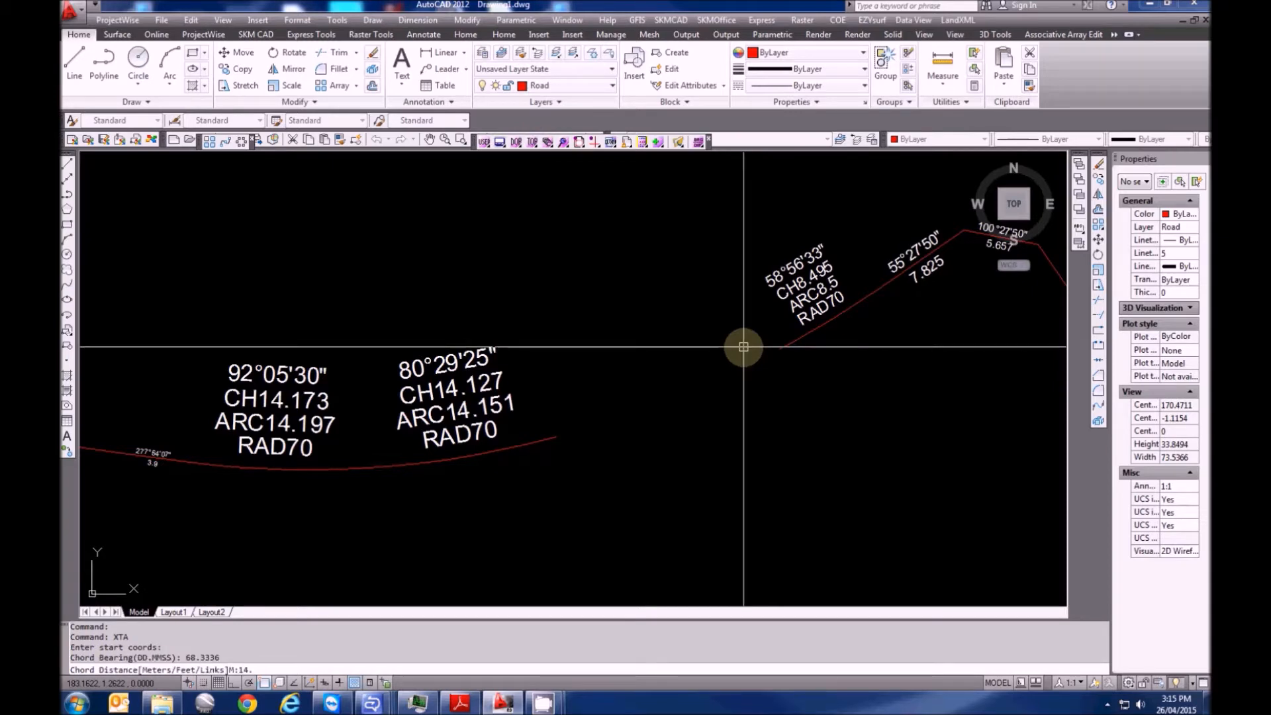
pyautogui.write('14.97')
pyautogui.press('Return')
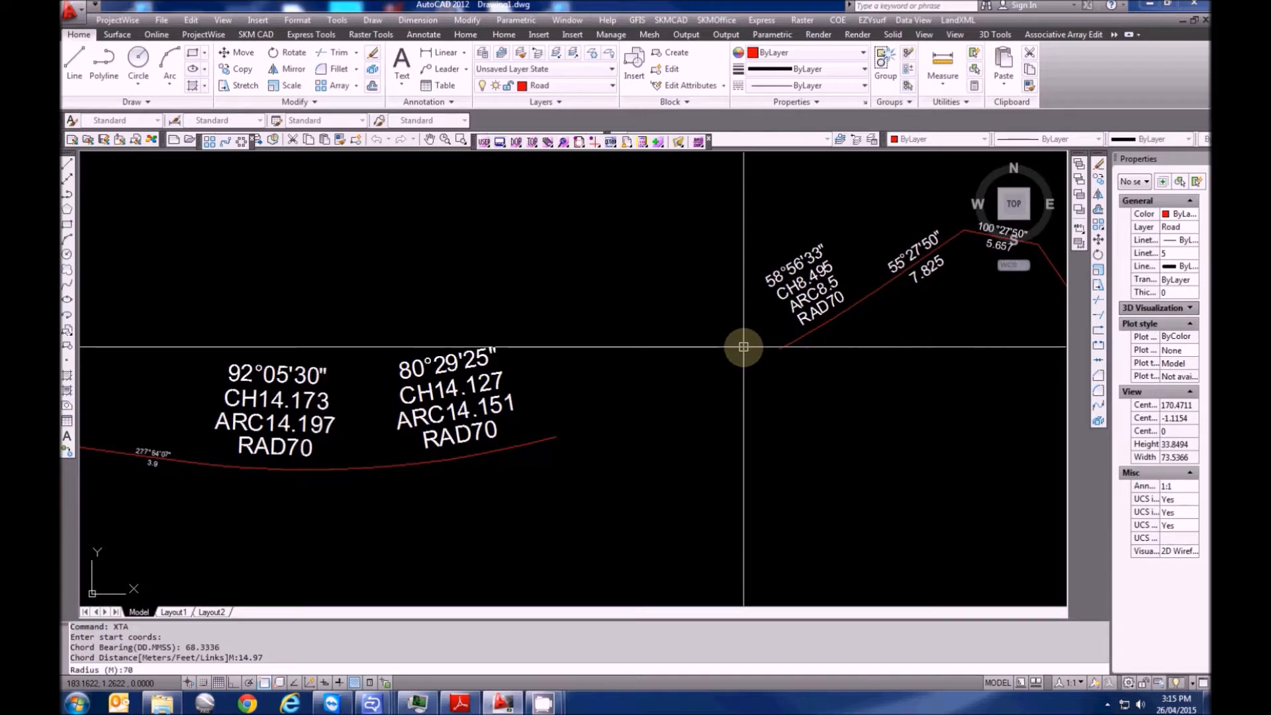
pyautogui.write('70')
pyautogui.press('Return')
pyautogui.click(735, 463)
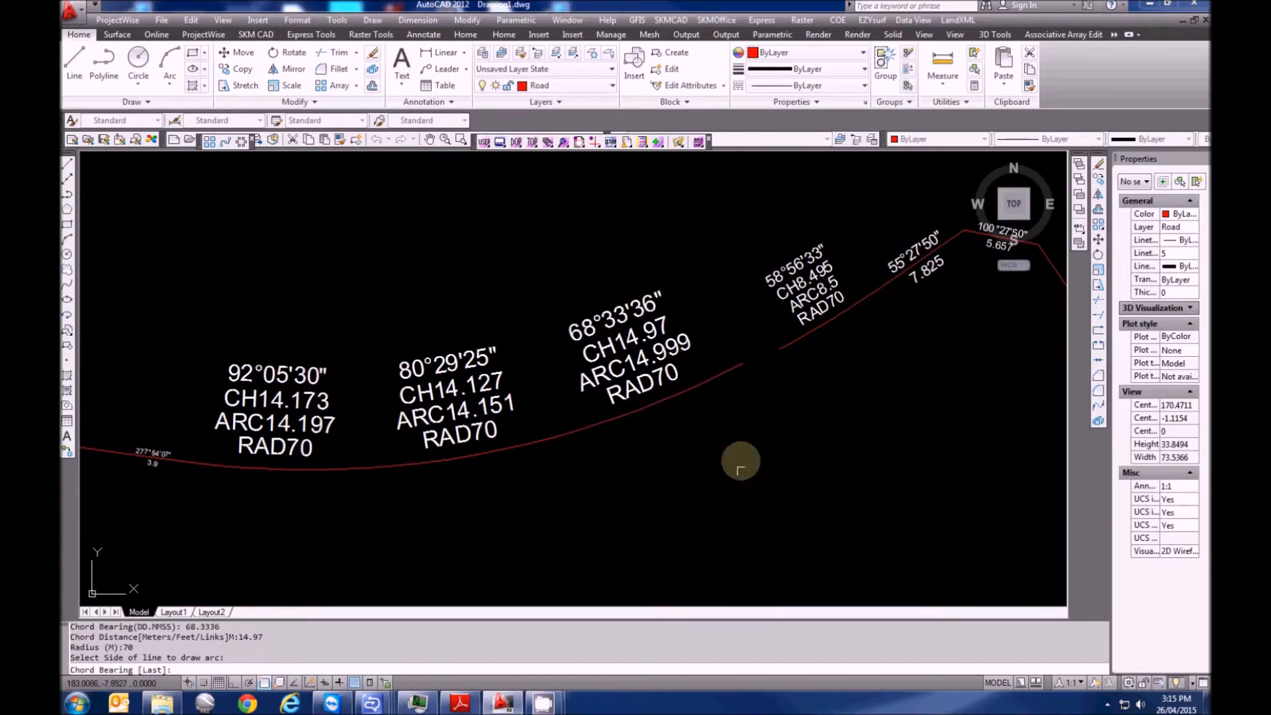
pyautogui.scroll(-3, 772, 380)
pyautogui.scroll(-2, 998, 476)
pyautogui.press('Escape')
pyautogui.click(999, 520)
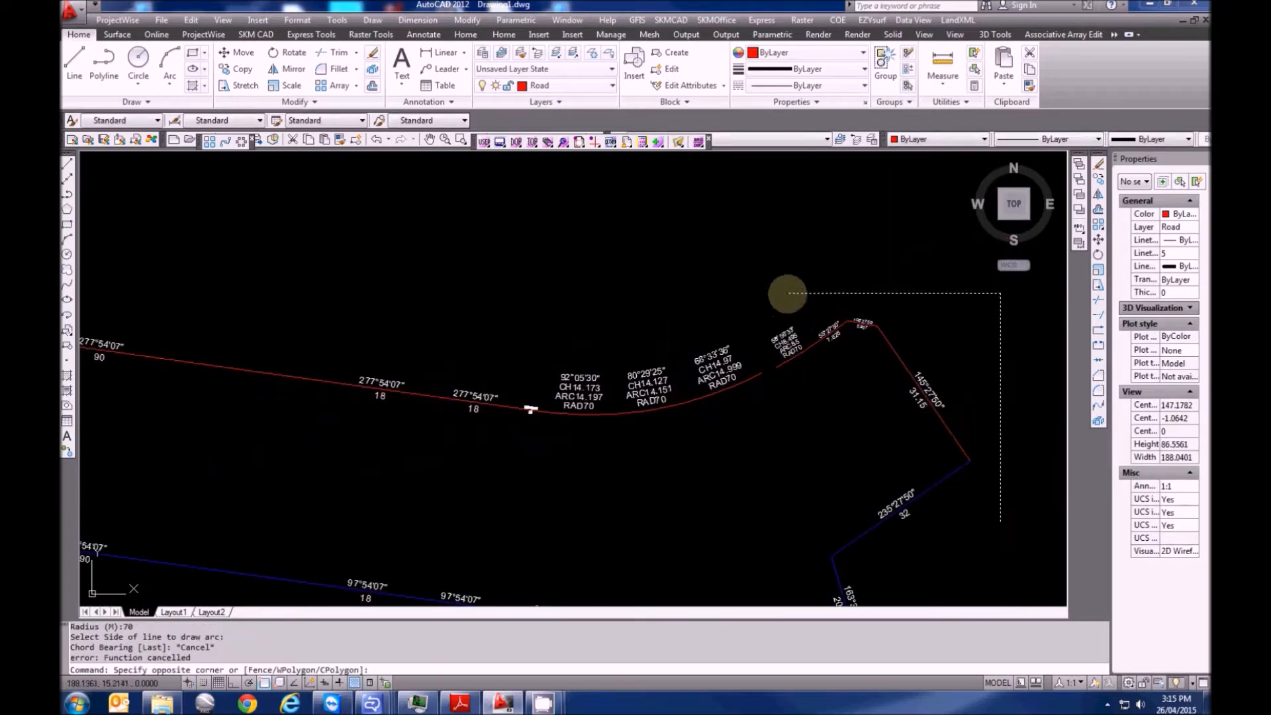
# Select the east-end lines and lower boundary with labels, and move them
pyautogui.click(786, 291)
pyautogui.scroll(-5, 827, 262)
pyautogui.click(928, 479)
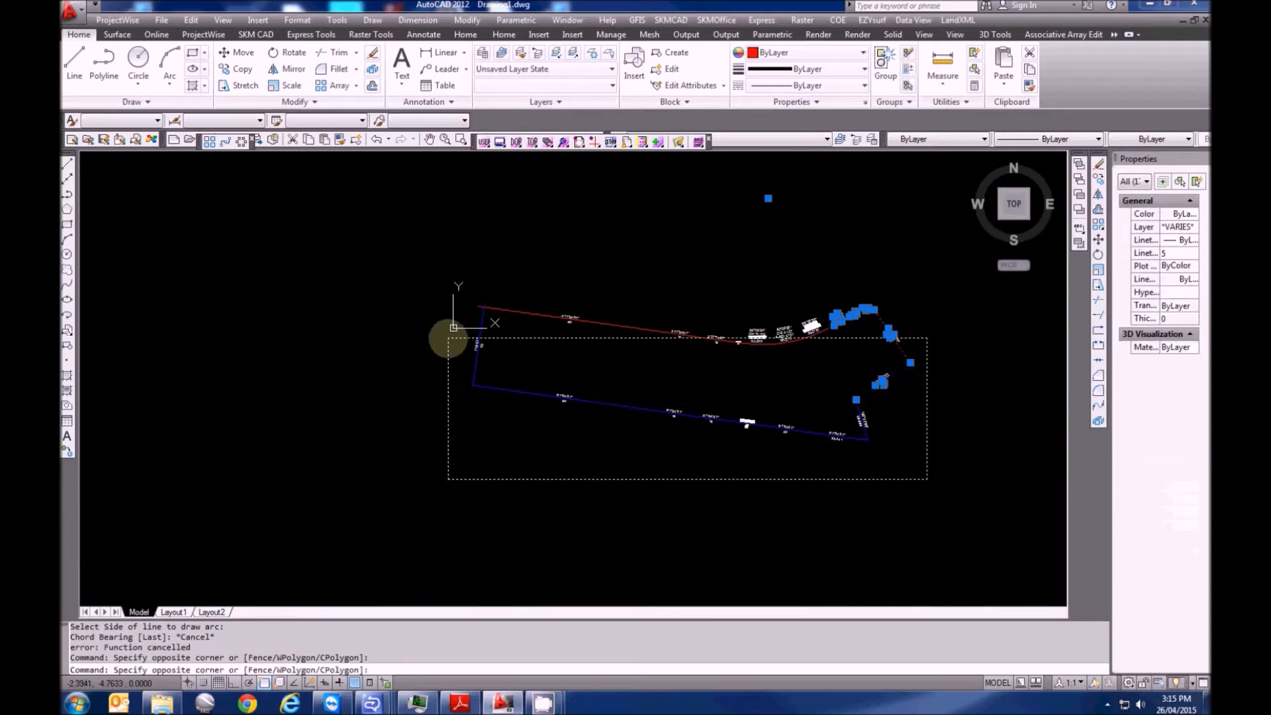
pyautogui.click(461, 365)
pyautogui.scroll(5, 462, 366)
pyautogui.scroll(-5, 397, 283)
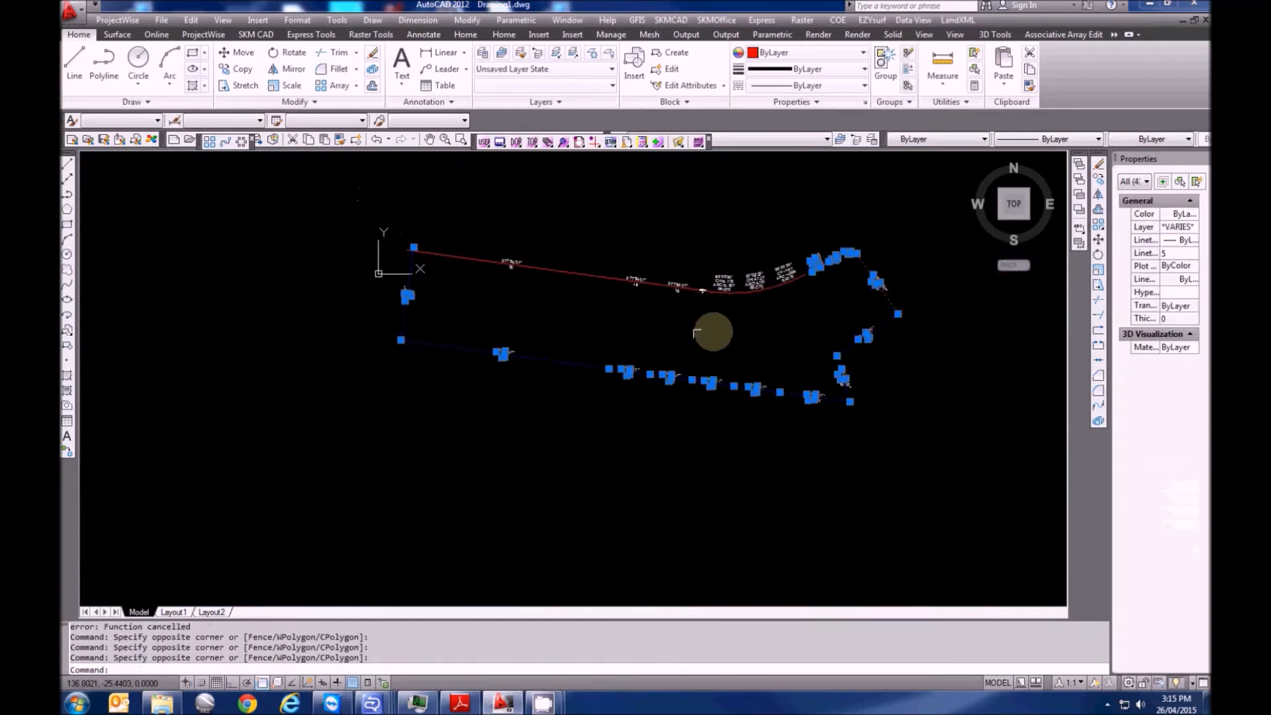
pyautogui.scroll(1, 819, 298)
pyautogui.write('m')
pyautogui.press('Return')
pyautogui.scroll(8, 819, 297)
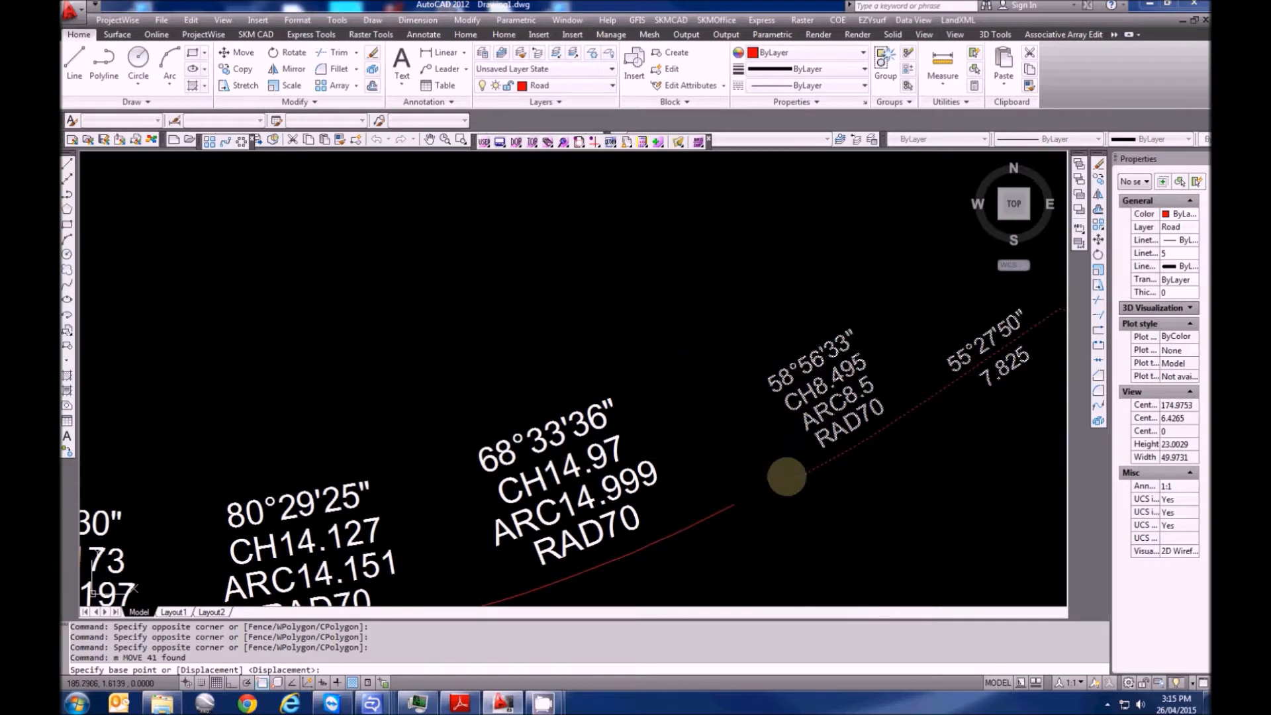
pyautogui.click(789, 483)
pyautogui.click(738, 499)
pyautogui.scroll(-11, 885, 358)
pyautogui.scroll(10, 547, 307)
pyautogui.scroll(20, 594, 366)
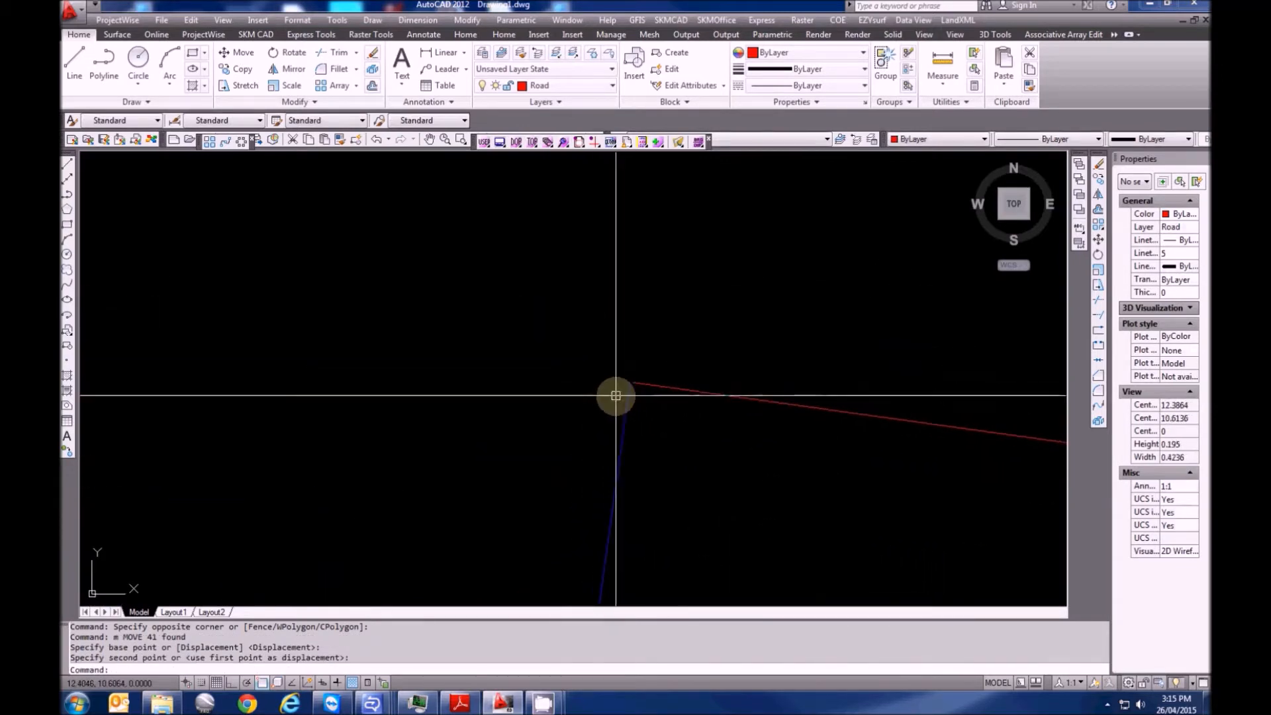
pyautogui.press('Escape')
# Measure the gap between the blue and red line ends at the top-left corner with DIST
pyautogui.moveTo(462, 422); pyautogui.dragTo(559, 394, button='middle')
pyautogui.press('Escape')
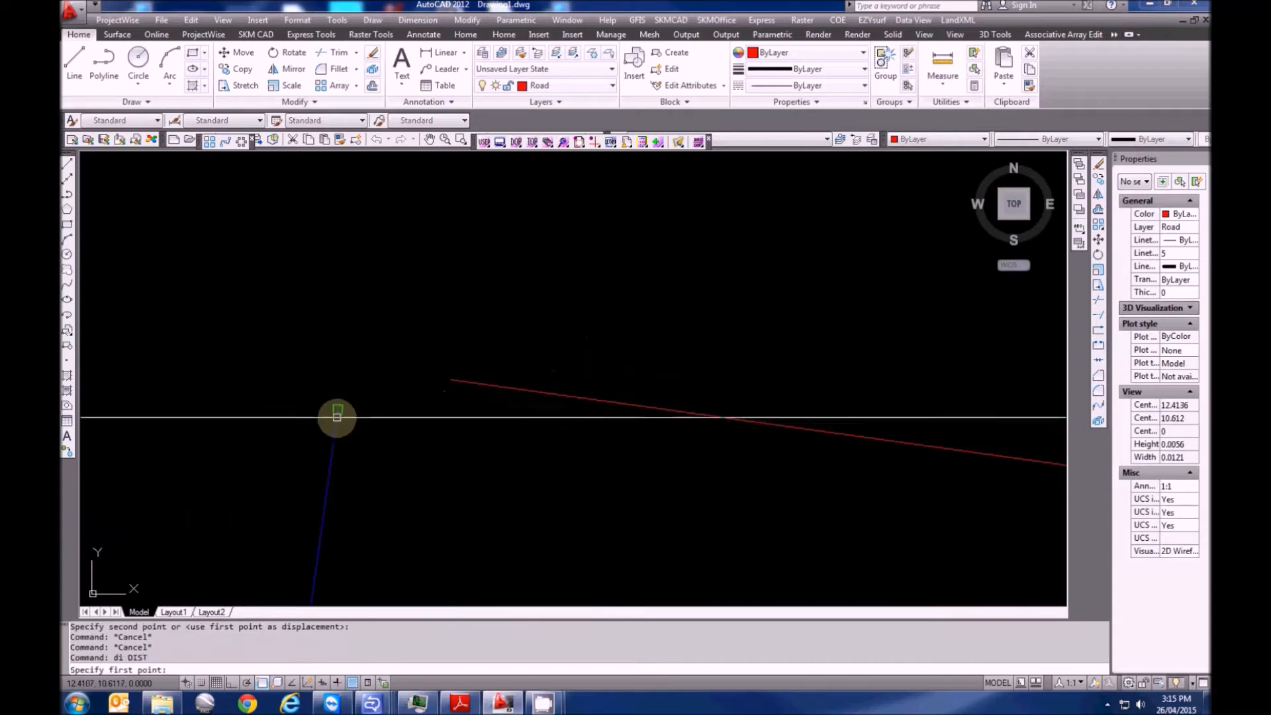
pyautogui.write('di')
pyautogui.press('Return')
pyautogui.click(339, 409)
pyautogui.click(454, 377)
pyautogui.scroll(-4, 505, 361)
pyautogui.press('Escape')
# Grip-stretch the blue 40 line's end onto the red road line's endpoint, then view the whole lot
pyautogui.click(516, 432)
pyautogui.click(424, 397)
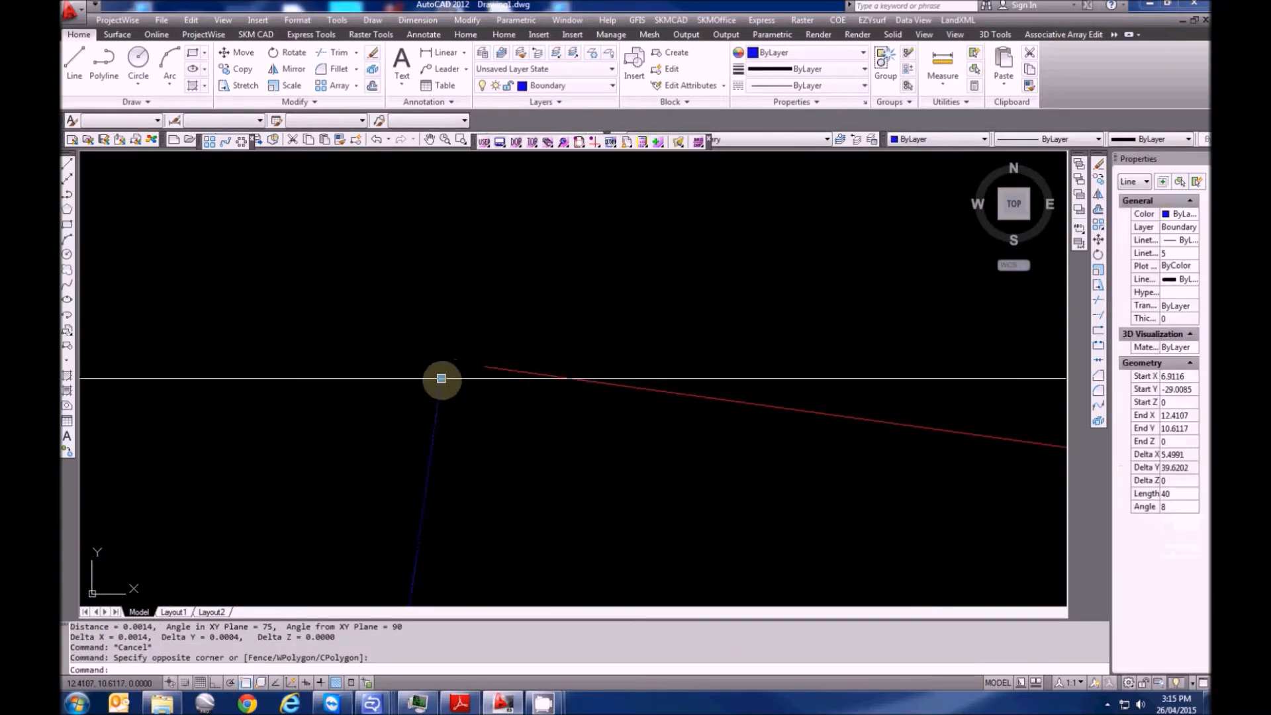
pyautogui.click(441, 378)
pyautogui.click(487, 369)
pyautogui.press('Escape')
pyautogui.moveTo(488, 369); pyautogui.dragTo(361, 346, button='middle')
pyautogui.moveTo(429, 374); pyautogui.dragTo(354, 327, button='middle')
pyautogui.scroll(-8, 355, 327)
pyautogui.moveTo(499, 406); pyautogui.dragTo(348, 400, button='middle')
pyautogui.scroll(-2, 348, 400)
pyautogui.moveTo(369, 417); pyautogui.dragTo(426, 420, button='middle')
pyautogui.scroll(3, 517, 448)
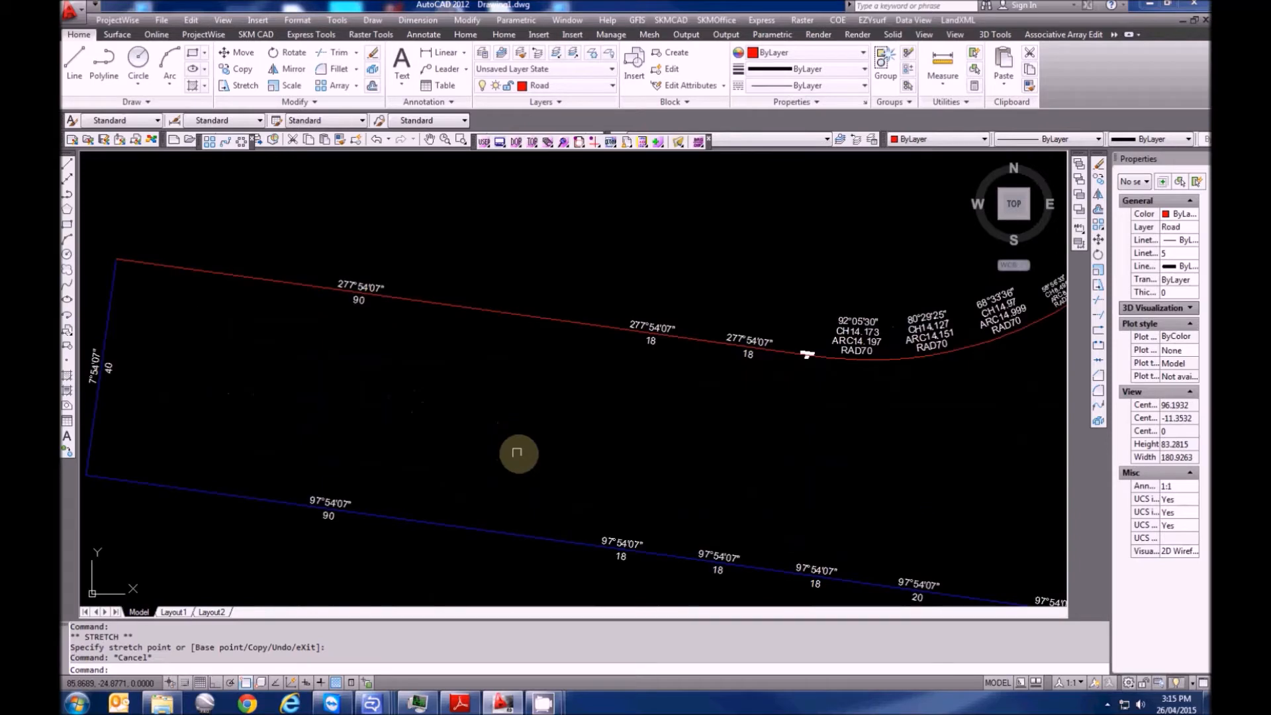
# Draw a lot line with XTR at bearing 187.5407 and 40 m long
pyautogui.press('Escape')
pyautogui.press('Escape')
pyautogui.write('xtr')
pyautogui.press('Return')
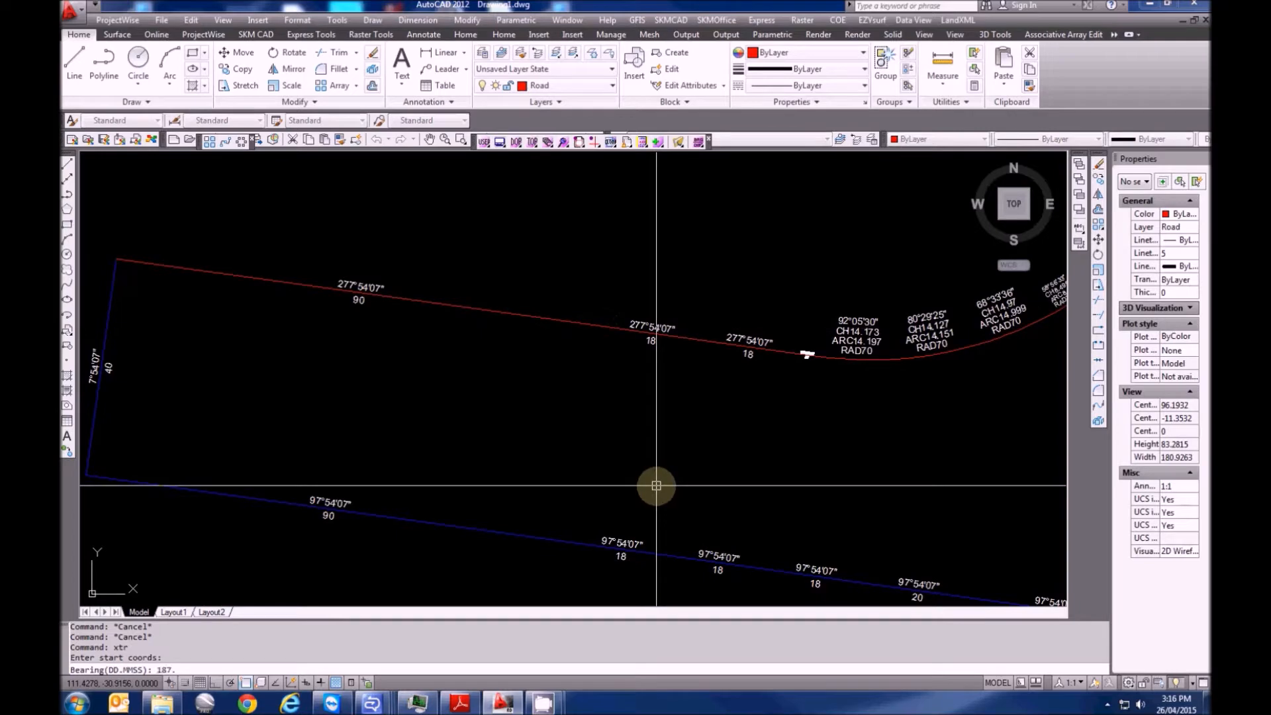
pyautogui.press('Return')
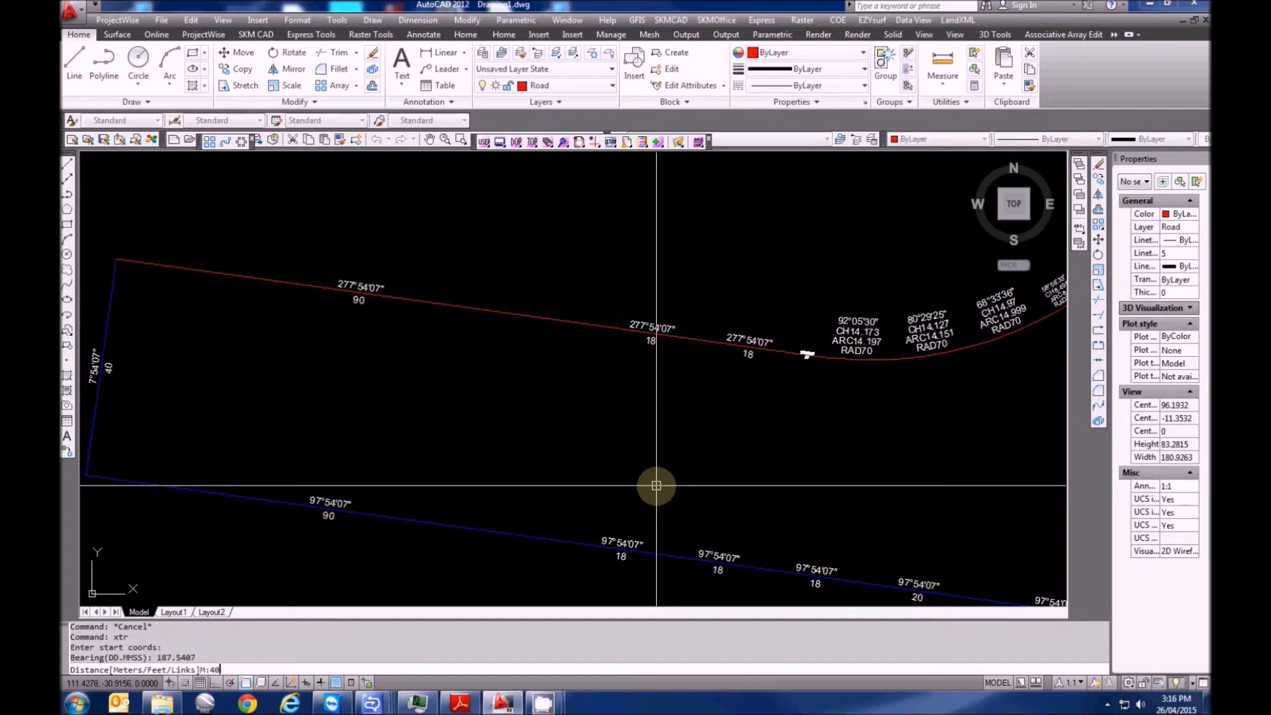
pyautogui.write('40')
pyautogui.press('Return')
pyautogui.scroll(6, 534, 503)
pyautogui.scroll(3, 535, 503)
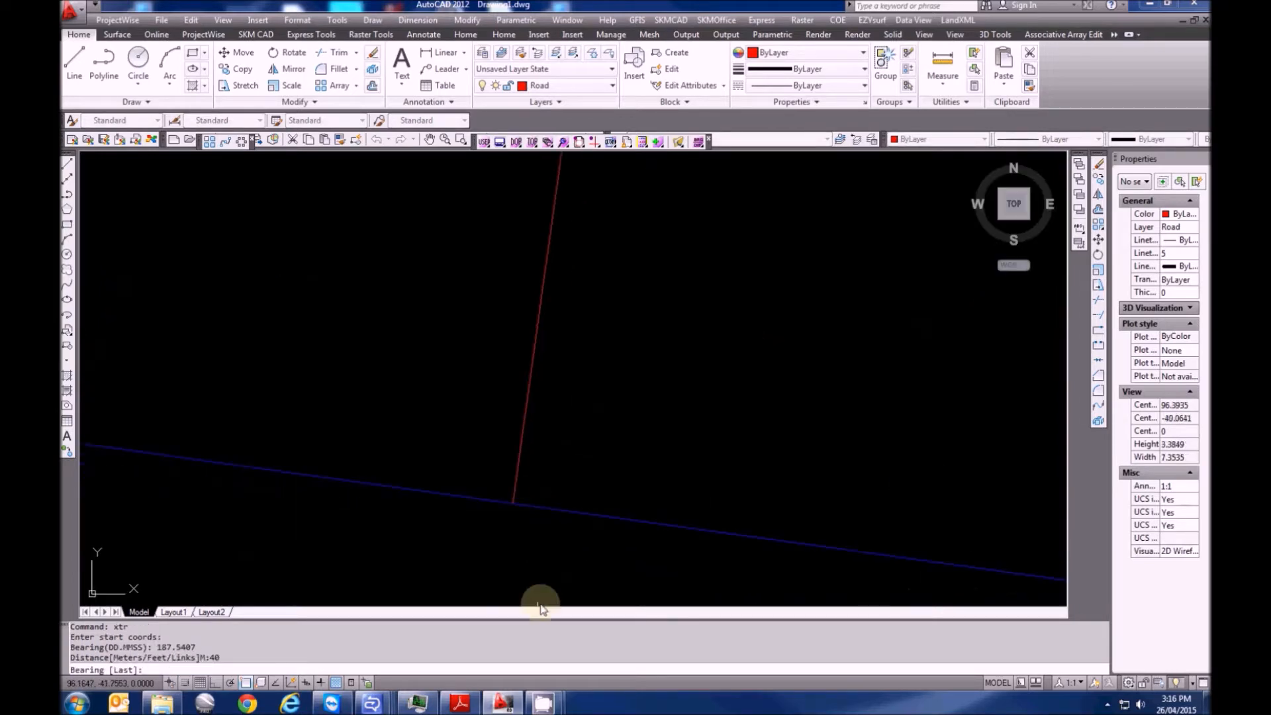
# Stretch the junction point of the new line onto the bottom boundary
pyautogui.moveTo(542, 602); pyautogui.dragTo(556, 471, button='middle')
pyautogui.press('Escape')
pyautogui.click(563, 411)
pyautogui.click(486, 325)
pyautogui.click(509, 375)
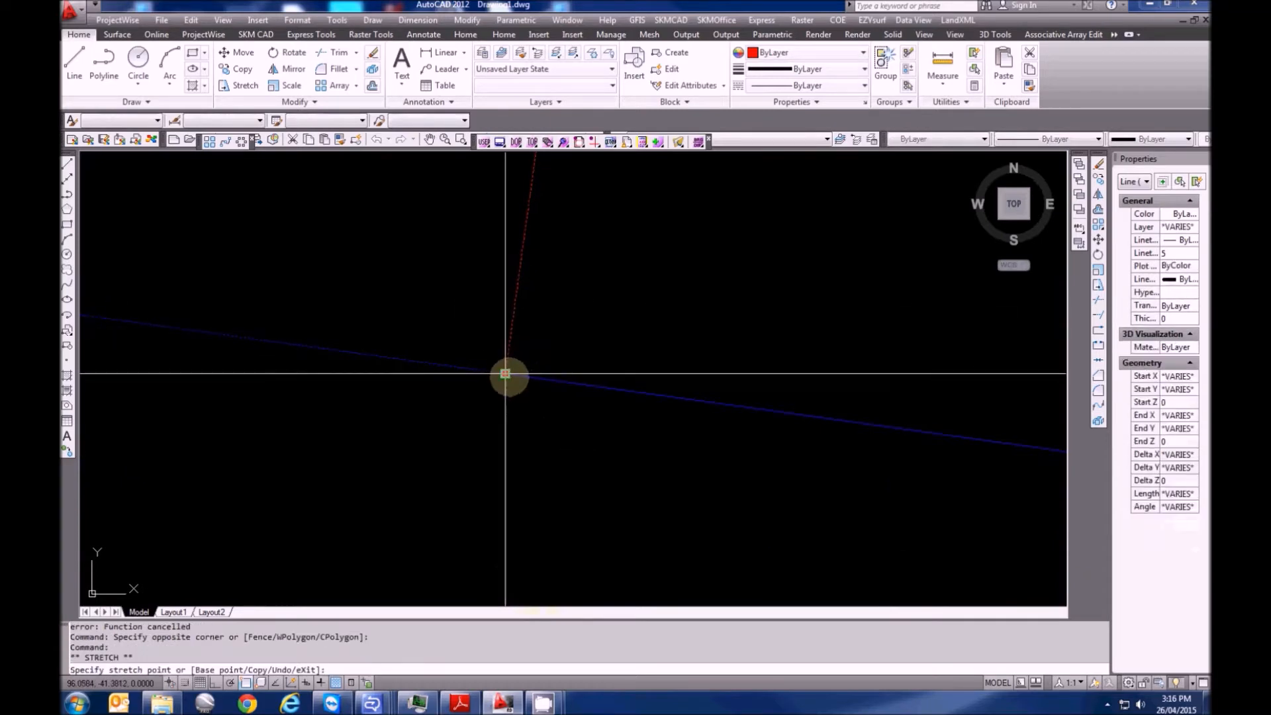
pyautogui.click(553, 377)
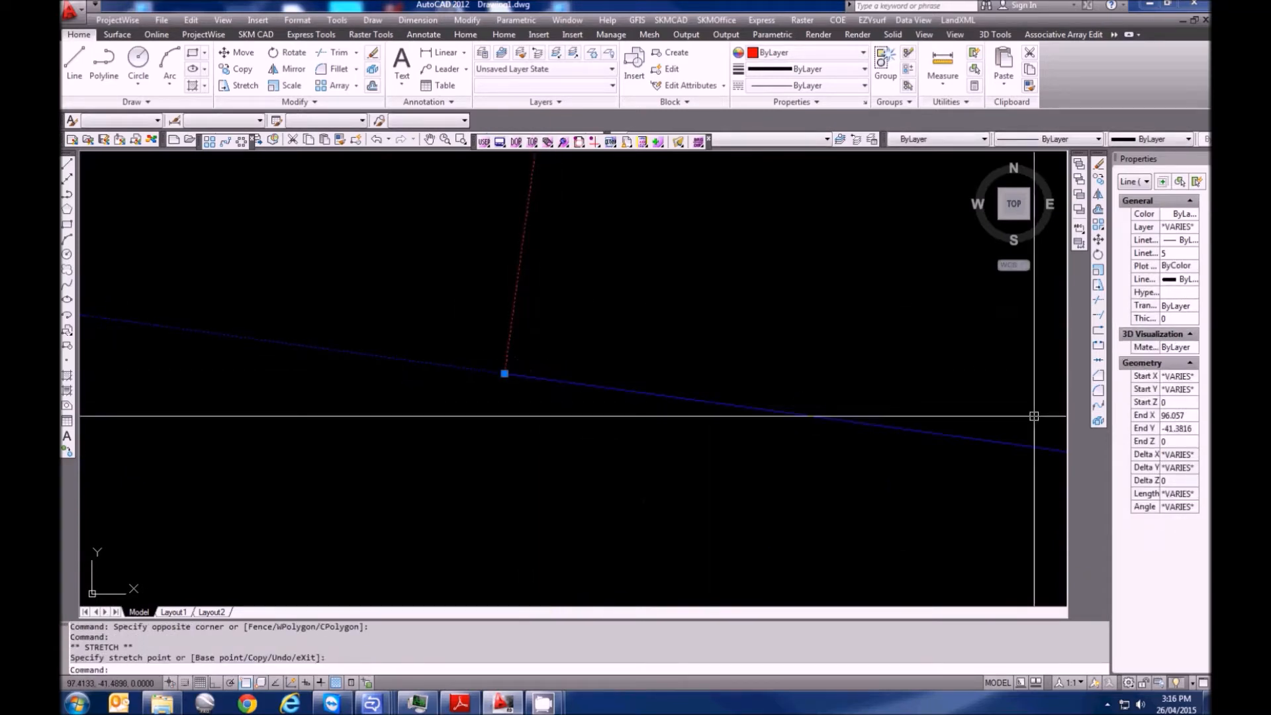
pyautogui.moveTo(508, 372); pyautogui.dragTo(532, 486, button='middle')
pyautogui.press('Escape')
# Move the new 40 m line onto the Boundary layer
pyautogui.click(613, 433)
pyautogui.click(503, 256)
pyautogui.click(560, 85)
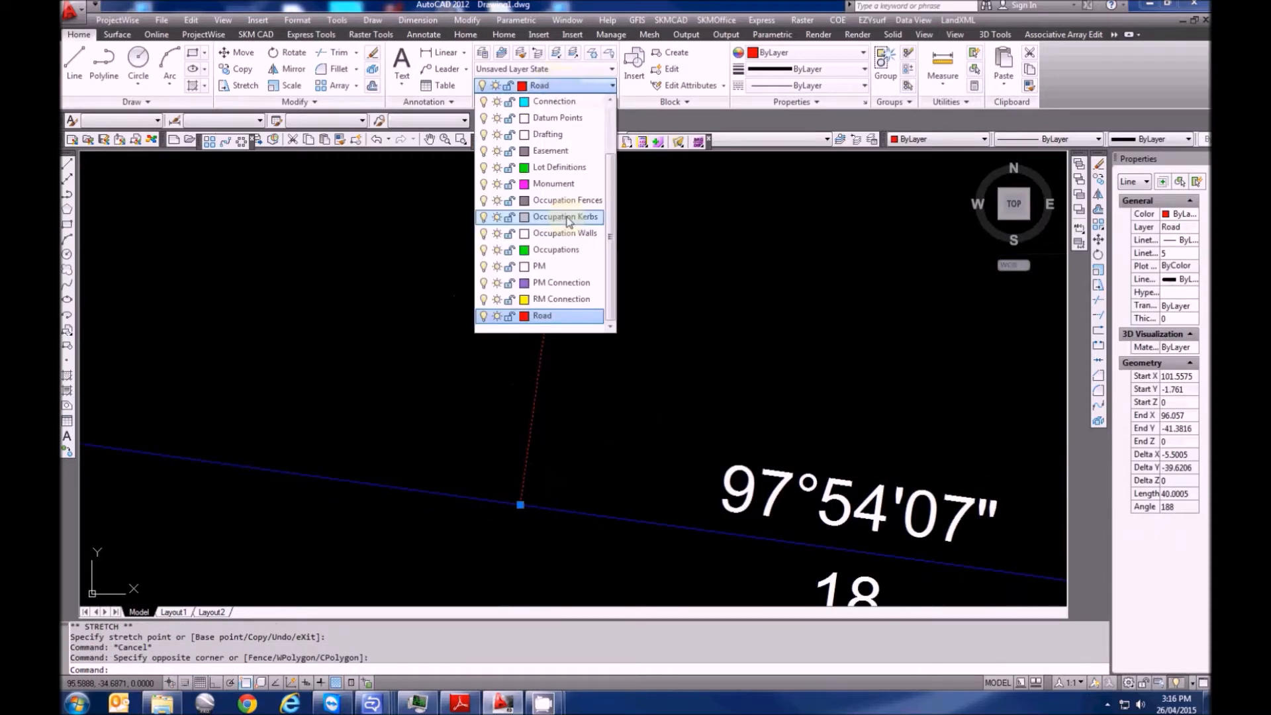
pyautogui.scroll(2, 555, 276)
pyautogui.click(546, 137)
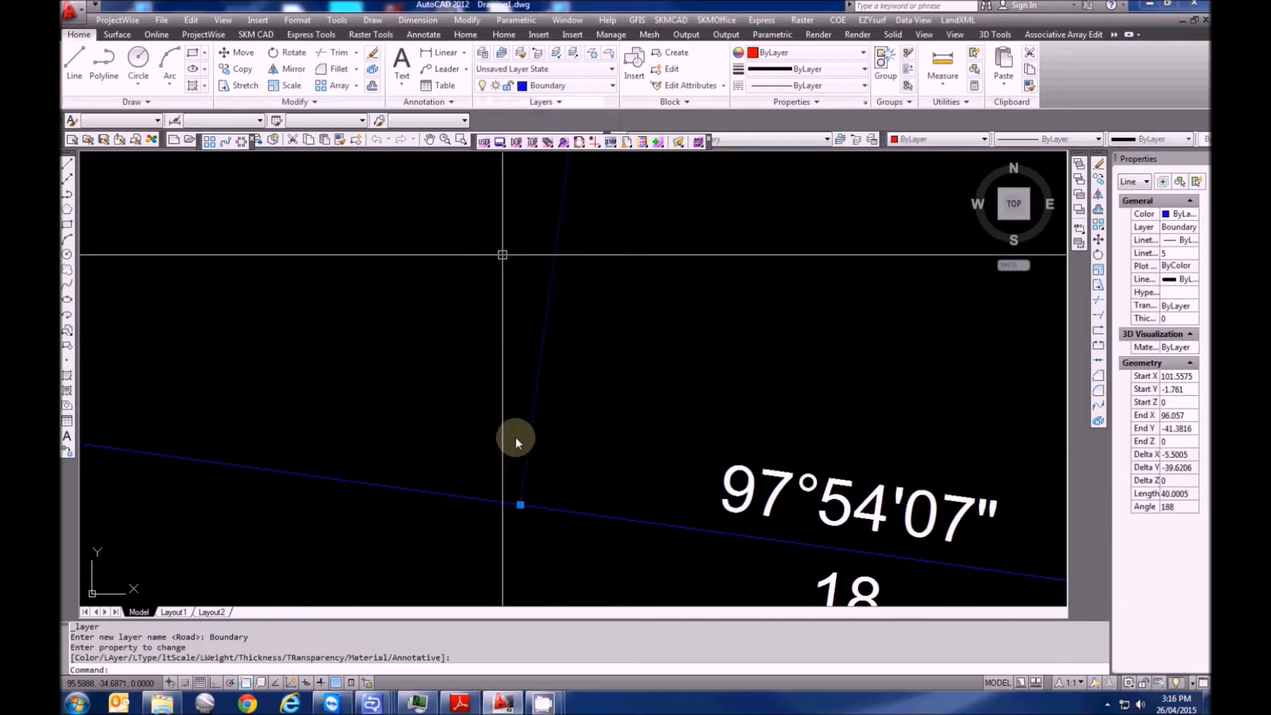
pyautogui.press('Escape')
pyautogui.press('Escape')
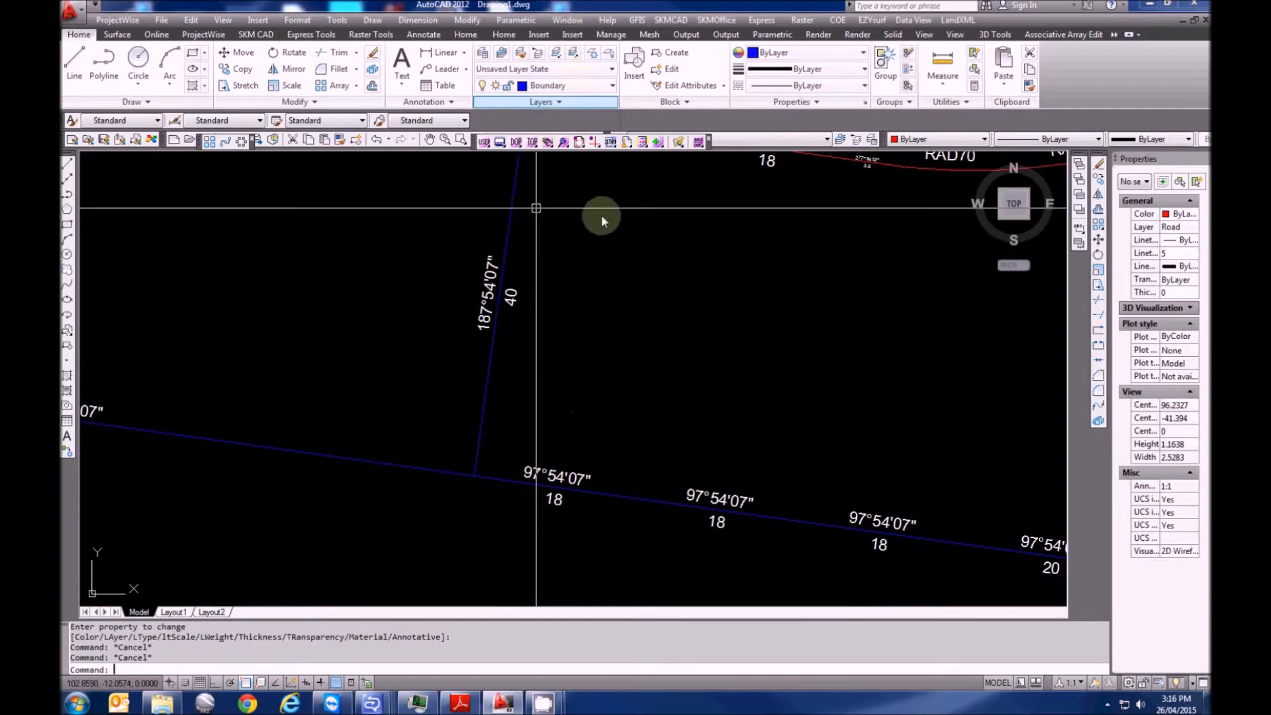
# Make Boundary the current layer
pyautogui.click(607, 307)
pyautogui.press('Escape')
pyautogui.click(581, 86)
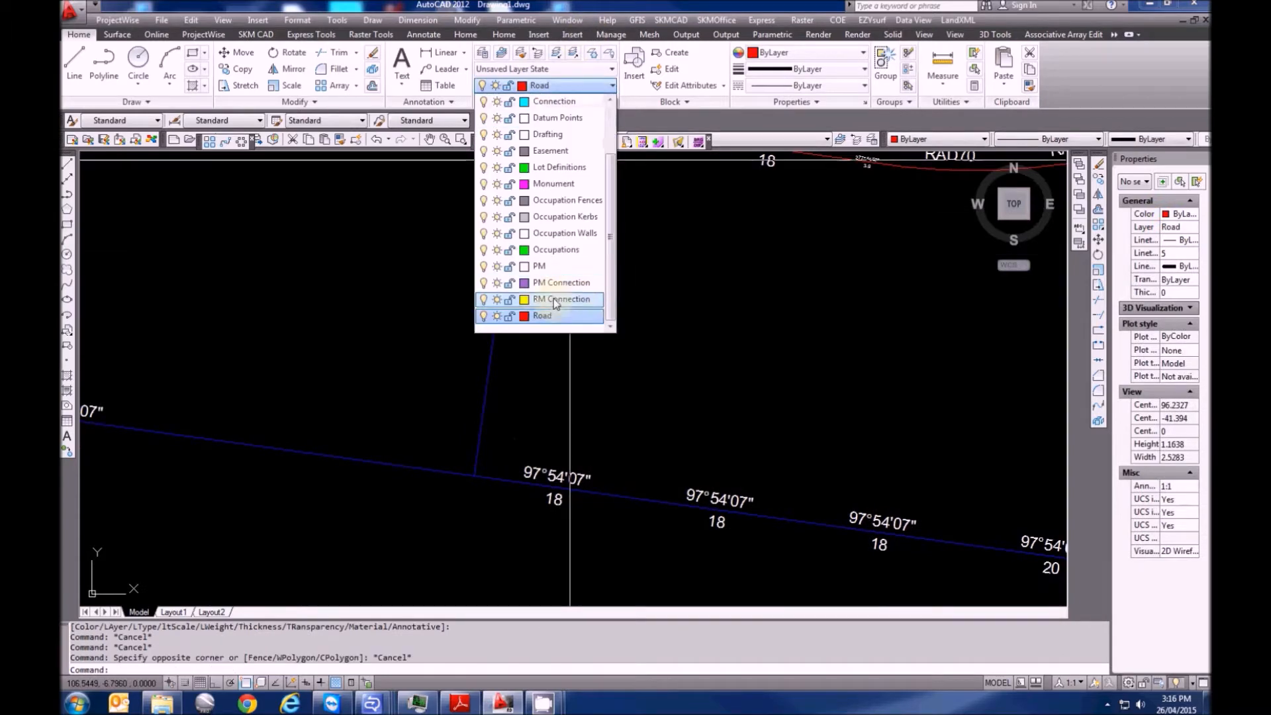
pyautogui.scroll(3, 549, 165)
pyautogui.click(547, 135)
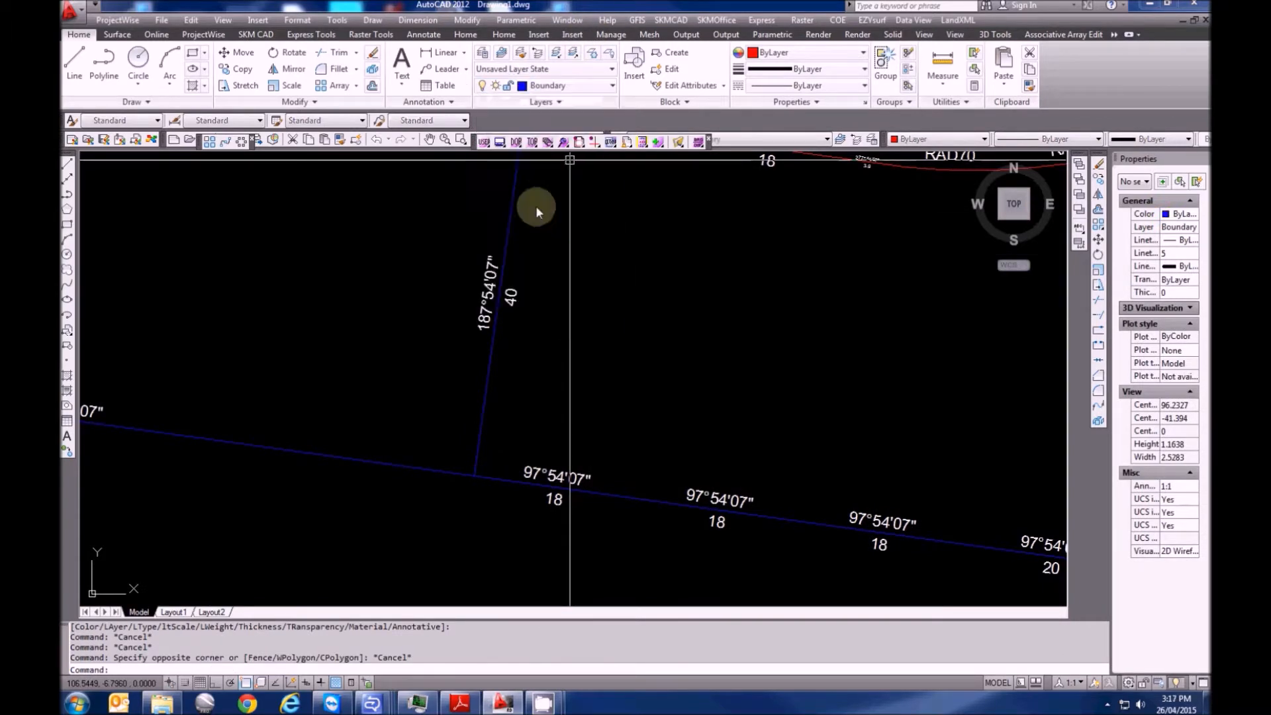
# Put the 187°54'07" line's bottom end back onto its corner
pyautogui.scroll(5, 483, 510)
pyautogui.click(457, 337)
pyautogui.scroll(3, 440, 426)
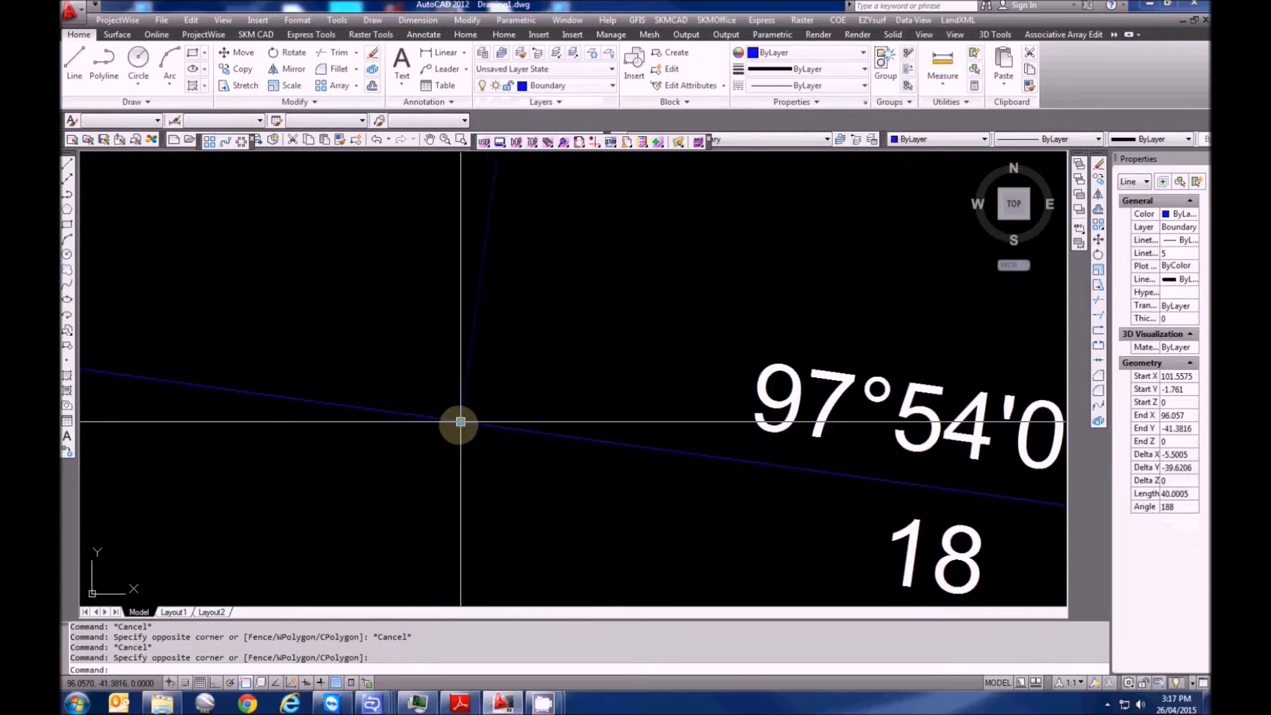
pyautogui.click(460, 421)
pyautogui.click(542, 431)
pyautogui.scroll(-5, 405, 529)
pyautogui.scroll(-4, 419, 521)
pyautogui.press('Escape')
pyautogui.press('Escape')
pyautogui.press('Escape')
# Draw a second 40 m lot line with XTR, keeping the offered bearing
pyautogui.write('x')
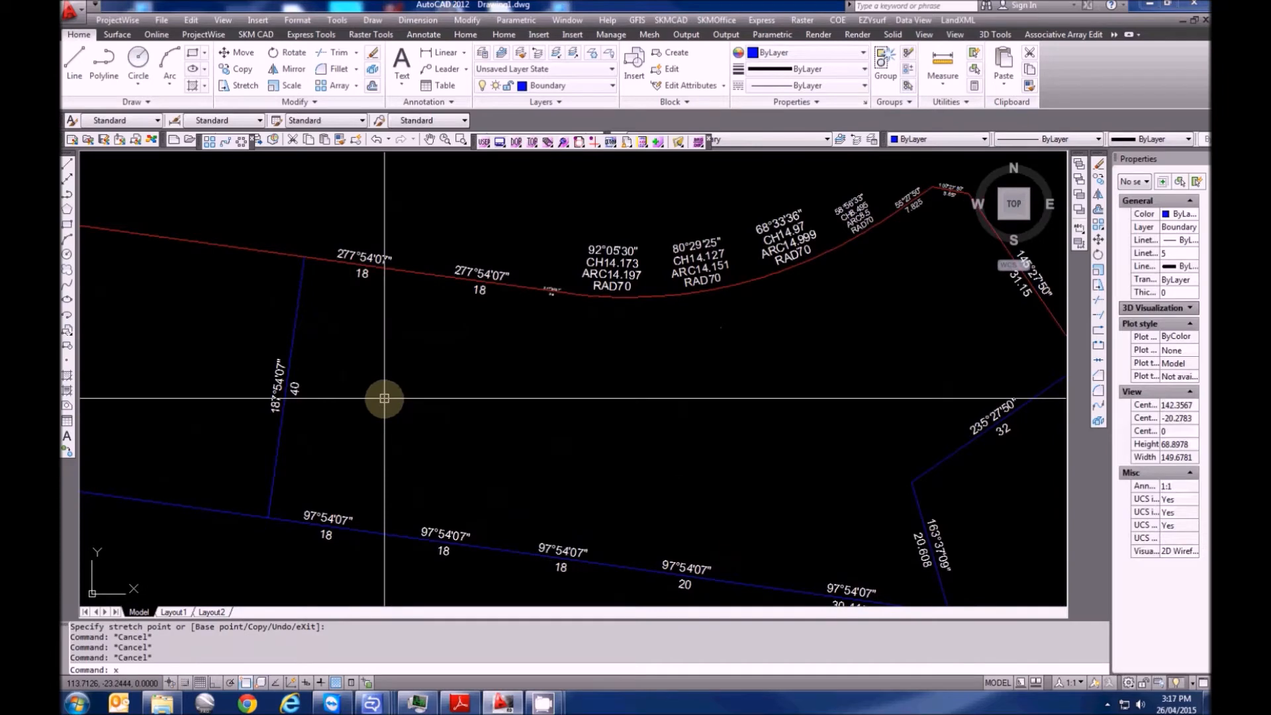
pyautogui.write('tr')
pyautogui.press('Return')
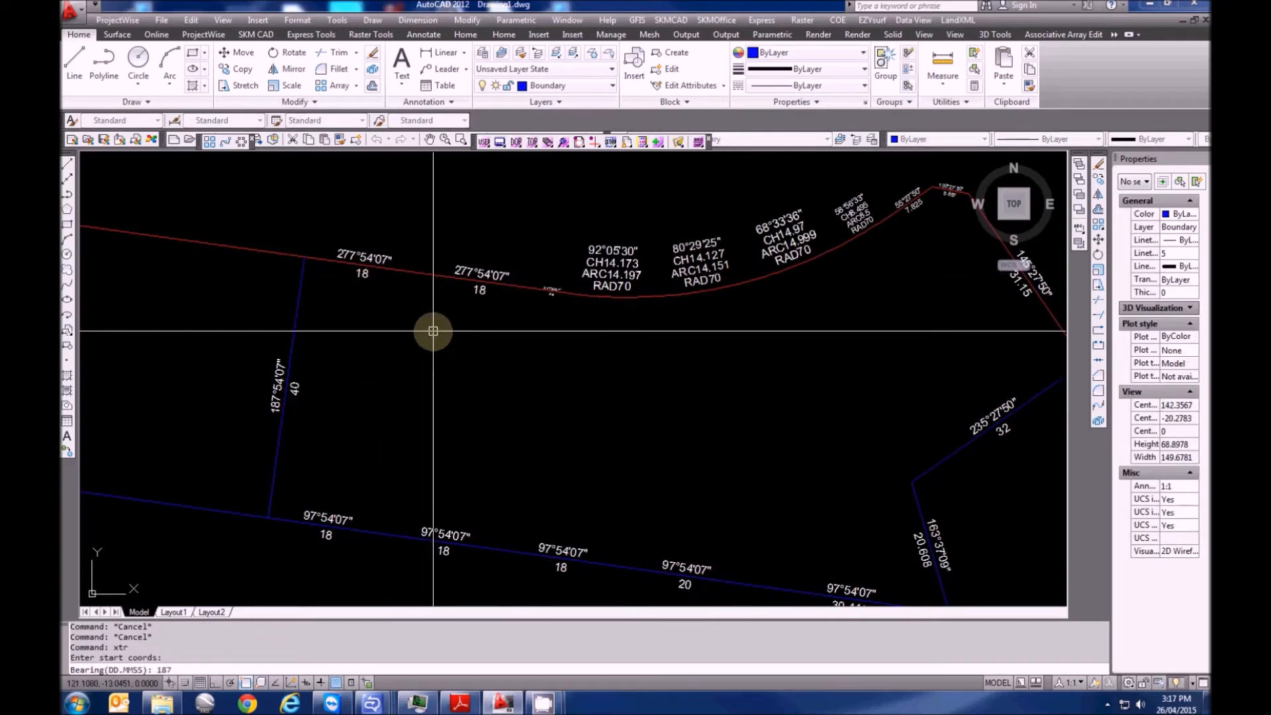
pyautogui.press('Return')
pyautogui.write('40')
pyautogui.press('Return')
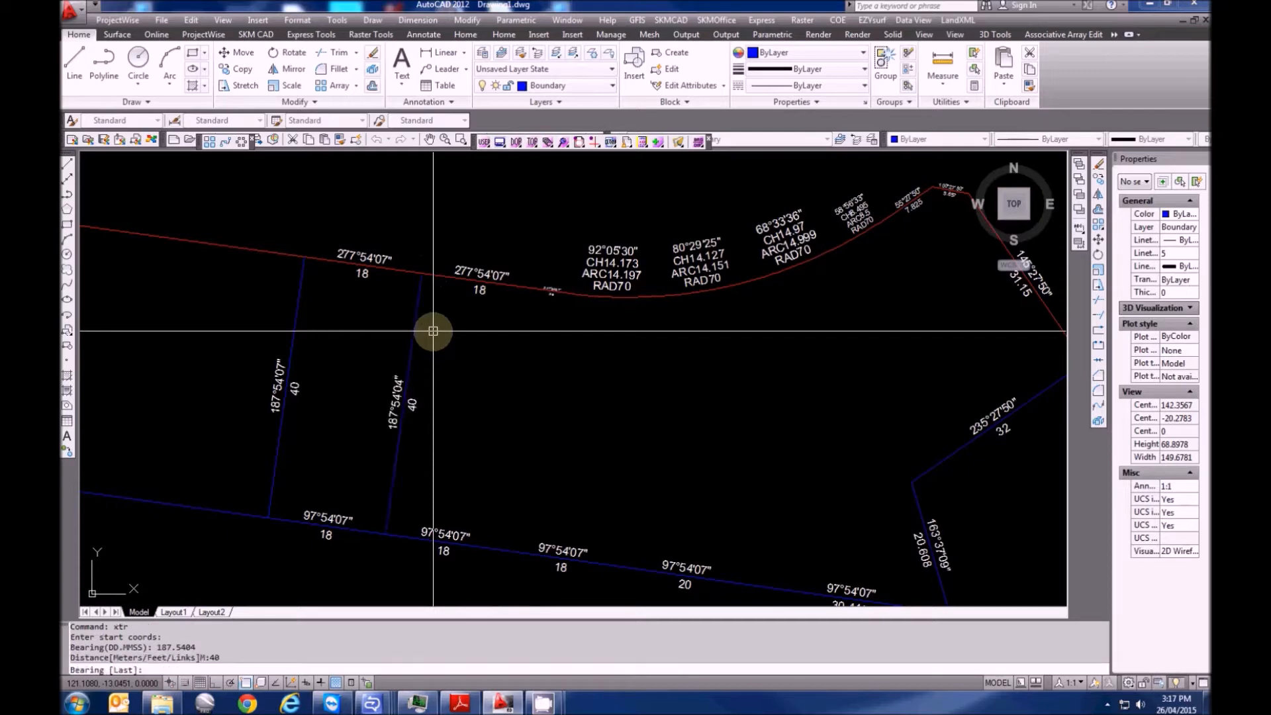
pyautogui.scroll(3, 413, 490)
# Stretch the 187°54'04" line's bottom end onto the boundary line
pyautogui.press('Escape')
pyautogui.moveTo(409, 514); pyautogui.dragTo(397, 525)
pyautogui.moveTo(397, 525); pyautogui.dragTo(406, 488, button='middle')
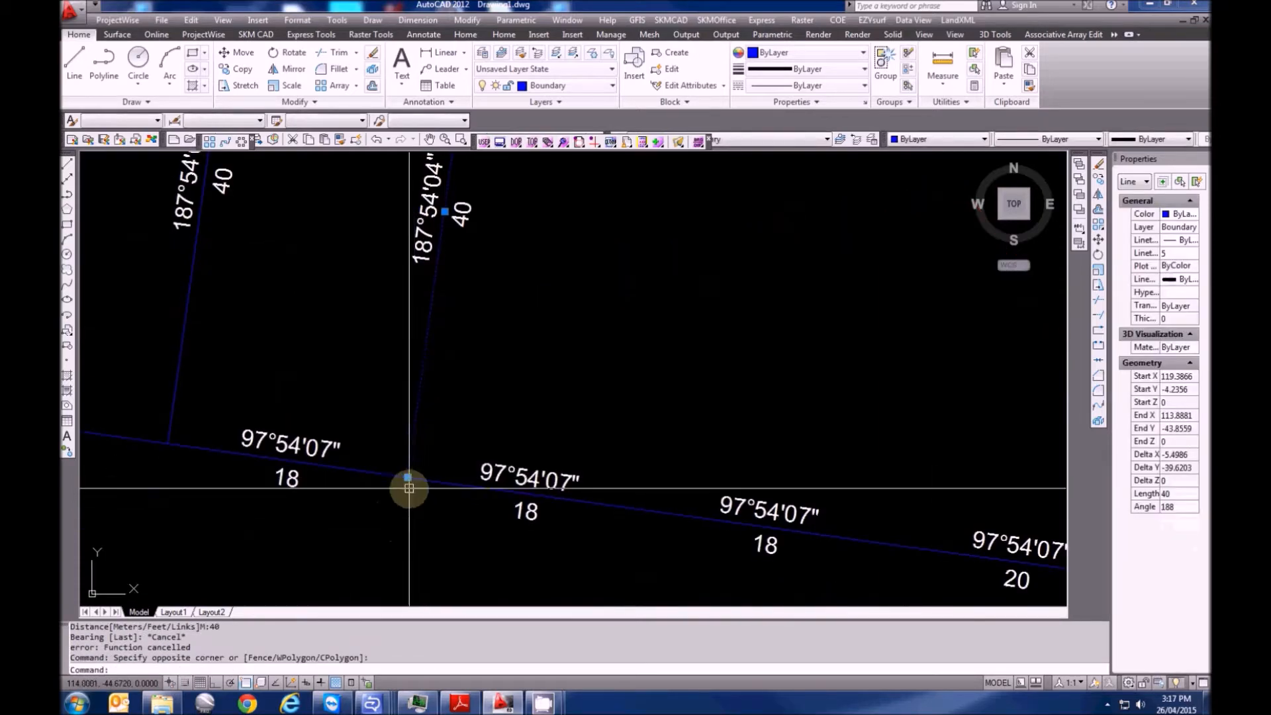
pyautogui.click(407, 477)
pyautogui.click(447, 483)
pyautogui.scroll(-4, 427, 529)
pyautogui.scroll(3, 488, 409)
pyautogui.moveTo(403, 448); pyautogui.dragTo(394, 317, button='middle')
pyautogui.press('Escape')
pyautogui.scroll(-4, 355, 243)
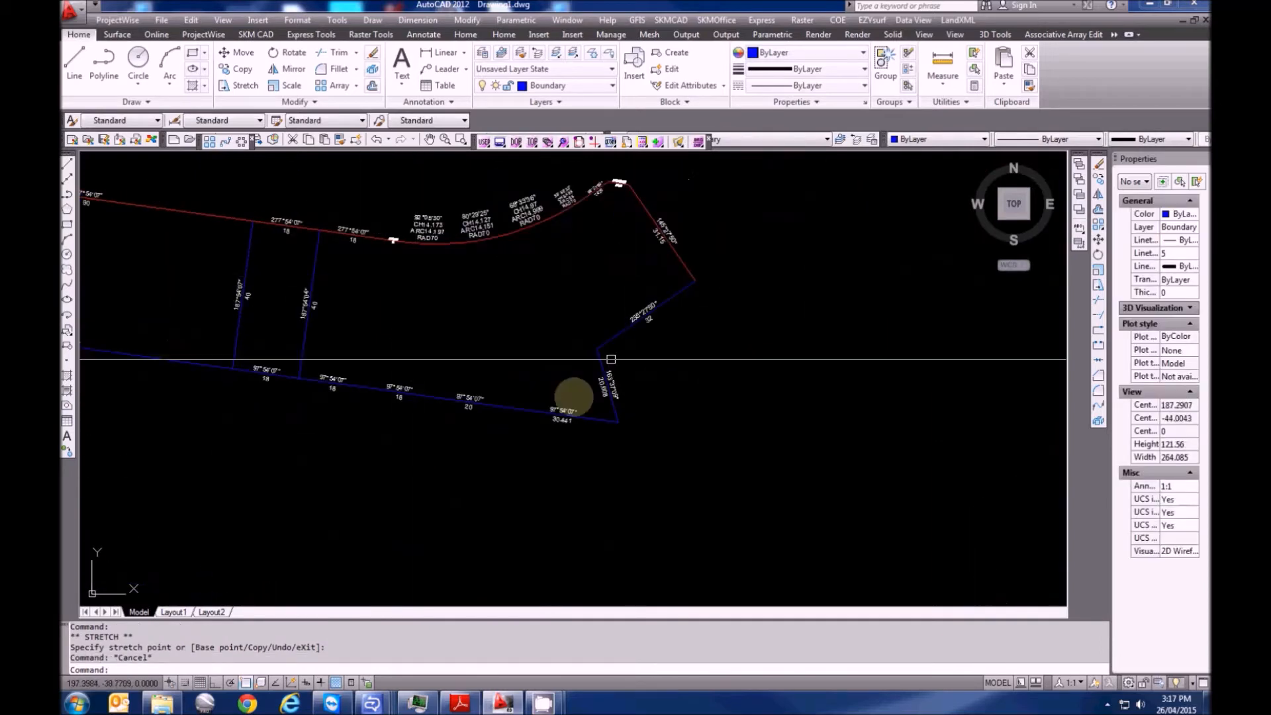
pyautogui.scroll(3, 353, 254)
# Start another XTR bearing-and-distance line
pyautogui.press('Escape')
pyautogui.press('Escape')
pyautogui.write('xtr')
pyautogui.press('Return')
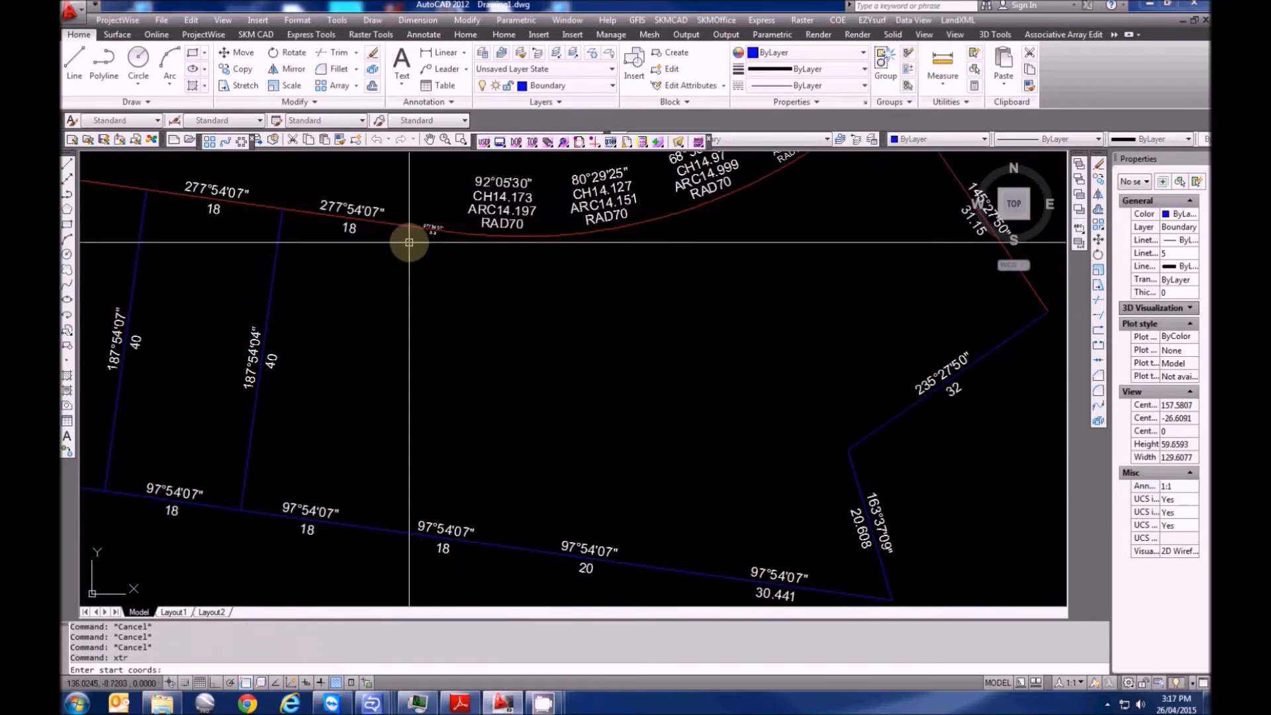
# Draw a 40 m lot line at bearing 7.5407 from the road line
pyautogui.click(417, 230)
pyautogui.scroll(-1, 442, 337)
pyautogui.moveTo(442, 337); pyautogui.dragTo(508, 406, button='middle')
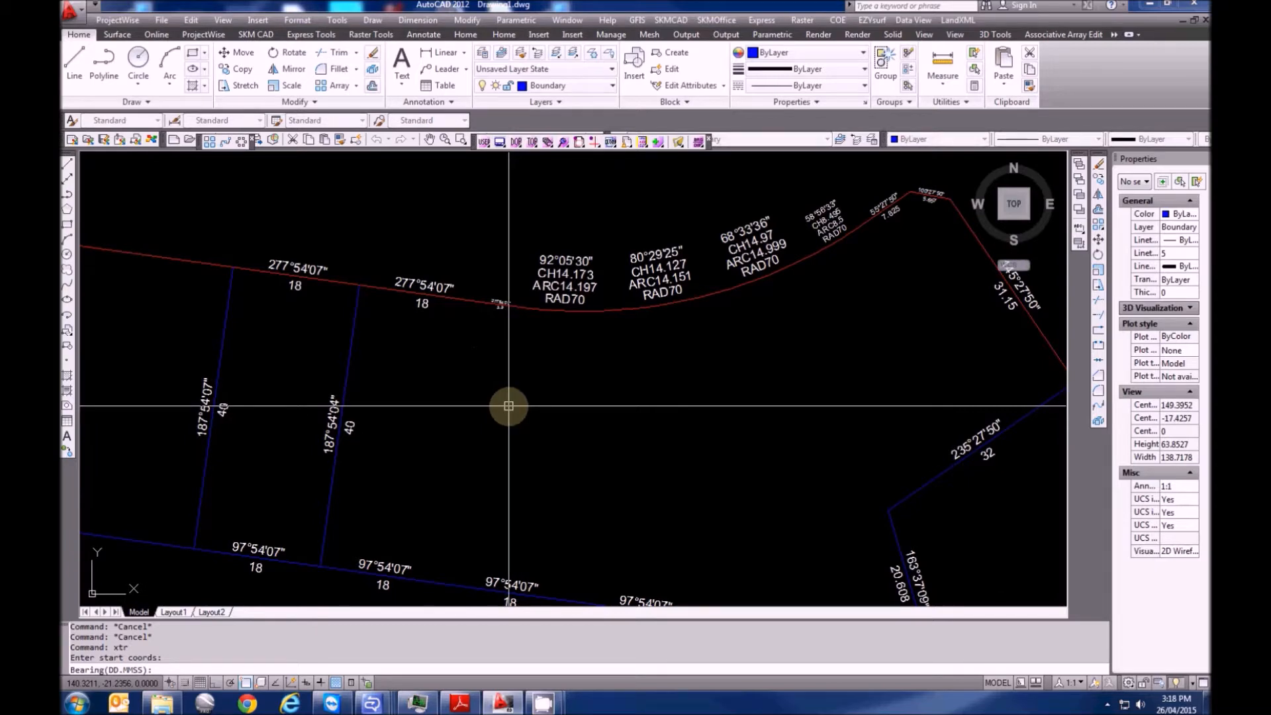
pyautogui.write('5407')
pyautogui.press('Return')
pyautogui.write('40')
pyautogui.press('Return')
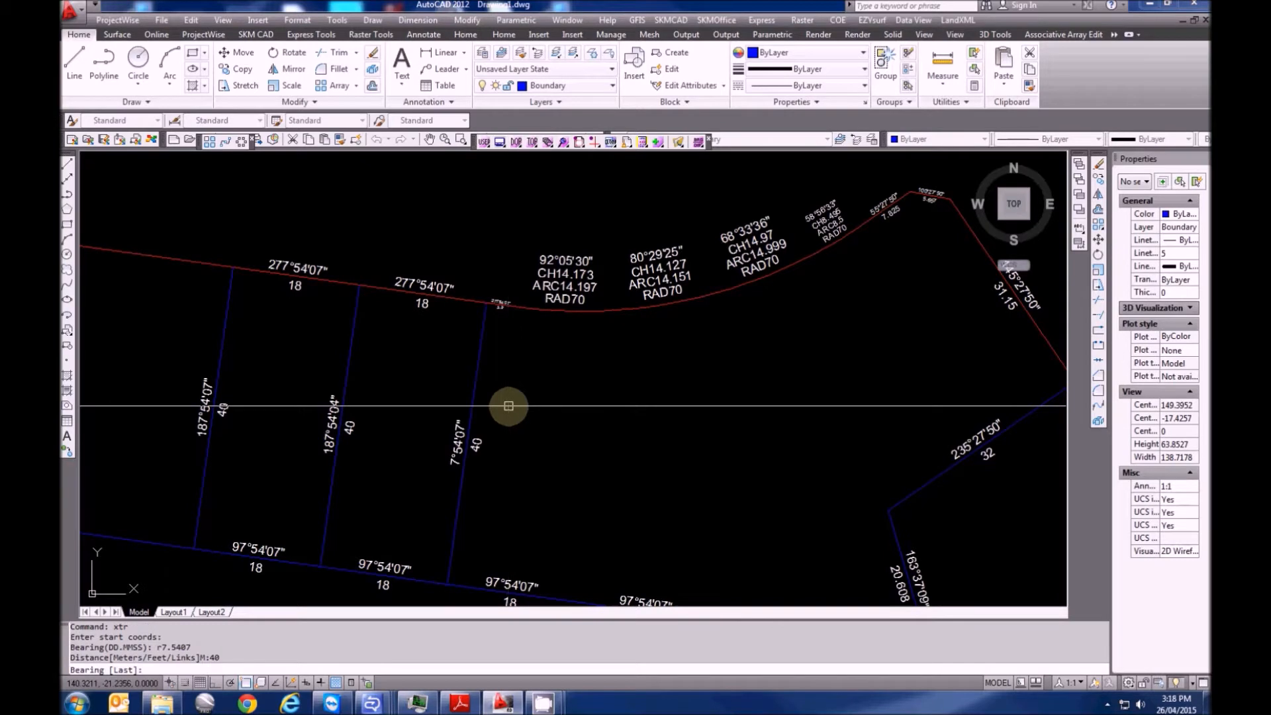
pyautogui.press('Return')
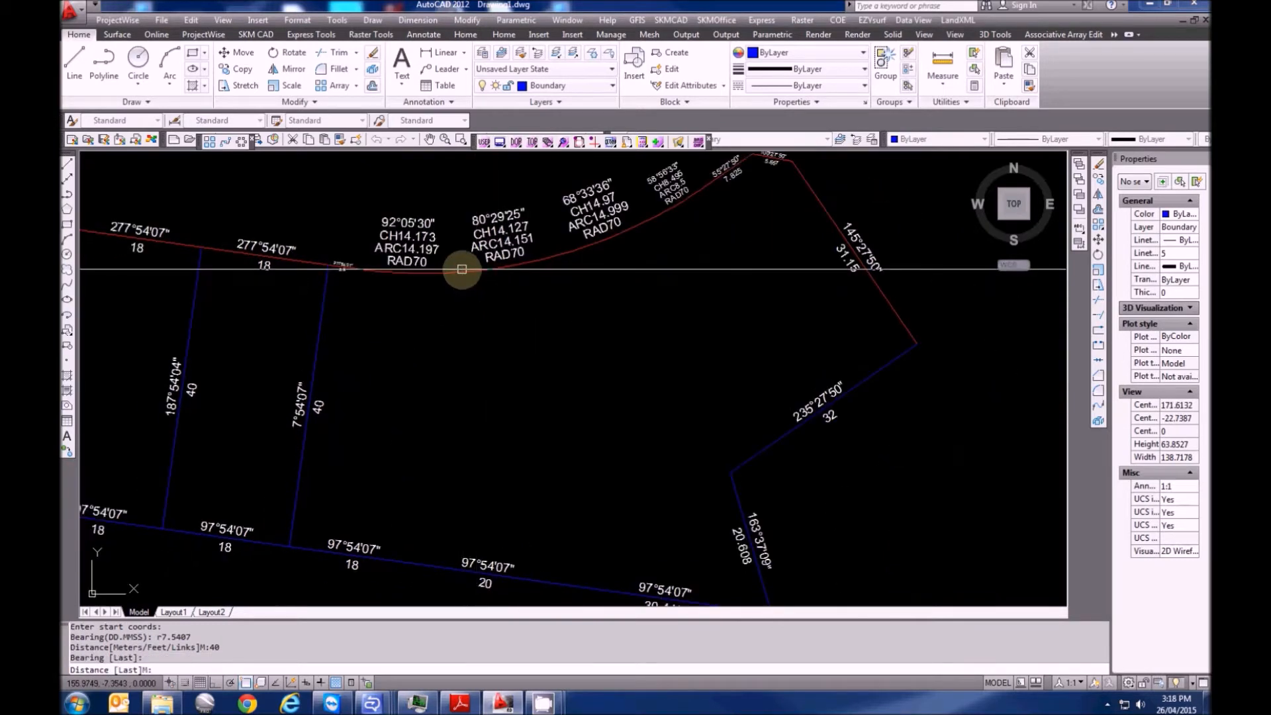
pyautogui.press('Escape')
pyautogui.press('Escape')
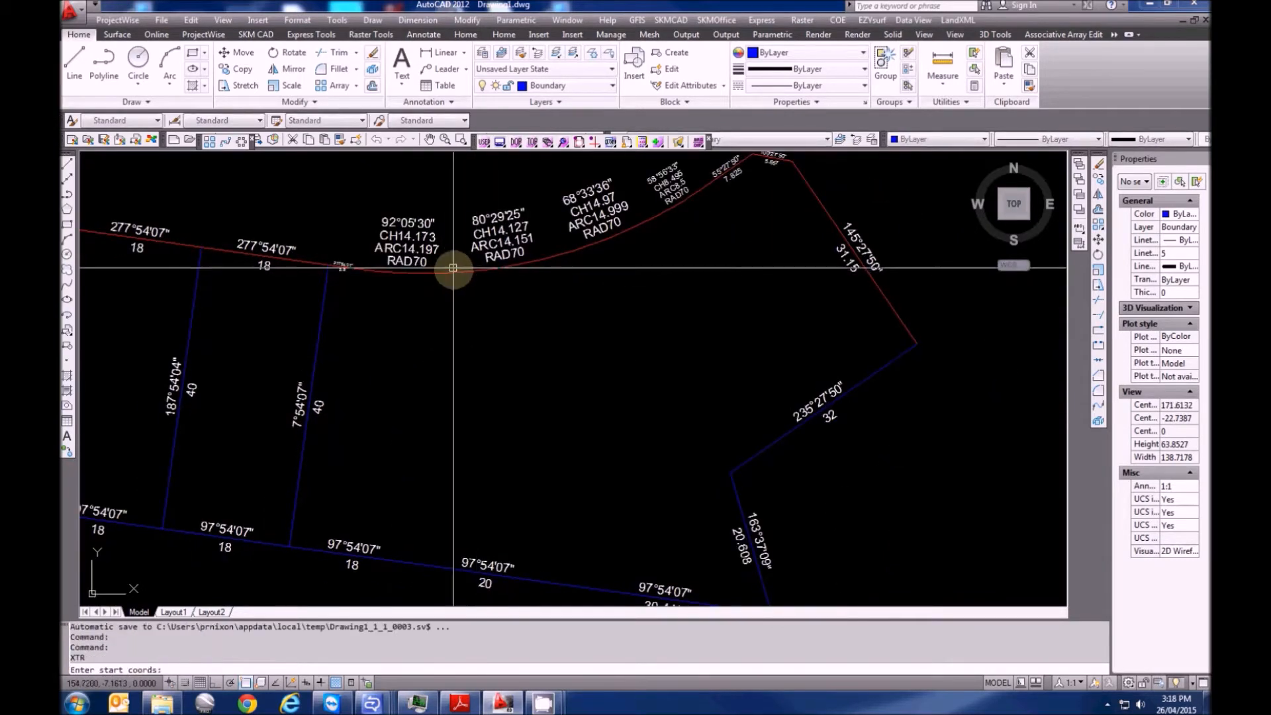
# Snap the 40 m line's bottom end to the boundary endpoint
pyautogui.click(304, 483)
pyautogui.click(253, 459)
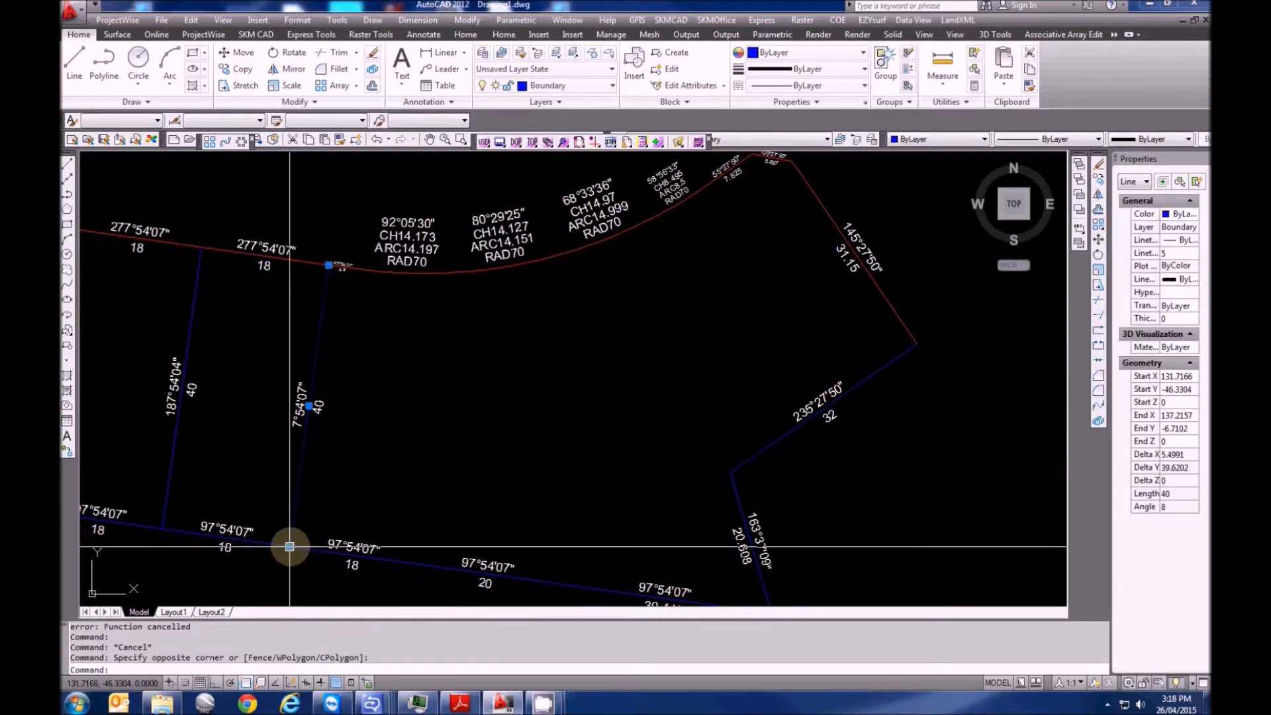
pyautogui.click(289, 547)
pyautogui.write('end')
pyautogui.press('Return')
pyautogui.click(305, 547)
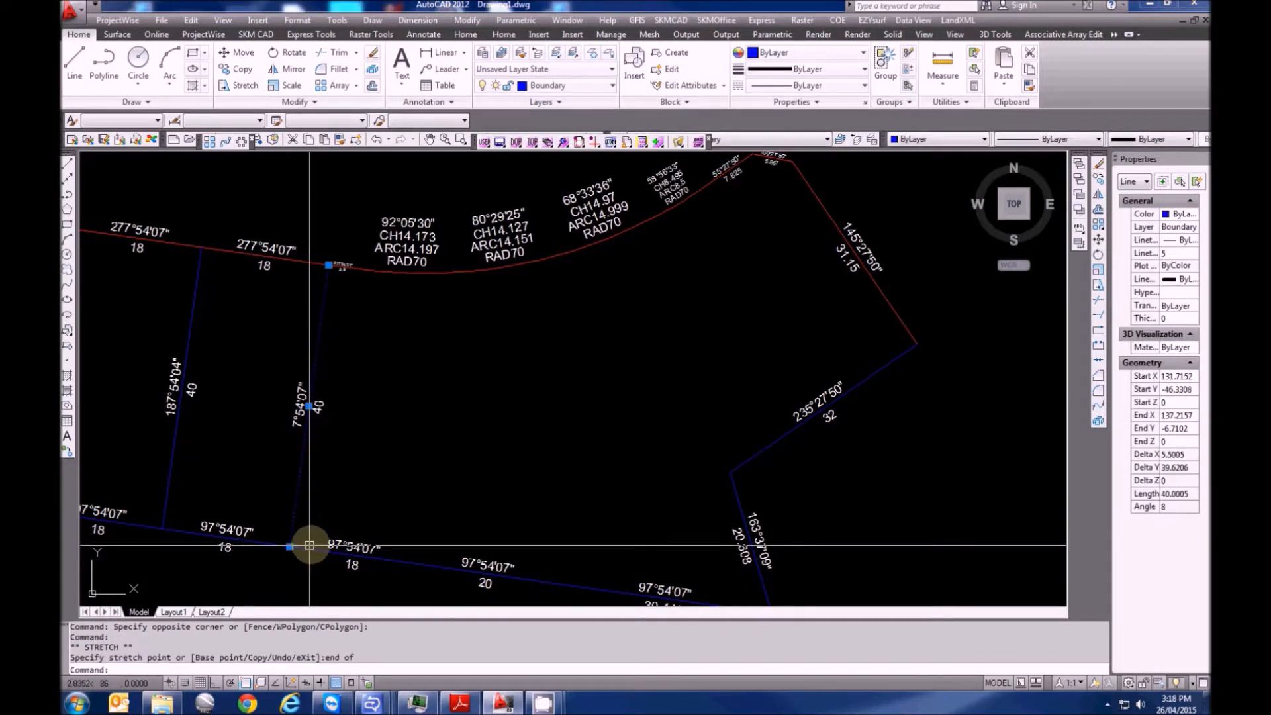
pyautogui.press('Escape')
pyautogui.press('Escape')
# Draw a 41.435 m lot line at bearing r7.5407 from the arc's endpoint
pyautogui.write('xtr')
pyautogui.press('Return')
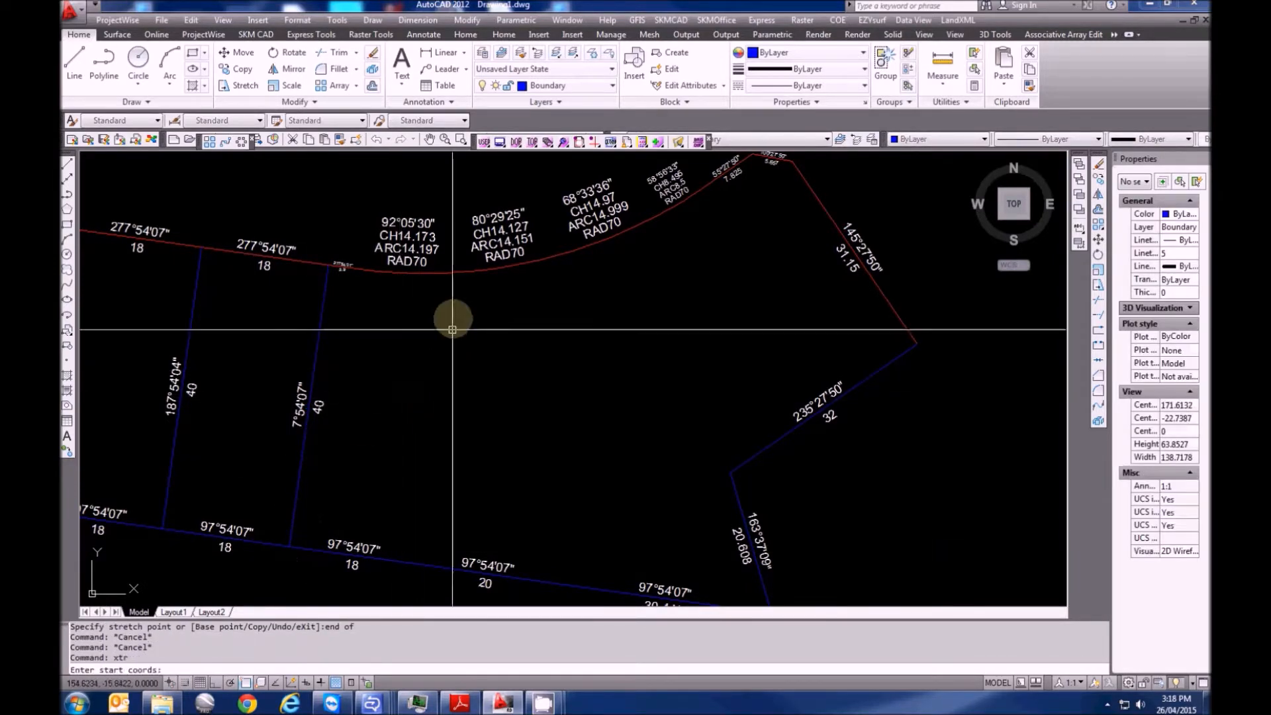
pyautogui.click(456, 272)
pyautogui.write('r7')
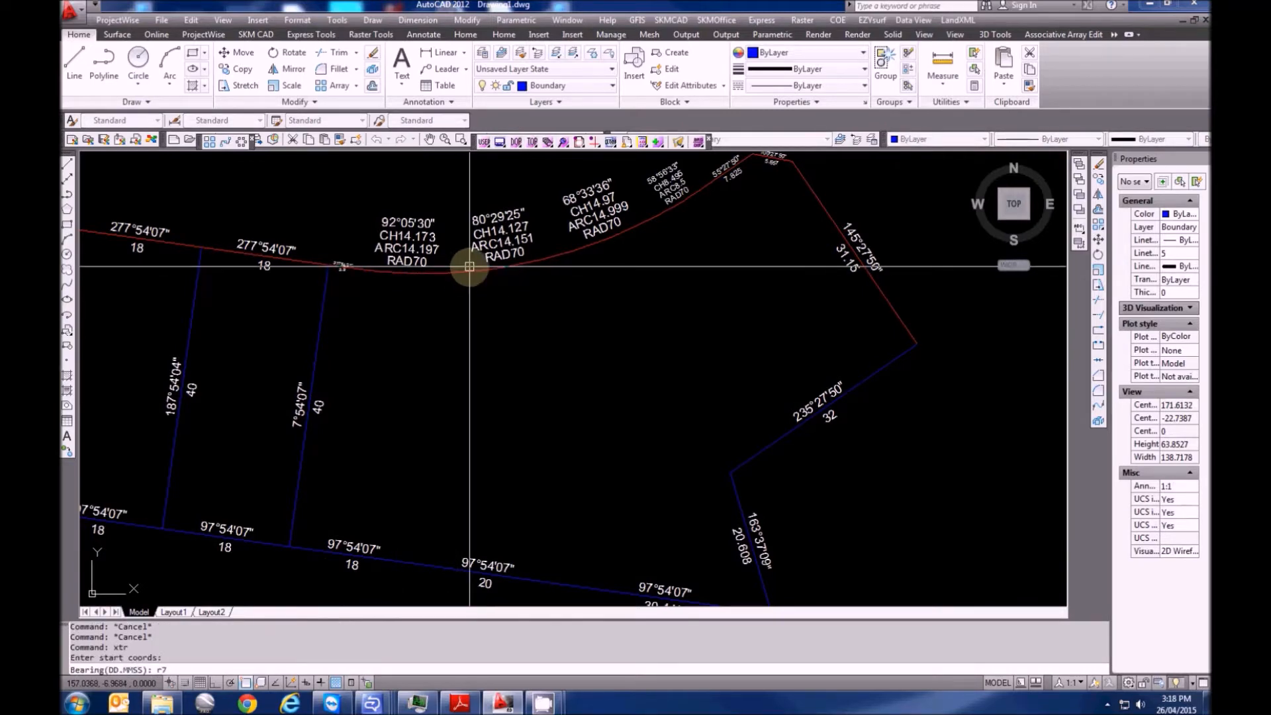
pyautogui.write('.5407')
pyautogui.press('Return')
pyautogui.write('41.435')
pyautogui.press('Return')
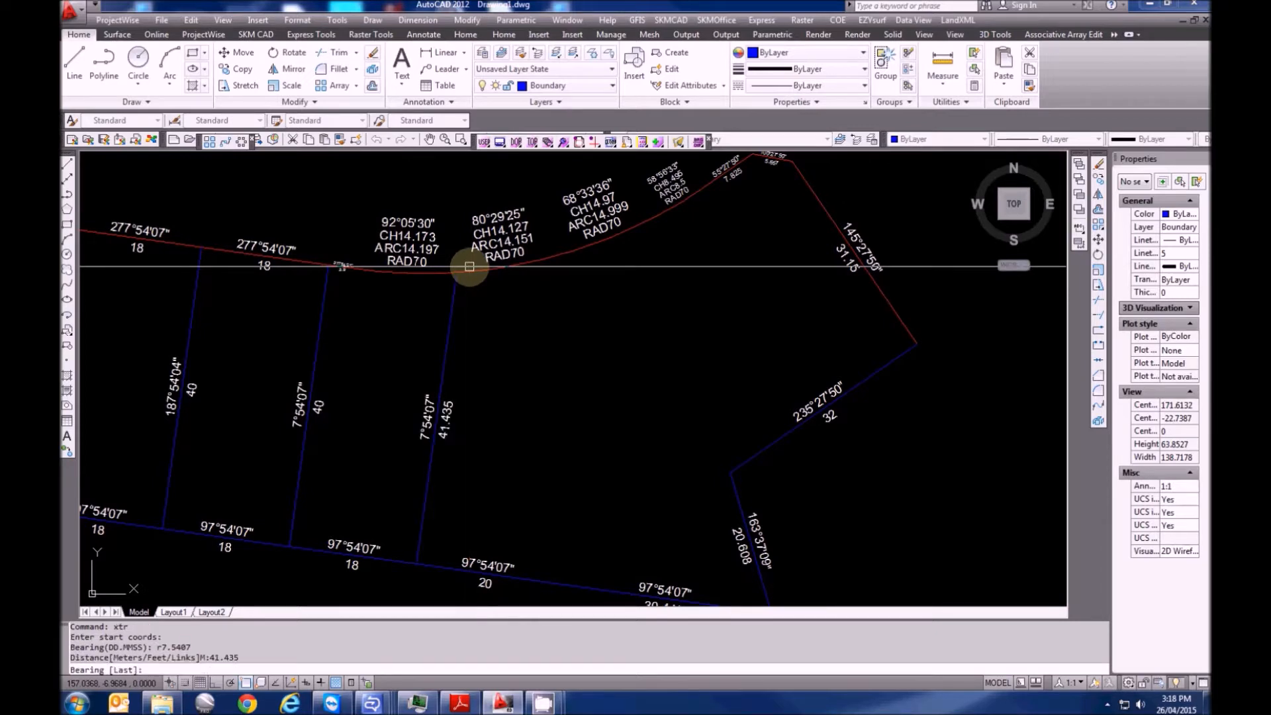
# Stretch the 41.435 line's lower end onto the southern boundary corner
pyautogui.scroll(3, 423, 530)
pyautogui.press('Escape')
pyautogui.click(403, 525)
pyautogui.click(358, 446)
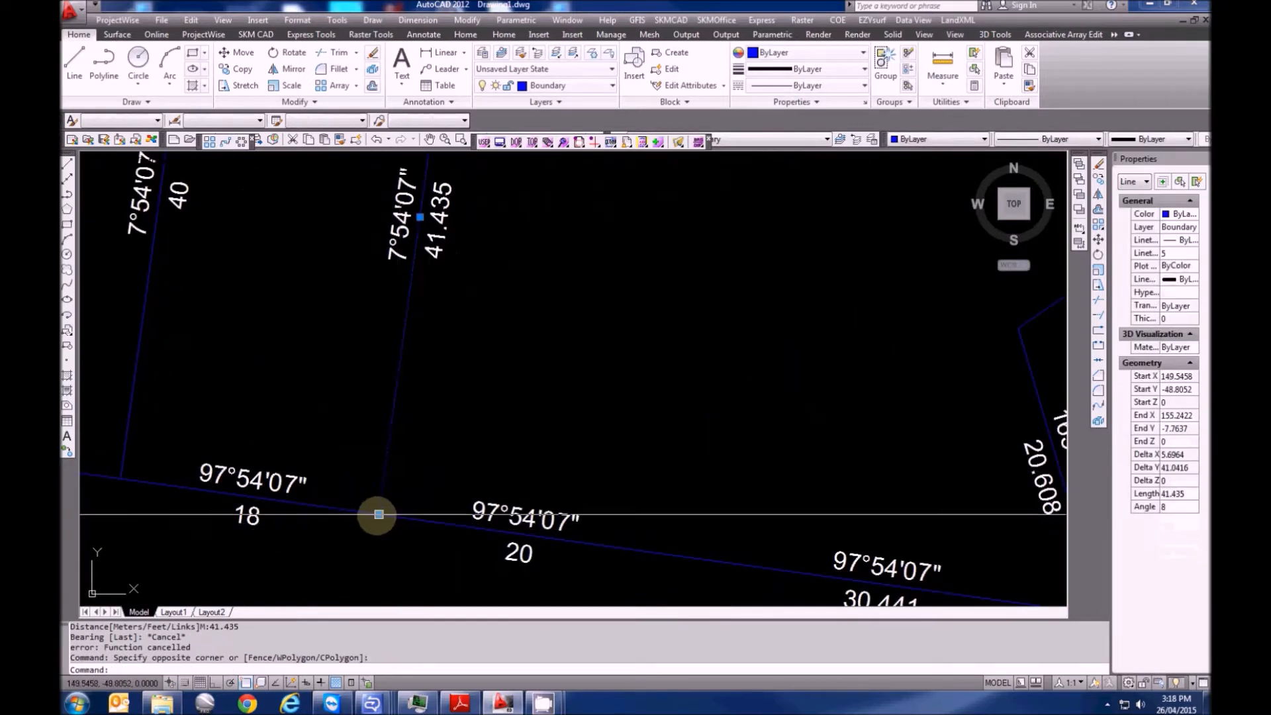
pyautogui.click(379, 514)
pyautogui.click(380, 515)
pyautogui.scroll(-2, 406, 555)
pyautogui.moveTo(511, 389); pyautogui.dragTo(364, 437, button='middle')
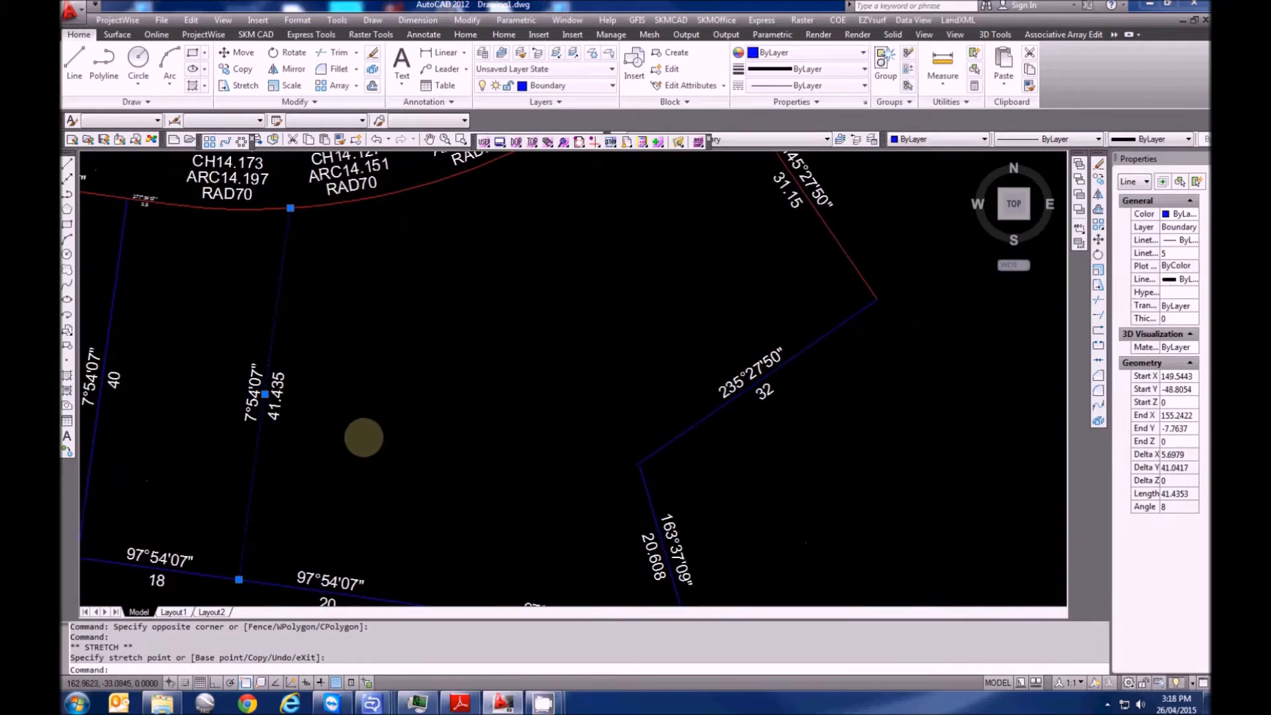
pyautogui.scroll(-2, 363, 437)
pyautogui.press('Escape')
pyautogui.press('Escape')
pyautogui.write('xtr')
pyautogui.press('Return')
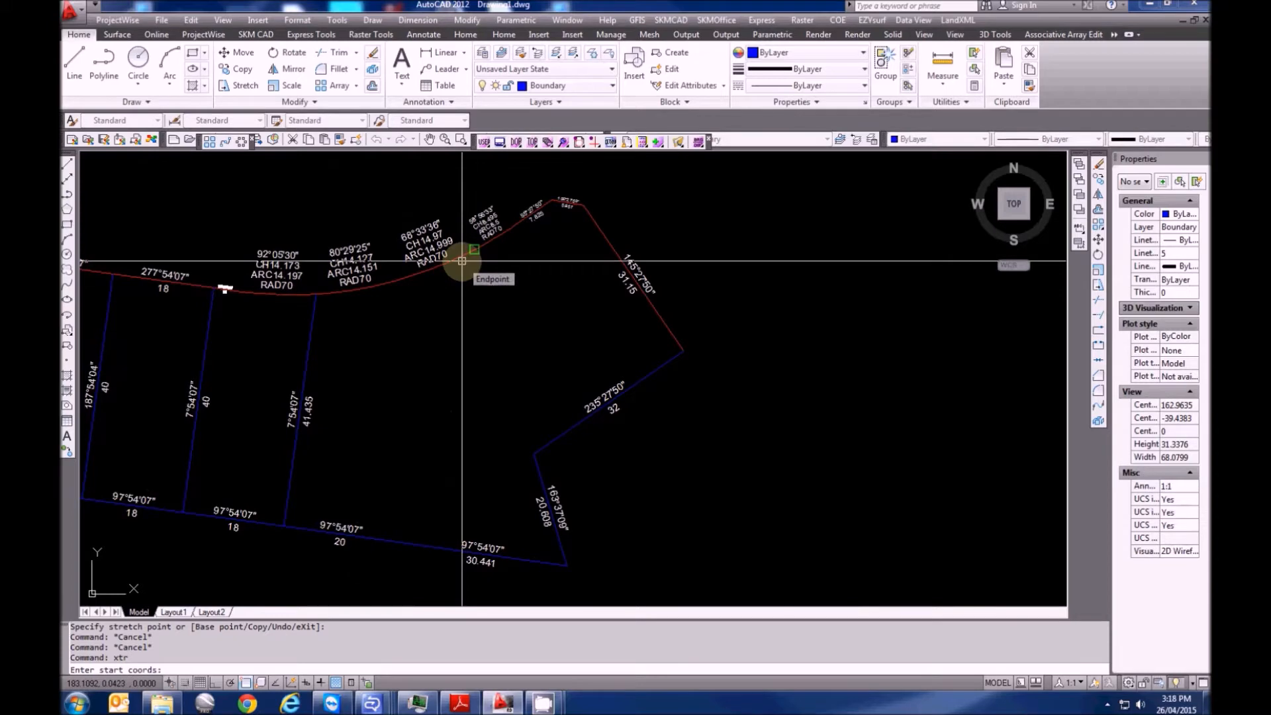
# Draw a lot line from the road arc at bearing r359.4631, 46.125 long
pyautogui.click(406, 281)
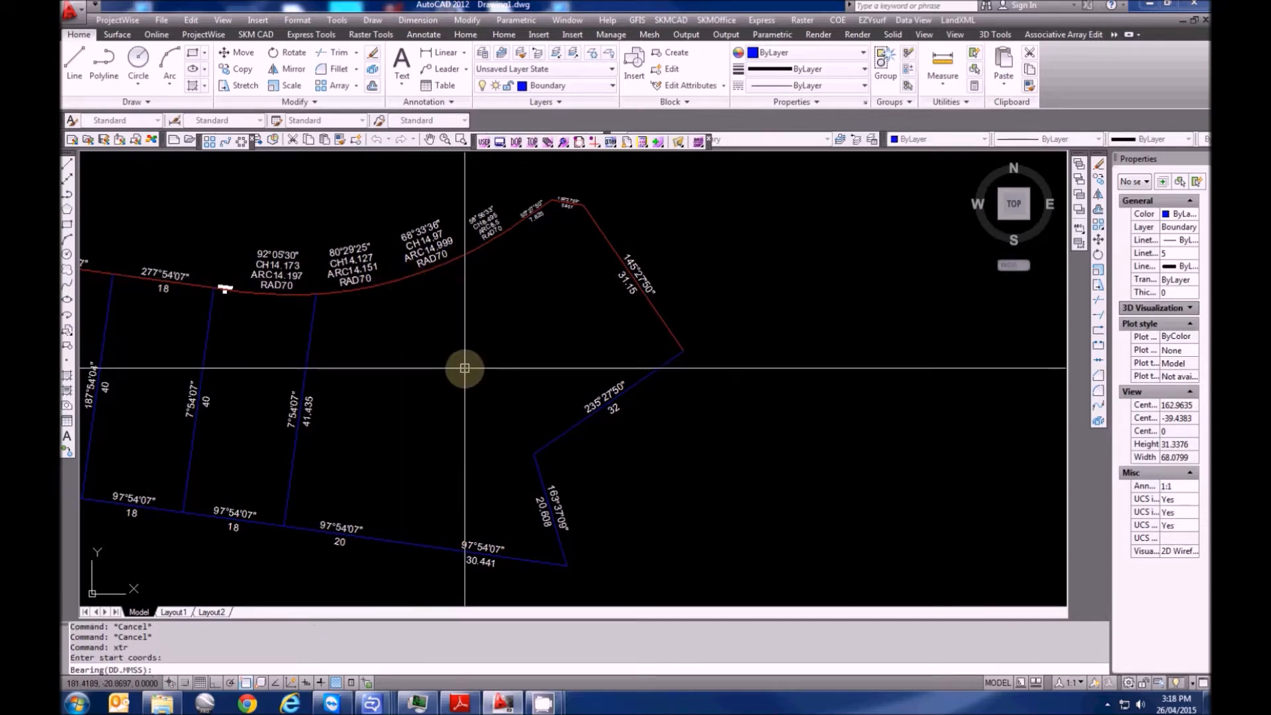
pyautogui.write('r359.4631')
pyautogui.press('Return')
pyautogui.write('46')
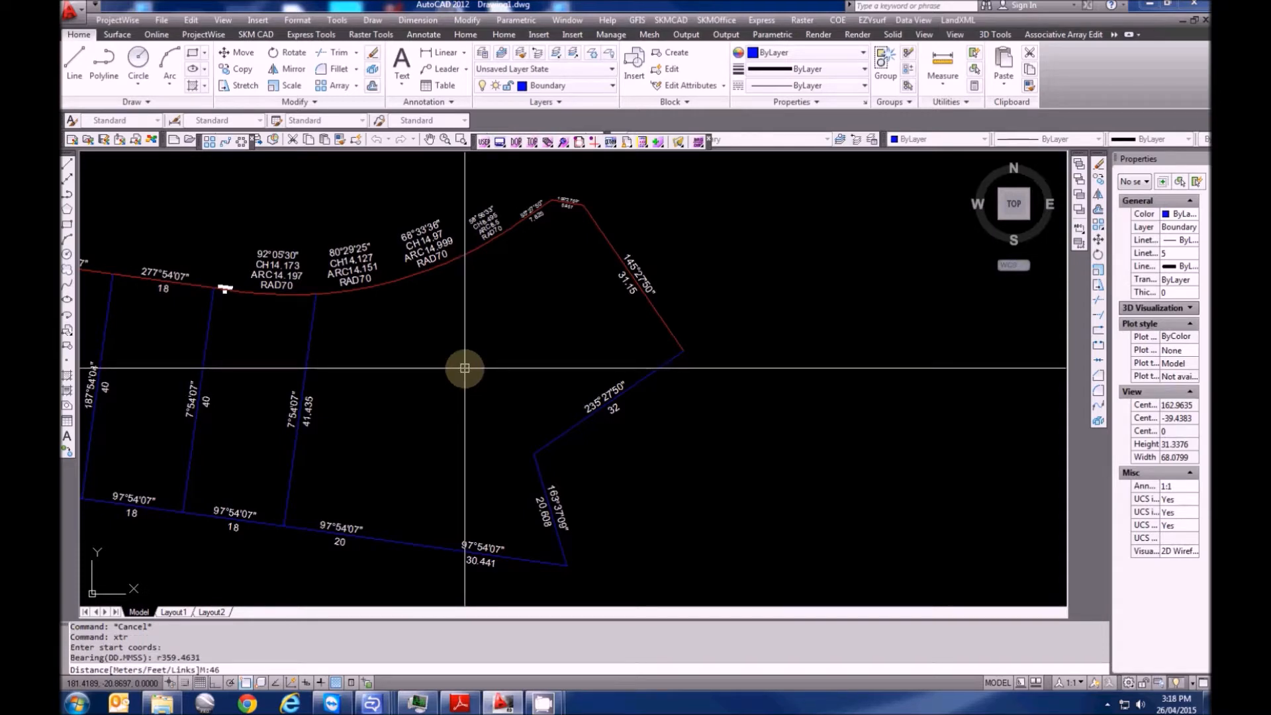
pyautogui.write('.125')
pyautogui.press('Return')
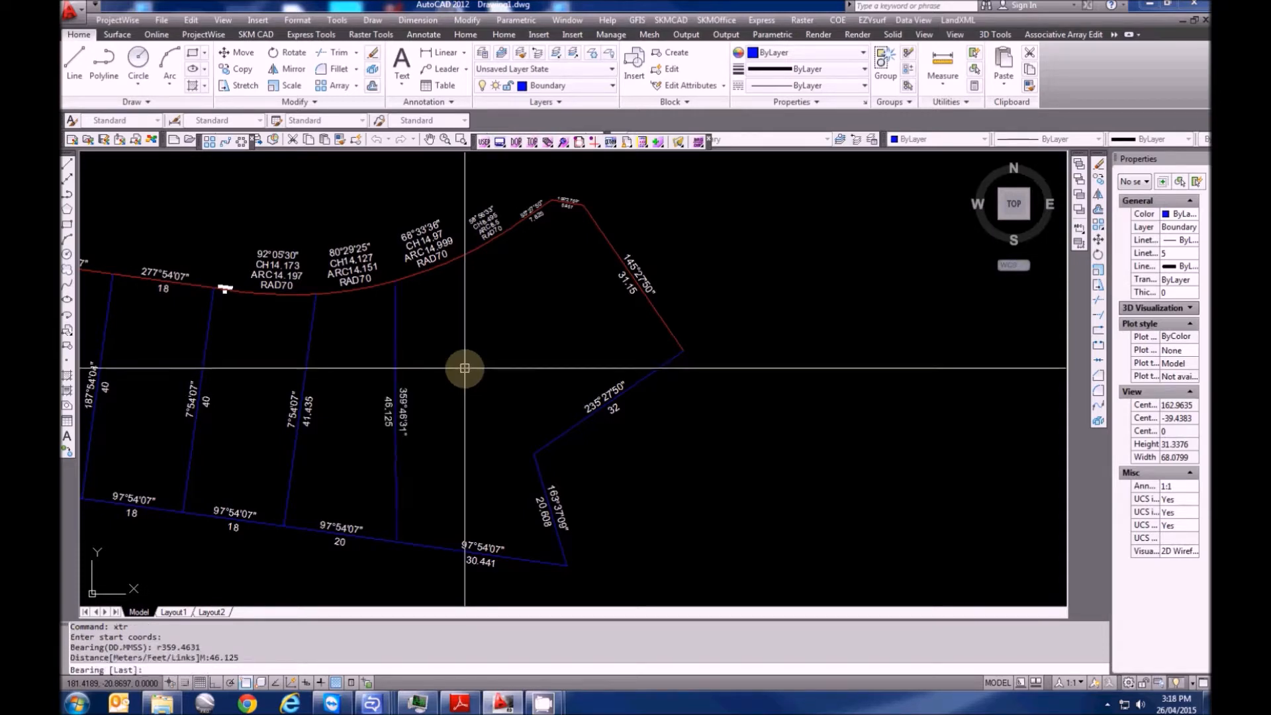
# Check the 46.125 line's bottom endpoint on the boundary using its grip
pyautogui.scroll(4, 433, 457)
pyautogui.moveTo(432, 458); pyautogui.dragTo(427, 341, button='middle')
pyautogui.press('Escape')
pyautogui.click(360, 457)
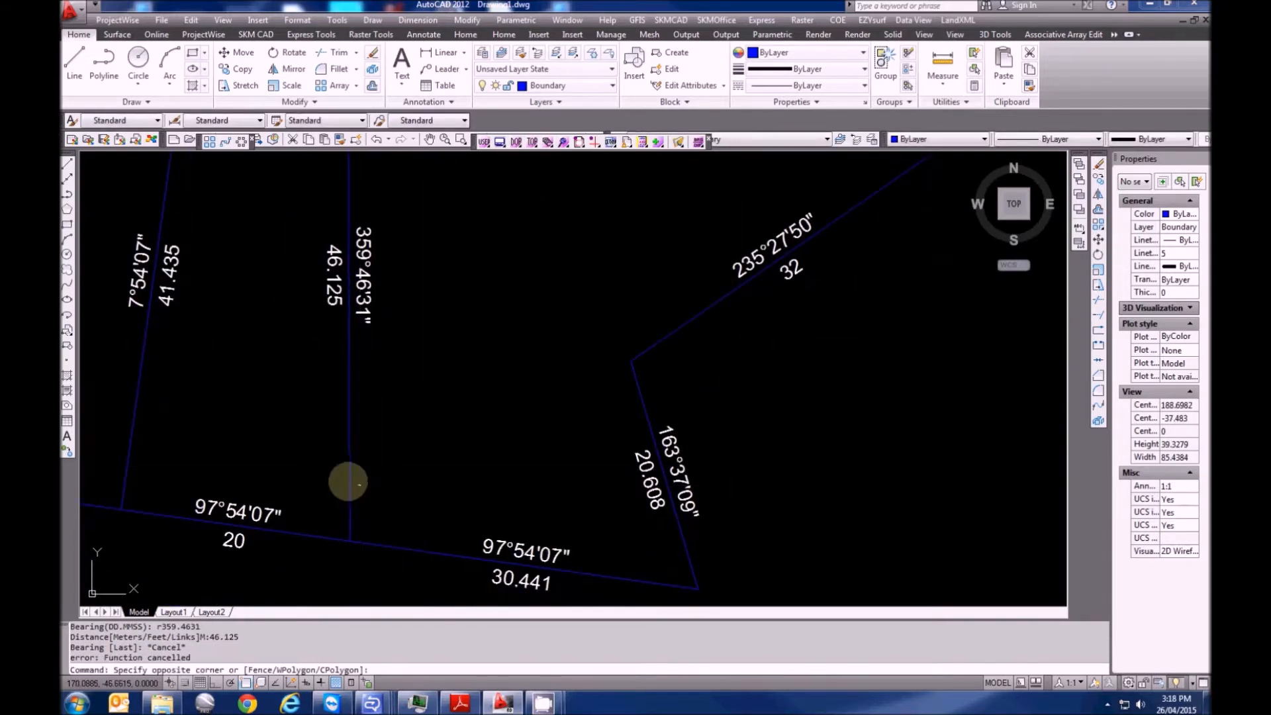
pyautogui.click(345, 489)
pyautogui.click(349, 541)
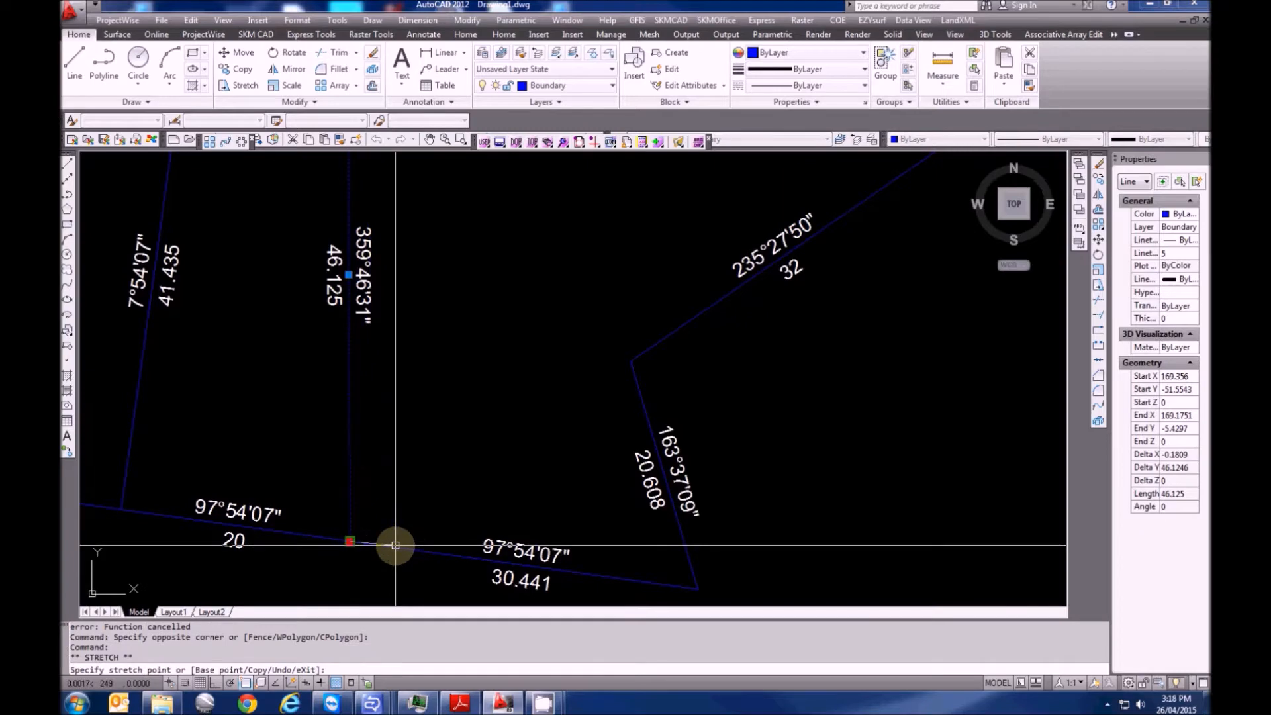
pyautogui.press('Escape')
pyautogui.scroll(-3, 363, 519)
pyautogui.scroll(2, 368, 470)
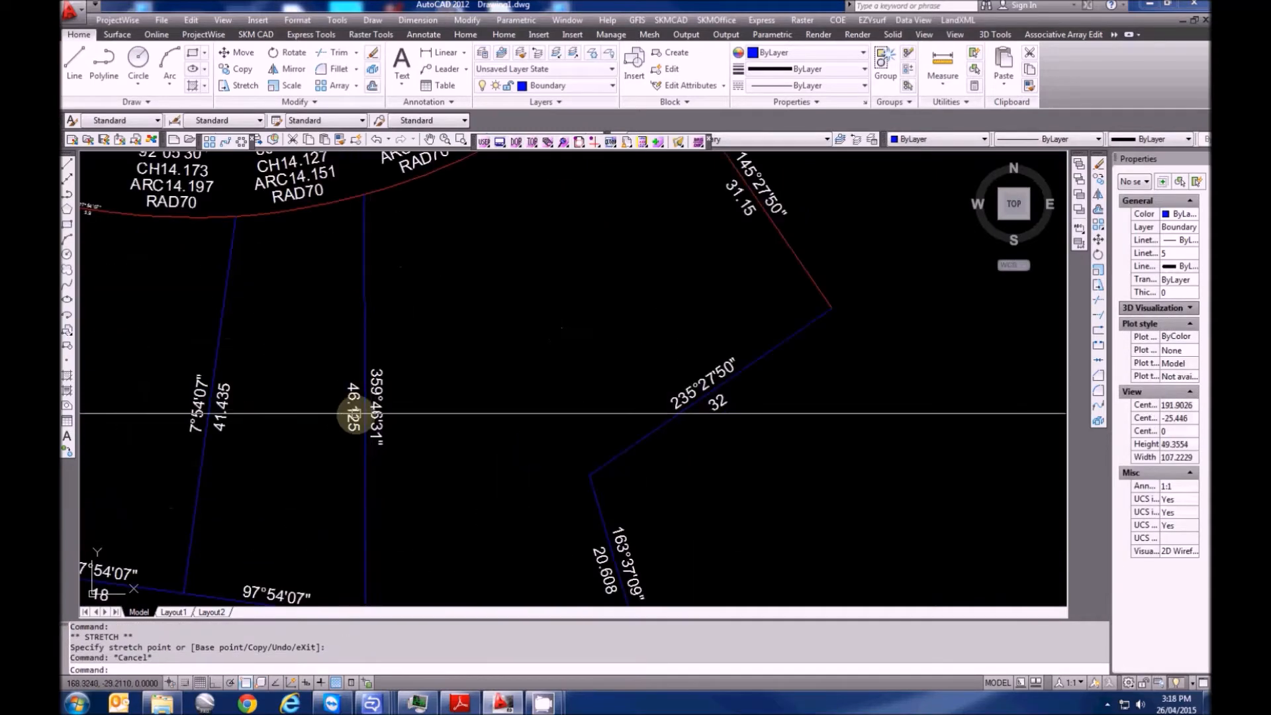
pyautogui.scroll(-3, 352, 388)
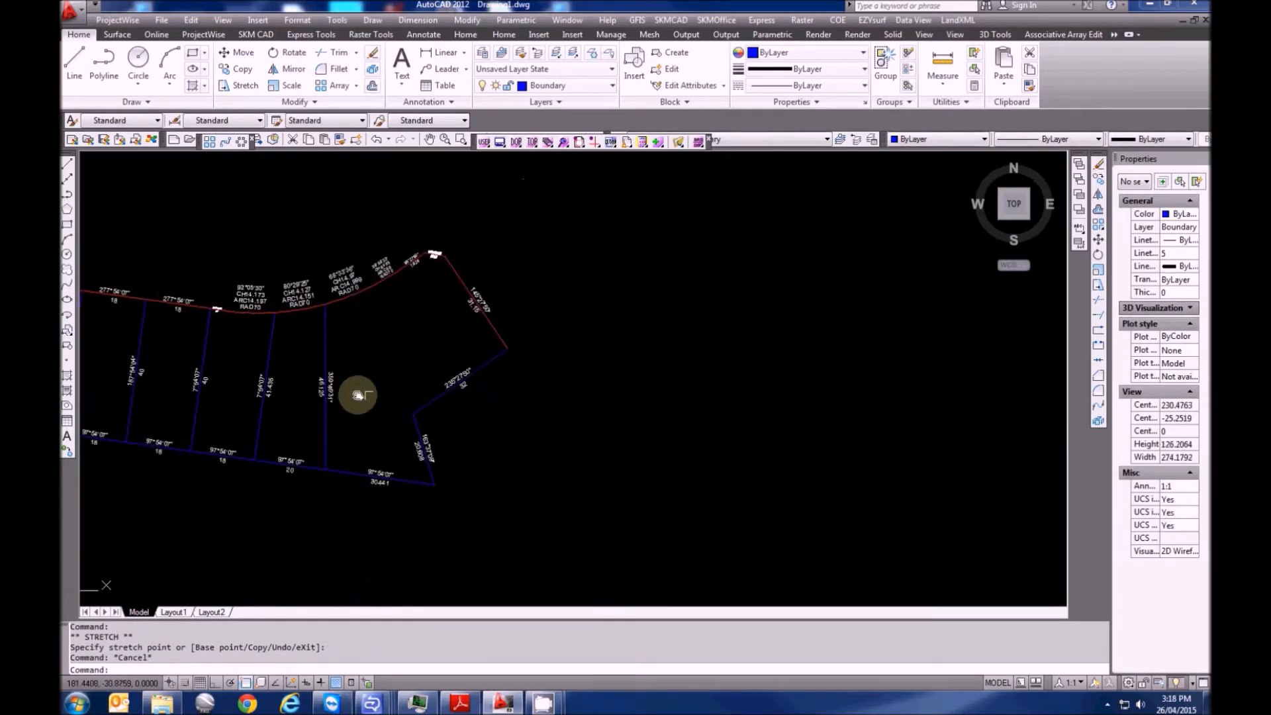
pyautogui.press('Escape')
pyautogui.press('Escape')
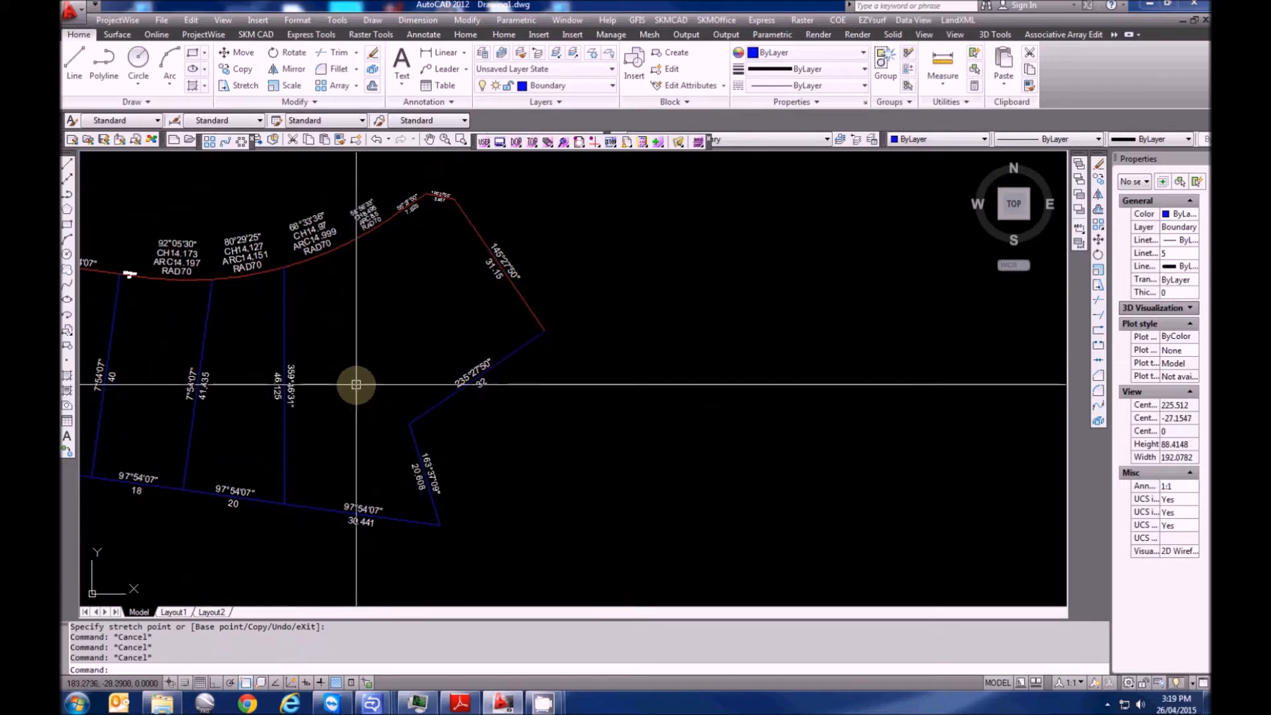
# Draw a lot line from the road arc at bearing 163.3709, 37.534 long
pyautogui.write('xtr')
pyautogui.press('Return')
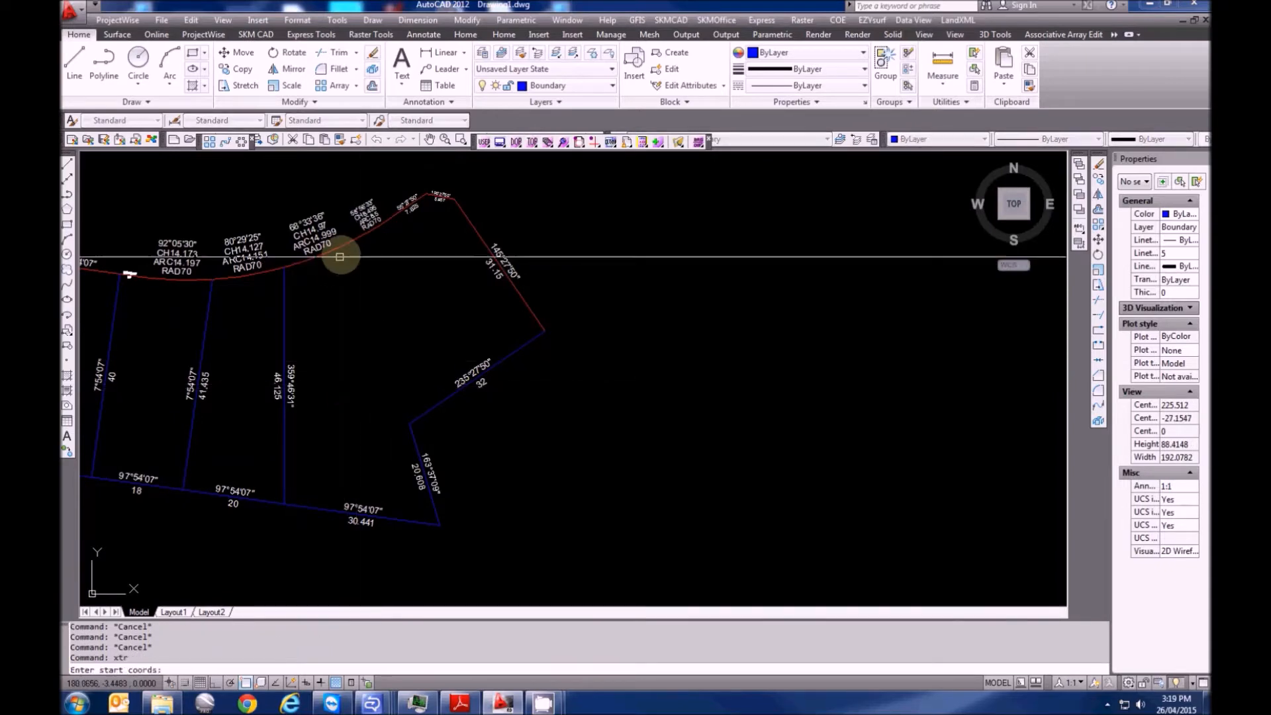
pyautogui.click(345, 247)
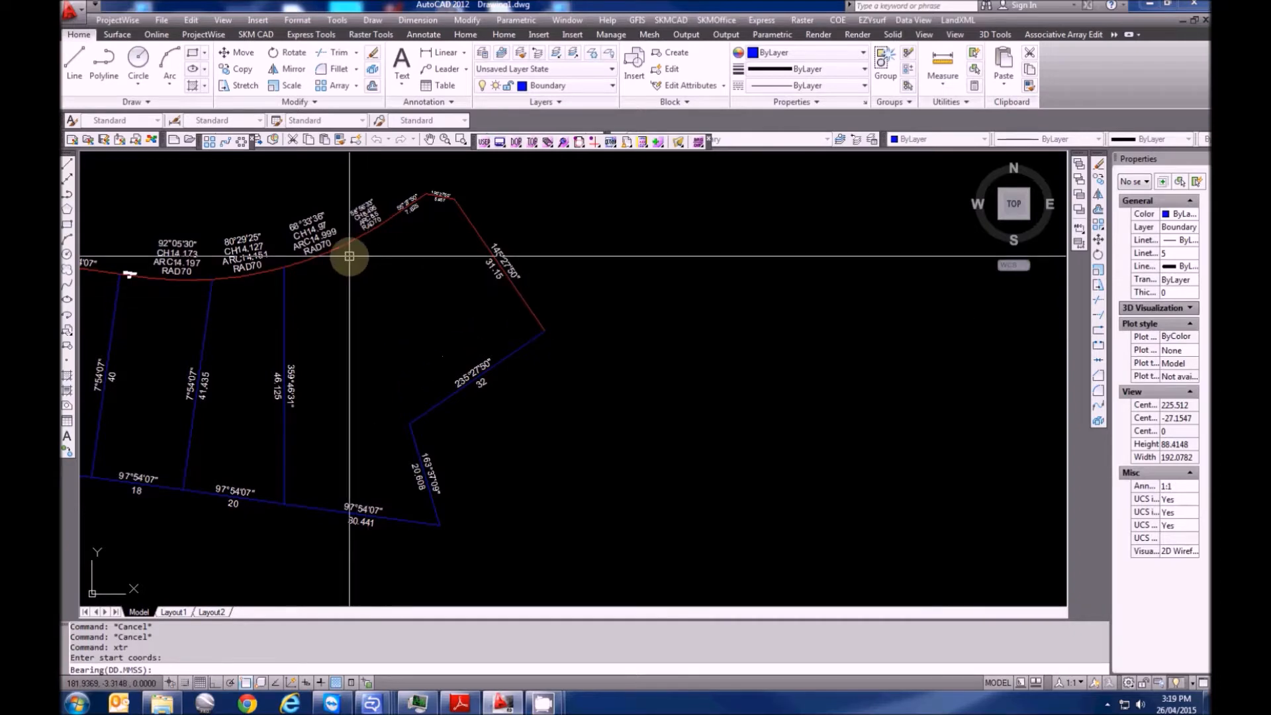
pyautogui.write('163.3709')
pyautogui.press('Return')
pyautogui.write('37.')
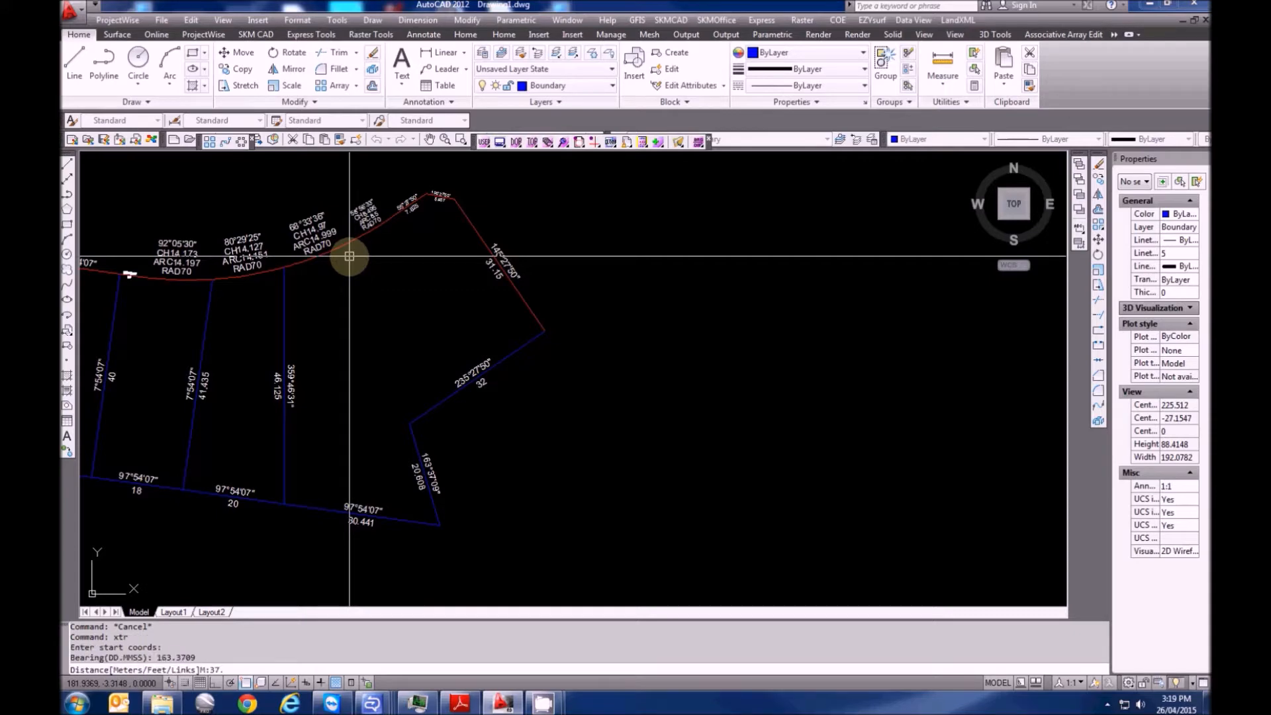
pyautogui.write('534')
pyautogui.press('Return')
# Measure the gap at the new line's end with DIST
pyautogui.scroll(8, 354, 321)
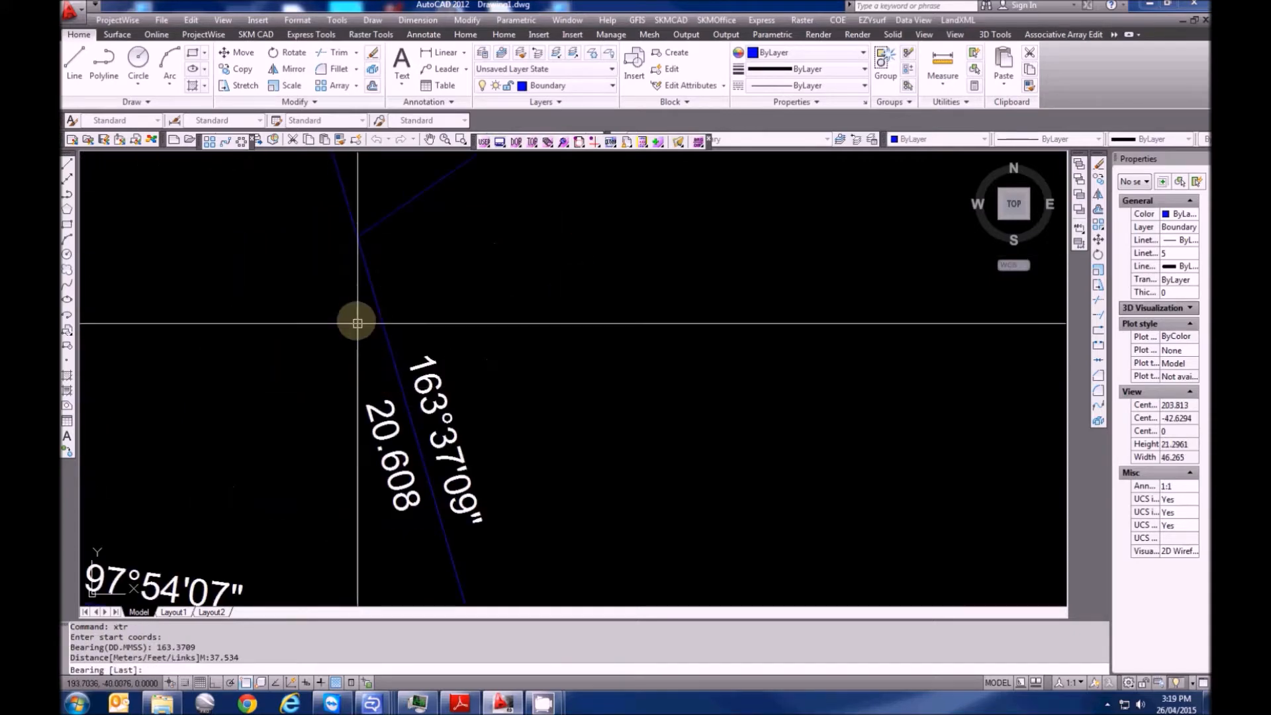
pyautogui.scroll(20, 397, 328)
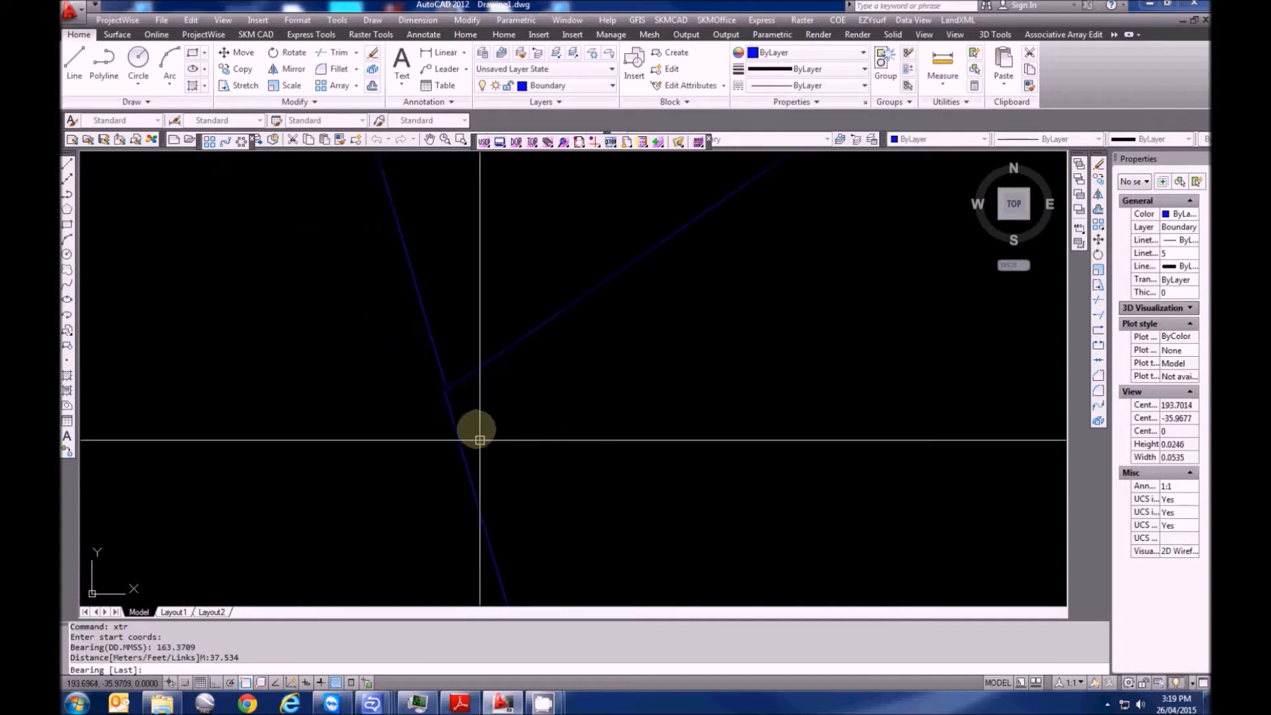
pyautogui.scroll(3, 397, 325)
pyautogui.press('Escape')
pyautogui.press('Escape')
pyautogui.write('di')
pyautogui.press('Return')
pyautogui.click(355, 290)
pyautogui.click(344, 325)
pyautogui.press('Escape')
# Stretch the upper line's end onto the lower junction, closing the gap
pyautogui.click(378, 237)
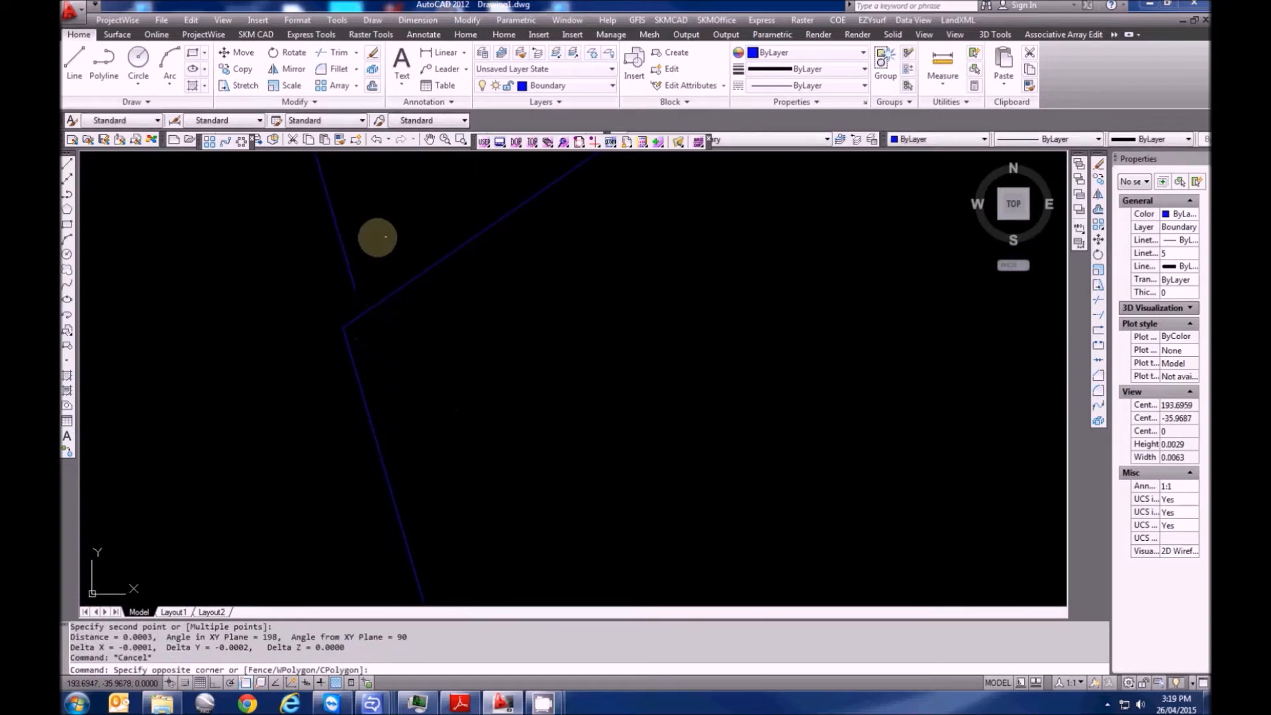
pyautogui.click(310, 241)
pyautogui.click(355, 290)
pyautogui.click(343, 327)
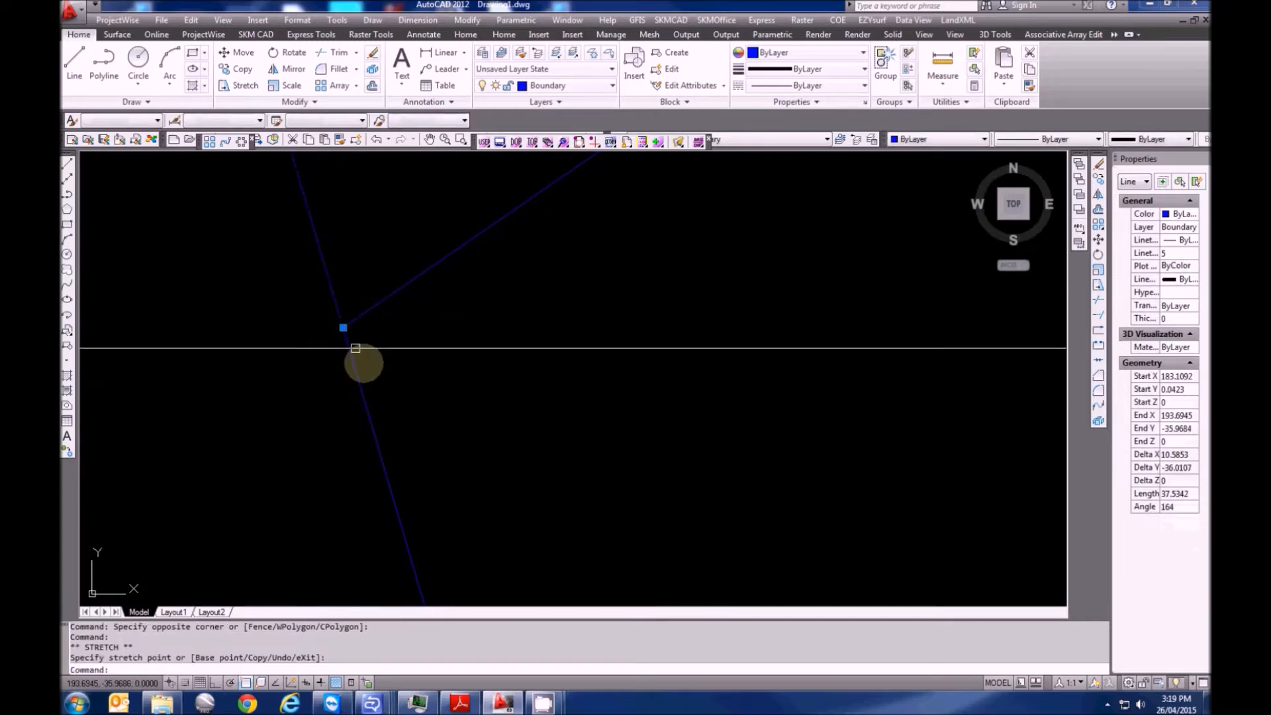
pyautogui.press('Escape')
pyautogui.scroll(-5, 384, 456)
pyautogui.scroll(-20, 382, 455)
pyautogui.scroll(5, 386, 384)
pyautogui.moveTo(362, 421); pyautogui.dragTo(369, 299, button='middle')
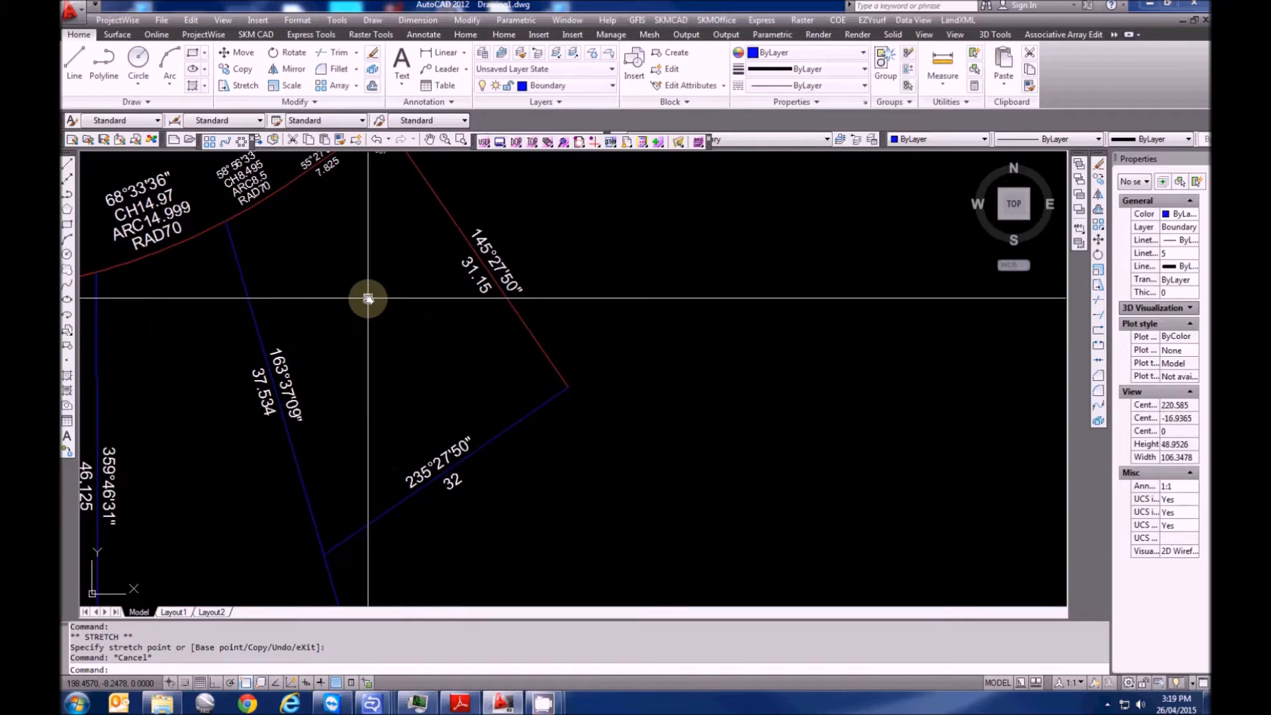
pyautogui.scroll(-4, 368, 299)
pyautogui.moveTo(308, 376); pyautogui.dragTo(670, 404, button='middle')
pyautogui.scroll(-2, 669, 404)
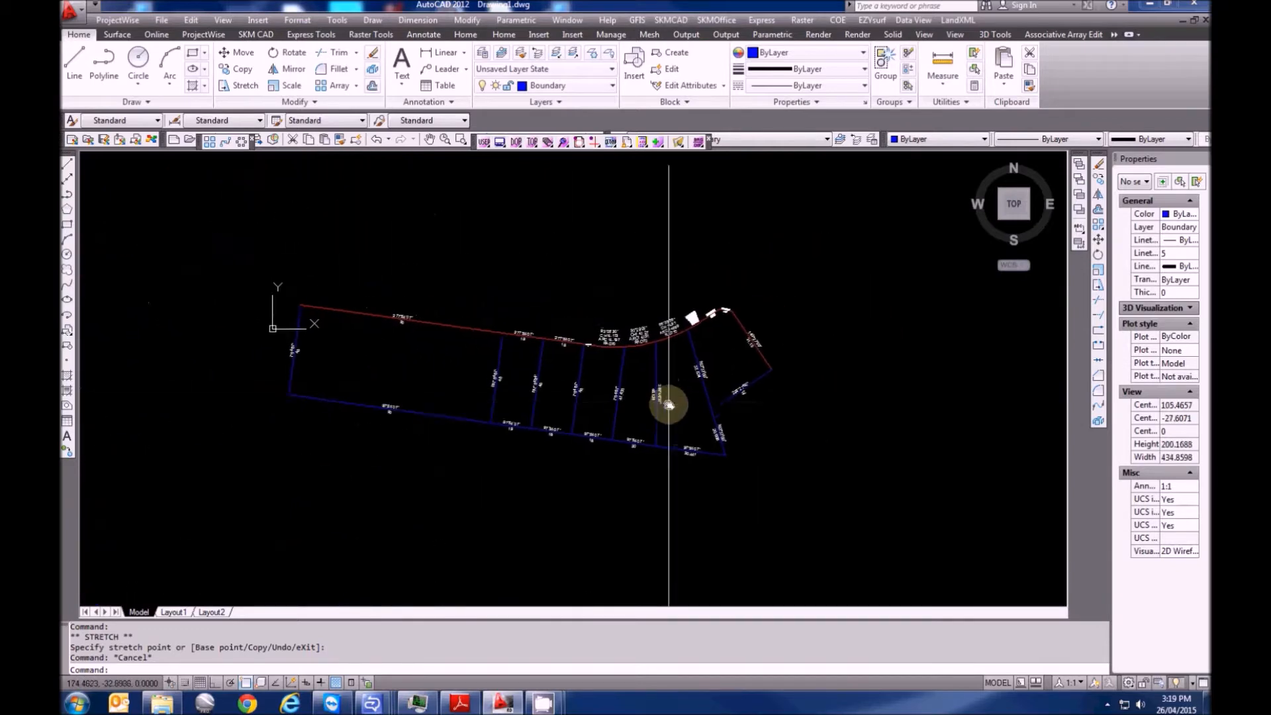
pyautogui.scroll(2, 669, 404)
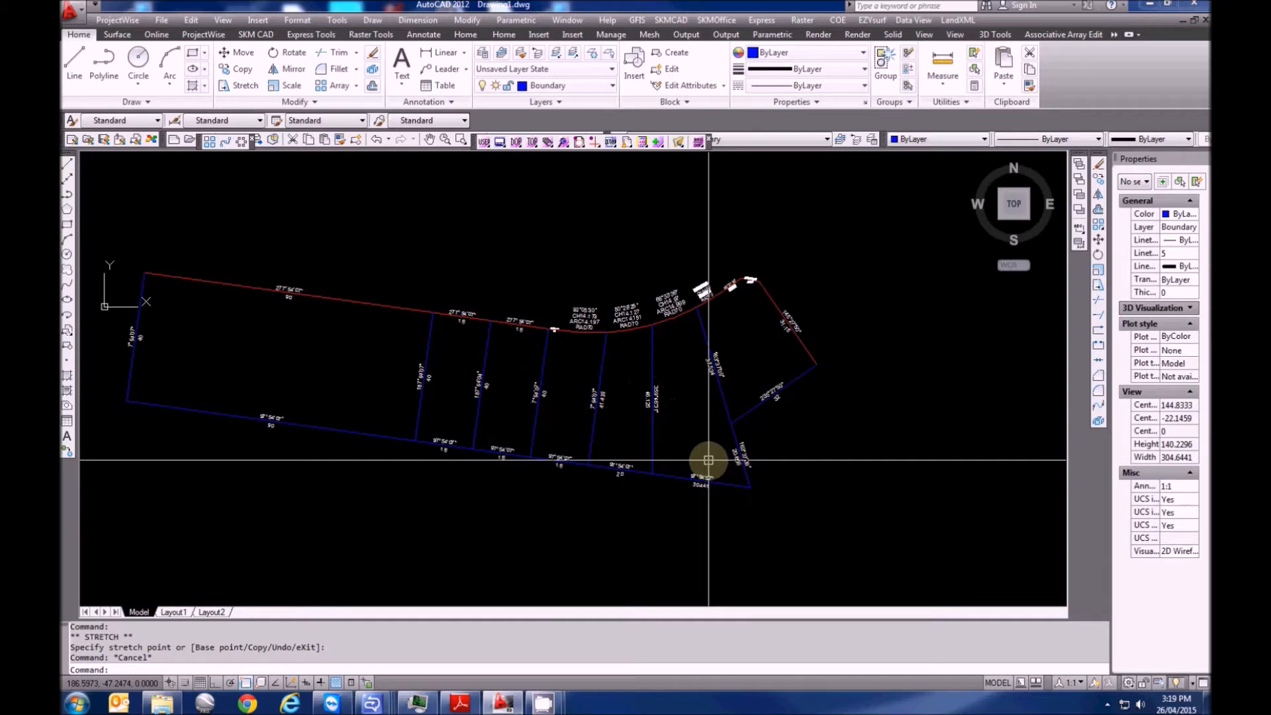
# Define the westernmost lot as proposed lot PT244 with a 3600 m² area label
pyautogui.click(958, 20)
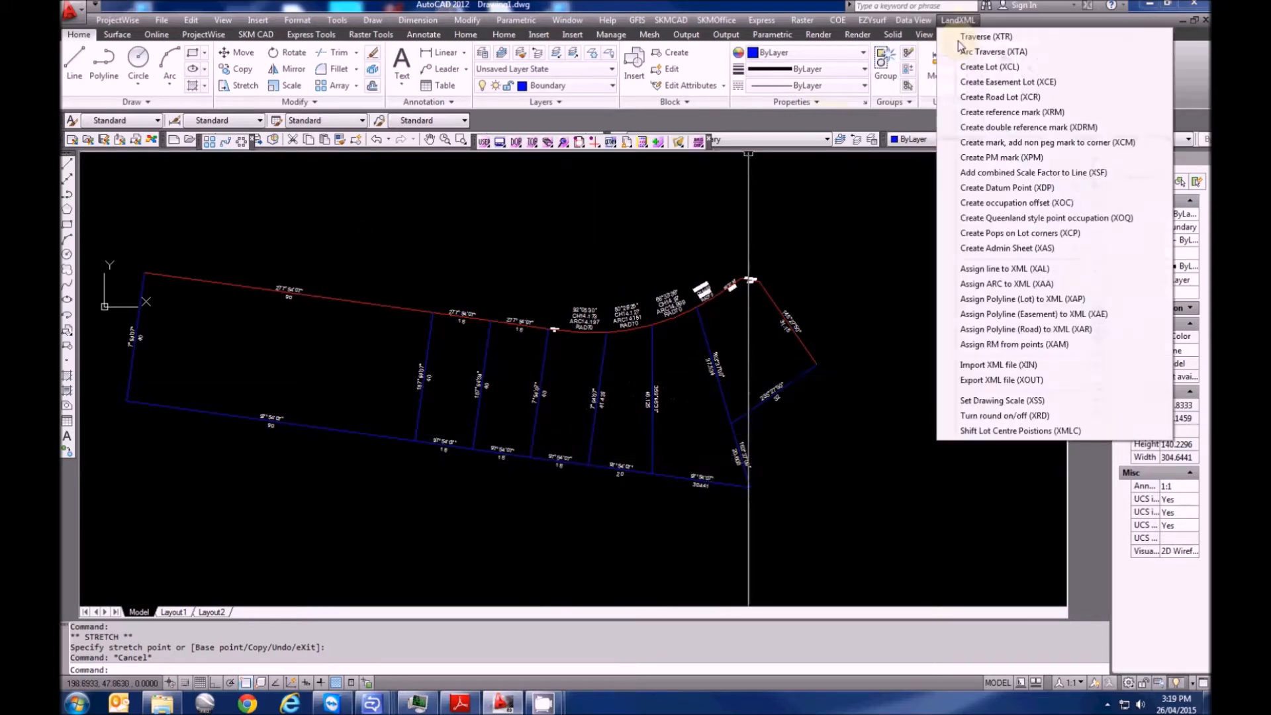
pyautogui.click(983, 67)
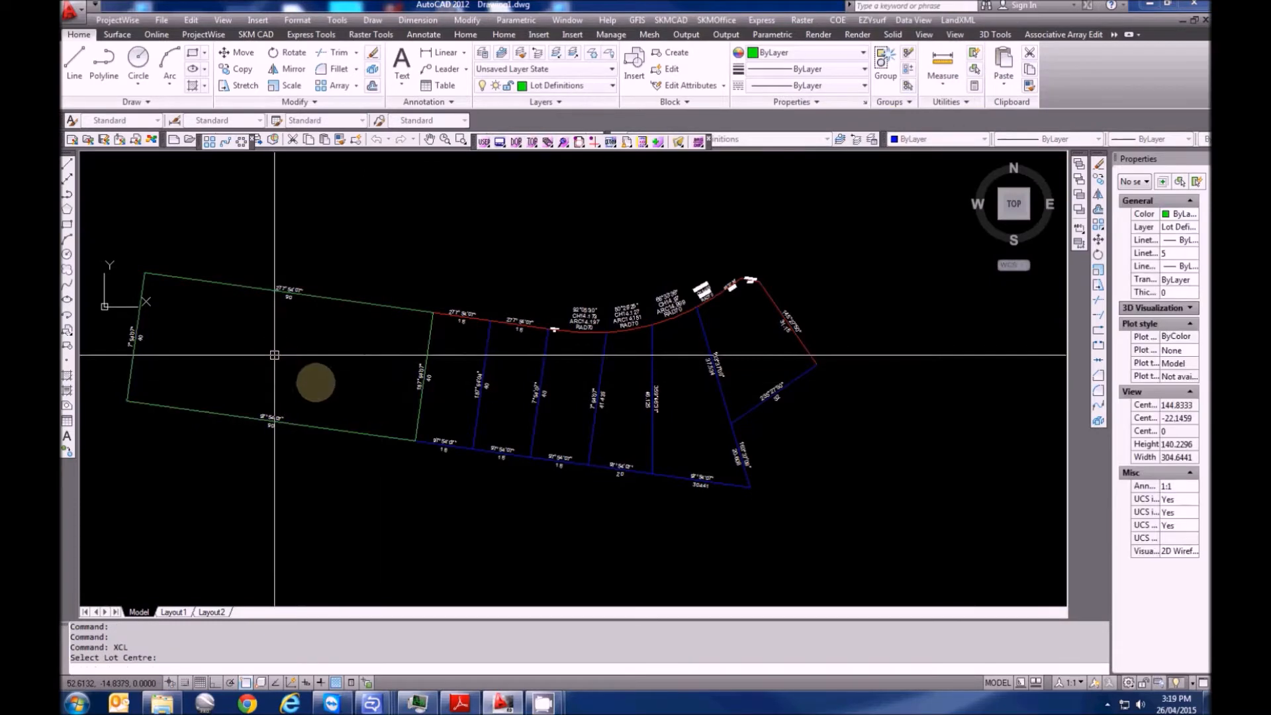
pyautogui.click(325, 387)
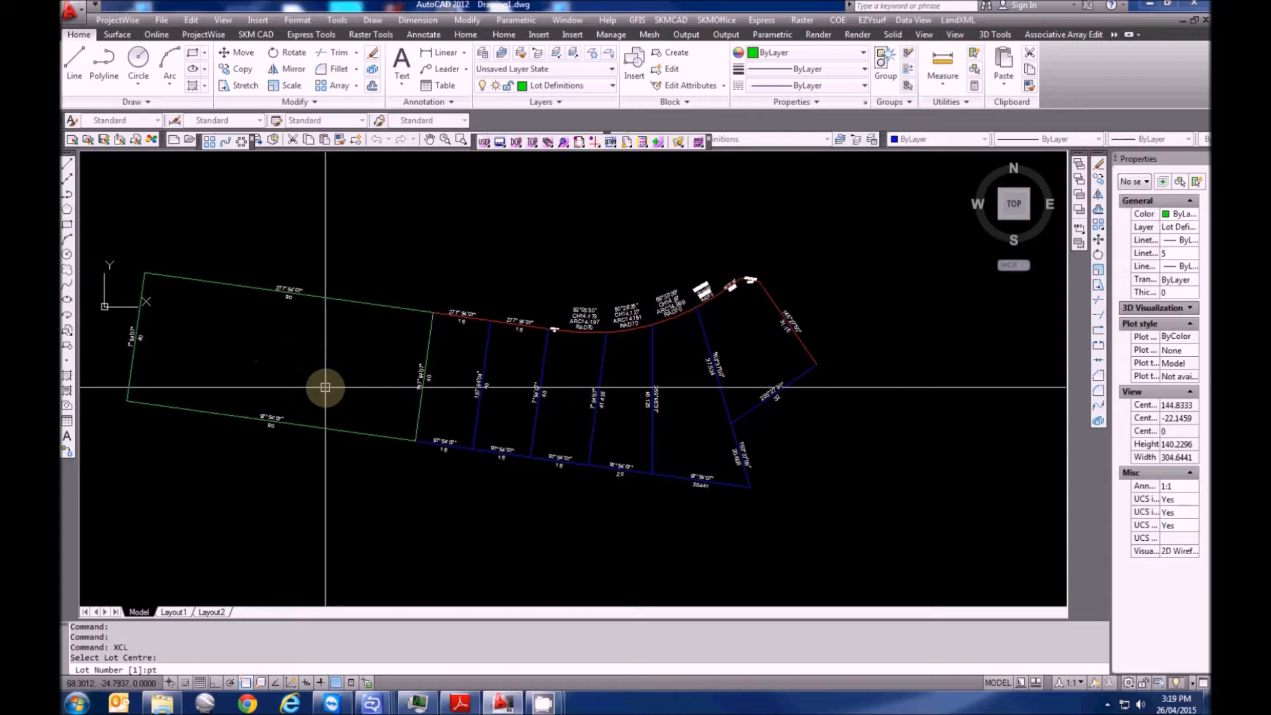
pyautogui.write('PT244')
pyautogui.press('Return')
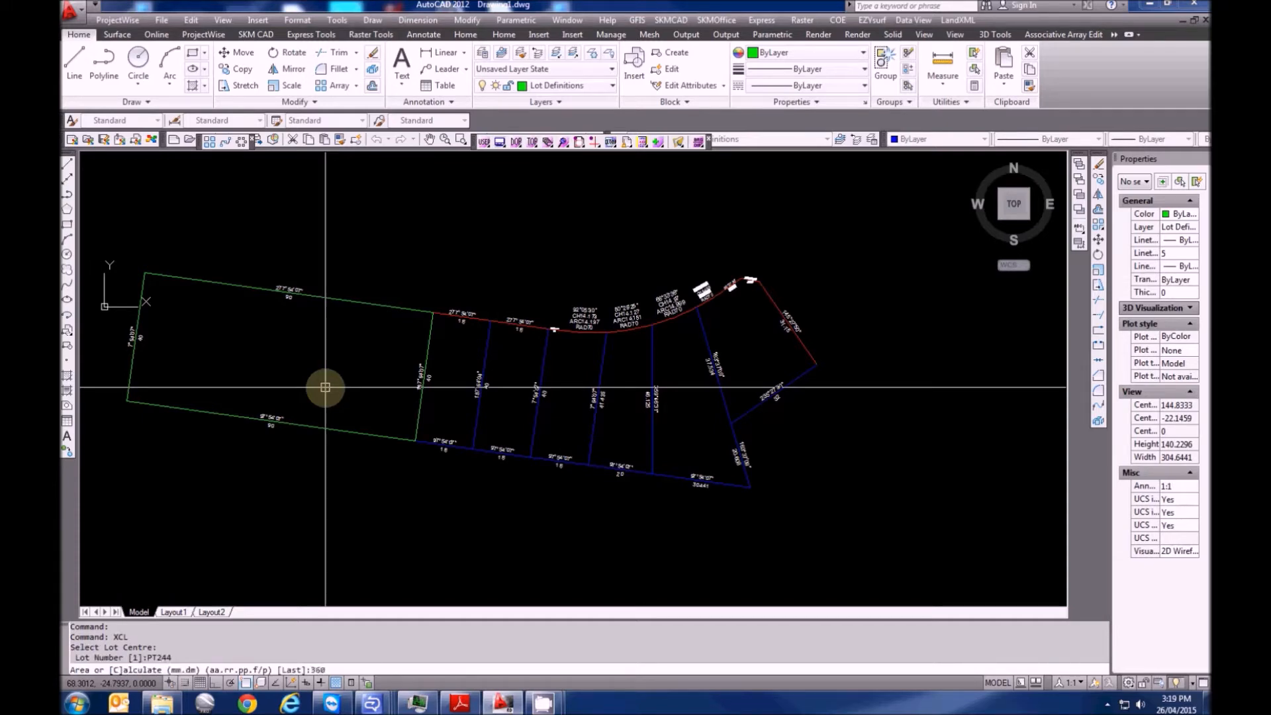
pyautogui.write('3600')
pyautogui.press('Return')
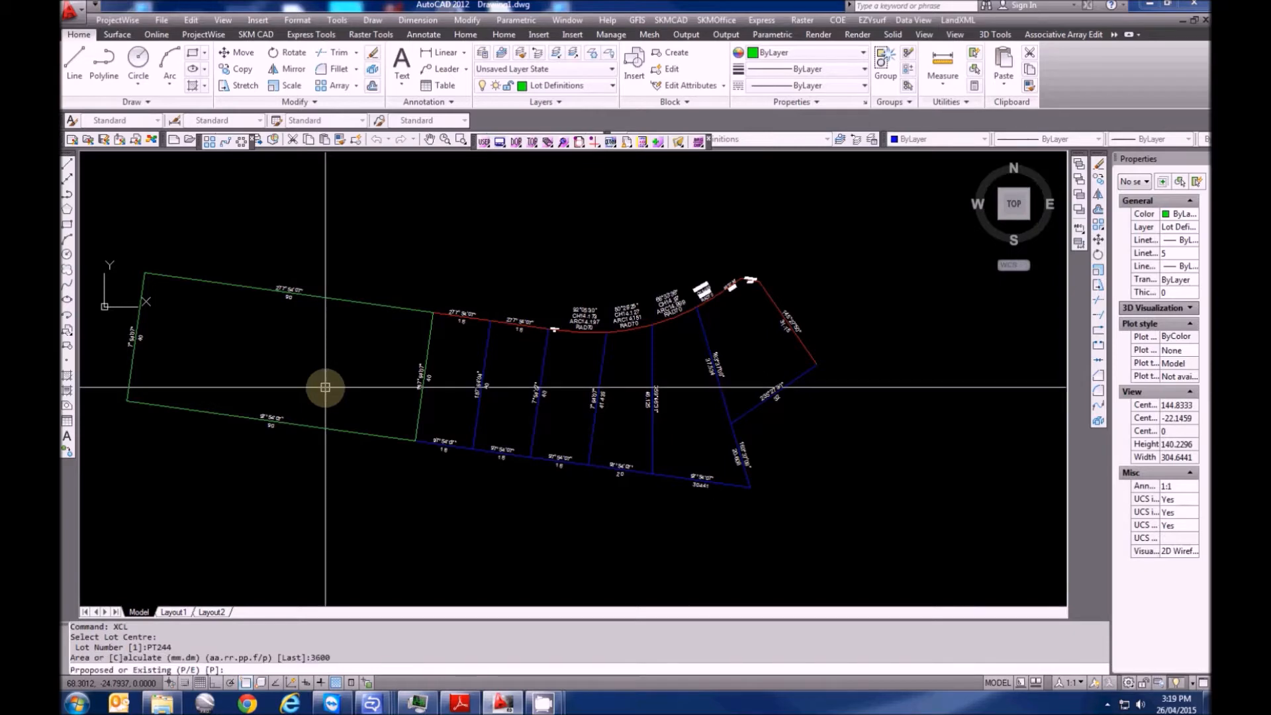
pyautogui.write('P')
pyautogui.press('Return')
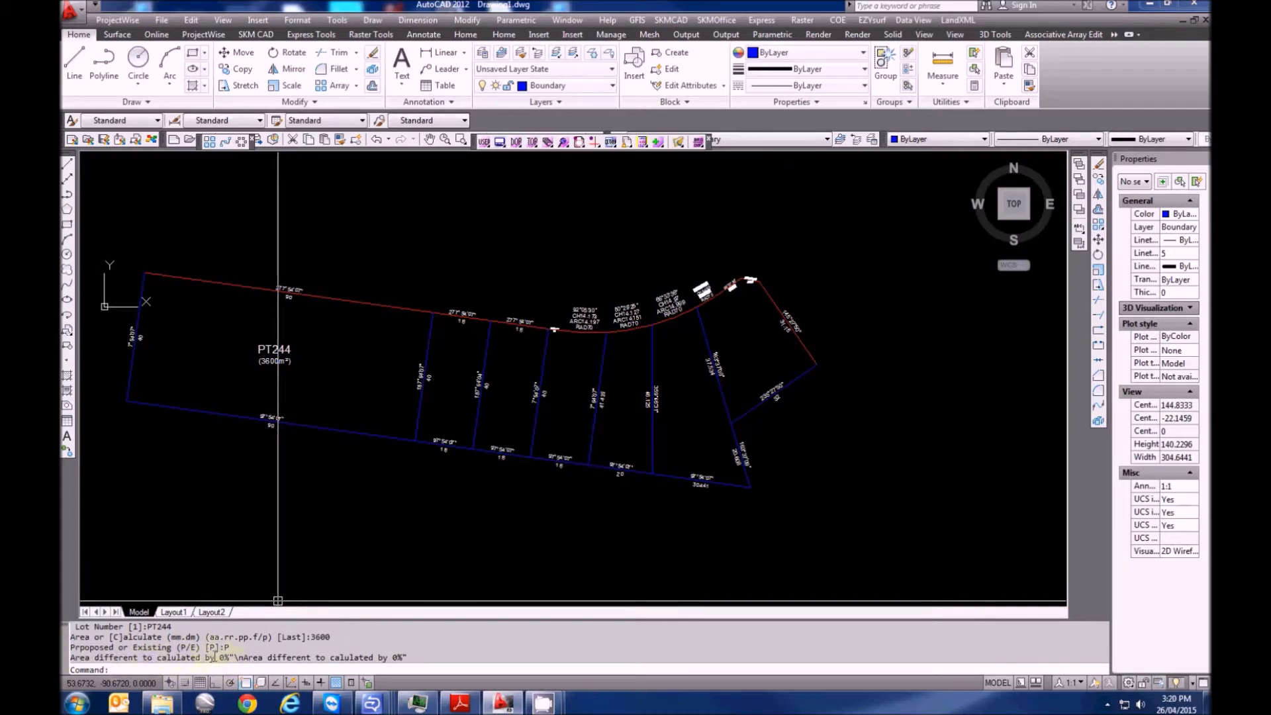
pyautogui.scroll(3, 321, 427)
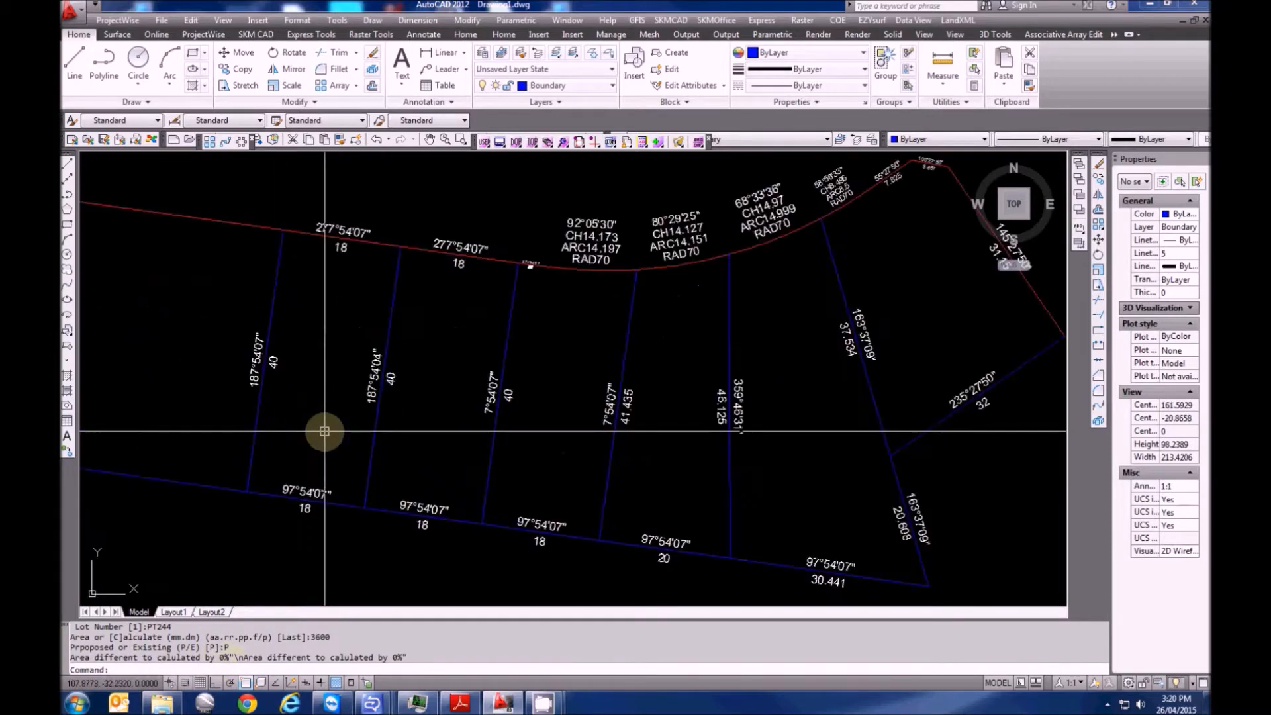
# Abandon the unfinished lot label and erase the leftover green lot outline
pyautogui.press('Escape')
pyautogui.scroll(-2, 321, 388)
pyautogui.moveTo(320, 388); pyautogui.dragTo(278, 386, button='middle')
pyautogui.press('Return')
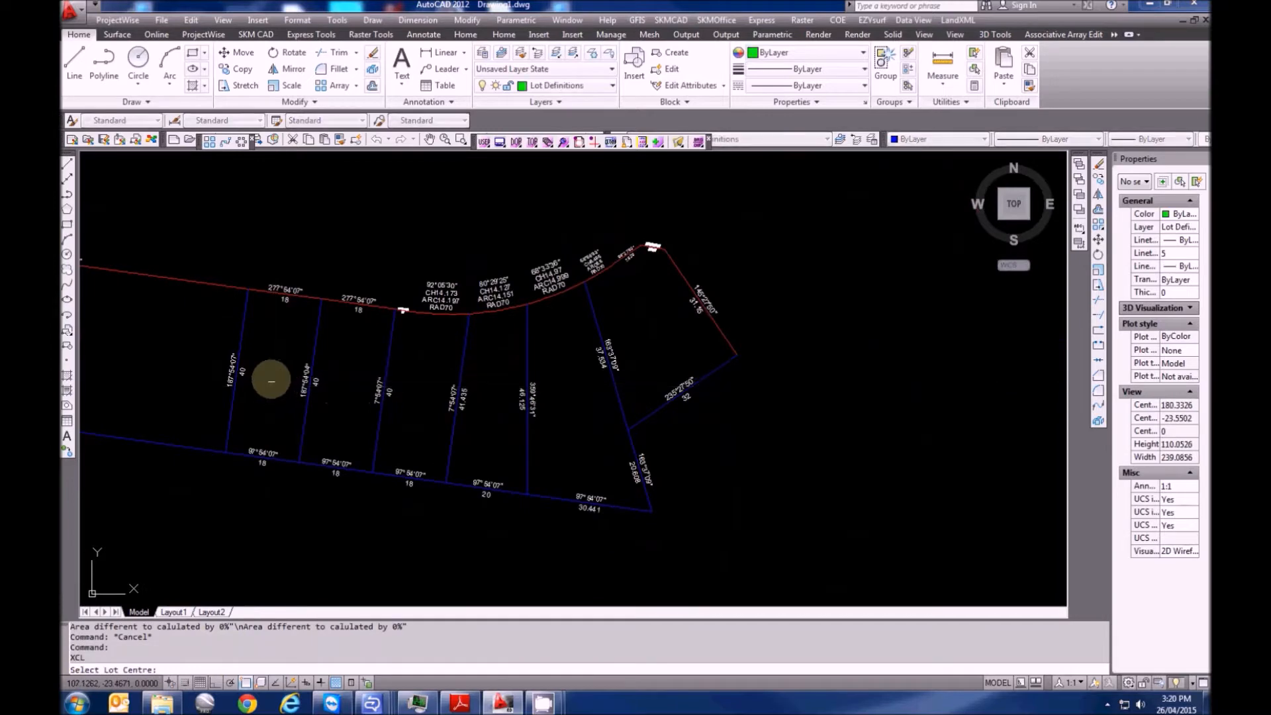
pyautogui.click(270, 379)
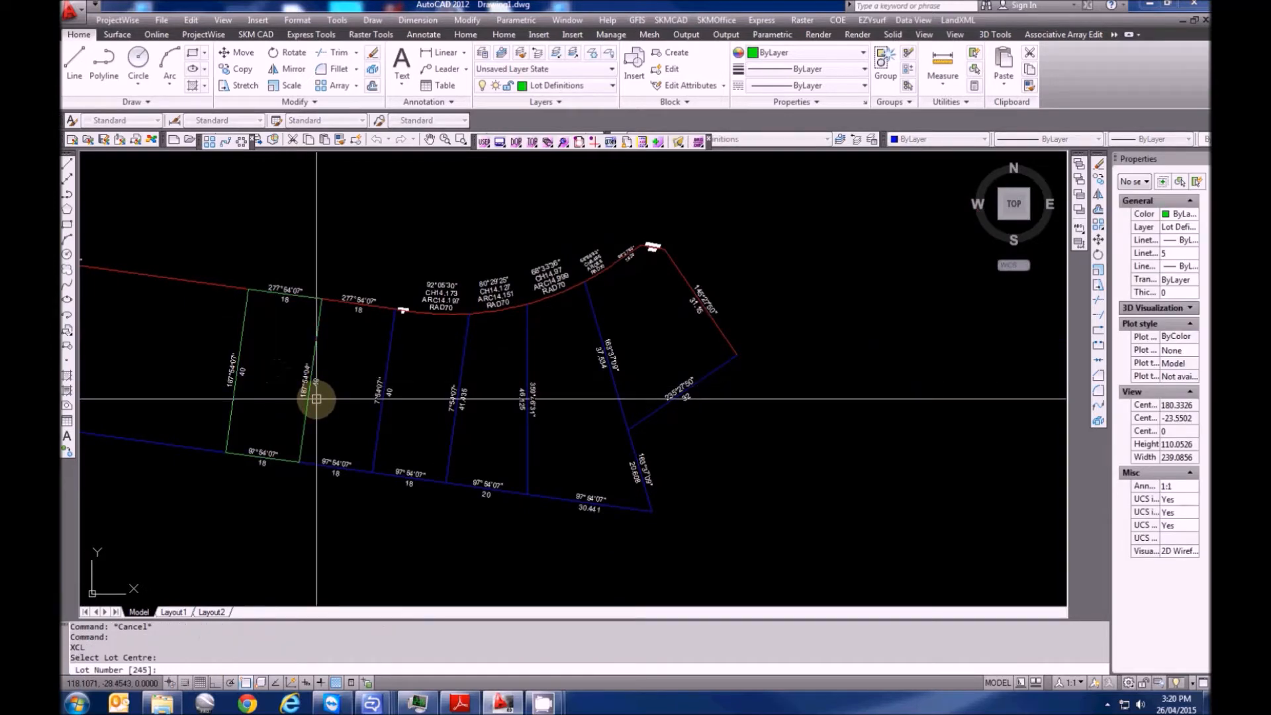
pyautogui.press('Escape')
pyautogui.press('Escape')
pyautogui.press('Escape')
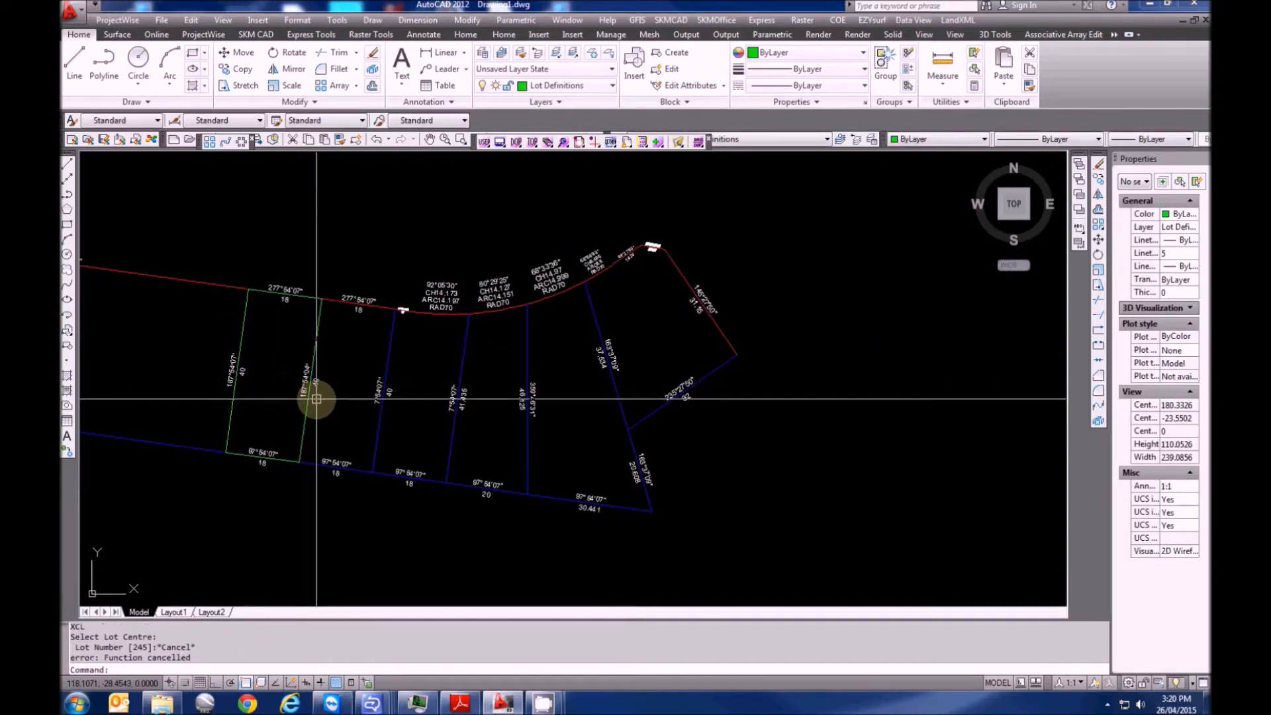
pyautogui.click(307, 306)
pyautogui.press('Delete')
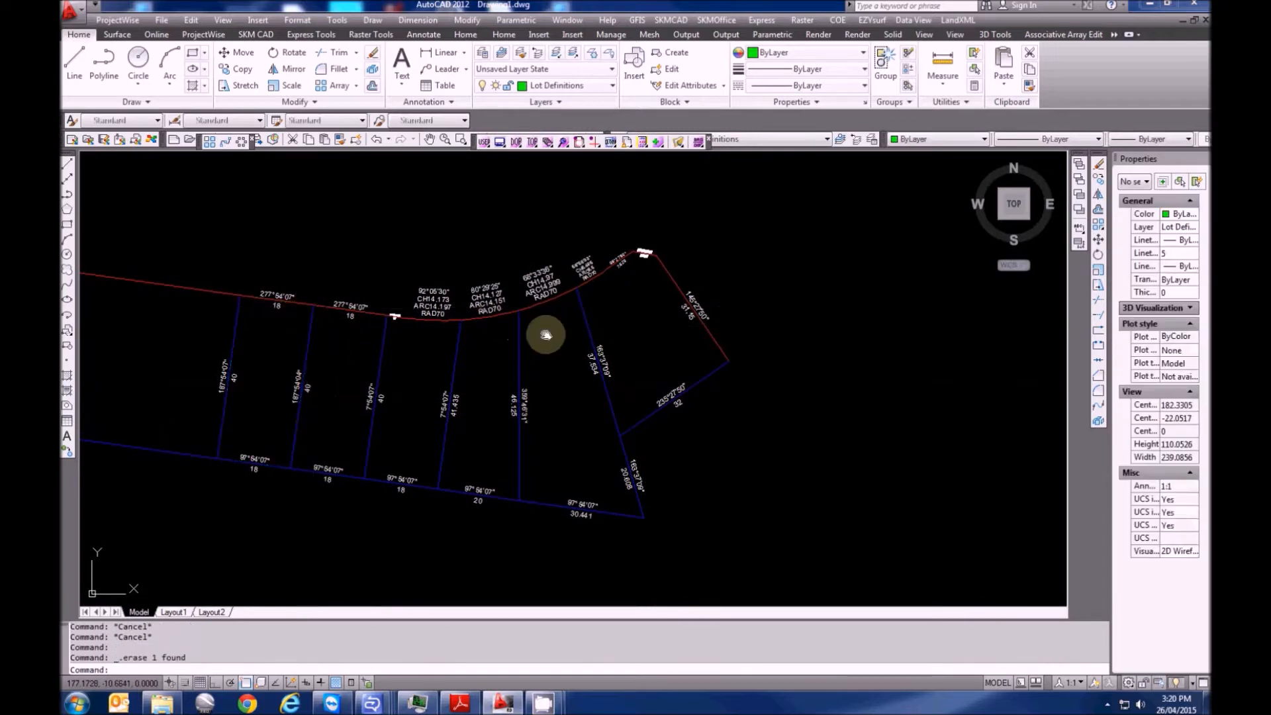
# Label the easternmost lot as proposed LOT234 with a 915.7 m² area using XCL
pyautogui.moveTo(543, 333); pyautogui.dragTo(425, 332, button='middle')
pyautogui.press('Escape')
pyautogui.write('XT')
pyautogui.press('Escape')
pyautogui.press('Escape')
pyautogui.write('X')
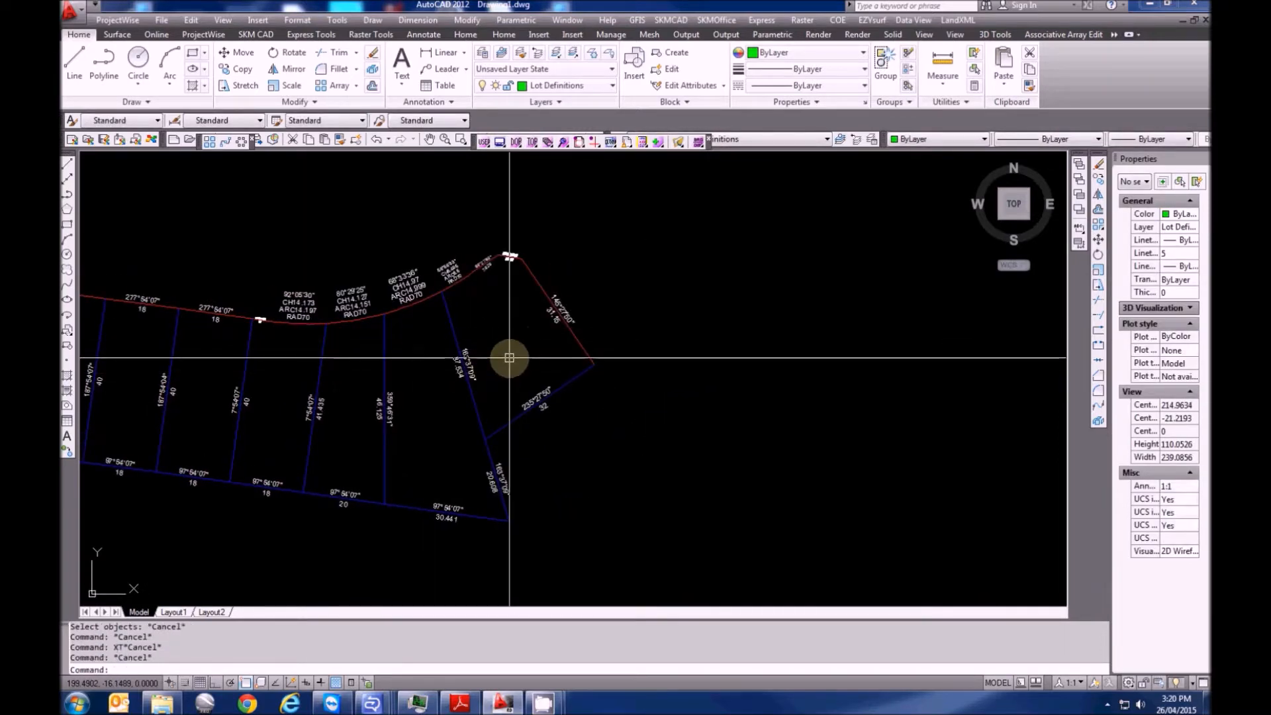
pyautogui.write('CL')
pyautogui.press('Return')
pyautogui.click(514, 364)
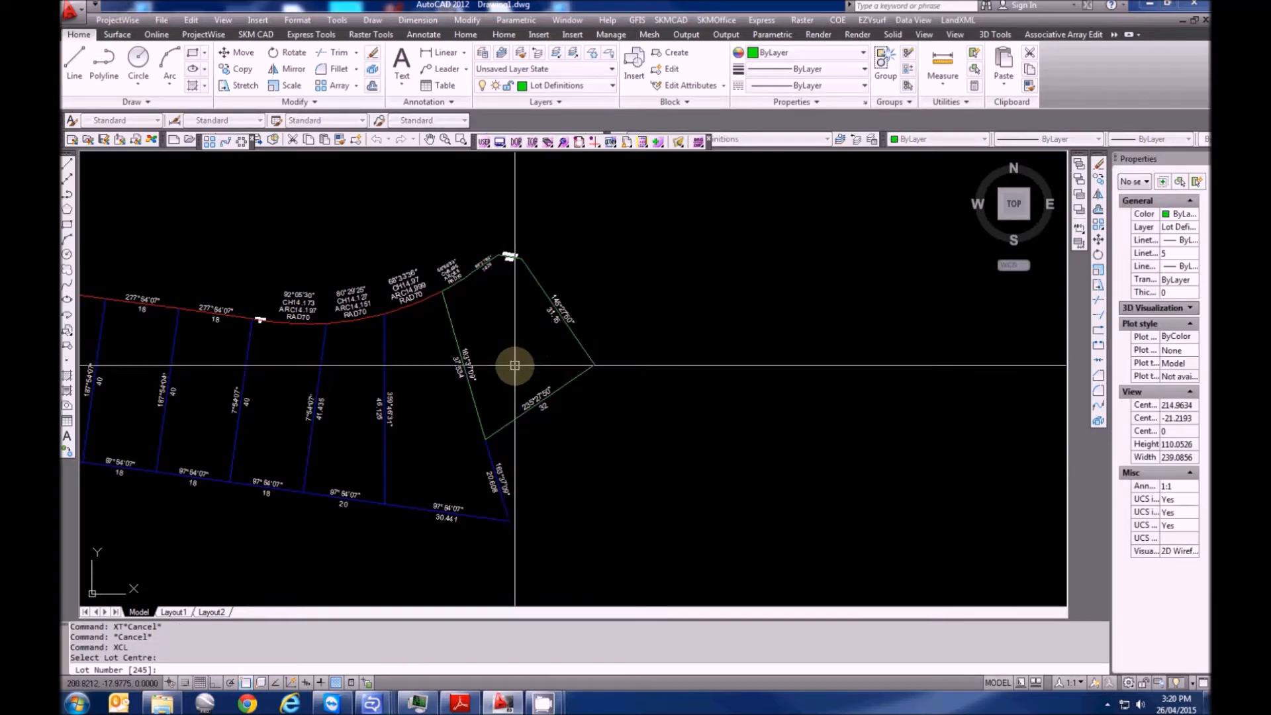
pyautogui.press('Return')
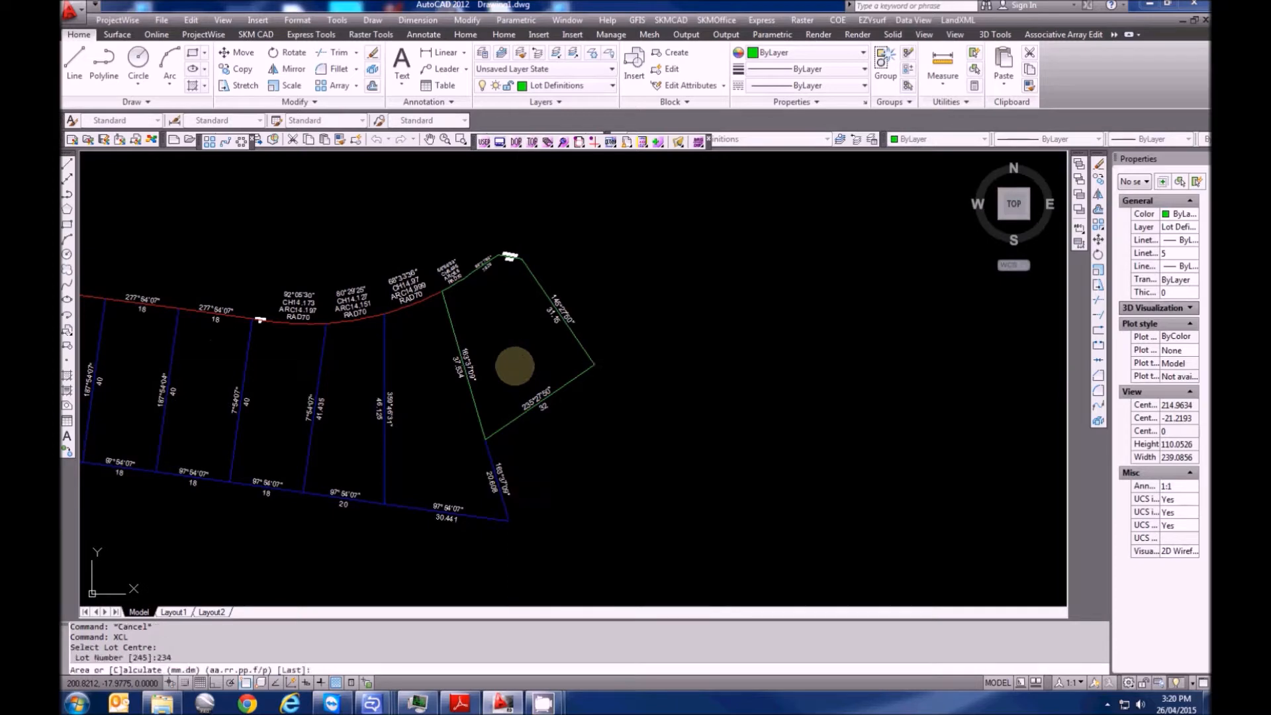
pyautogui.write('915.')
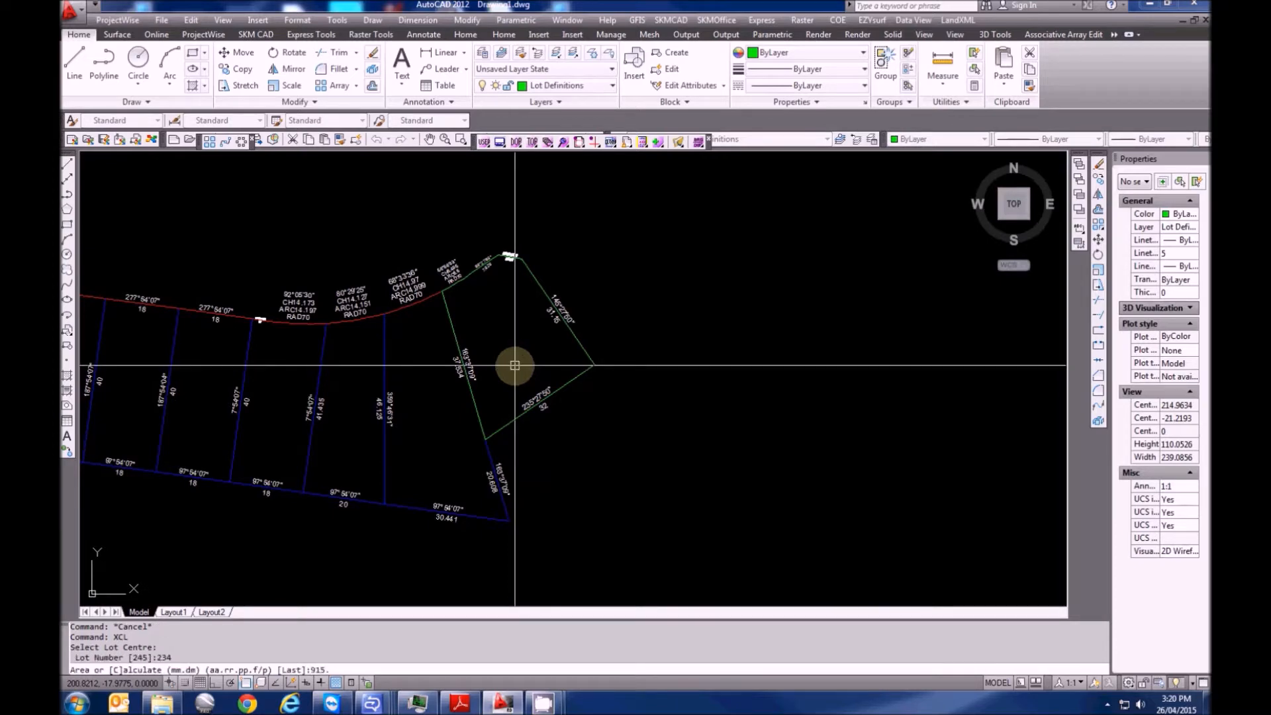
pyautogui.write('7')
pyautogui.press('Return')
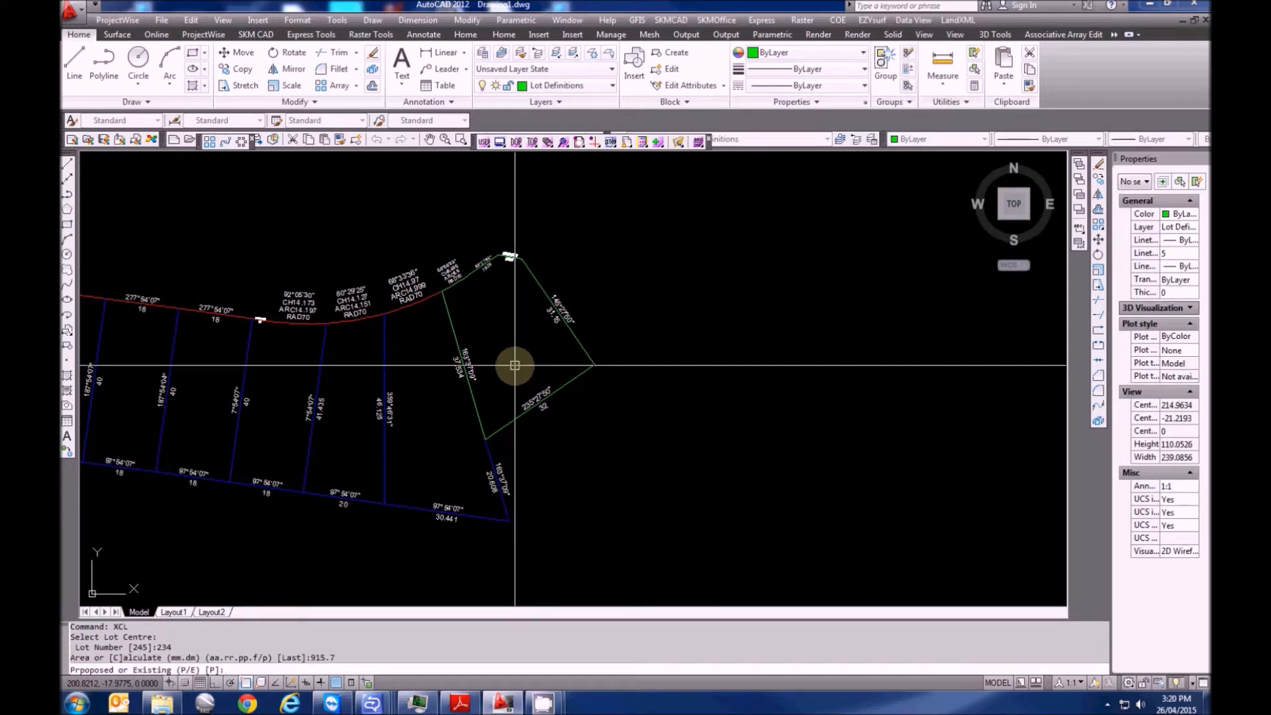
pyautogui.write('P')
pyautogui.press('Return')
pyautogui.press('Return')
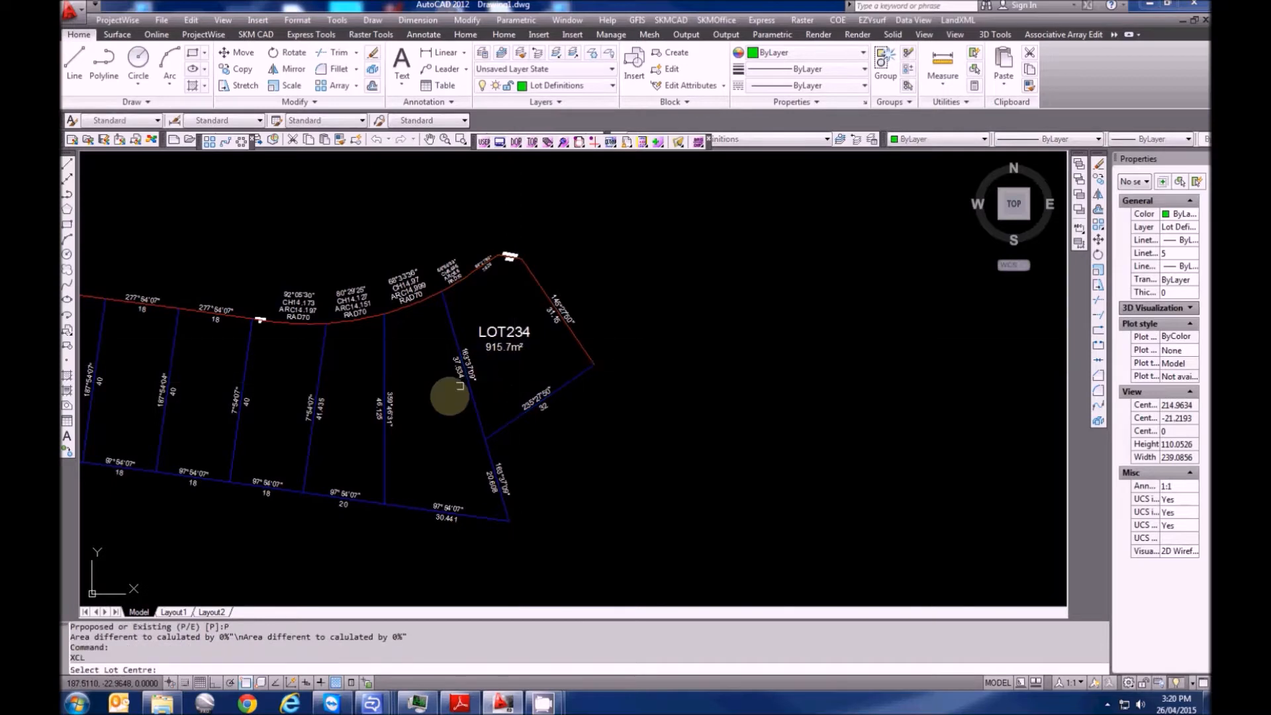
# Label the next lot west as proposed LOT235 with a 1124 m² area
pyautogui.click(433, 415)
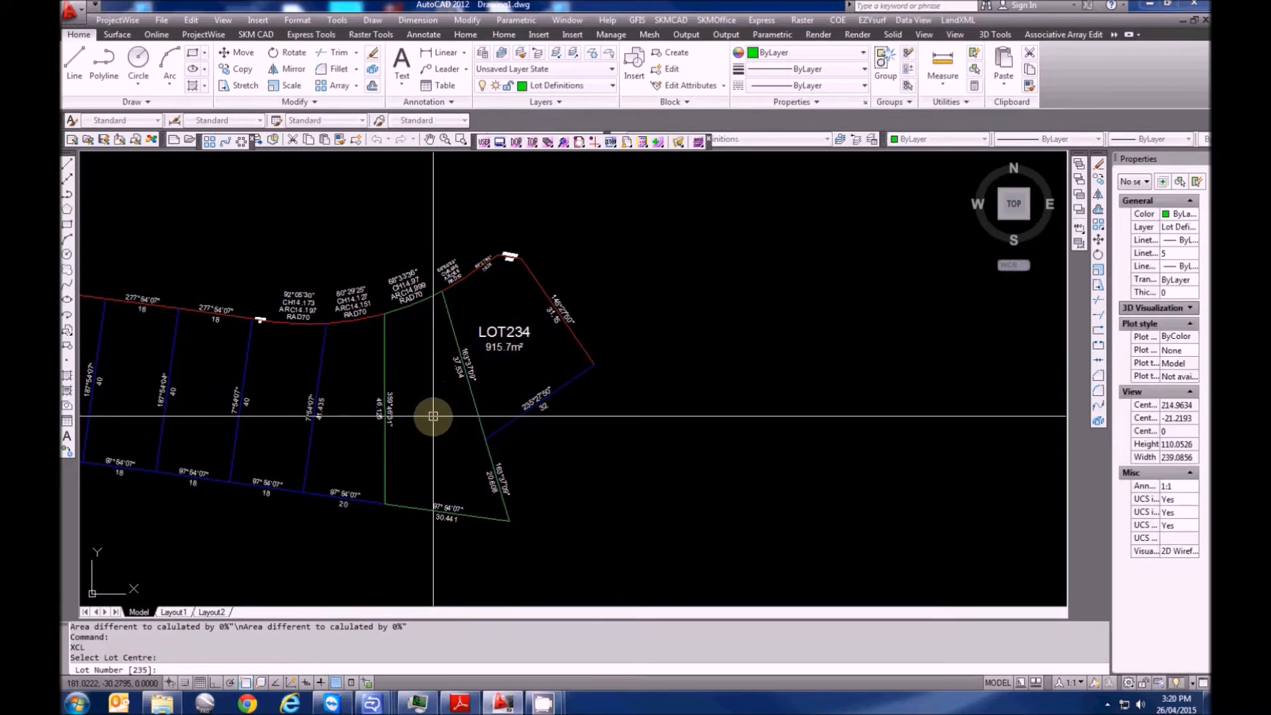
pyautogui.press('Return')
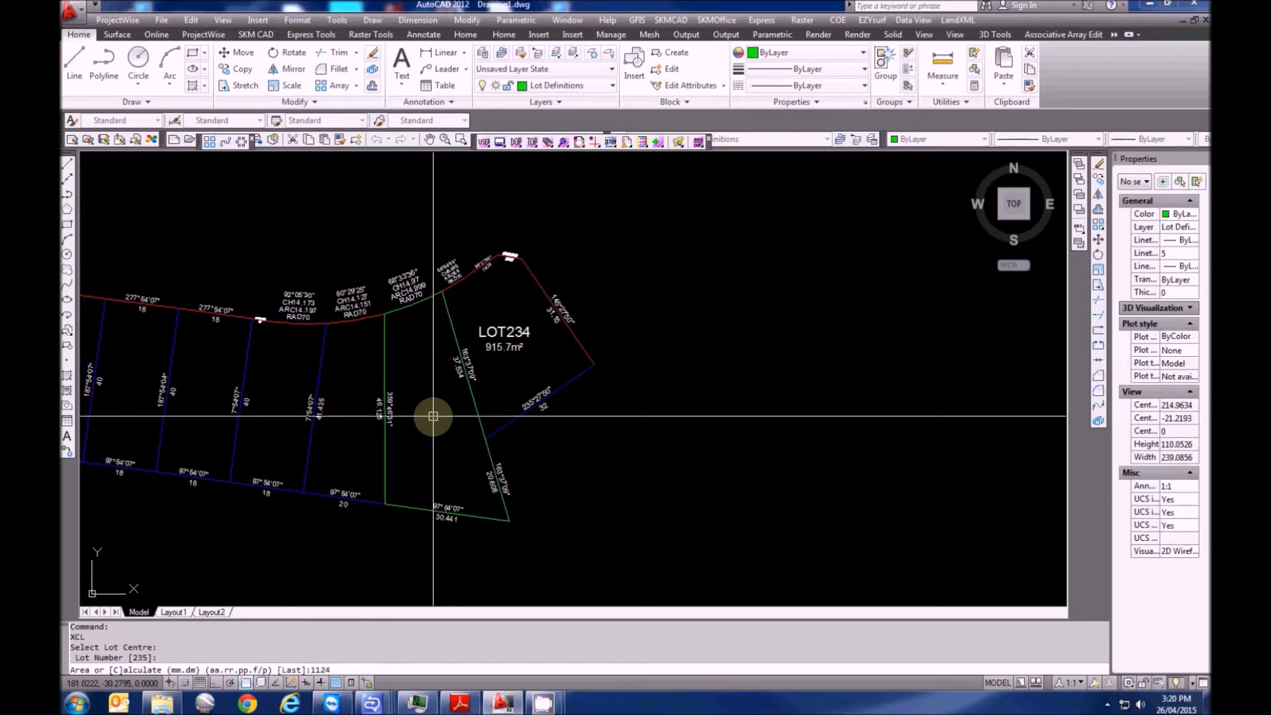
pyautogui.press('Return')
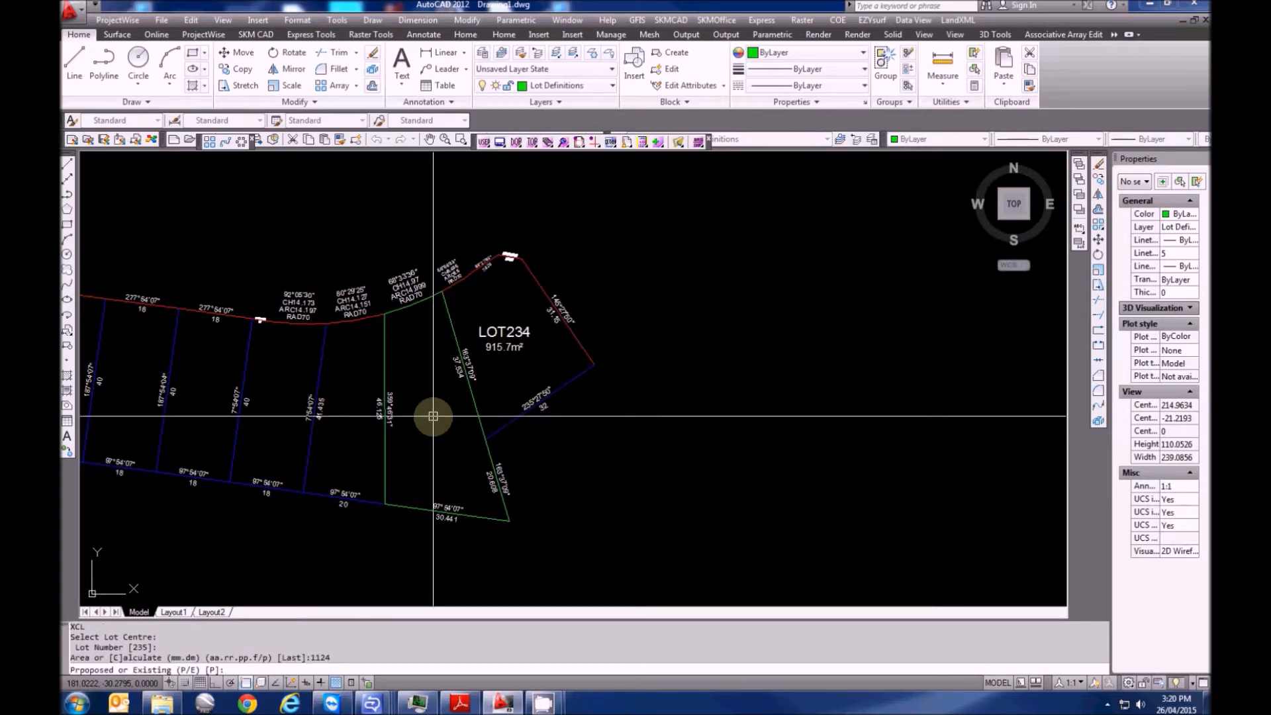
pyautogui.press('Return')
pyautogui.press('Return')
pyautogui.click(349, 417)
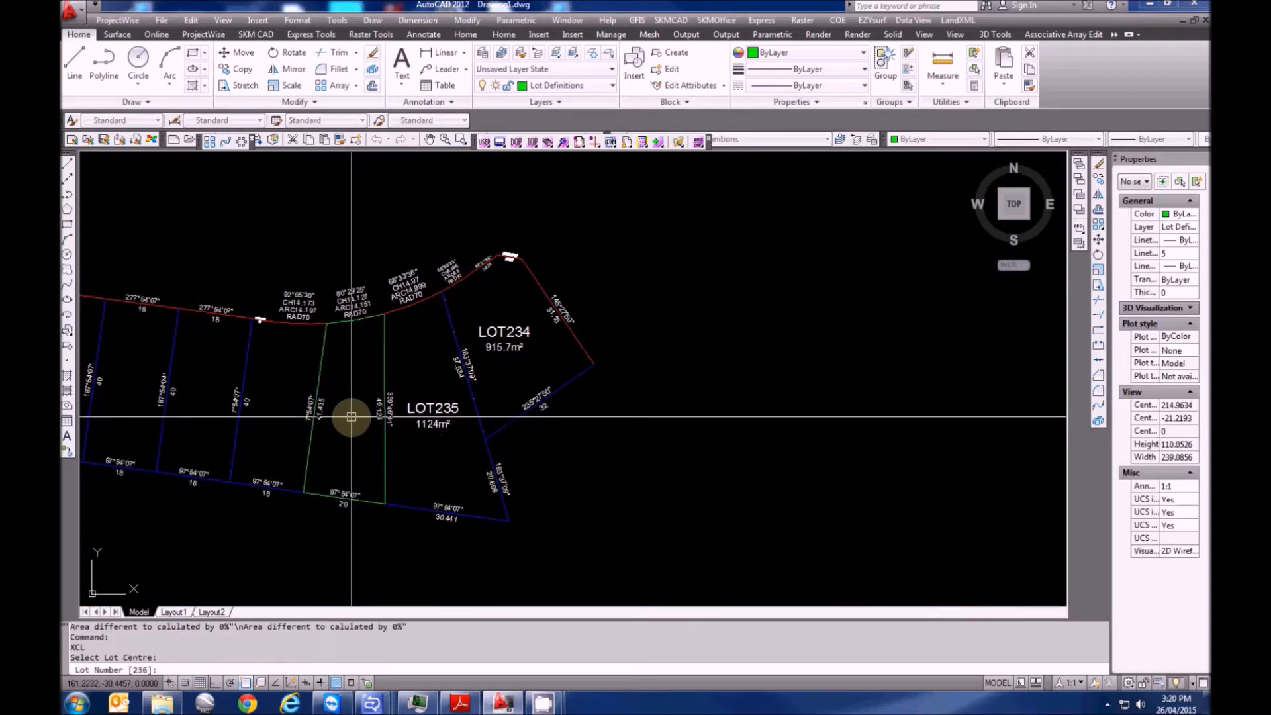
# Label LOT236 at 732.5 m² and LOT237 at 726.7 m² as proposed lots
pyautogui.press('Return')
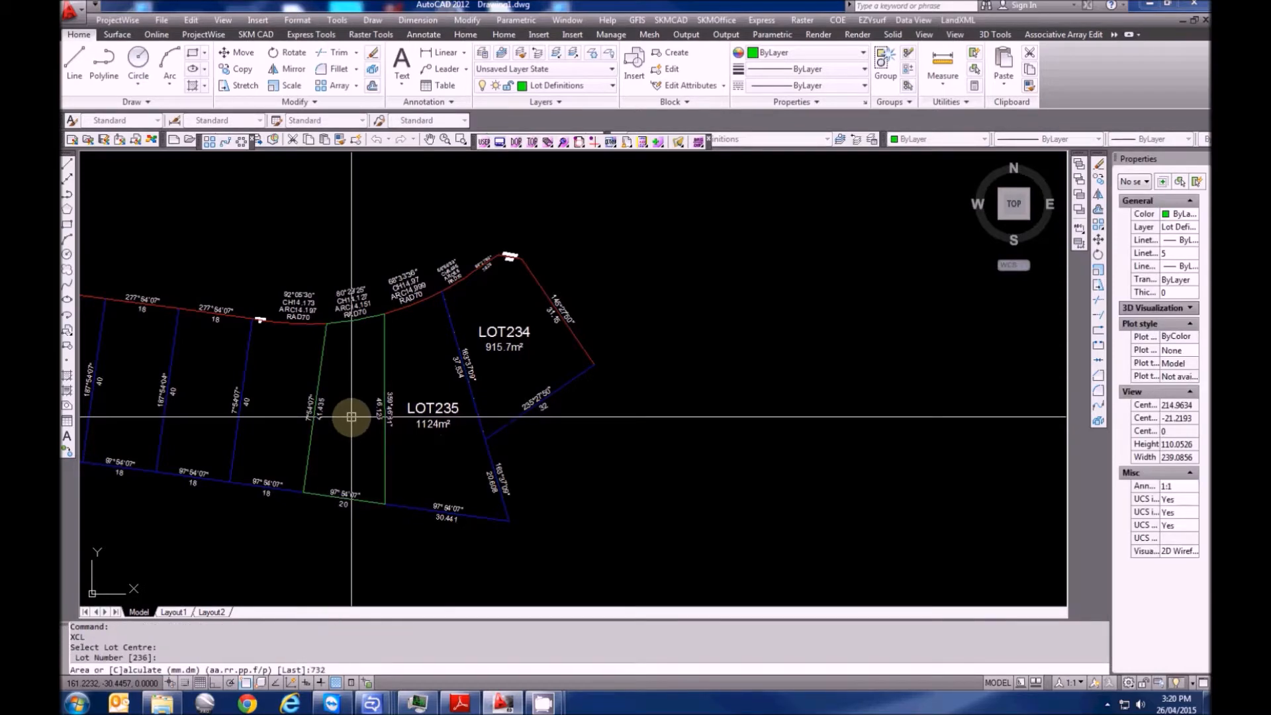
pyautogui.press('Return')
pyautogui.press('Return')
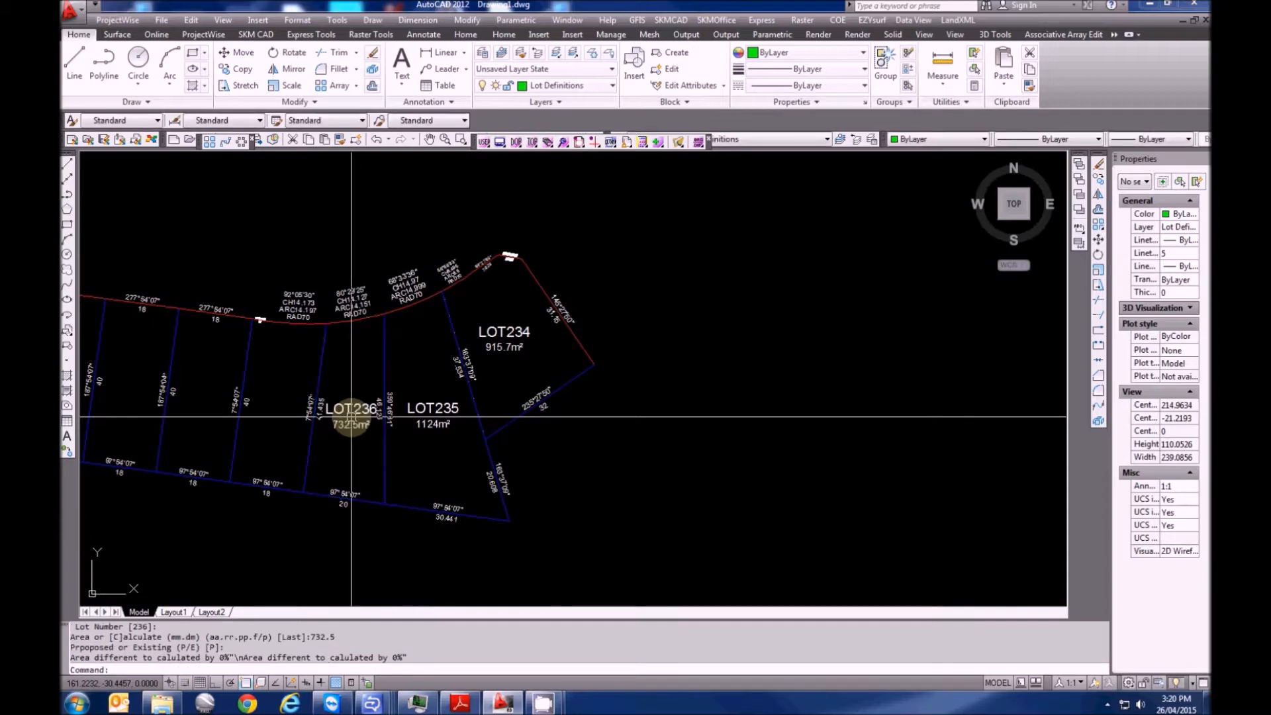
pyautogui.press('Return')
pyautogui.click(279, 404)
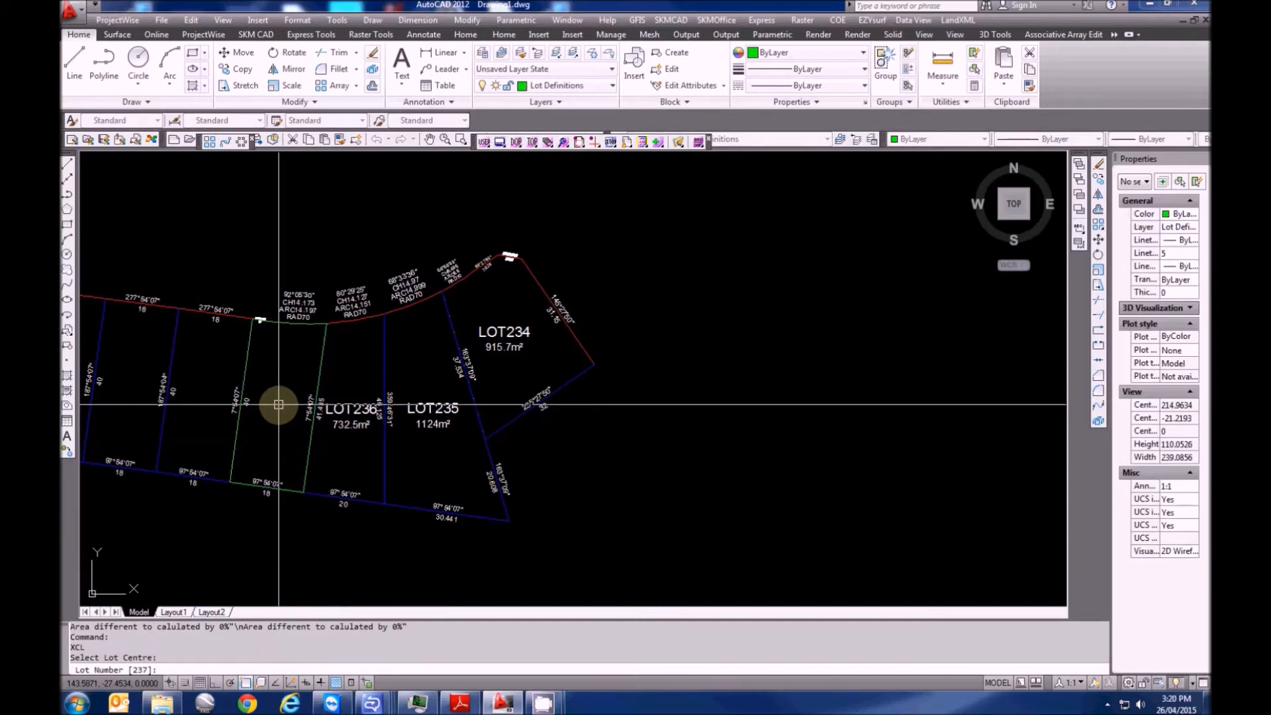
pyautogui.press('Return')
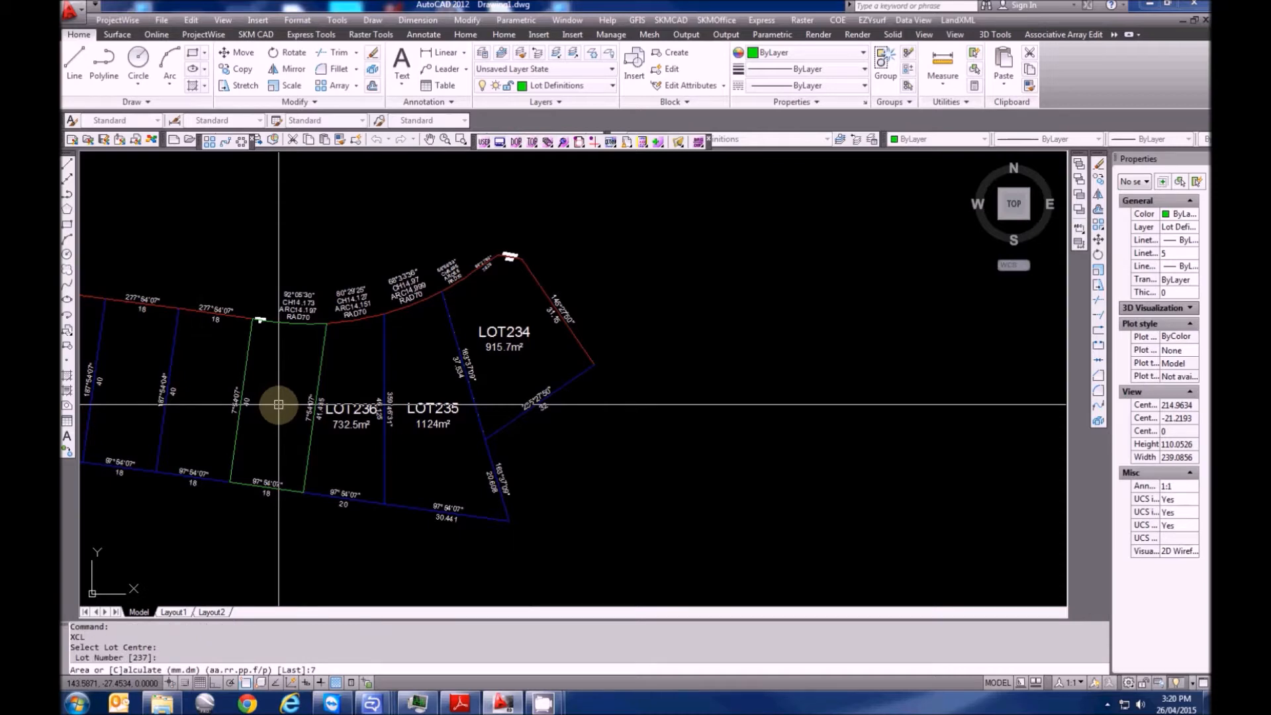
pyautogui.write('726.7')
pyautogui.press('Return')
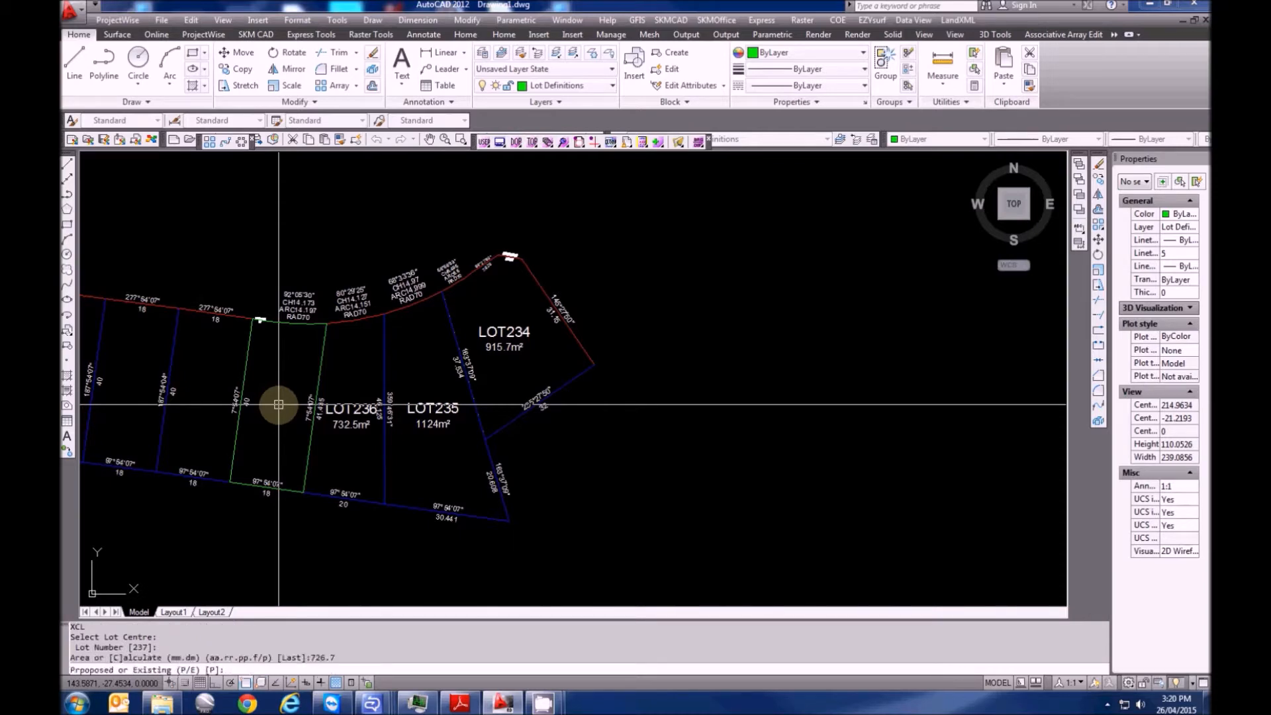
pyautogui.press('Return')
# Label LOT238 and LOT239 as proposed lots of 720 m² each
pyautogui.moveTo(278, 414); pyautogui.dragTo(407, 442, button='middle')
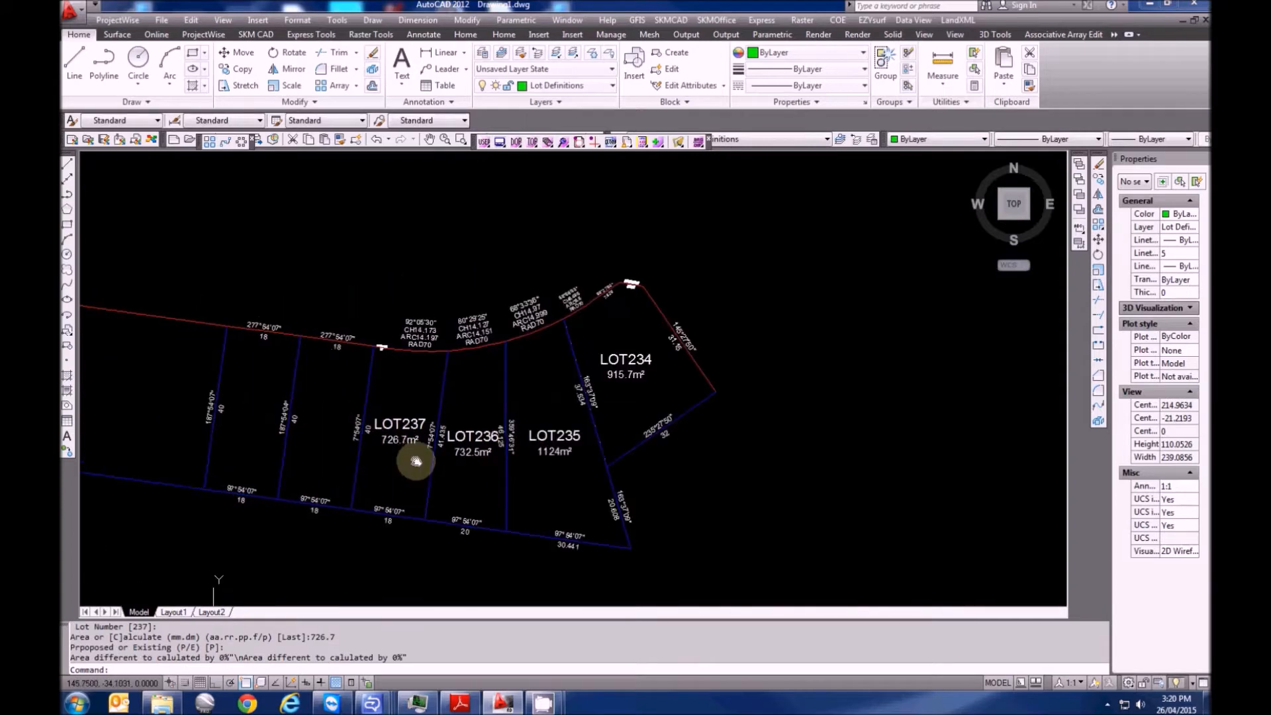
pyautogui.click(336, 429)
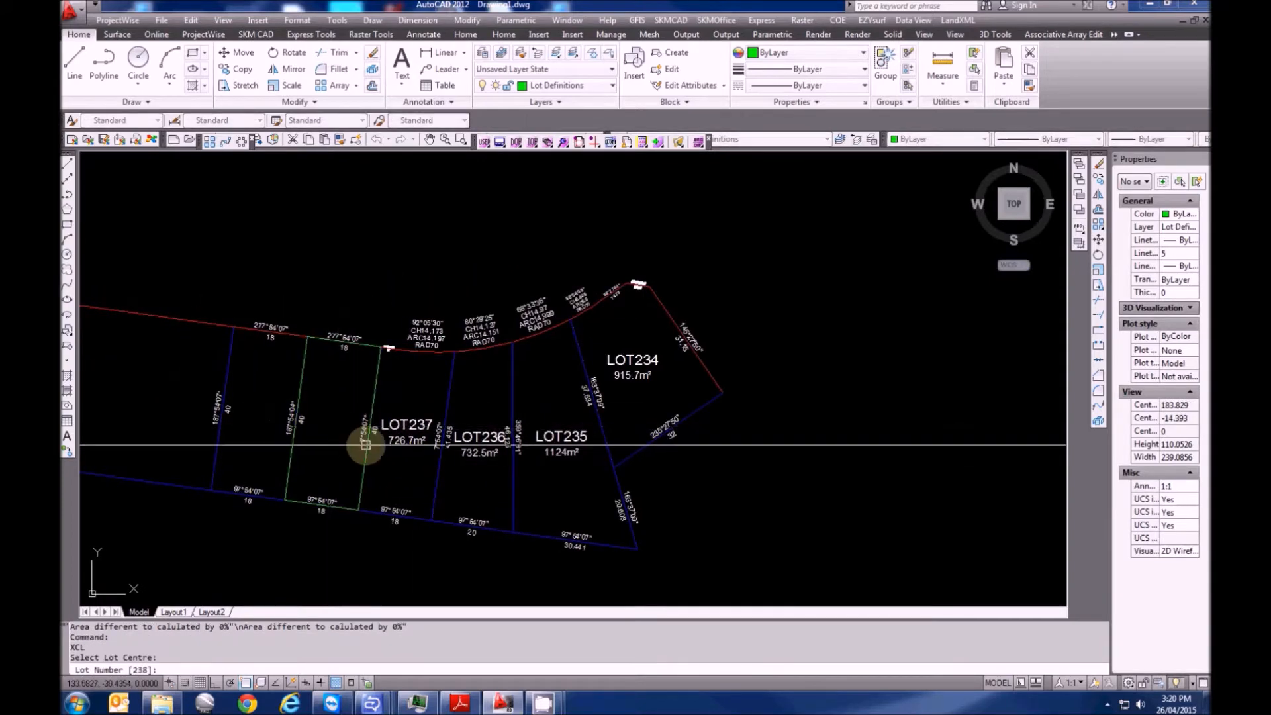
pyautogui.press('Return')
pyautogui.write('7')
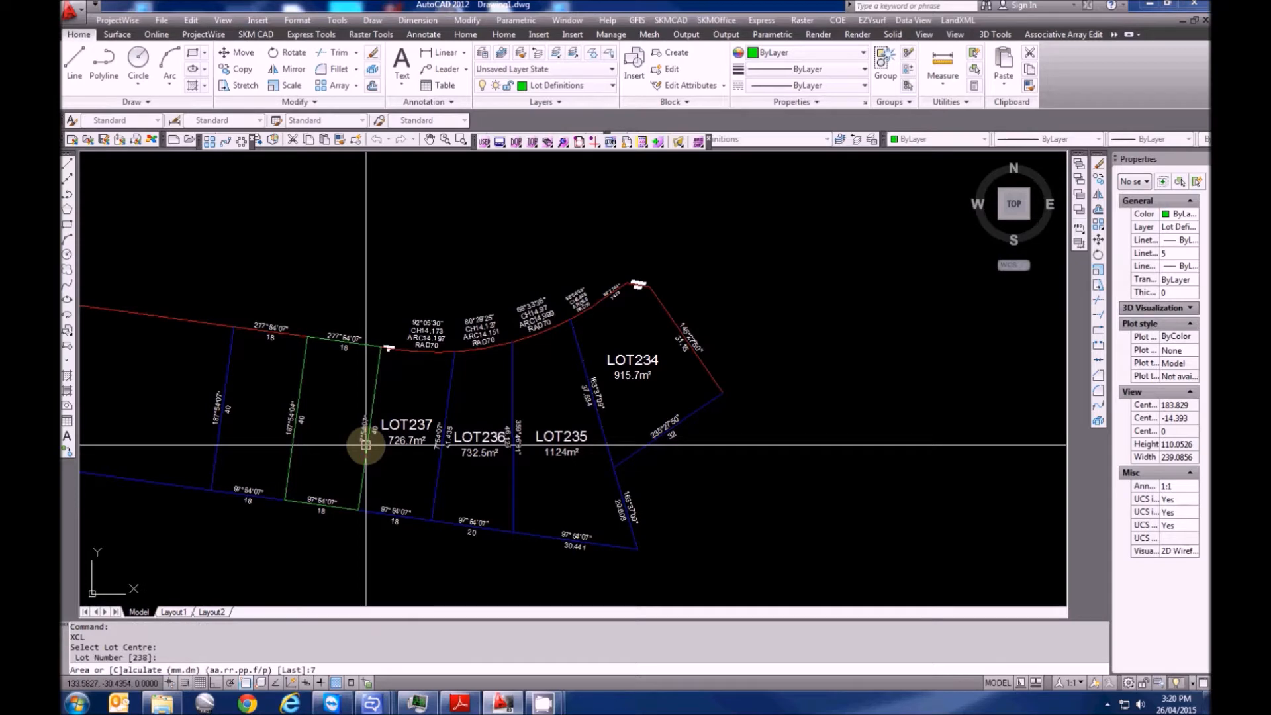
pyautogui.write('20')
pyautogui.press('Return')
pyautogui.press('Return')
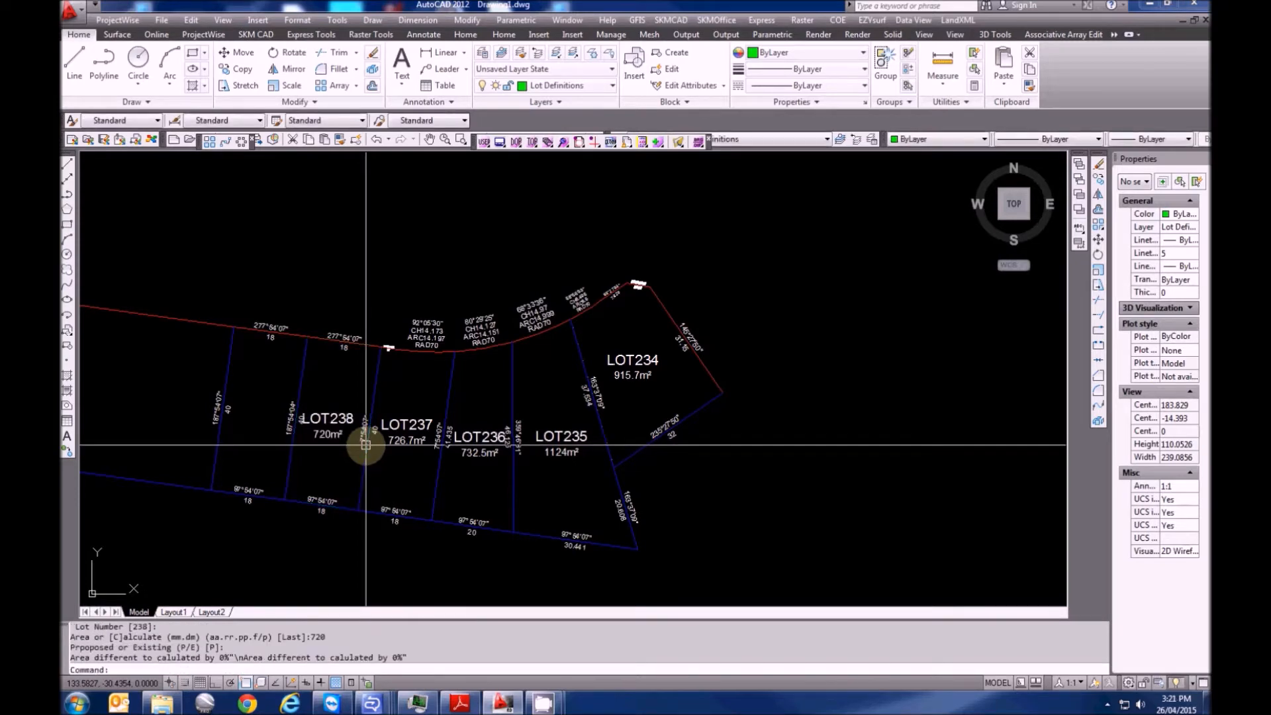
pyautogui.press('Return')
pyautogui.click(258, 416)
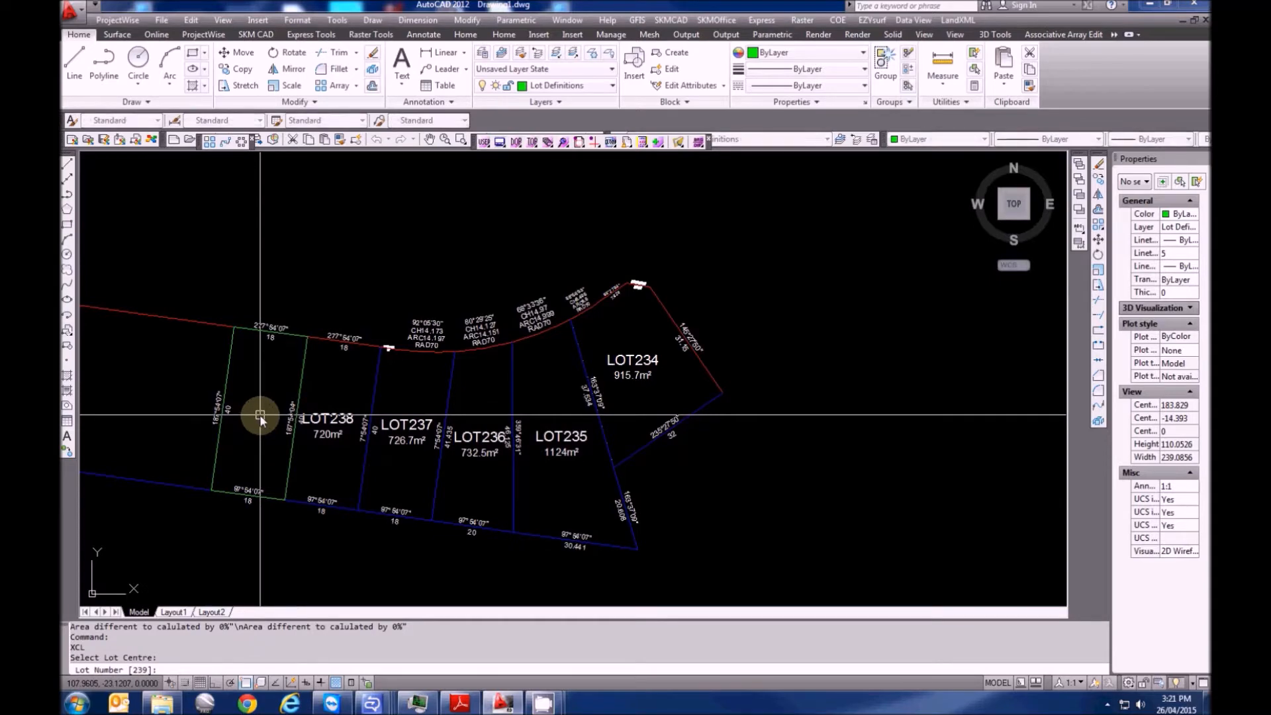
pyautogui.press('Return')
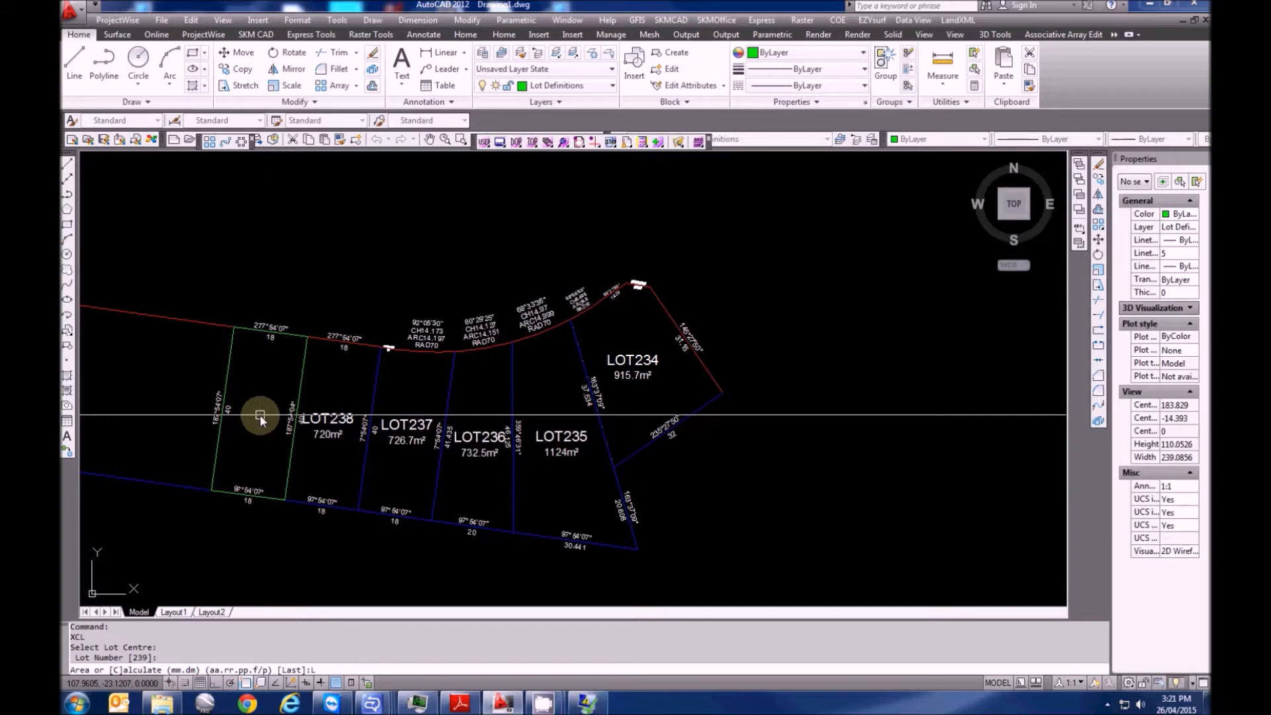
pyautogui.write('L')
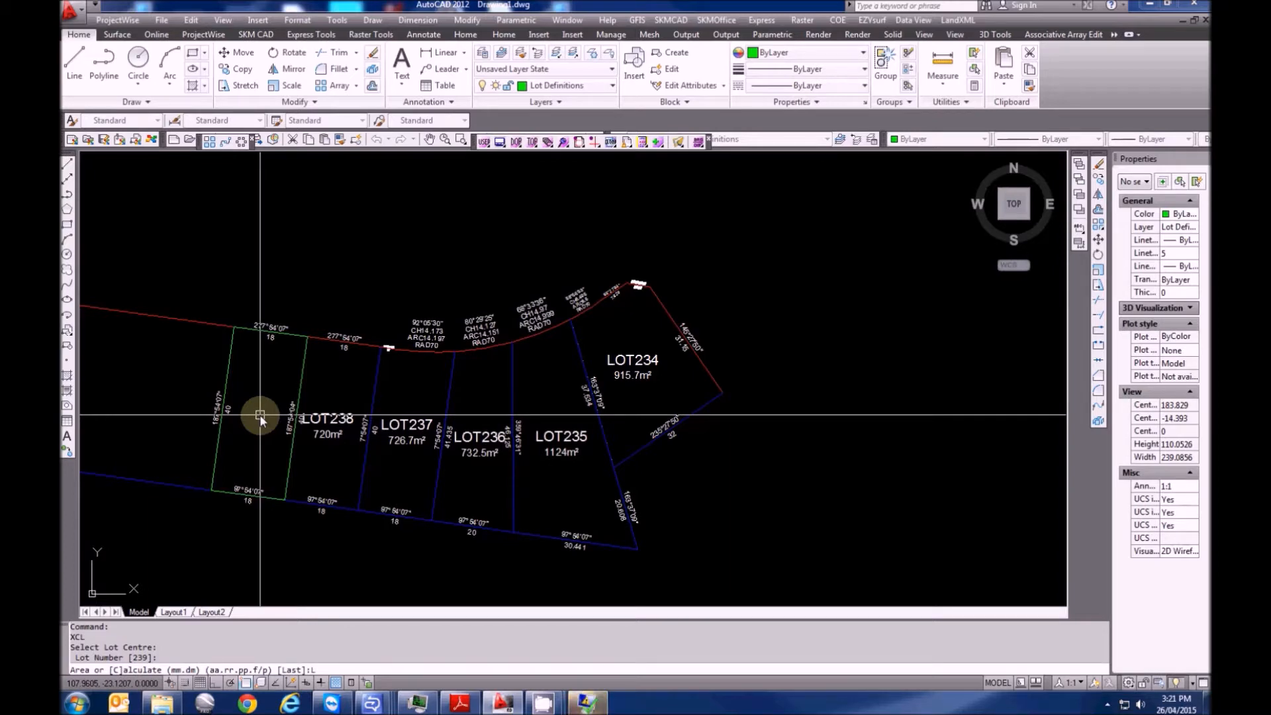
pyautogui.press('Return')
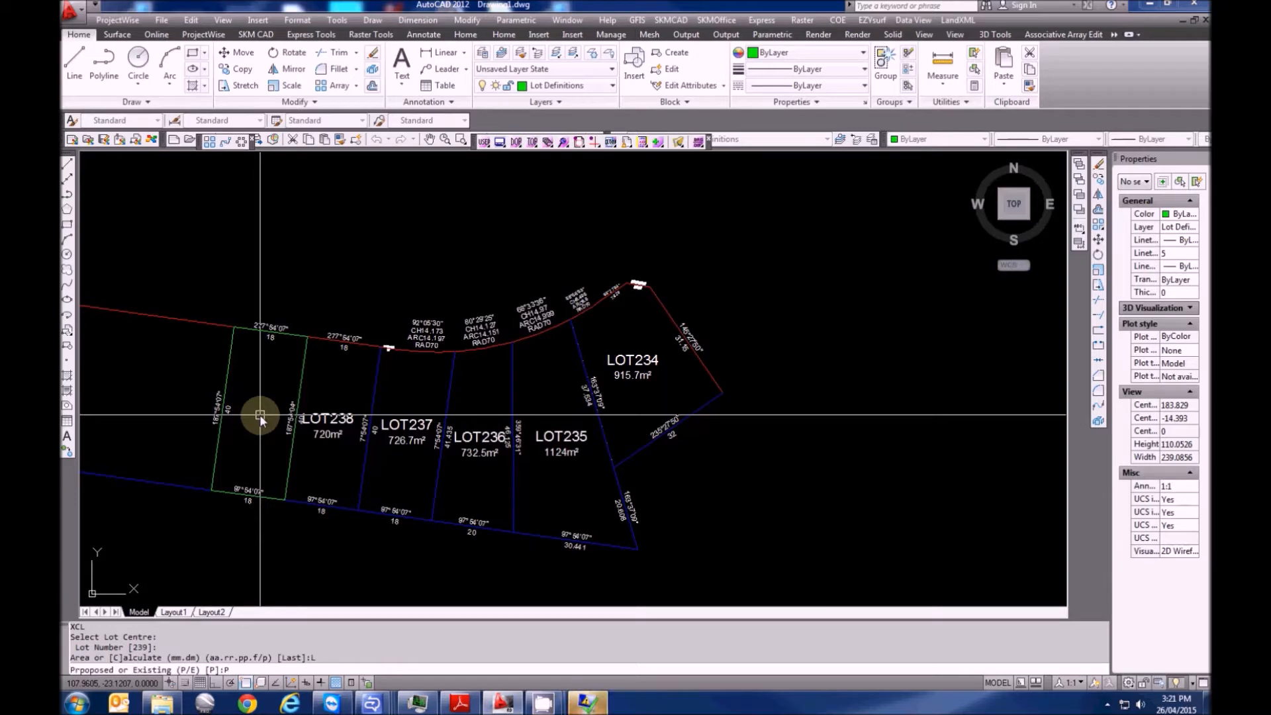
pyautogui.write('P')
pyautogui.press('Return')
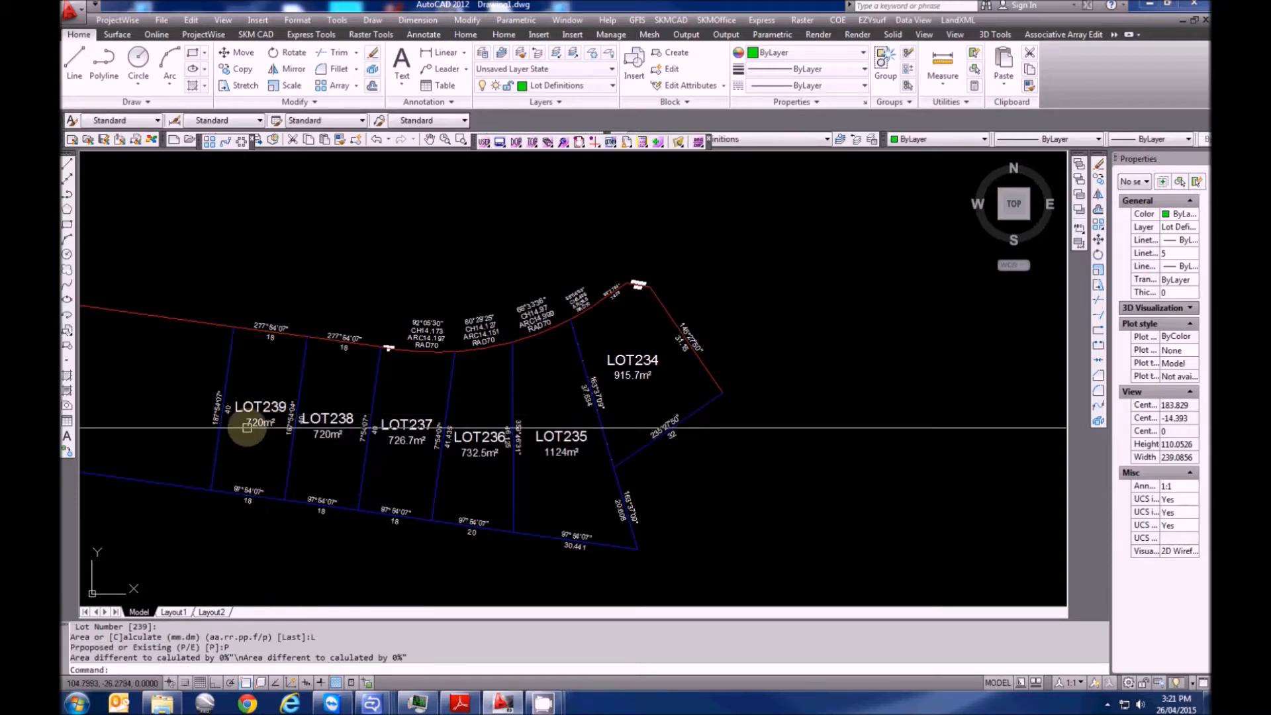
pyautogui.moveTo(272, 440)
pyautogui.mouseDown(button='middle')
pyautogui.moveTo(295, 460)
pyautogui.moveTo(440, 451)
pyautogui.mouseUp(button='middle')
# Zoom out to check PT244, then close in on the road frontage labels above LOT239 and LOT238
pyautogui.scroll(-2, 315, 472)
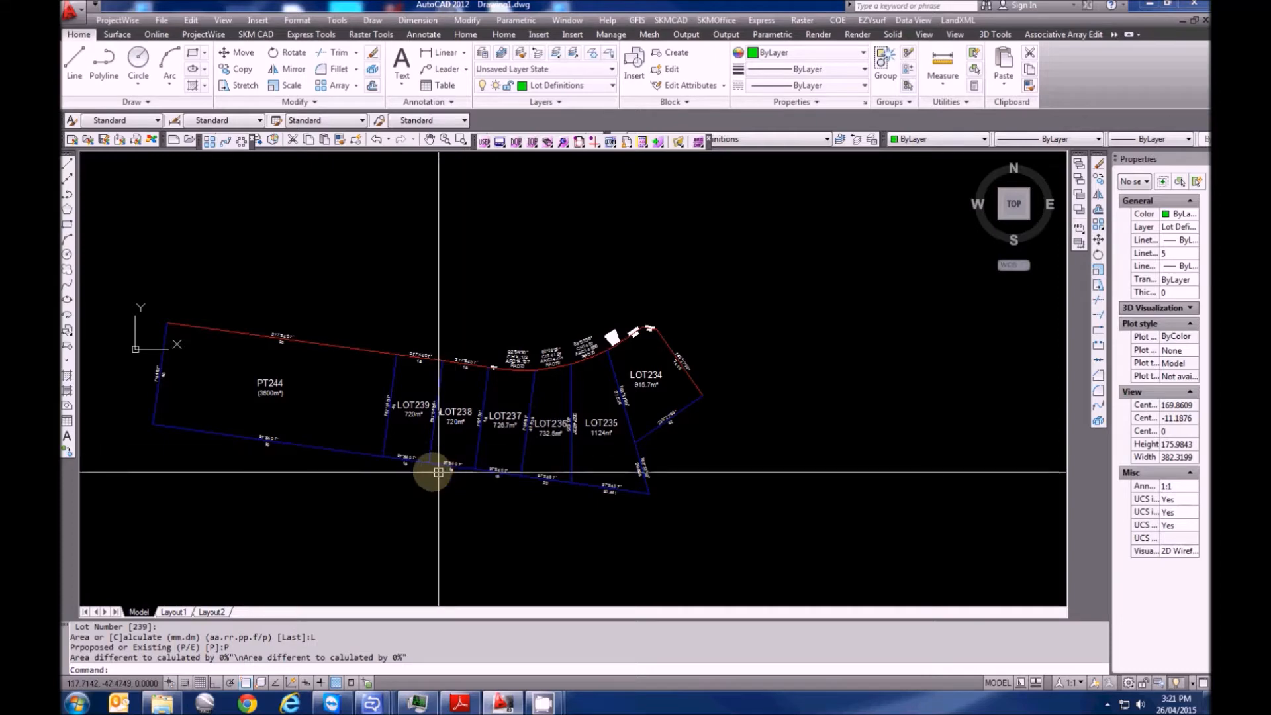
pyautogui.scroll(10, 320, 448)
pyautogui.scroll(-2, 298, 354)
pyautogui.press('Escape')
pyautogui.press('Escape')
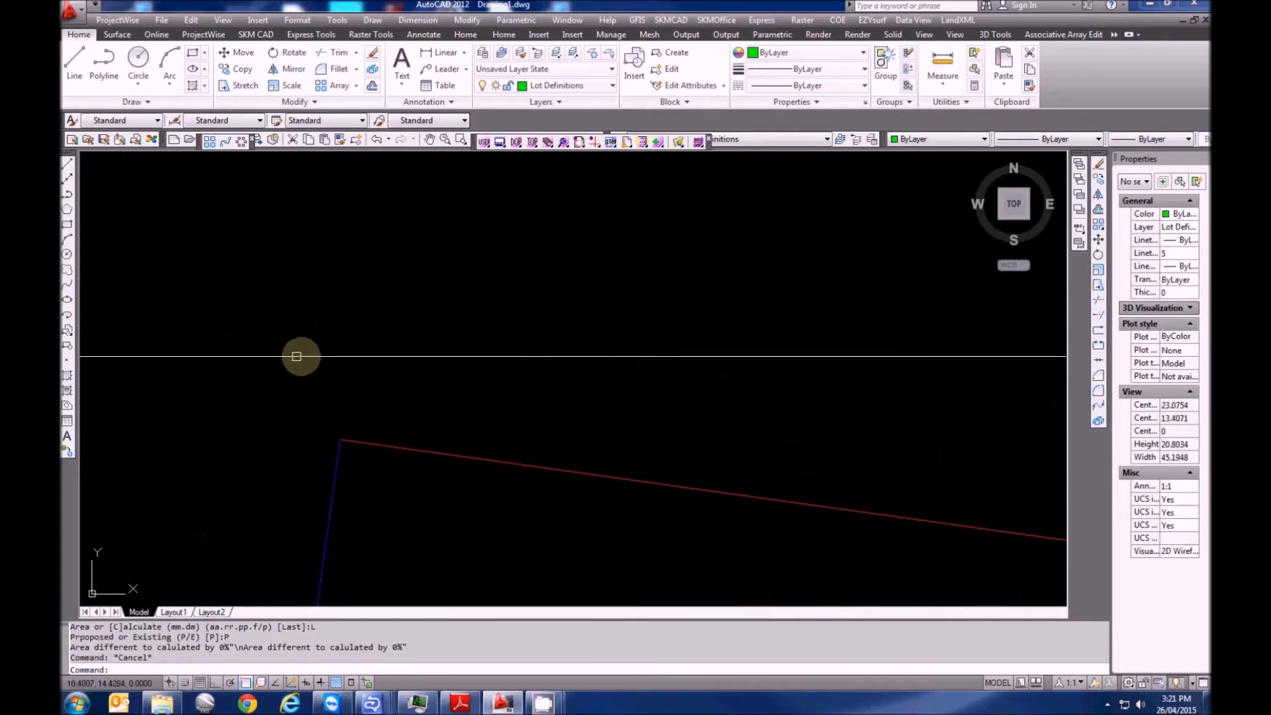
pyautogui.scroll(-2, 826, 440)
pyautogui.scroll(-4, 826, 441)
pyautogui.moveTo(825, 441); pyautogui.dragTo(335, 371, button='middle')
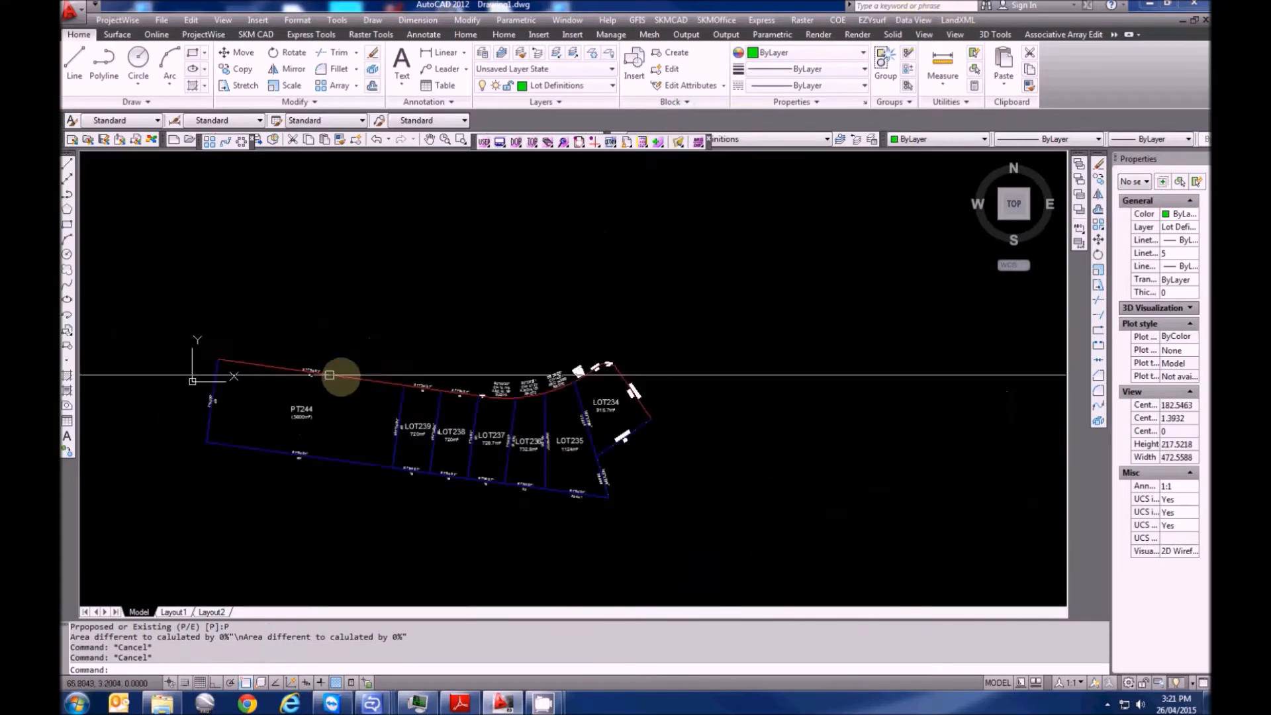
pyautogui.scroll(2, 440, 392)
pyautogui.scroll(6, 363, 364)
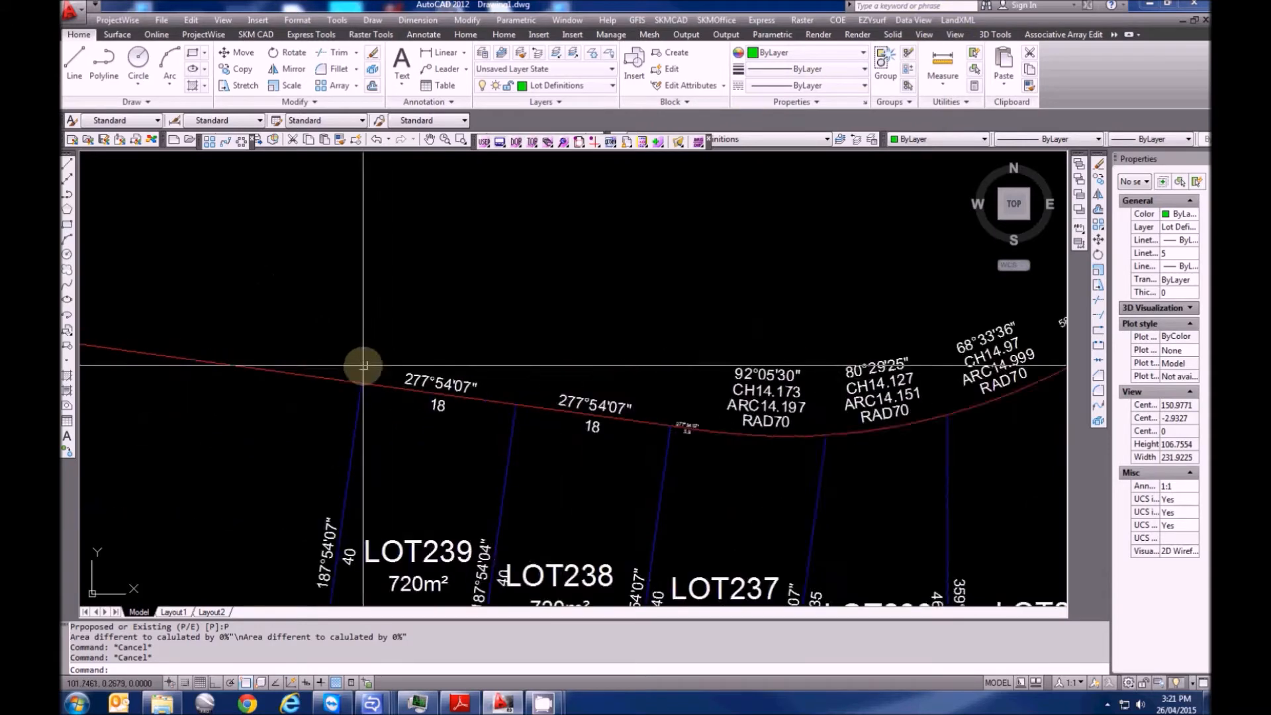
# Start a reference mark at the road corner above LOT239 with SSM as the mark type
pyautogui.click(958, 19)
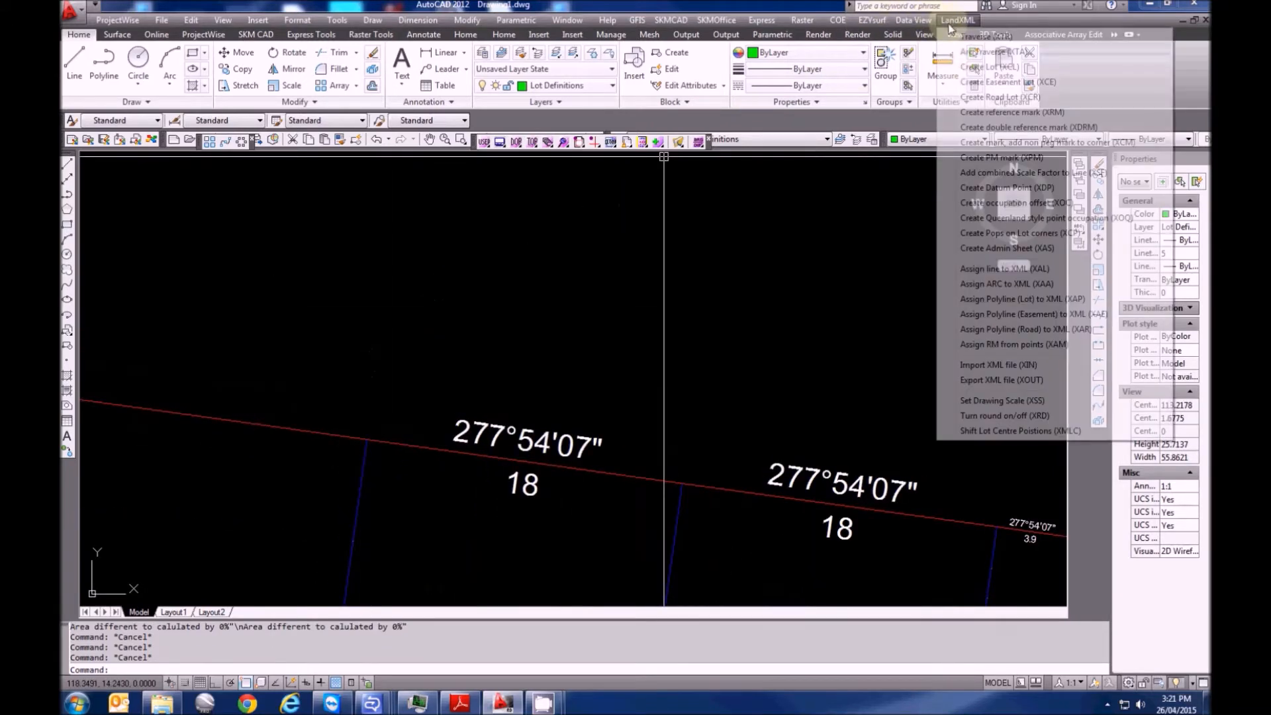
pyautogui.click(1001, 112)
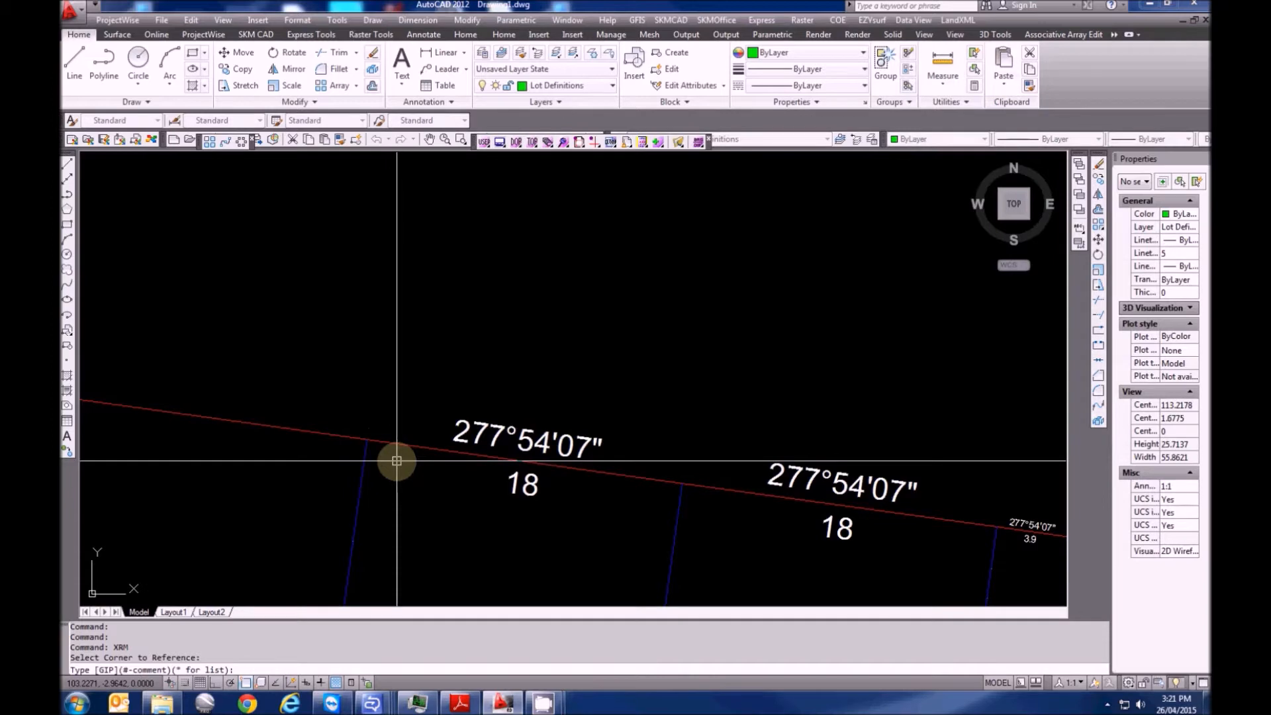
pyautogui.write('*')
pyautogui.press('Return')
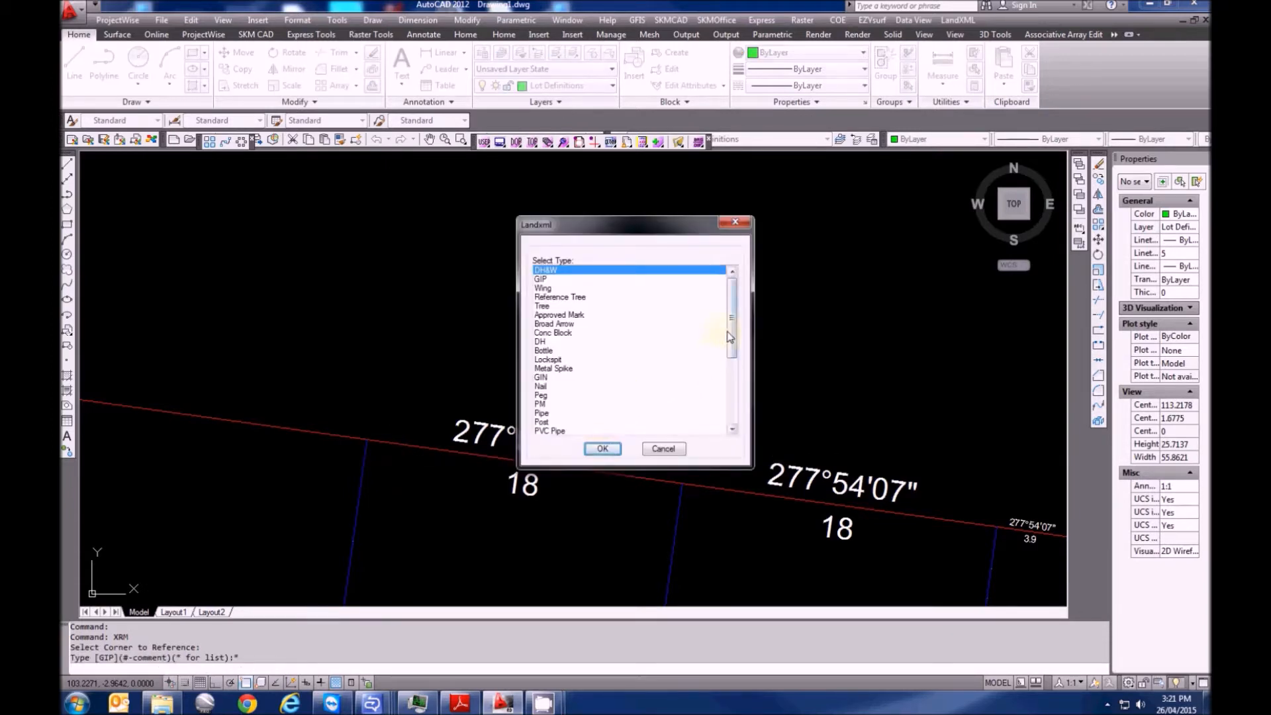
pyautogui.scroll(-4, 731, 334)
pyautogui.click(550, 377)
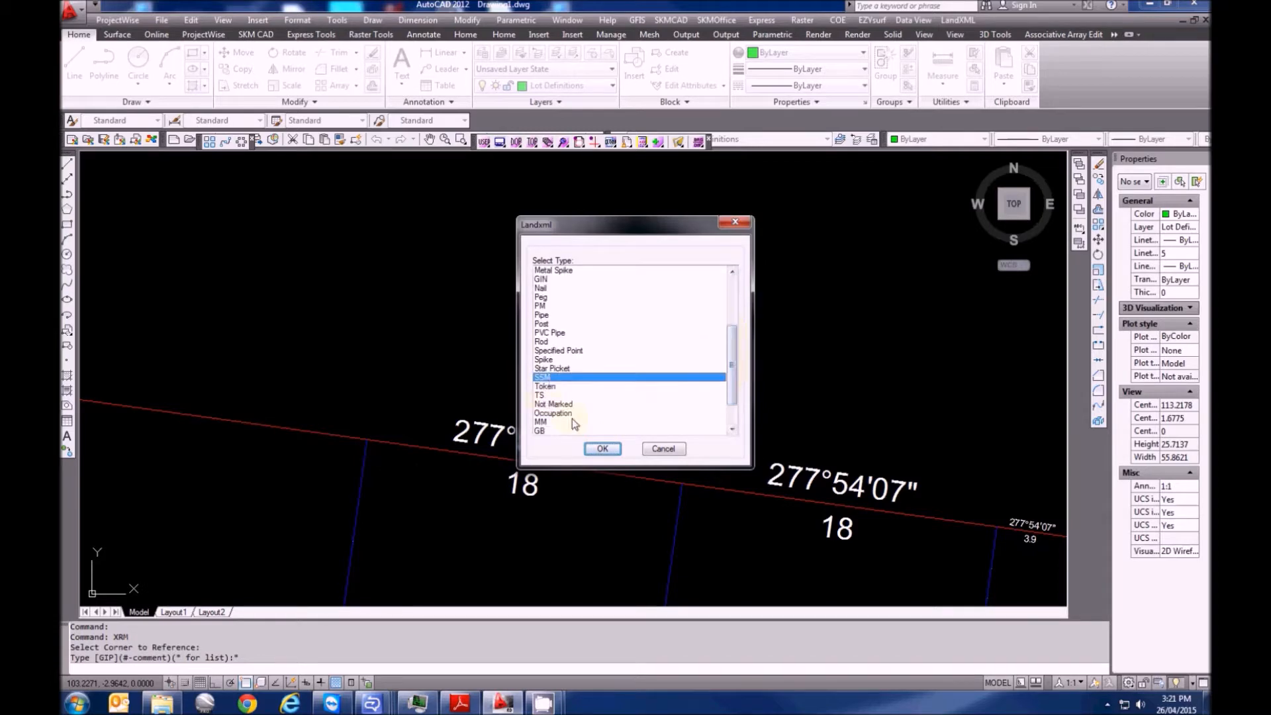
pyautogui.click(603, 449)
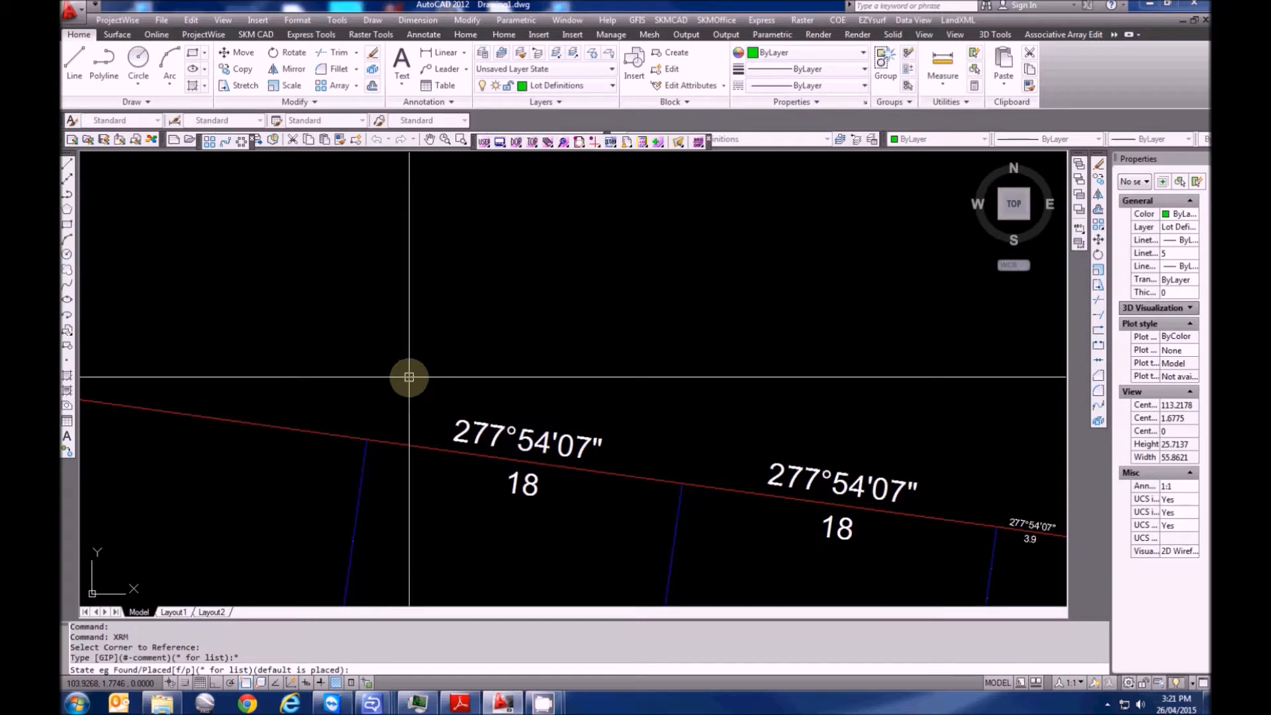
# Record the SSM mark as placed and tie it at bearing 249°44'45", distance 9.326
pyautogui.write('P')
pyautogui.press('Return')
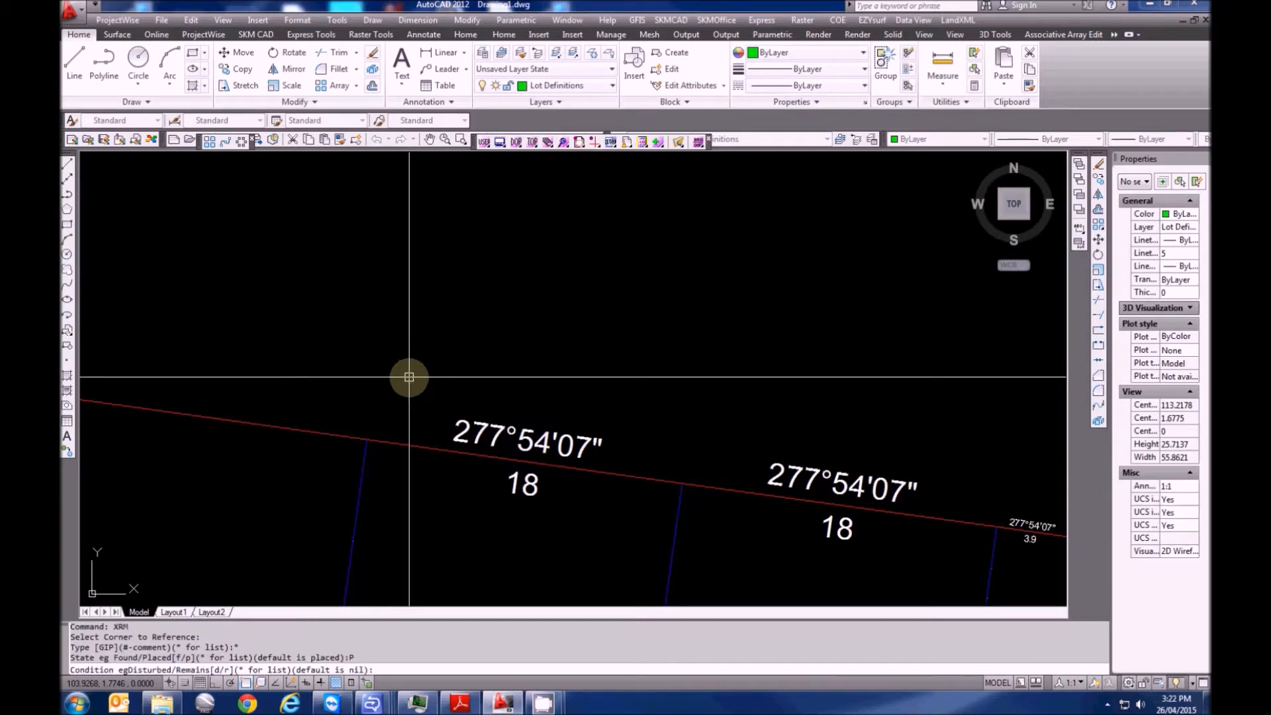
pyautogui.press('Return')
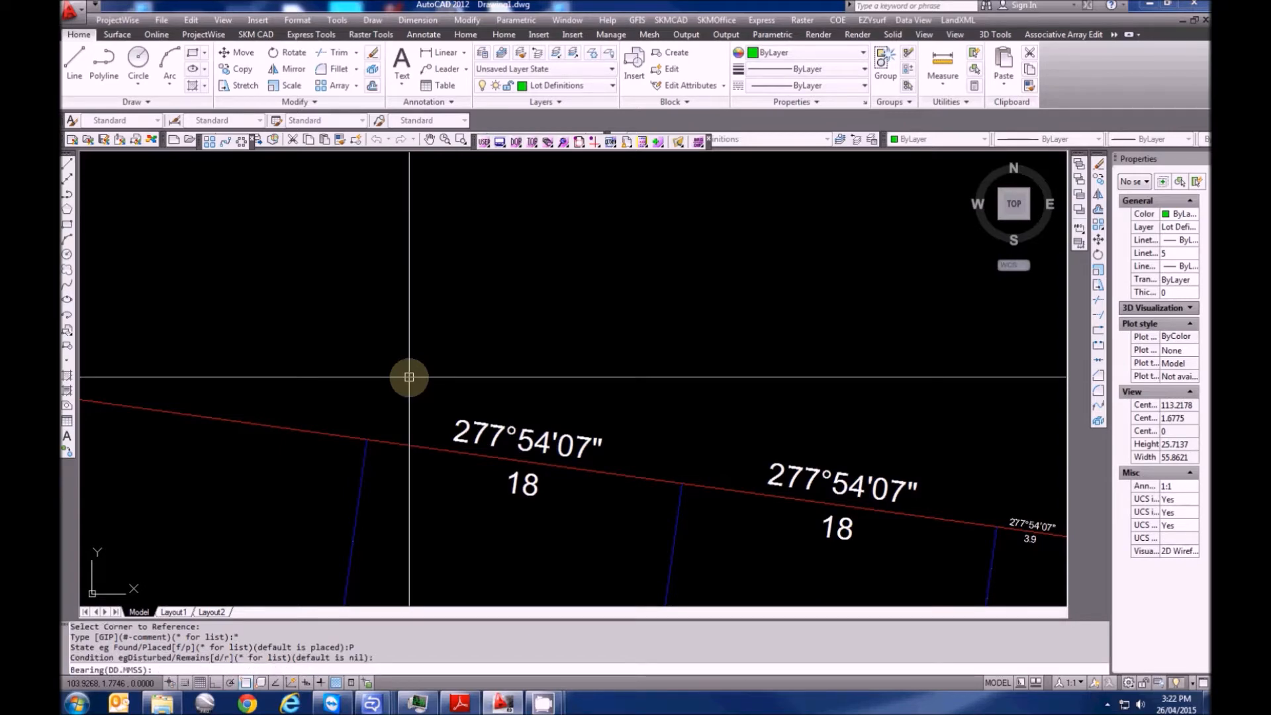
pyautogui.write('249.')
pyautogui.press('Return')
pyautogui.write('9.326')
pyautogui.press('Return')
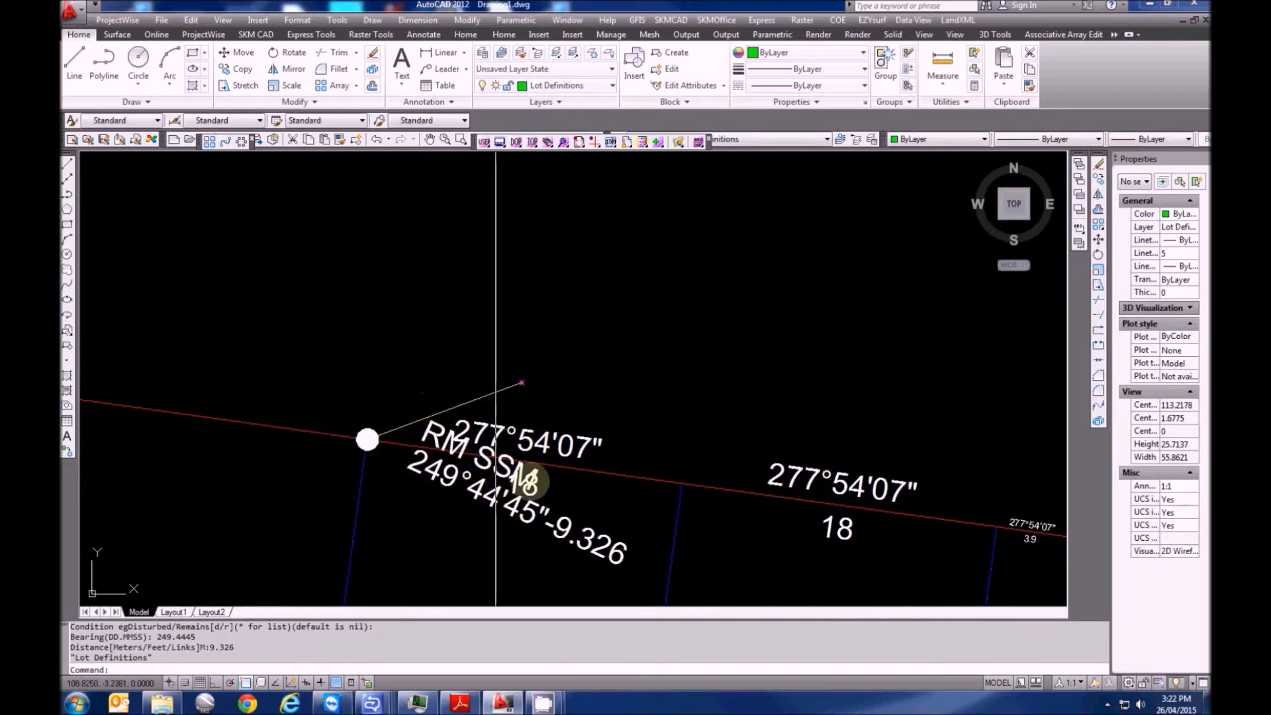
pyautogui.scroll(-2, 493, 504)
pyautogui.scroll(1, 341, 384)
pyautogui.scroll(-3, 500, 431)
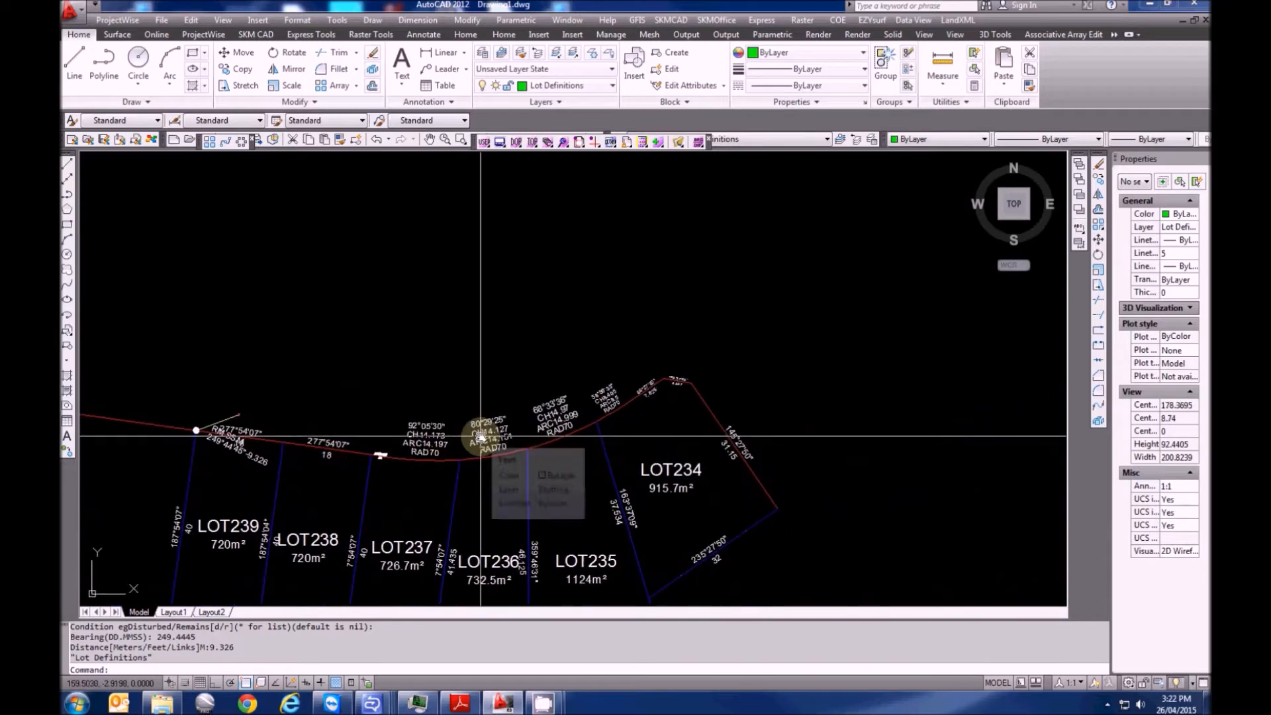
# Start a second placed SSM reference mark at the apex corner above LOT234 using XRM
pyautogui.moveTo(728, 356); pyautogui.dragTo(627, 434, button='middle')
pyautogui.scroll(8, 599, 448)
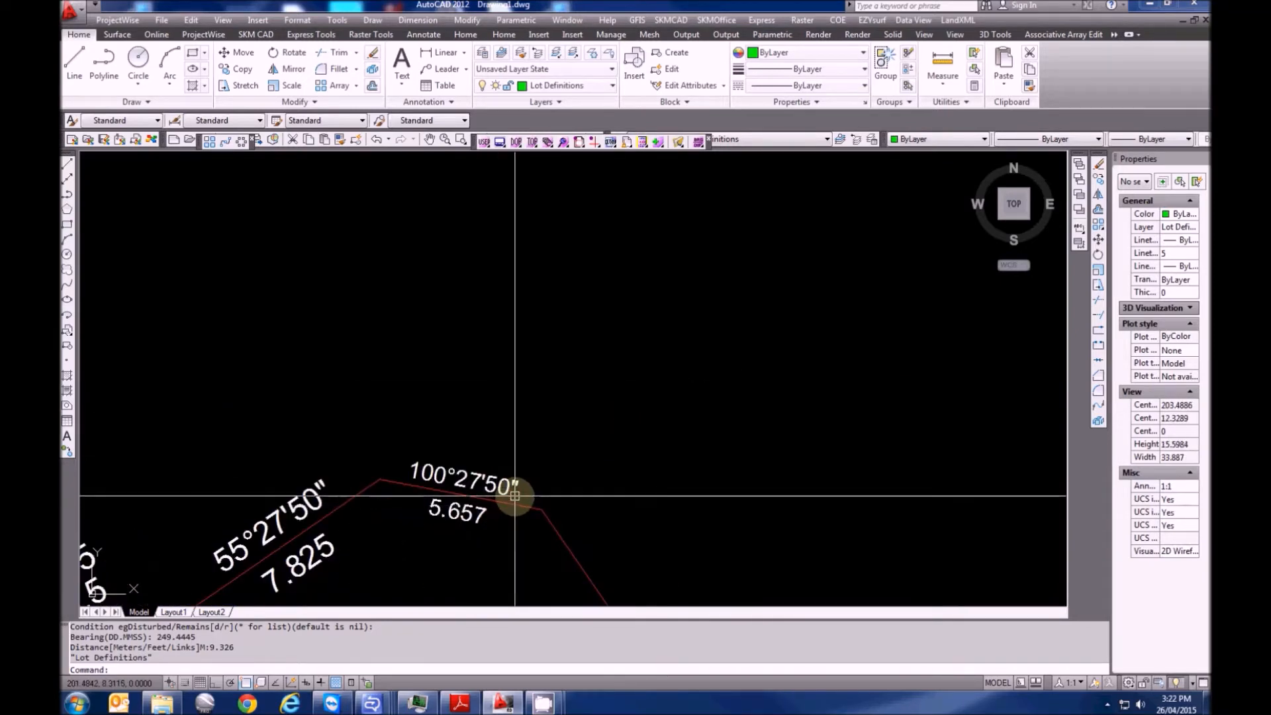
pyautogui.press('Escape')
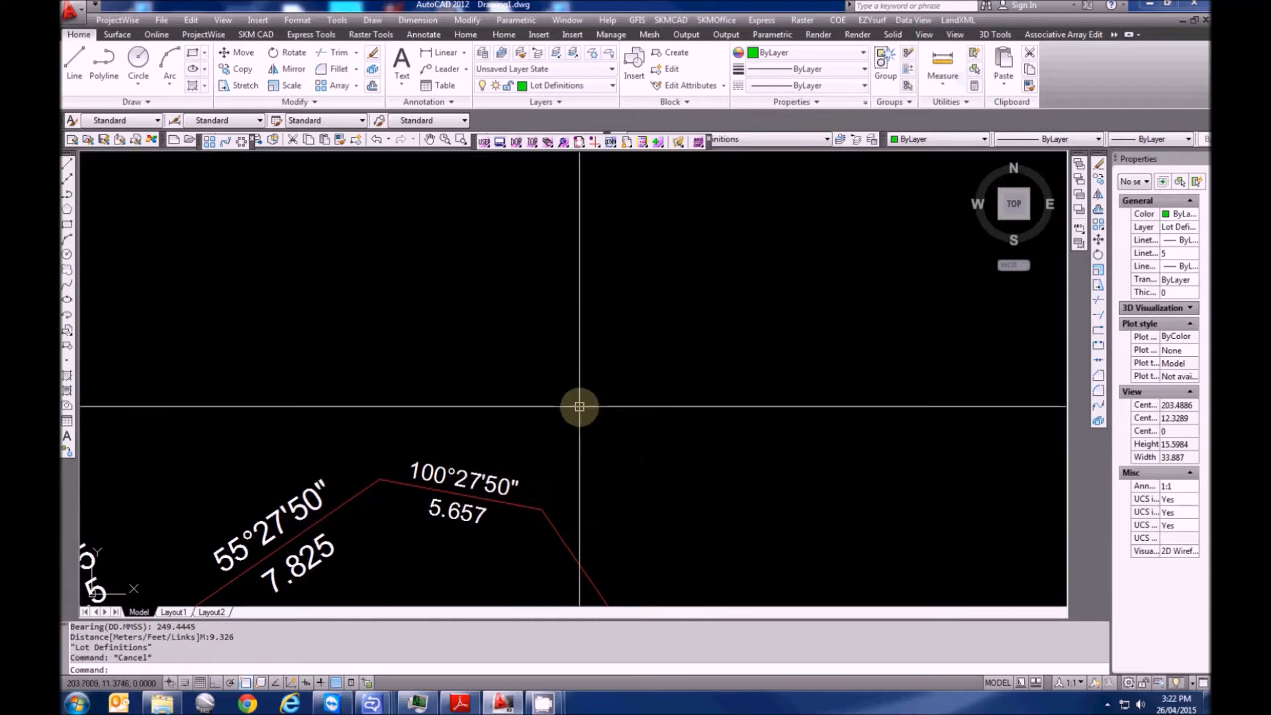
pyautogui.write('XRM')
pyautogui.press('Return')
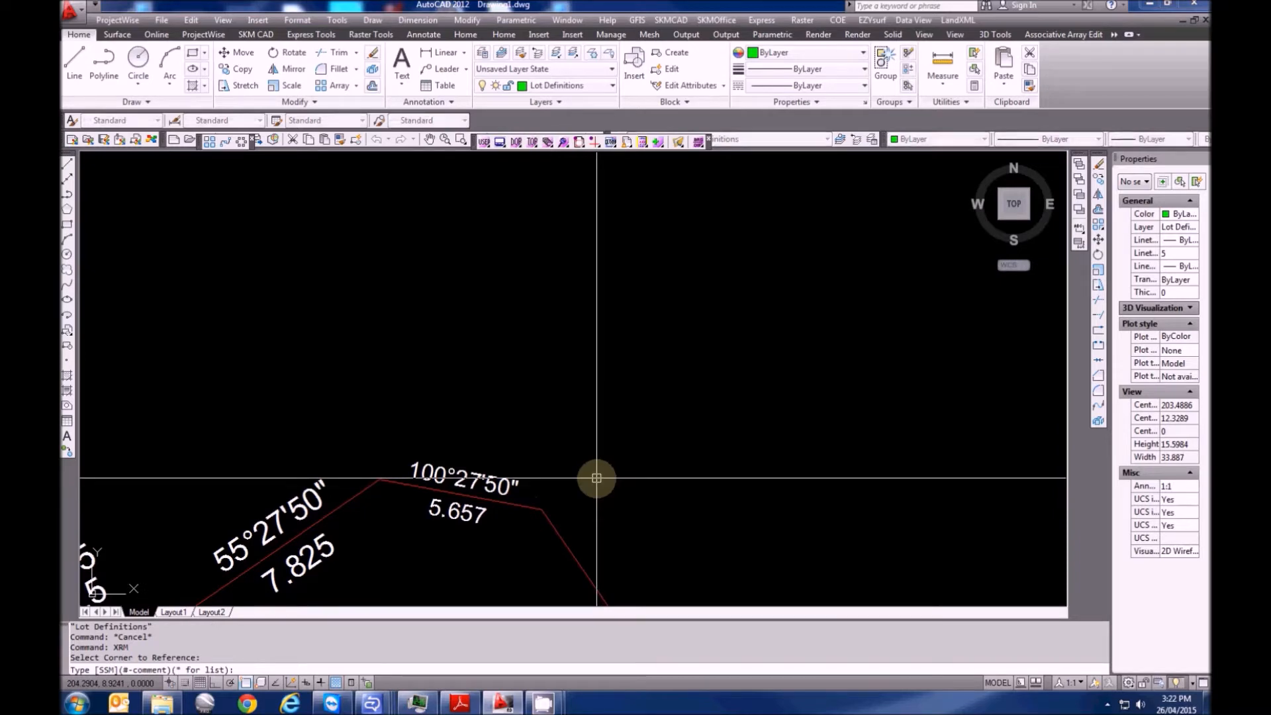
pyautogui.press('Return')
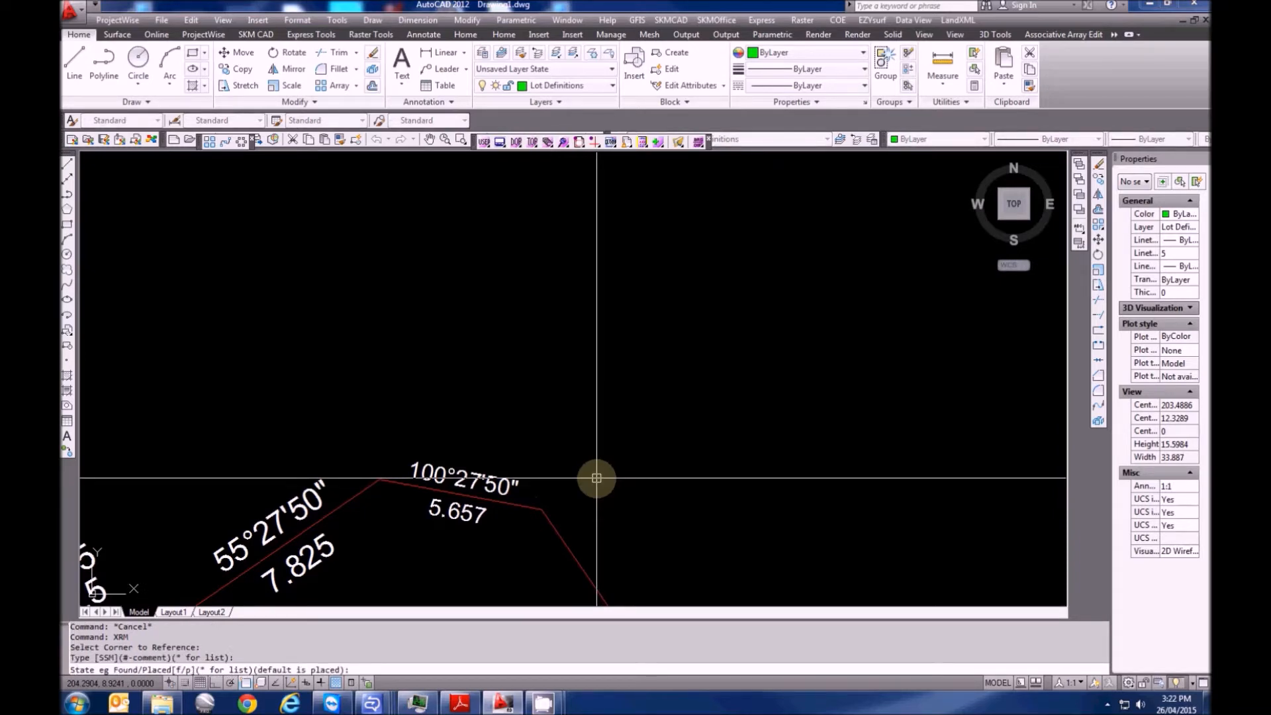
pyautogui.write('P')
pyautogui.press('Return')
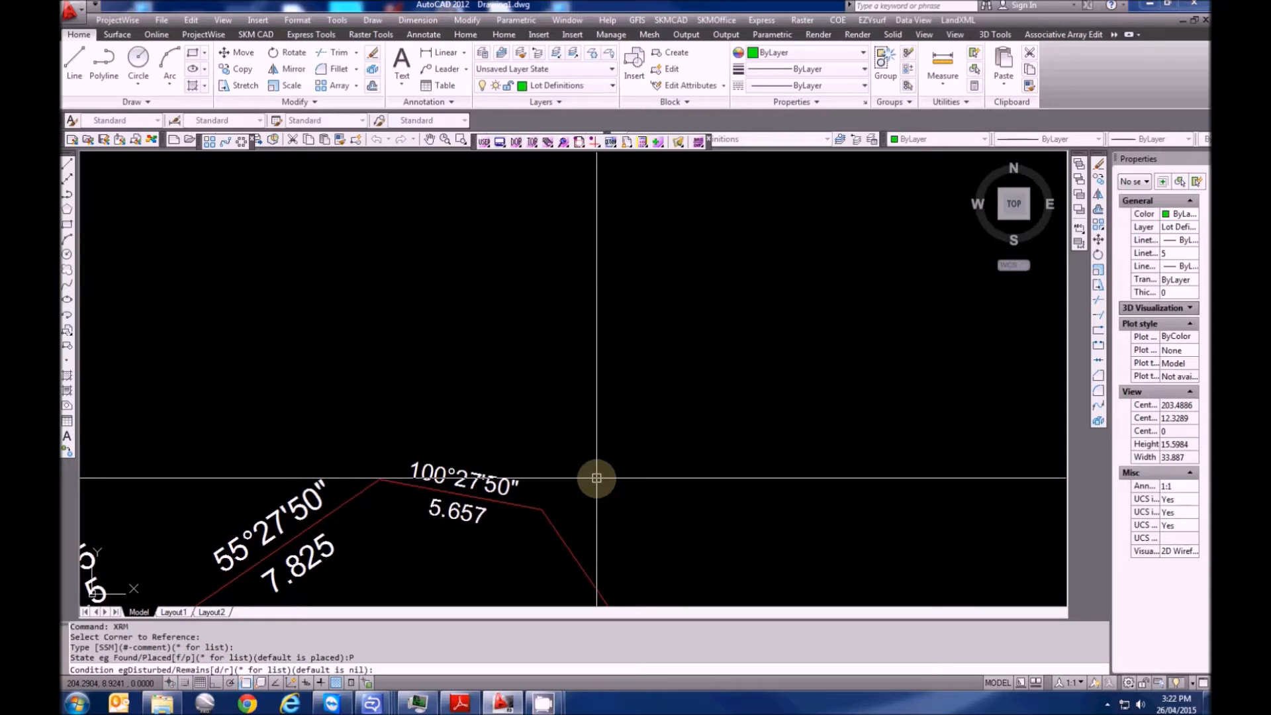
pyautogui.press('Return')
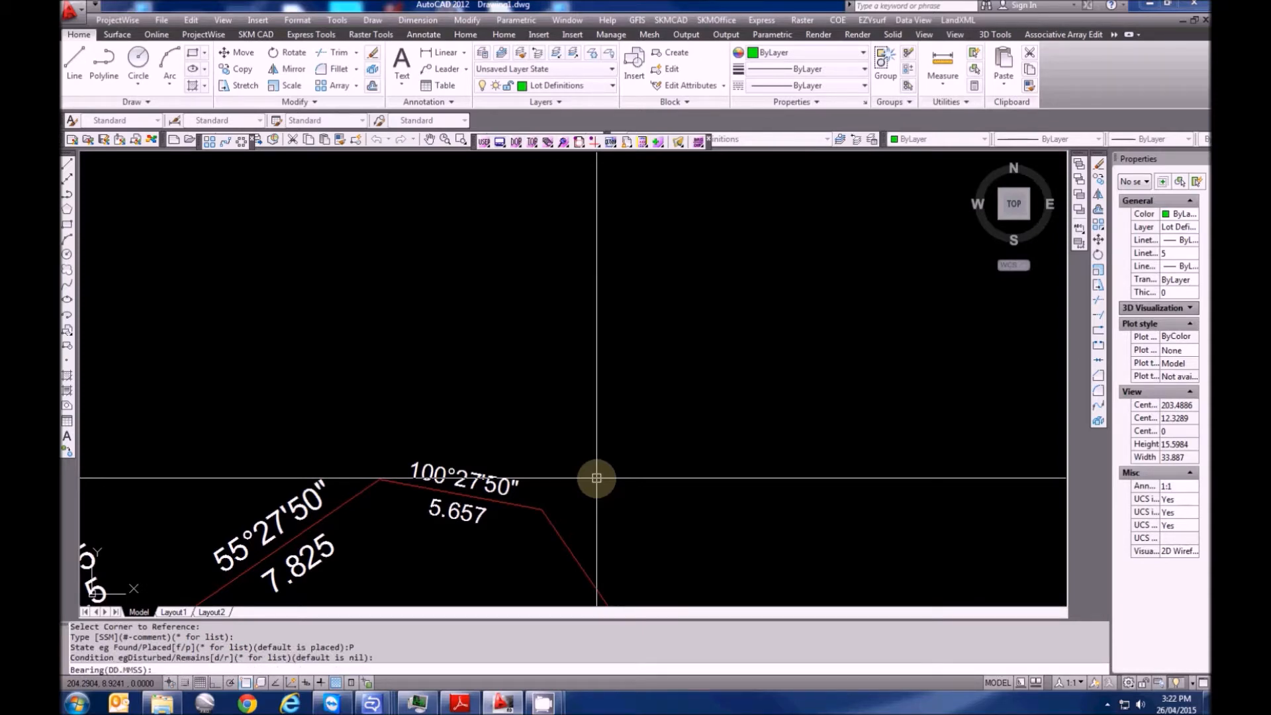
# Tie the second mark at bearing 195°19'45" with a 5.06 distance
pyautogui.write('195.1945')
pyautogui.press('Return')
pyautogui.write('5.06')
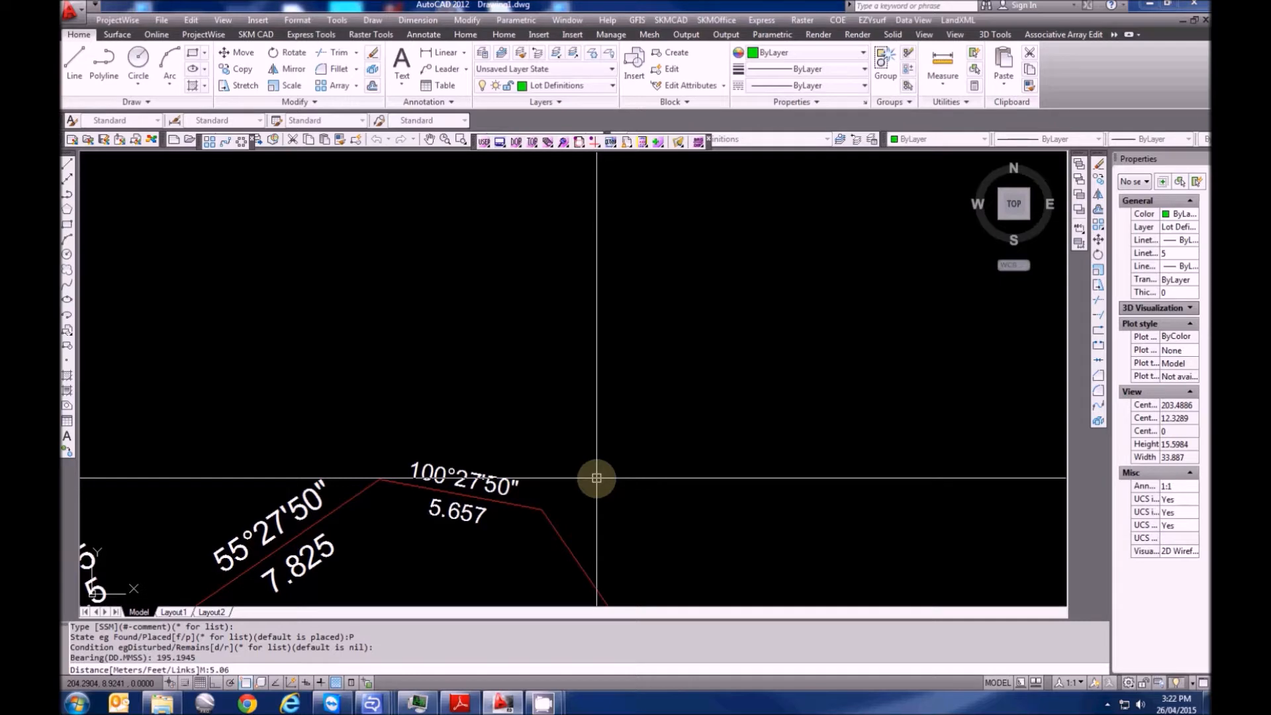
pyautogui.press('Return')
pyautogui.scroll(-2, 562, 444)
pyautogui.scroll(-5, 550, 432)
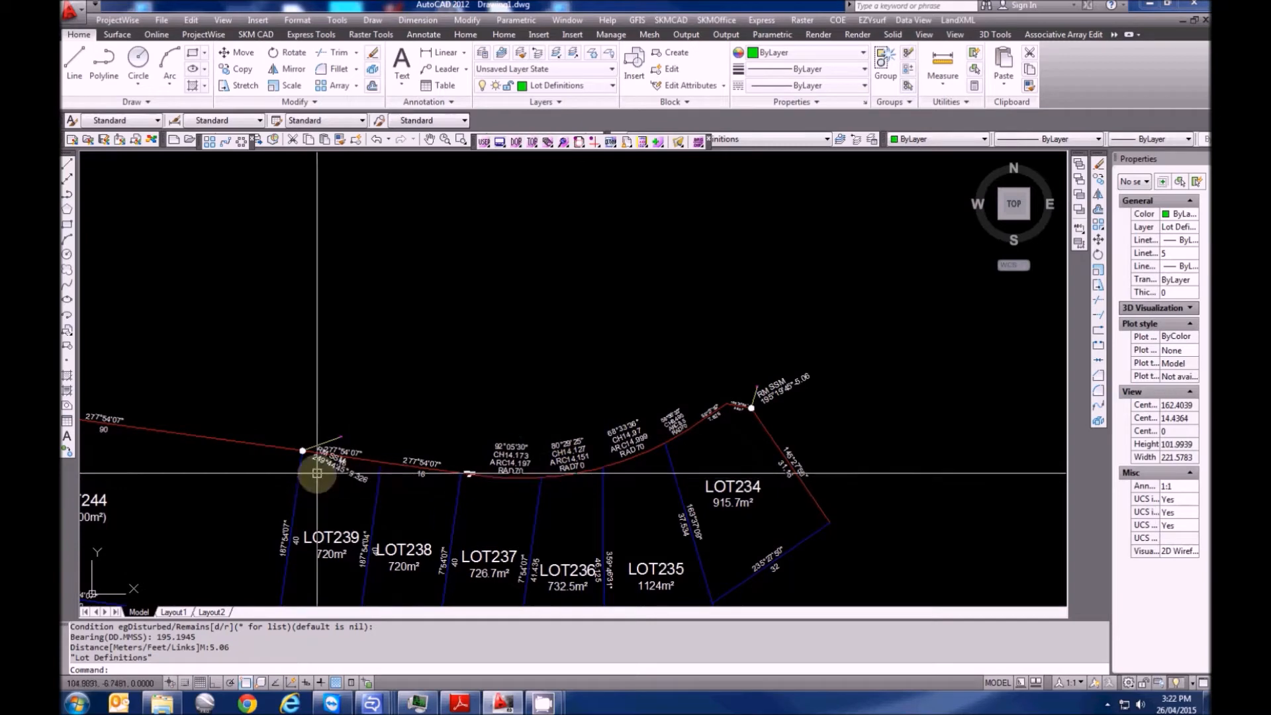
pyautogui.moveTo(275, 473); pyautogui.dragTo(612, 438, button='middle')
# Start a double reference mark at PT244's lower-left corner with DH&W as the mark type
pyautogui.scroll(2, 238, 412)
pyautogui.moveTo(227, 389)
pyautogui.mouseDown(button='middle')
pyautogui.moveTo(304, 405)
pyautogui.moveTo(304, 431)
pyautogui.moveTo(308, 272)
pyautogui.mouseUp(button='middle')
pyautogui.moveTo(243, 587)
pyautogui.mouseDown(button='middle')
pyautogui.moveTo(317, 371)
pyautogui.moveTo(372, 388)
pyautogui.mouseUp(button='middle')
pyautogui.scroll(2, 319, 369)
pyautogui.press('Escape')
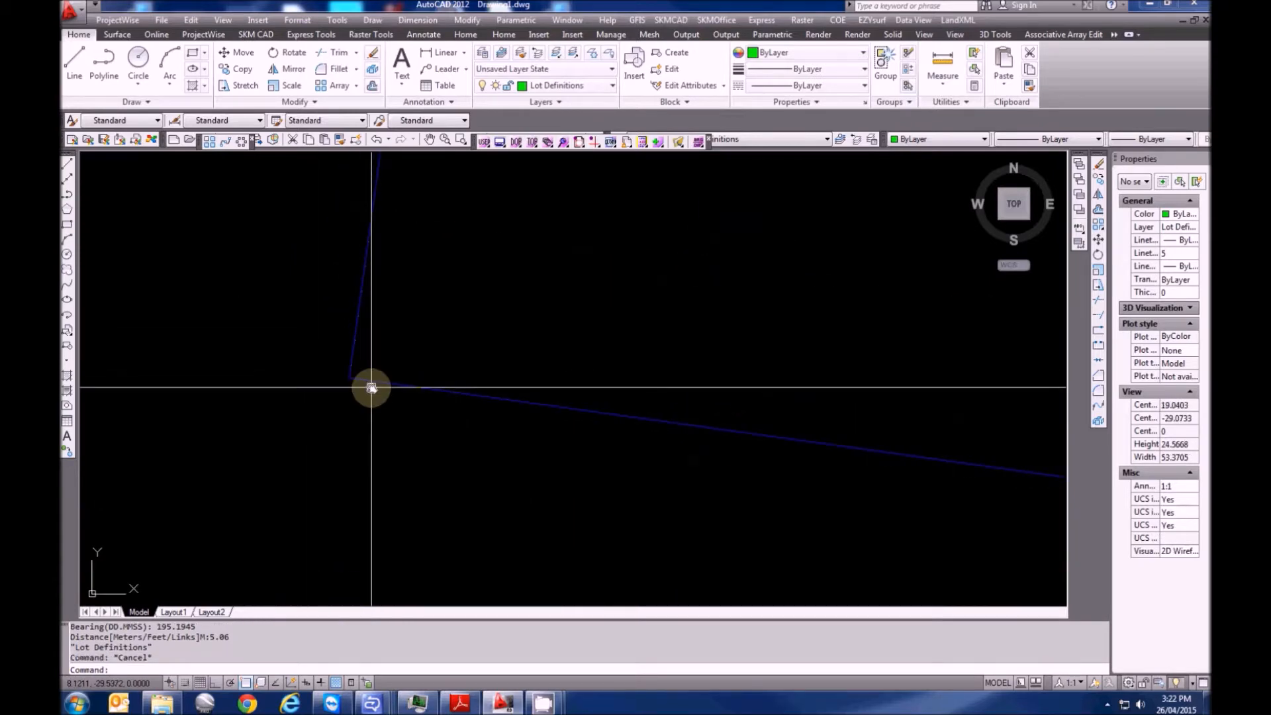
pyautogui.click(947, 20)
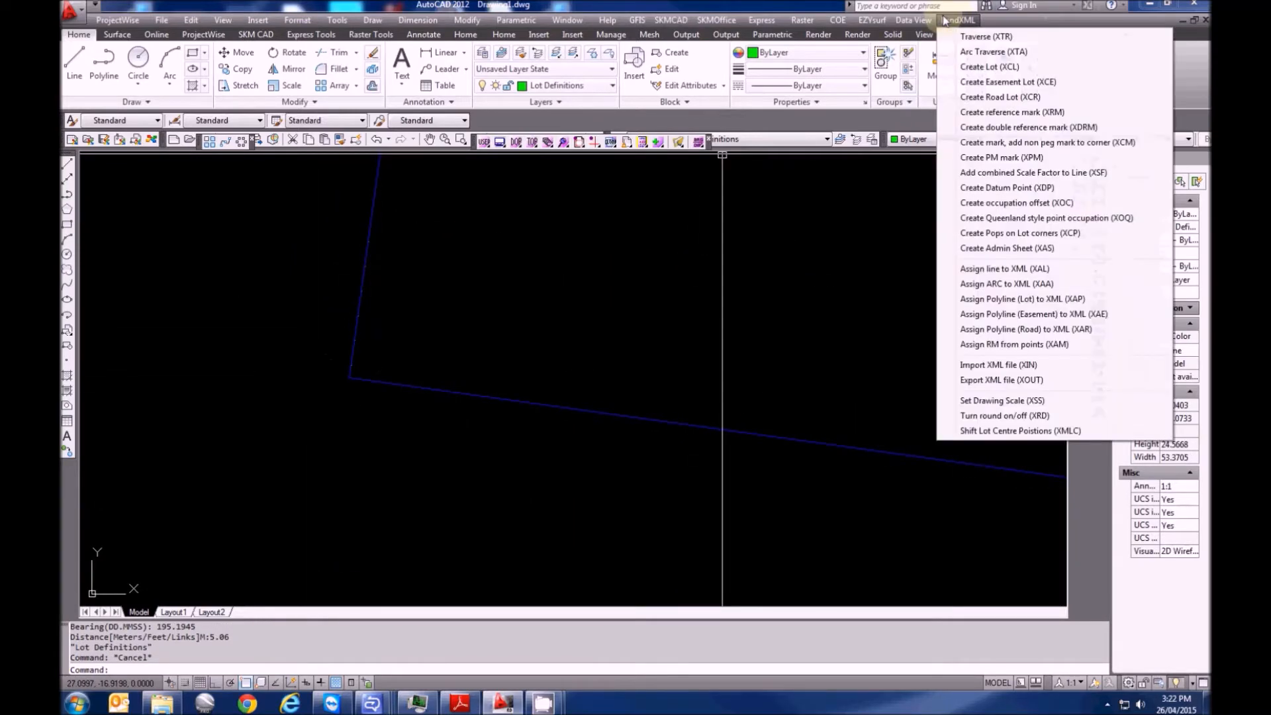
pyautogui.click(984, 127)
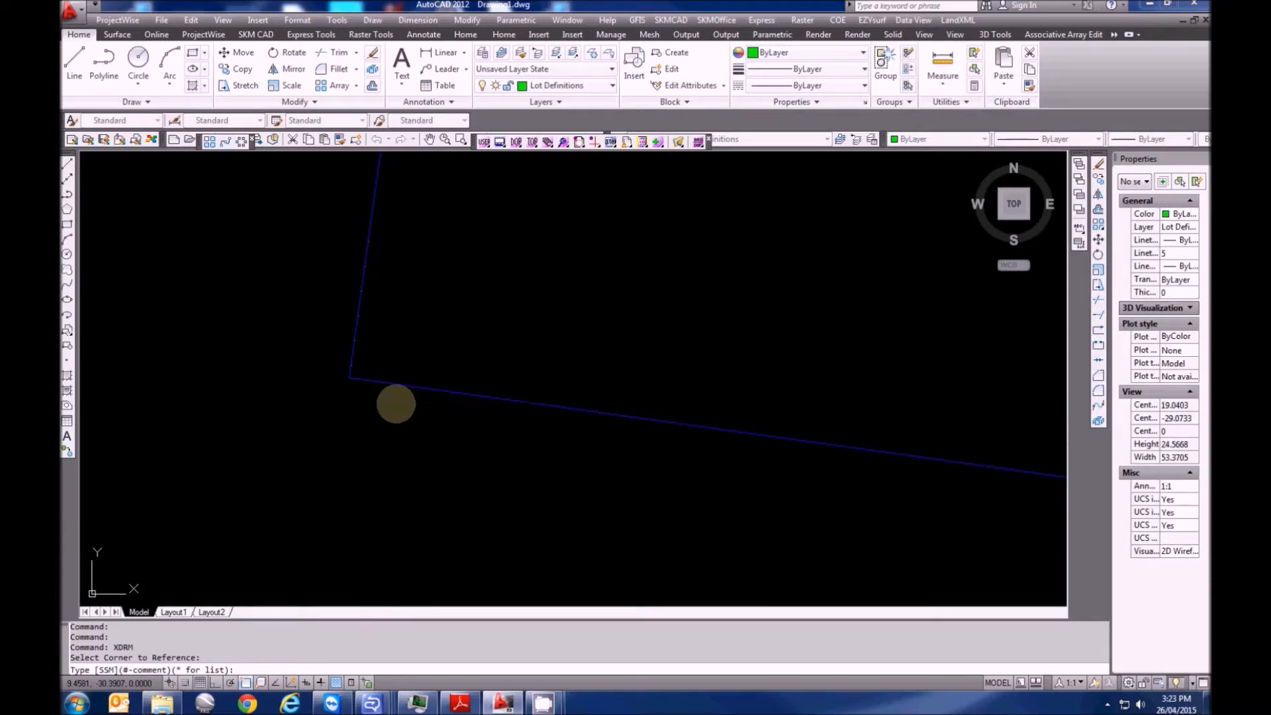
pyautogui.press('Return')
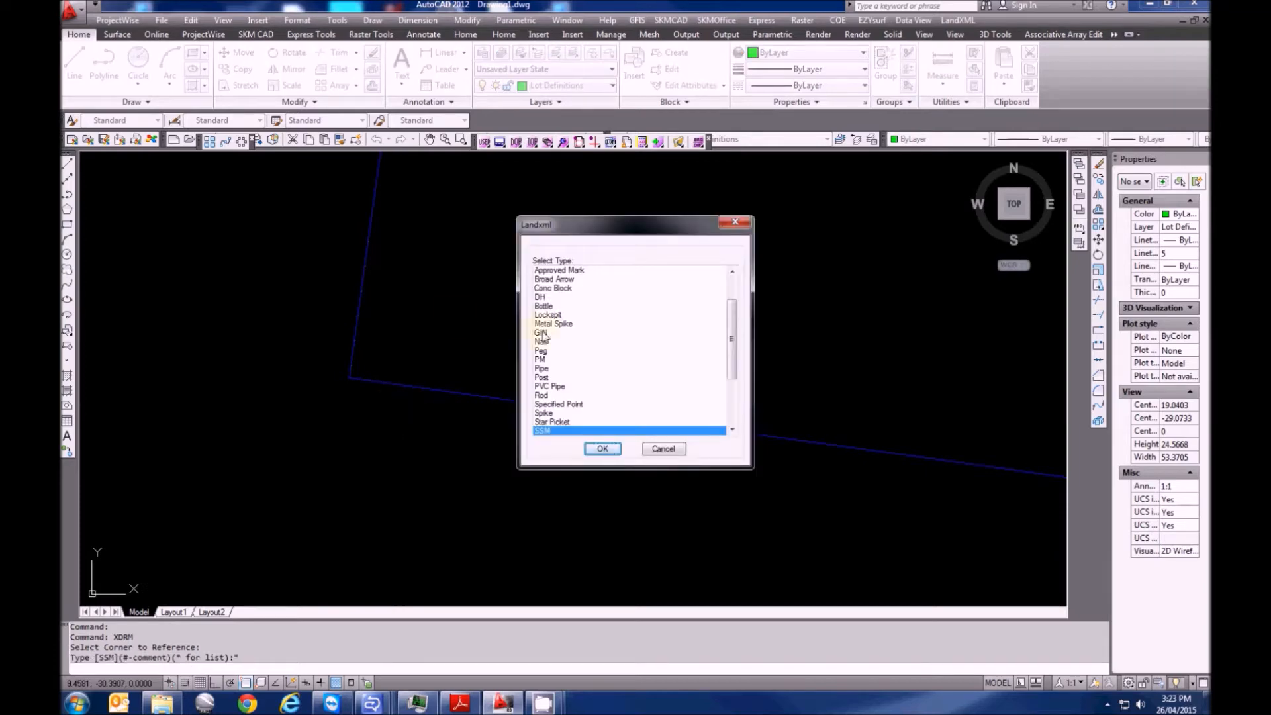
pyautogui.moveTo(731, 335); pyautogui.dragTo(732, 303)
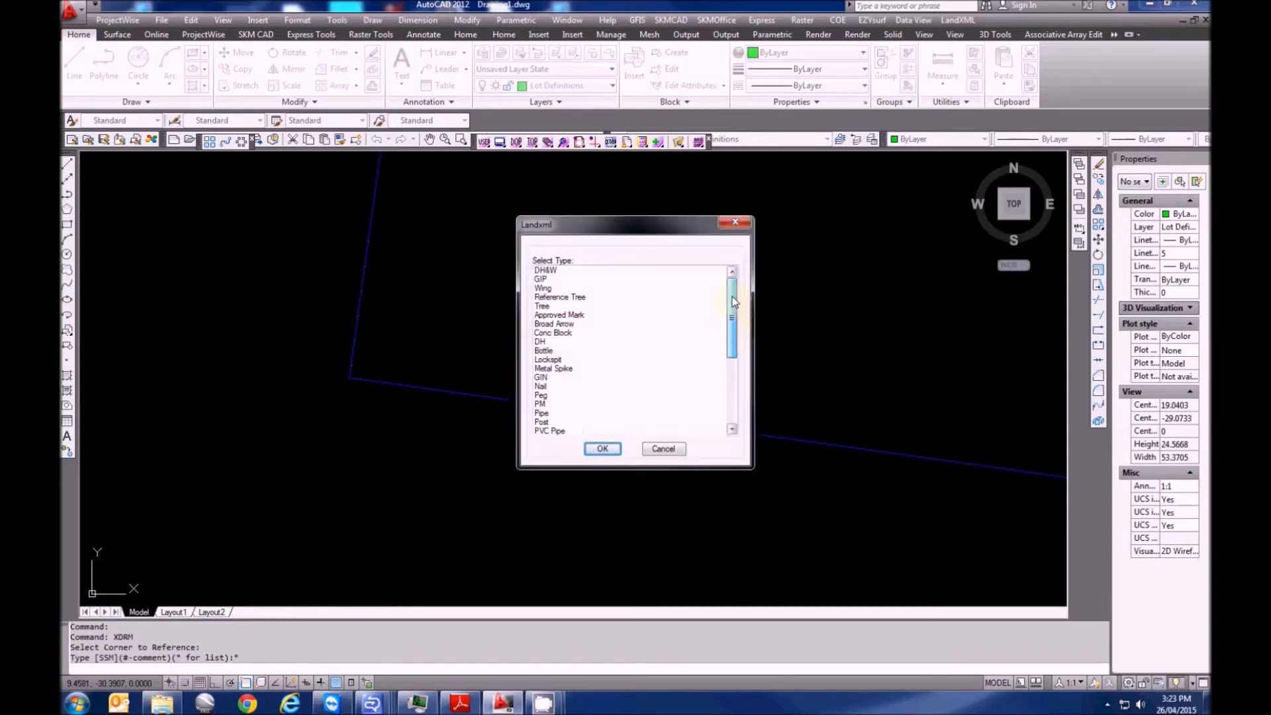
pyautogui.click(572, 271)
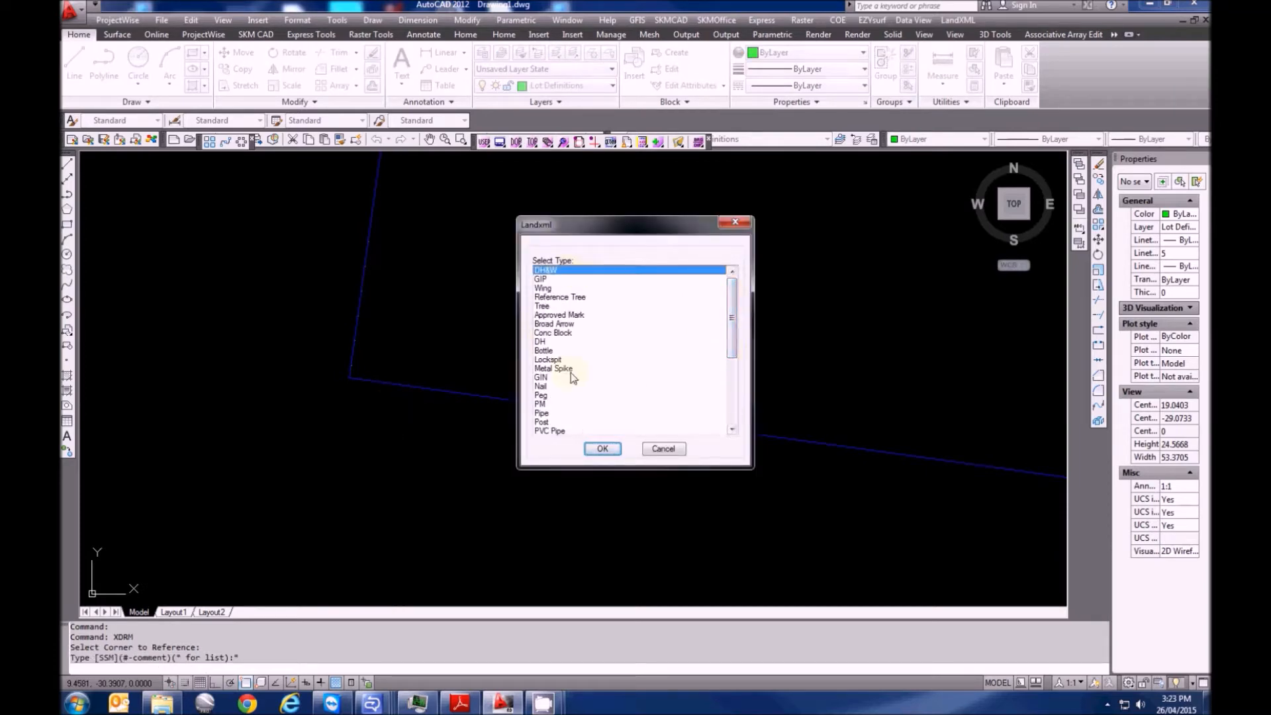
pyautogui.click(602, 449)
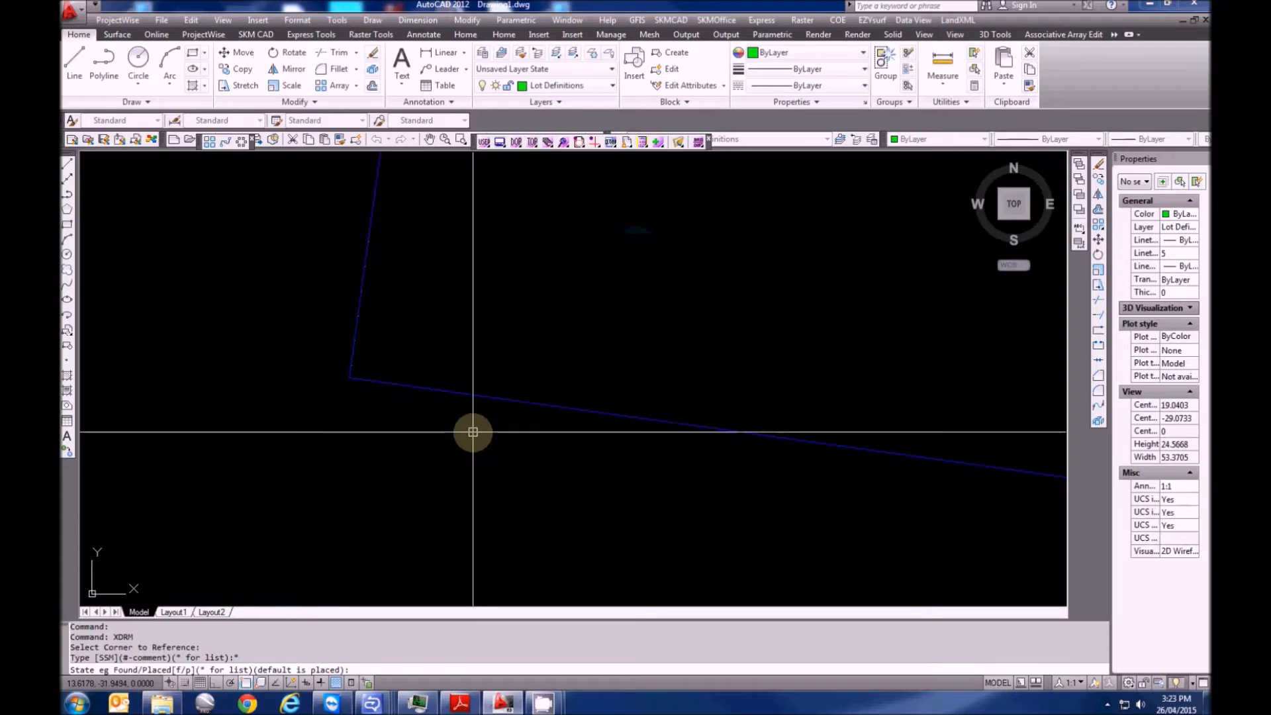
# Record the DH&W mark as placed at bearing 55°24'50" with distances 4.41 and 13.585
pyautogui.press('Return')
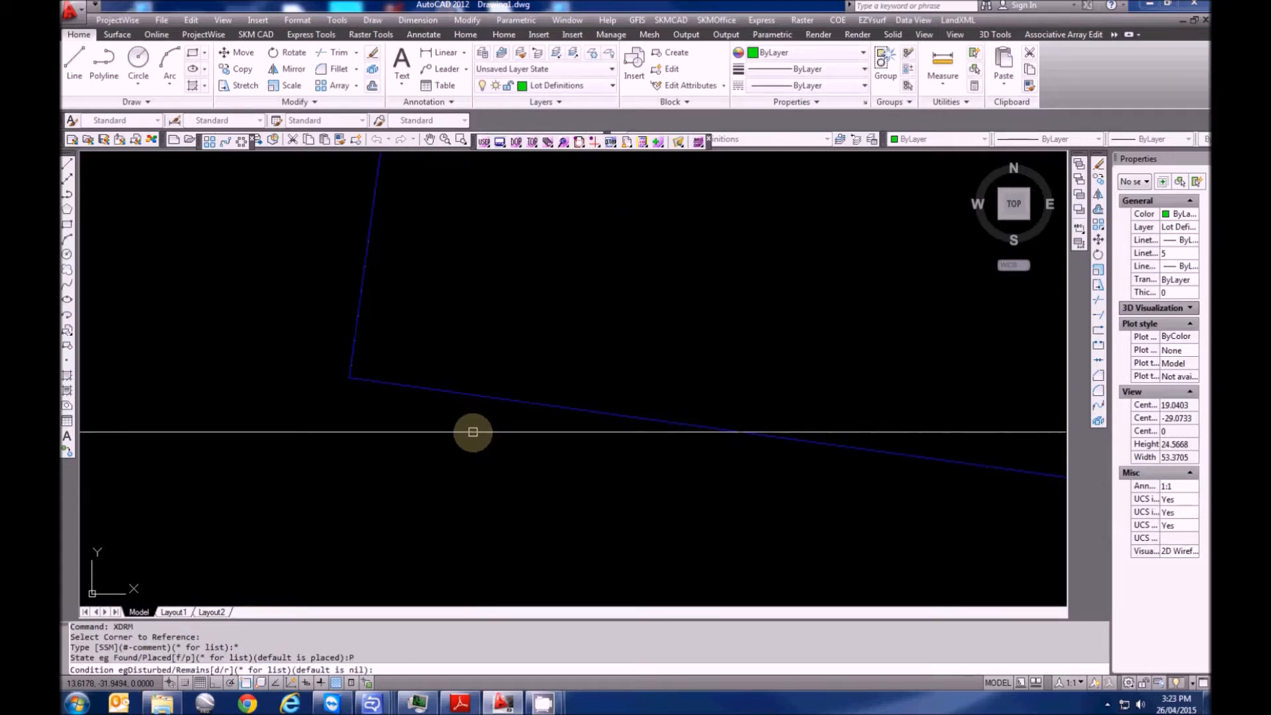
pyautogui.press('Return')
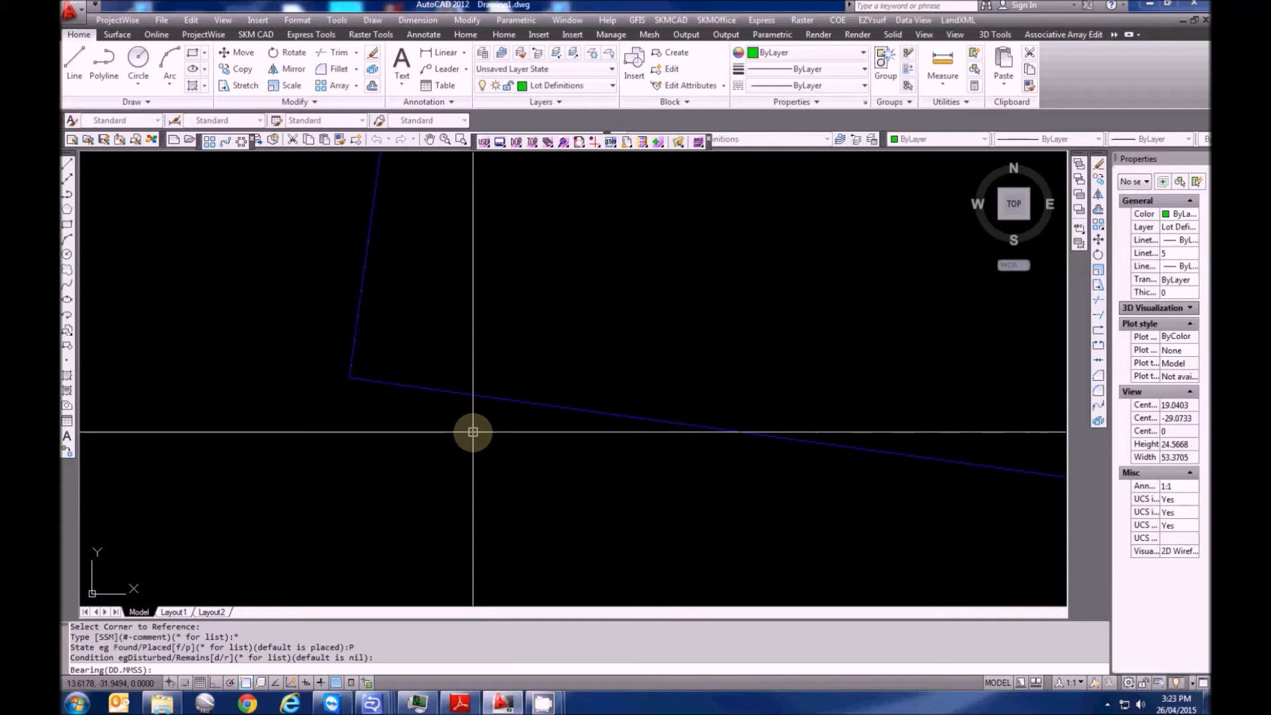
pyautogui.write('55.2450')
pyautogui.press('Return')
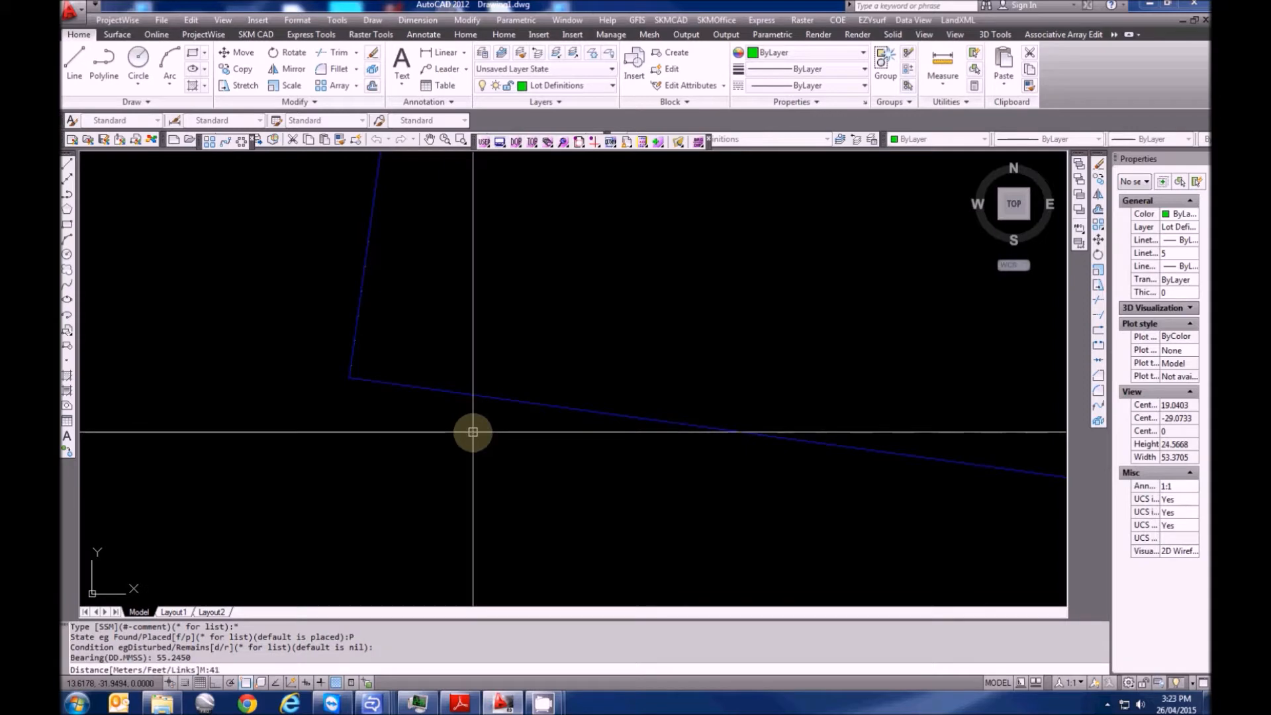
pyautogui.write('4.41')
pyautogui.press('Return')
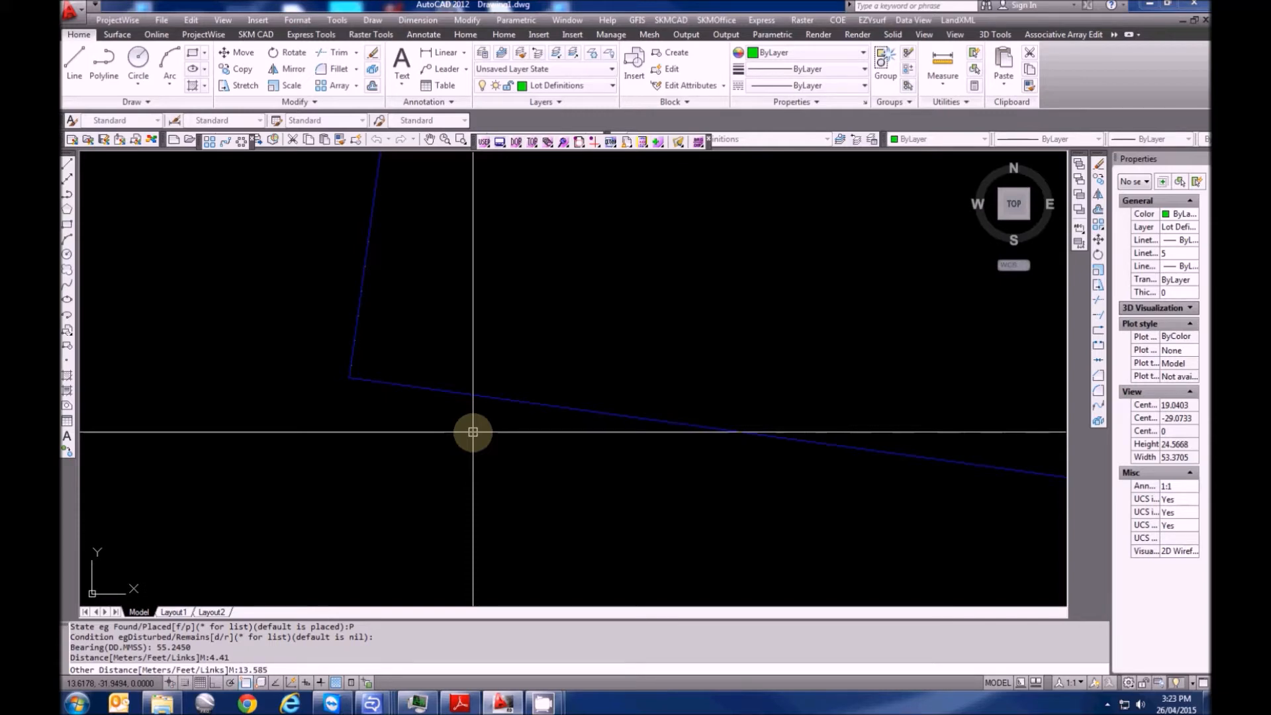
pyautogui.press('Return')
pyautogui.moveTo(211, 328)
pyautogui.mouseDown(button='middle')
pyautogui.moveTo(470, 427)
pyautogui.moveTo(327, 361)
pyautogui.mouseUp(button='middle')
pyautogui.scroll(-3, 307, 468)
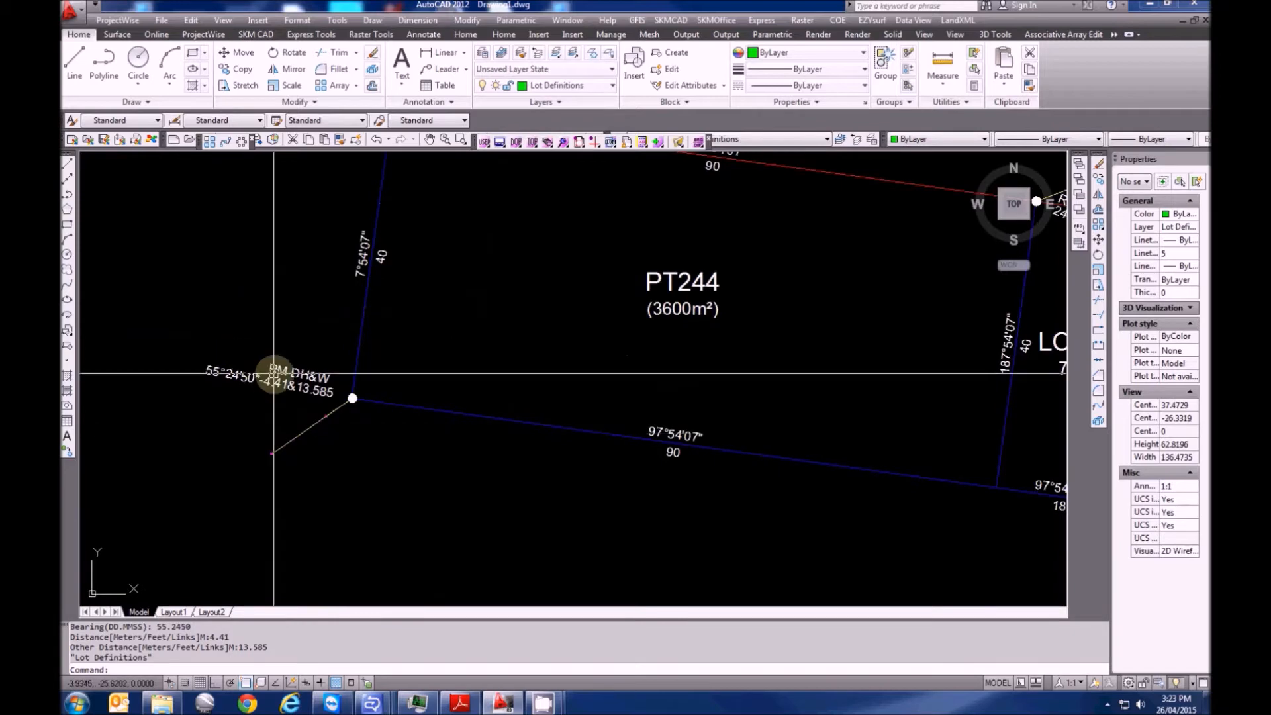
# Close in on PT244's top-left corner and bring up the LandXML survey command menu
pyautogui.scroll(1, 273, 372)
pyautogui.scroll(-3, 227, 405)
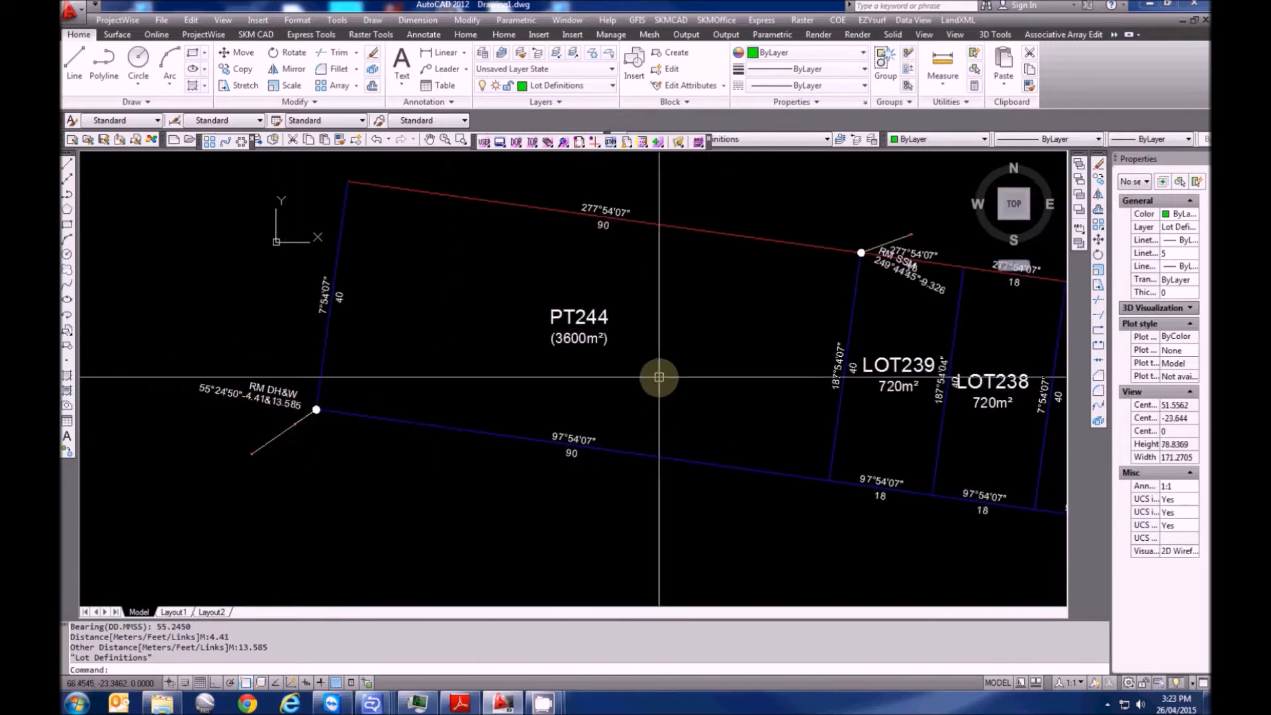
pyautogui.scroll(3, 311, 398)
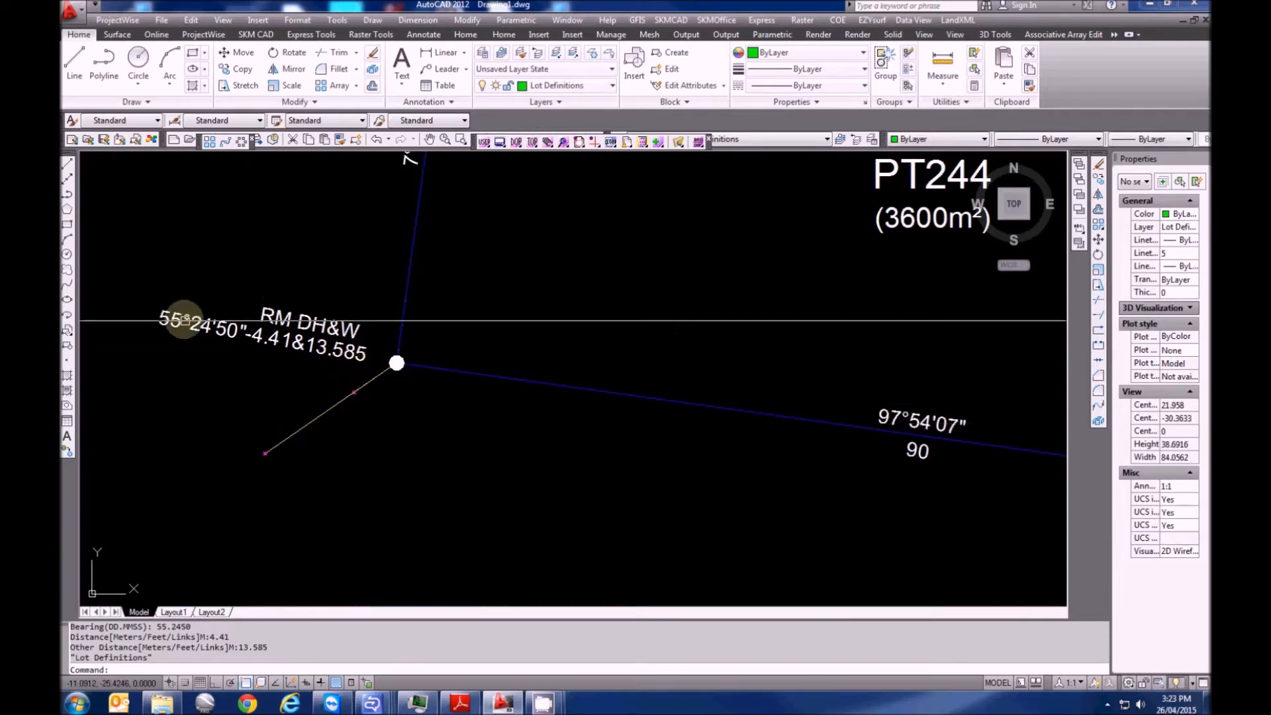
pyautogui.scroll(-2, 371, 400)
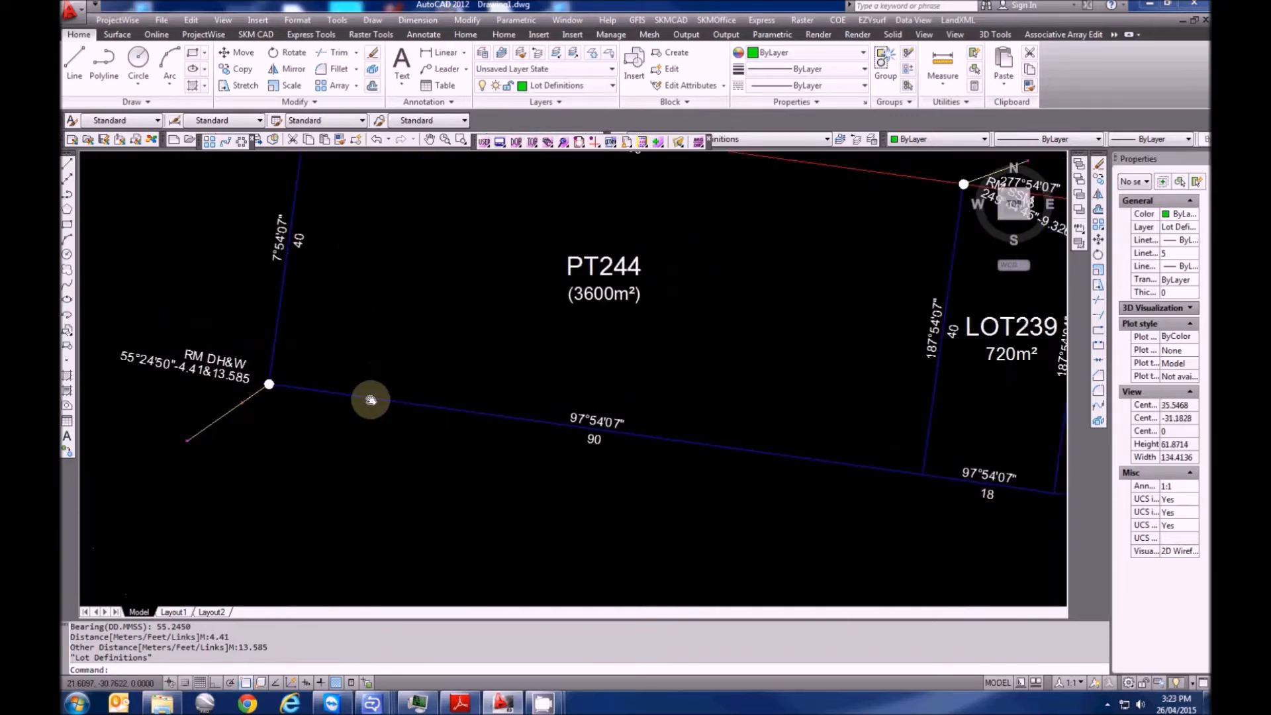
pyautogui.scroll(-5, 244, 388)
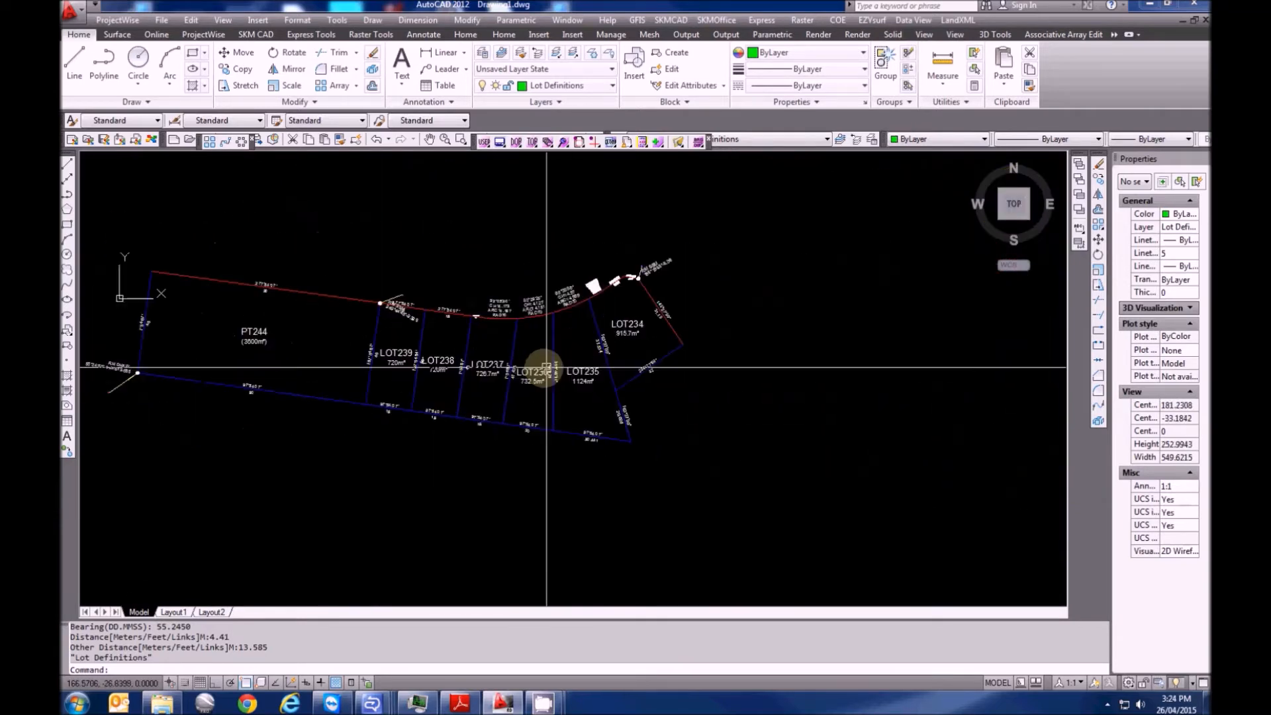
pyautogui.scroll(3, 503, 371)
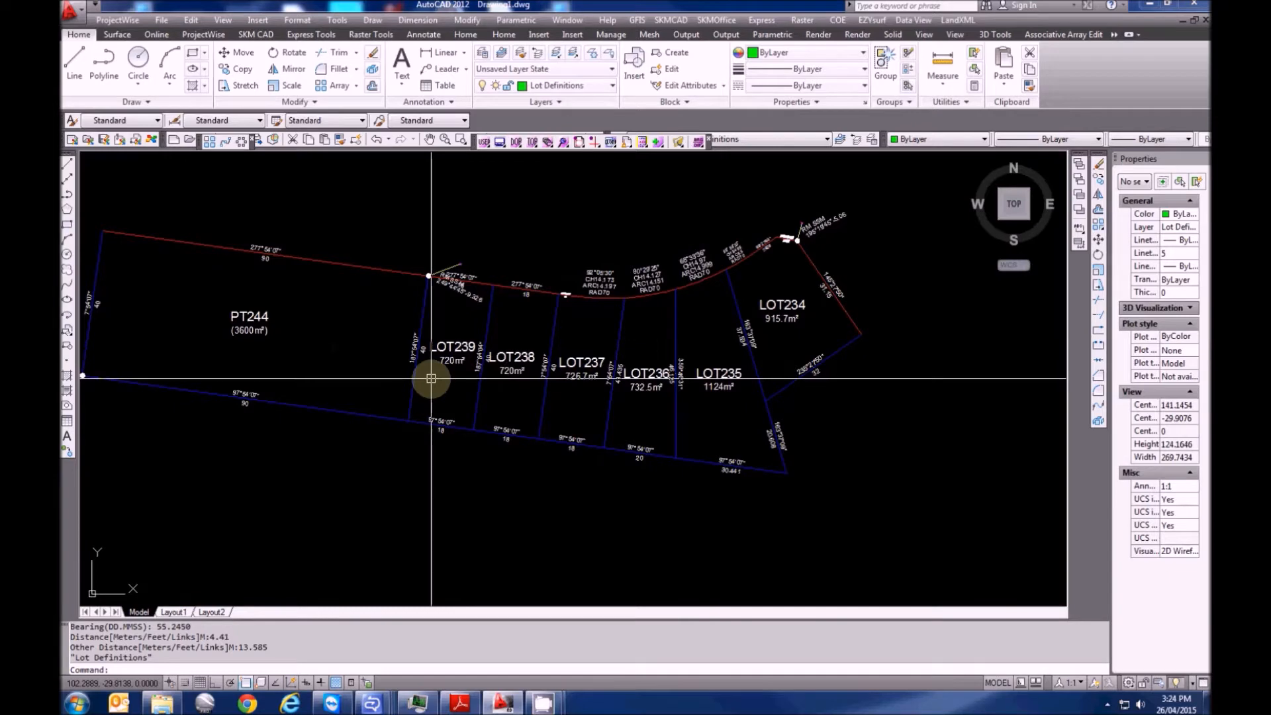
pyautogui.moveTo(361, 381); pyautogui.dragTo(630, 434, button='middle')
pyautogui.scroll(7, 371, 273)
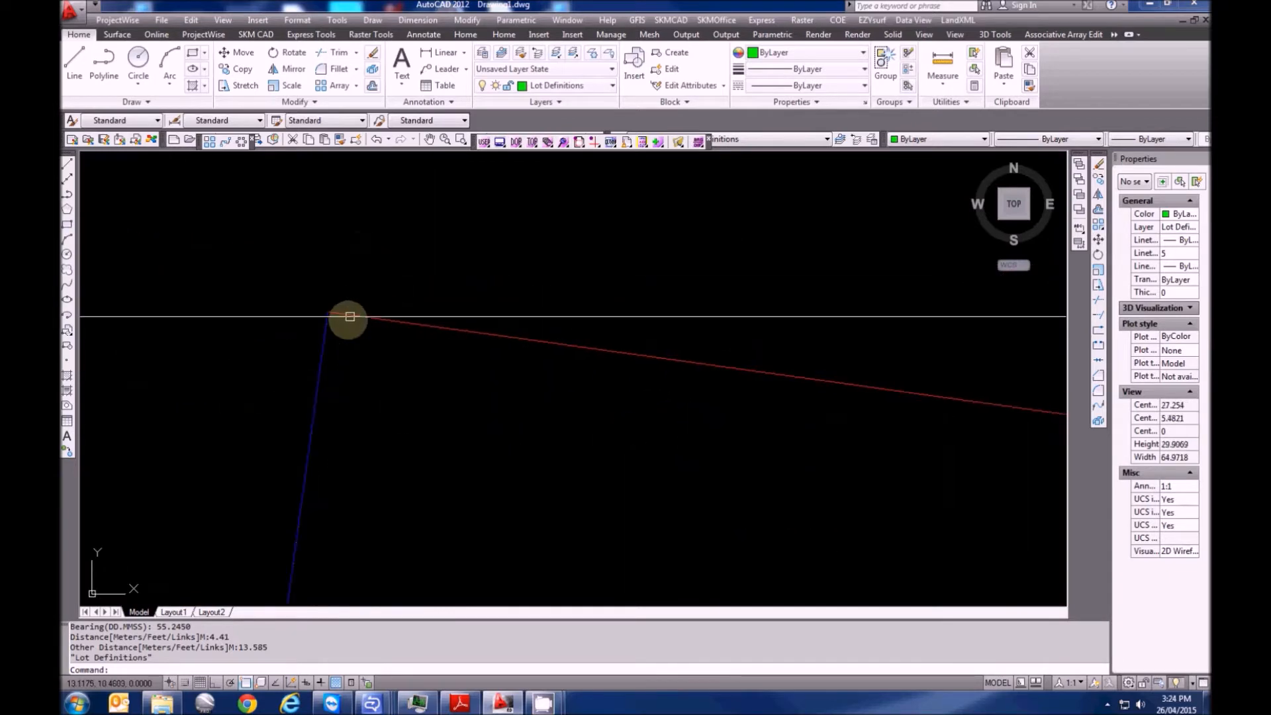
pyautogui.press('Escape')
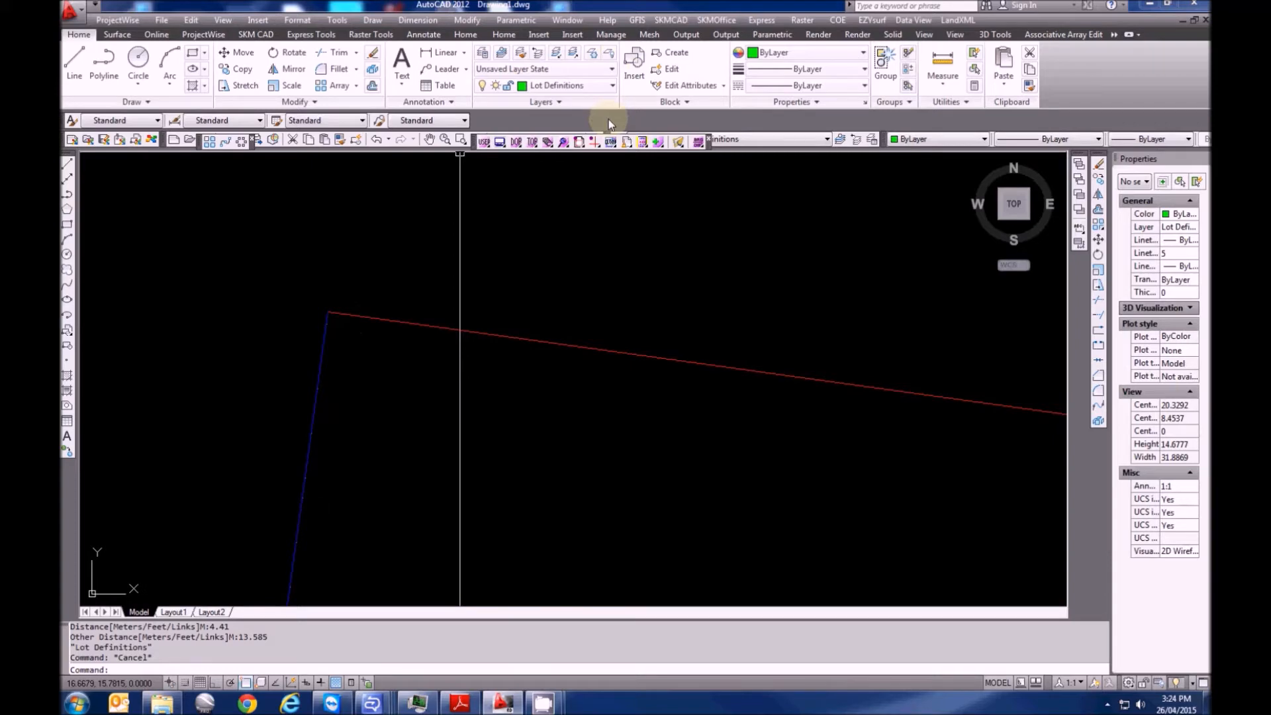
pyautogui.scroll(-4, 582, 158)
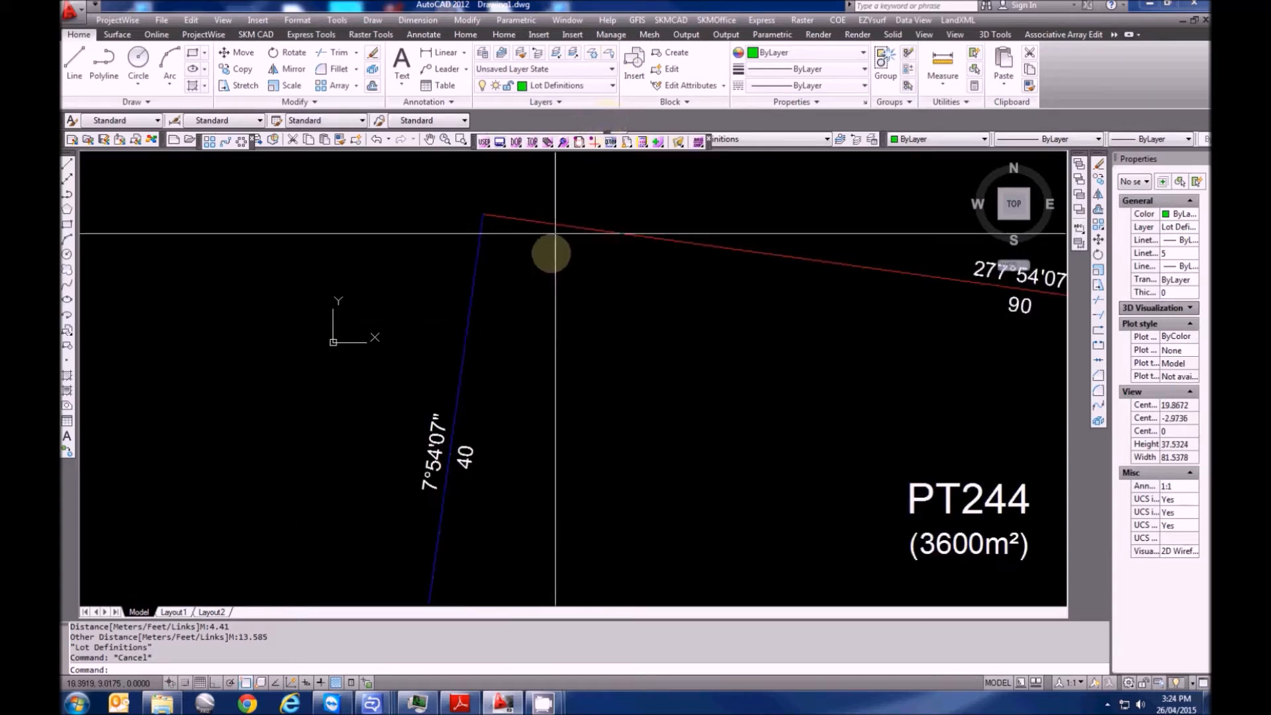
pyautogui.click(958, 20)
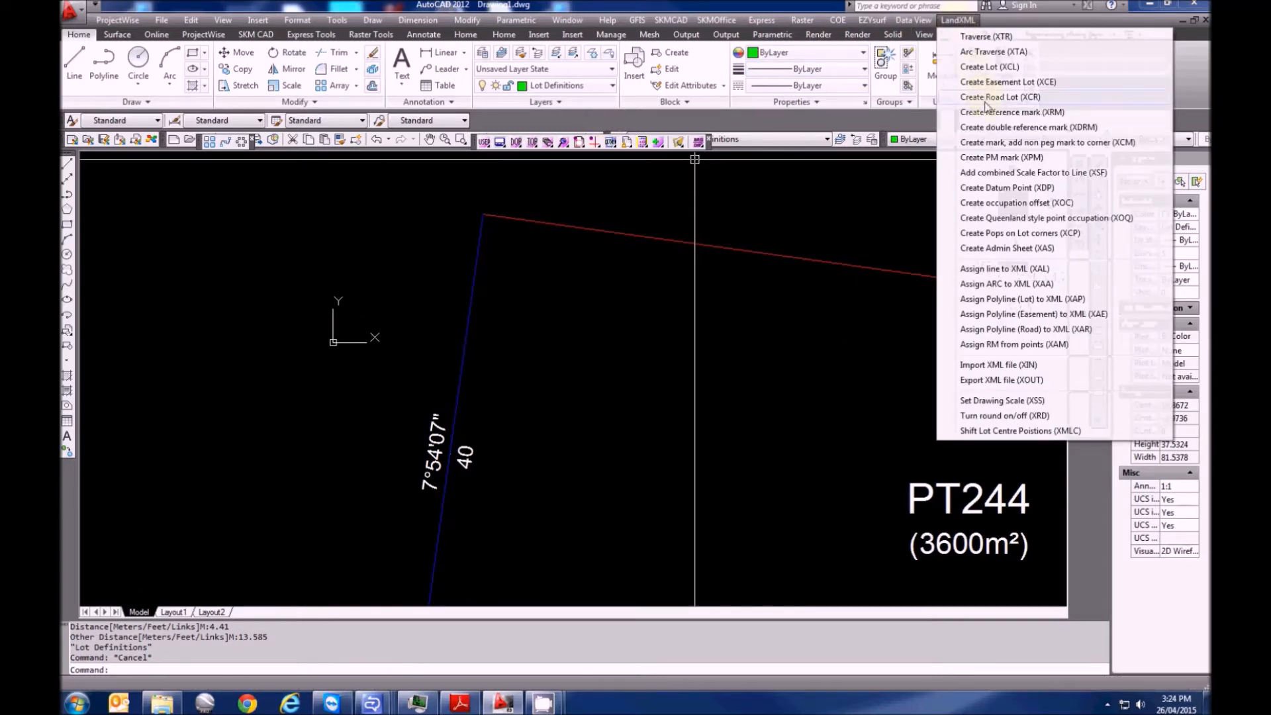
# Mark PT244's top-left corner as a found Peg with the default condition and DP number
pyautogui.click(991, 149)
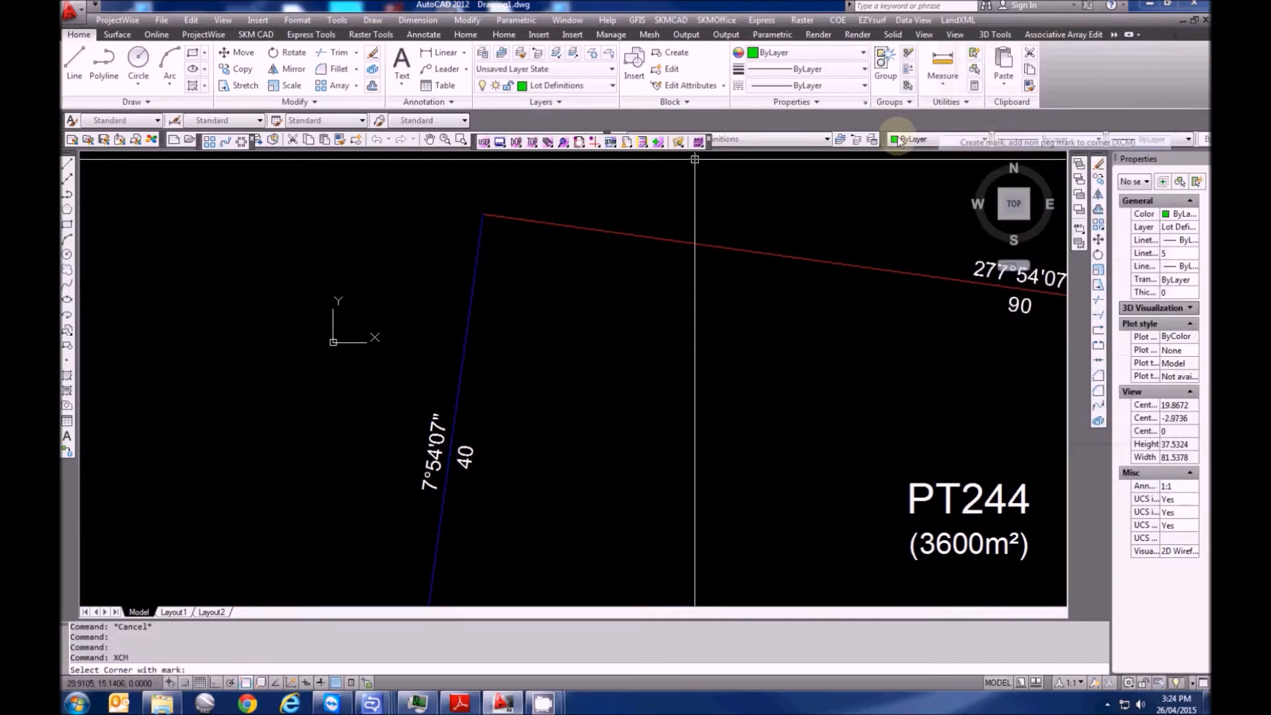
pyautogui.scroll(4, 488, 340)
pyautogui.click(456, 327)
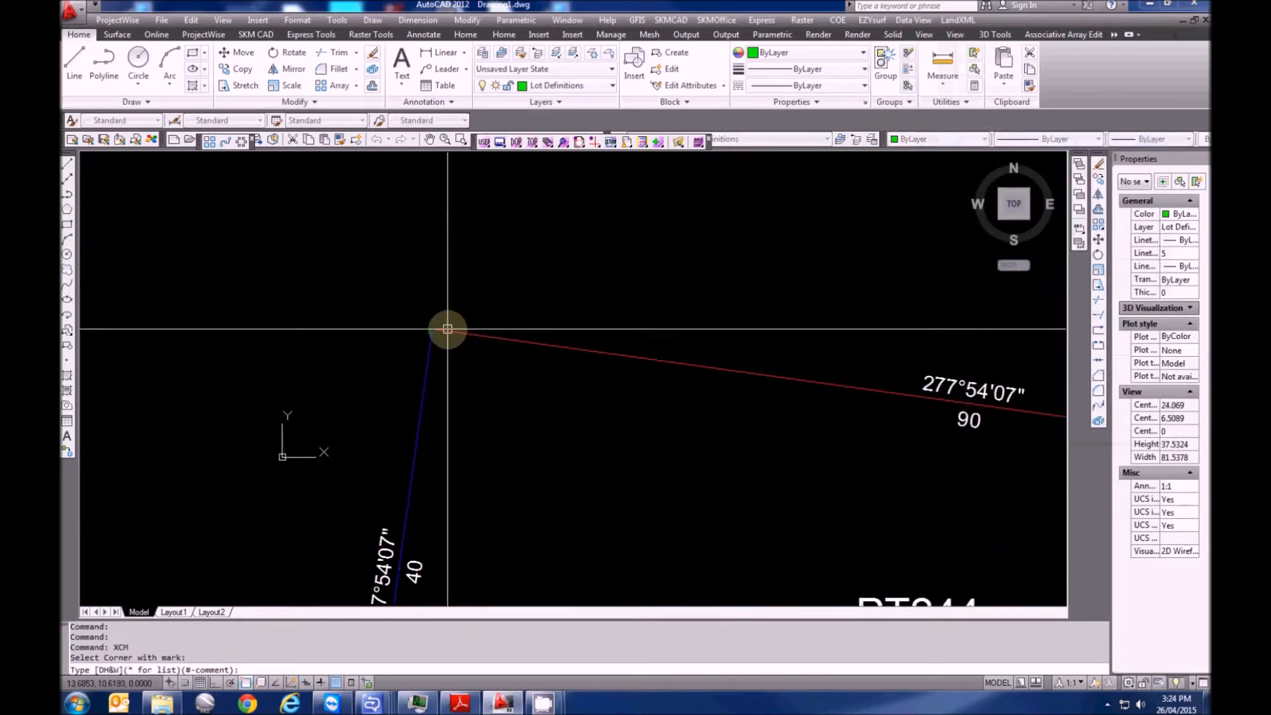
pyautogui.write('*')
pyautogui.press('Return')
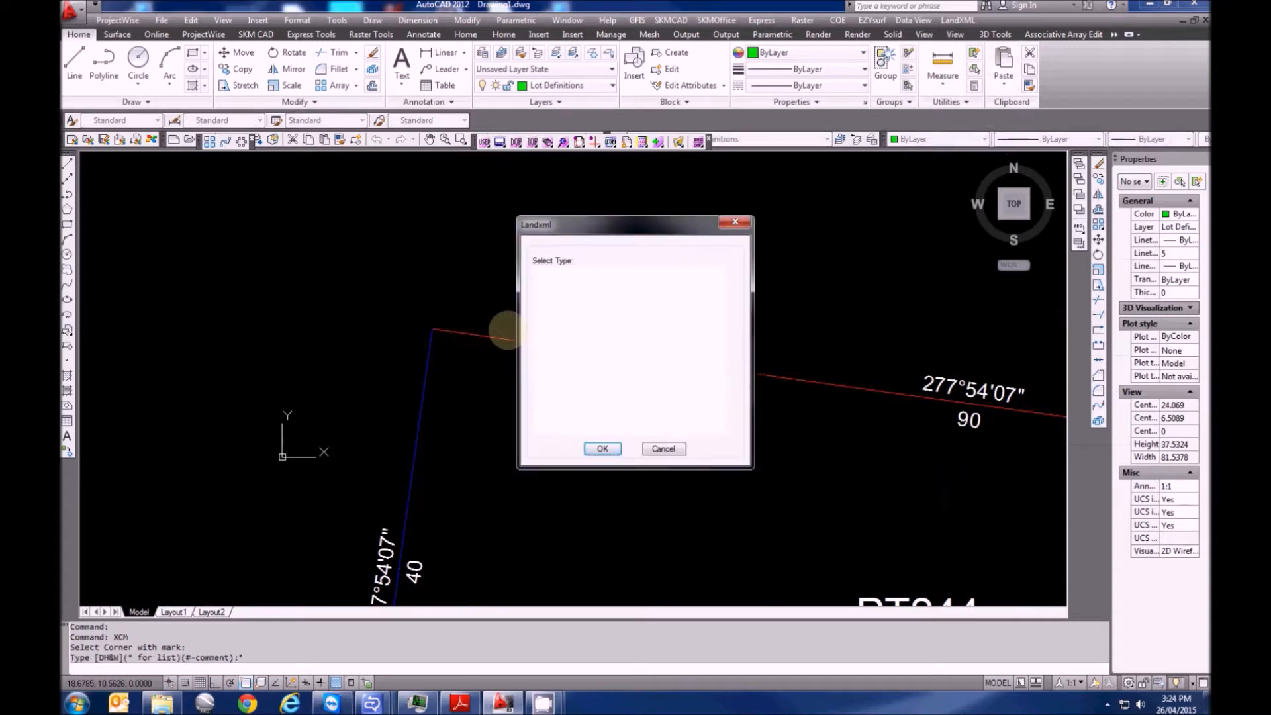
pyautogui.click(540, 397)
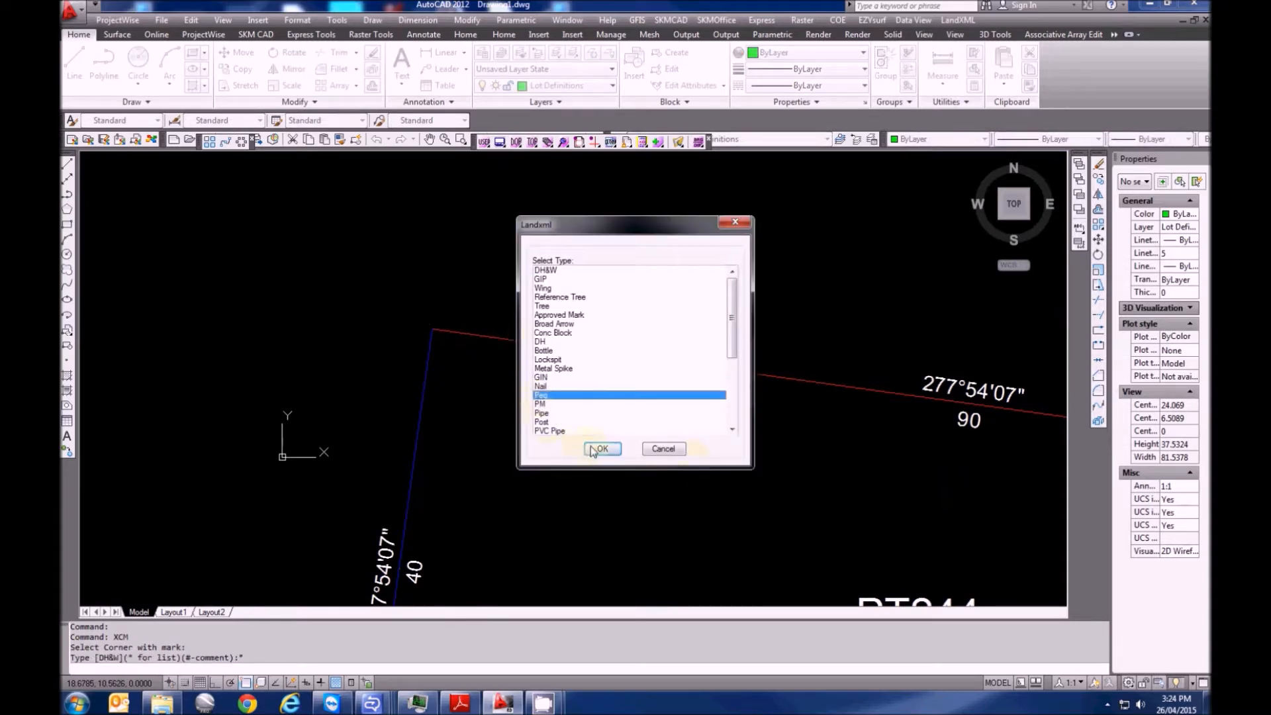
pyautogui.click(600, 448)
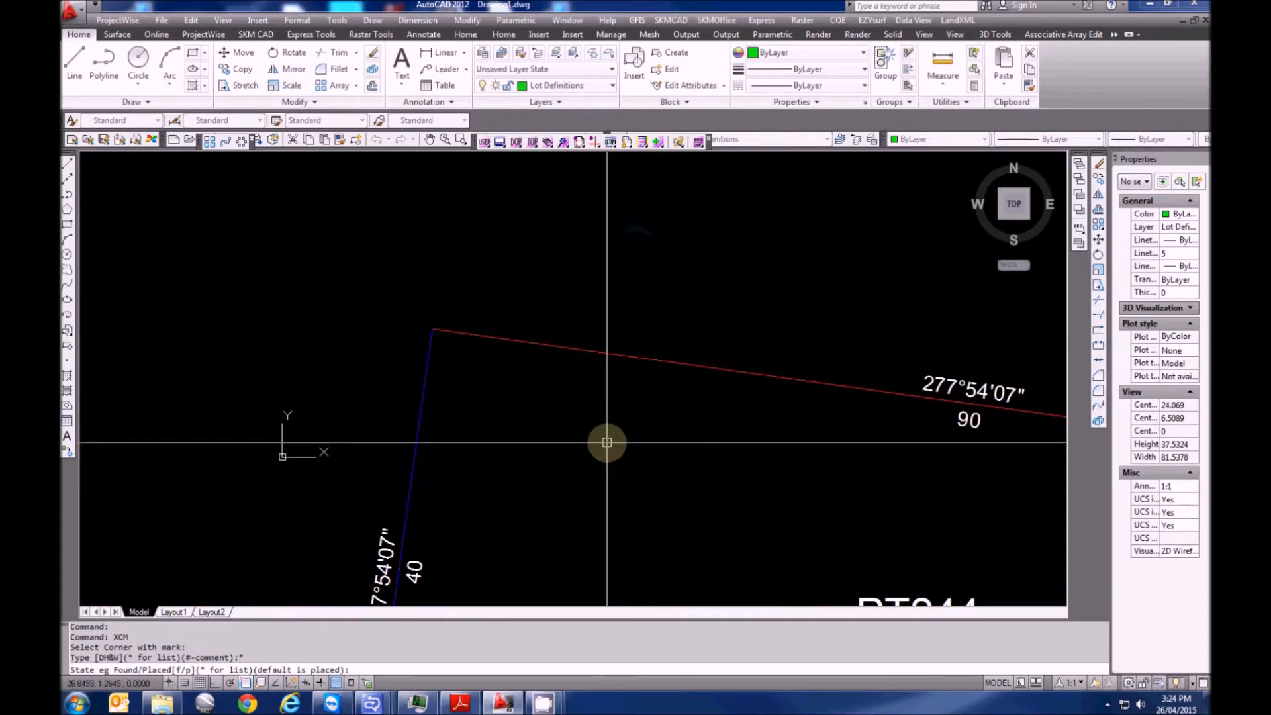
pyautogui.press('Return')
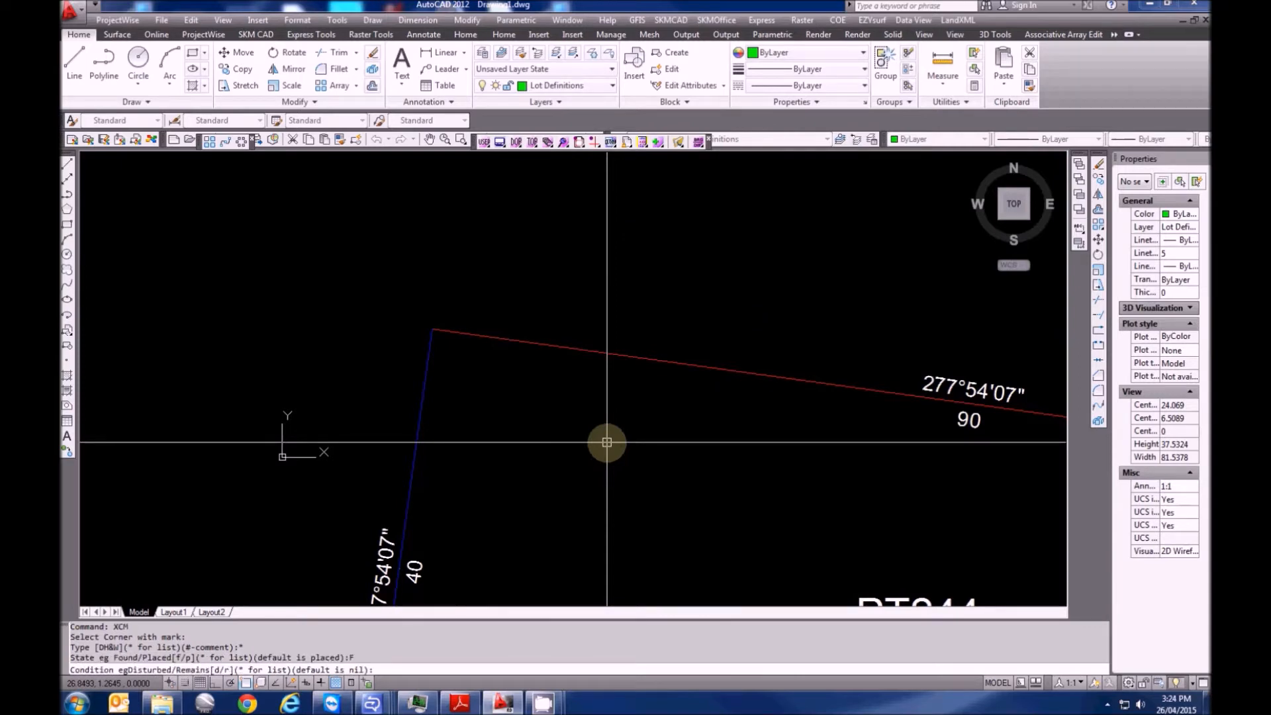
pyautogui.press('Return')
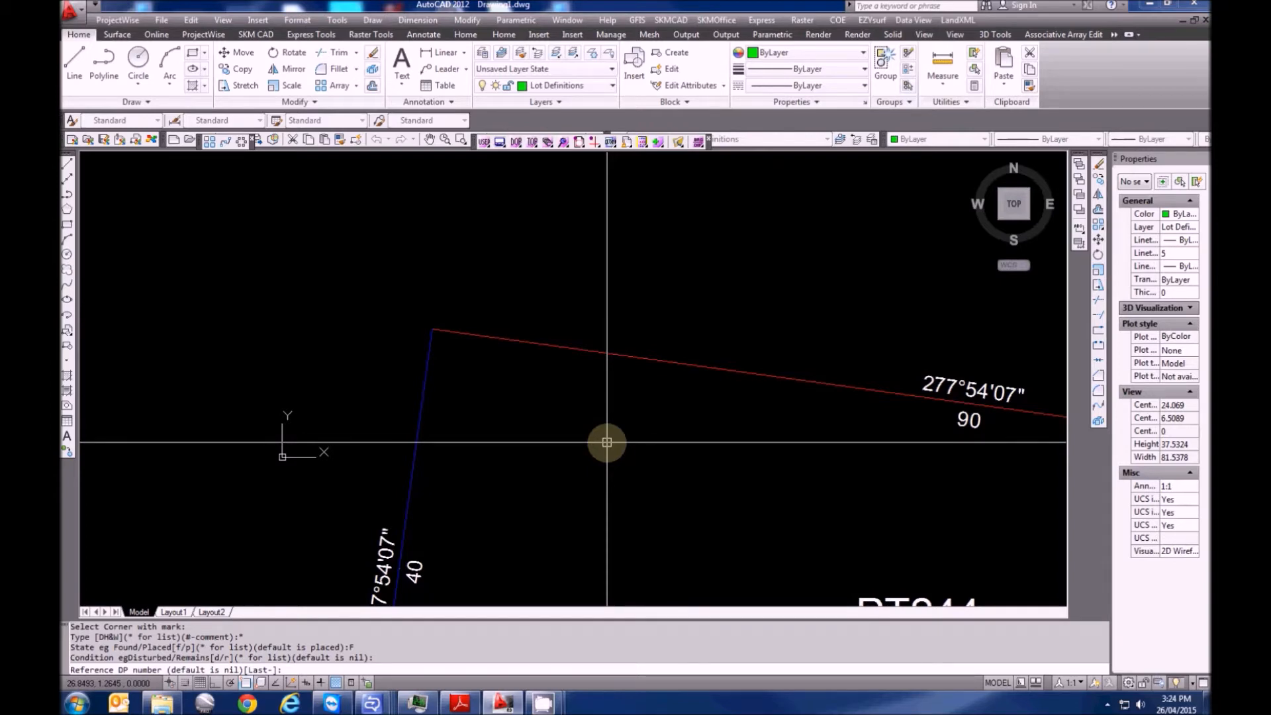
pyautogui.press('Return')
# Mark PT244's lower-left corner beside the RM DH&W tie as another Peg FD
pyautogui.scroll(-2, 607, 442)
pyautogui.moveTo(513, 482); pyautogui.dragTo(489, 262, button='middle')
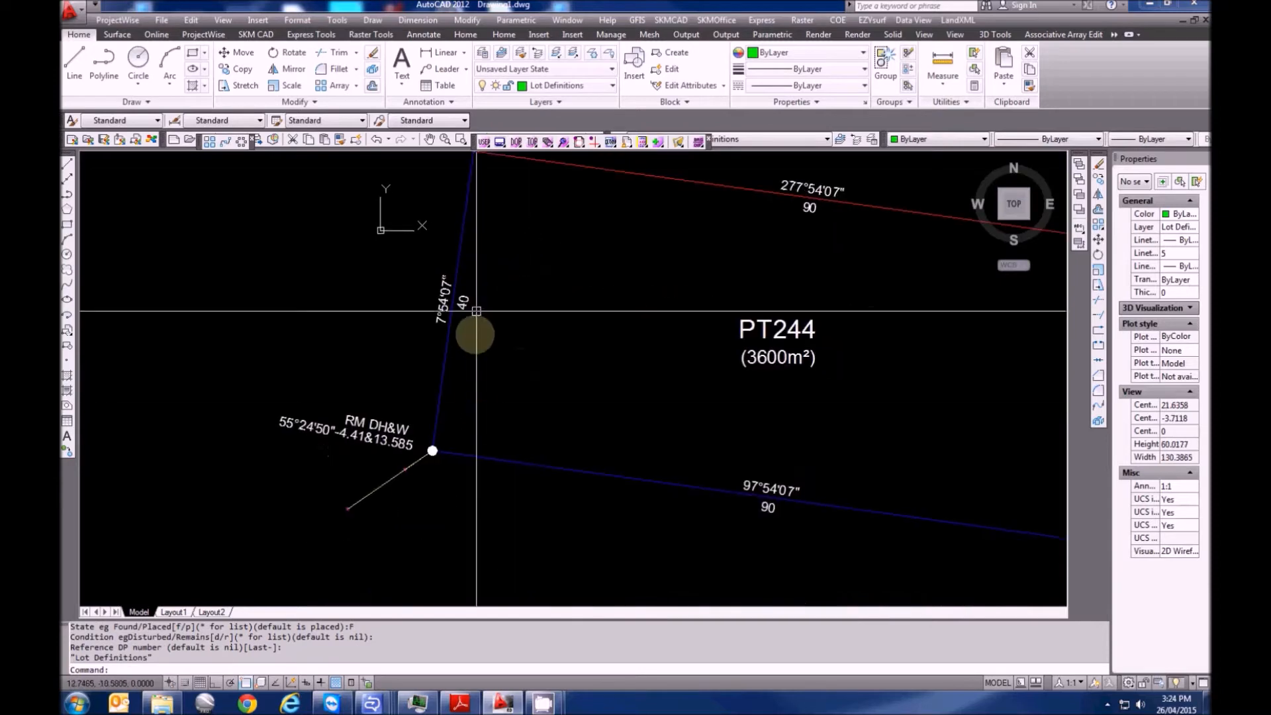
pyautogui.press('Return')
pyautogui.scroll(5, 436, 447)
pyautogui.click(435, 444)
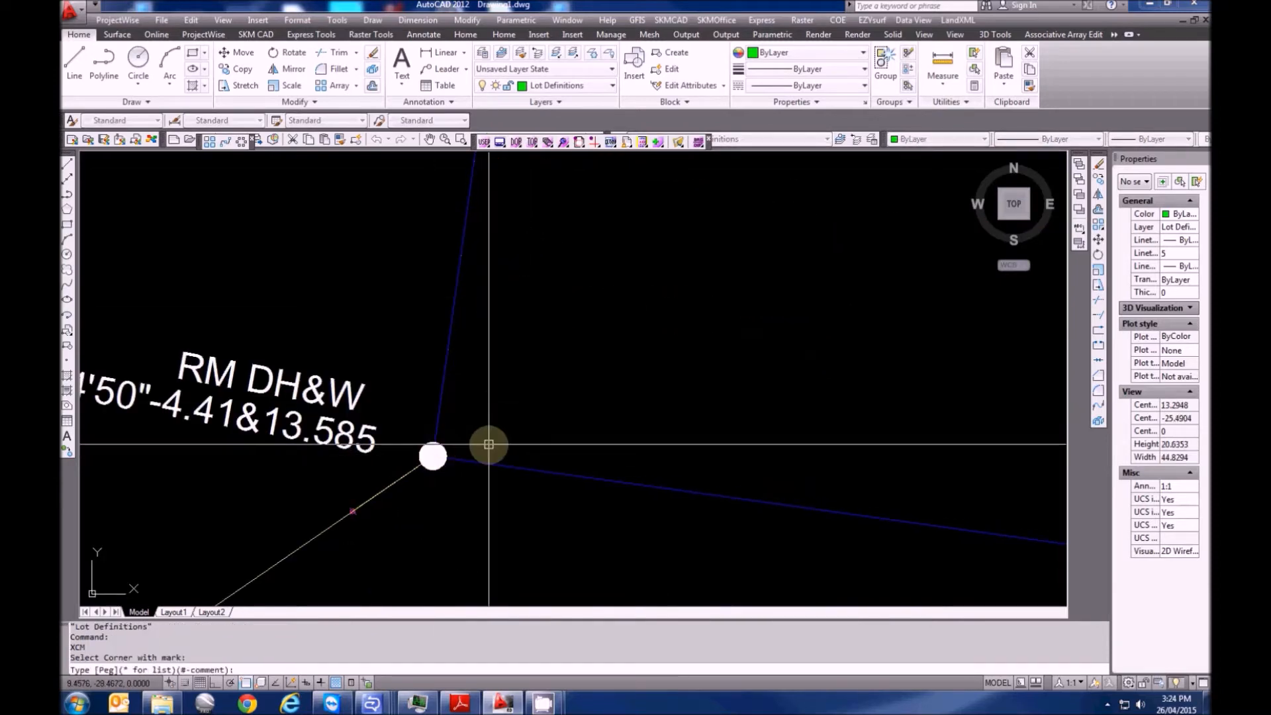
pyautogui.press('Return')
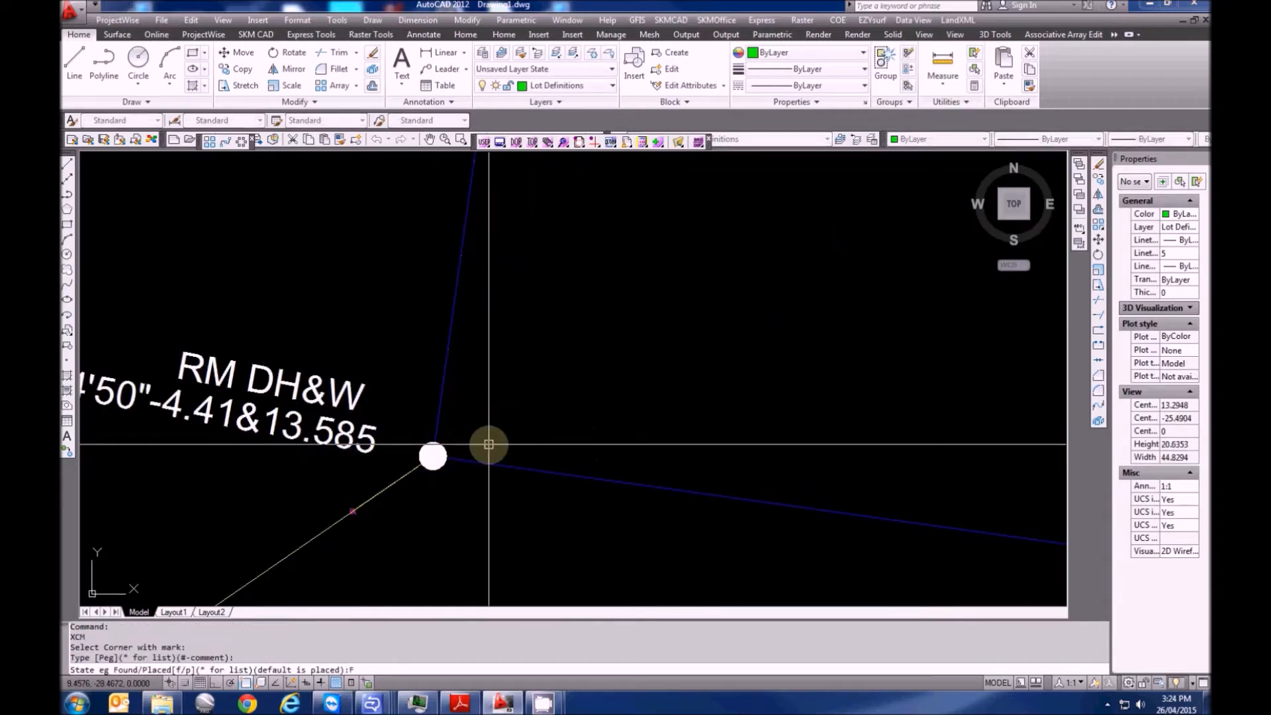
pyautogui.press('Return')
pyautogui.press('Return')
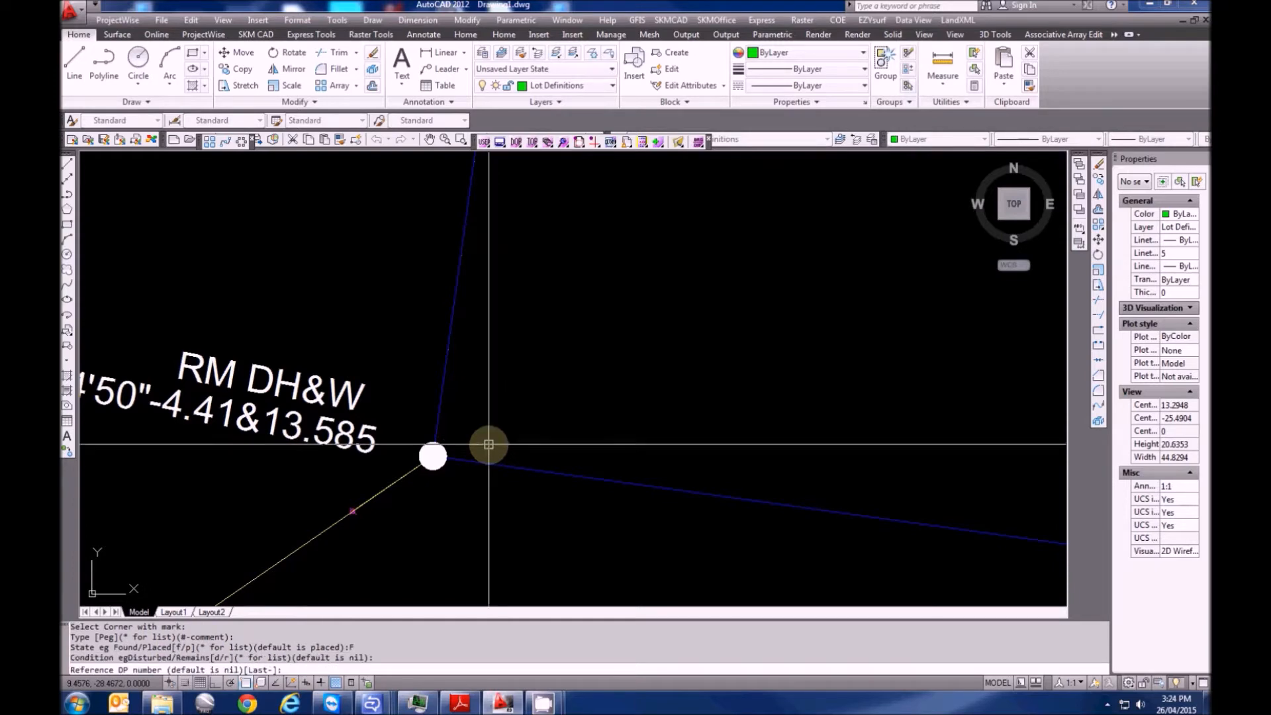
pyautogui.press('Return')
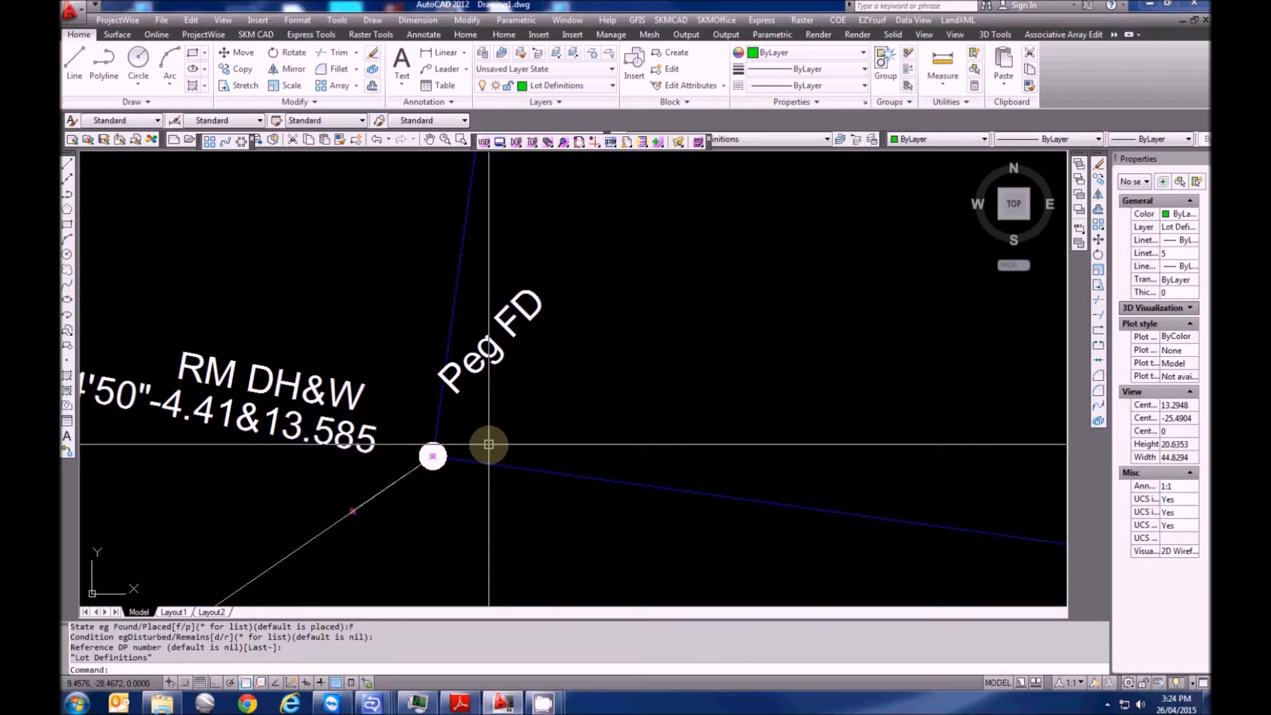
pyautogui.scroll(-6, 488, 444)
# Offset the LOT234/LOT235 boundary line 2 units toward LOT234
pyautogui.scroll(2, 582, 448)
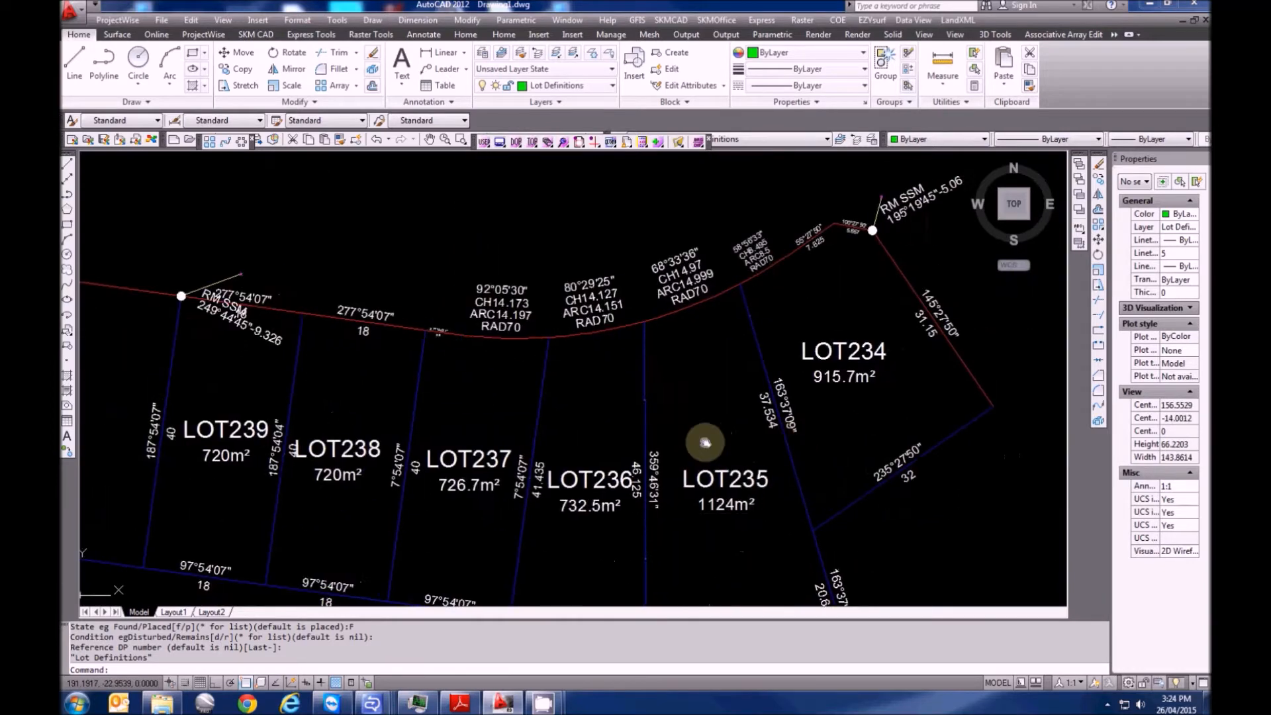
pyautogui.moveTo(791, 445); pyautogui.dragTo(562, 435, button='middle')
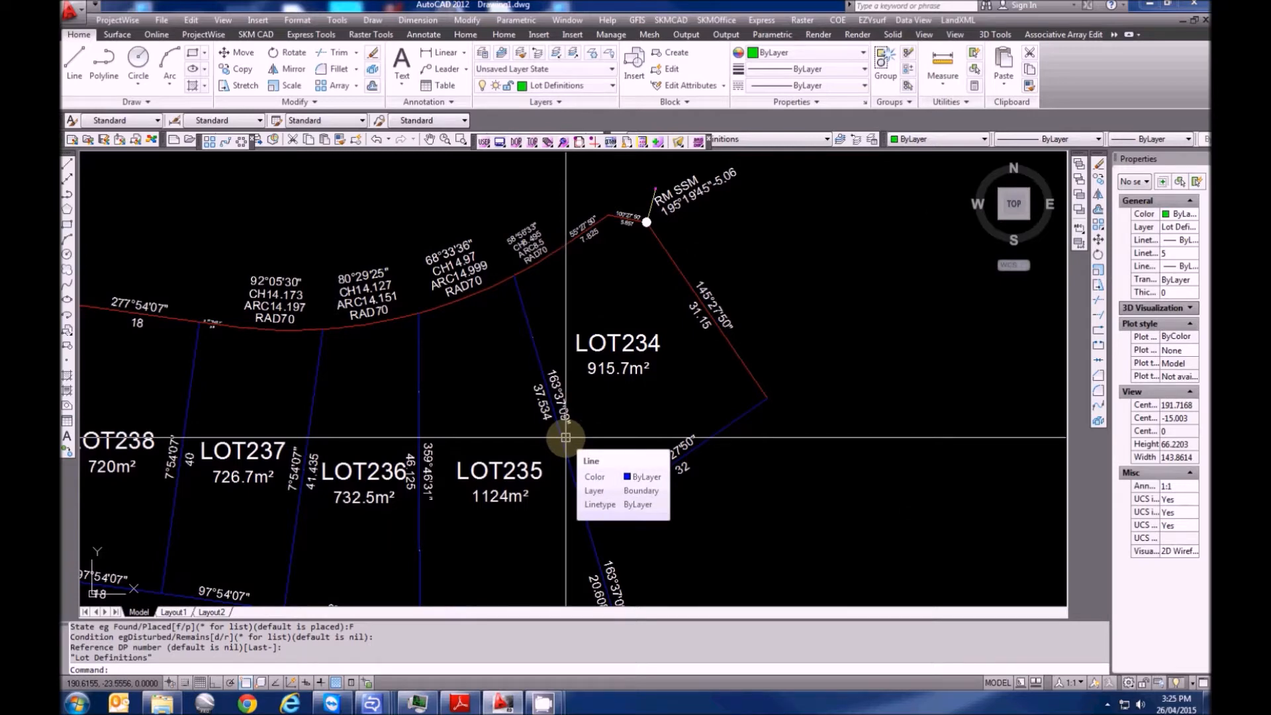
pyautogui.scroll(2, 565, 437)
pyautogui.press('Escape')
pyautogui.press('Escape')
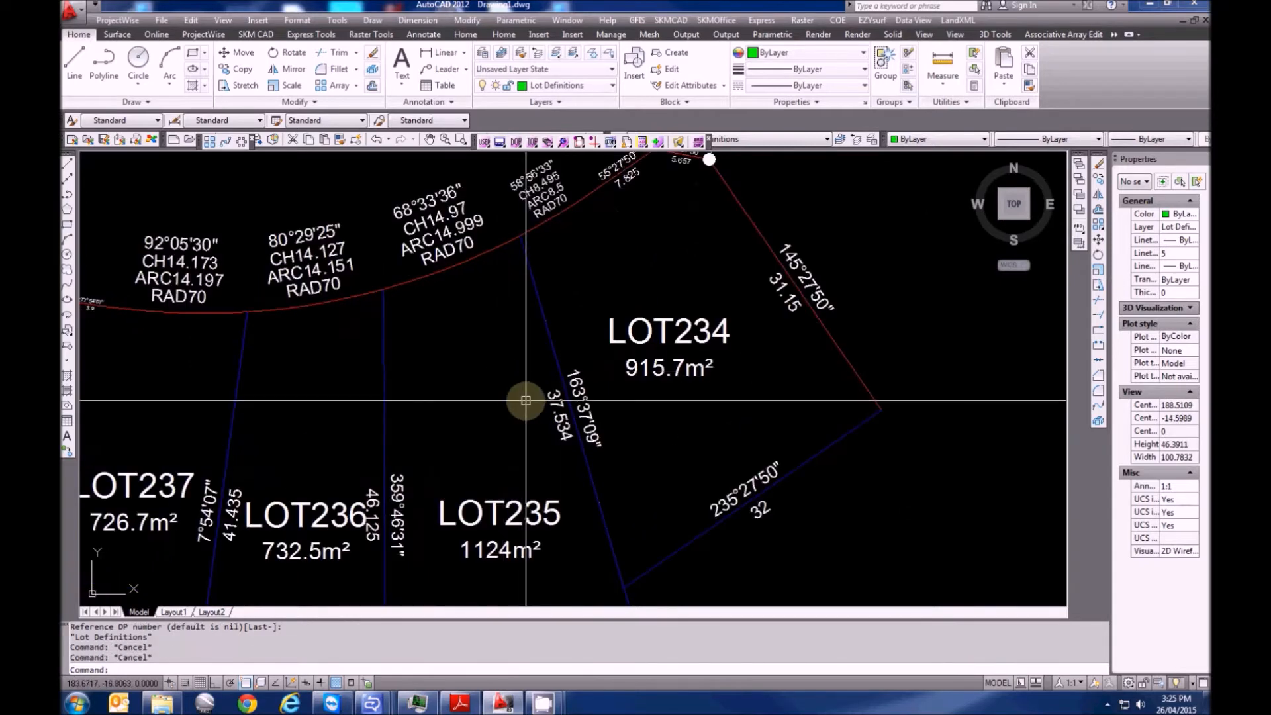
pyautogui.write('o')
pyautogui.press('Return')
pyautogui.write('0')
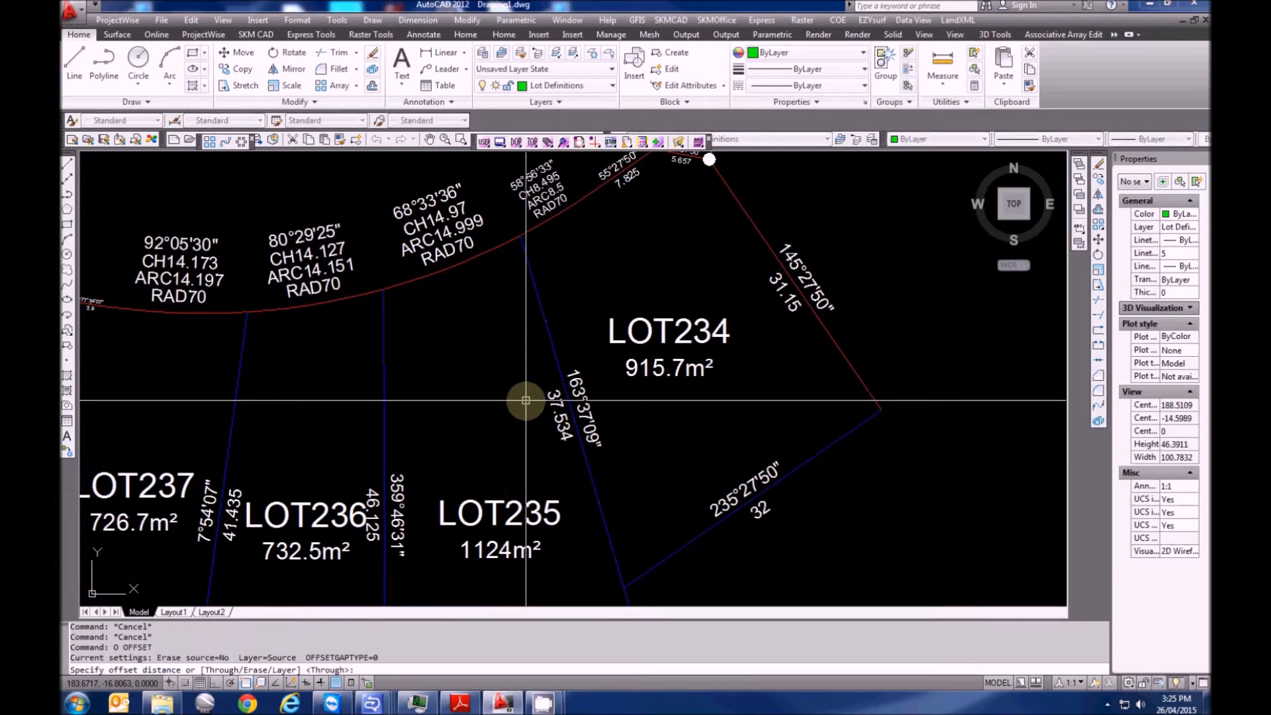
pyautogui.write('2')
pyautogui.press('Return')
pyautogui.click(549, 325)
pyautogui.click(618, 321)
pyautogui.scroll(2, 562, 288)
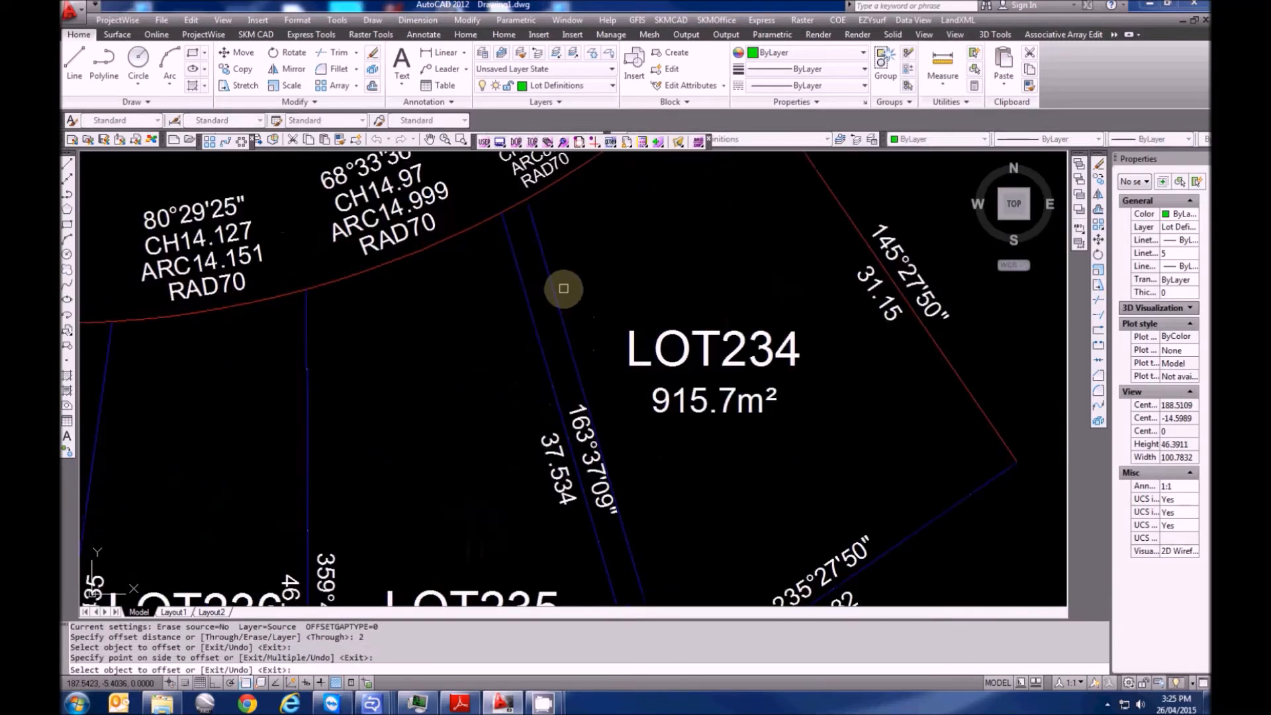
pyautogui.press('Escape')
pyautogui.press('Escape')
# Offset the same boundary line by 3 units to form the strip's second edge
pyautogui.write('o')
pyautogui.press('Return')
pyautogui.write('3')
pyautogui.press('Return')
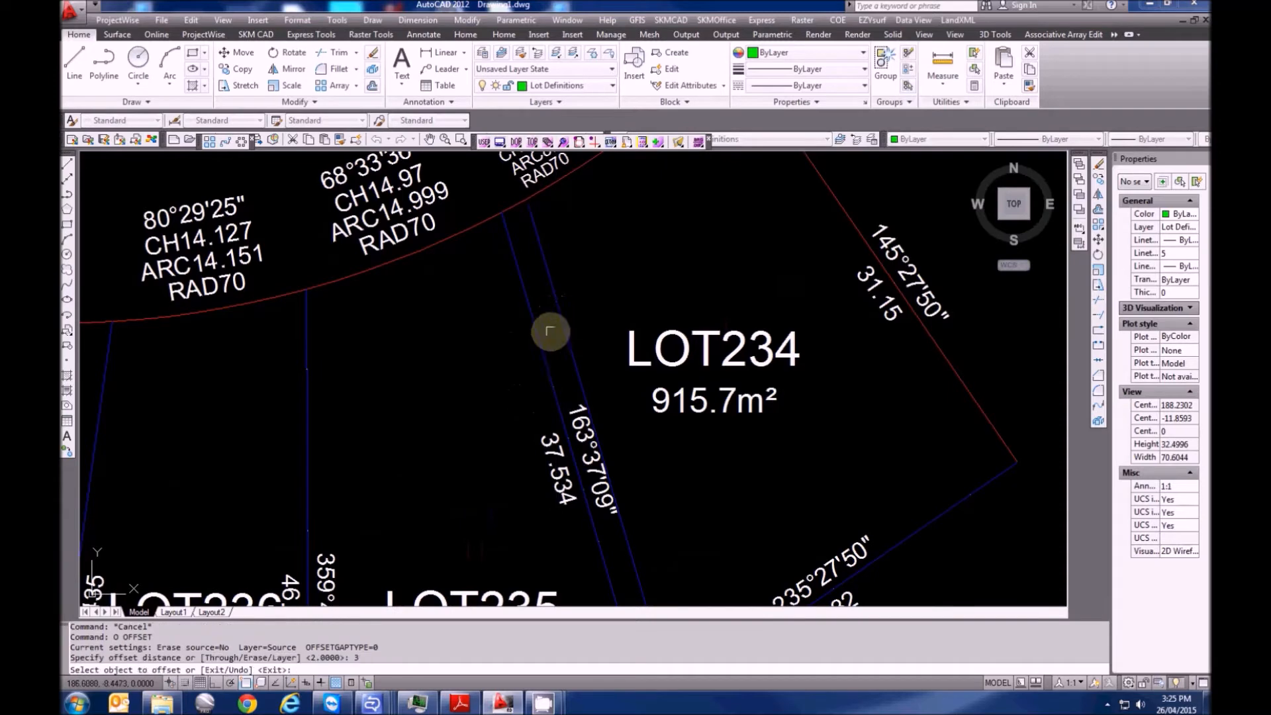
pyautogui.click(535, 329)
pyautogui.click(584, 289)
pyautogui.press('Escape')
# Try extending and trimming the new offset lines against the road and boundary
pyautogui.moveTo(556, 205); pyautogui.dragTo(548, 273, button='middle')
pyautogui.write('ex')
pyautogui.press('Return')
pyautogui.press('Return')
pyautogui.scroll(5, 539, 273)
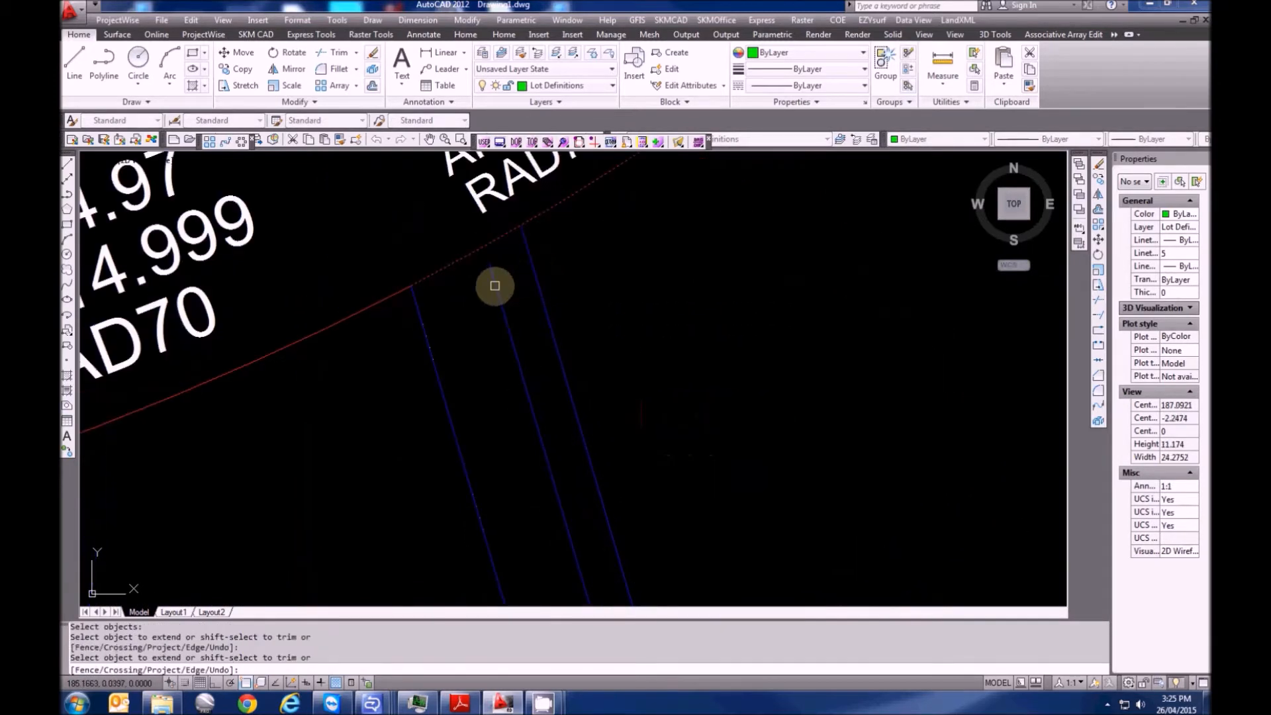
pyautogui.scroll(-5, 520, 345)
pyautogui.scroll(6, 568, 463)
pyautogui.press('Escape')
pyautogui.write('tr')
pyautogui.press('Return')
pyautogui.click(578, 420)
pyautogui.press('Return')
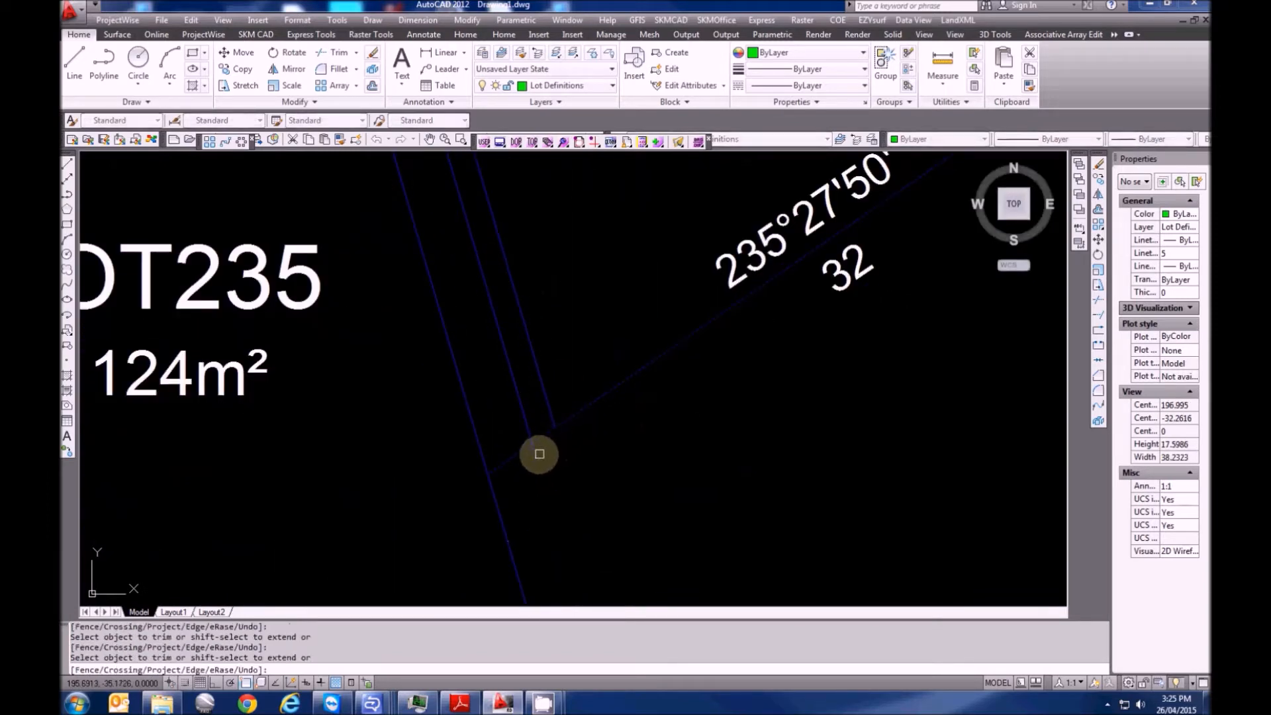
pyautogui.press('Escape')
# Window-select the two new parallel lines to change their layer
pyautogui.click(567, 369)
pyautogui.click(485, 329)
pyautogui.click(552, 87)
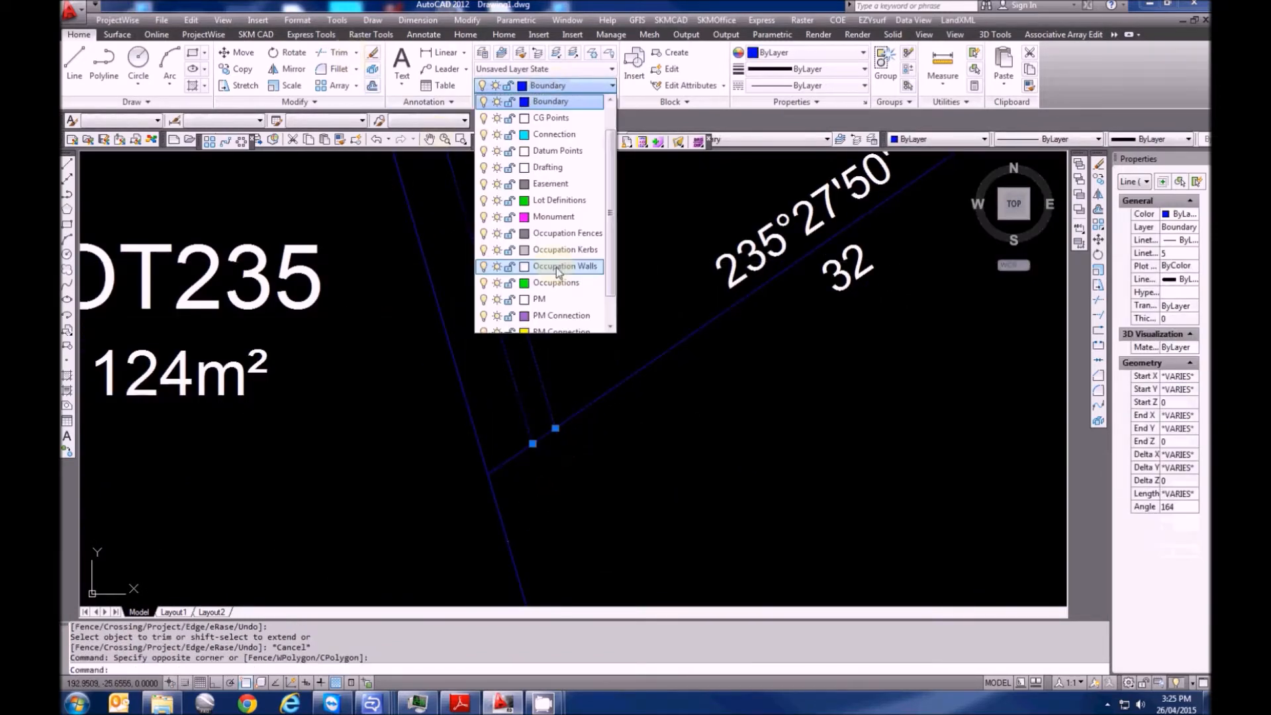
# Put the two offset lines on the Easement layer
pyautogui.click(553, 184)
pyautogui.scroll(-4, 525, 397)
pyautogui.scroll(2, 501, 331)
pyautogui.press('Escape')
pyautogui.moveTo(544, 413); pyautogui.dragTo(498, 355, button='middle')
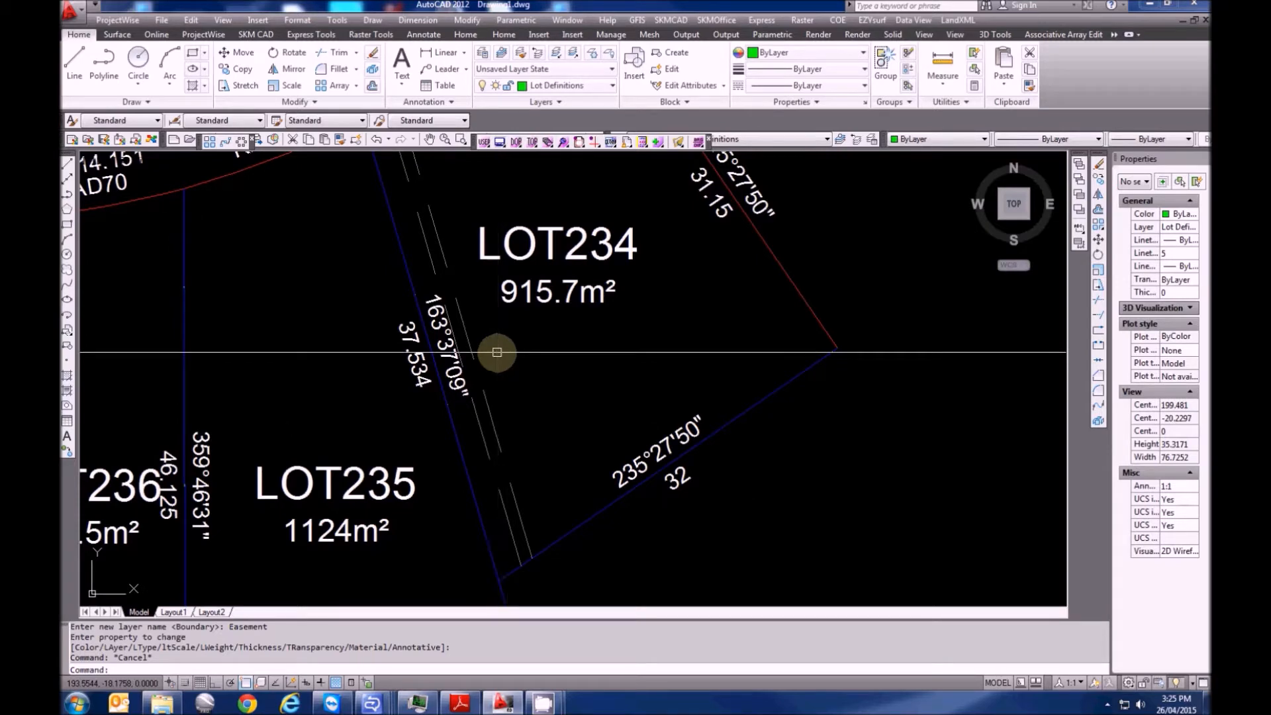
# Draw short line segments across the strip from the boundary intersection to the strip edge
pyautogui.scroll(5, 493, 324)
pyautogui.press('Escape')
pyautogui.press('Escape')
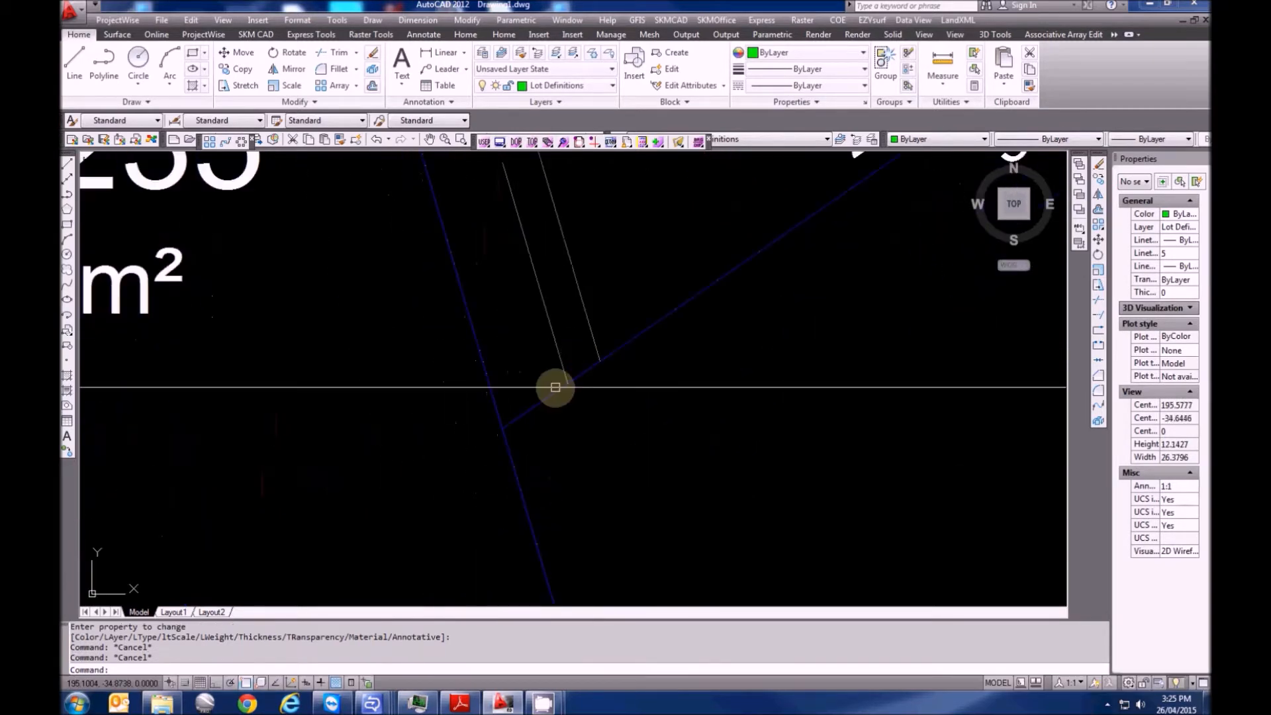
pyautogui.write('l')
pyautogui.press('Return')
pyautogui.click(502, 426)
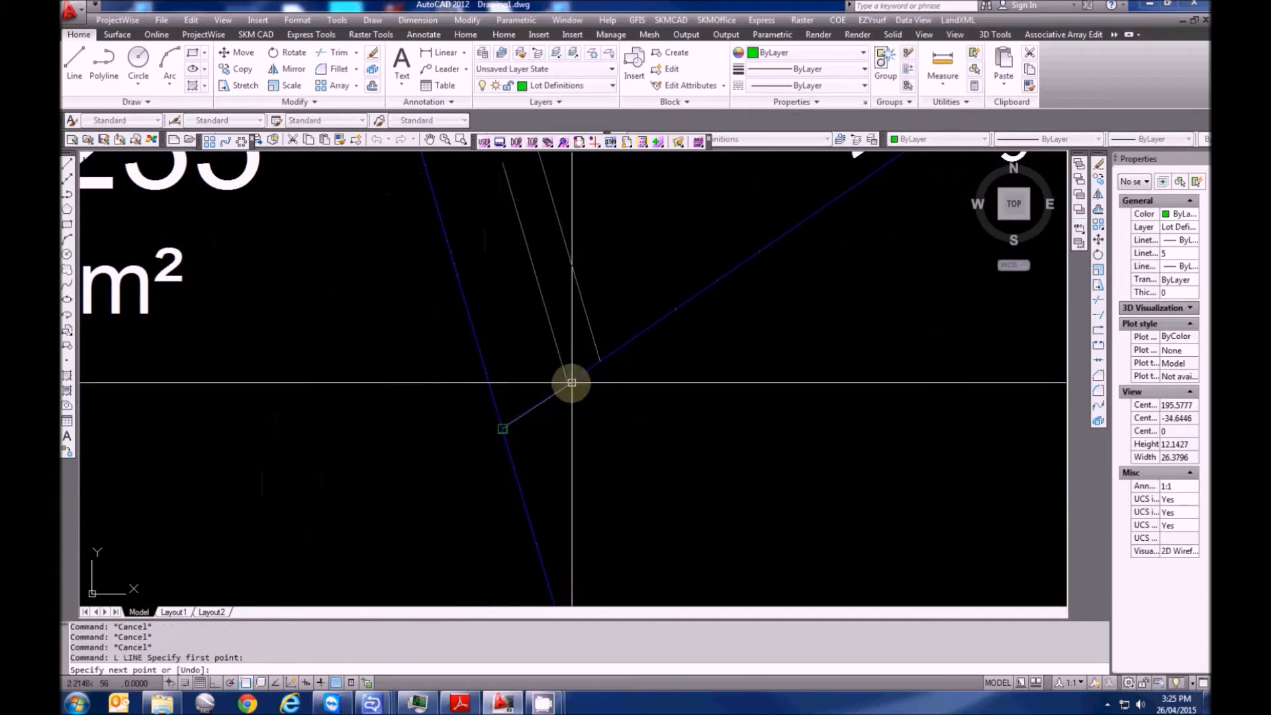
pyautogui.click(567, 383)
pyautogui.click(600, 360)
pyautogui.press('Escape')
# Move the newly drawn segments onto the Easement layer
pyautogui.click(582, 371)
pyautogui.click(560, 389)
pyautogui.click(575, 91)
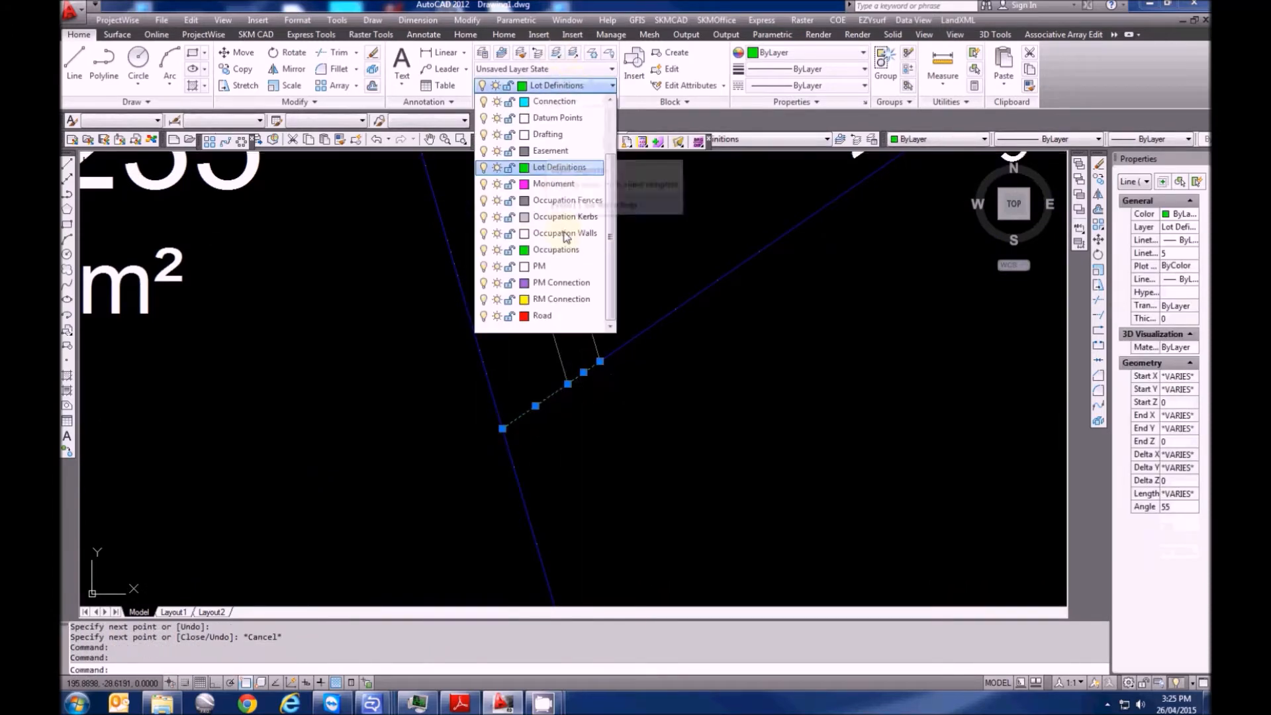
pyautogui.click(559, 152)
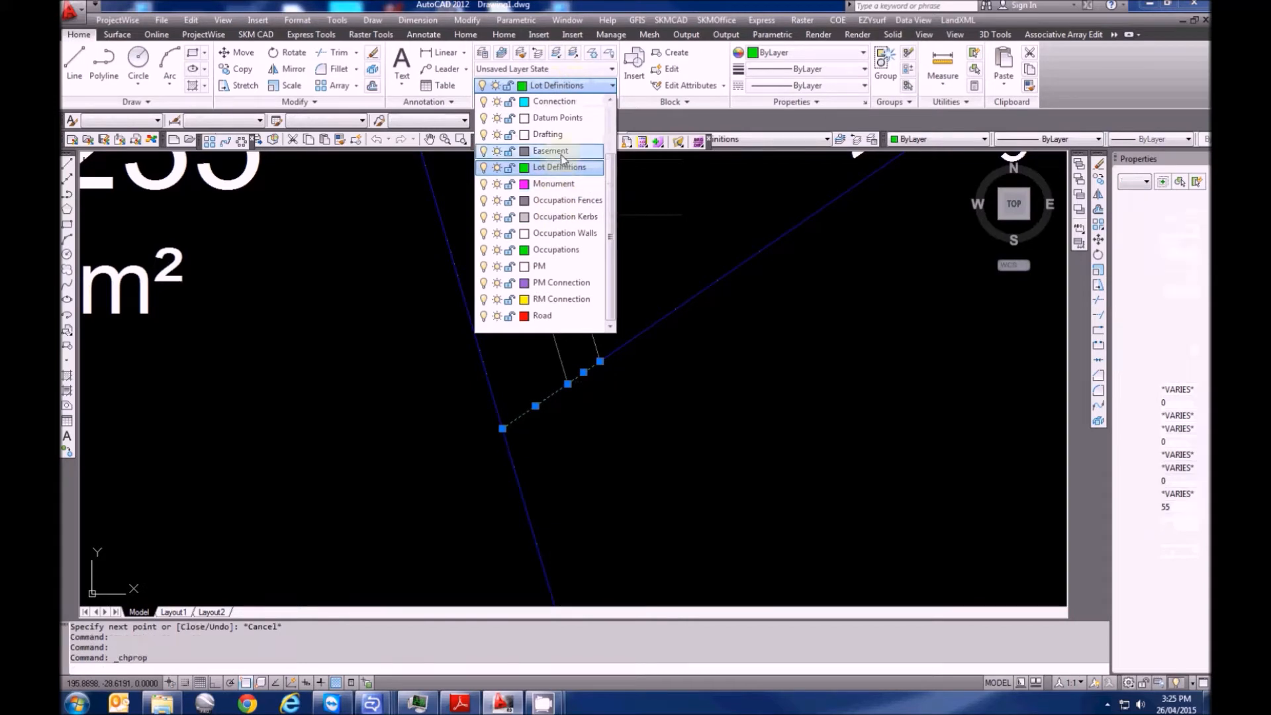
pyautogui.press('Escape')
pyautogui.press('Escape')
# Make Easement the current layer with LK by picking an easement line
pyautogui.write('LK')
pyautogui.press('Return')
pyautogui.click(579, 293)
pyautogui.scroll(-5, 576, 284)
pyautogui.moveTo(552, 225); pyautogui.dragTo(568, 423, button='middle')
pyautogui.moveTo(505, 189); pyautogui.dragTo(509, 530, button='middle')
pyautogui.scroll(6, 417, 319)
pyautogui.press('Escape')
pyautogui.press('Escape')
pyautogui.write('ARC')
pyautogui.press('Return')
# Draw the first short arc along the road arc from the boundary to the strip's near edge
pyautogui.click(405, 407)
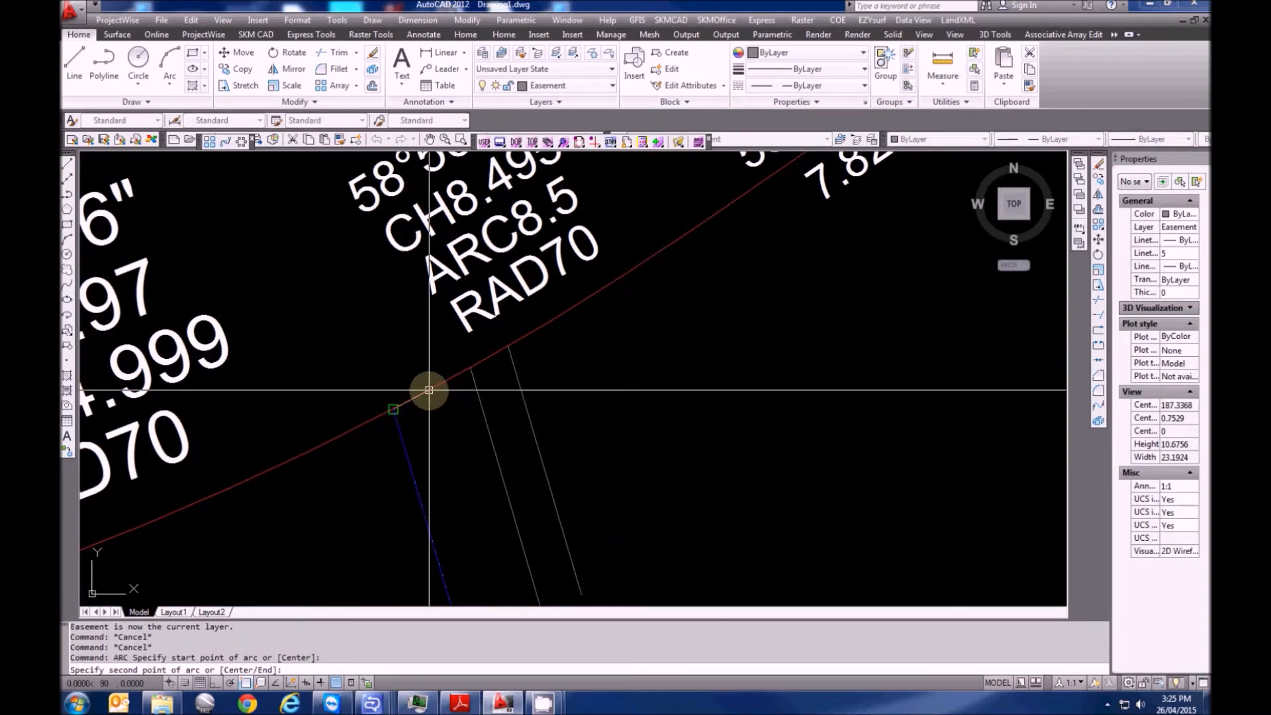
pyautogui.write('S')
pyautogui.press('Return')
pyautogui.write('N')
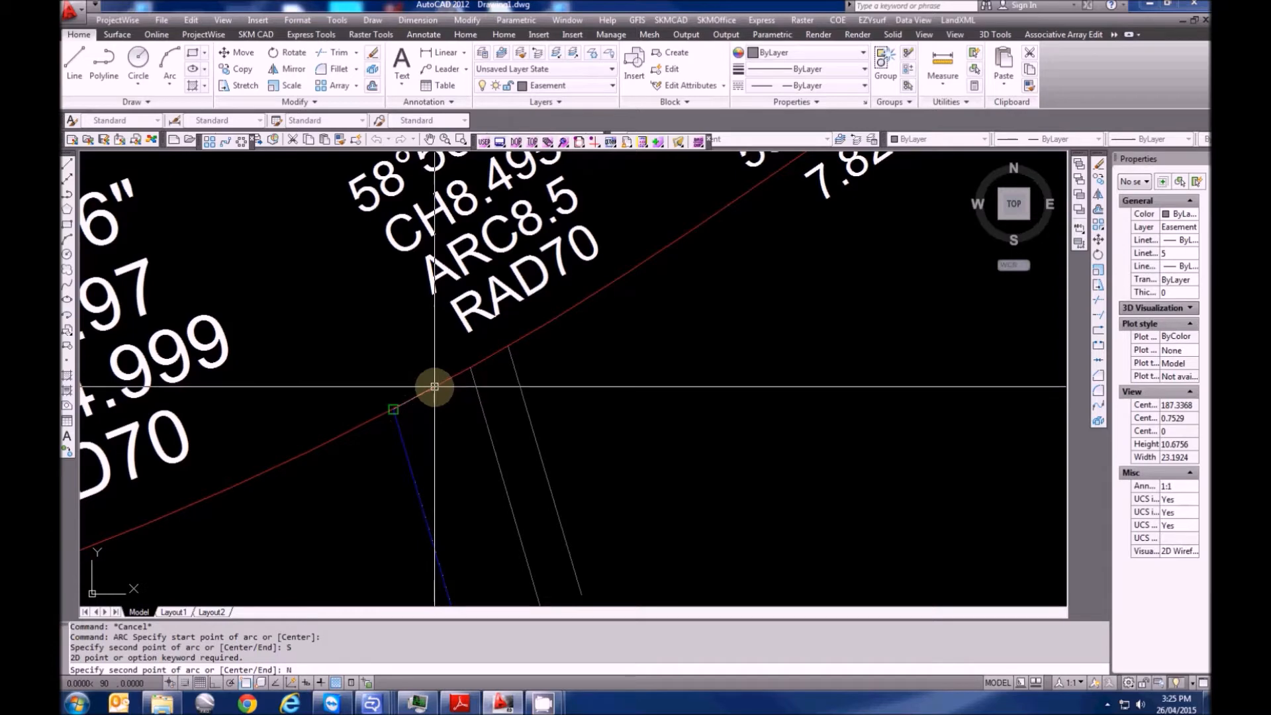
pyautogui.click(432, 386)
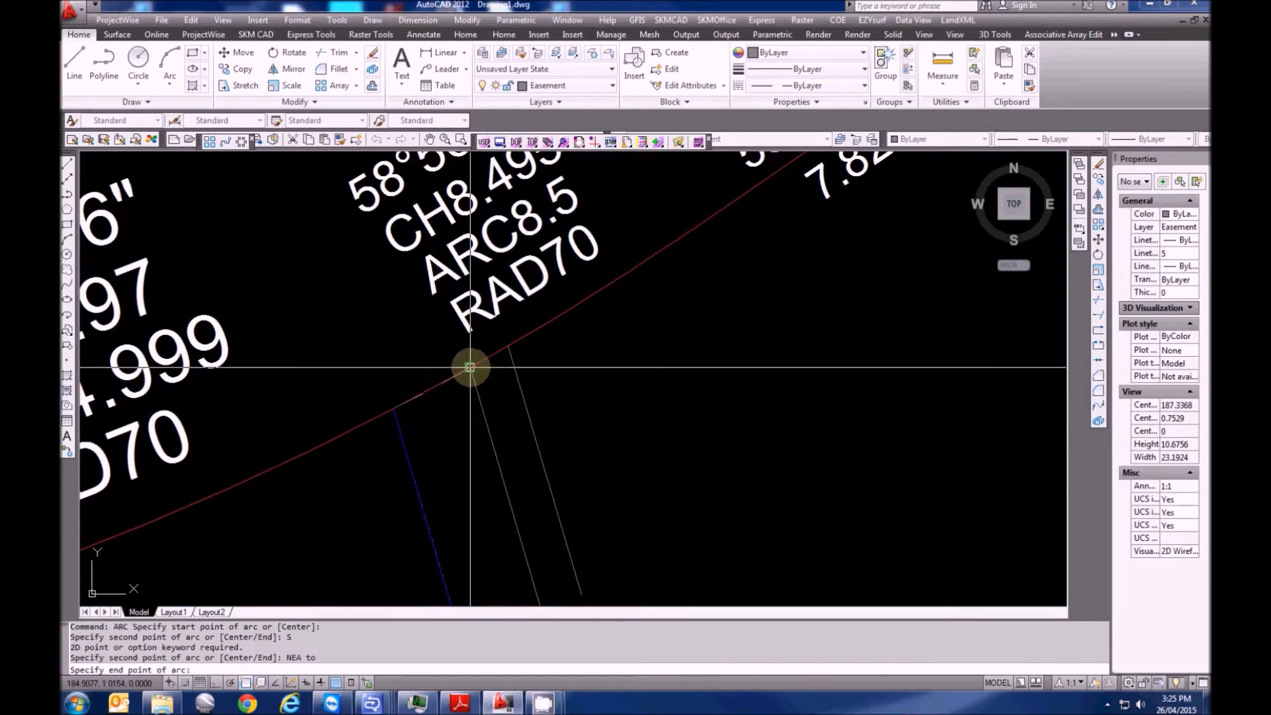
pyautogui.click(470, 367)
# Draw a second arc with Nearest snaps from the near edge to the strip's far edge
pyautogui.press('Return')
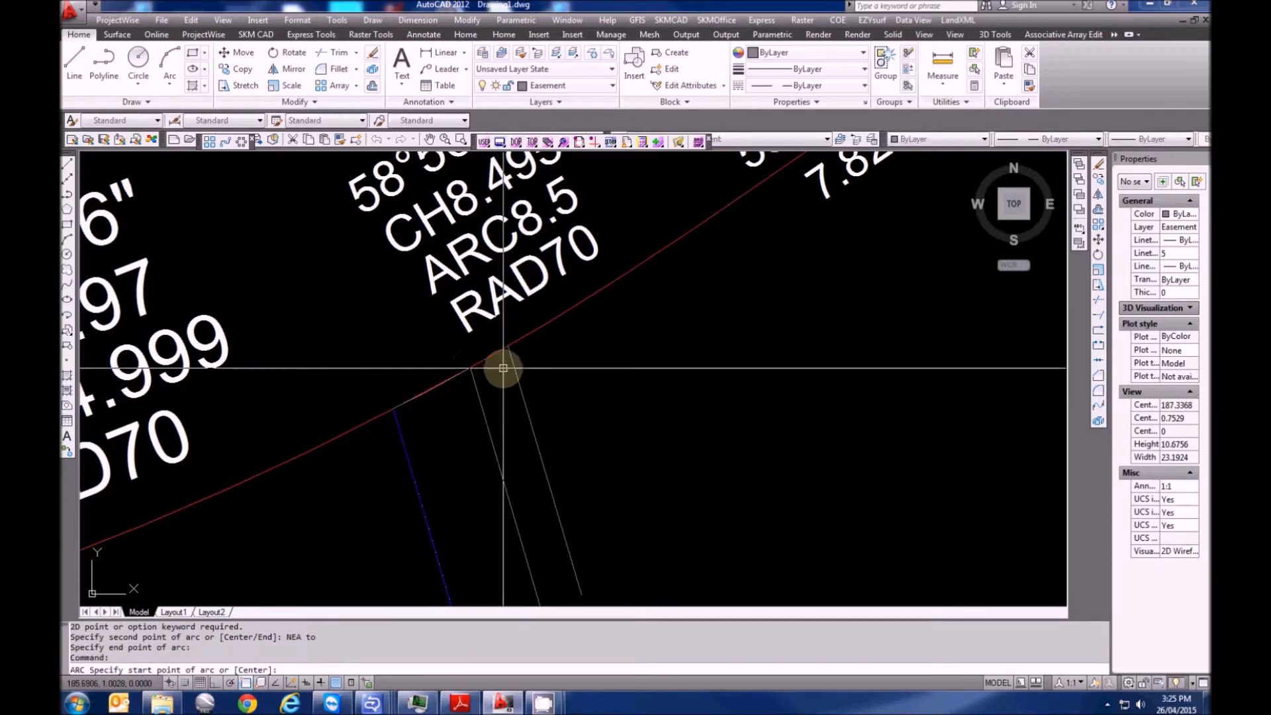
pyautogui.click(467, 365)
pyautogui.write('NEA')
pyautogui.press('Return')
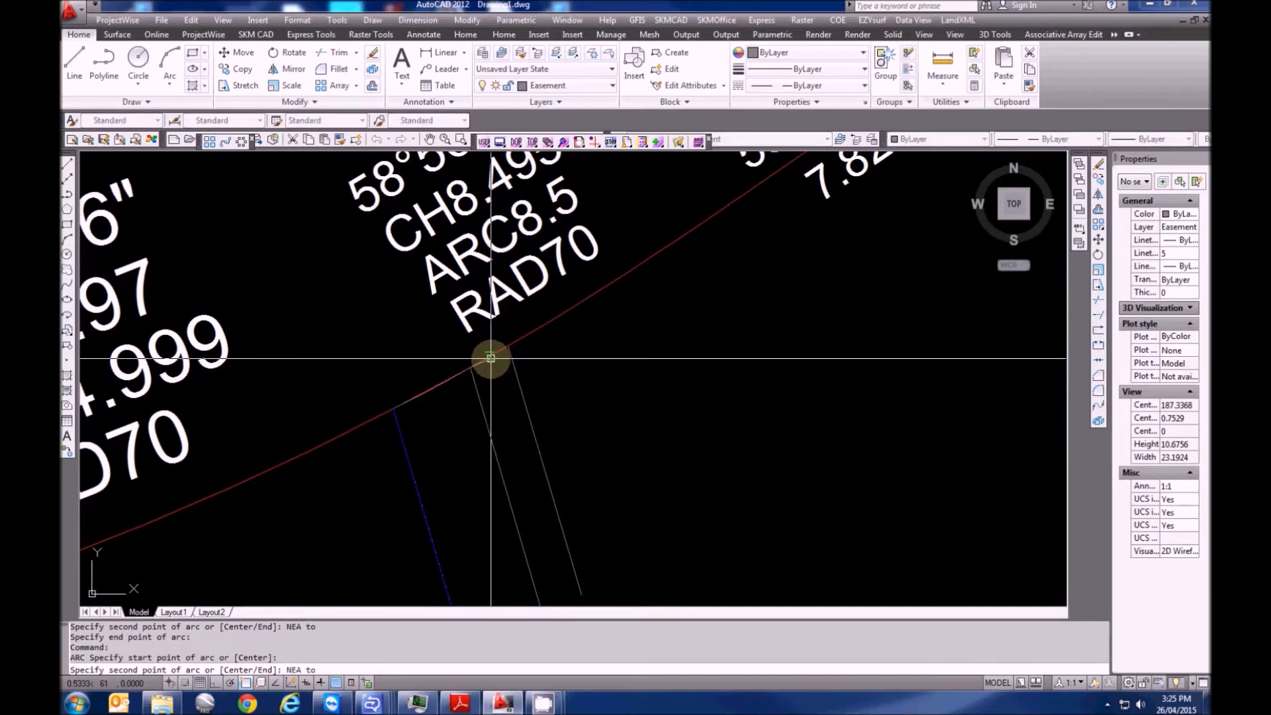
pyautogui.click(491, 358)
pyautogui.click(509, 347)
pyautogui.press('Escape')
# Select and check the two new arcs, then adjust the view of the strip end
pyautogui.click(466, 371)
pyautogui.click(489, 357)
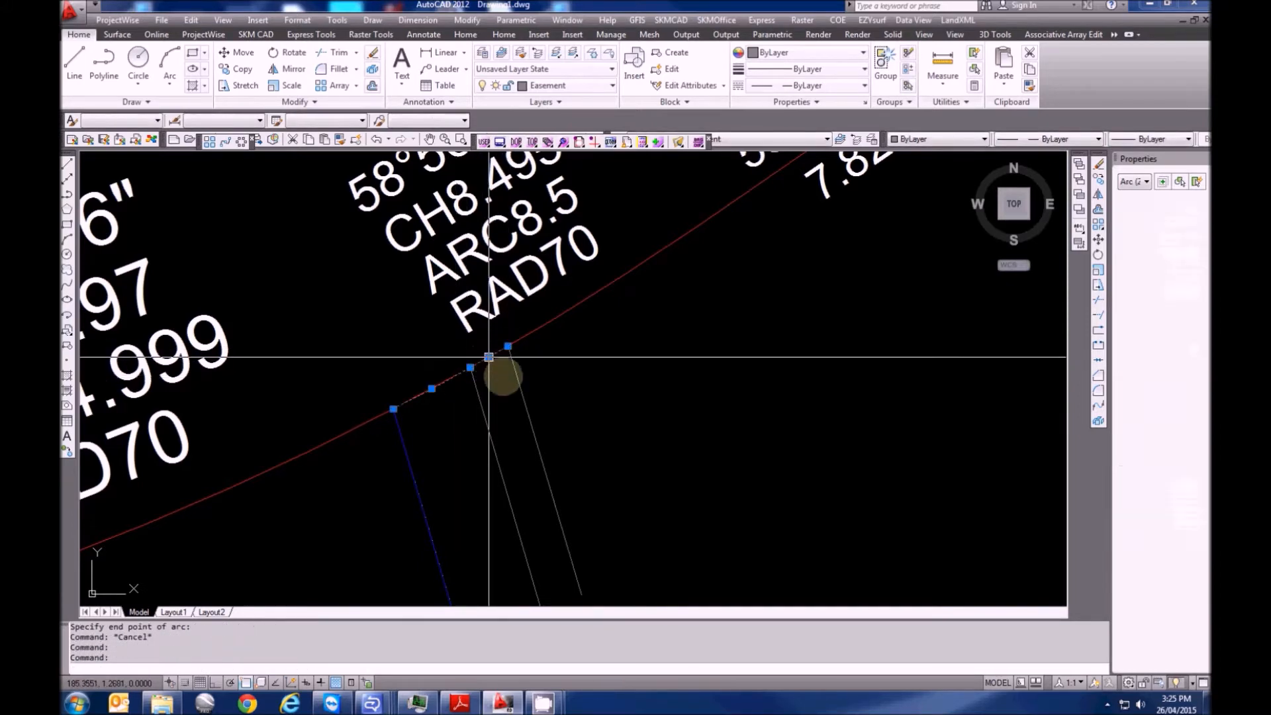
pyautogui.scroll(-3, 488, 357)
pyautogui.scroll(3, 494, 337)
pyautogui.press('Escape')
pyautogui.press('Escape')
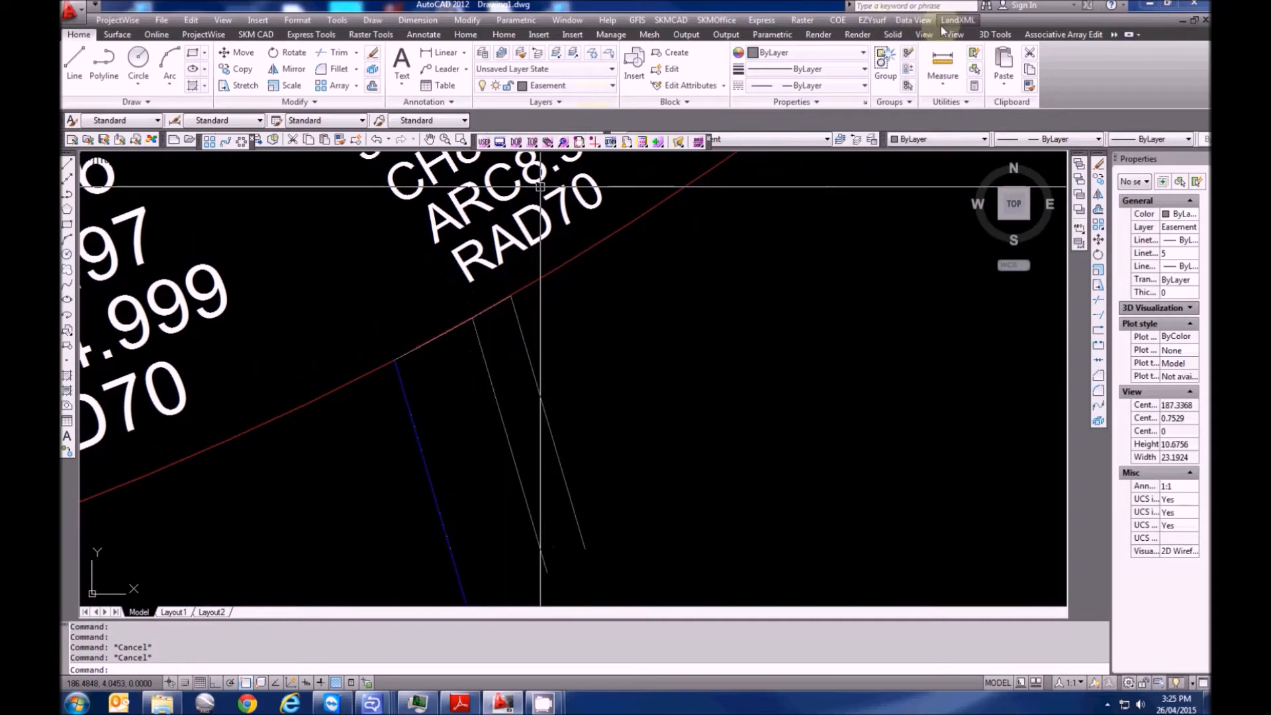
pyautogui.scroll(-8, 562, 312)
pyautogui.moveTo(629, 360)
pyautogui.mouseDown(button='middle')
pyautogui.moveTo(580, 345)
pyautogui.moveTo(564, 395)
pyautogui.mouseUp(button='middle')
pyautogui.scroll(-2, 565, 395)
pyautogui.scroll(9, 601, 324)
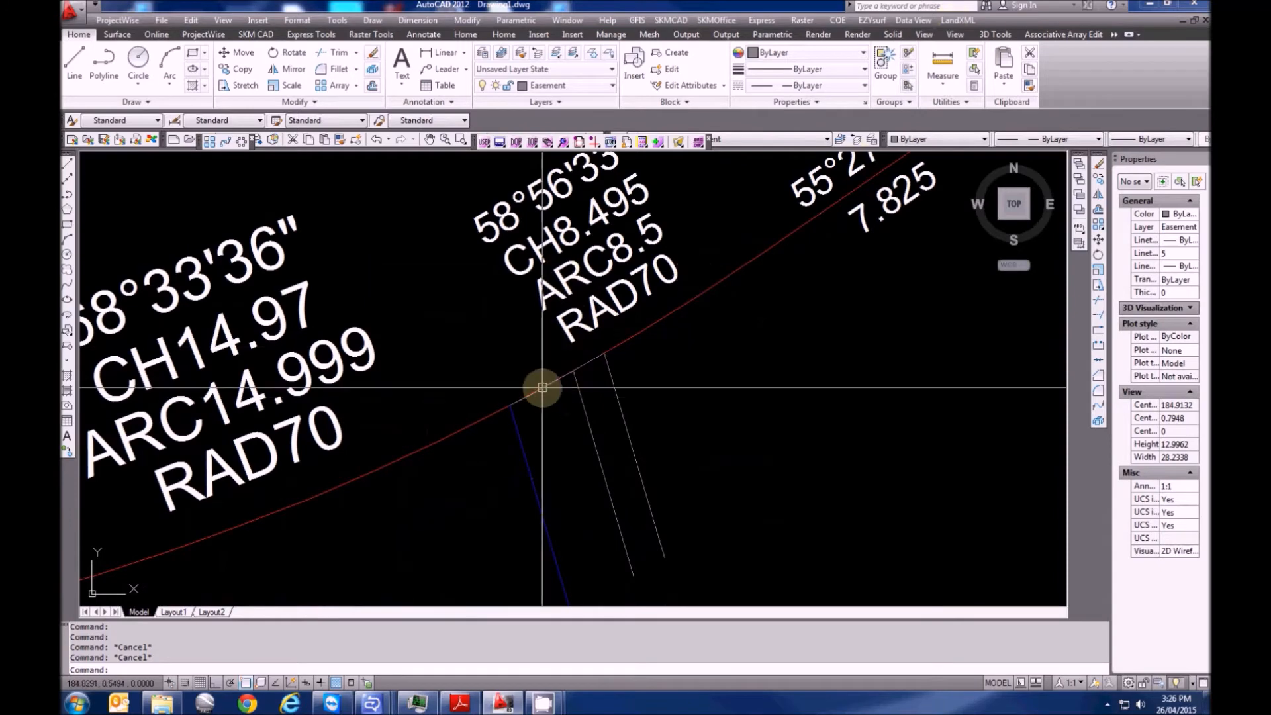
pyautogui.scroll(3, 570, 360)
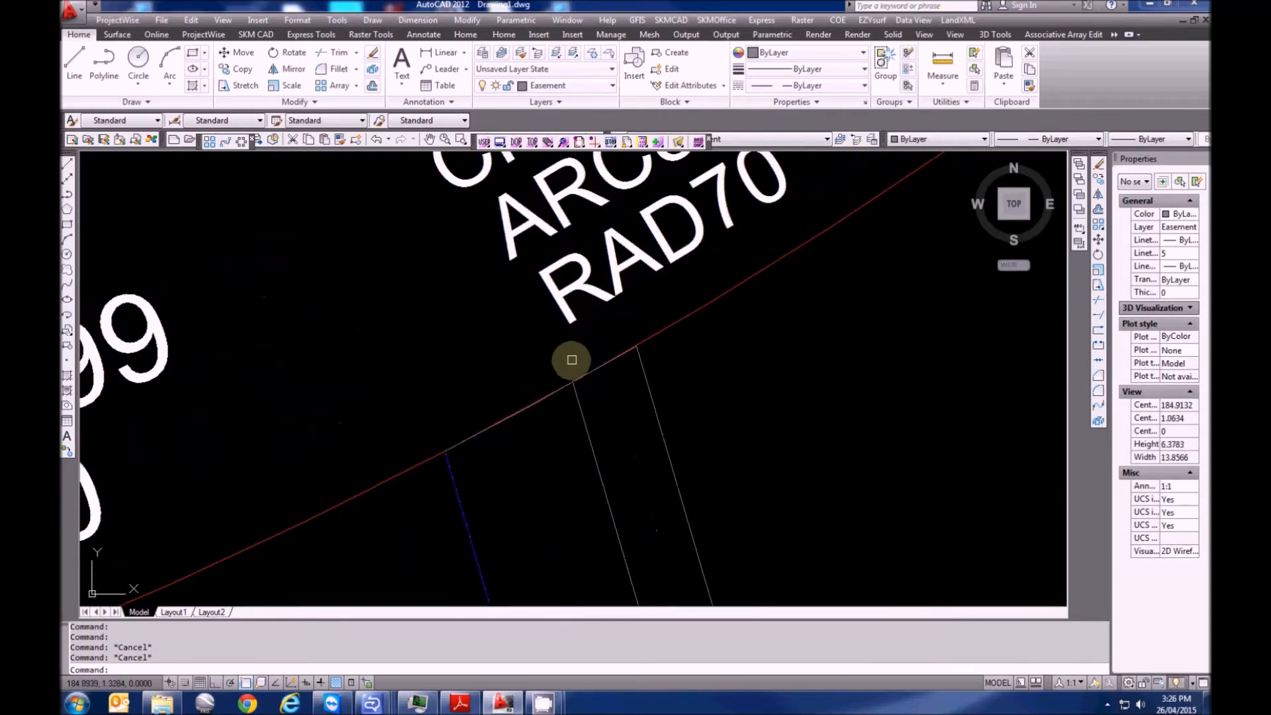
pyautogui.scroll(-1, 576, 381)
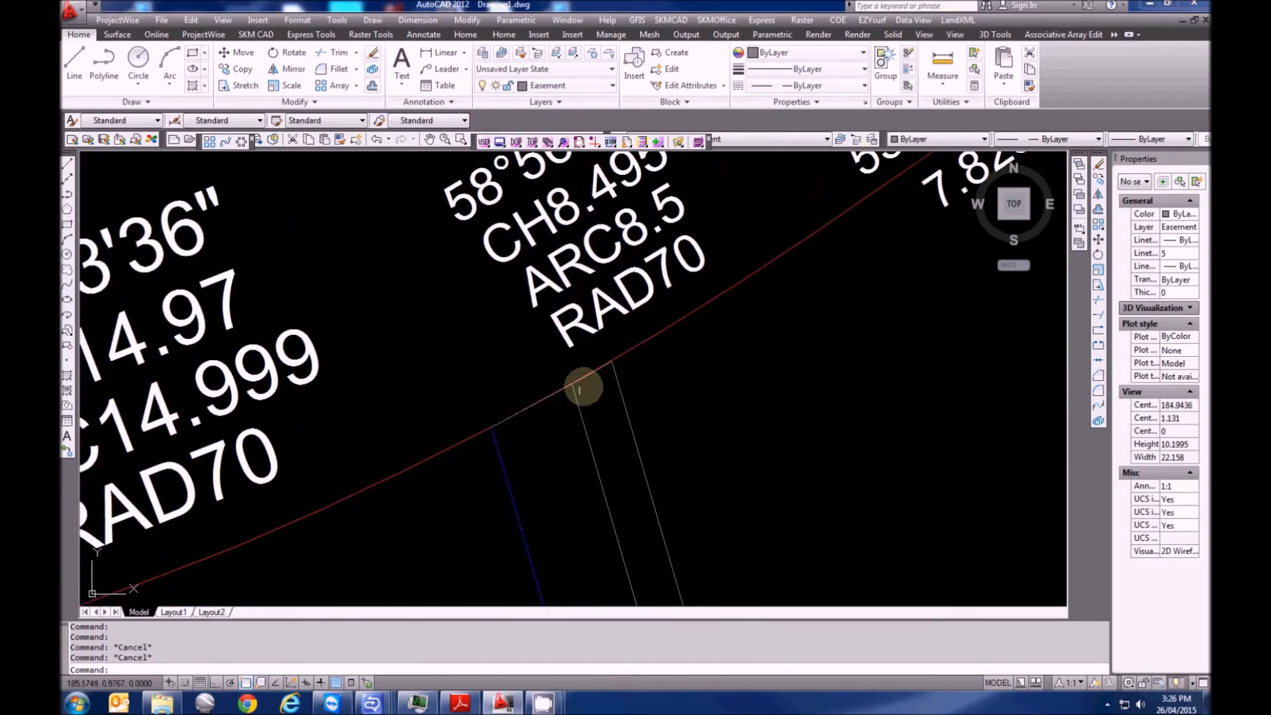
pyautogui.click(959, 25)
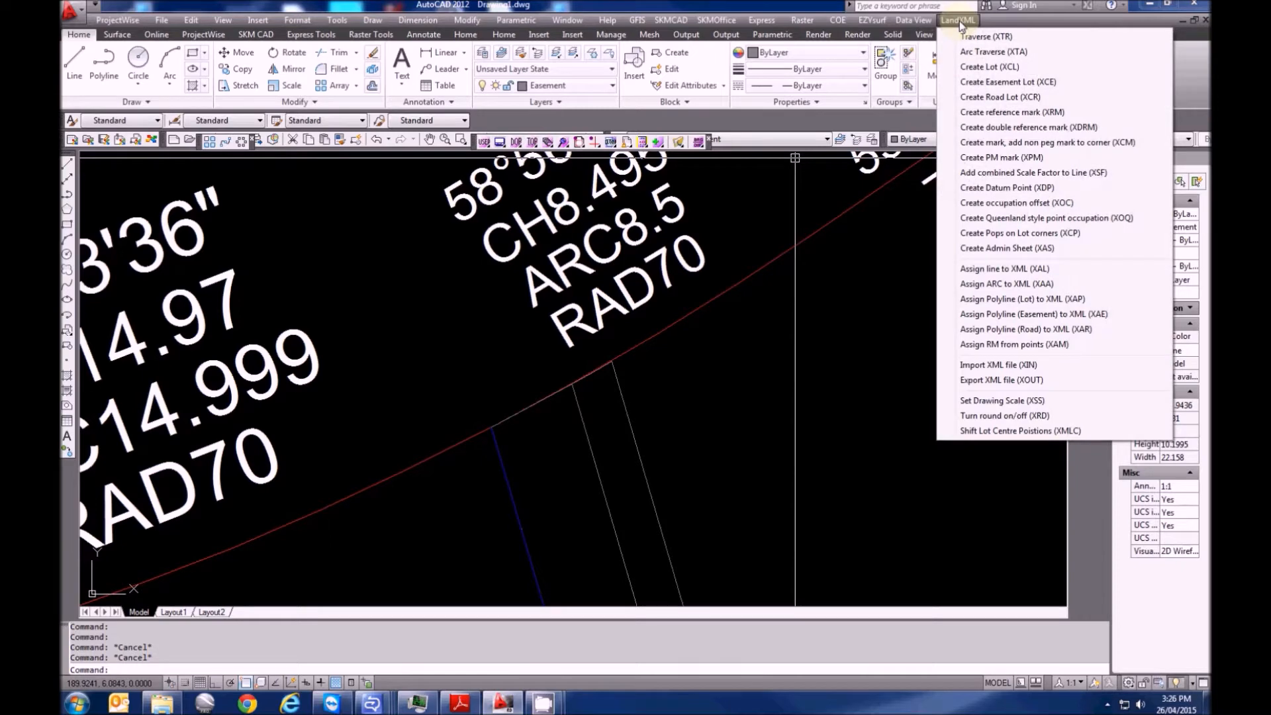
# Assign both short arcs to LandXML with XAA, labelling one 61°35'04" CH2.045 ARC2.045 RAD70
pyautogui.click(1002, 285)
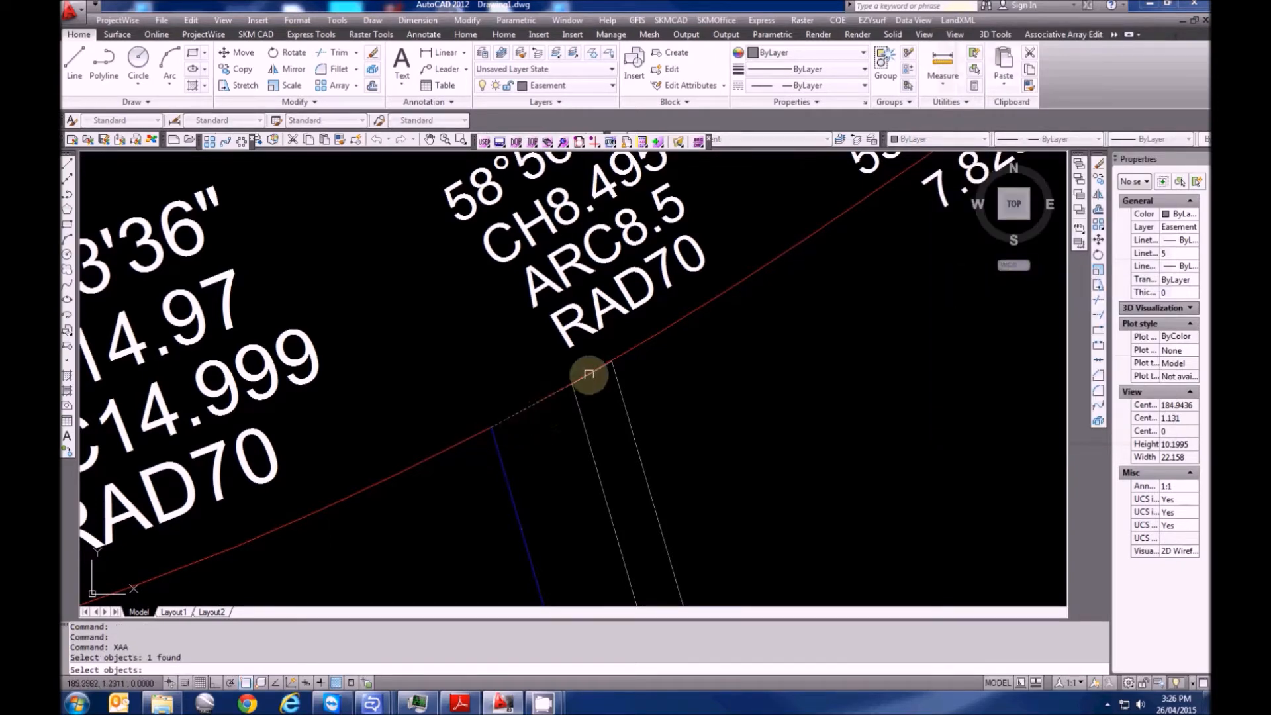
pyautogui.press('Return')
pyautogui.scroll(2, 635, 377)
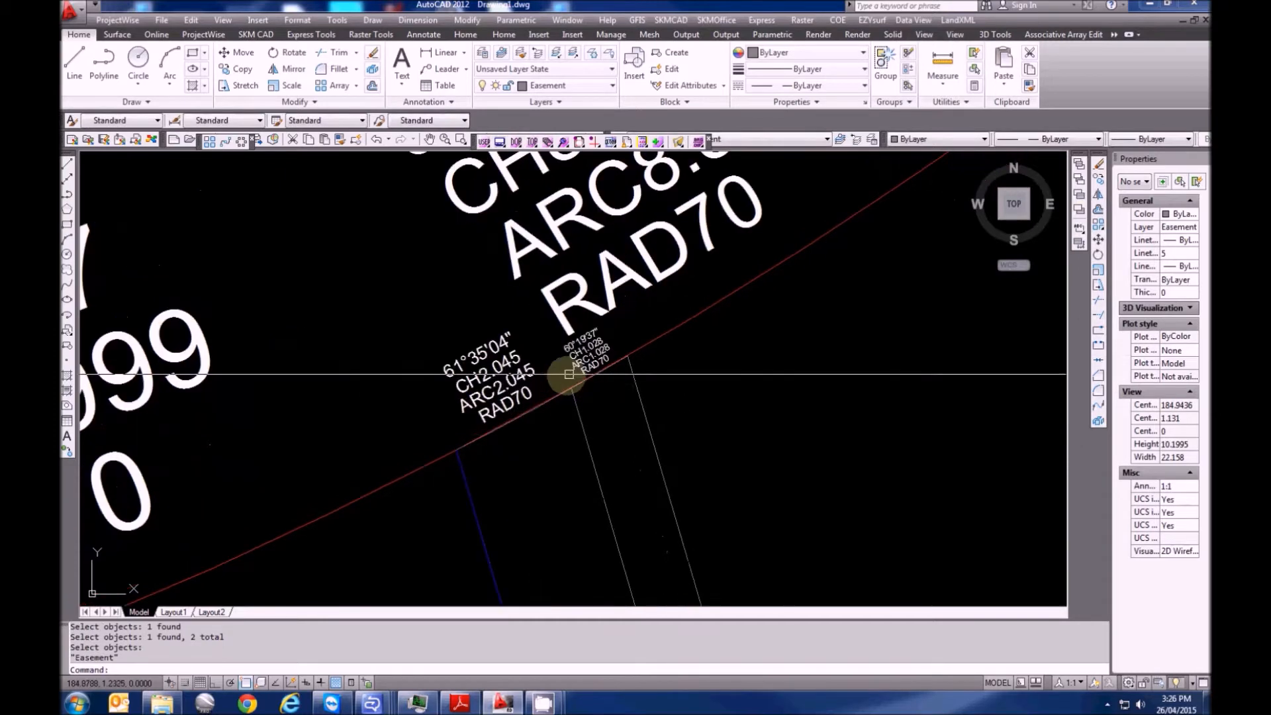
pyautogui.scroll(-6, 493, 355)
pyautogui.moveTo(535, 384)
pyautogui.mouseDown(button='middle')
pyautogui.moveTo(479, 268)
pyautogui.moveTo(463, 266)
pyautogui.moveTo(434, 220)
pyautogui.mouseUp(button='middle')
pyautogui.moveTo(506, 434)
pyautogui.mouseDown(button='middle')
pyautogui.moveTo(510, 324)
pyautogui.moveTo(545, 493)
pyautogui.mouseUp(button='middle')
pyautogui.scroll(2, 511, 332)
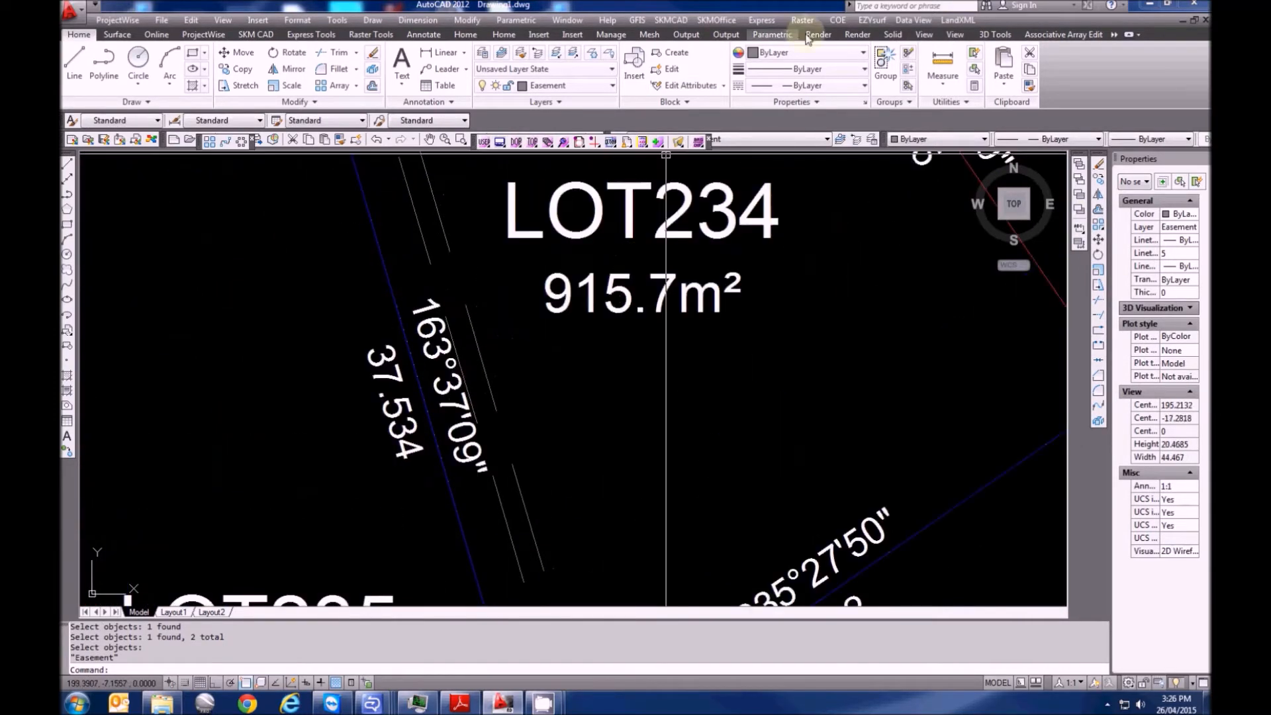
pyautogui.click(957, 20)
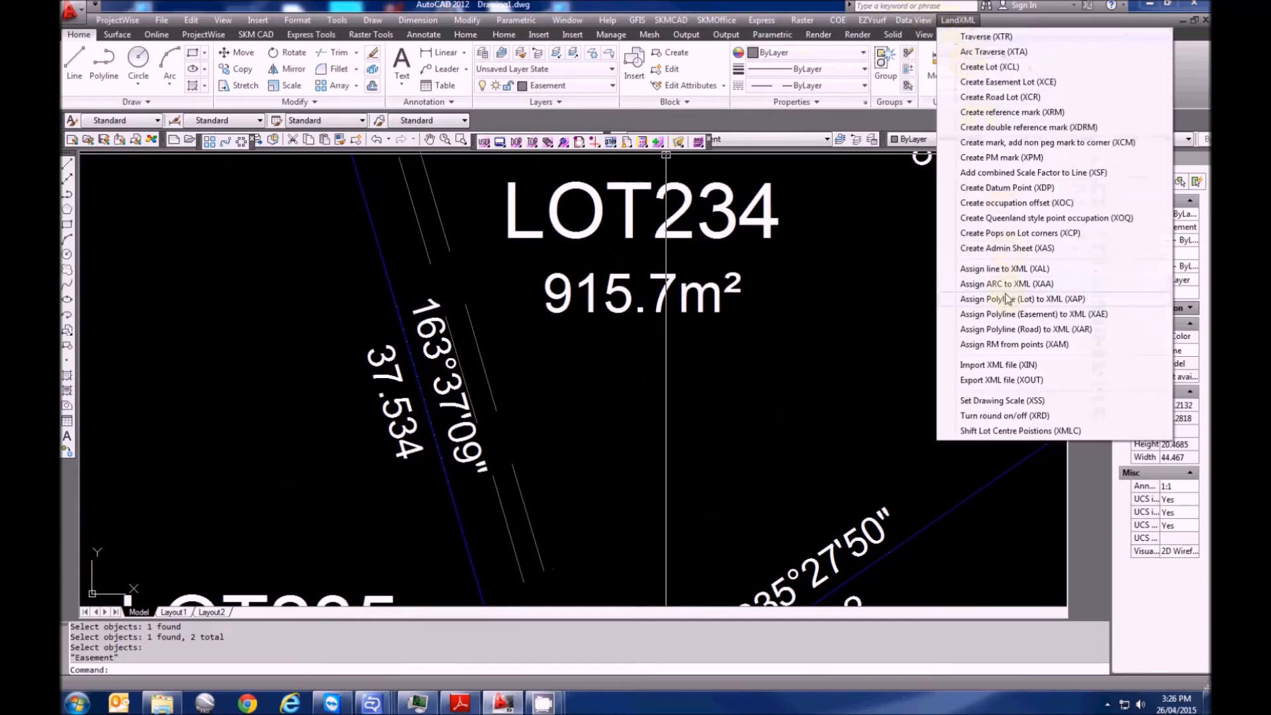
# Label the easement lines via XAL with bearings and distances such as 55°27'50" 2.105 and 1.052
pyautogui.click(1006, 269)
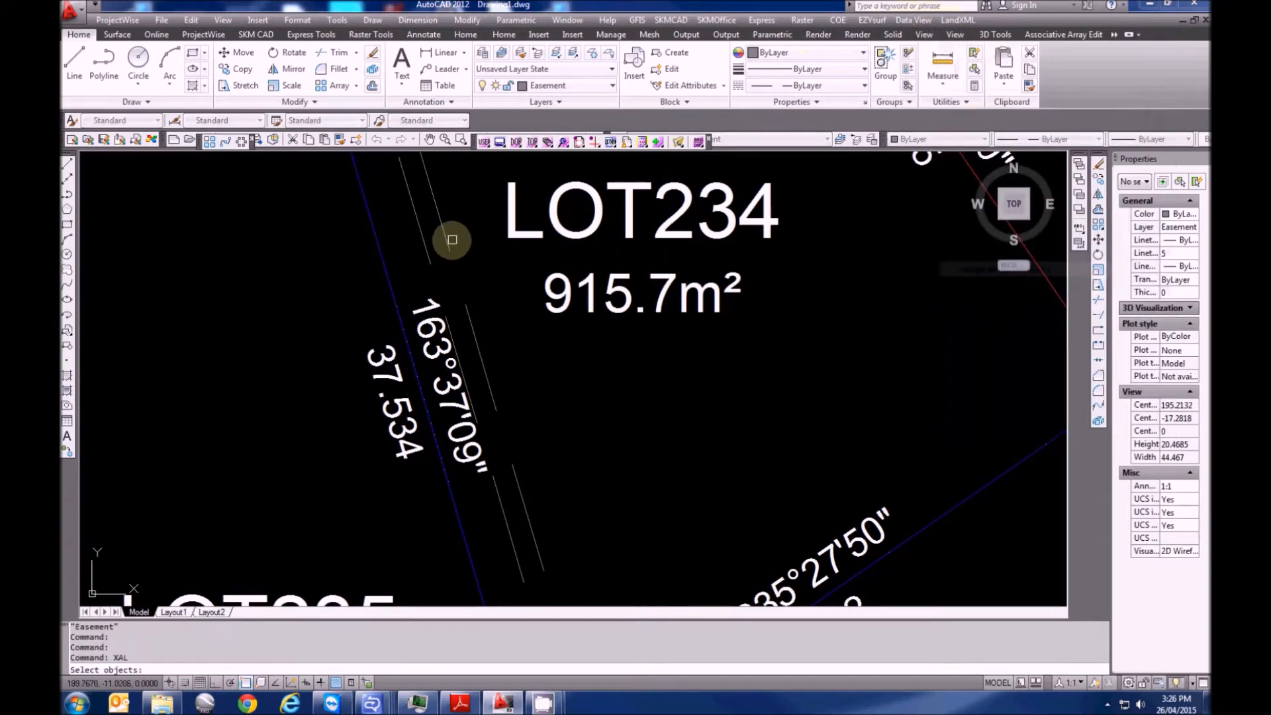
pyautogui.click(428, 248)
pyautogui.scroll(-9, 426, 191)
pyautogui.scroll(7, 500, 400)
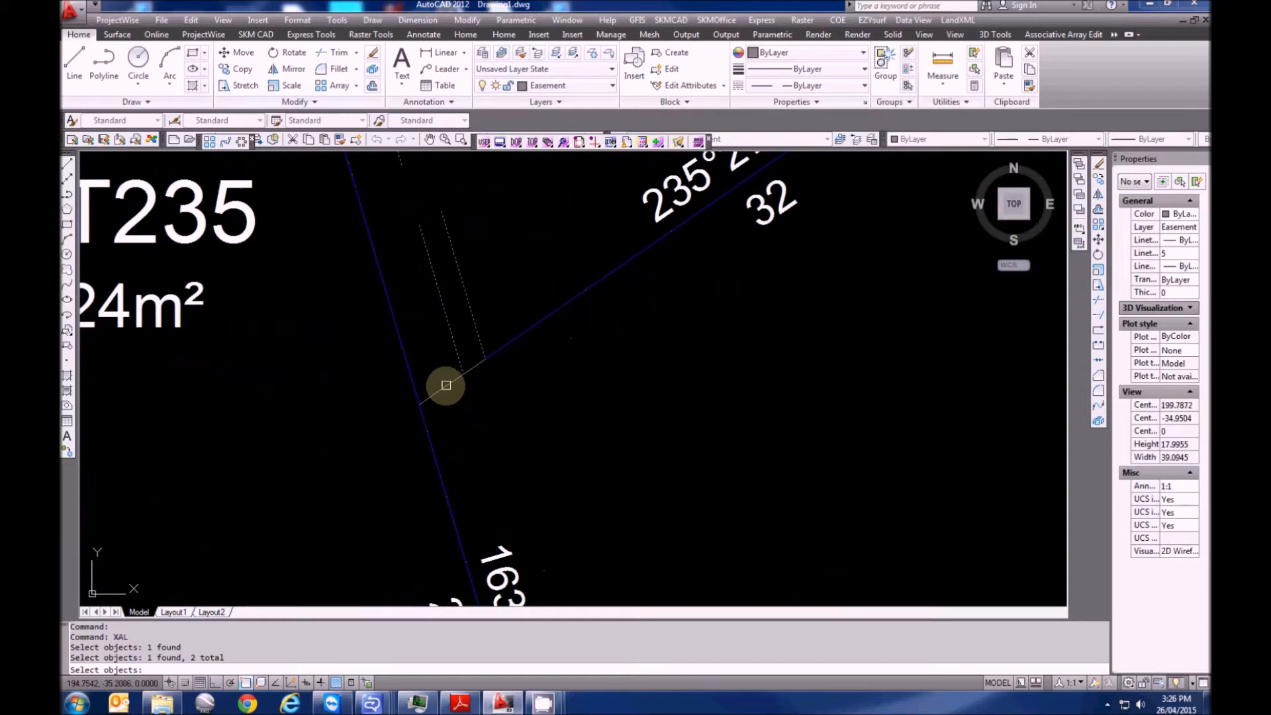
pyautogui.click(473, 371)
pyautogui.scroll(-7, 542, 474)
pyautogui.press('Return')
pyautogui.scroll(4, 506, 394)
pyautogui.scroll(4, 537, 529)
pyautogui.scroll(8, 523, 520)
pyautogui.scroll(-6, 570, 443)
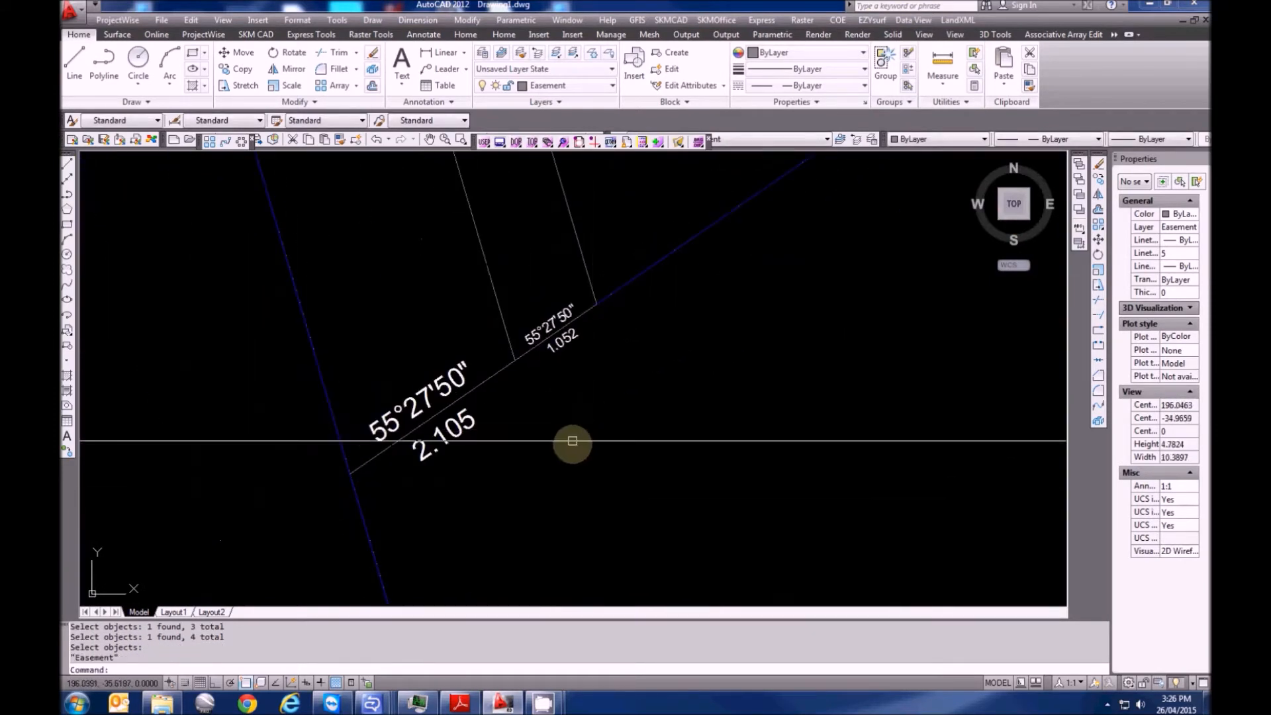
pyautogui.scroll(-5, 556, 361)
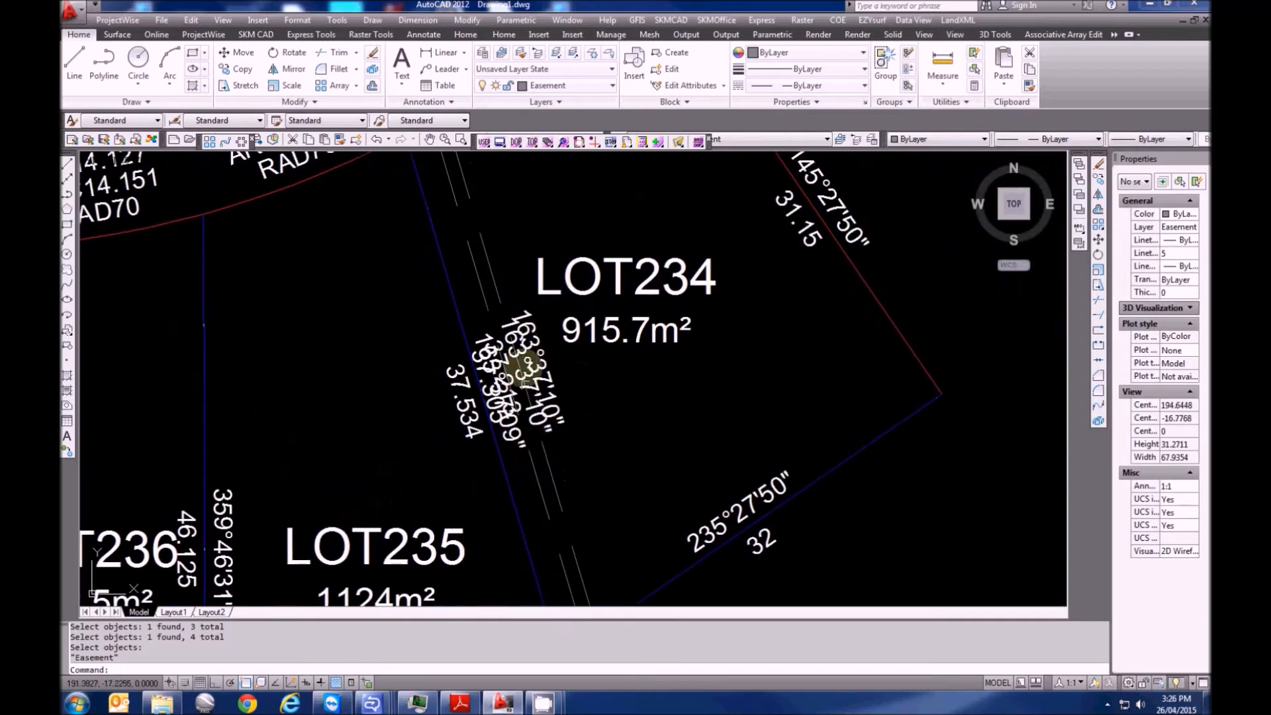
pyautogui.scroll(-2, 536, 483)
pyautogui.scroll(2, 476, 317)
pyautogui.scroll(-2, 495, 372)
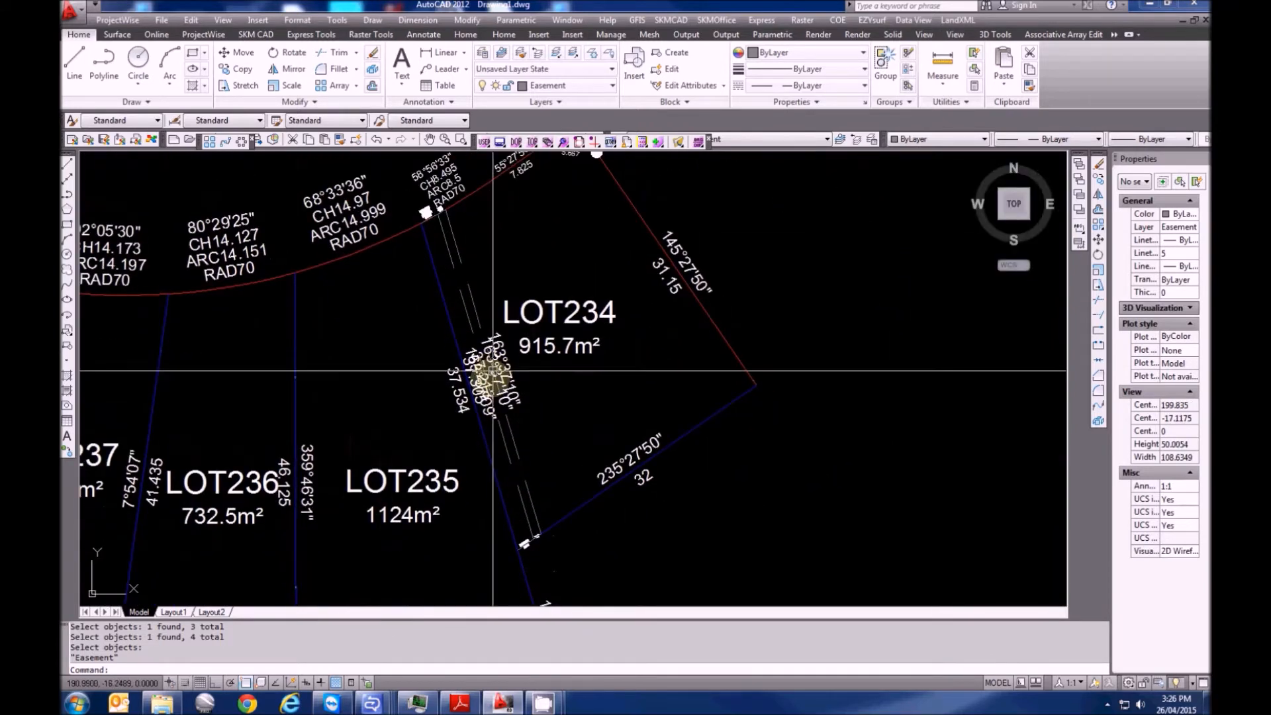
pyautogui.scroll(8, 431, 212)
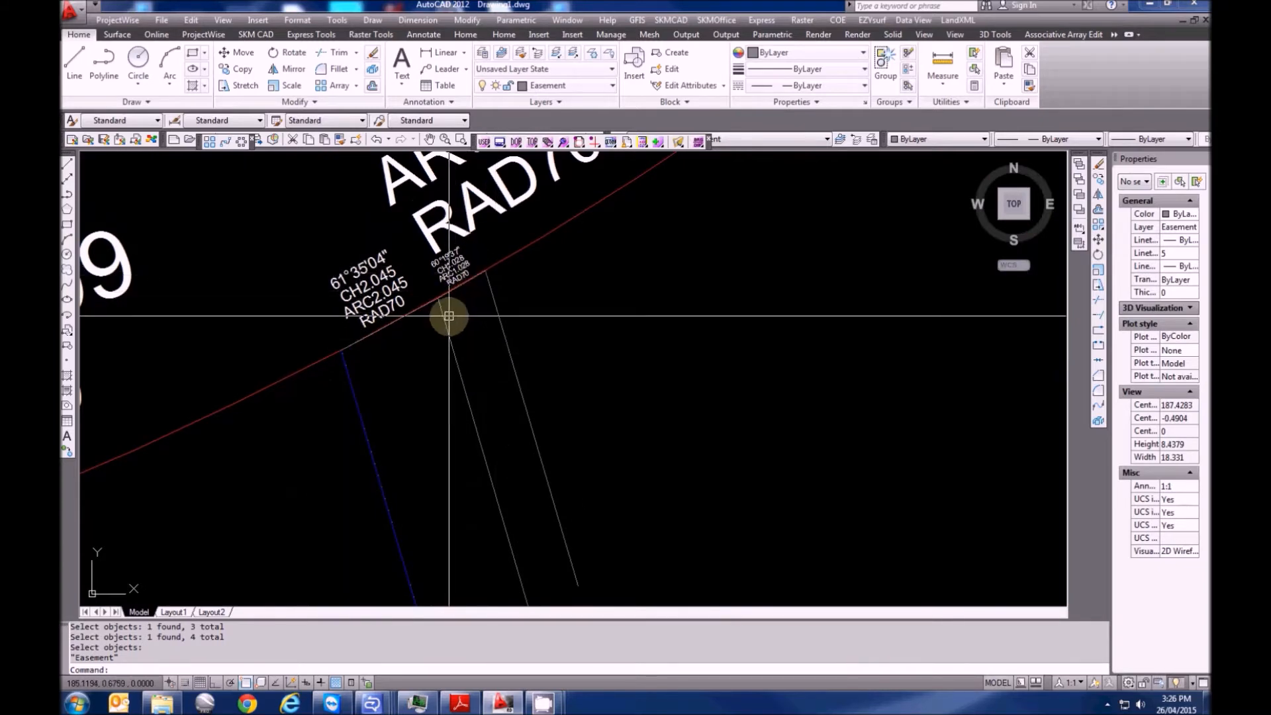
pyautogui.scroll(-10, 463, 327)
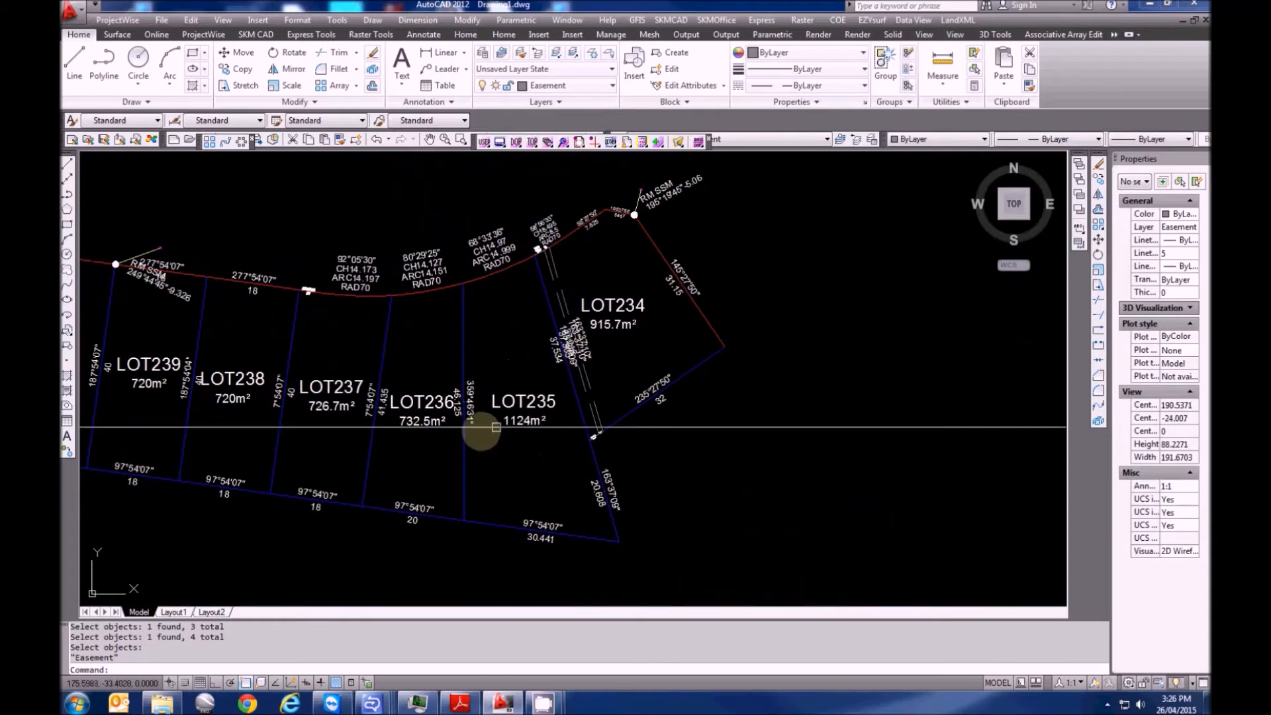
# Switch the current layer from Easement to Lot Definitions in the Layer dropdown
pyautogui.scroll(10, 539, 283)
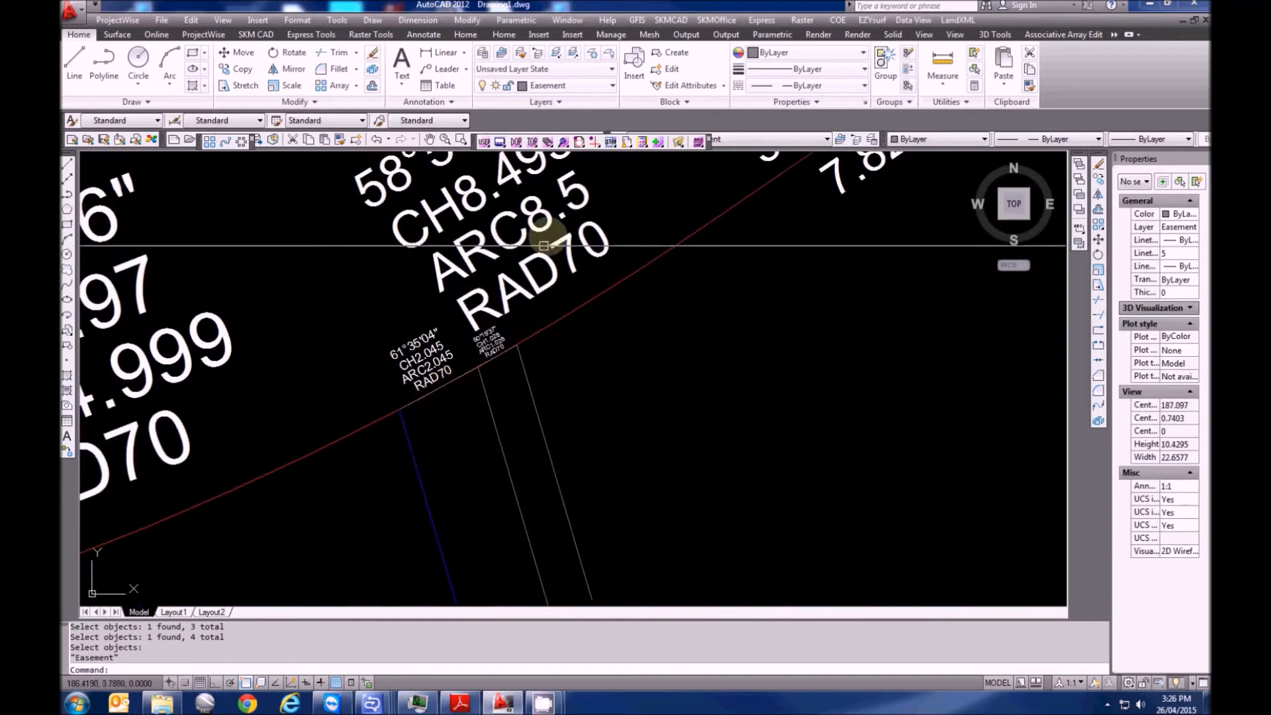
pyautogui.click(543, 86)
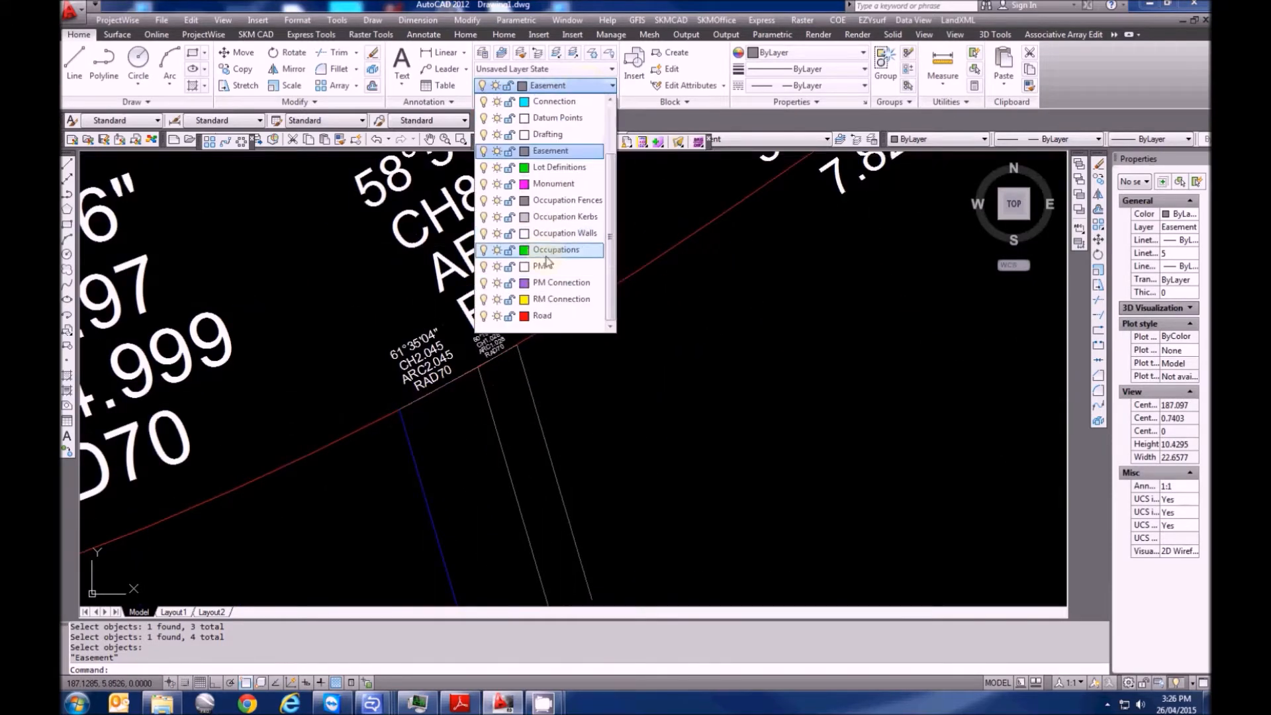
pyautogui.click(555, 170)
pyautogui.moveTo(454, 403); pyautogui.dragTo(488, 392, button='middle')
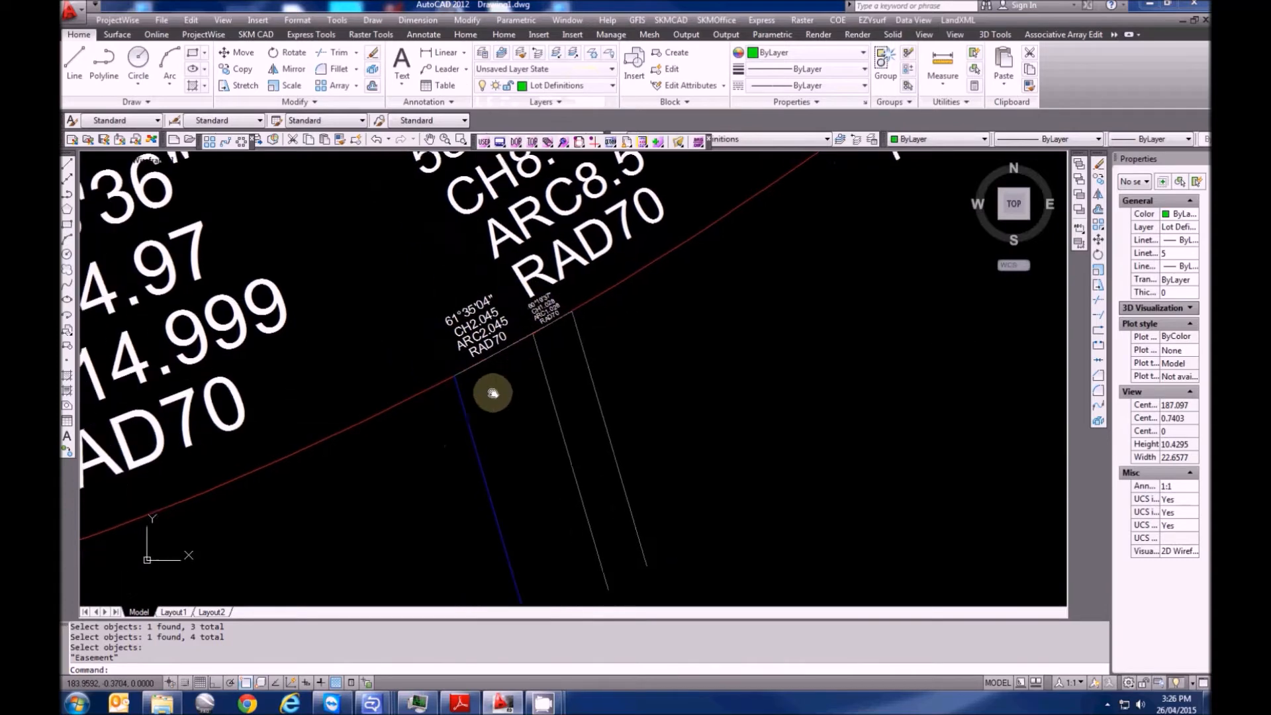
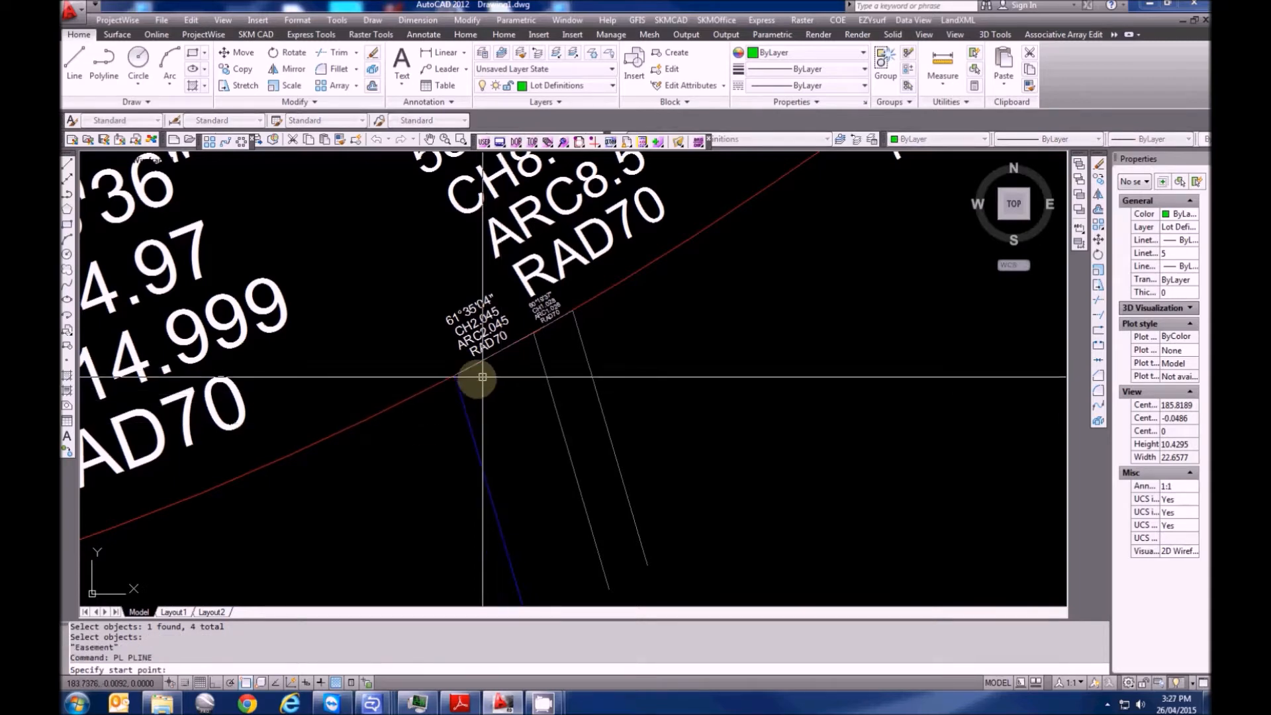
# Start the strip polyline at the line–arc intersection and trace the RAD70 arc through its midpoint
pyautogui.click(455, 374)
pyautogui.scroll(3, 500, 355)
pyautogui.write('A')
pyautogui.press('Return')
pyautogui.write('S')
pyautogui.press('Return')
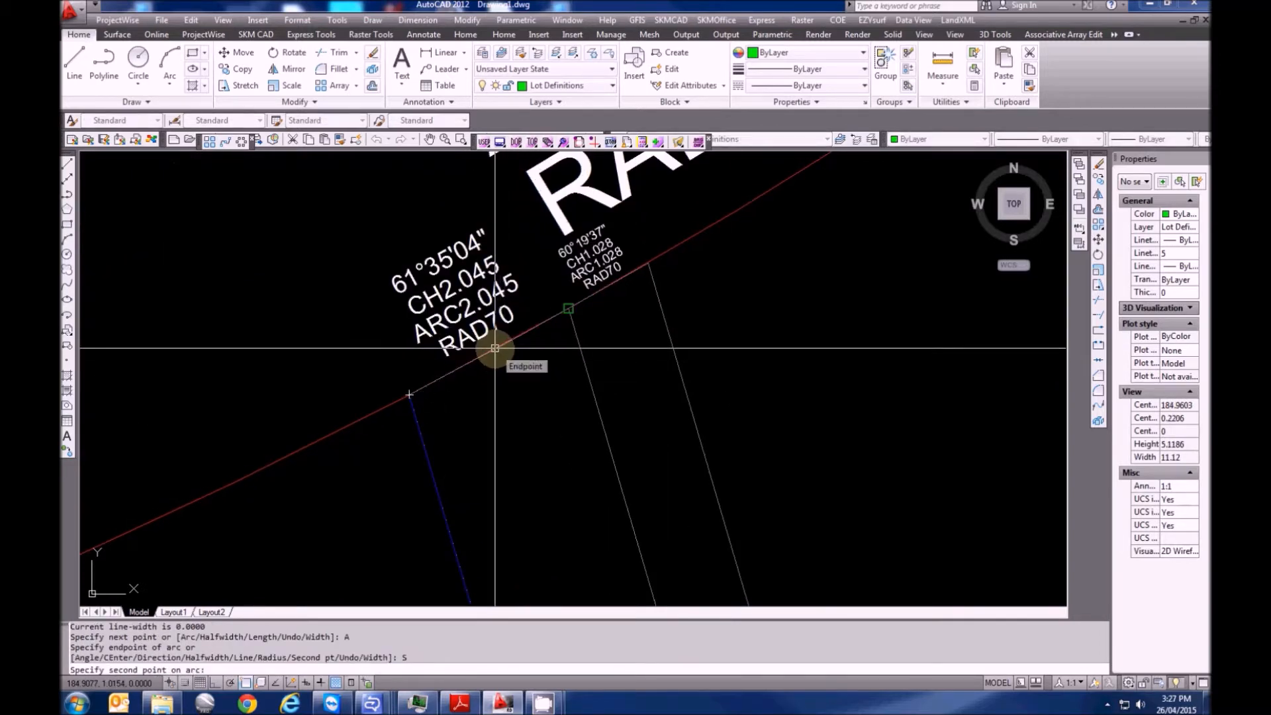
pyautogui.click(495, 349)
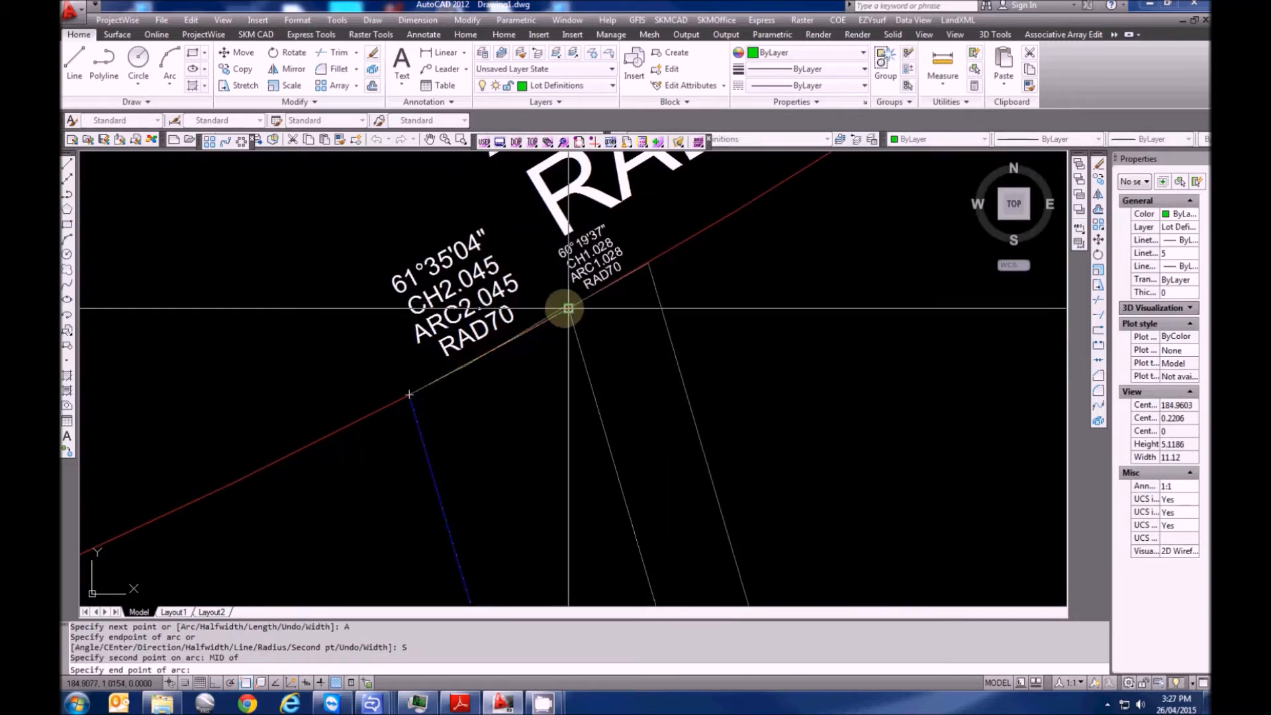
pyautogui.click(567, 306)
# Continue with straight segments down to the lower lot corner and close the polyline
pyautogui.write('L')
pyautogui.press('Return')
pyautogui.scroll(-5, 506, 226)
pyautogui.scroll(-3, 514, 245)
pyautogui.moveTo(596, 583); pyautogui.dragTo(484, 380, button='middle')
pyautogui.scroll(4, 486, 374)
pyautogui.click(518, 391)
pyautogui.scroll(5, 465, 422)
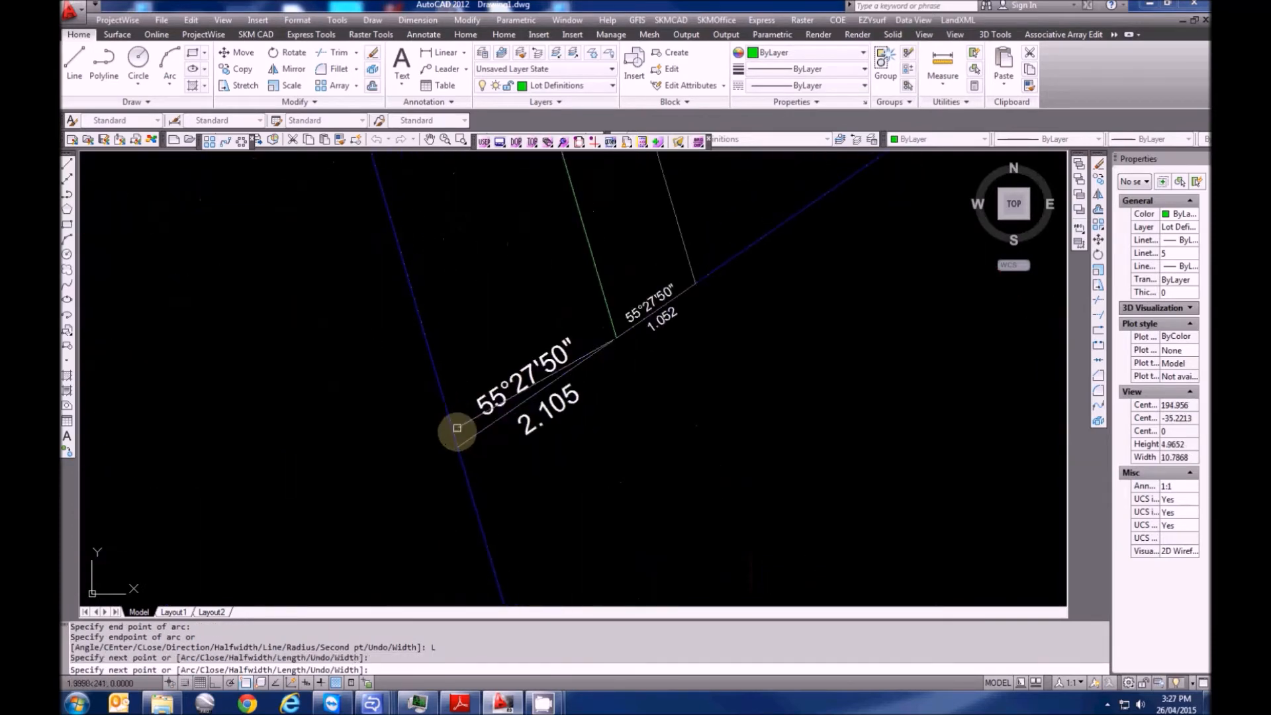
pyautogui.click(457, 443)
pyautogui.scroll(-12, 542, 550)
pyautogui.scroll(13, 467, 358)
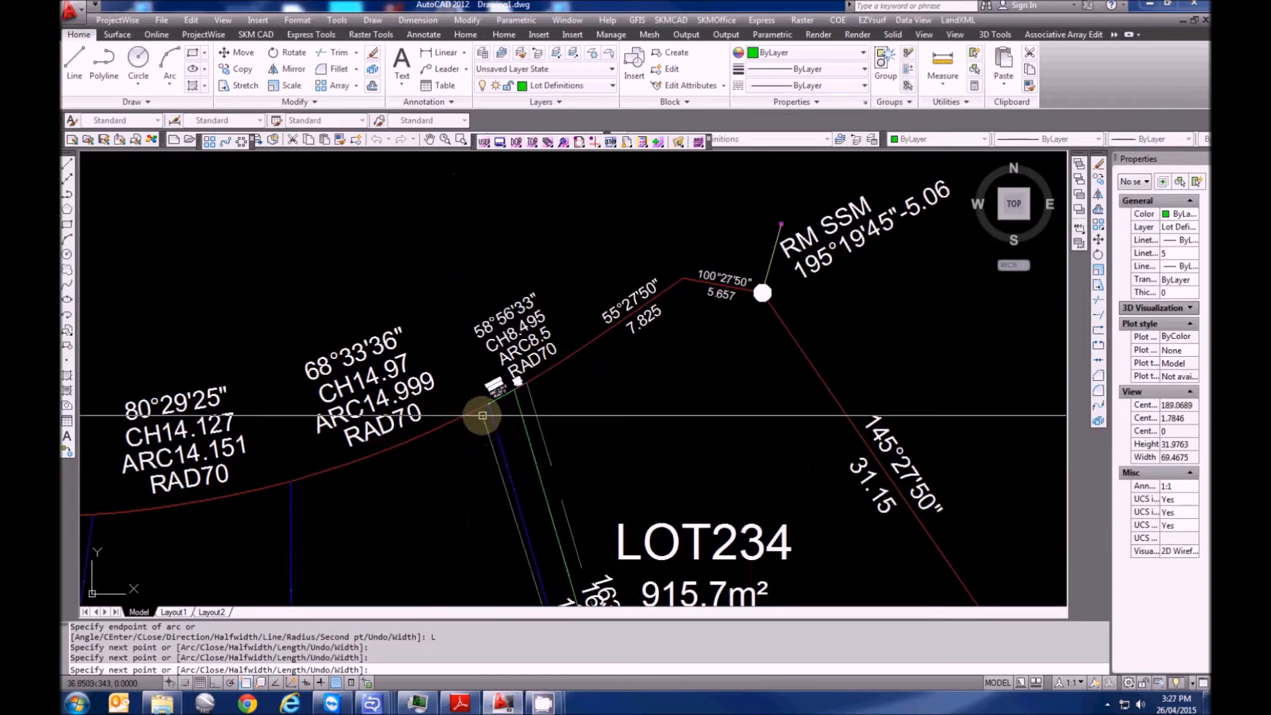
pyautogui.click(507, 391)
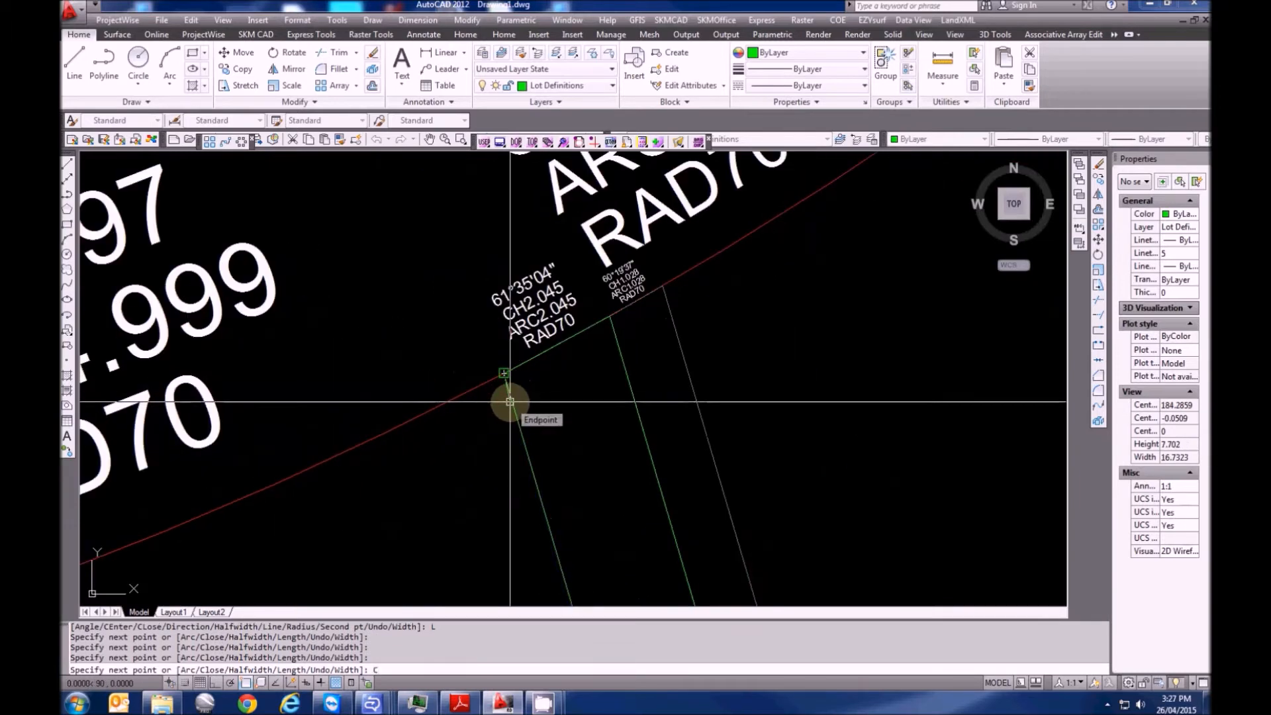
pyautogui.press('Return')
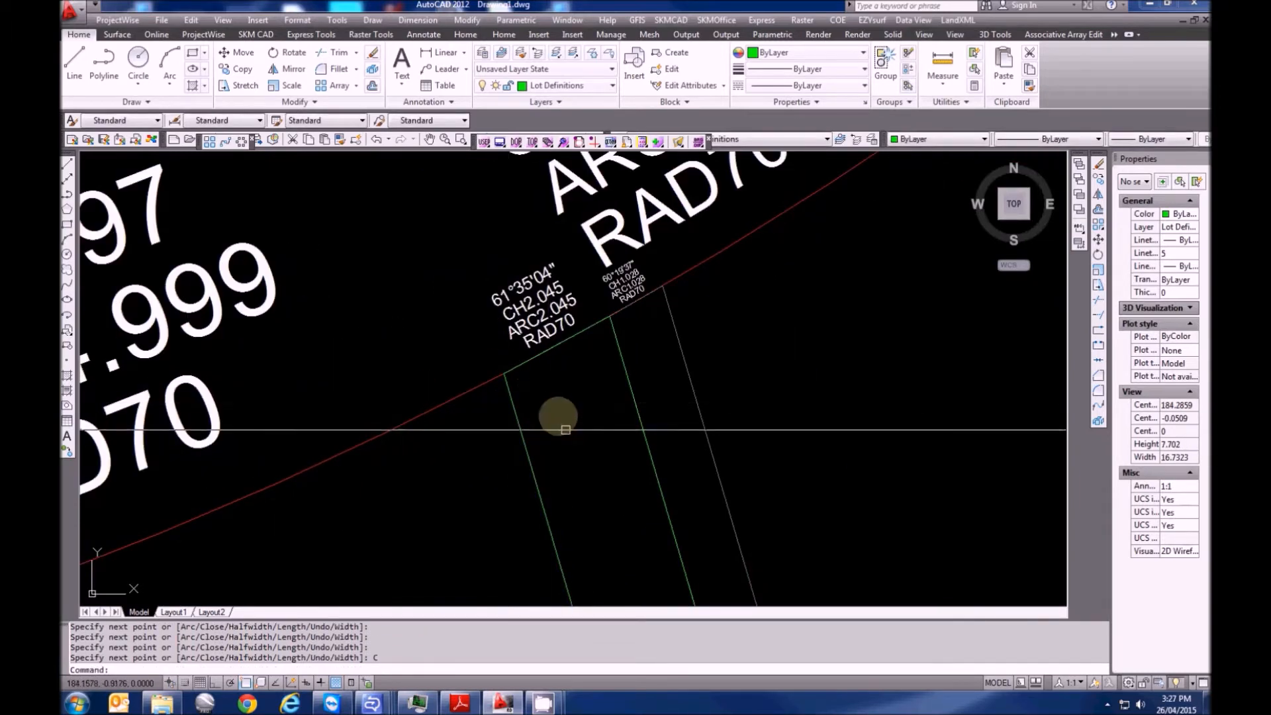
pyautogui.press('Escape')
# Select the new closed polyline to check it, then clear the selection
pyautogui.scroll(-3, 514, 384)
pyautogui.click(503, 369)
pyautogui.press('Escape')
pyautogui.scroll(5, 503, 370)
pyautogui.press('Escape')
# Start a second polyline at the arc endpoint and trace the first RAD70 arc through its midpoint
pyautogui.write('PL')
pyautogui.press('Return')
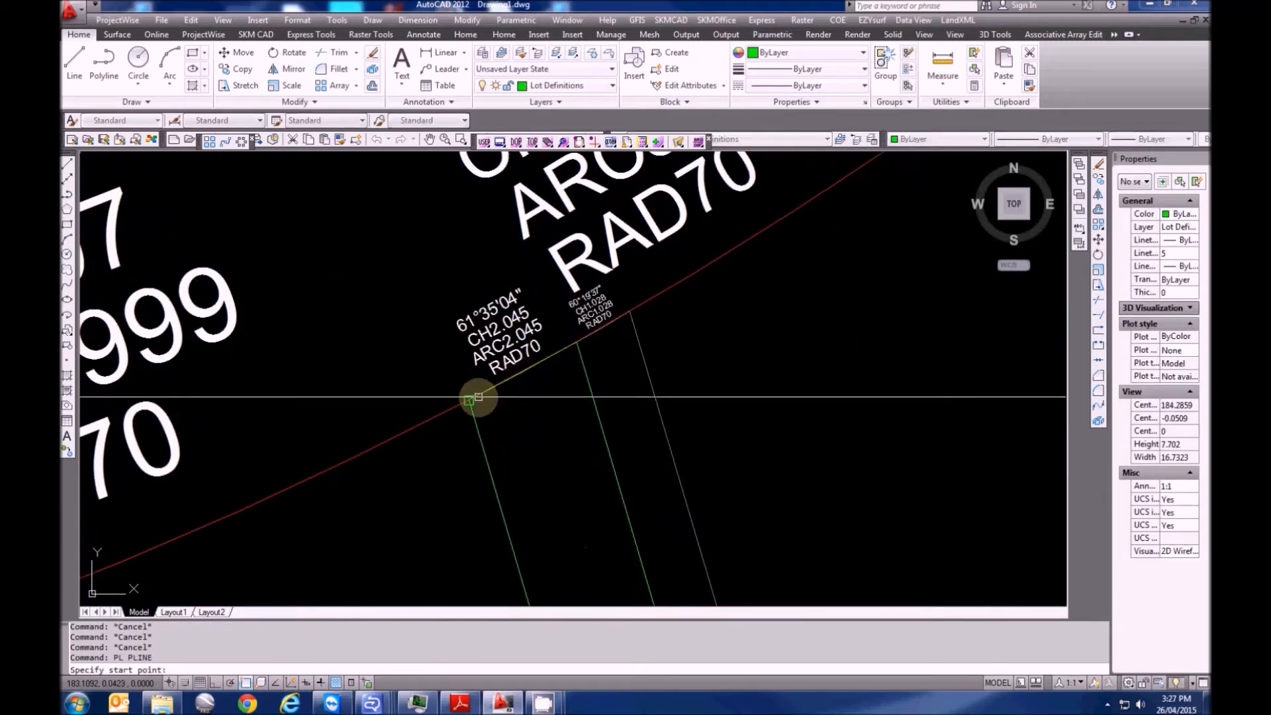
pyautogui.click(472, 399)
pyautogui.write('A')
pyautogui.press('Return')
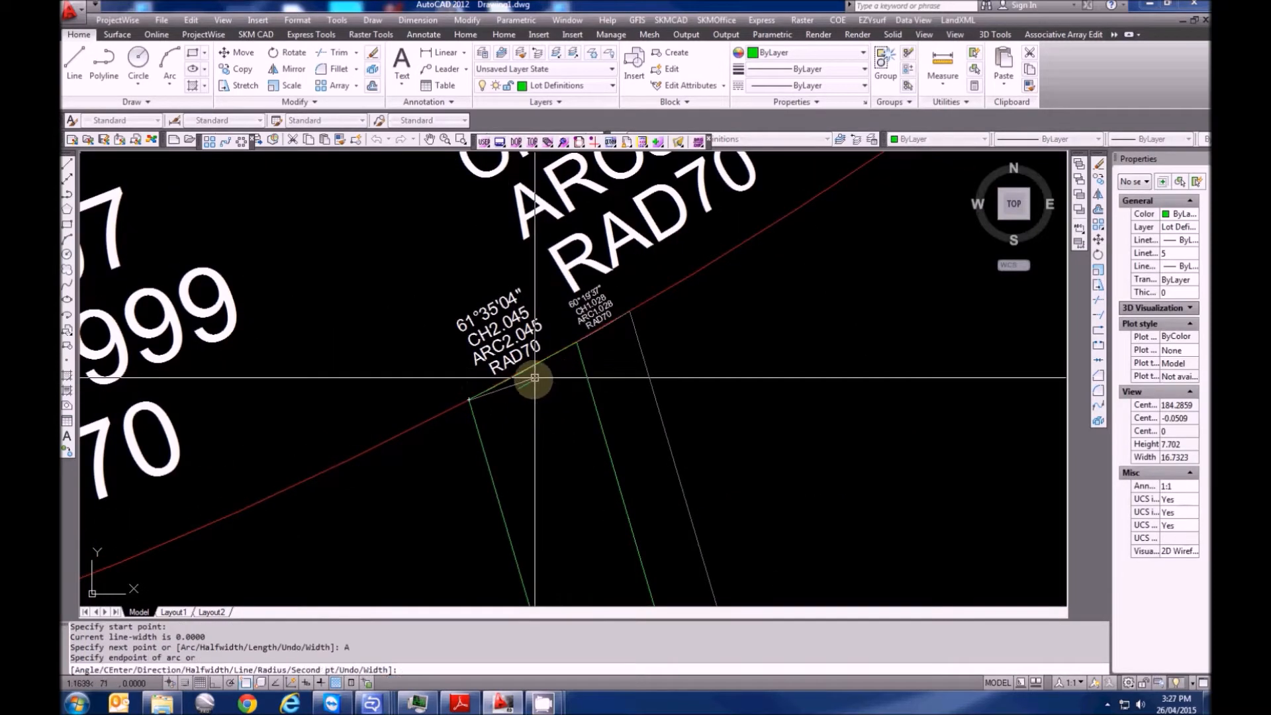
pyautogui.write('S')
pyautogui.press('Return')
pyautogui.write('MID of')
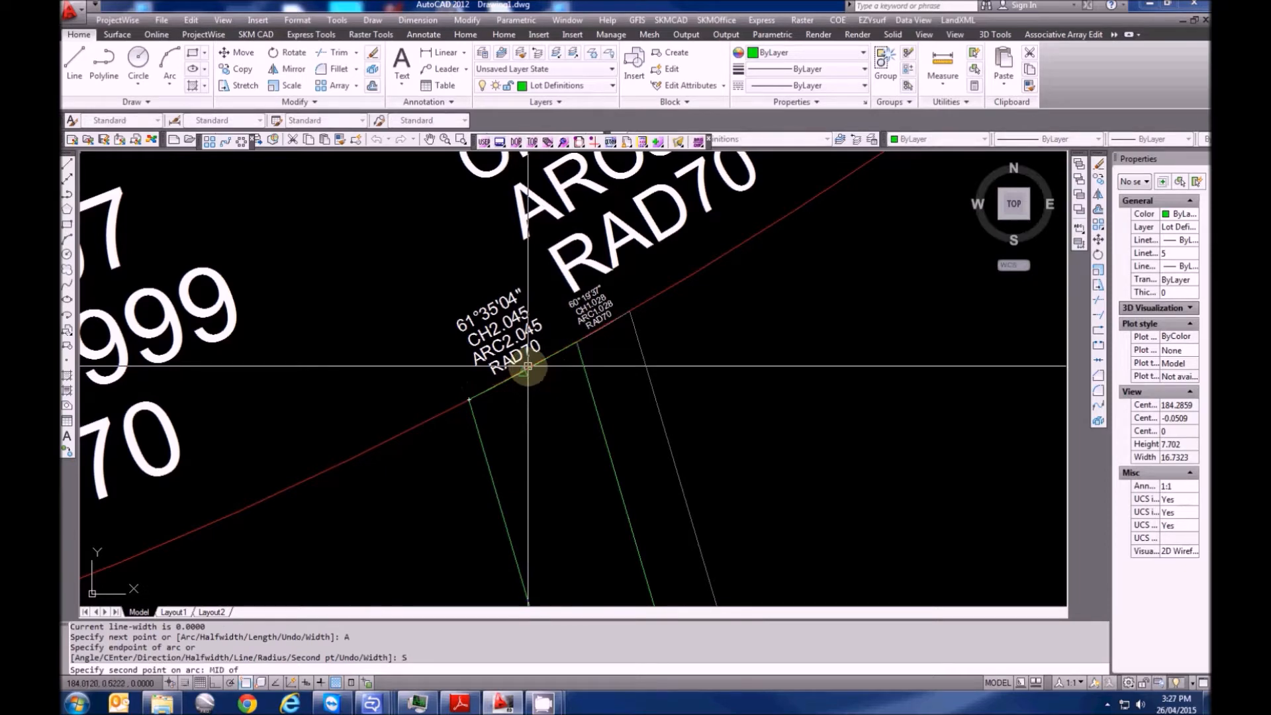
pyautogui.click(528, 366)
pyautogui.click(580, 342)
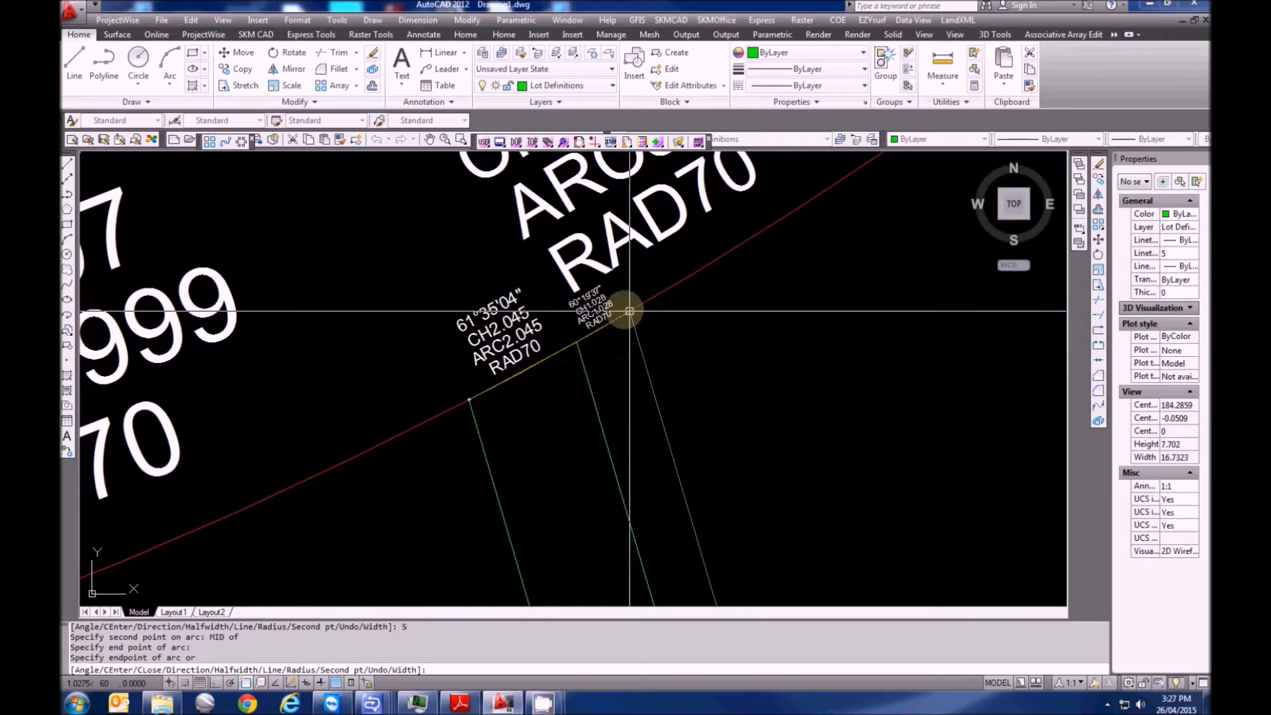
# Add the next RAD70 arc through its midpoint to the following lot-line junction
pyautogui.write('S')
pyautogui.press('Return')
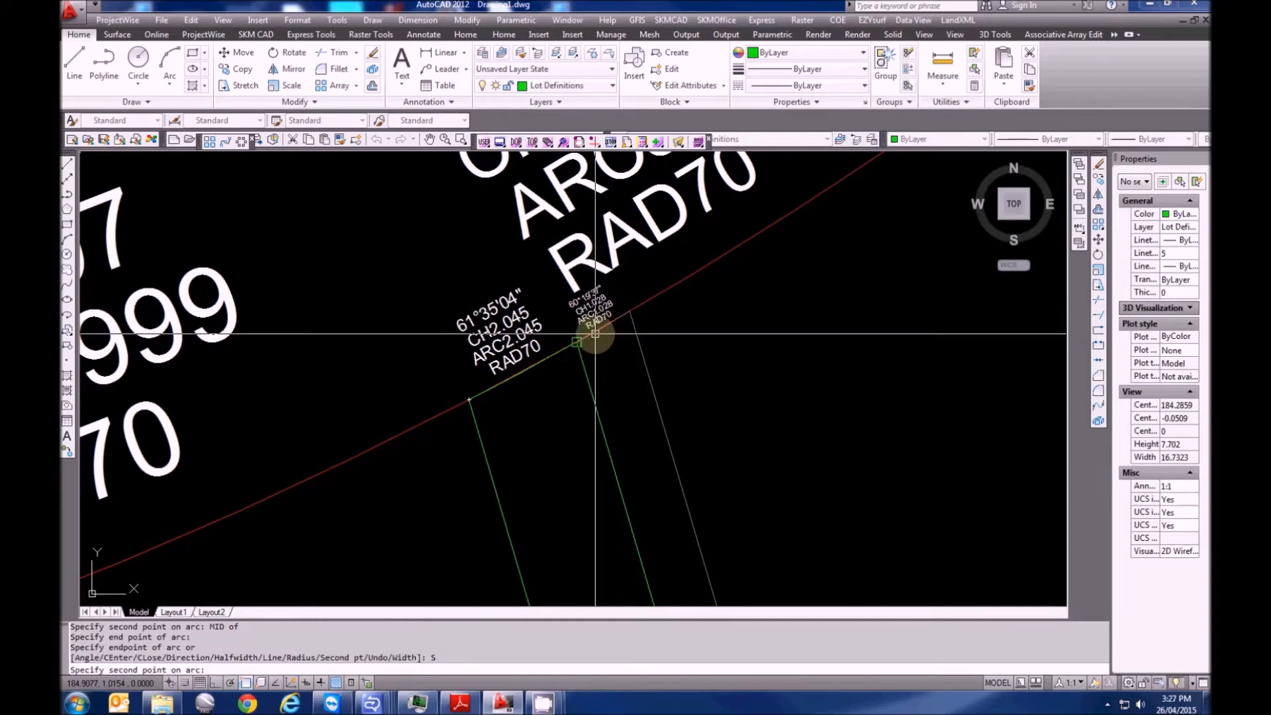
pyautogui.write('MID')
pyautogui.press('Return')
pyautogui.click(603, 327)
pyautogui.click(629, 313)
# Run straight segments down to the 55°27'50" lot corner and back, closing the polyline
pyautogui.write('L')
pyautogui.press('Return')
pyautogui.scroll(-6, 624, 315)
pyautogui.scroll(5, 627, 462)
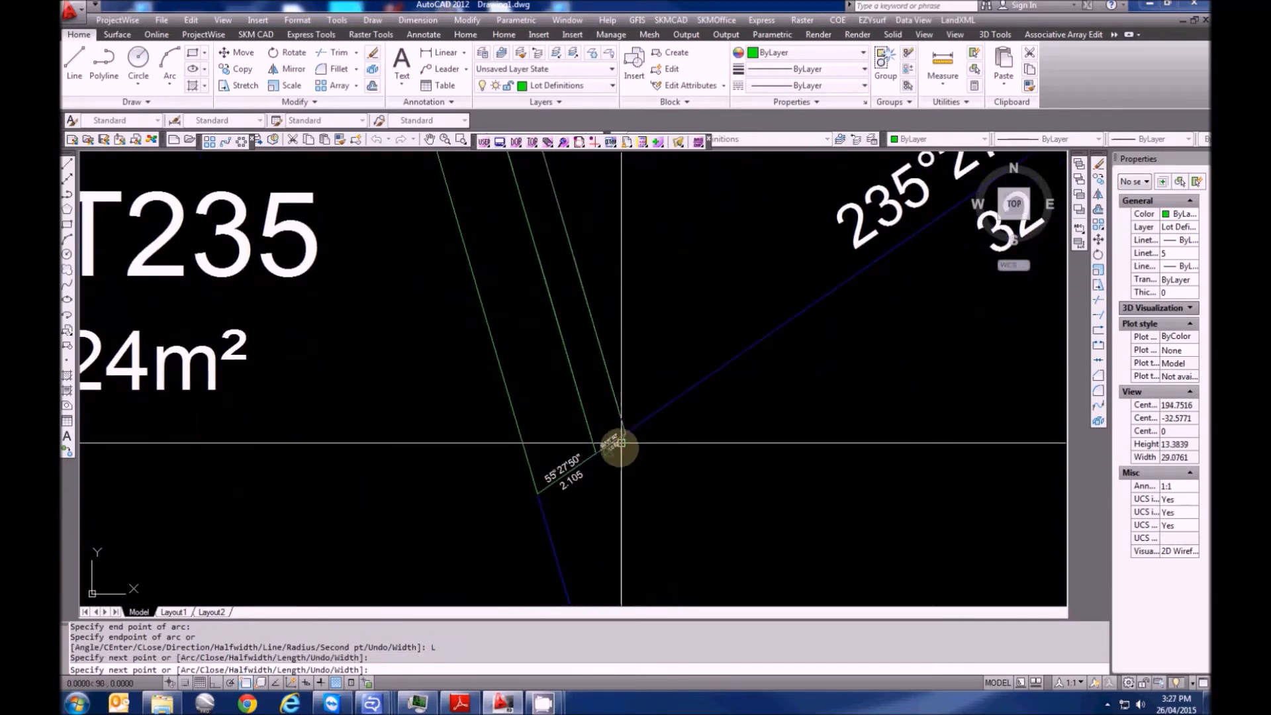
pyautogui.scroll(5, 618, 440)
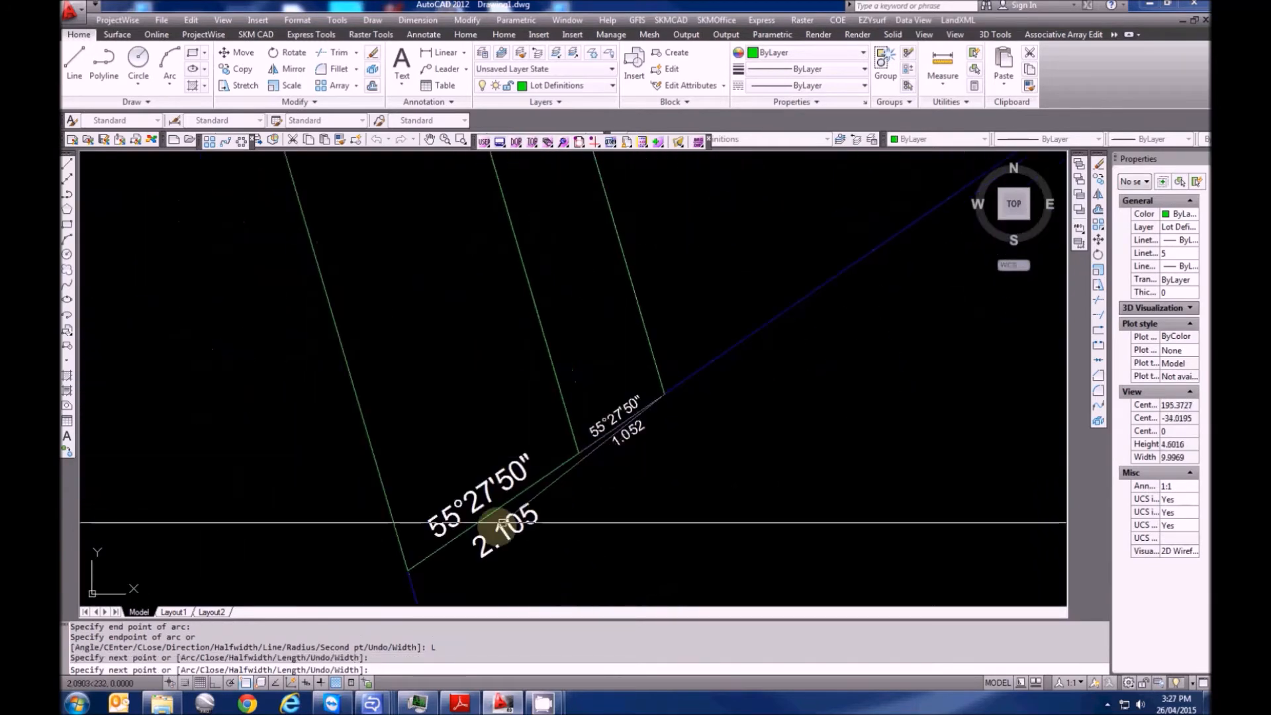
pyautogui.click(578, 453)
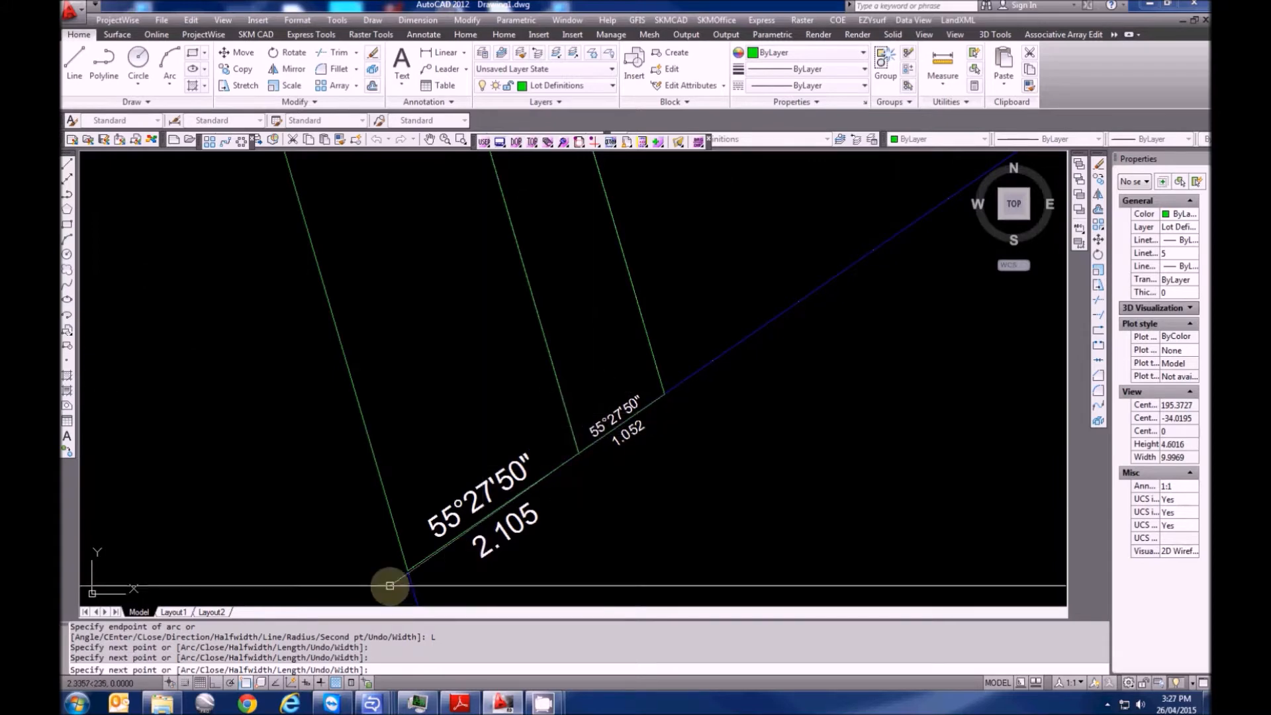
pyautogui.click(408, 570)
pyautogui.scroll(-9, 464, 576)
pyautogui.scroll(3, 470, 551)
pyautogui.scroll(3, 385, 315)
pyautogui.click(391, 306)
pyautogui.write('C')
pyautogui.press('Return')
pyautogui.press('Escape')
pyautogui.press('Escape')
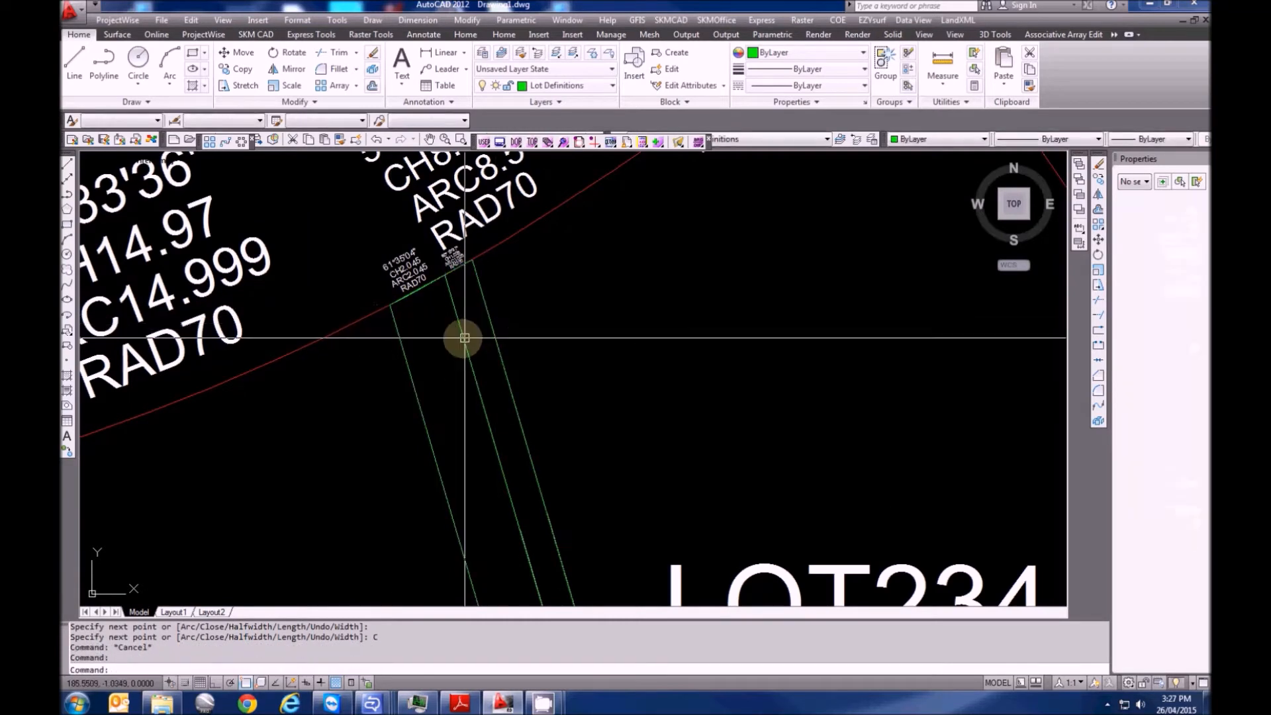
# Select the second strip polyline to check it, then clear the selection
pyautogui.click(462, 338)
pyautogui.press('Escape')
pyautogui.scroll(-5, 461, 338)
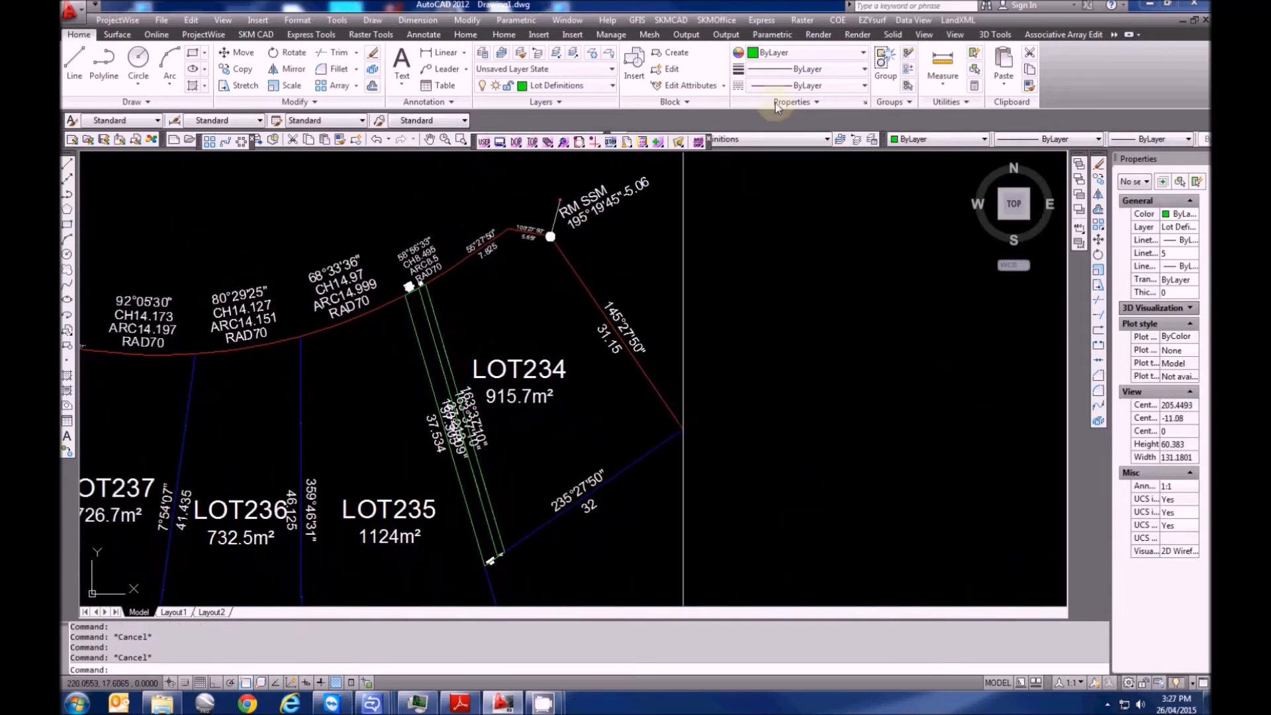
# Start the LandXML lot polyline assignment, pick a lot centre, then cancel it
pyautogui.click(954, 19)
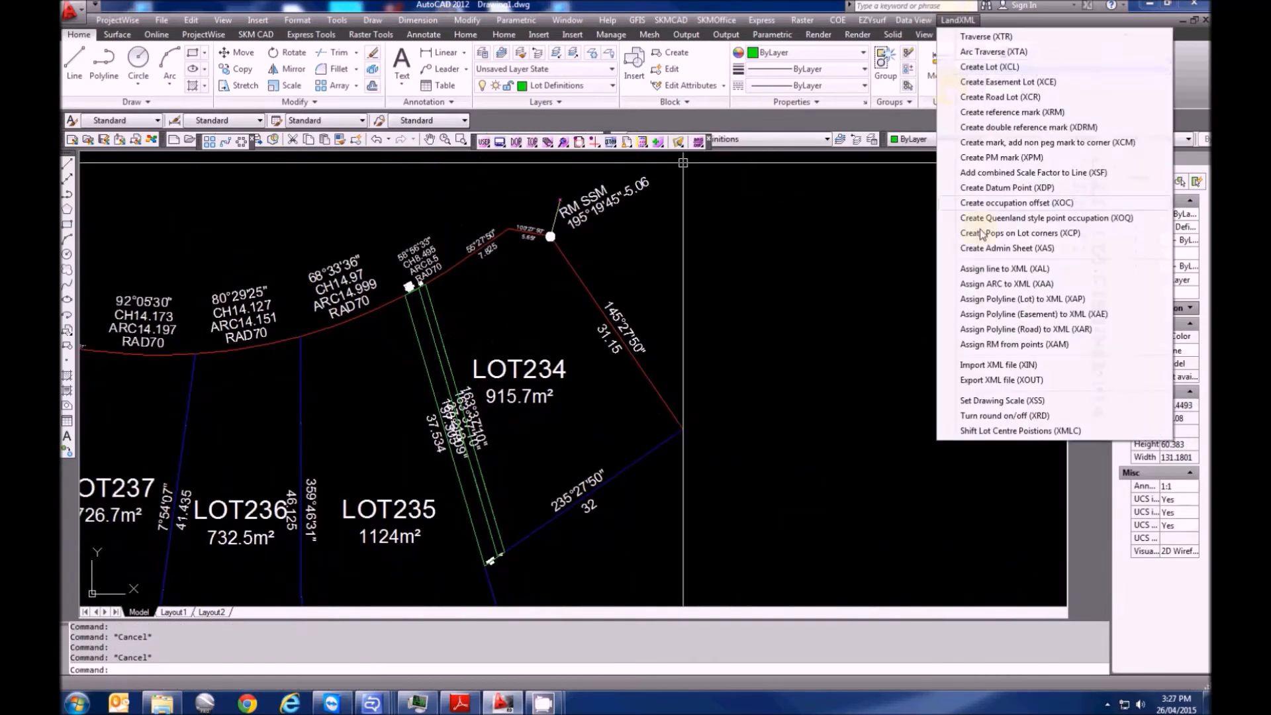
pyautogui.click(997, 299)
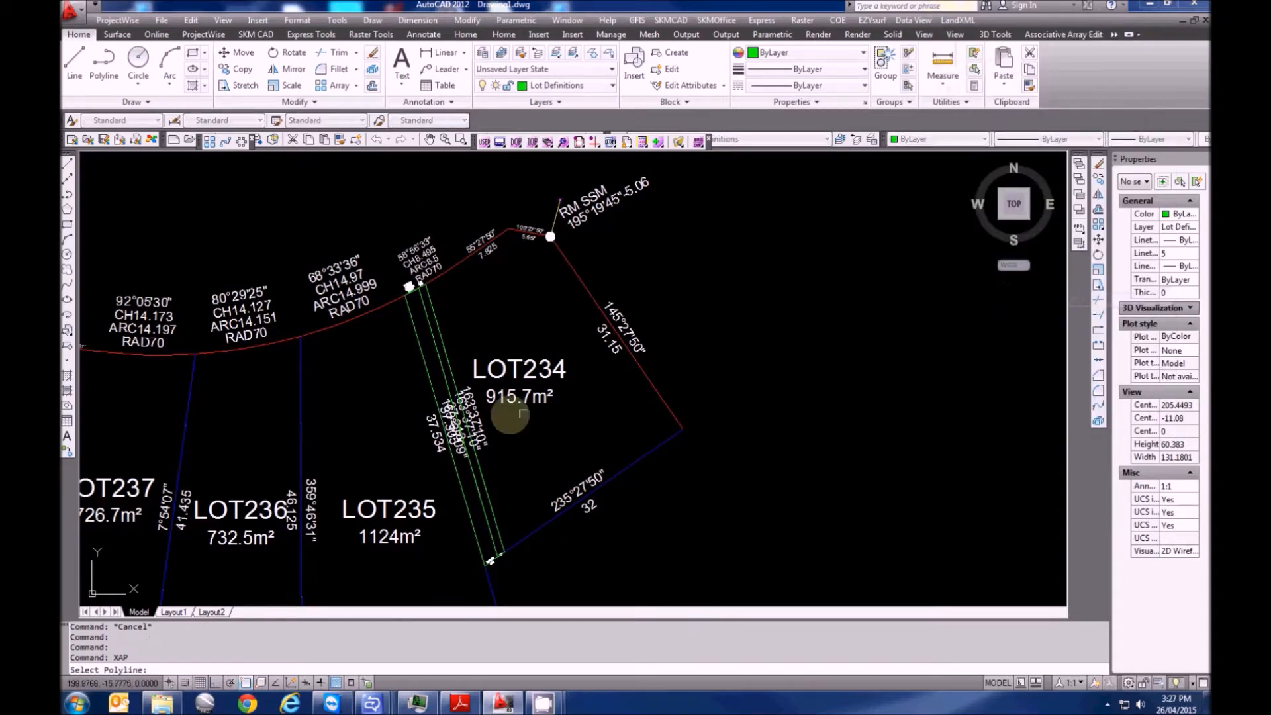
pyautogui.scroll(2, 445, 382)
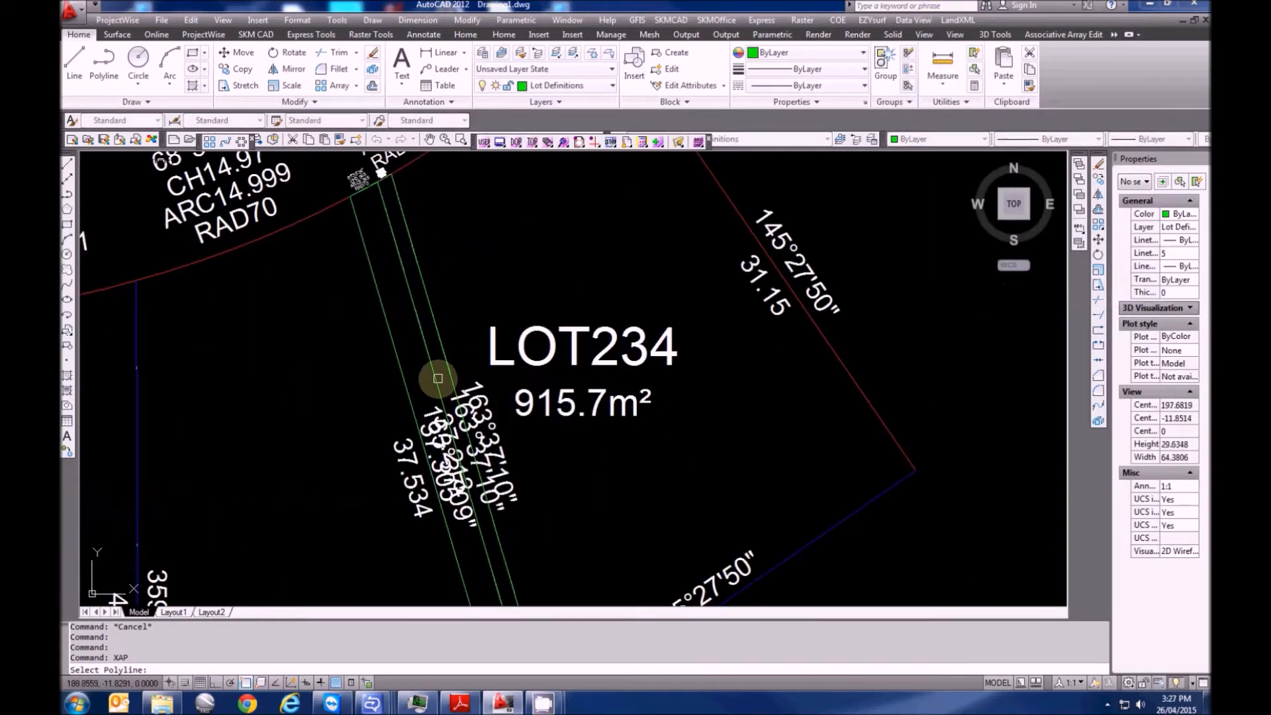
pyautogui.scroll(5, 430, 384)
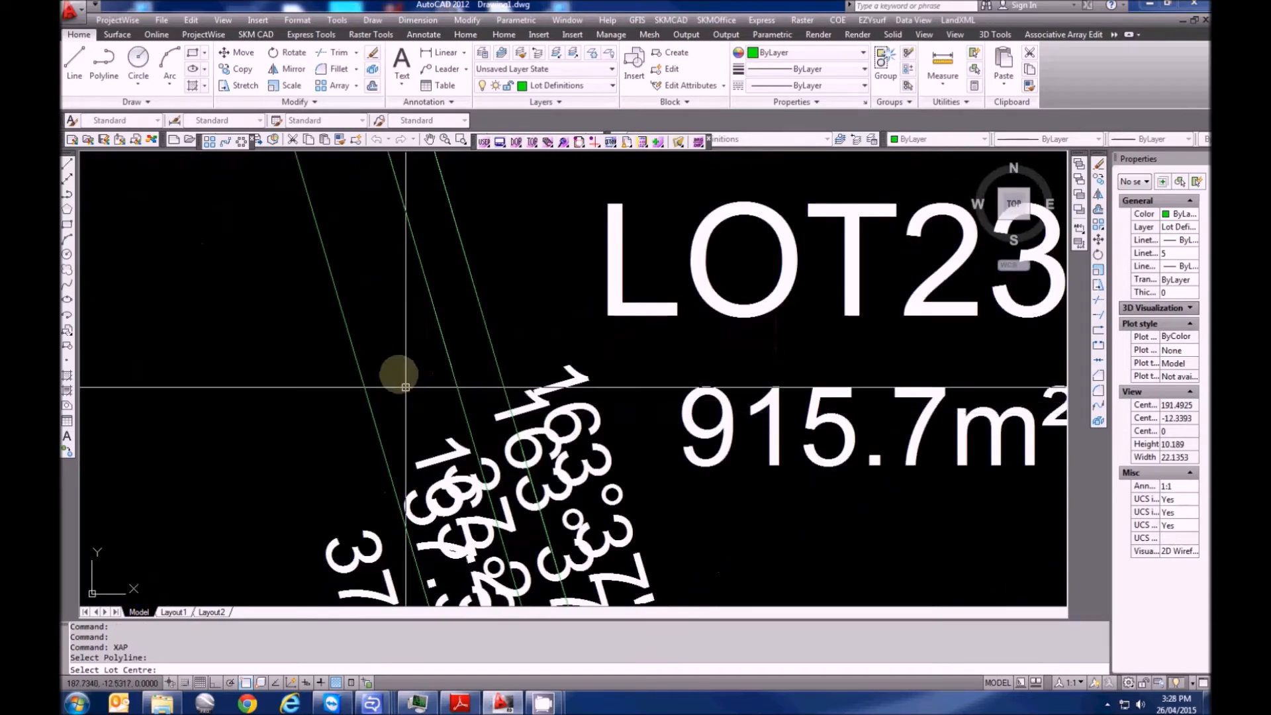
pyautogui.click(384, 351)
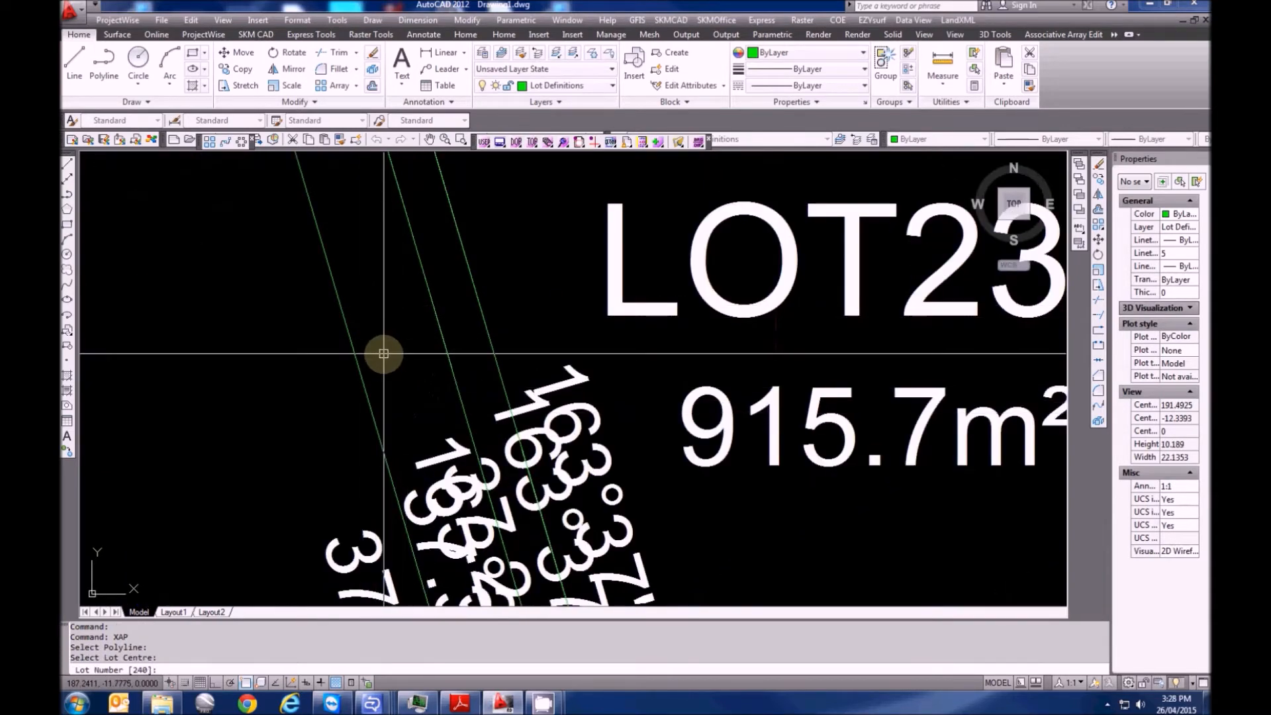
pyautogui.press('Escape')
pyautogui.scroll(-5, 398, 369)
pyautogui.scroll(2, 463, 293)
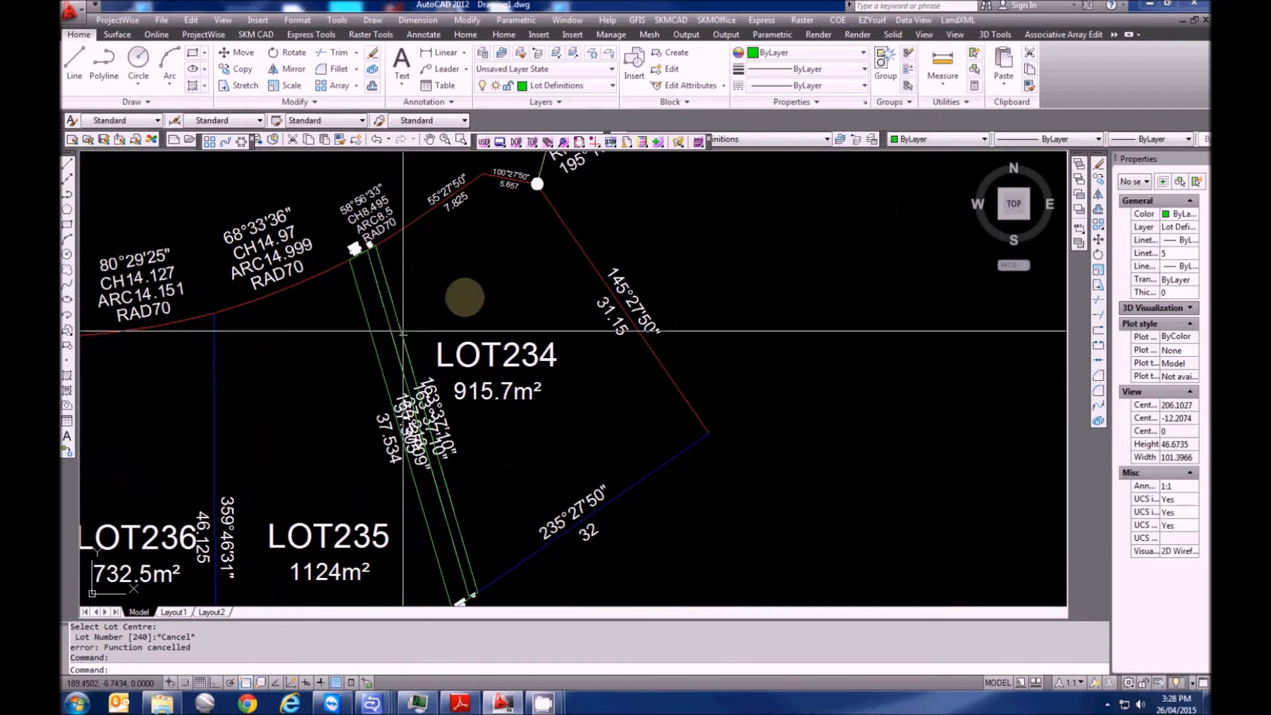
# Run the LandXML easement assignment, picking the strip polyline and the label position
pyautogui.click(960, 22)
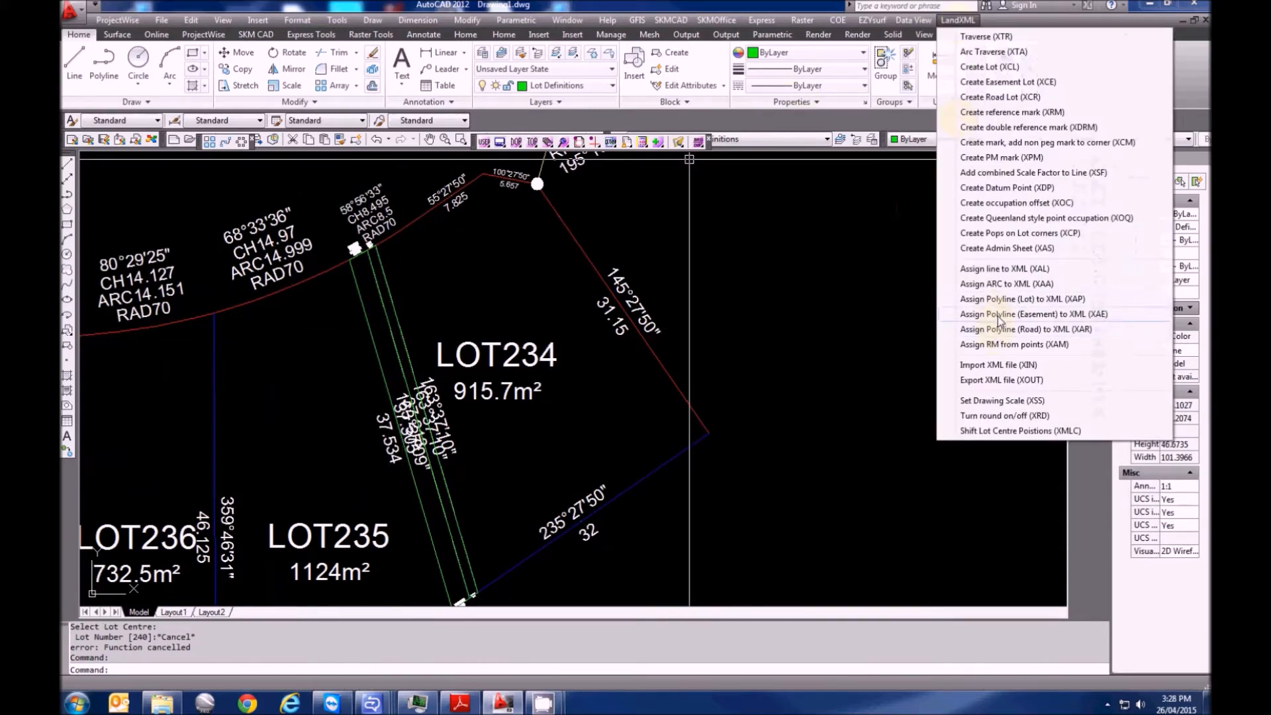
pyautogui.click(998, 319)
pyautogui.scroll(3, 384, 360)
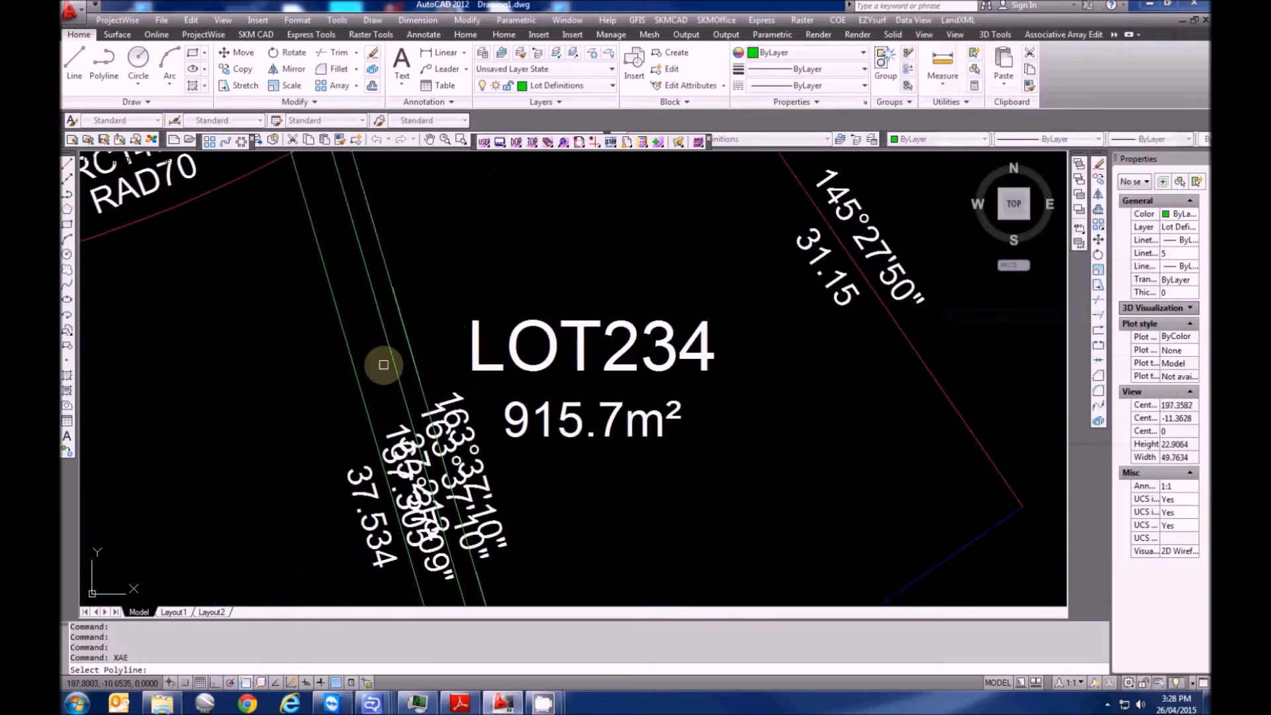
pyautogui.click(387, 353)
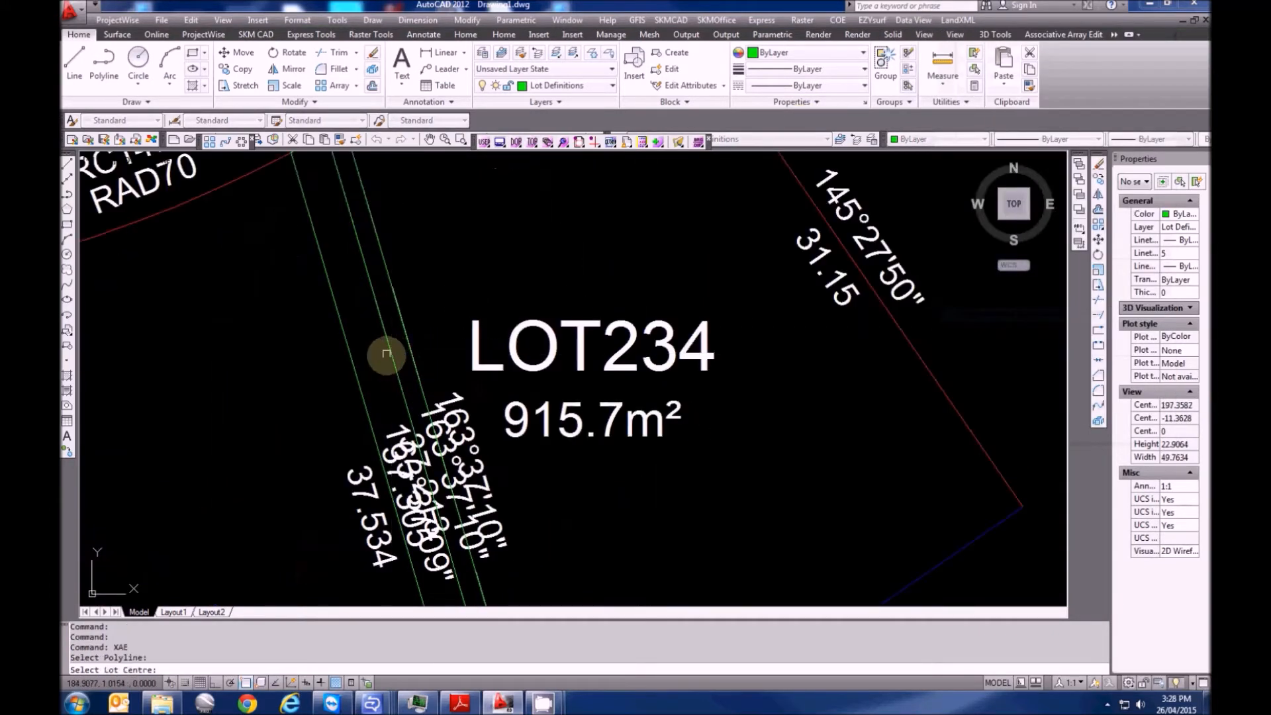
pyautogui.scroll(2, 381, 394)
pyautogui.click(381, 394)
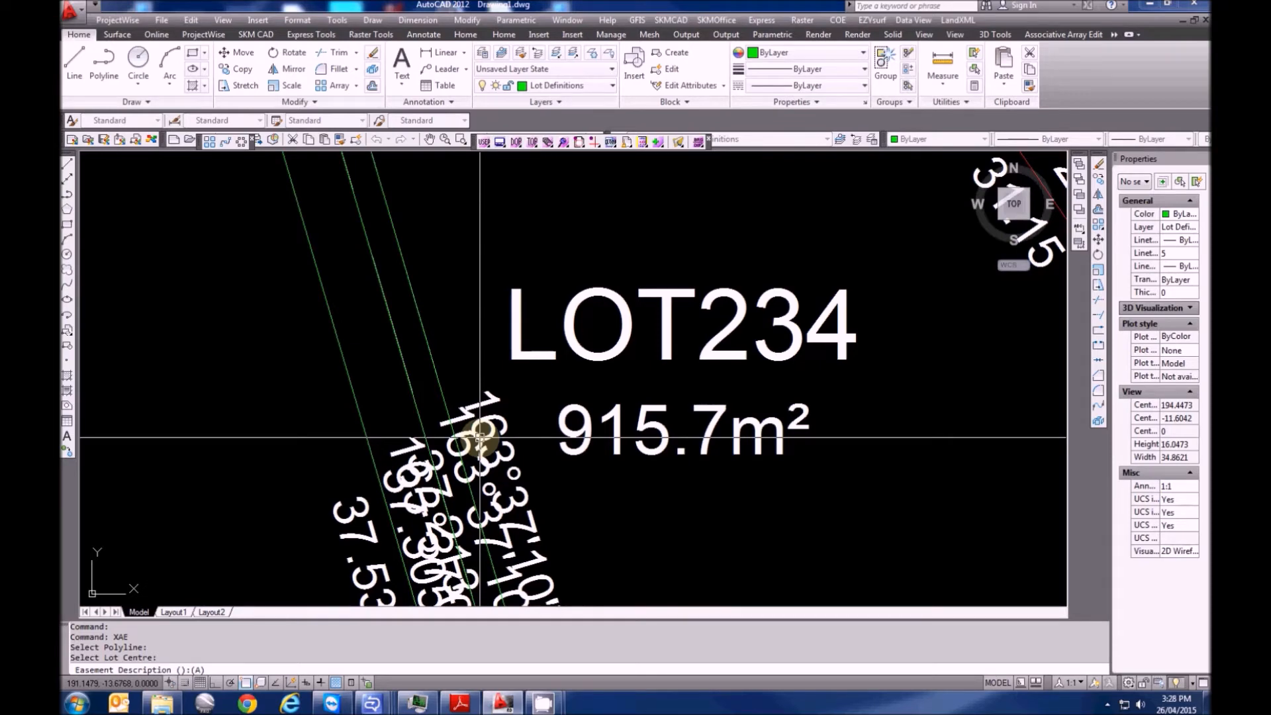
# Describe it as '(A) EASEMENT FOR DRAINAGE OF WATER 2 WIDE' and accept it as proposed
pyautogui.write('ENT FOR')
pyautogui.press('BackSpace')
pyautogui.press('BackSpace')
pyautogui.press('BackSpace')
pyautogui.press('BackSpace')
pyautogui.press('BackSpace')
pyautogui.press('BackSpace')
pyautogui.write('INAGE OF WATER 2 WIDE')
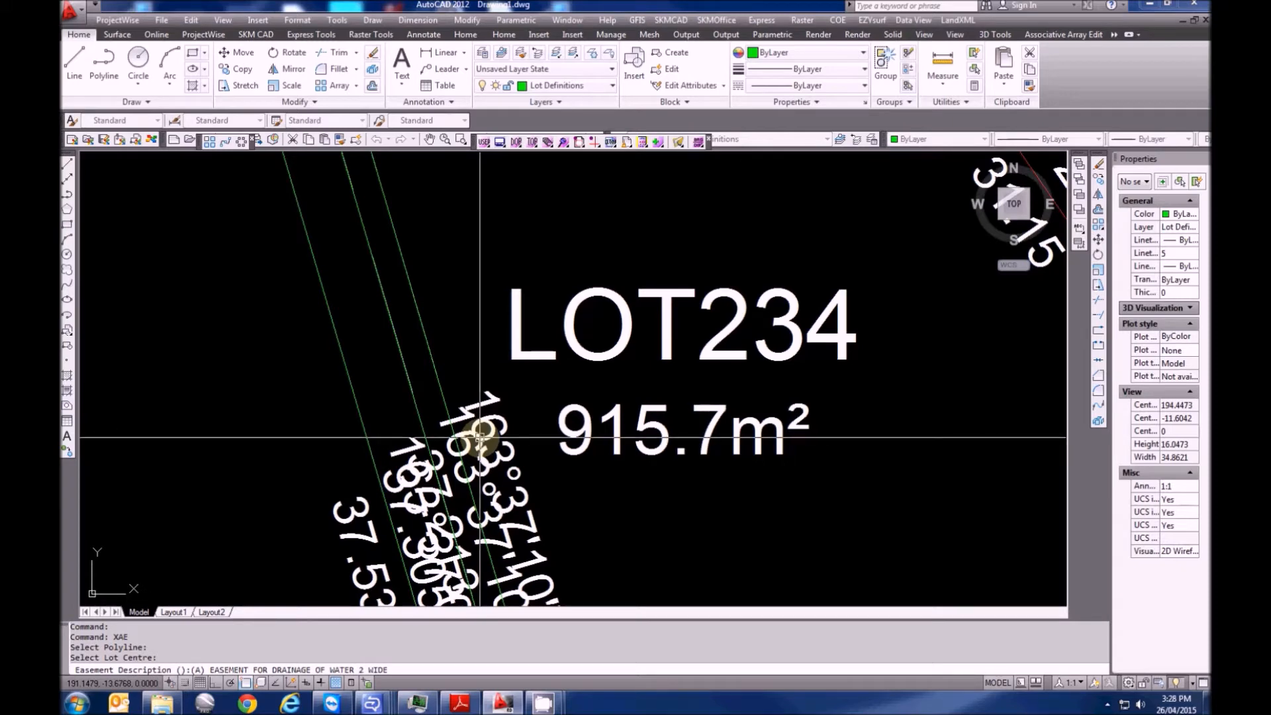
pyautogui.press('Return')
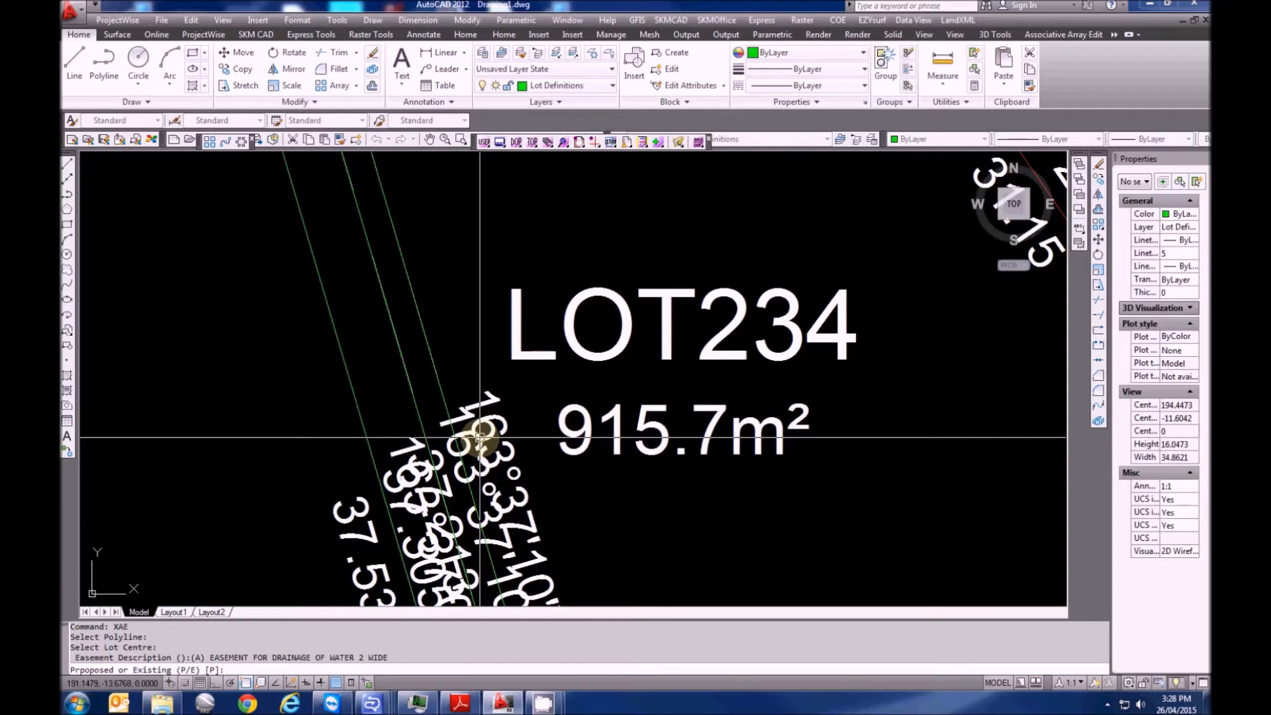
pyautogui.press('Return')
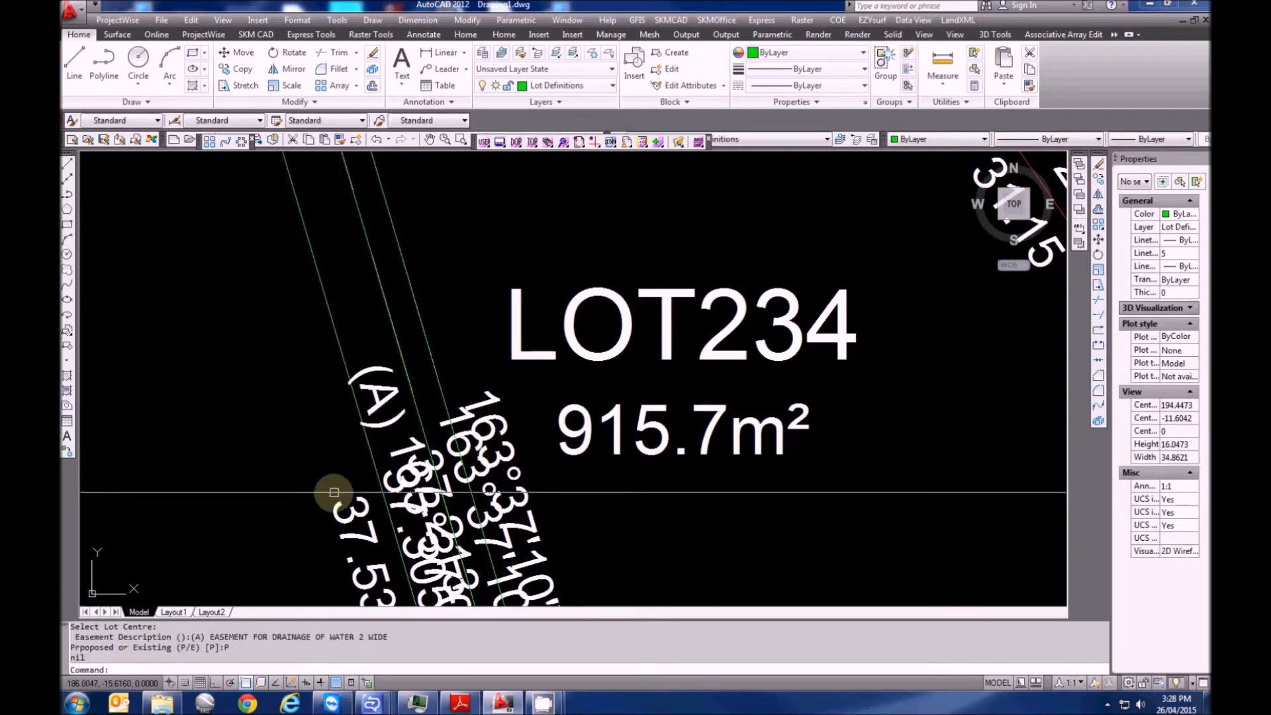
pyautogui.moveTo(391, 311)
pyautogui.mouseDown(button='middle')
pyautogui.moveTo(346, 357)
pyautogui.moveTo(344, 462)
pyautogui.mouseUp(button='middle')
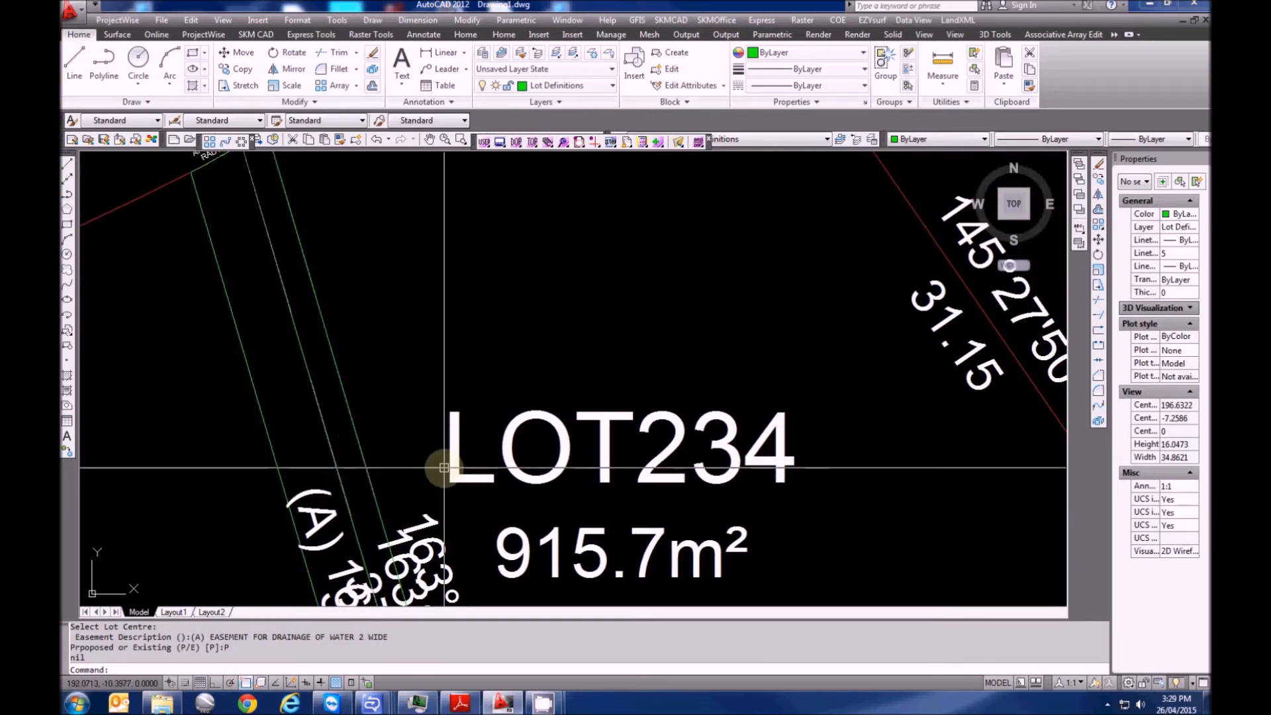
pyautogui.click(966, 20)
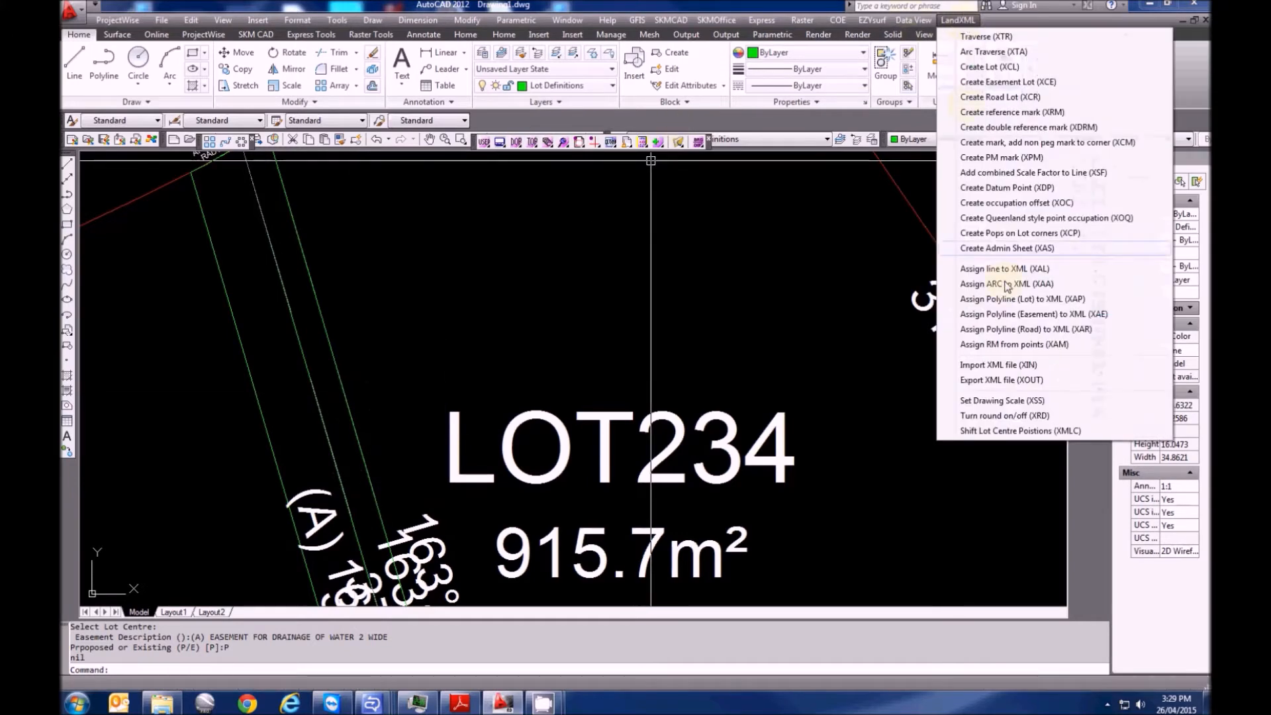
# Assign the adjacent strip in LOT234 as proposed '(B) EASEMENT FOR DRAINAGE OF SEWER 3 WIDE & VARIABLE'
pyautogui.click(1007, 315)
pyautogui.click(336, 370)
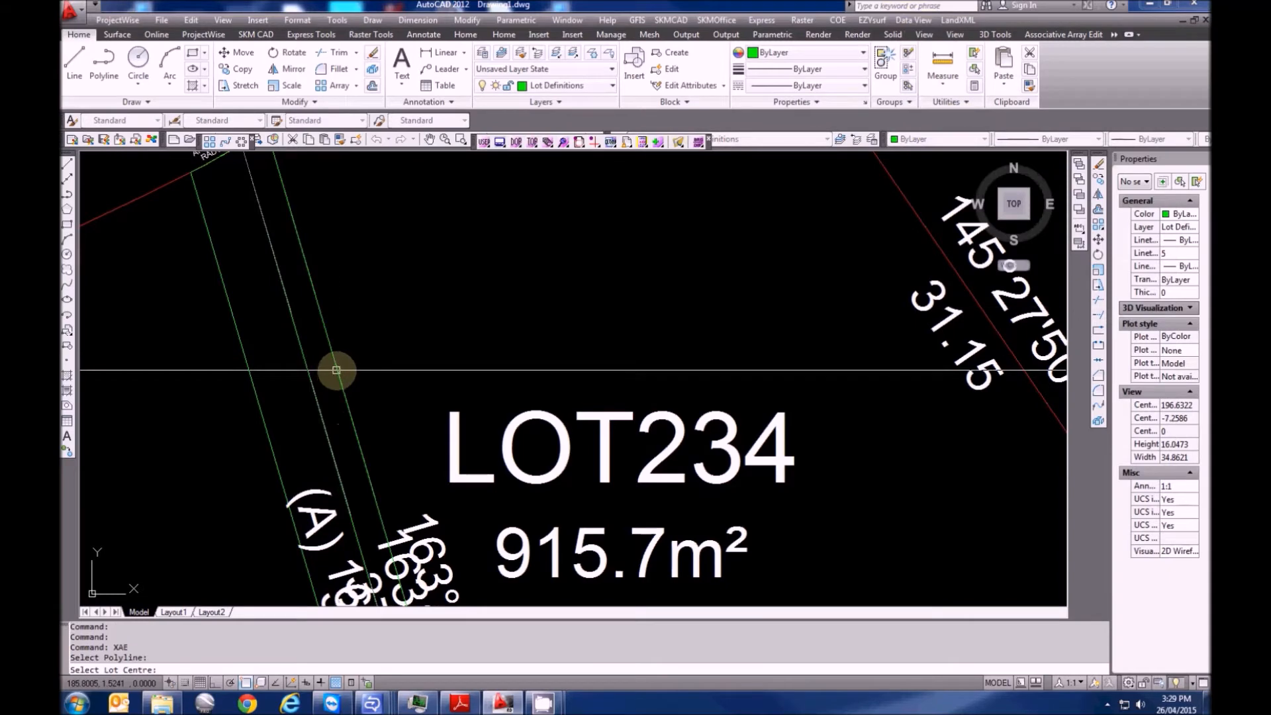
pyautogui.click(321, 418)
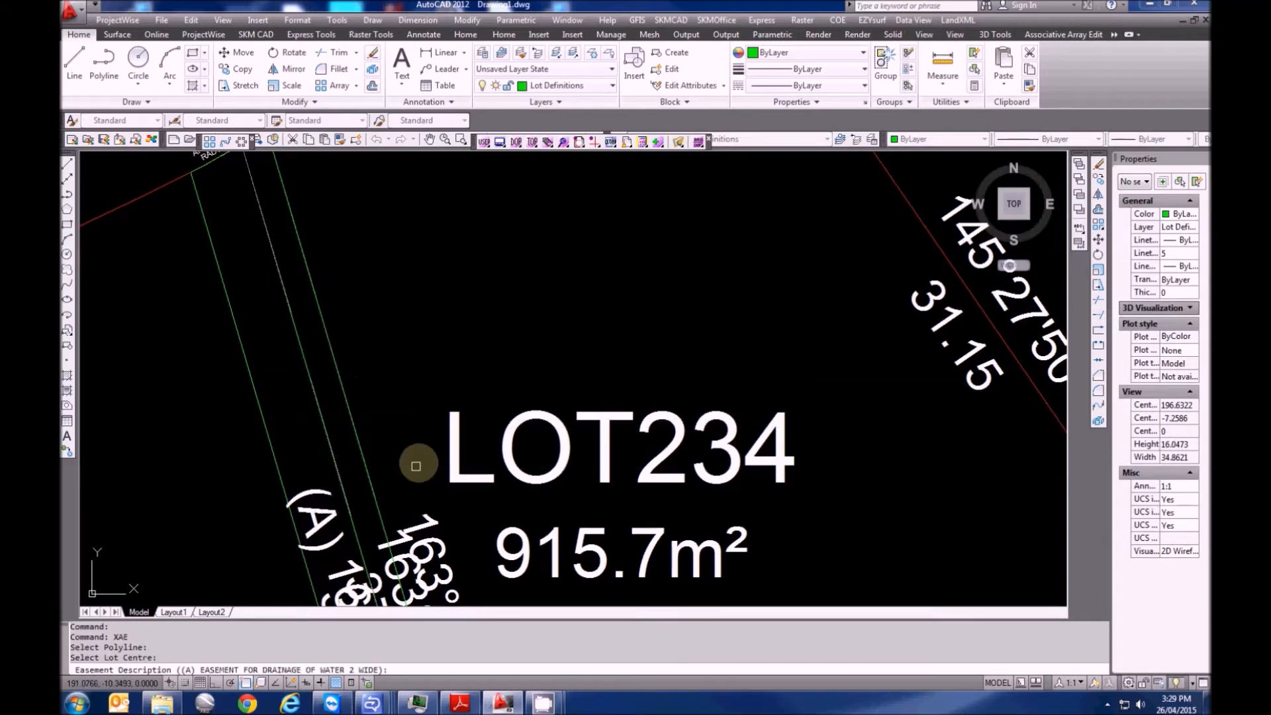
pyautogui.write('(B)')
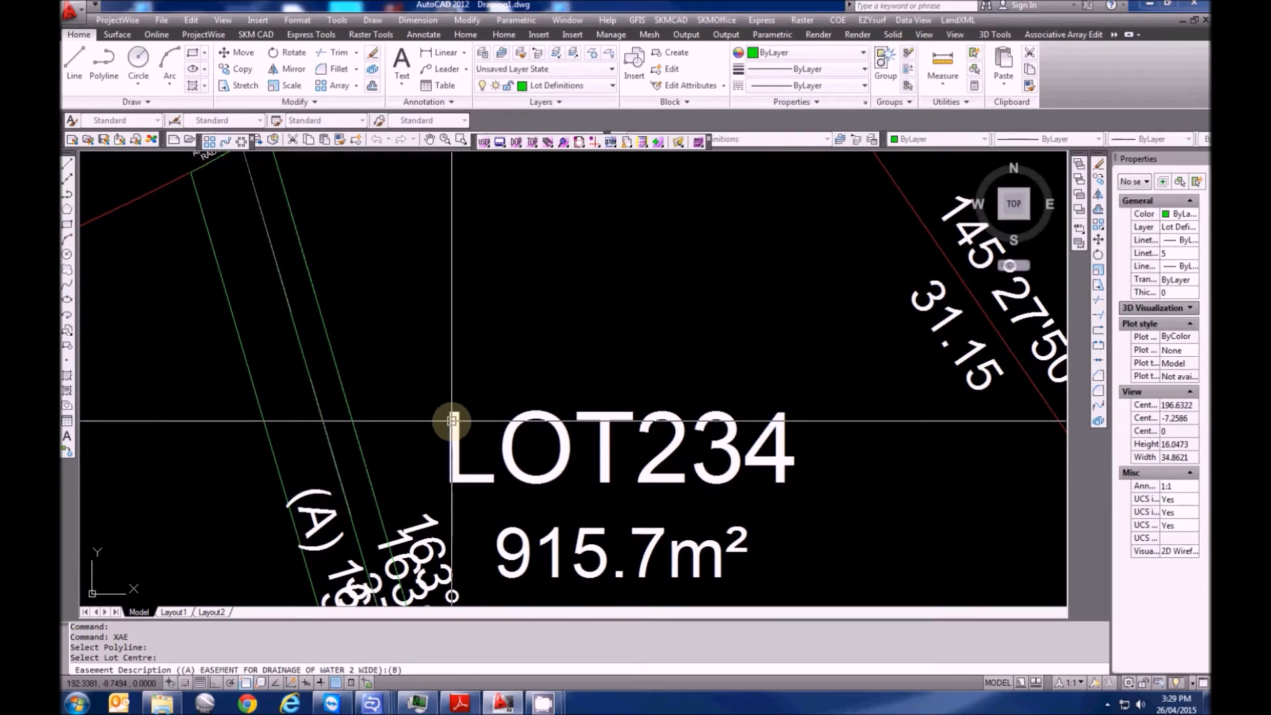
pyautogui.write(' EASEEMNTMENT FOR')
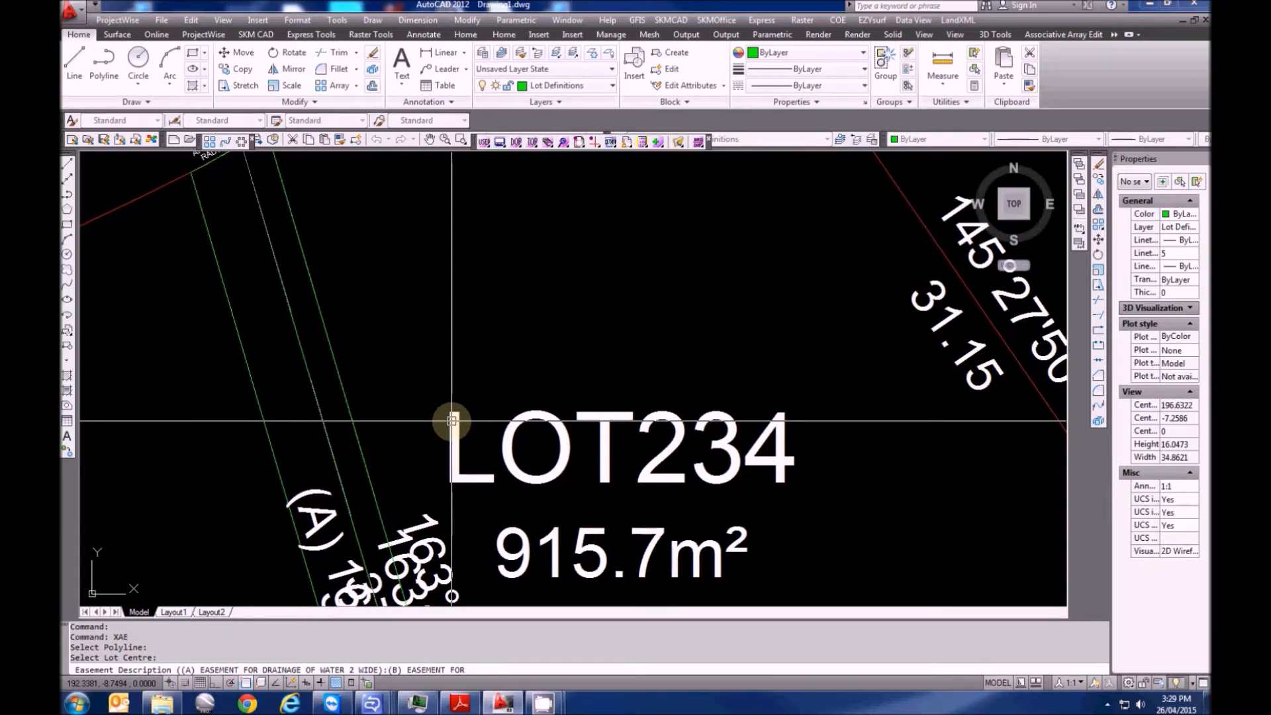
pyautogui.write('DRAINAGE A')
pyautogui.write(' SEWER 3 WIDE & VARIABLE')
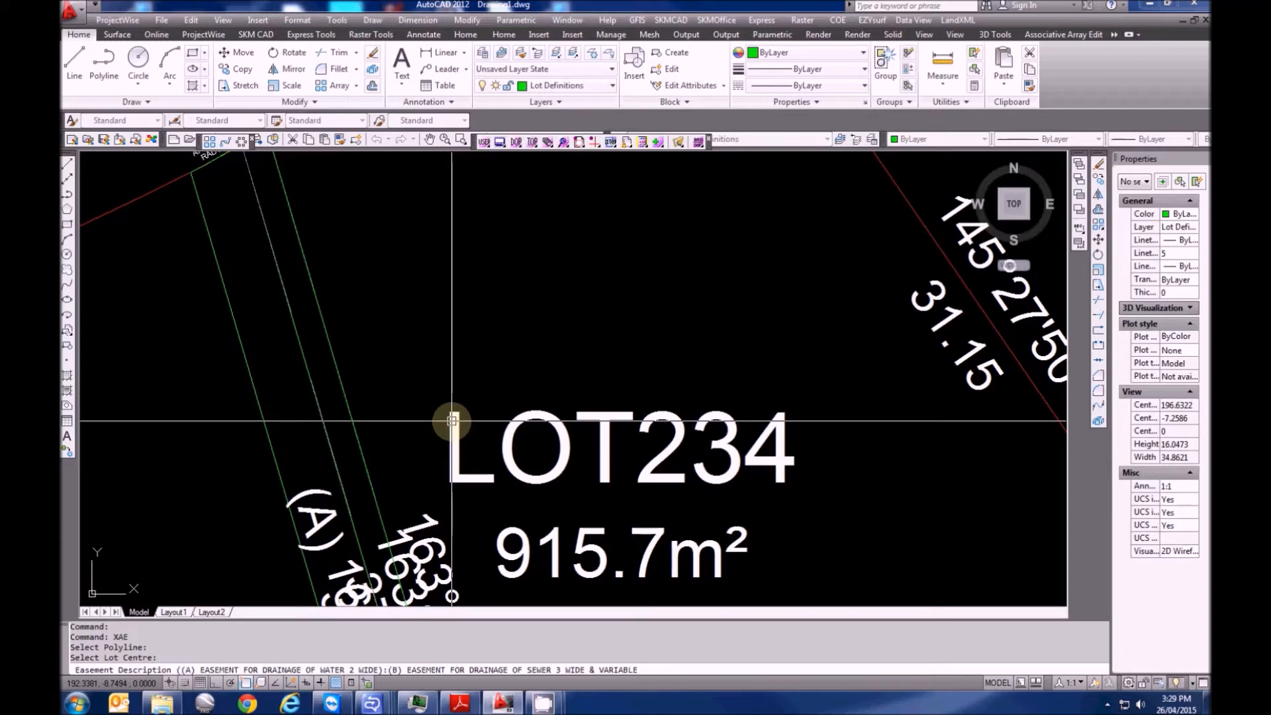
pyautogui.press('Return')
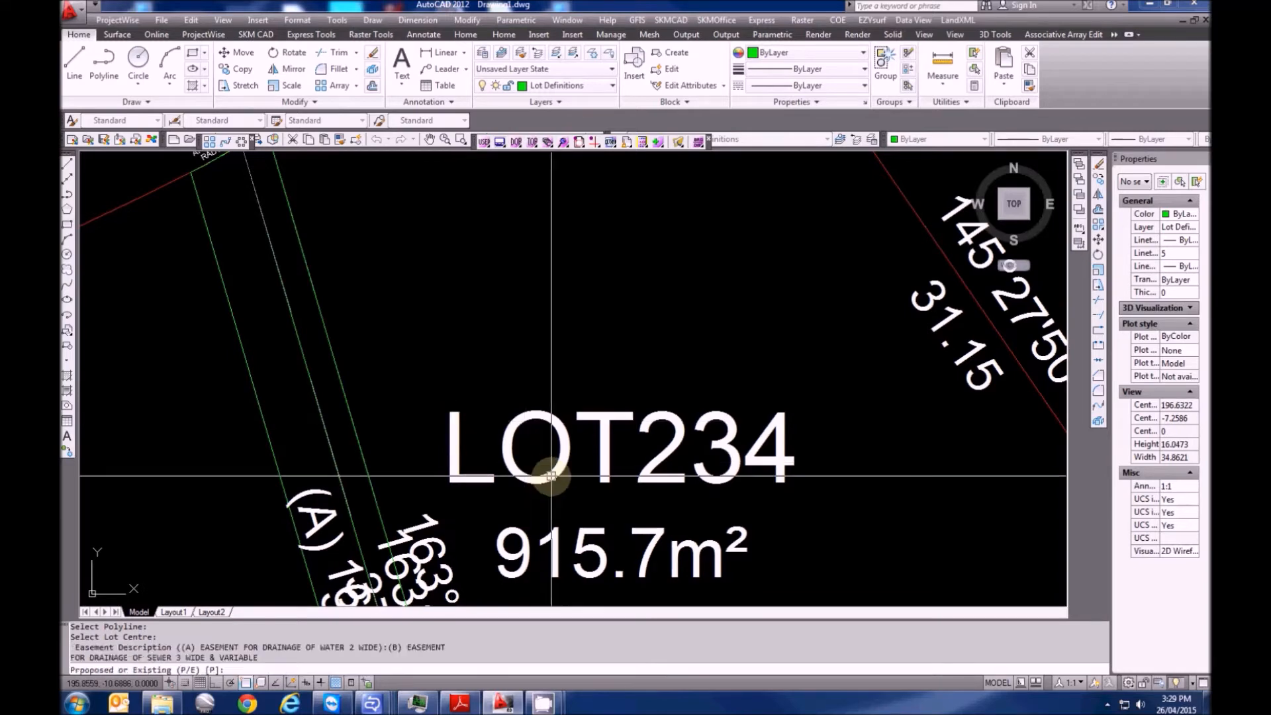
pyautogui.press('Return')
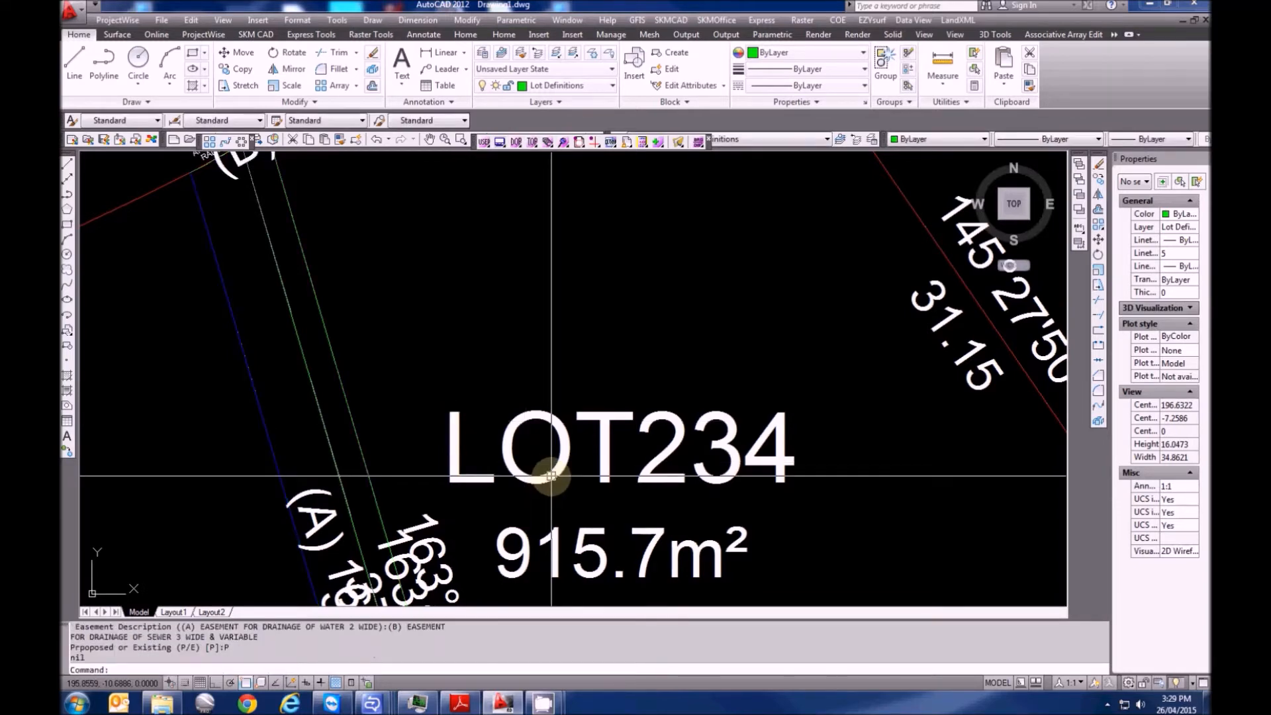
pyautogui.moveTo(320, 364); pyautogui.dragTo(316, 450, button='middle')
pyautogui.press('Escape')
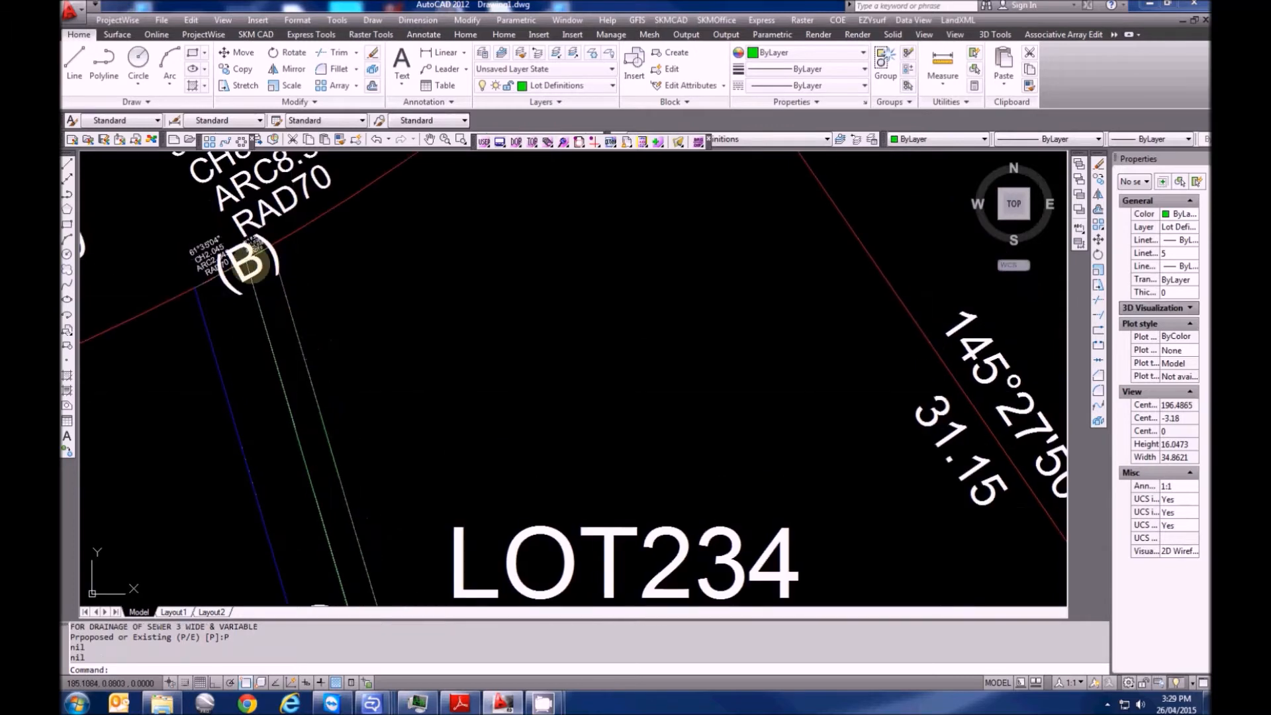
# Select the (B) label and begin a move, abandoning the first attempt
pyautogui.click(259, 267)
pyautogui.scroll(-2, 260, 283)
pyautogui.moveTo(289, 318); pyautogui.dragTo(296, 292, button='middle')
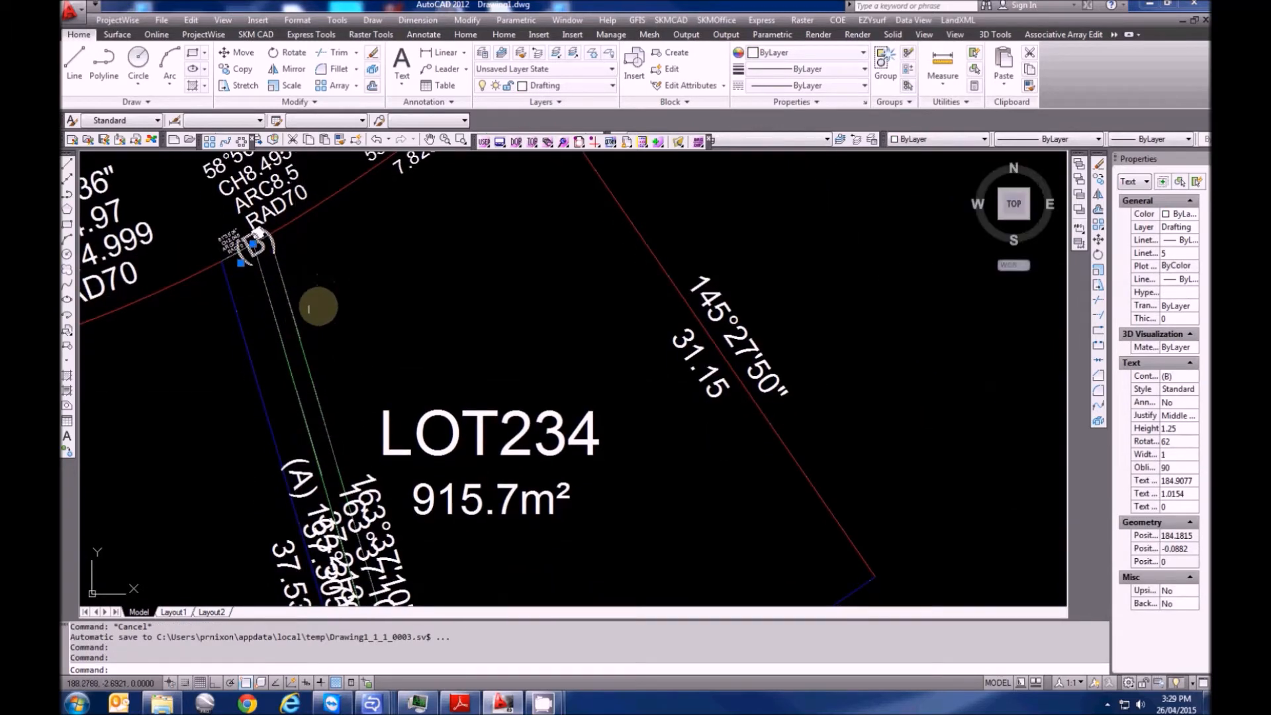
pyautogui.write('m')
pyautogui.press('Return')
pyautogui.click(330, 301)
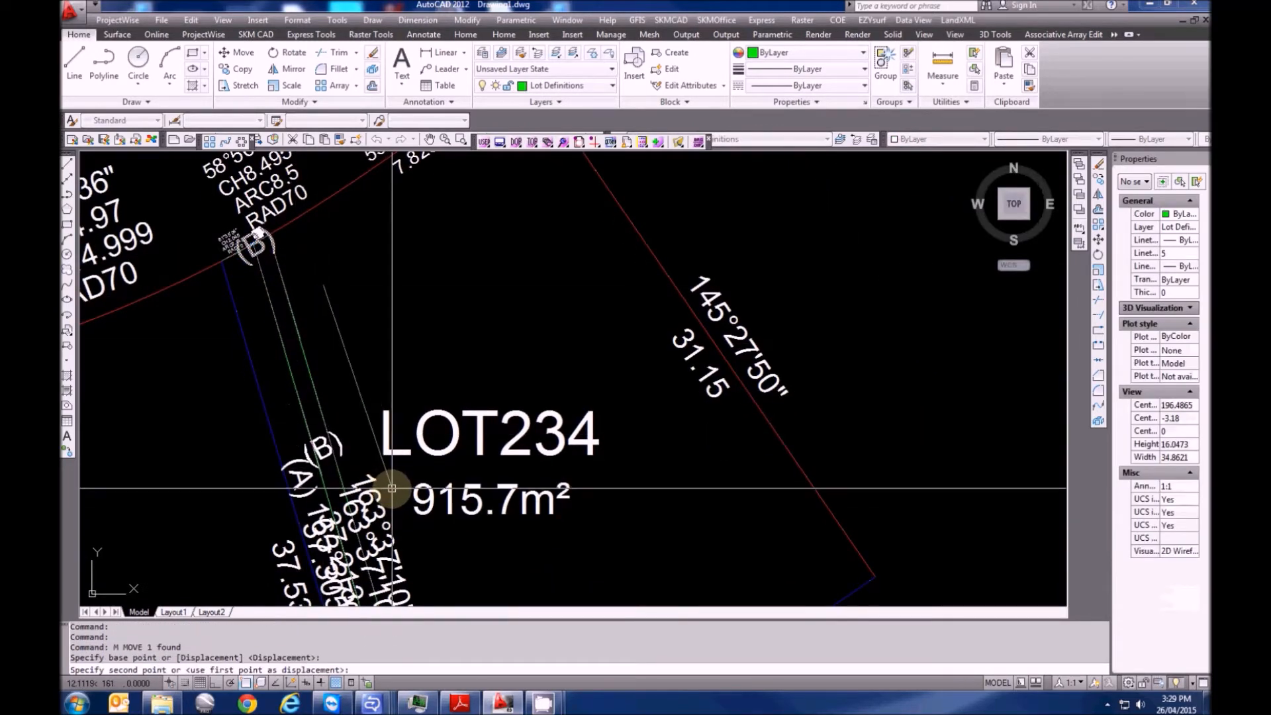
pyautogui.press('Escape')
# Move the (B) label down the strip to sit beside the (A) label near LOT234
pyautogui.scroll(3, 286, 266)
pyautogui.scroll(-2, 285, 254)
pyautogui.scroll(3, 326, 236)
pyautogui.write('m')
pyautogui.press('Return')
pyautogui.click(370, 244)
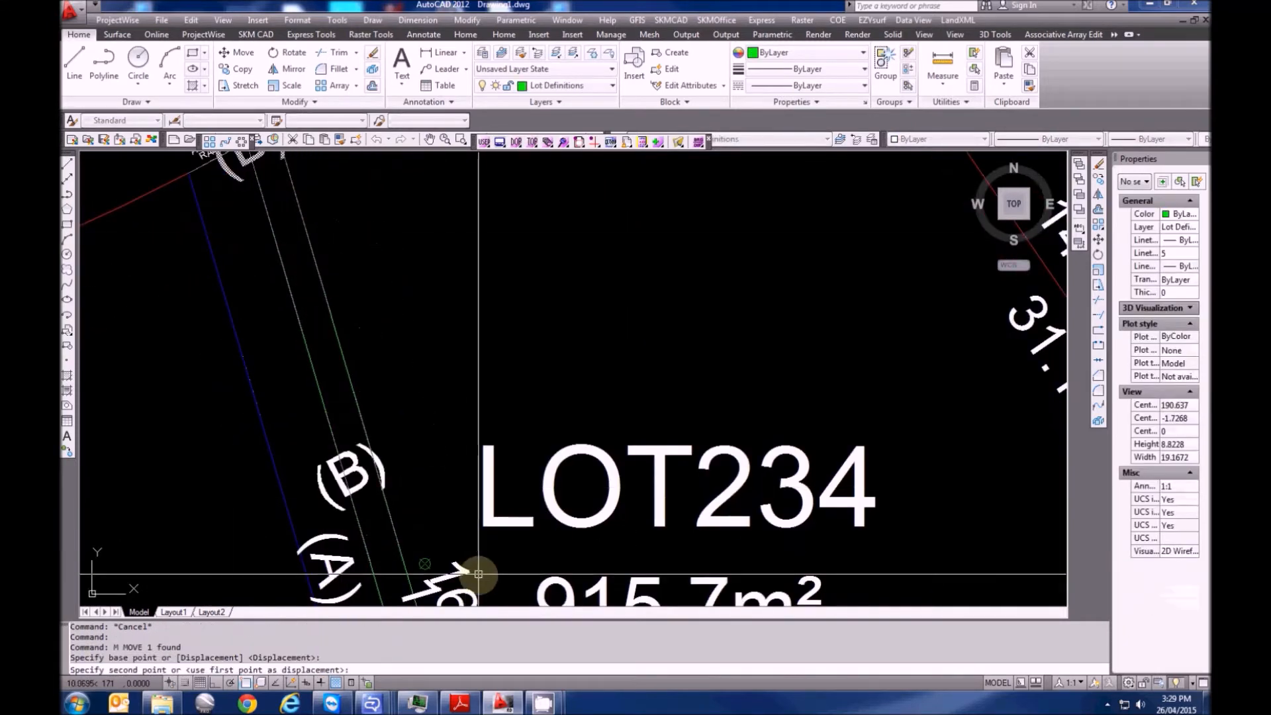
pyautogui.moveTo(488, 575); pyautogui.dragTo(415, 327, button='middle')
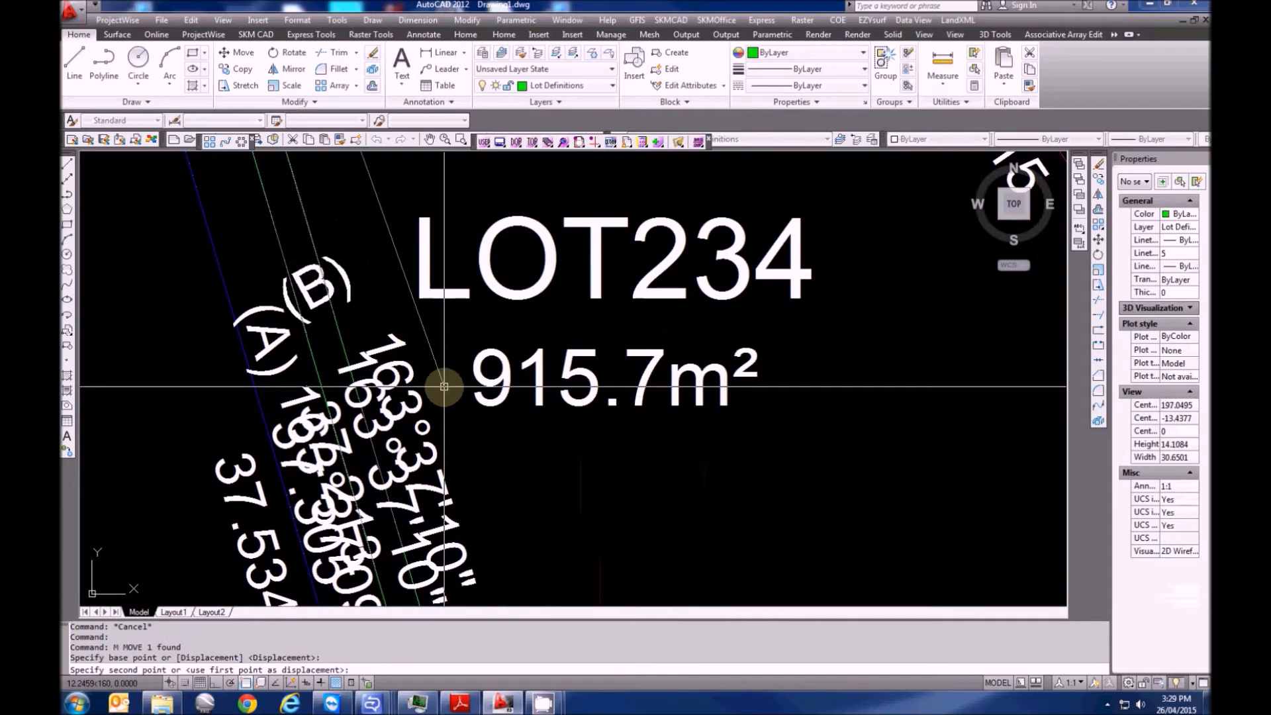
pyautogui.click(449, 418)
pyautogui.press('Escape')
pyautogui.press('Escape')
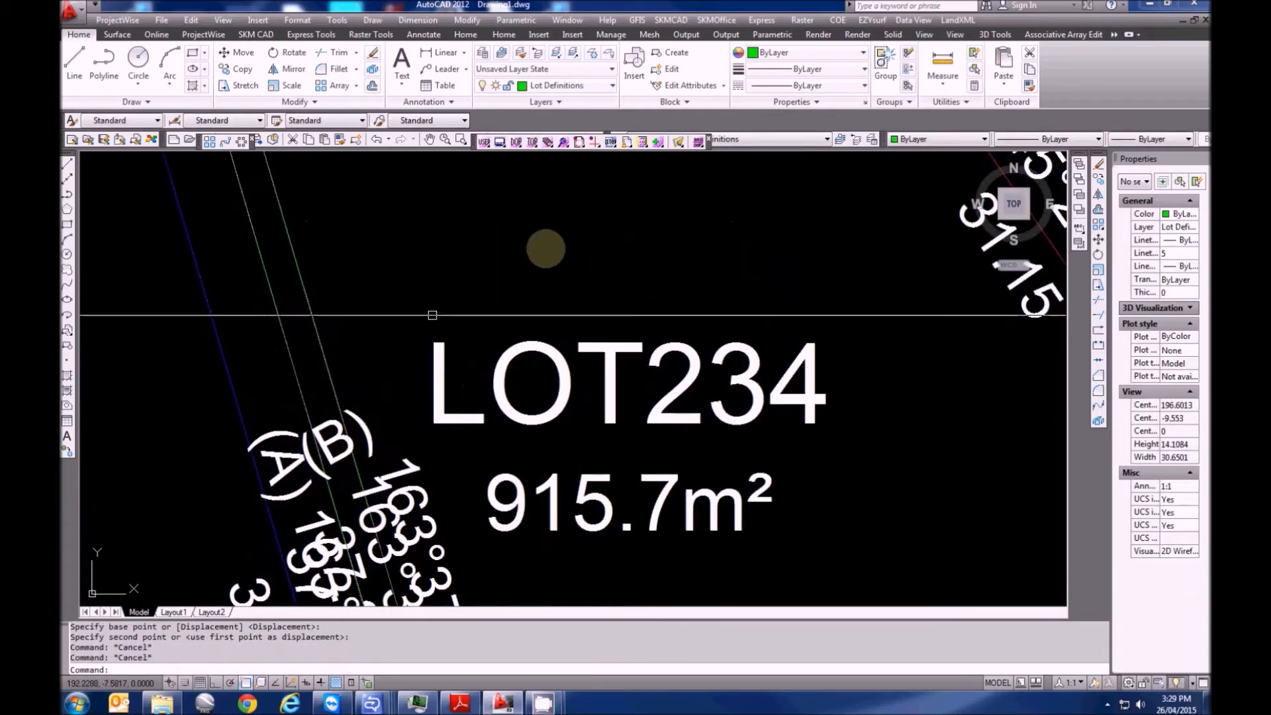
pyautogui.click(958, 20)
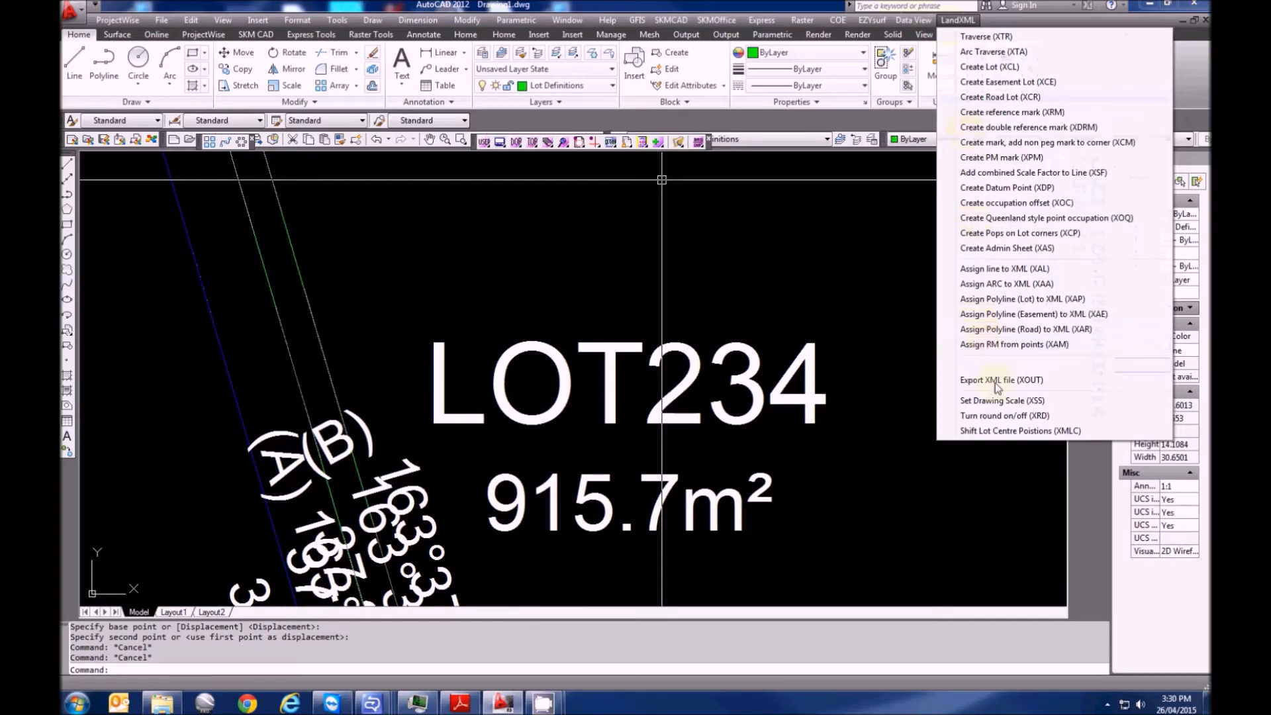
# Shift the lot centre position by 4.267,-12.457 from the reference lot to the target lot
pyautogui.click(1000, 431)
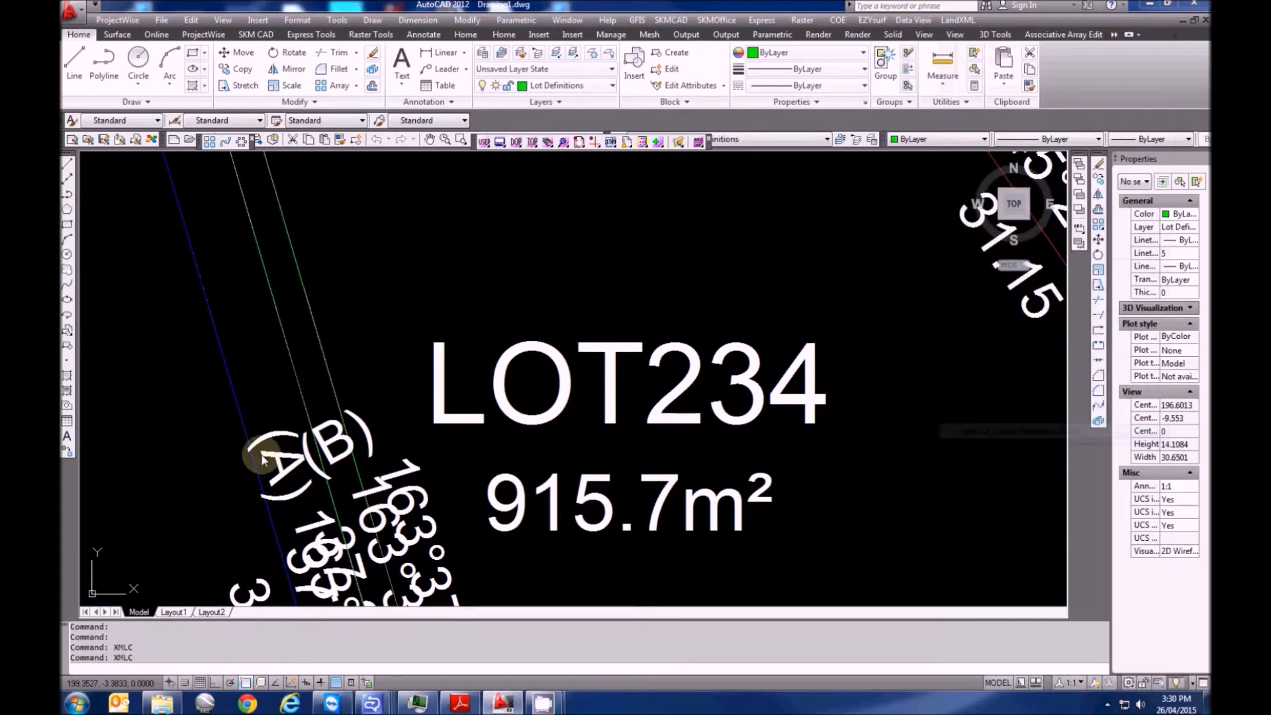
pyautogui.click(332, 382)
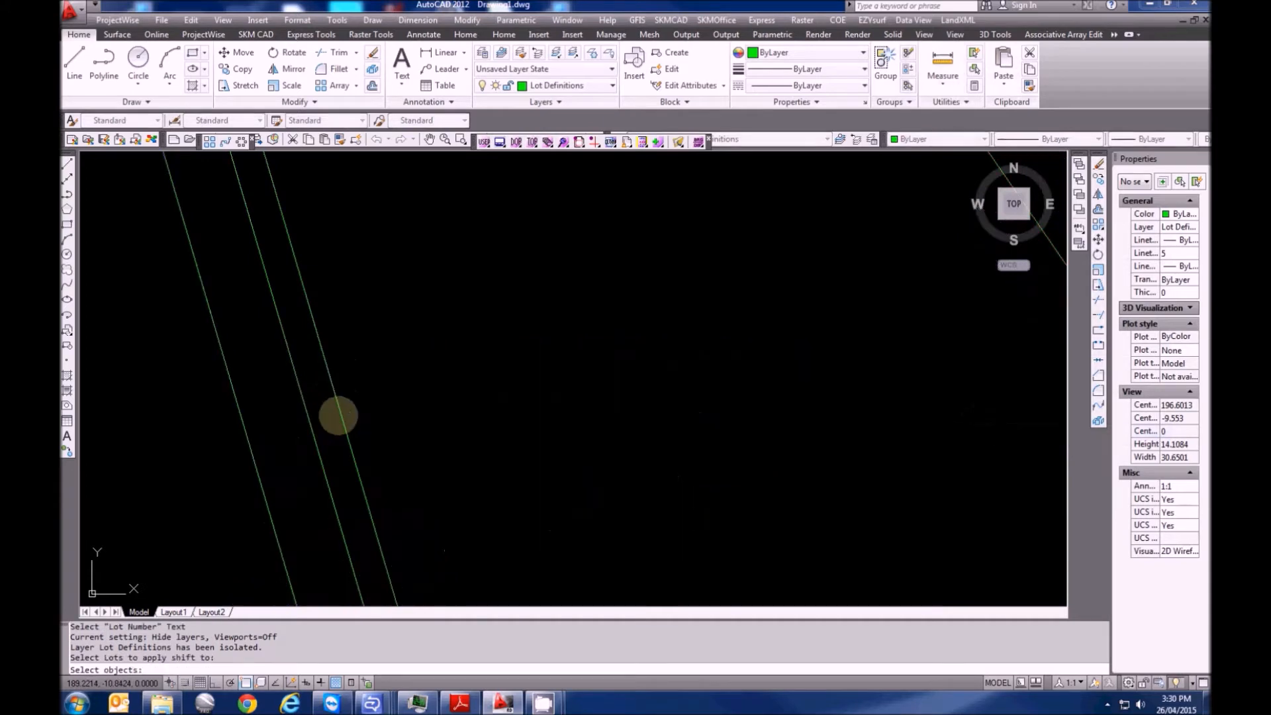
pyautogui.click(341, 405)
pyautogui.rightClick(454, 392)
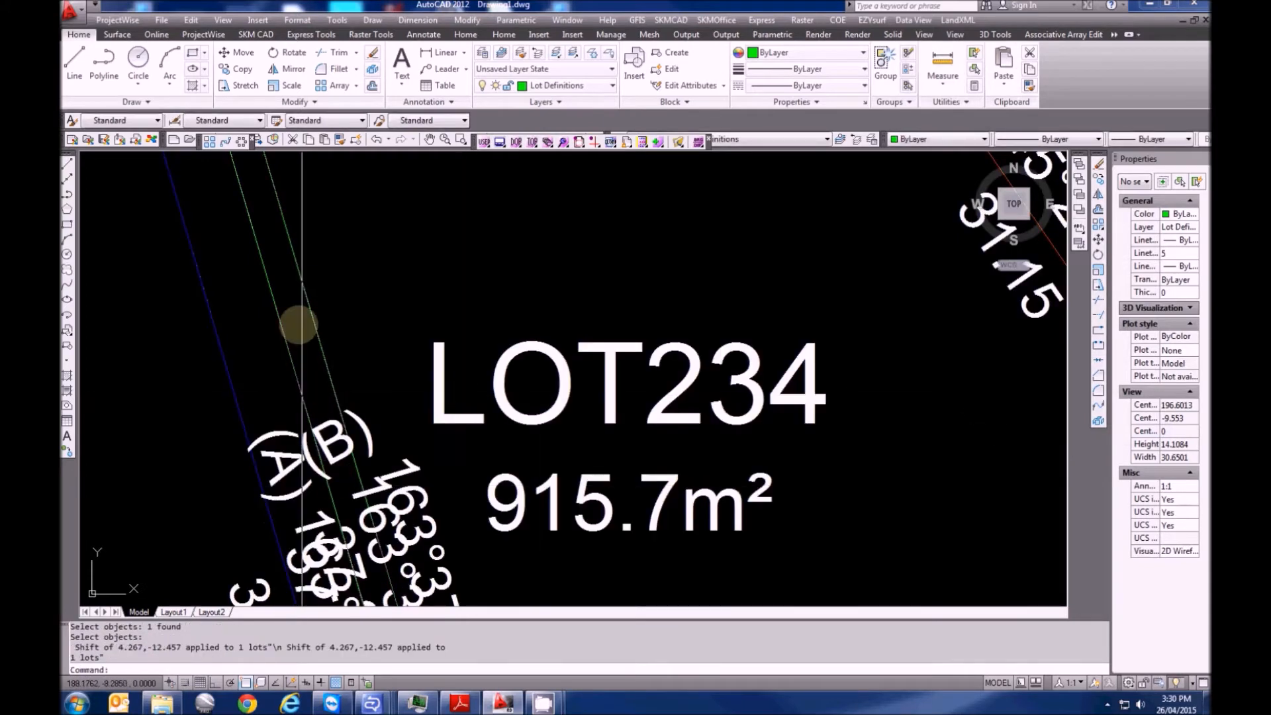
pyautogui.moveTo(321, 284); pyautogui.dragTo(409, 496, button='middle')
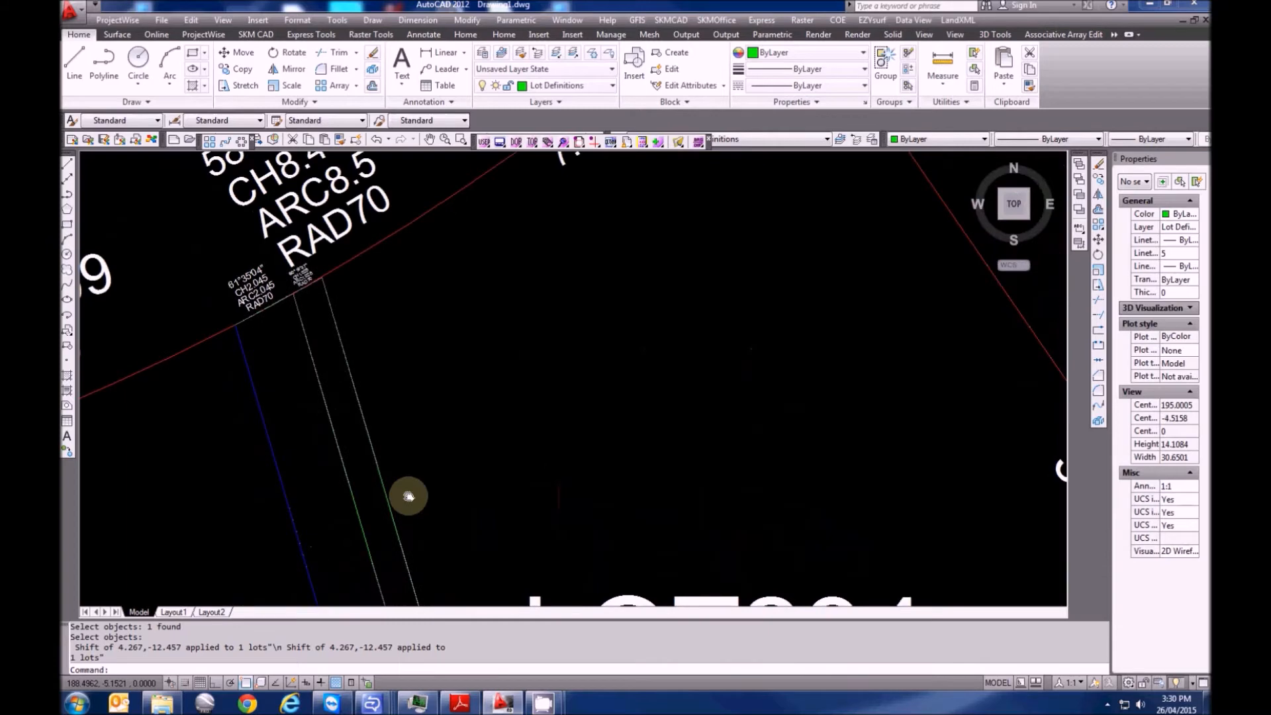
pyautogui.moveTo(376, 438); pyautogui.dragTo(323, 223, button='middle')
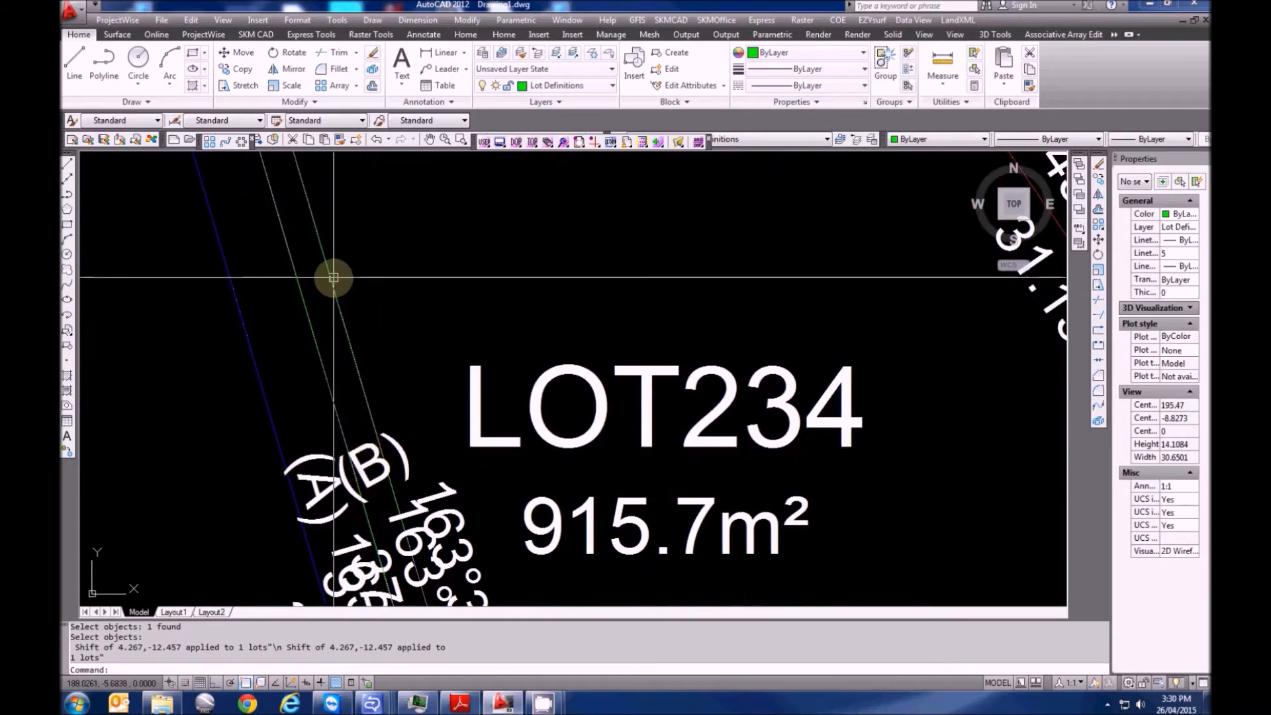
pyautogui.moveTo(362, 488); pyautogui.dragTo(428, 434, button='middle')
pyautogui.press('Escape')
pyautogui.press('Escape')
# Rotate the (B) label parallel to (A) using the AS alignment command
pyautogui.write('AS')
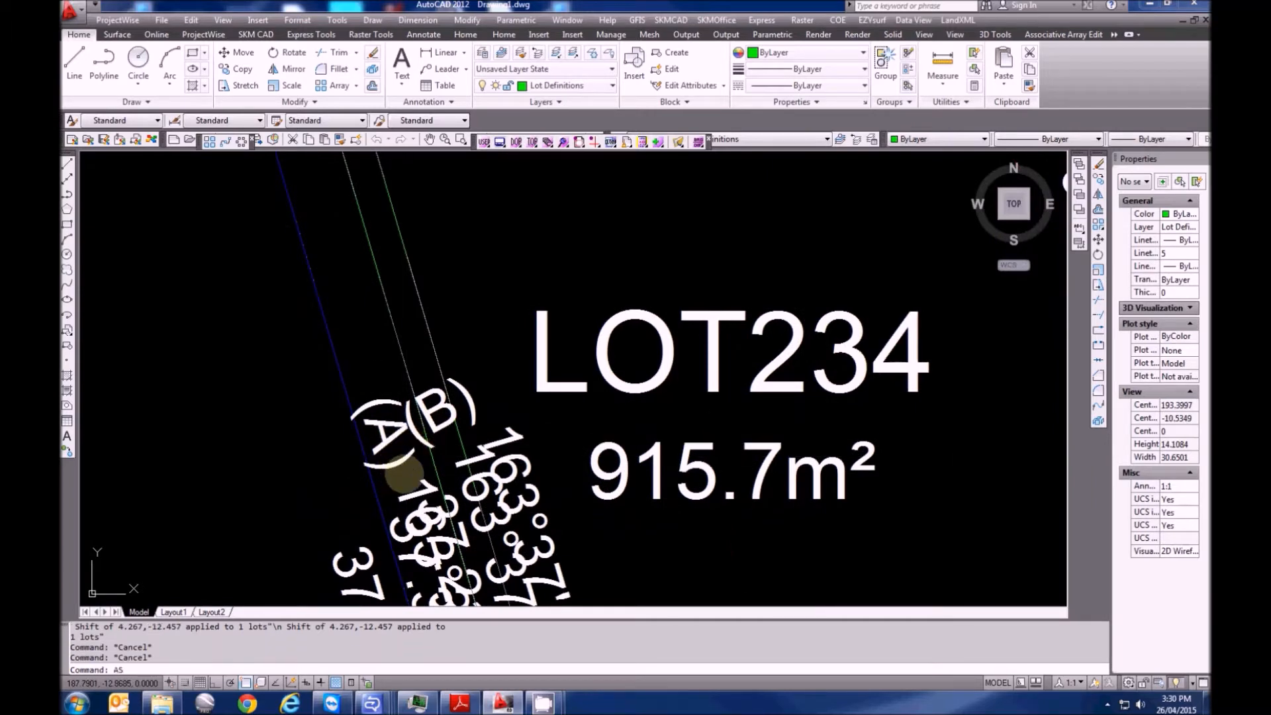
pyautogui.press('Return')
pyautogui.press('Return')
pyautogui.click(400, 437)
pyautogui.click(431, 409)
pyautogui.press('Return')
pyautogui.press('Escape')
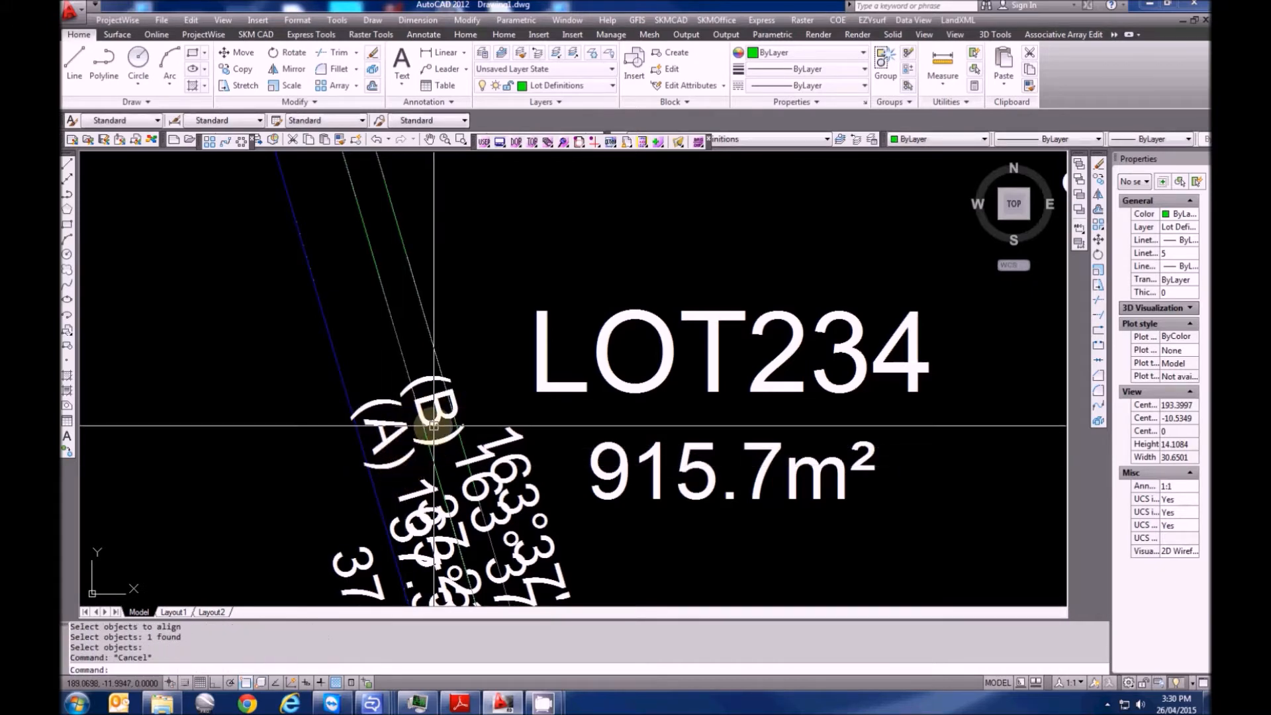
pyautogui.scroll(-6, 434, 426)
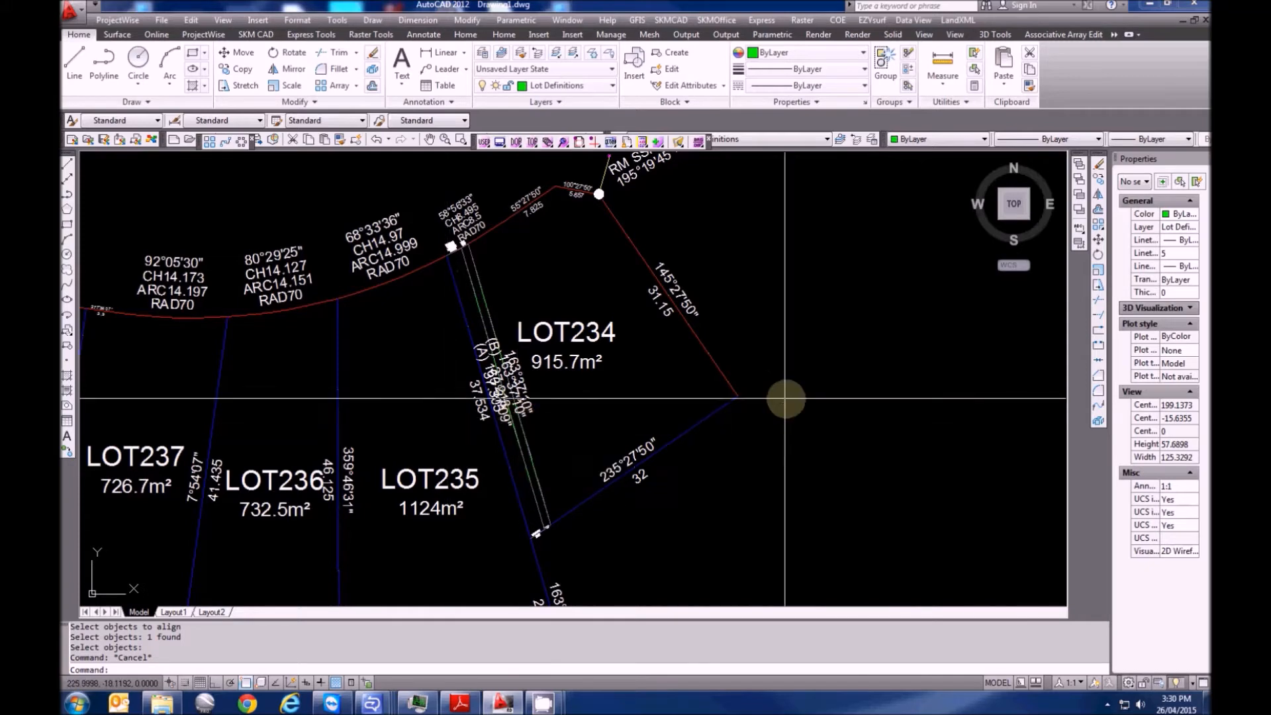
pyautogui.scroll(5, 786, 398)
pyautogui.moveTo(468, 444); pyautogui.dragTo(470, 465, button='middle')
pyautogui.press('Escape')
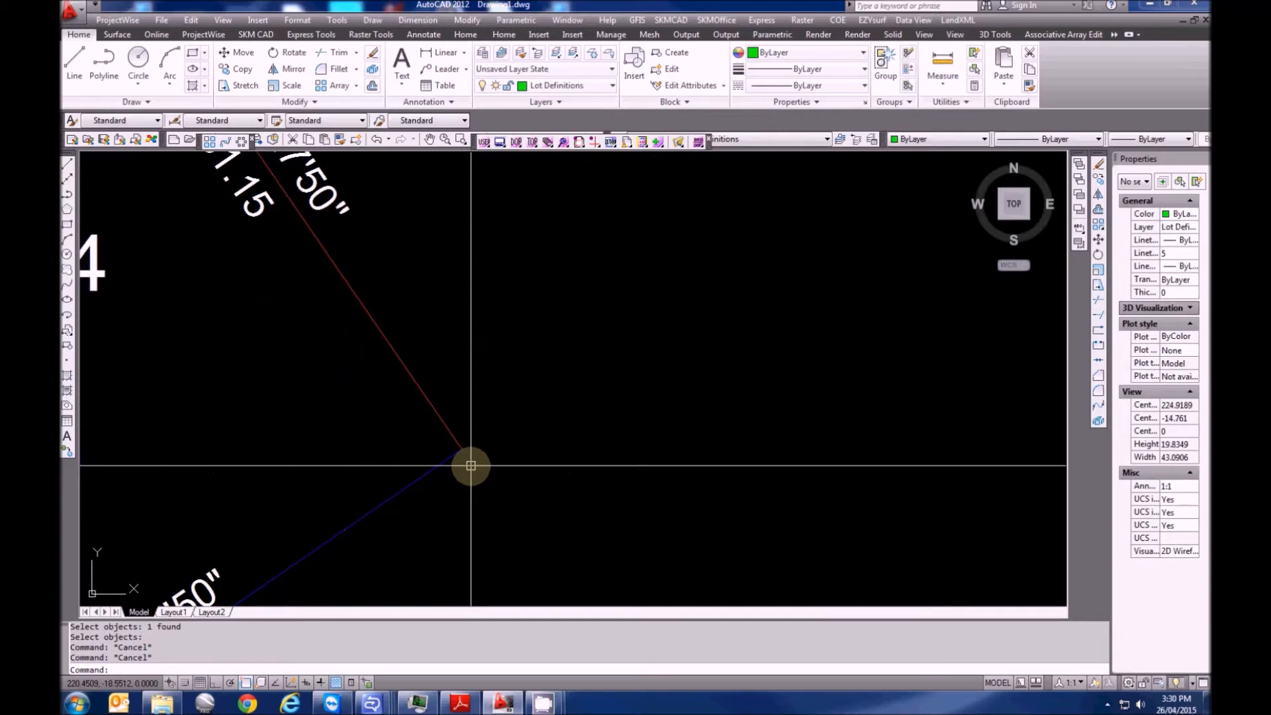
pyautogui.scroll(3, 483, 463)
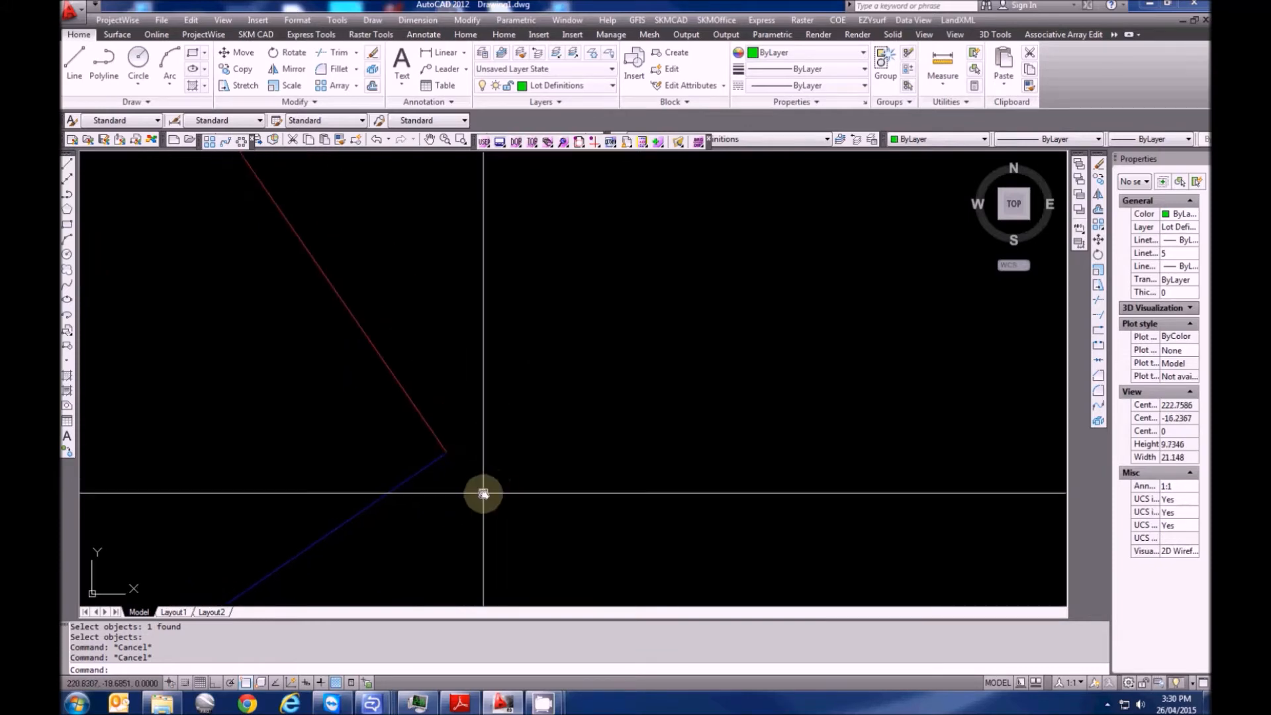
pyautogui.press('Escape')
# Start a LandXML reference mark at the LOT234 corner with DH&W as the mark type
pyautogui.click(958, 20)
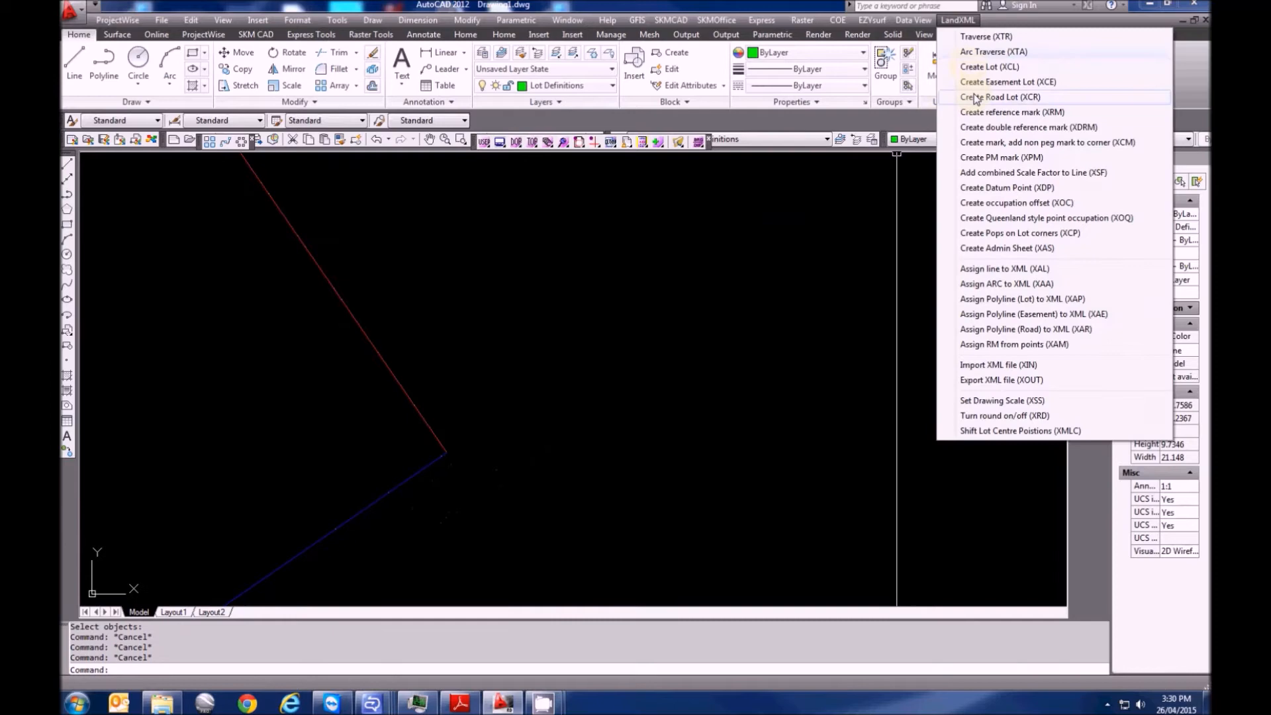
pyautogui.click(986, 113)
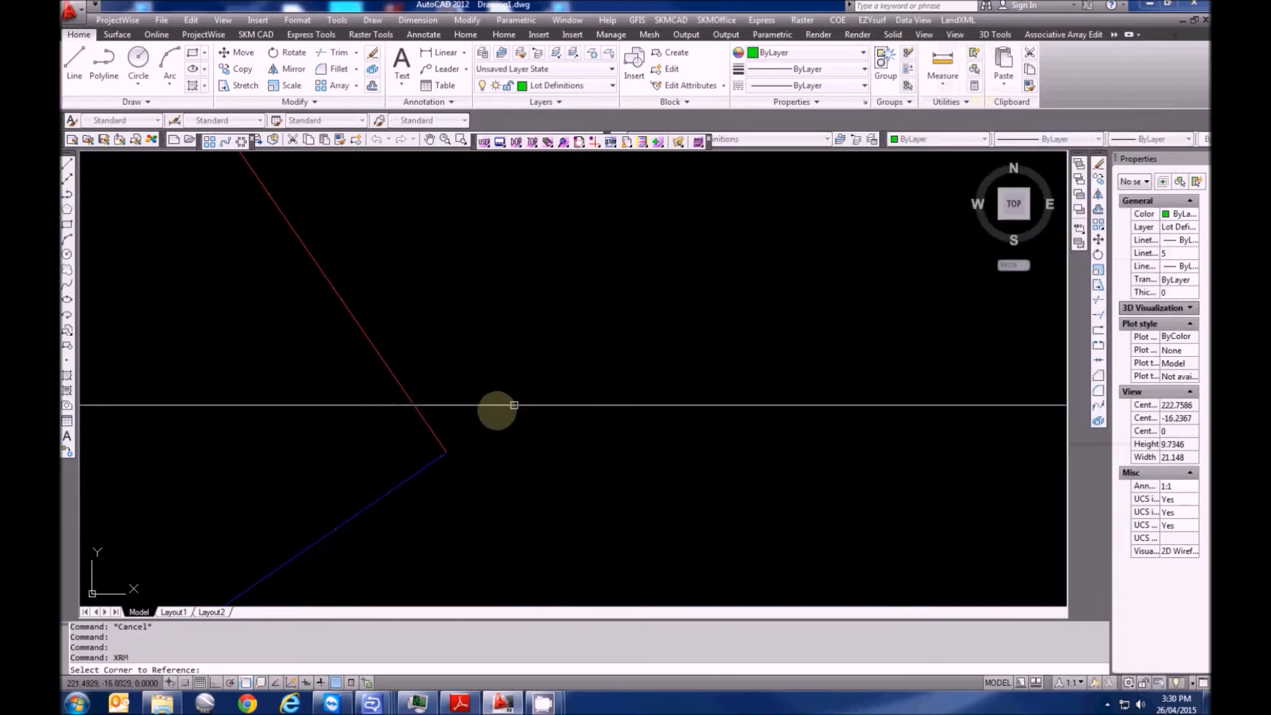
pyautogui.click(438, 447)
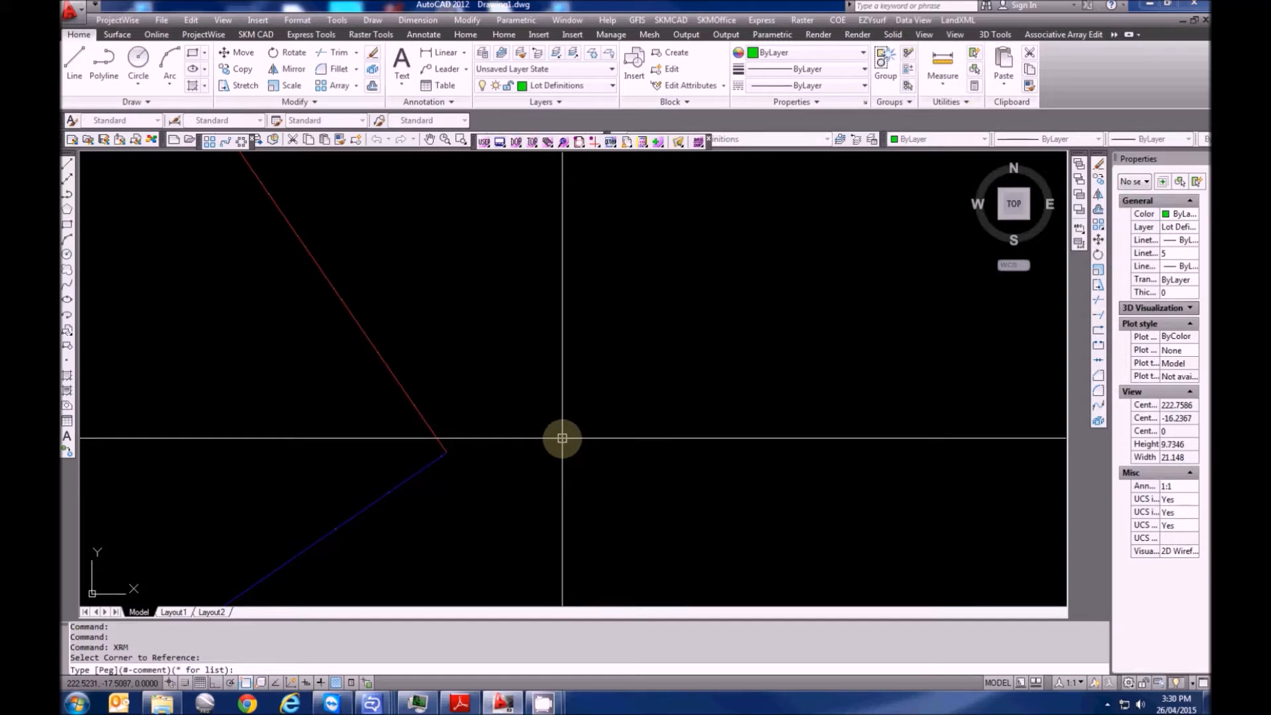
pyautogui.write('*')
pyautogui.press('Return')
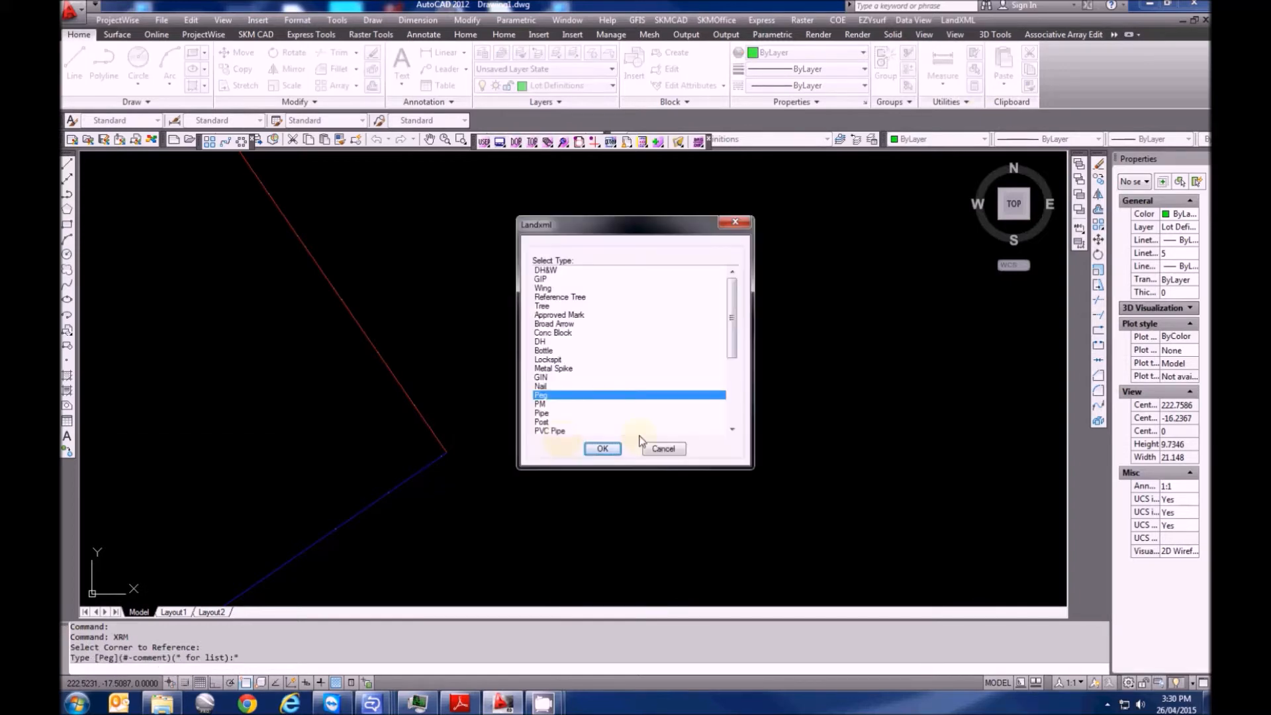
pyautogui.click(557, 271)
pyautogui.click(603, 451)
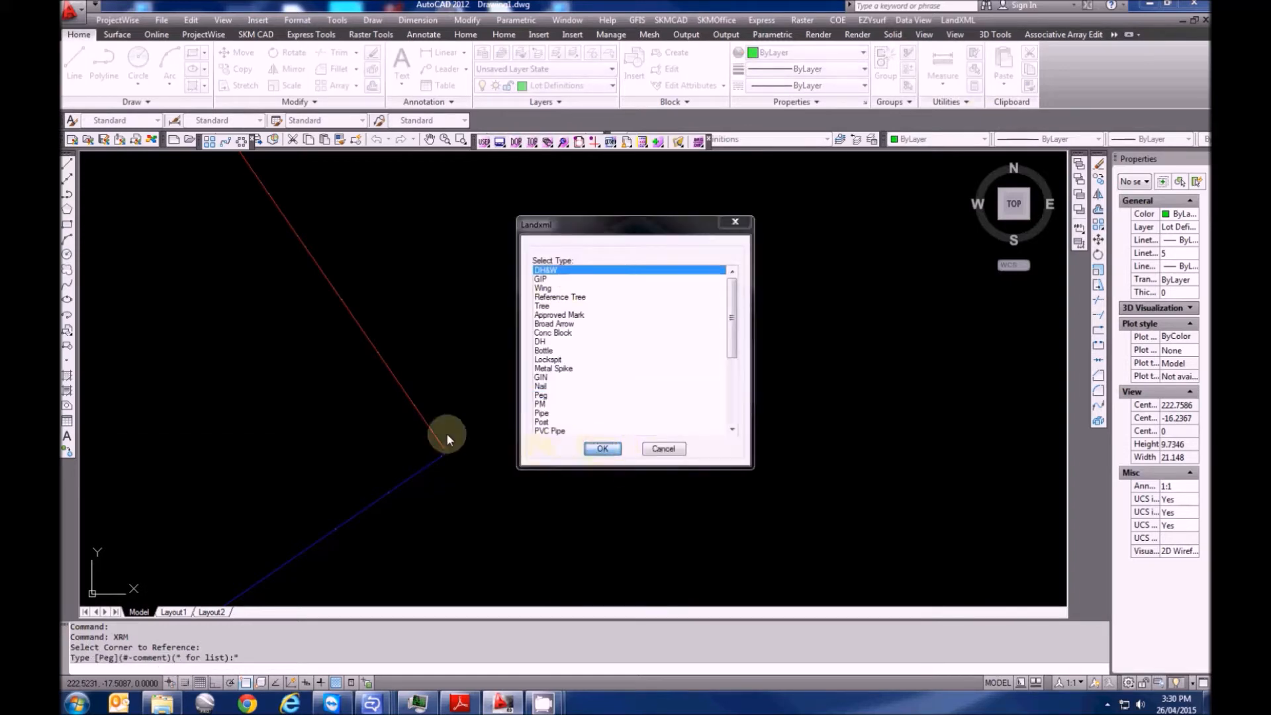
# Record the mark as found, default condition, bearing 7°54'07", distance 4.39, plan DP1169803
pyautogui.write('F')
pyautogui.press('Return')
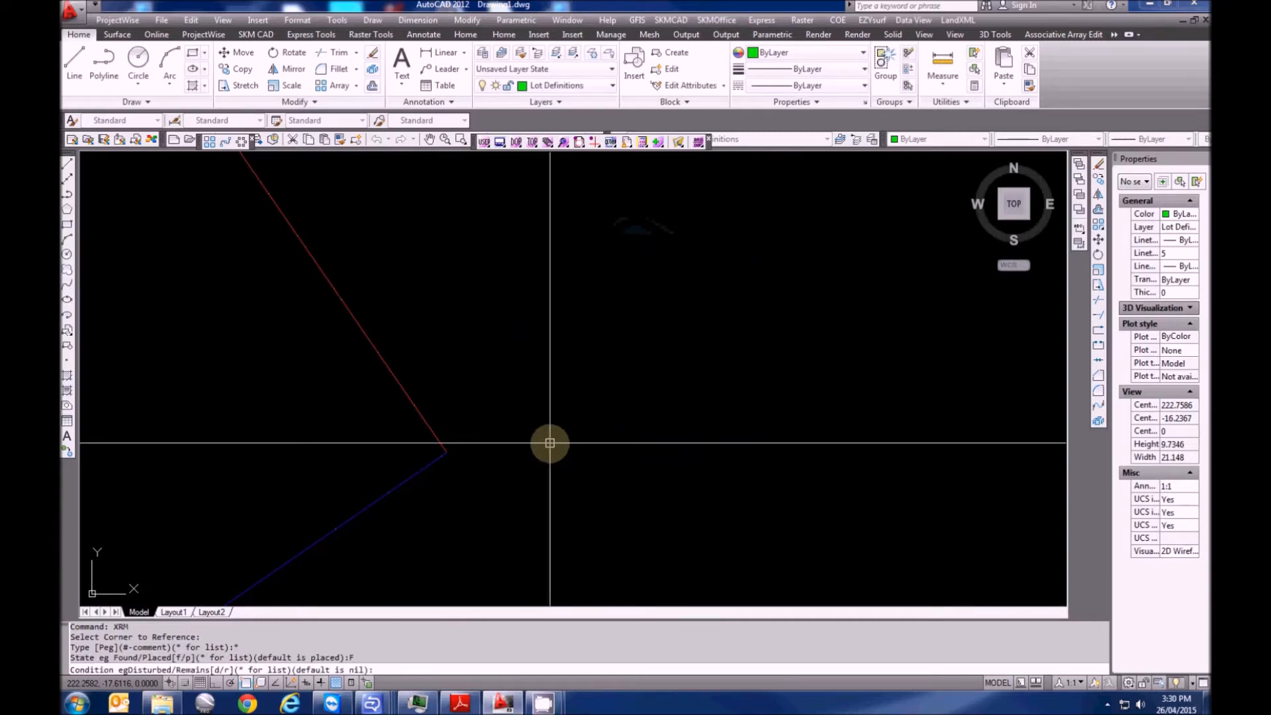
pyautogui.press('Return')
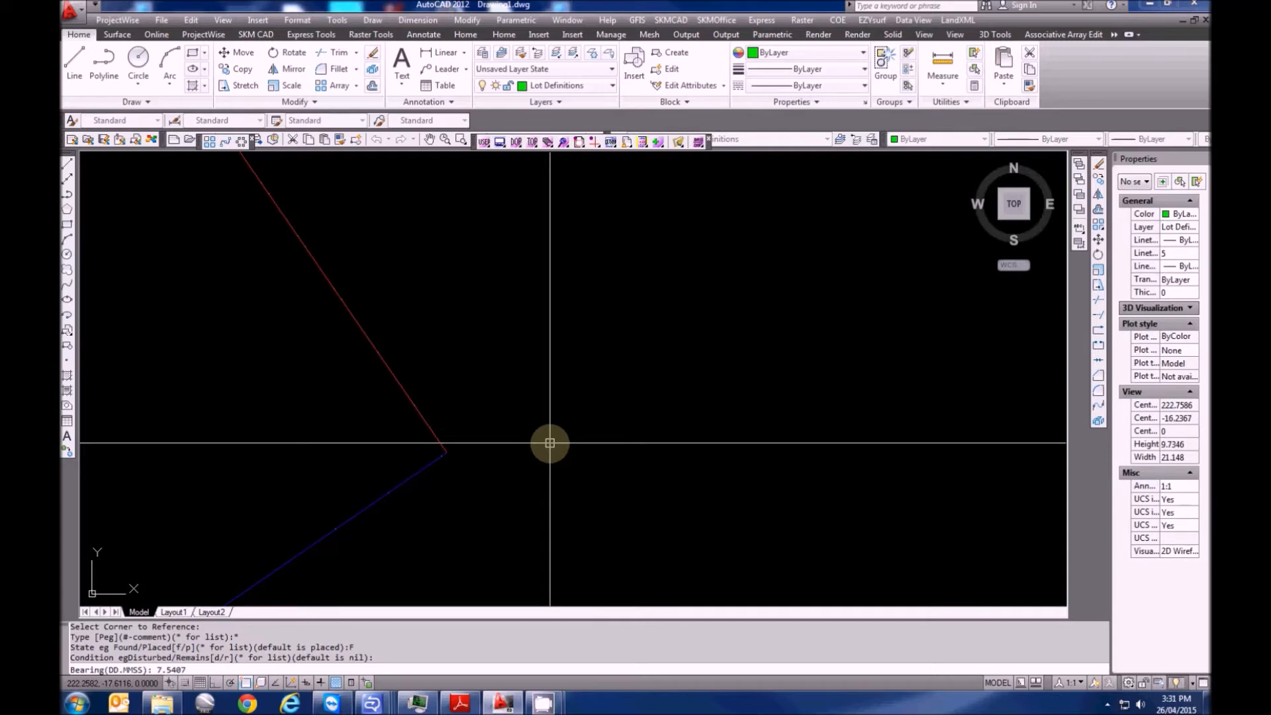
pyautogui.press('Return')
pyautogui.write('4.39')
pyautogui.press('Return')
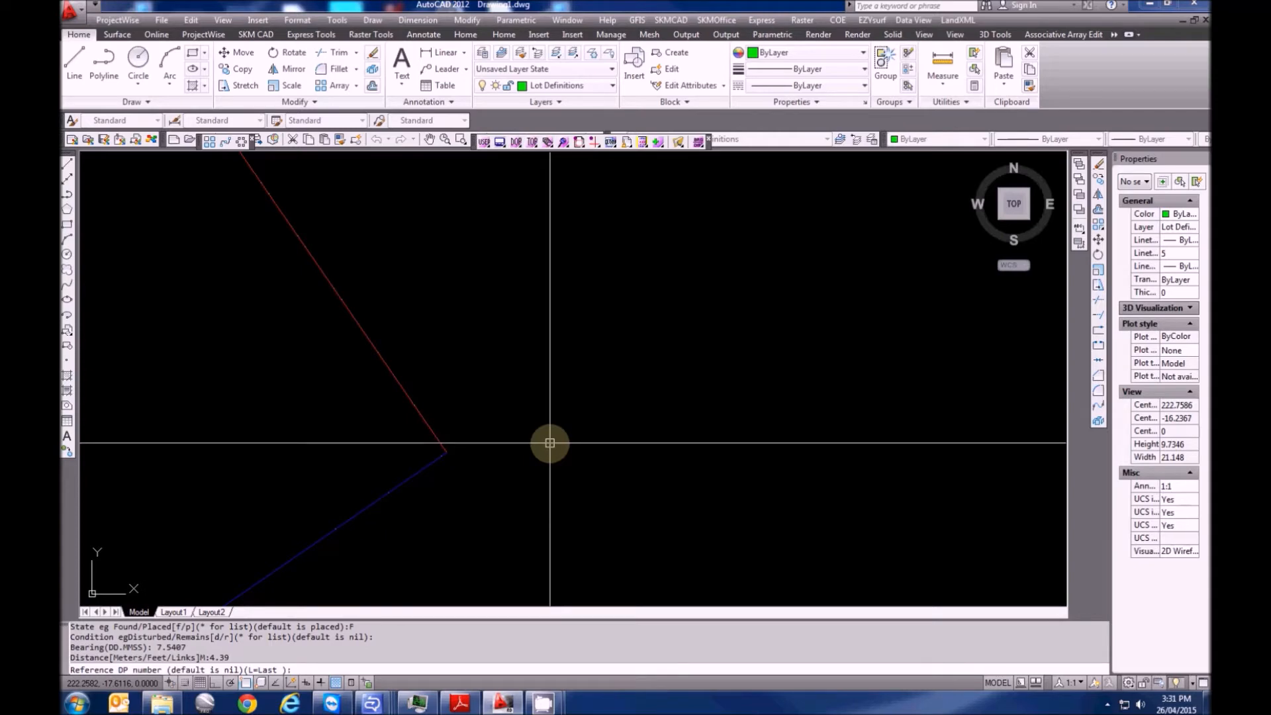
pyautogui.write('116')
pyautogui.press('Return')
pyautogui.scroll(-4, 428, 443)
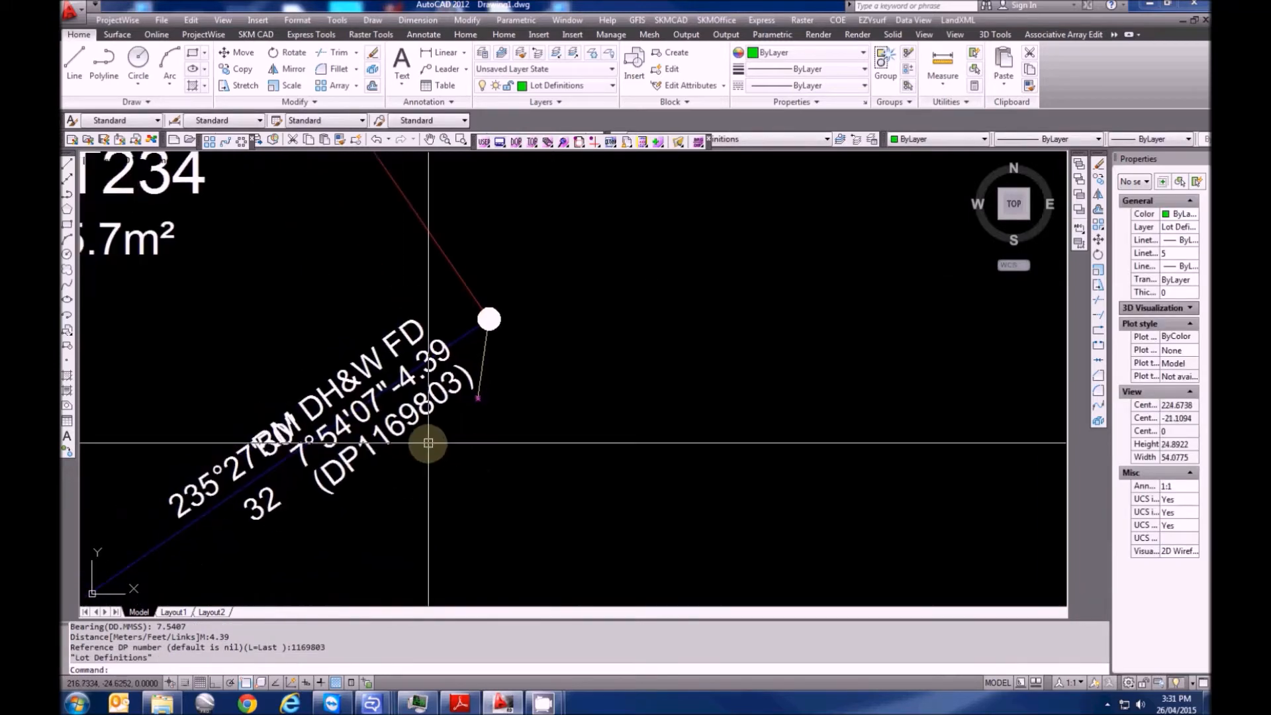
pyautogui.moveTo(401, 420); pyautogui.dragTo(492, 440, button='middle')
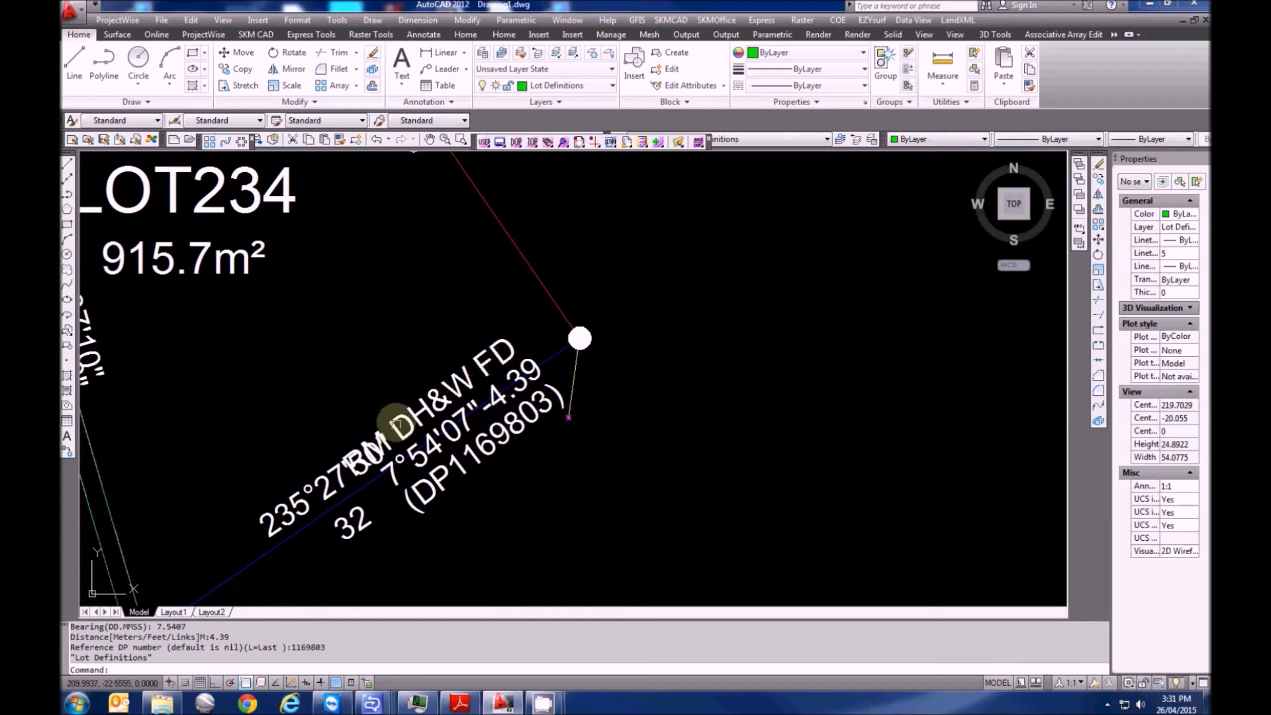
# Erase the DH&W reference mark along with its label and leader
pyautogui.click(396, 422)
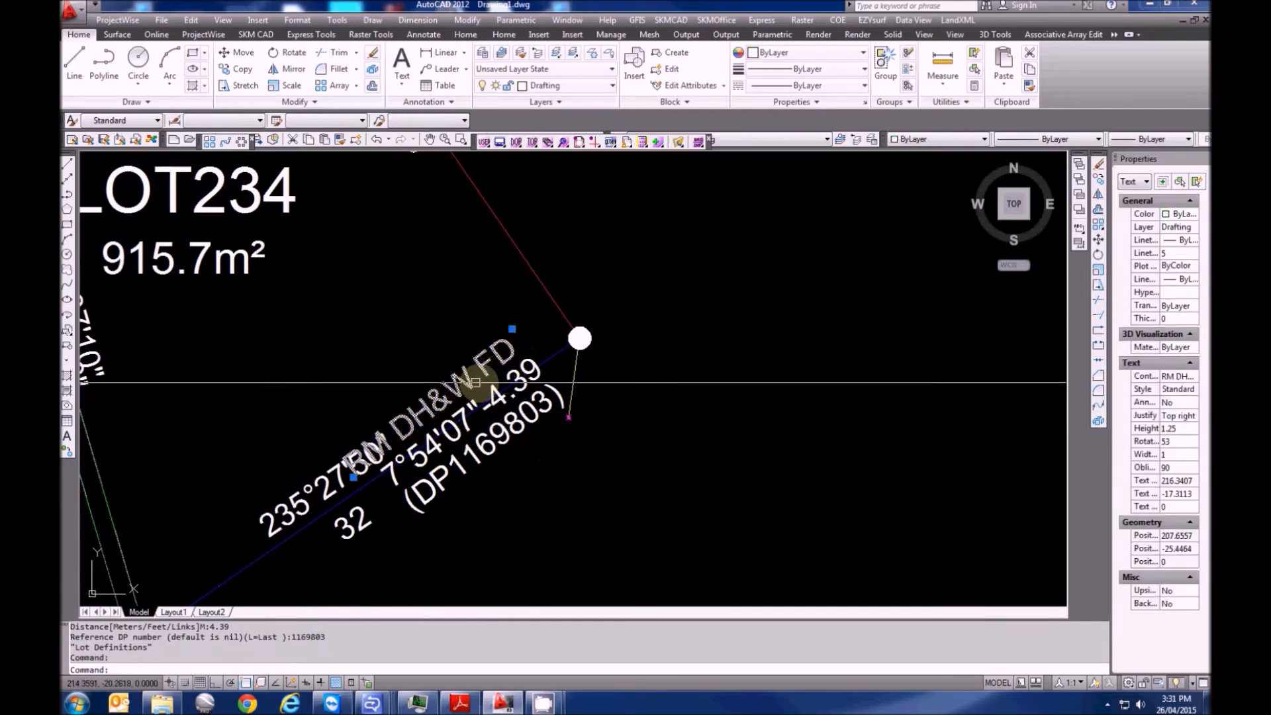
pyautogui.press('Escape')
pyautogui.moveTo(627, 436); pyautogui.dragTo(602, 450, button='middle')
pyautogui.click(532, 414)
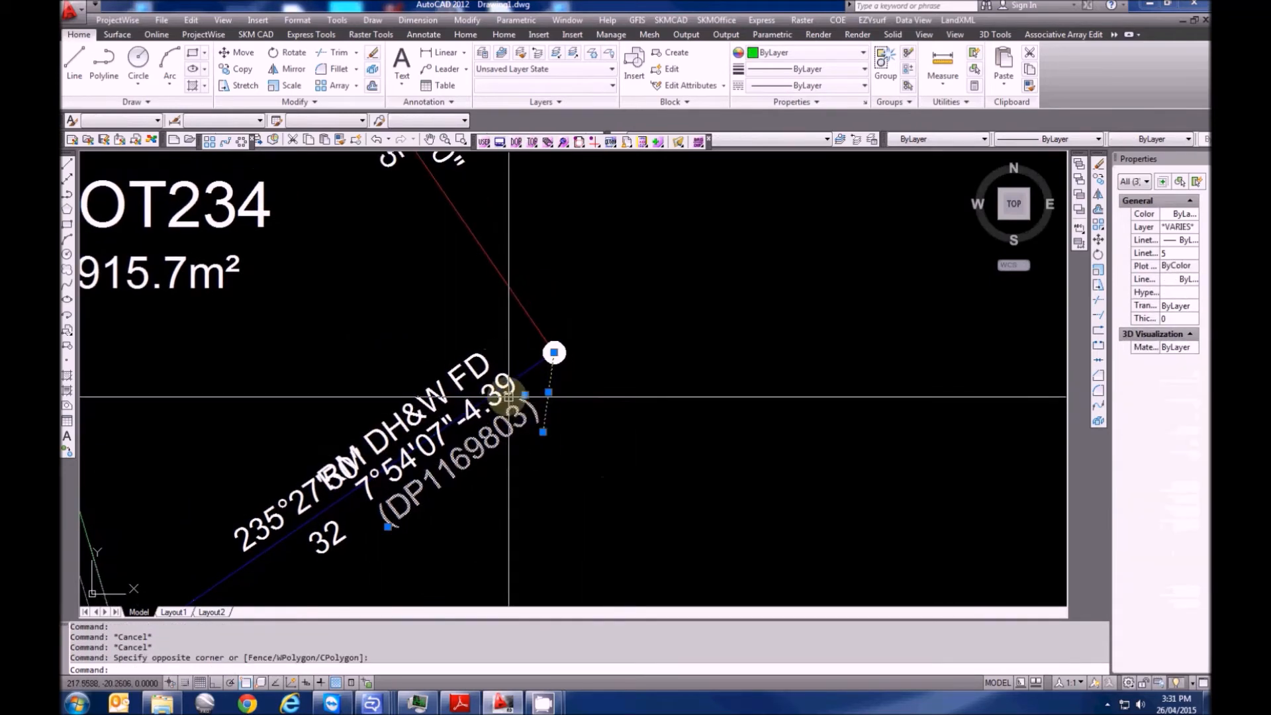
pyautogui.scroll(2, 580, 359)
pyautogui.click(395, 358)
pyautogui.click(622, 349)
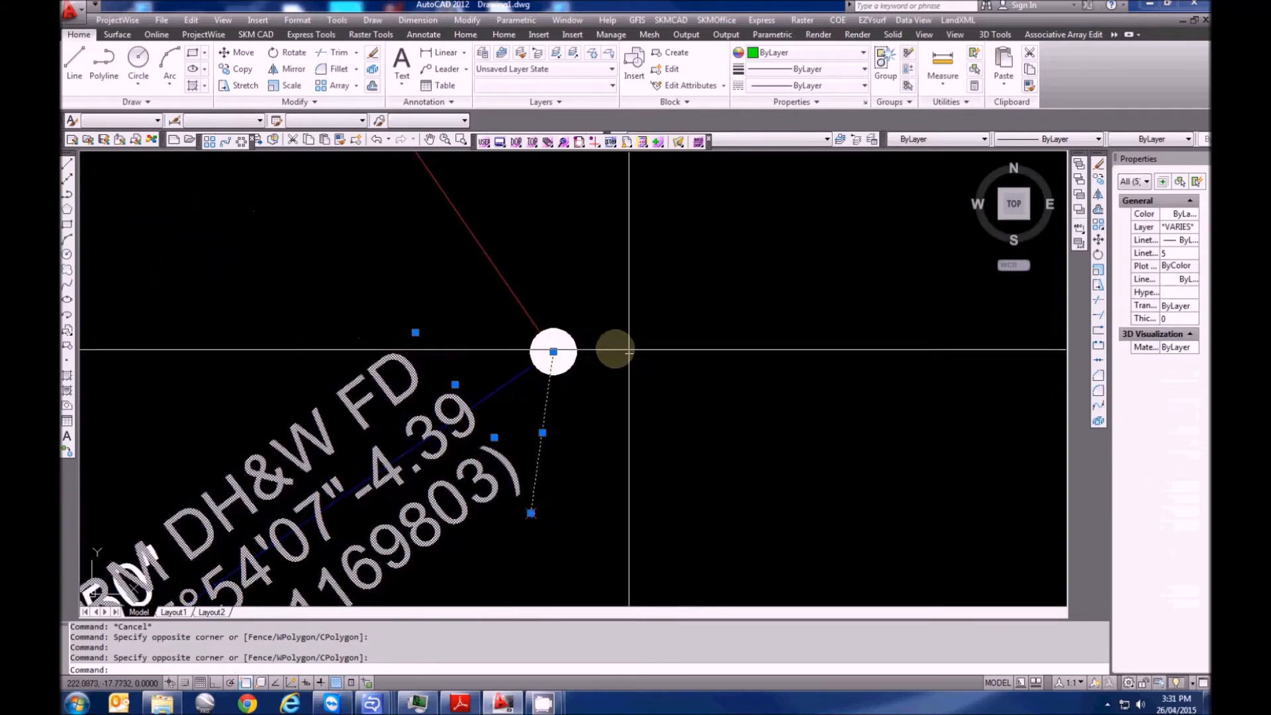
pyautogui.press('Delete')
pyautogui.press('Escape')
pyautogui.press('Escape')
# Start a new XRM reference mark at the lot corner with PVC Pipe as the mark type
pyautogui.write('XRN')
pyautogui.press('Return')
pyautogui.press('Escape')
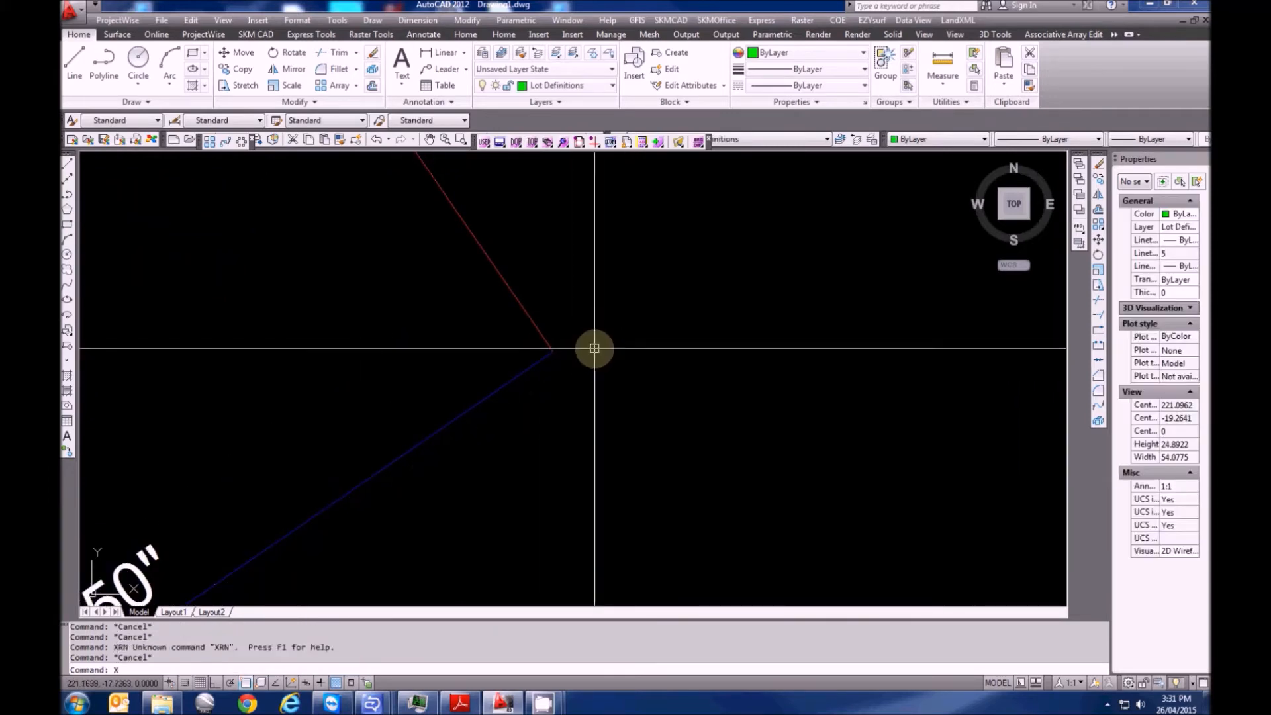
pyautogui.write('XRM')
pyautogui.press('Return')
pyautogui.click(549, 349)
pyautogui.scroll(1, 676, 367)
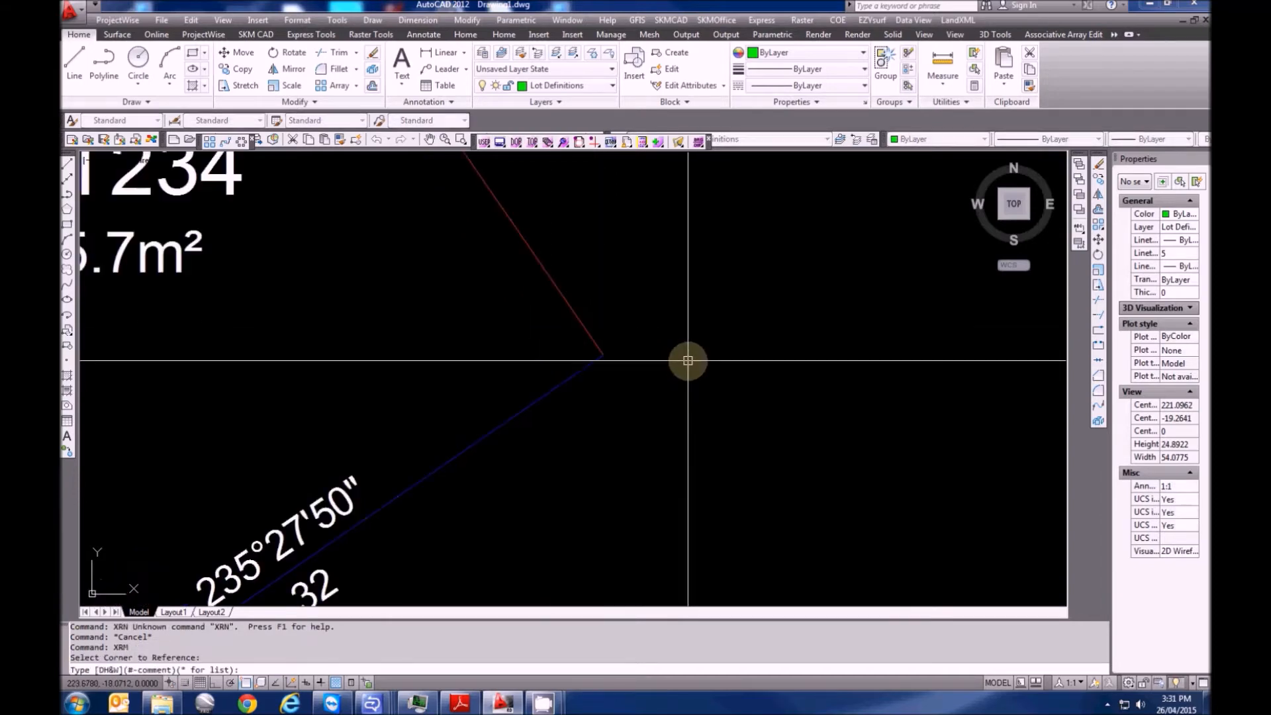
pyautogui.write('*')
pyautogui.press('Return')
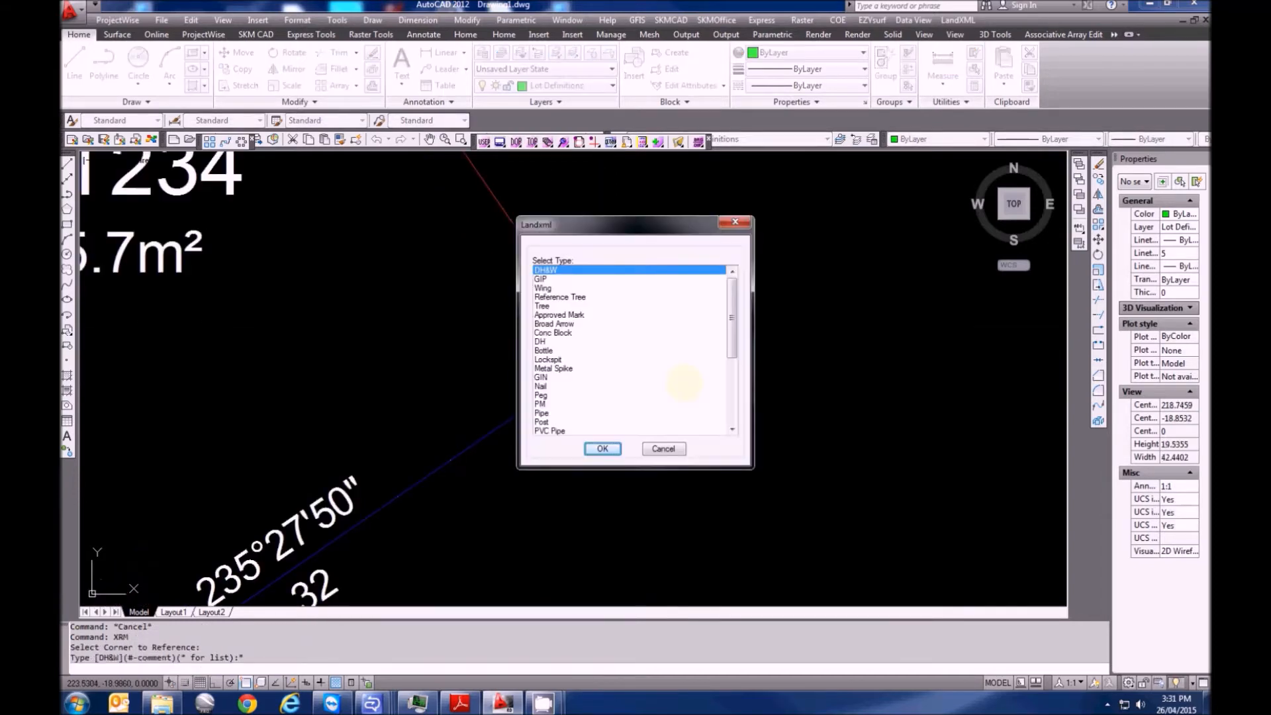
pyautogui.moveTo(730, 349); pyautogui.dragTo(732, 394)
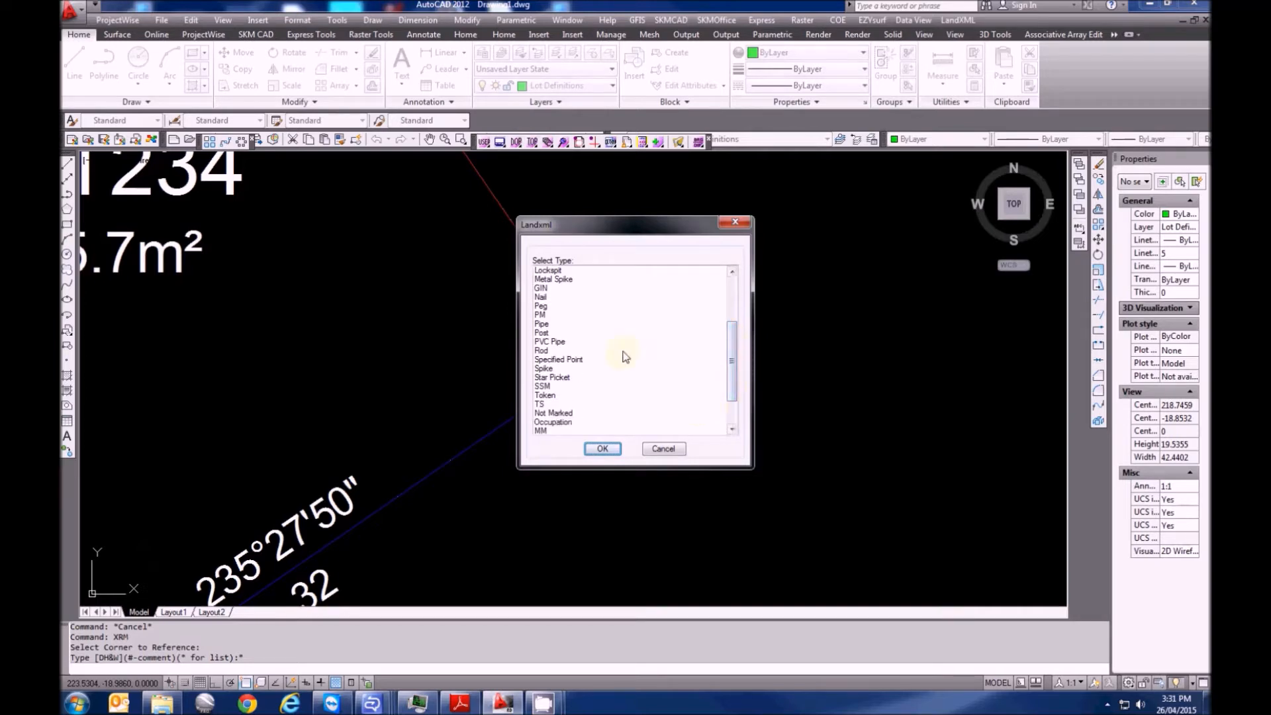
pyautogui.click(548, 342)
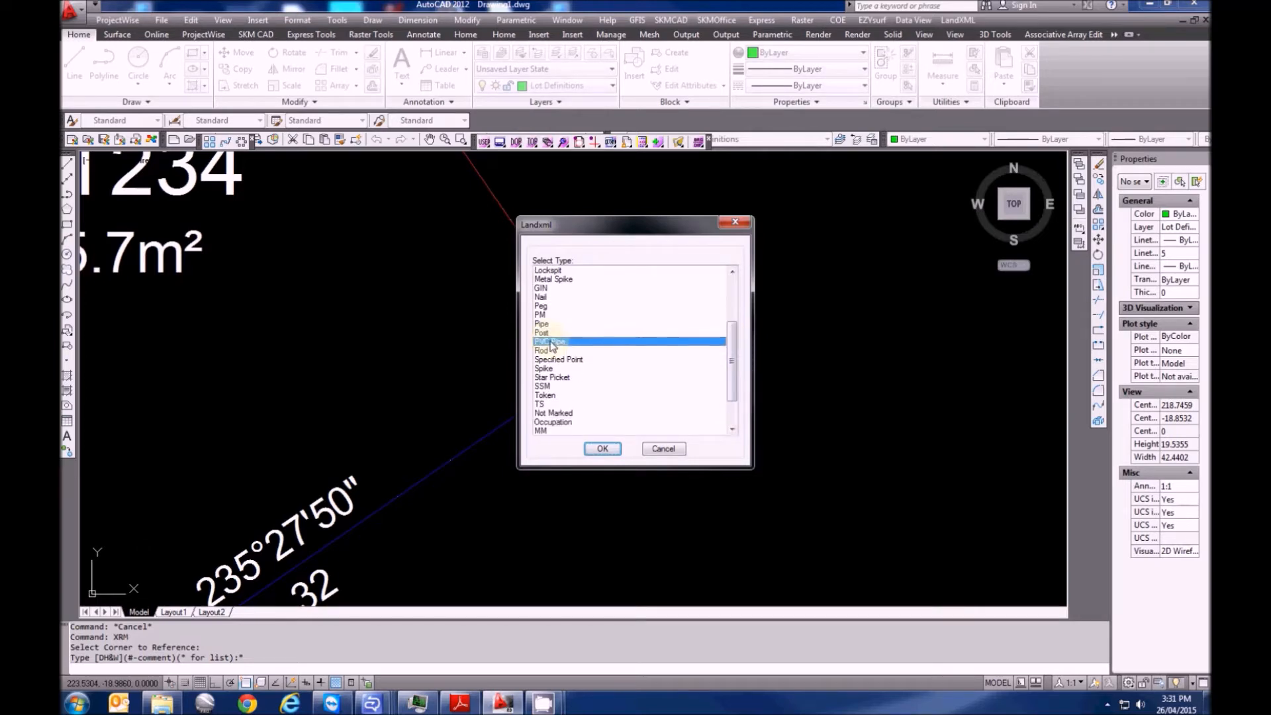
pyautogui.click(602, 450)
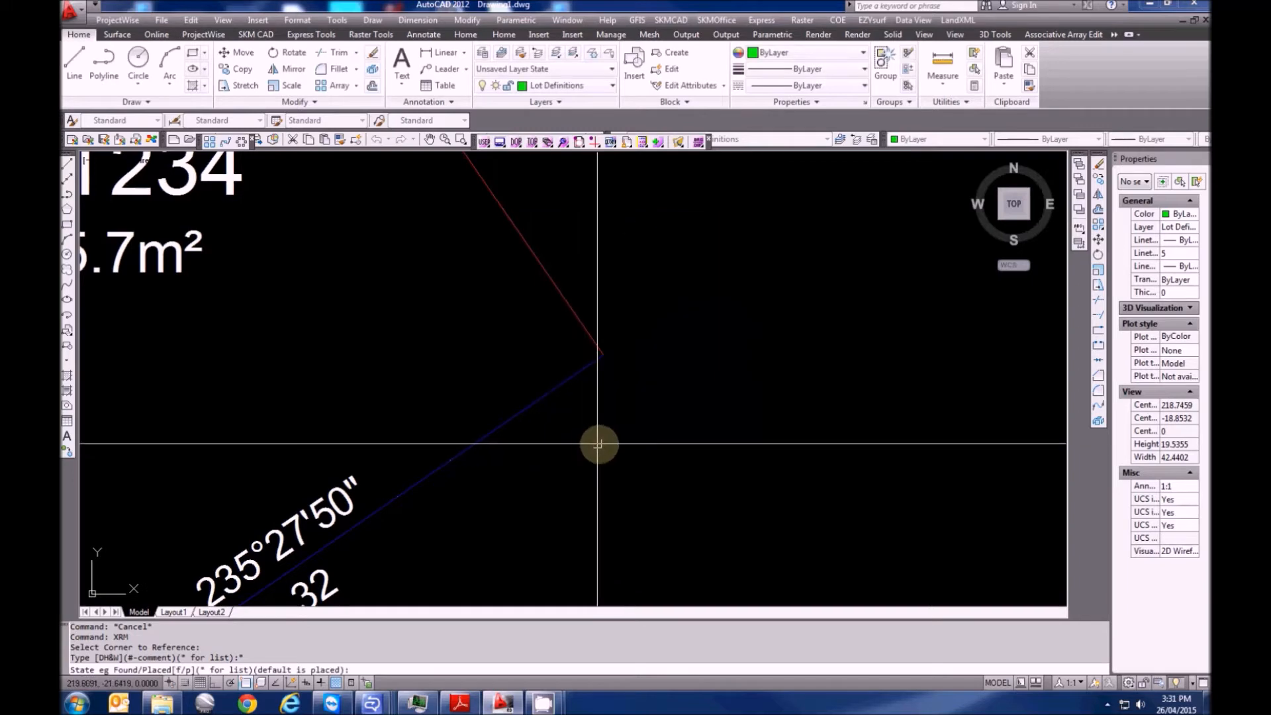
# Record the PVC Pipe mark as found with the Remains condition
pyautogui.write('F')
pyautogui.press('Return')
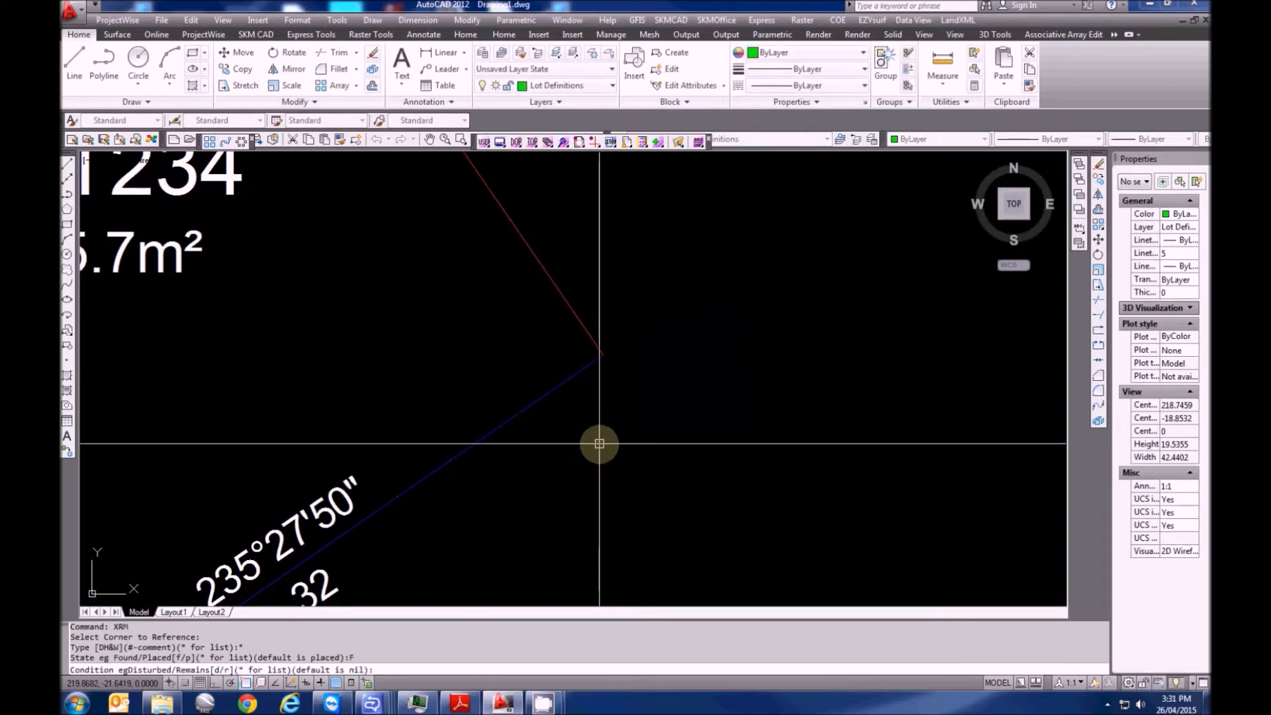
pyautogui.press('Return')
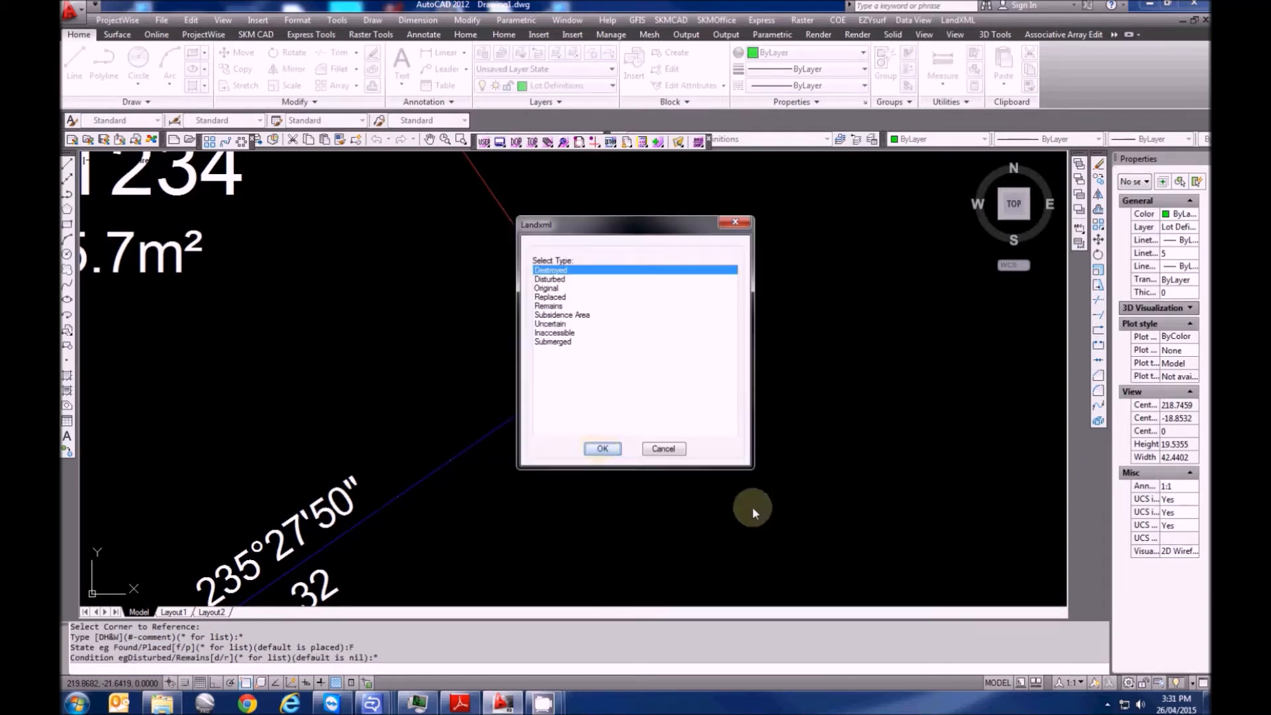
pyautogui.click(563, 324)
pyautogui.click(562, 333)
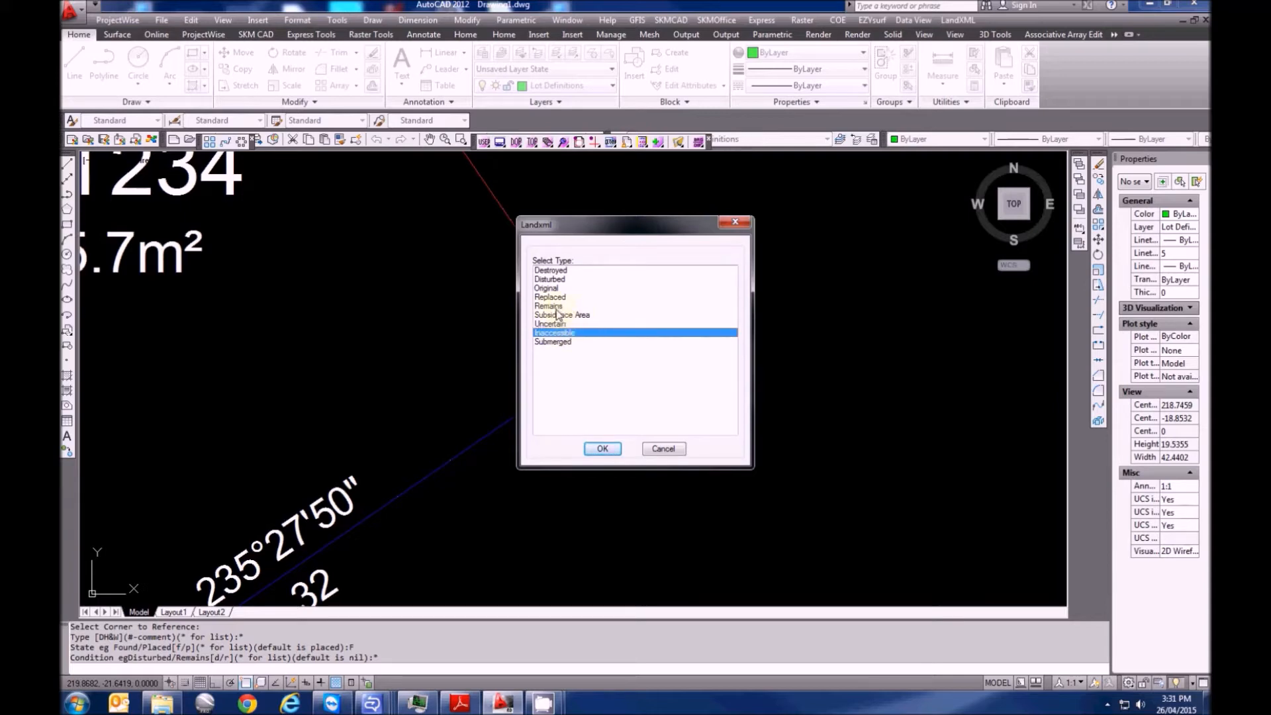
pyautogui.click(555, 307)
pyautogui.click(603, 449)
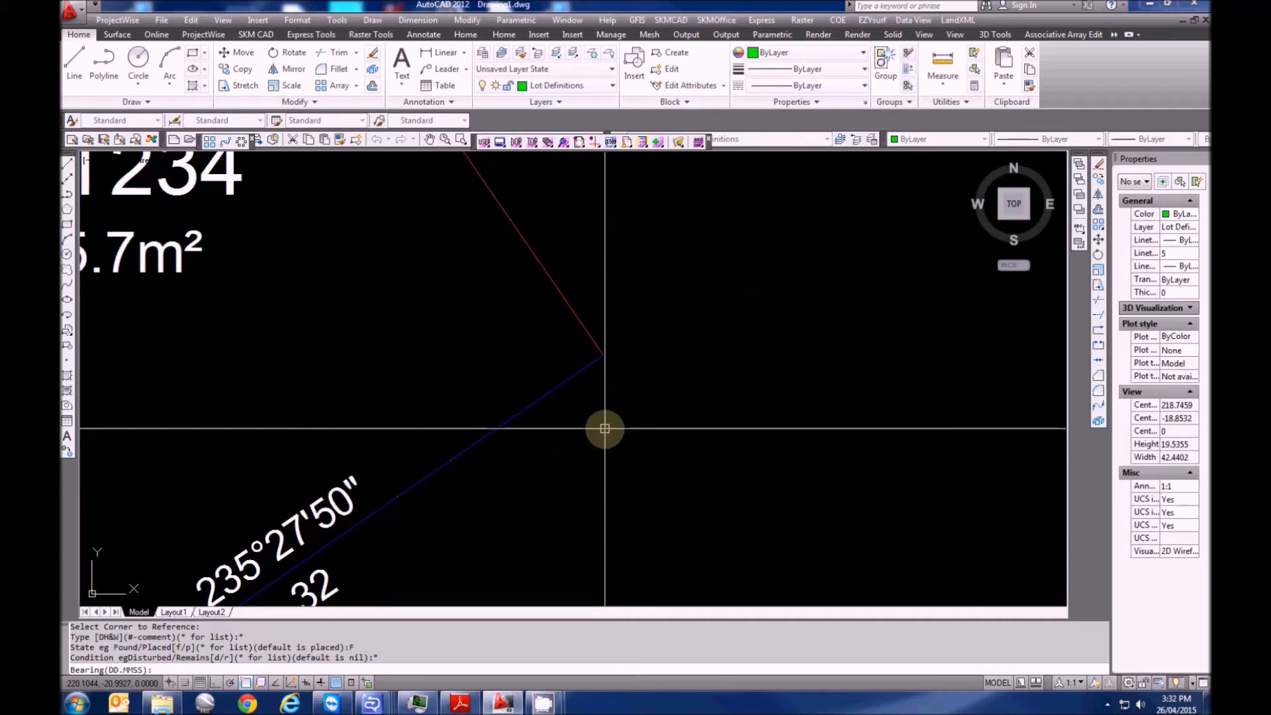
# Give the mark bearing 7.5407 and distance 4.39, reusing DP1169803 for its label
pyautogui.write('7.5407')
pyautogui.press('Return')
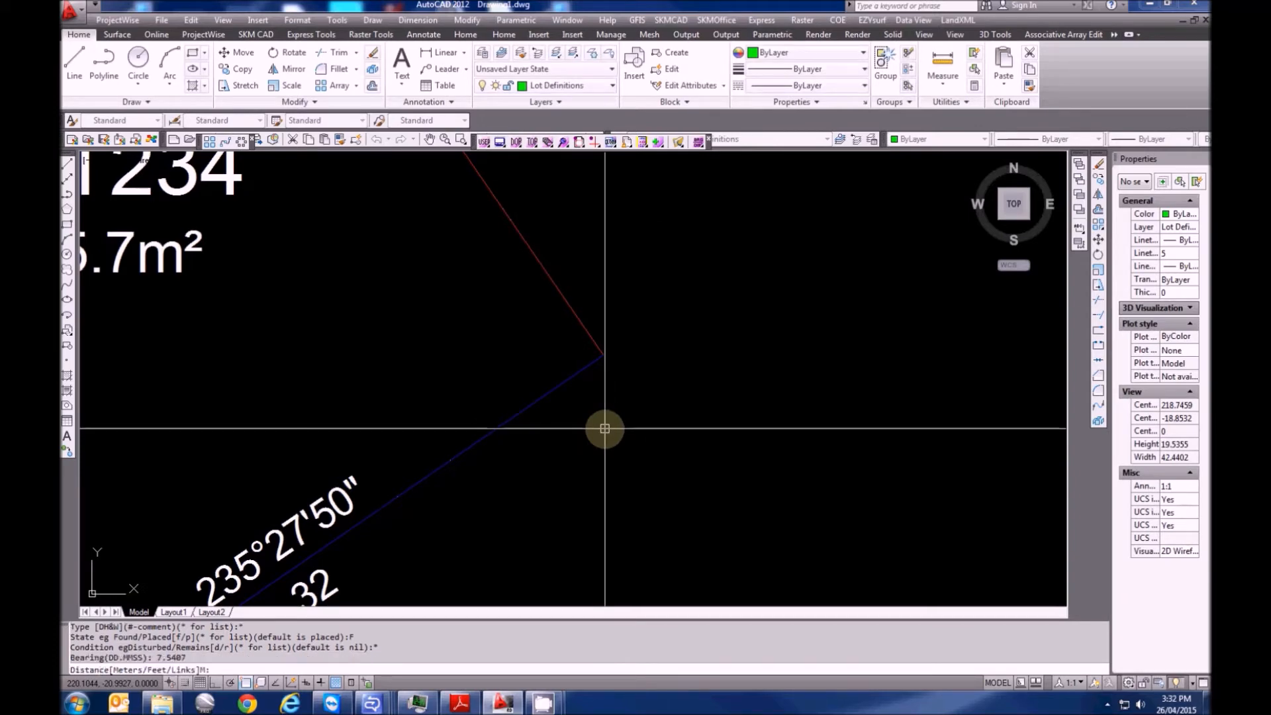
pyautogui.write('4.39')
pyautogui.press('Return')
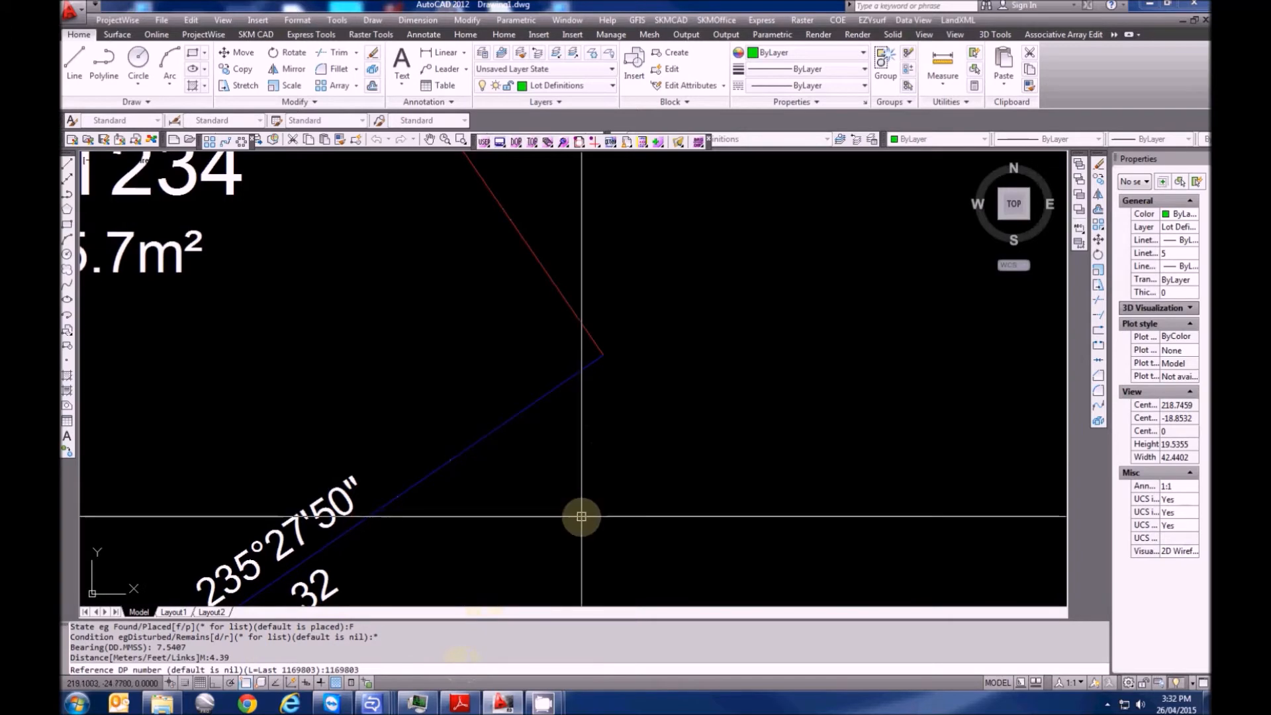
pyautogui.press('Return')
pyautogui.press('Escape')
pyautogui.click(427, 436)
# Move the PVC Pipe mark label up-left along the boundary, then undo the move
pyautogui.scroll(-2, 556, 528)
pyautogui.moveTo(569, 579); pyautogui.dragTo(575, 553, button='middle')
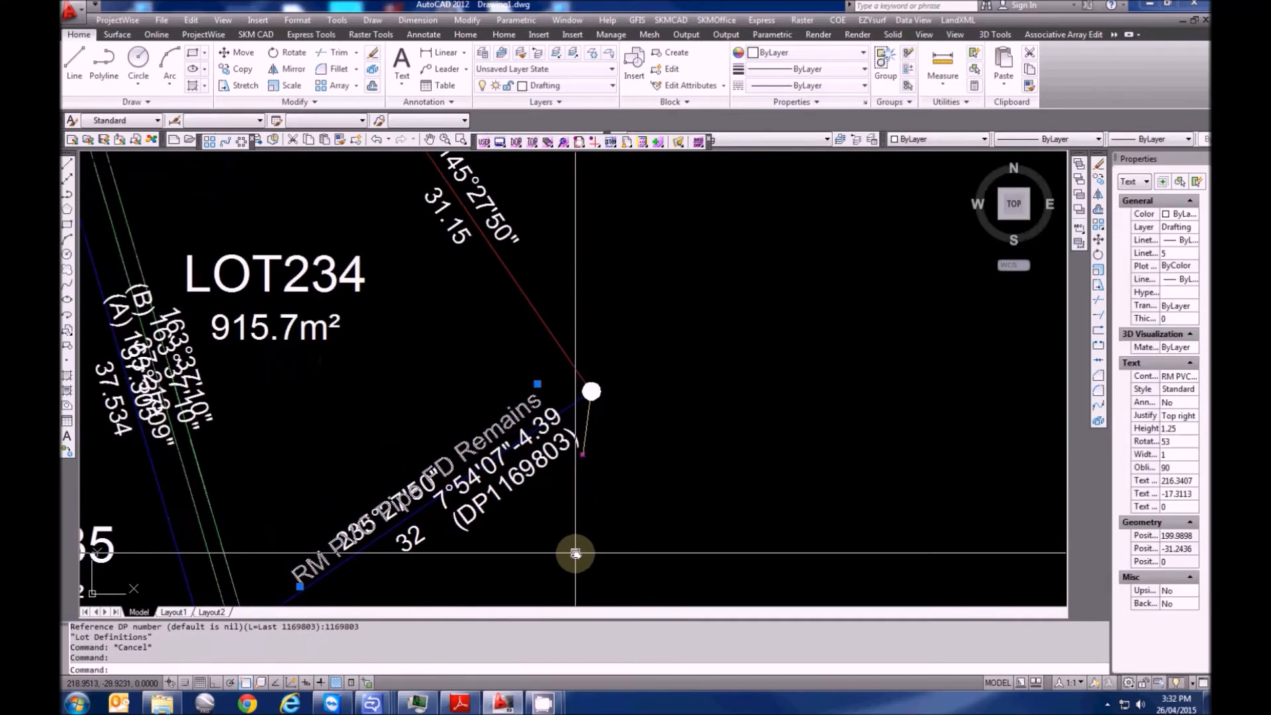
pyautogui.write('M')
pyautogui.press('space')
pyautogui.click(584, 569)
pyautogui.click(562, 554)
pyautogui.press('Escape')
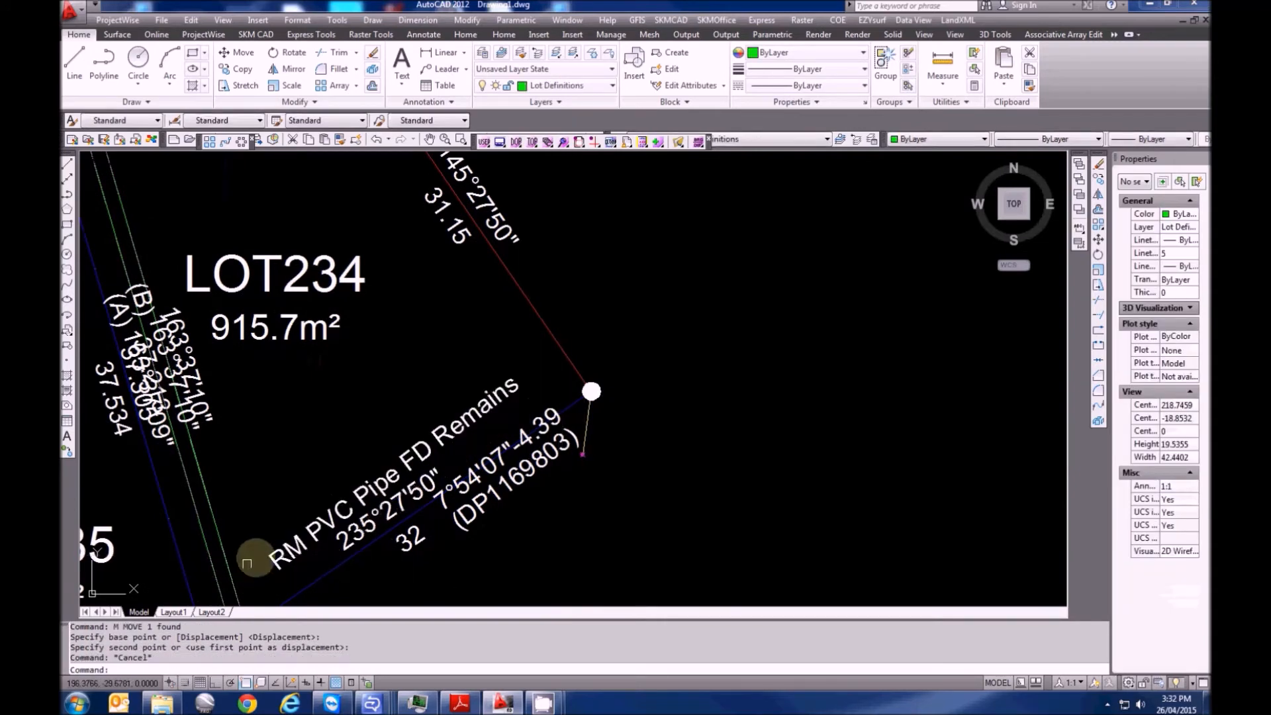
pyautogui.moveTo(508, 580); pyautogui.dragTo(476, 557, button='middle')
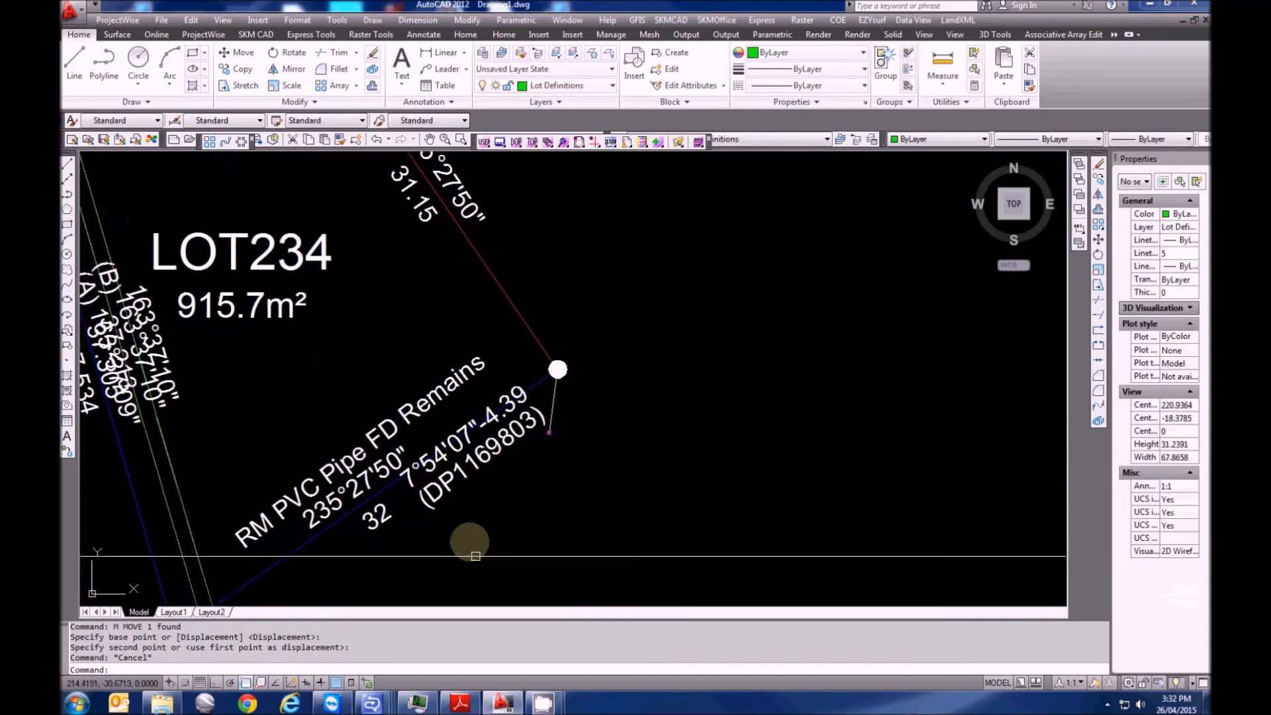
pyautogui.press('Escape')
pyautogui.hotkey('ctrl', 'z')
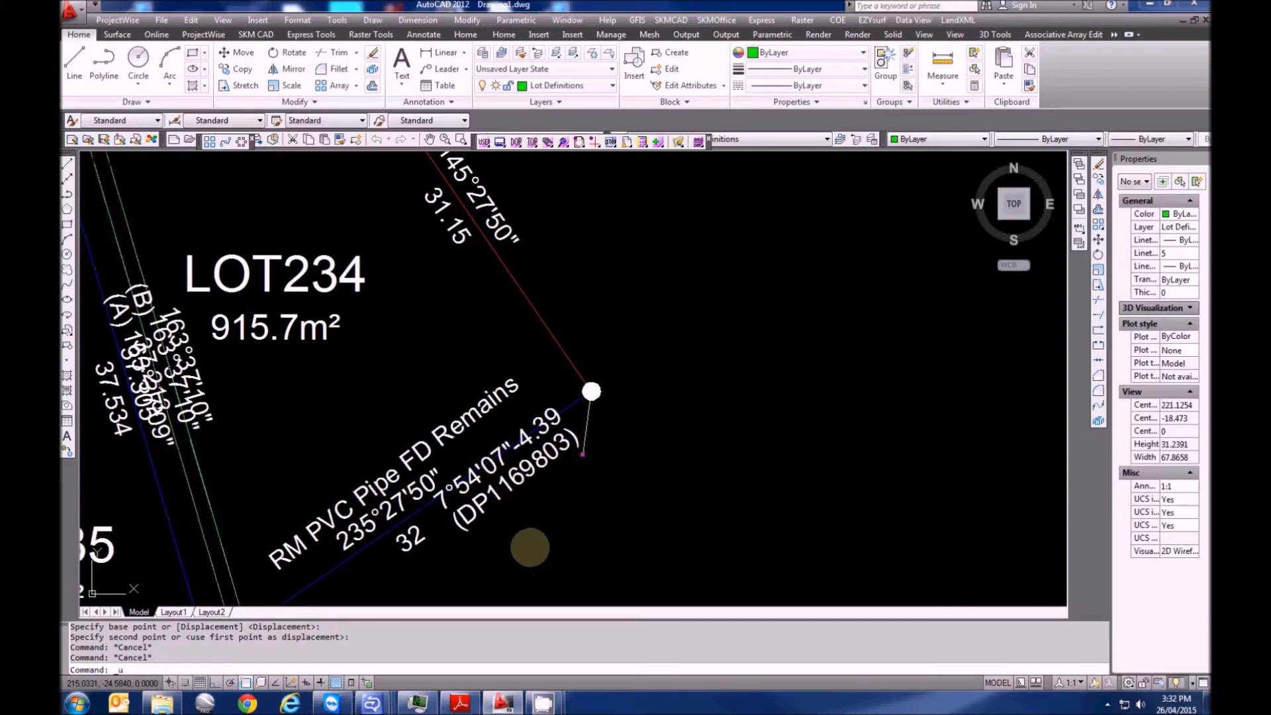
pyautogui.write('z')
pyautogui.hotkey('ctrl', 'z')
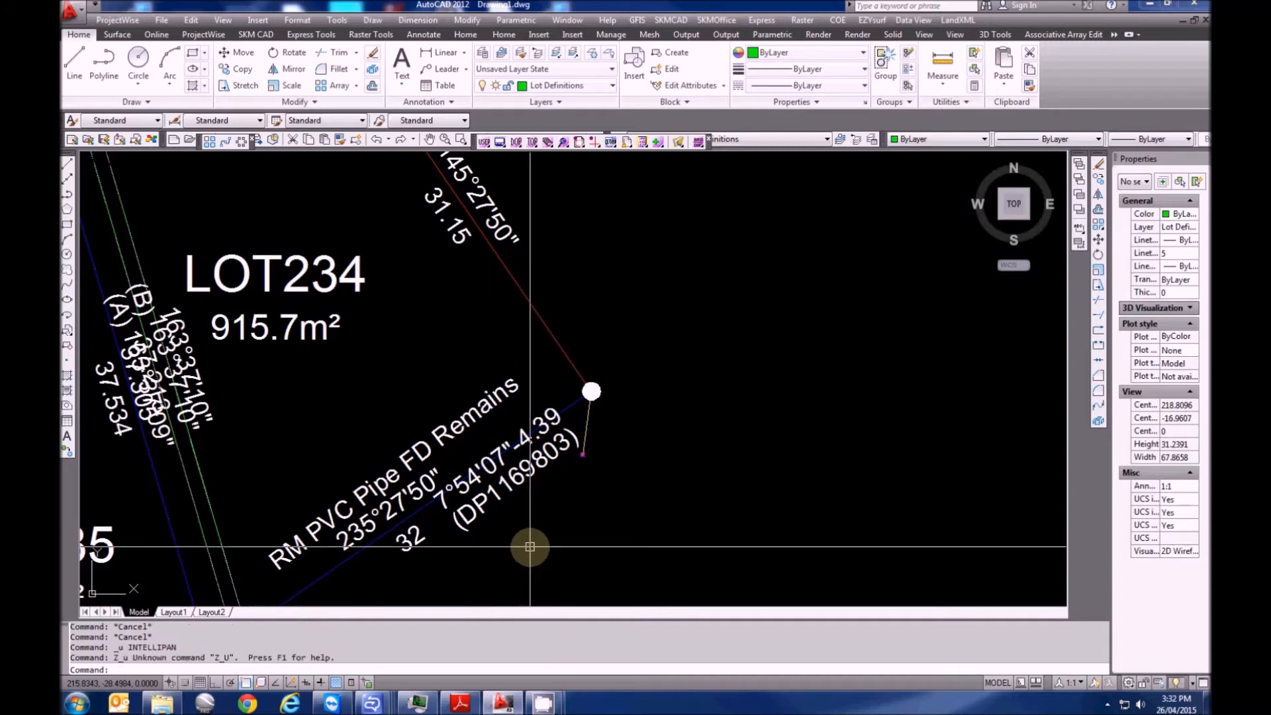
pyautogui.hotkey('ctrl', 'z')
# Pan and zoom in on the western RM SSM mark and its 277°54'07" labels
pyautogui.scroll(-8, 530, 536)
pyautogui.moveTo(328, 466)
pyautogui.mouseDown(button='middle')
pyautogui.moveTo(547, 458)
pyautogui.moveTo(367, 458)
pyautogui.mouseUp(button='middle')
pyautogui.press('Escape')
pyautogui.scroll(6, 326, 380)
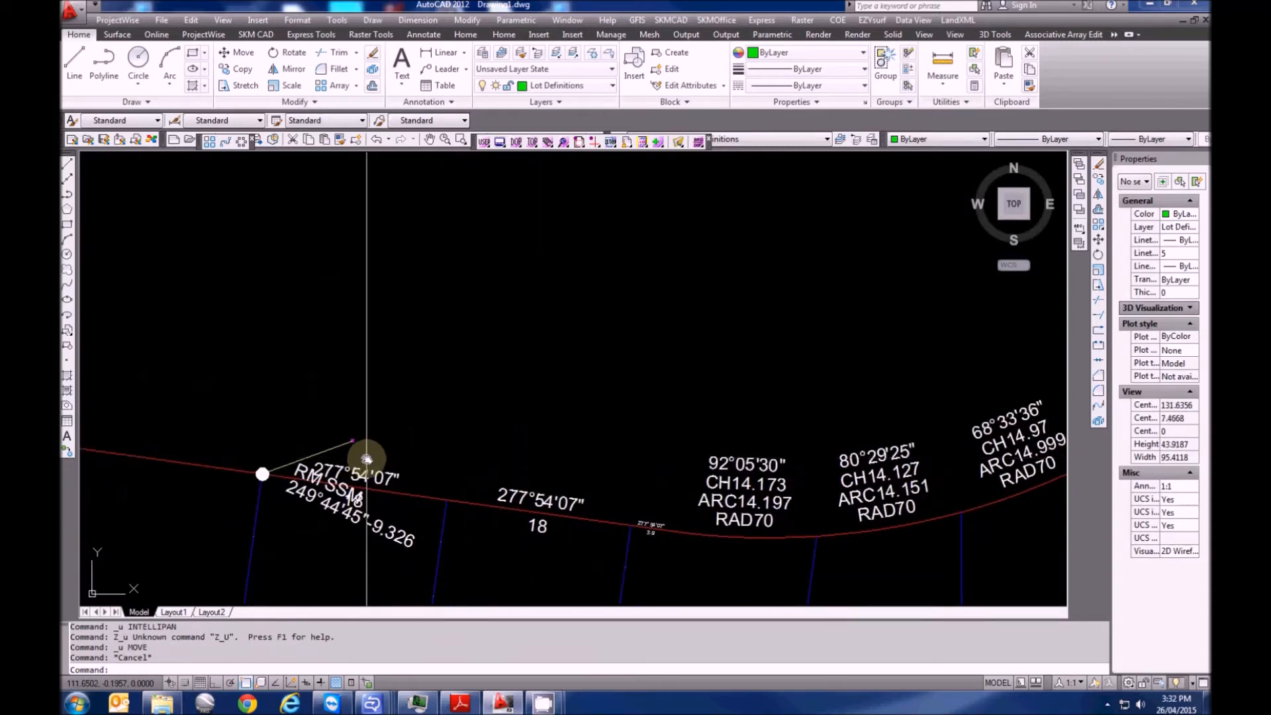
pyautogui.scroll(2, 410, 437)
pyautogui.scroll(5, 315, 455)
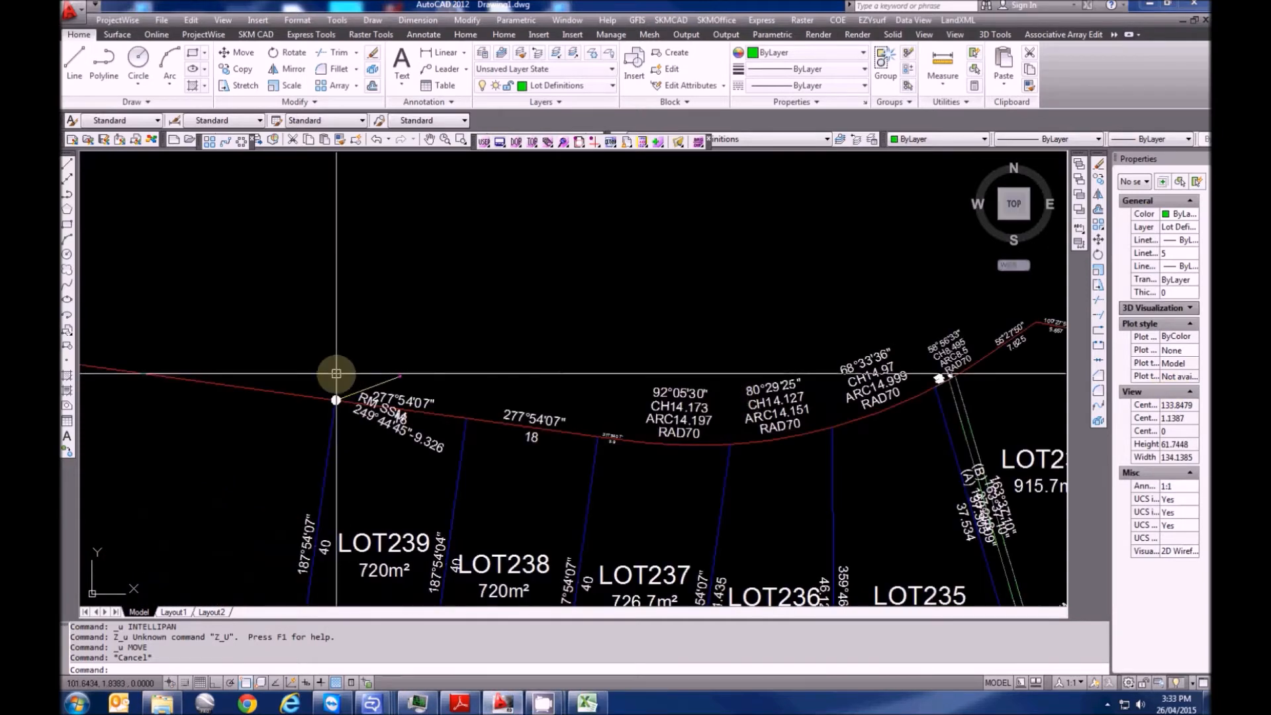
pyautogui.moveTo(460, 360); pyautogui.dragTo(349, 372, button='middle')
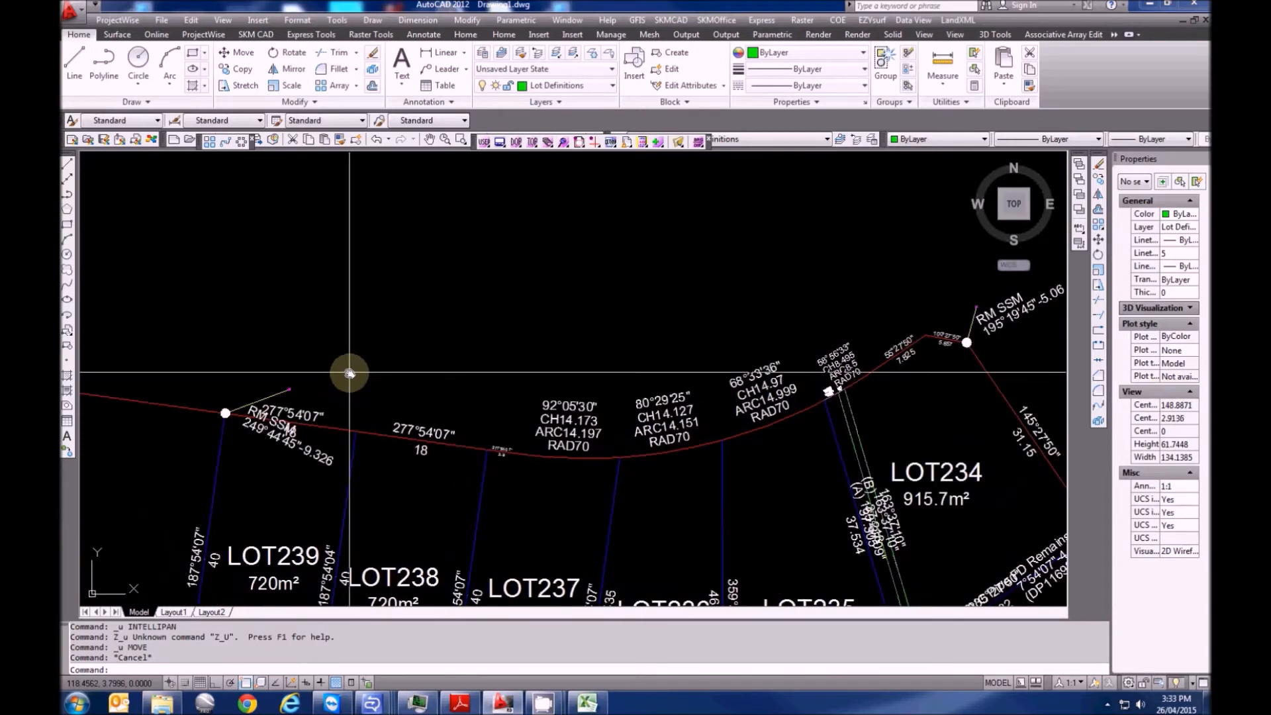
pyautogui.scroll(3, 371, 391)
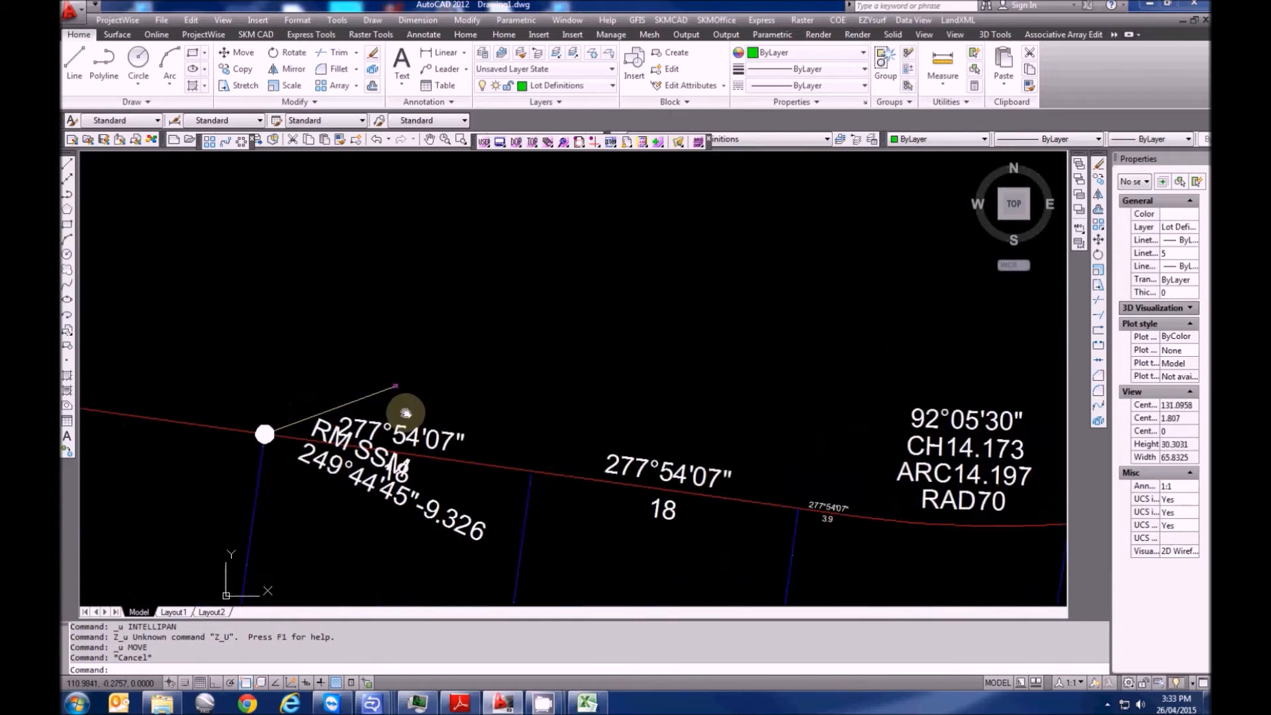
# Traverse a line from the RM SSM mark at bearing 83°08'10", 94.101 long, labelled SURVEY
pyautogui.click(946, 21)
pyautogui.click(980, 27)
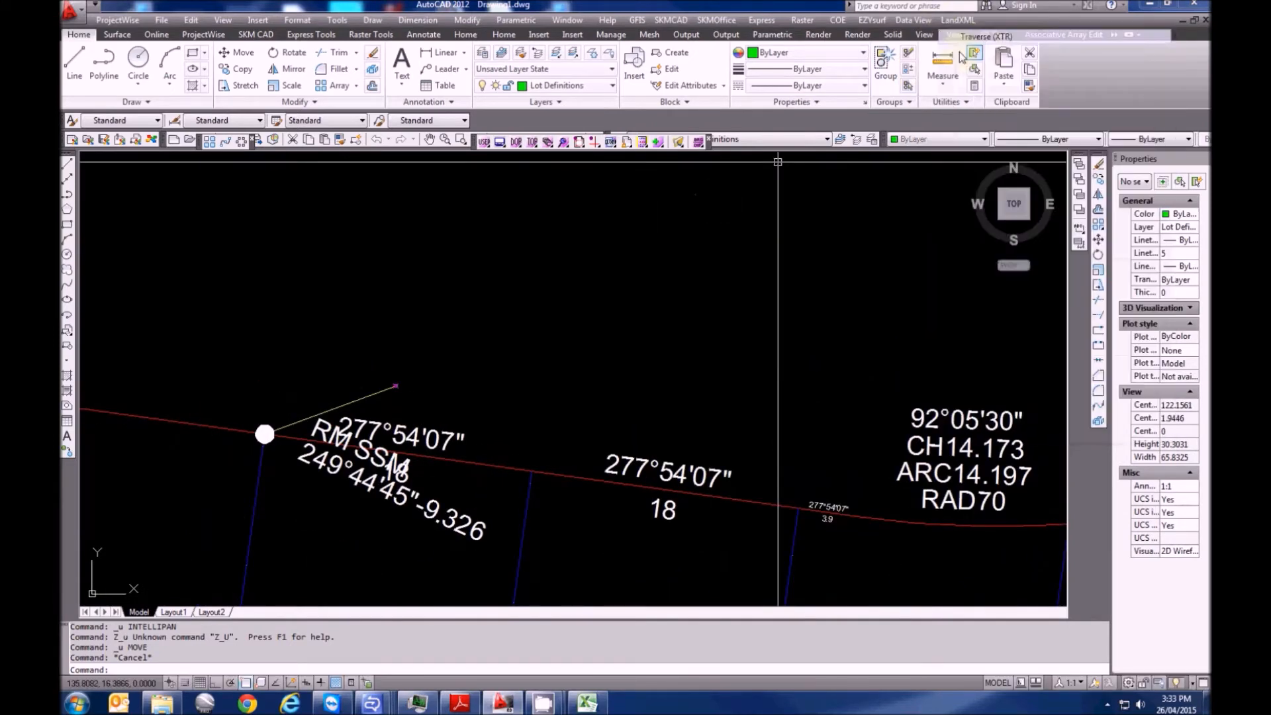
pyautogui.click(385, 387)
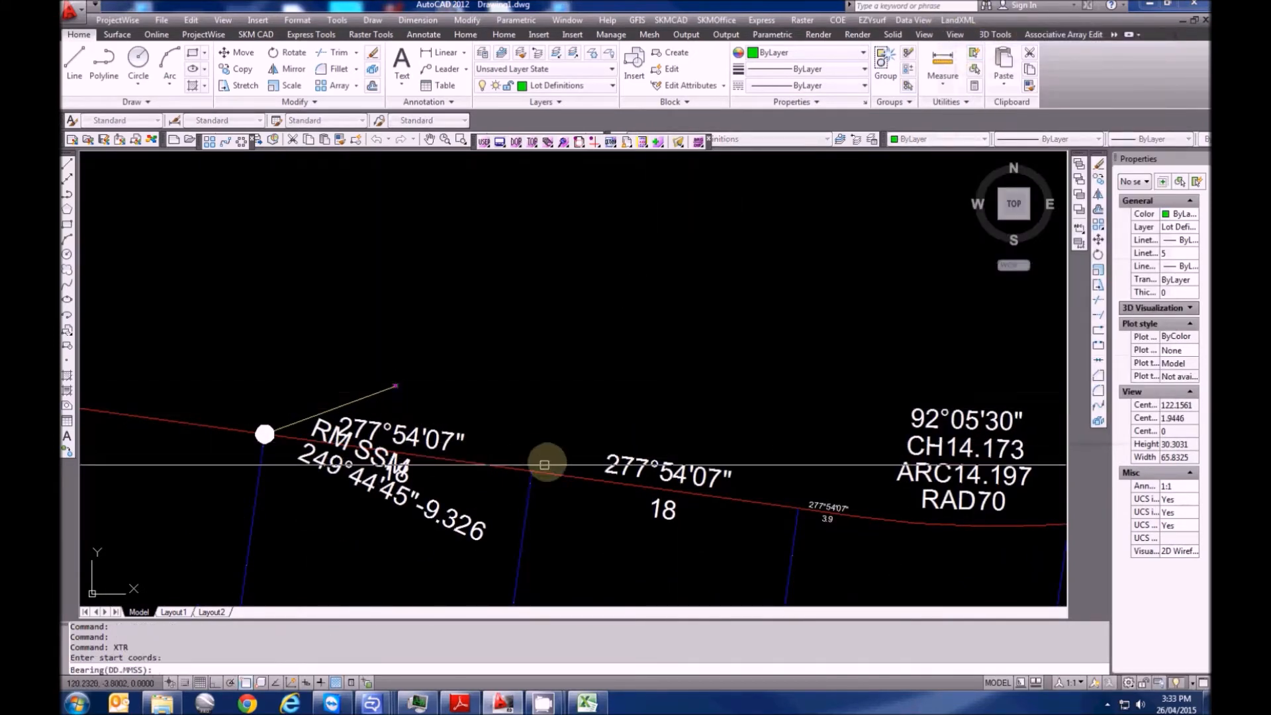
pyautogui.write('83.0810')
pyautogui.press('Return')
pyautogui.write('94.1')
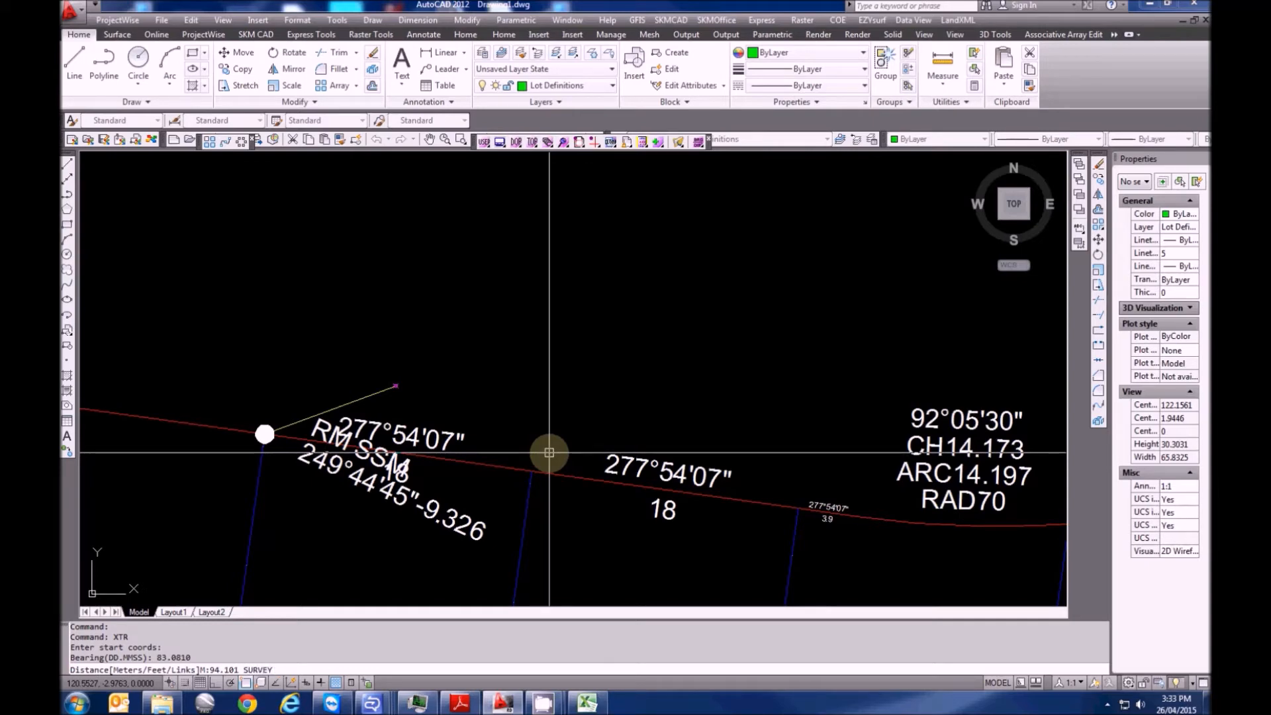
pyautogui.press('Return')
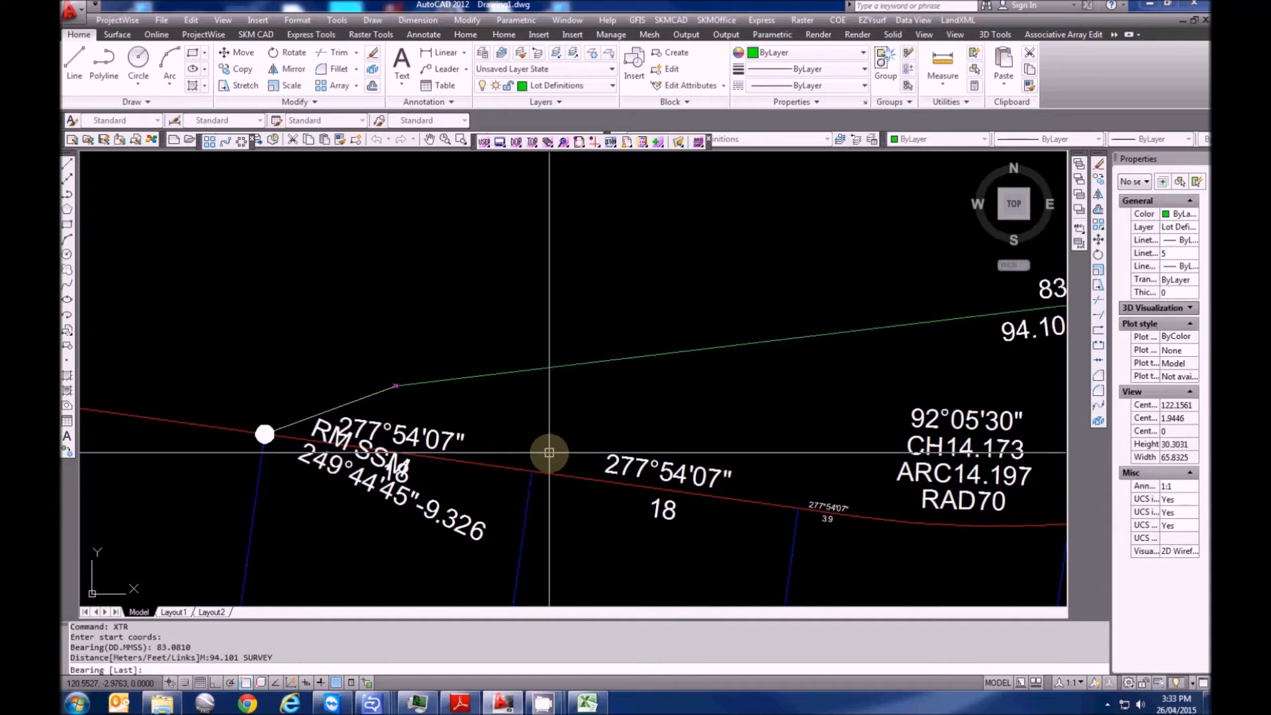
pyautogui.scroll(2, 558, 423)
pyautogui.moveTo(631, 431); pyautogui.dragTo(440, 462, button='middle')
pyautogui.moveTo(553, 448)
pyautogui.mouseDown(button='middle')
pyautogui.moveTo(309, 465)
pyautogui.moveTo(649, 425)
pyautogui.mouseUp(button='middle')
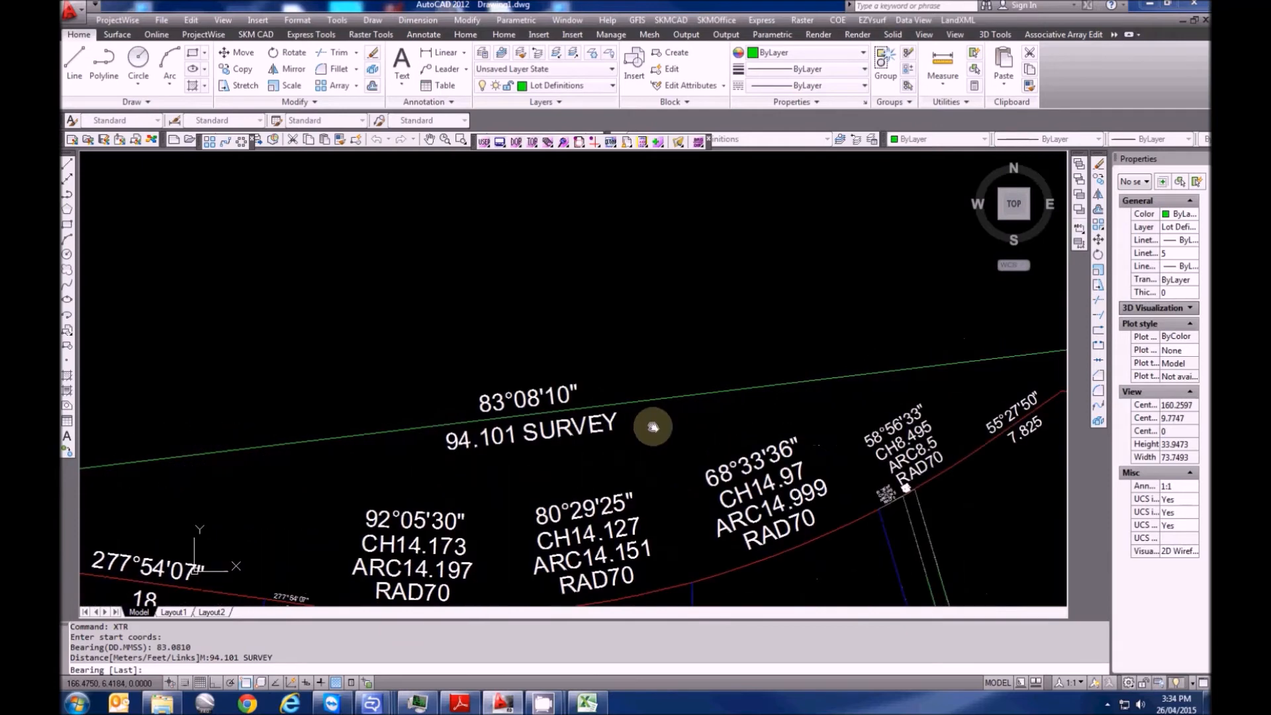
pyautogui.scroll(1, 641, 400)
pyautogui.press('Escape')
# Put the 94.101 survey line on the PM Connection layer
pyautogui.click(634, 402)
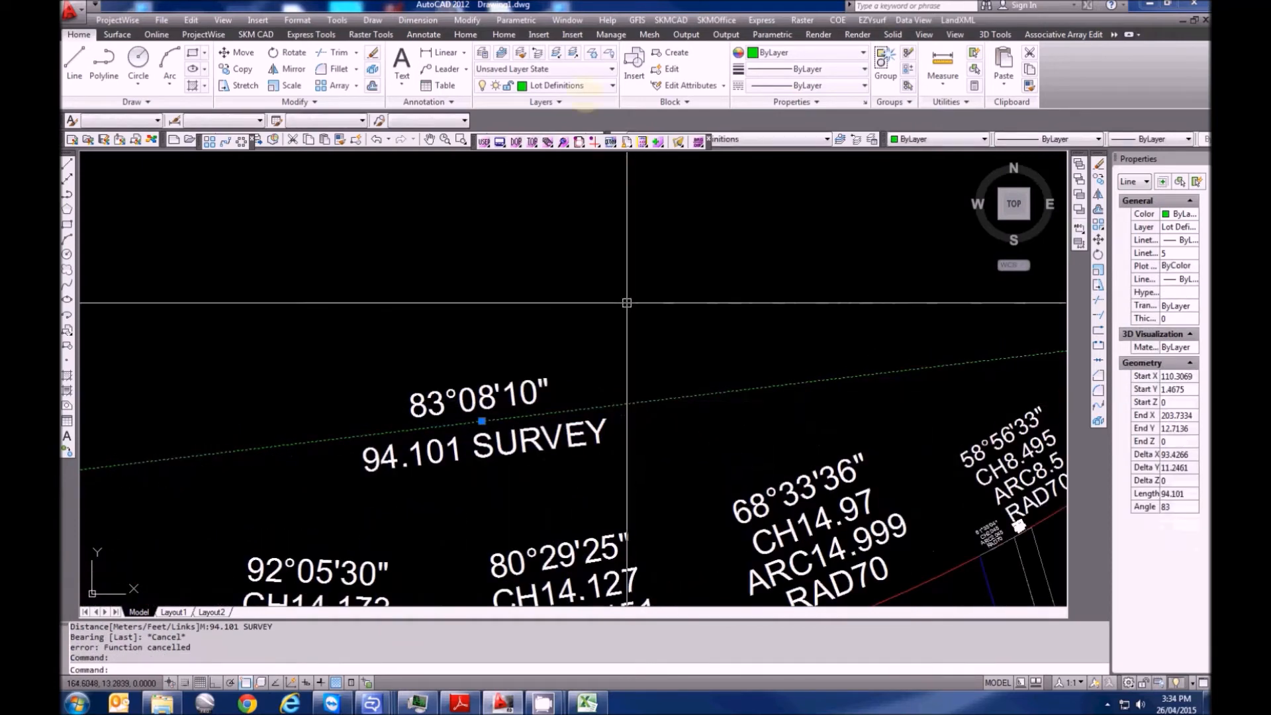
pyautogui.click(559, 86)
pyautogui.click(562, 282)
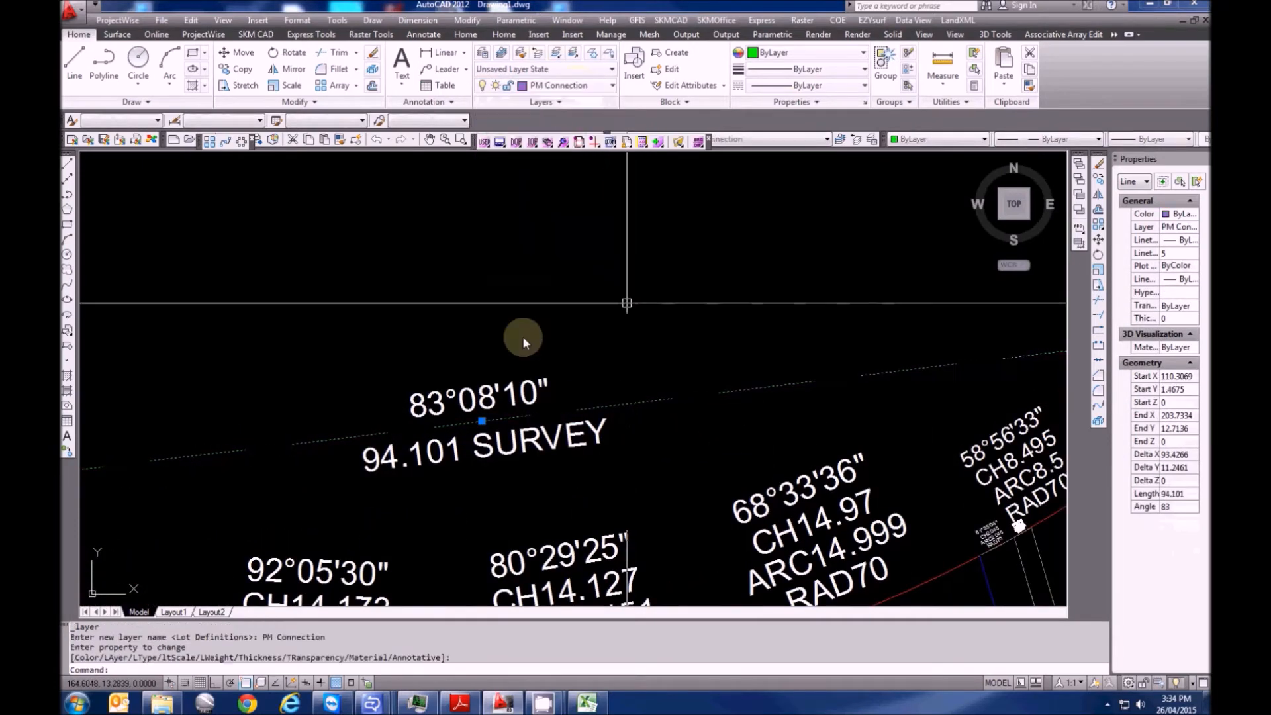
pyautogui.press('Escape')
pyautogui.scroll(-2, 525, 371)
pyautogui.scroll(20, 693, 360)
pyautogui.scroll(15, 646, 405)
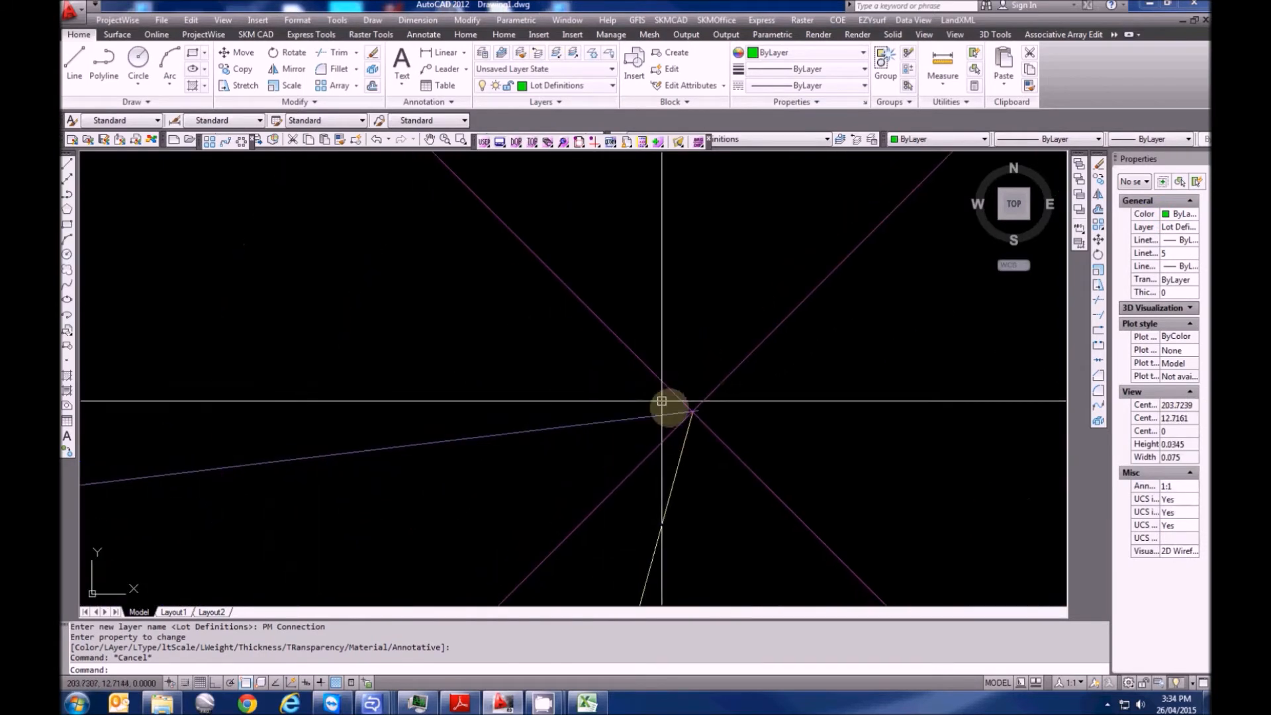
# Stretch the survey line's endpoint onto the boundary corner vertex
pyautogui.press('Escape')
pyautogui.click(651, 522)
pyautogui.click(533, 460)
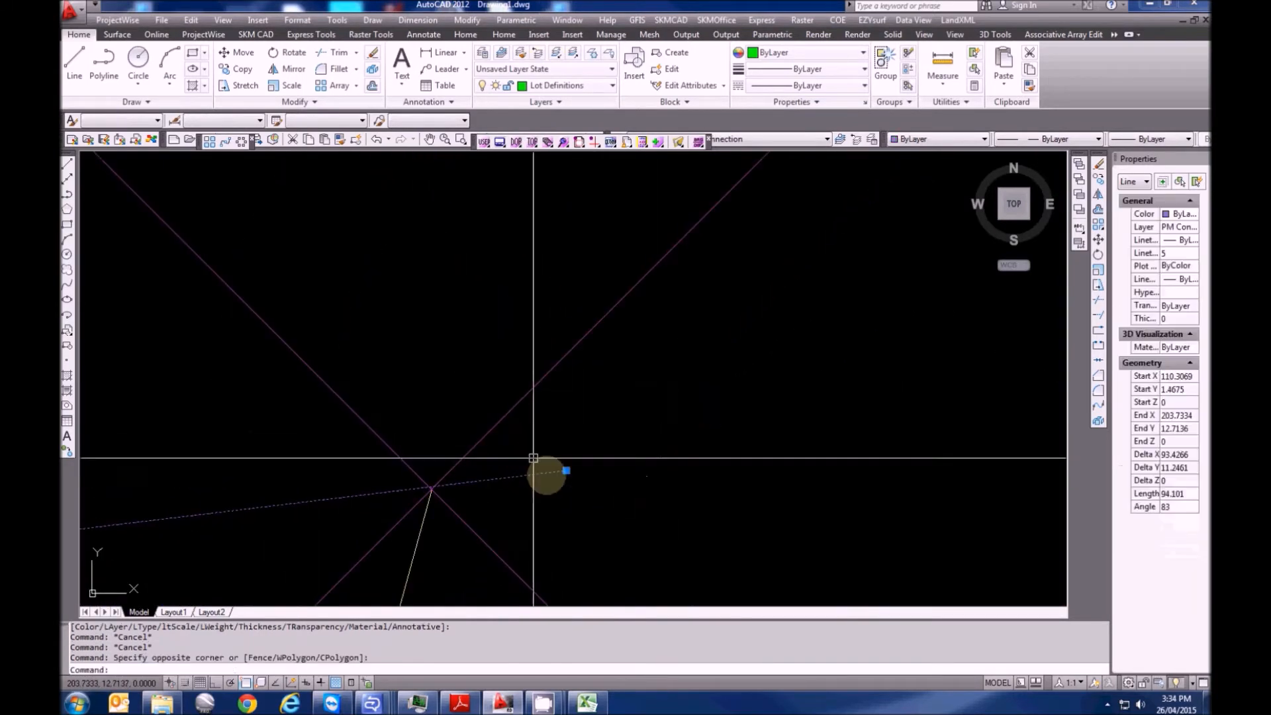
pyautogui.click(567, 470)
pyautogui.click(431, 490)
pyautogui.scroll(-15, 775, 344)
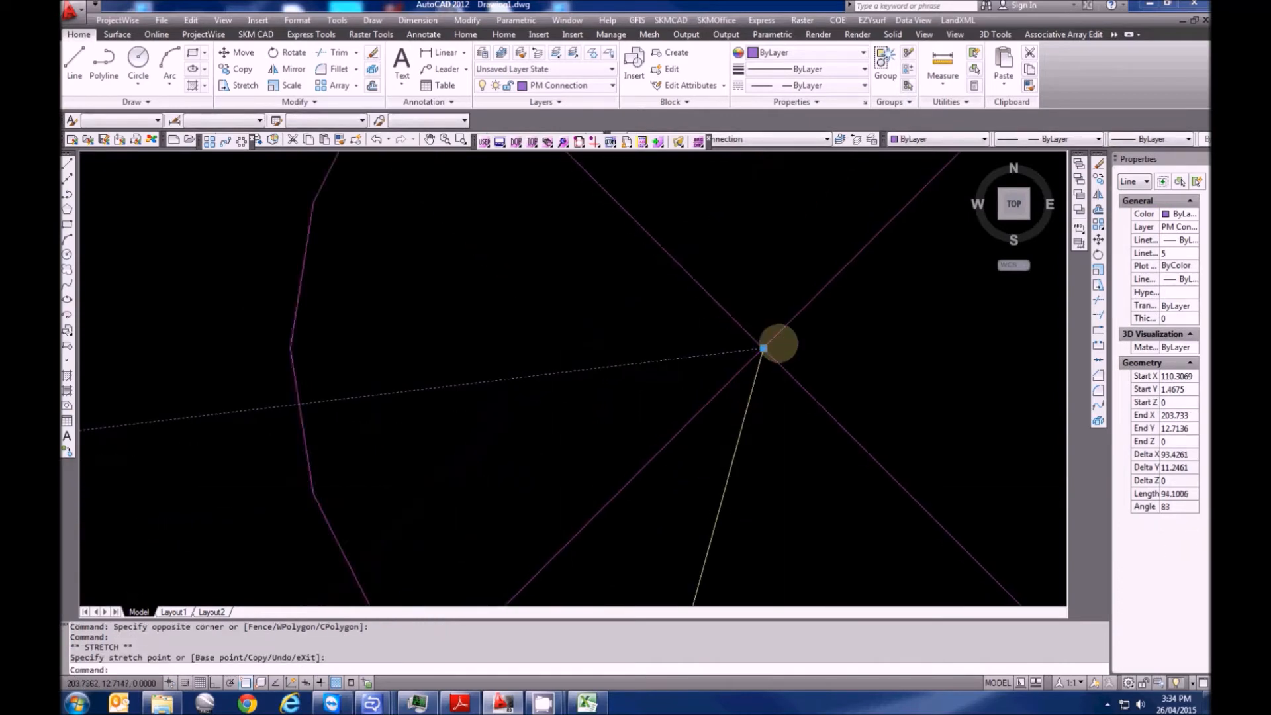
pyautogui.moveTo(417, 434)
pyautogui.mouseDown(button='middle')
pyautogui.moveTo(657, 412)
pyautogui.moveTo(553, 432)
pyautogui.mouseUp(button='middle')
pyautogui.press('Escape')
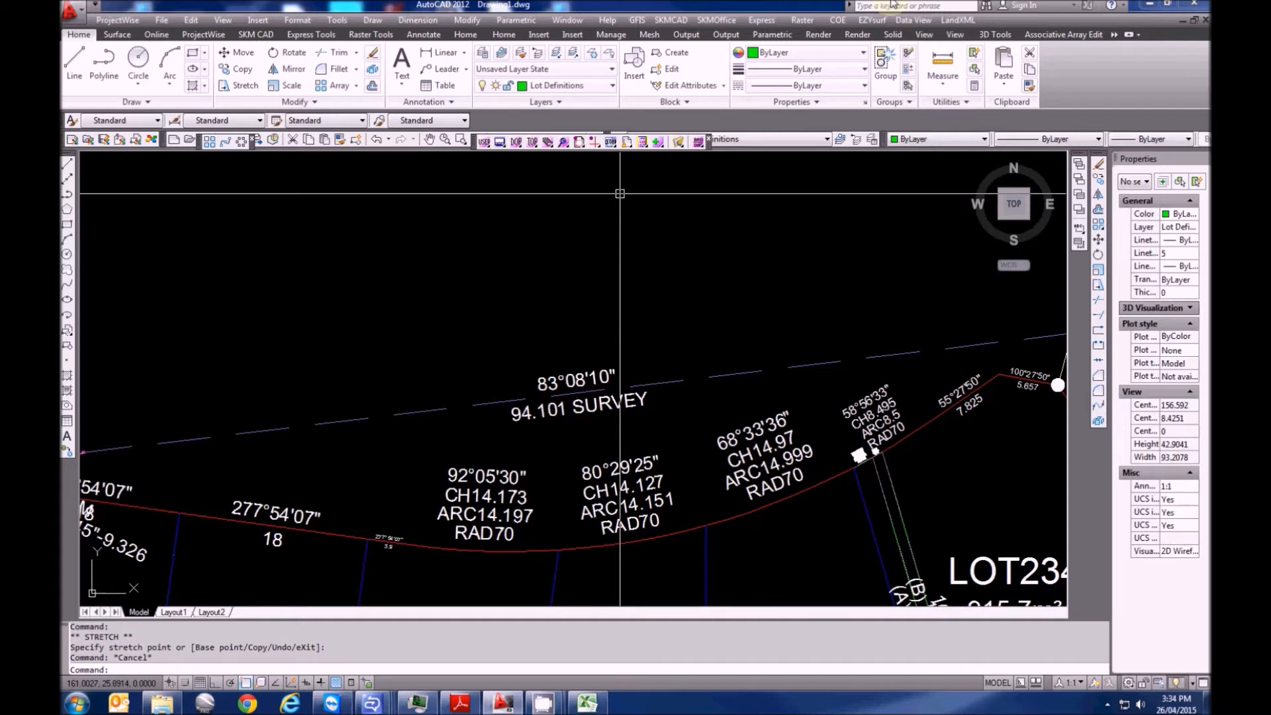
# Apply a 1.000408 combined scale factor to the dashed 94.101 survey line using XSF
pyautogui.click(958, 20)
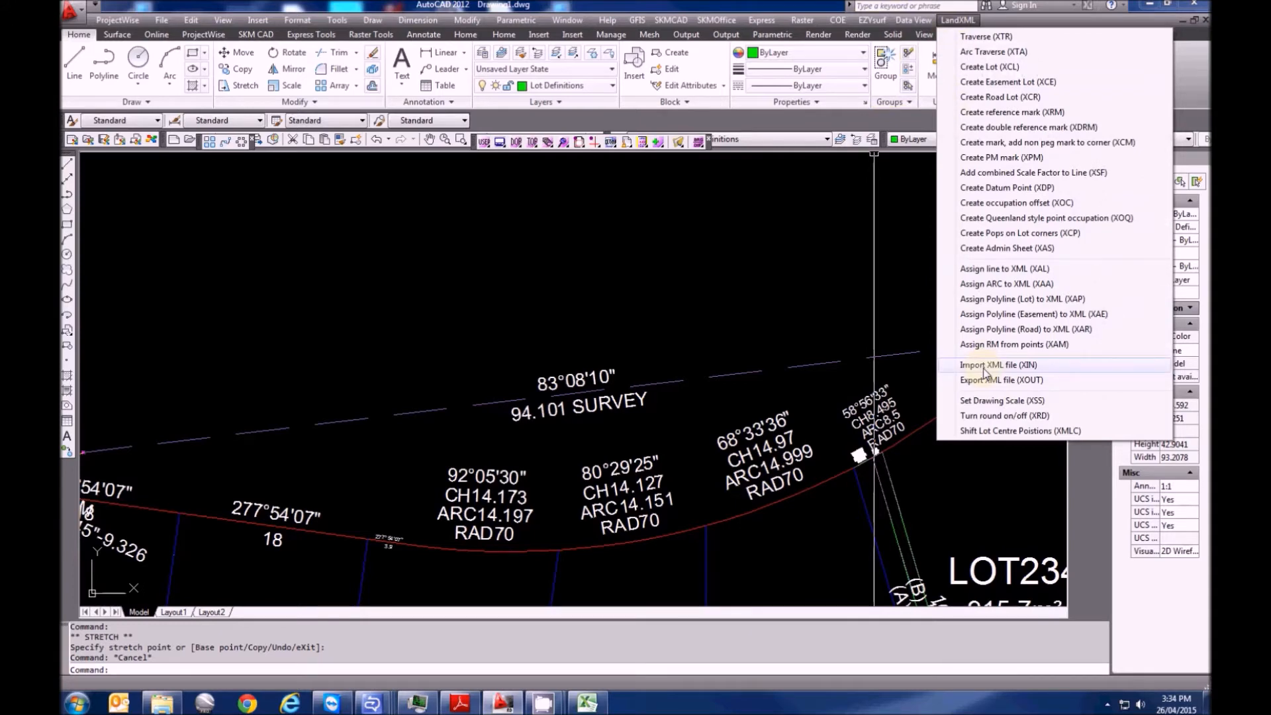
pyautogui.click(1008, 173)
pyautogui.click(675, 382)
pyautogui.press('Return')
pyautogui.write('1.000408')
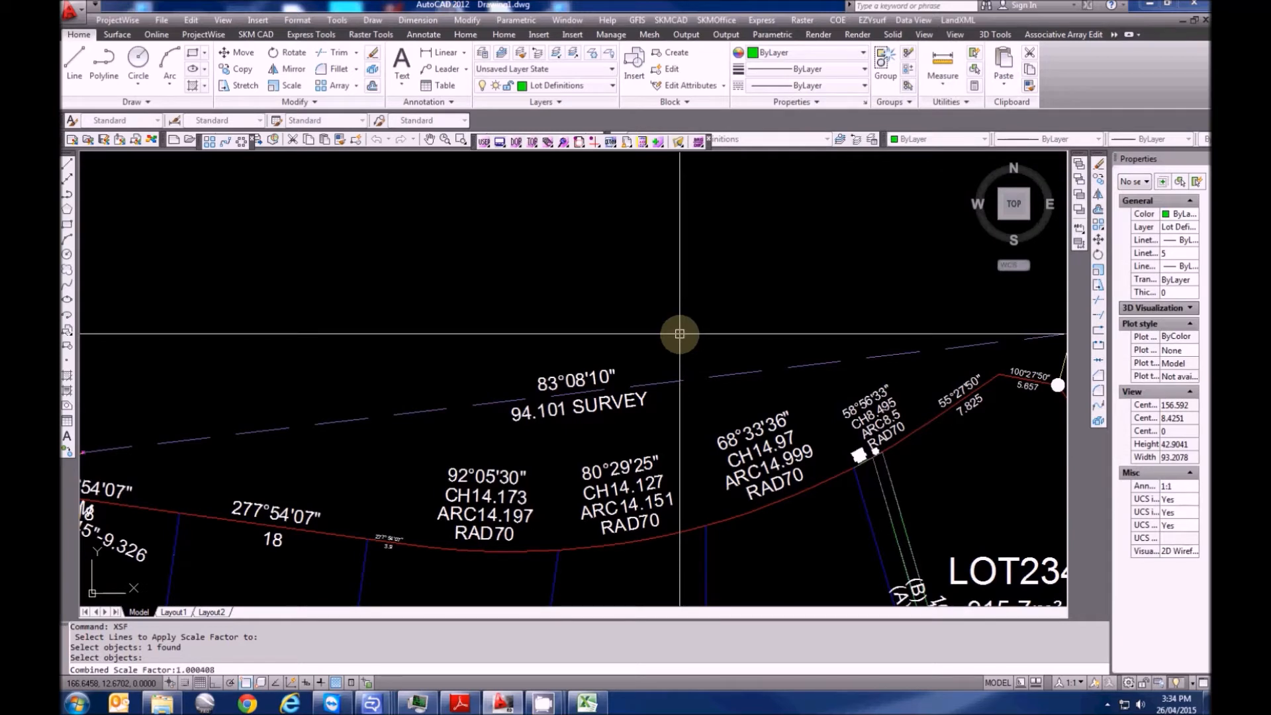
pyautogui.press('Return')
pyautogui.moveTo(679, 334)
pyautogui.mouseDown(button='middle')
pyautogui.moveTo(471, 365)
pyautogui.moveTo(513, 303)
pyautogui.mouseUp(button='middle')
pyautogui.scroll(-4, 514, 304)
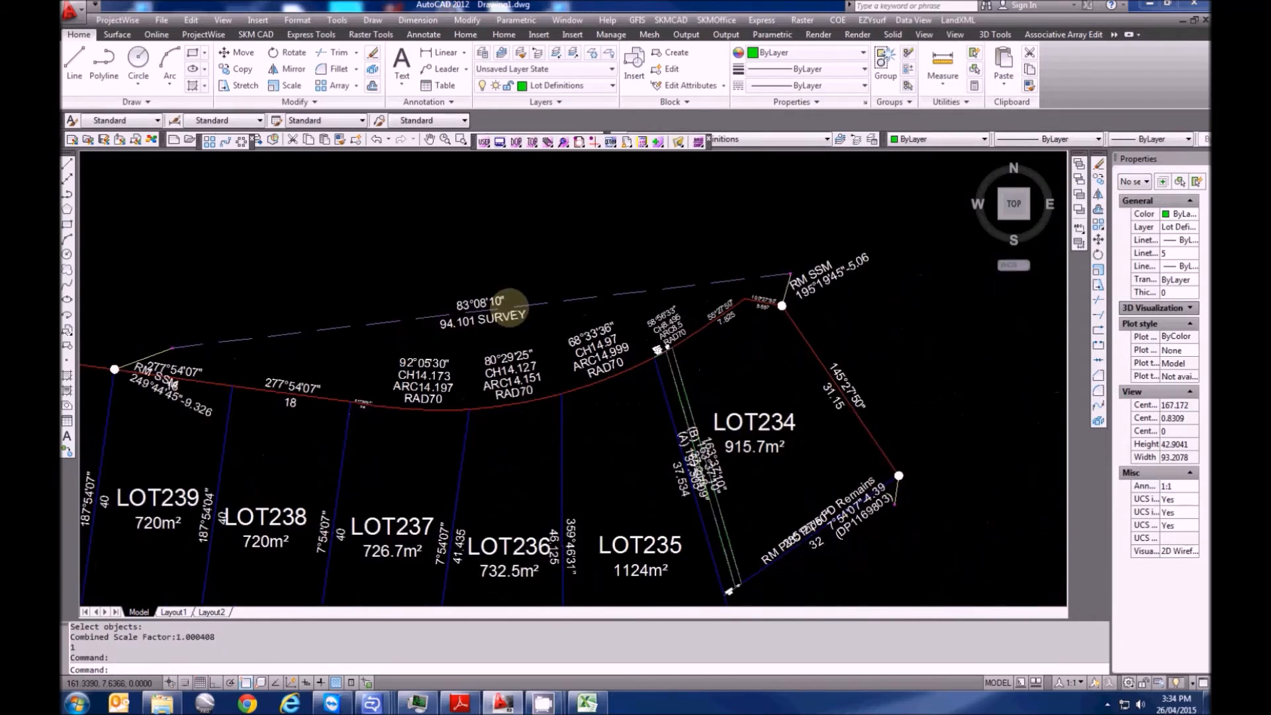
pyautogui.moveTo(295, 454)
pyautogui.mouseDown(button='middle')
pyautogui.moveTo(393, 457)
pyautogui.moveTo(346, 514)
pyautogui.moveTo(316, 515)
pyautogui.mouseUp(button='middle')
pyautogui.scroll(5, 476, 361)
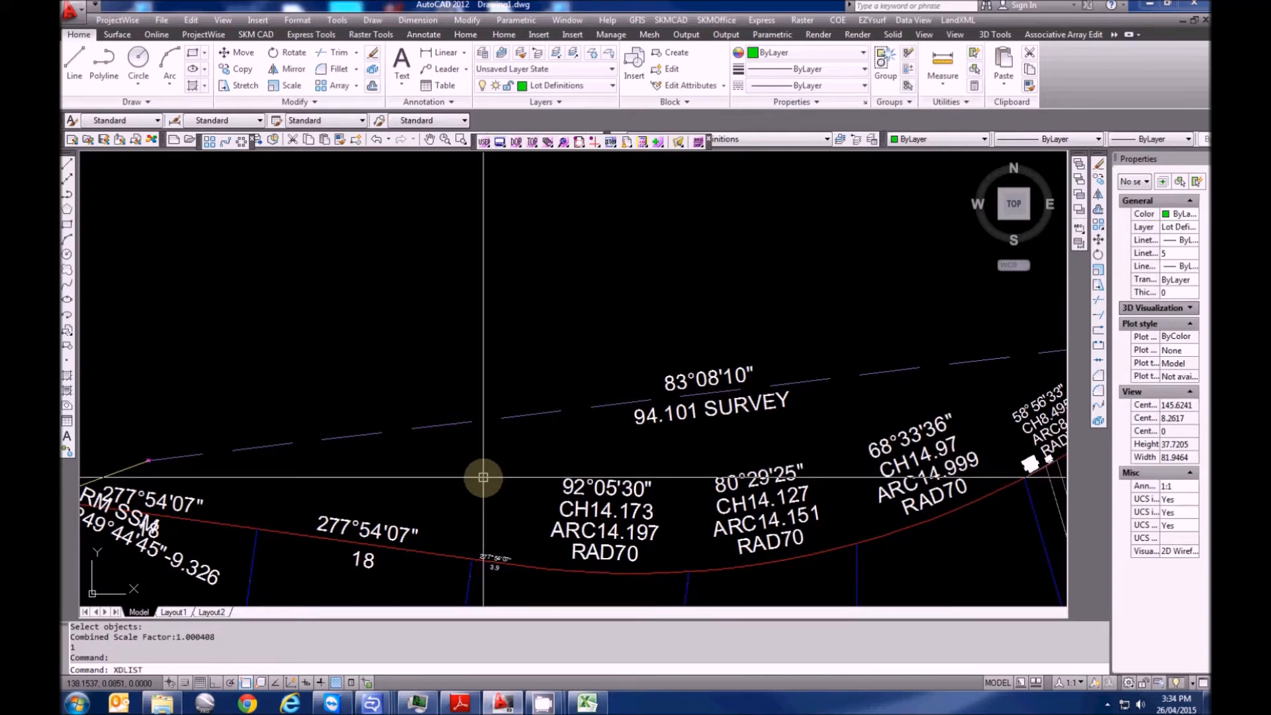
# List the survey line's XDLIST data, highlighting azimuth 83.0810, distance 94.101, Measured and SURVEY
pyautogui.press('Return')
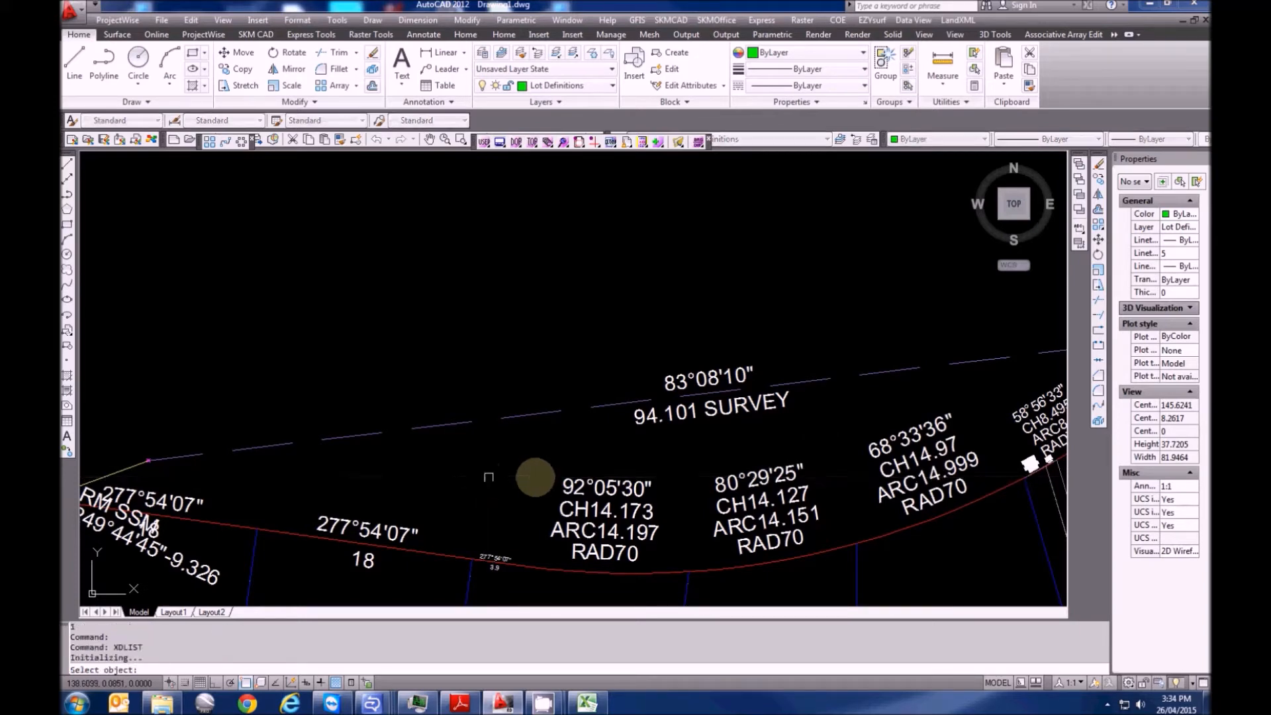
pyautogui.click(460, 428)
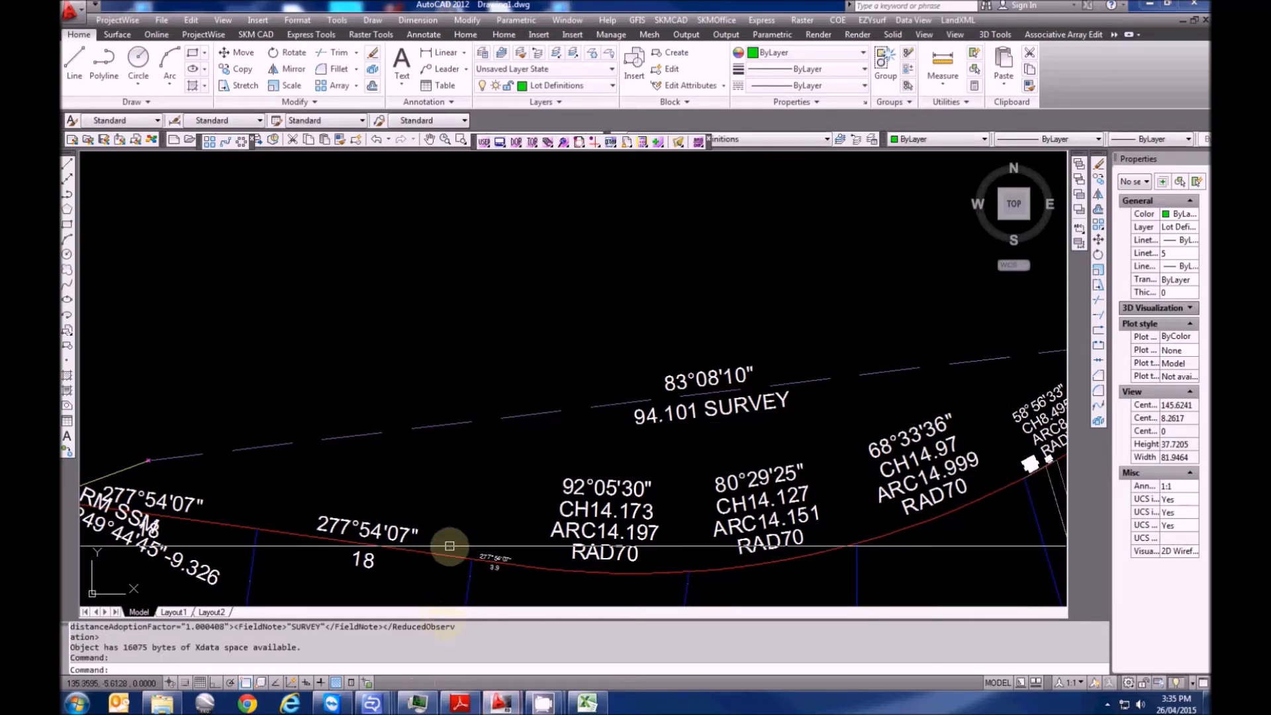
pyautogui.moveTo(459, 568); pyautogui.dragTo(476, 504)
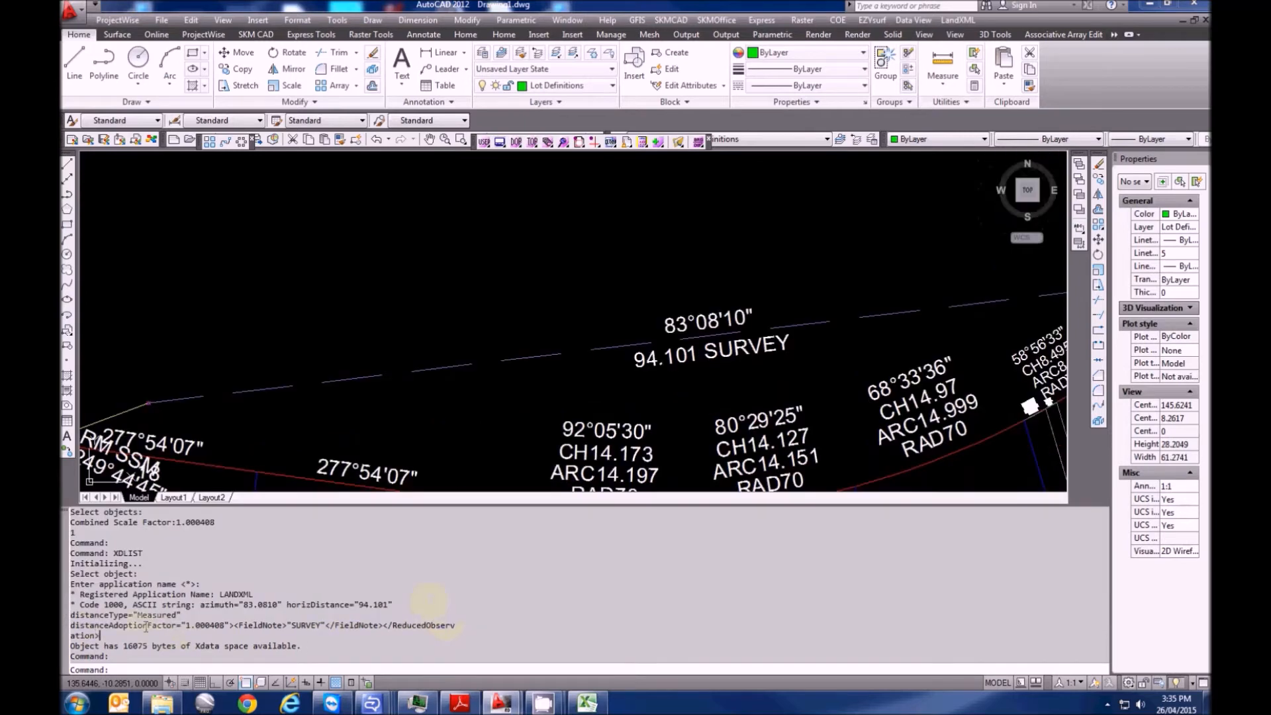
pyautogui.moveTo(157, 626); pyautogui.dragTo(448, 624)
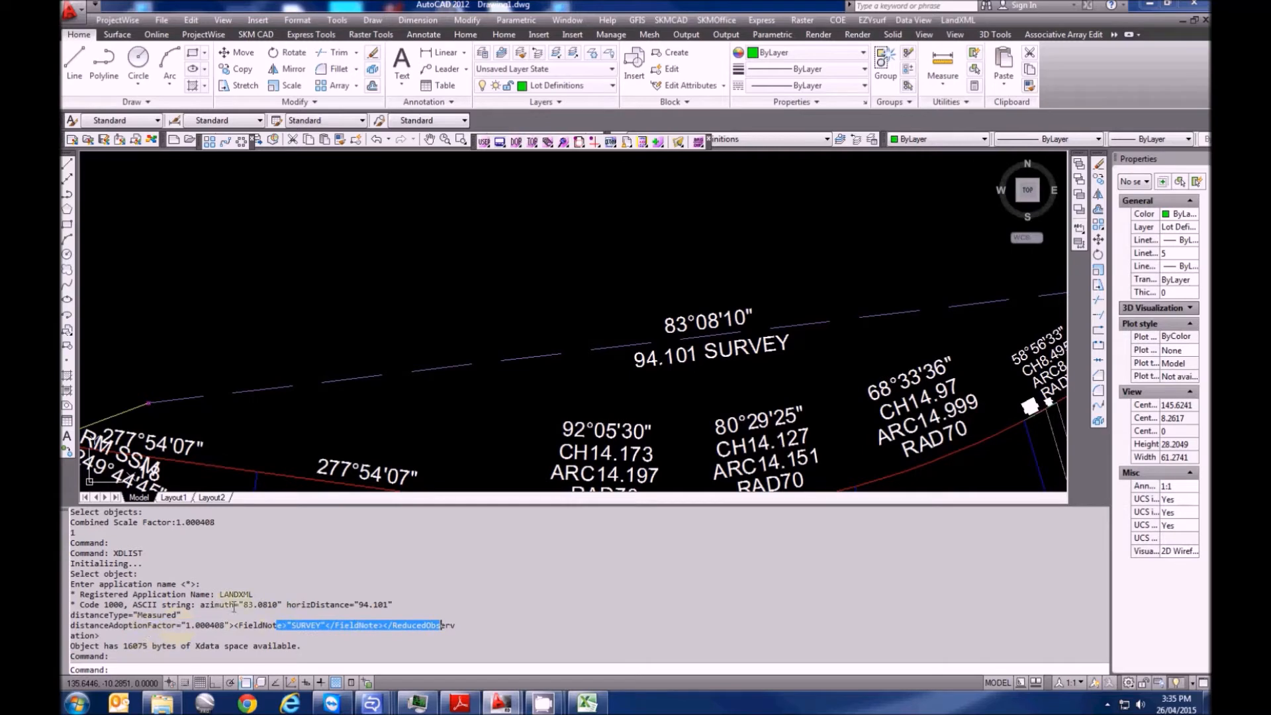
pyautogui.moveTo(234, 605); pyautogui.dragTo(283, 604)
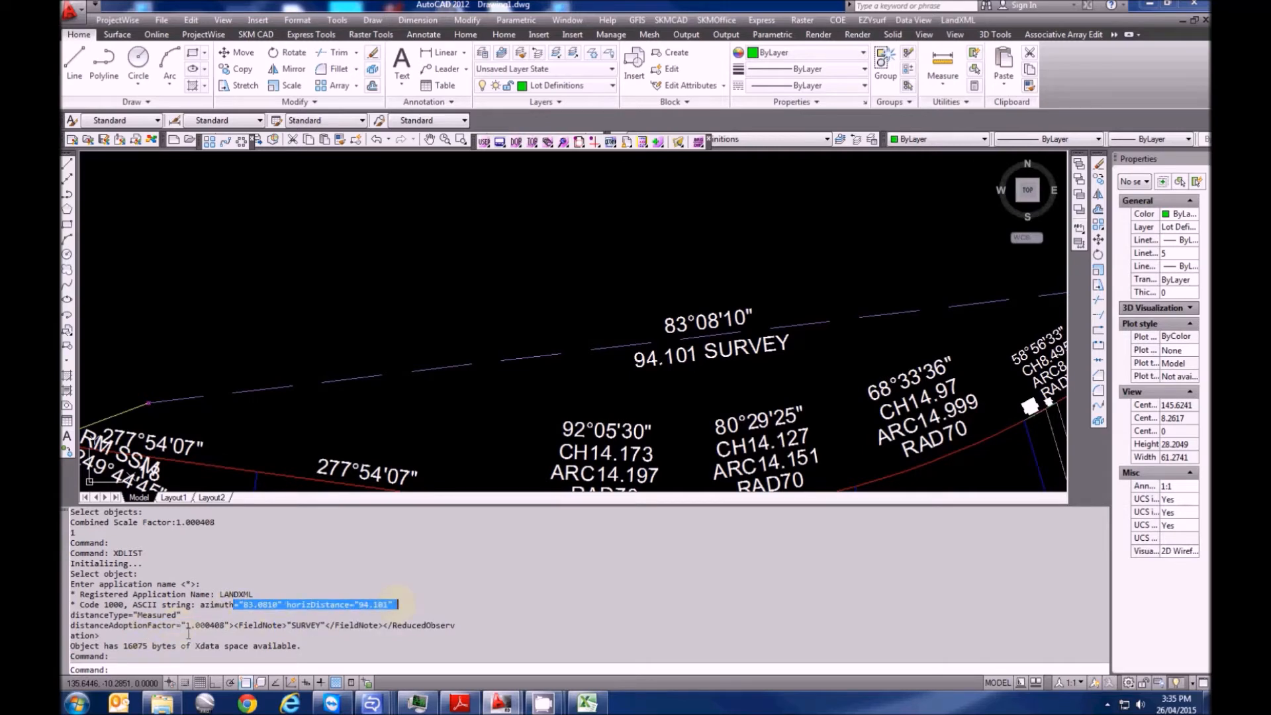
pyautogui.moveTo(104, 615); pyautogui.dragTo(182, 616)
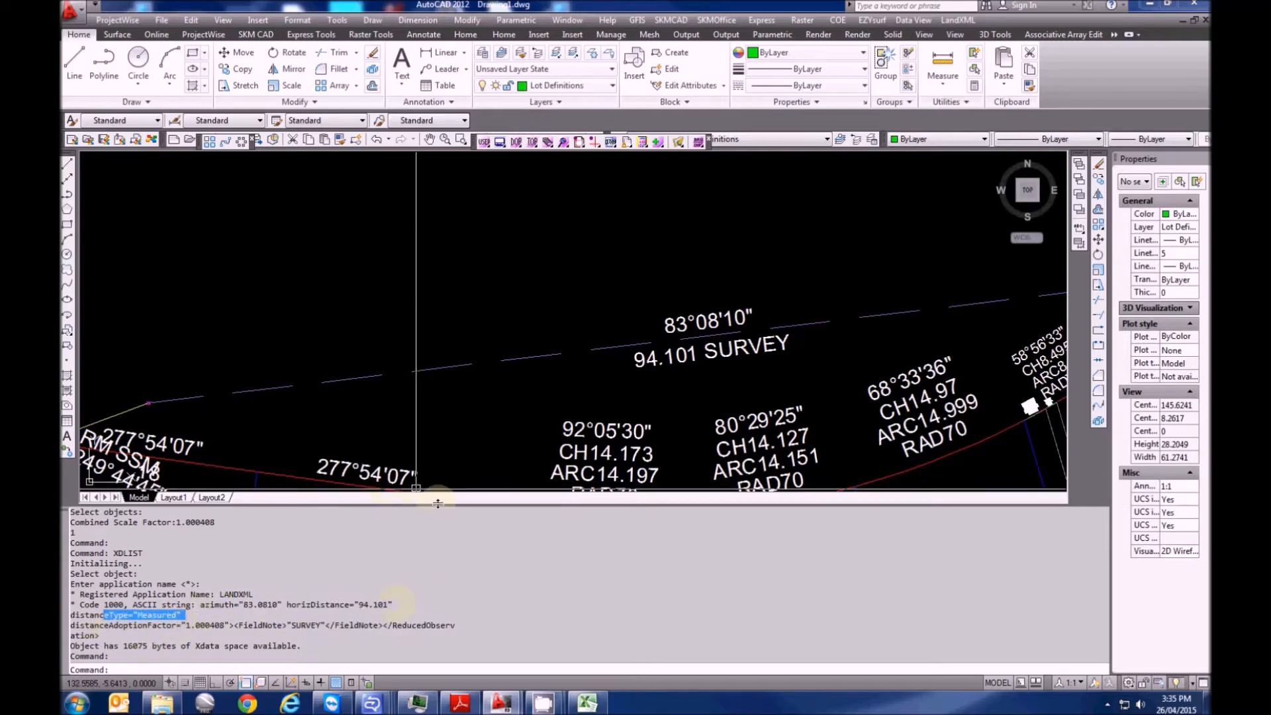
pyautogui.moveTo(450, 583); pyautogui.dragTo(449, 583)
pyautogui.scroll(-5, 424, 469)
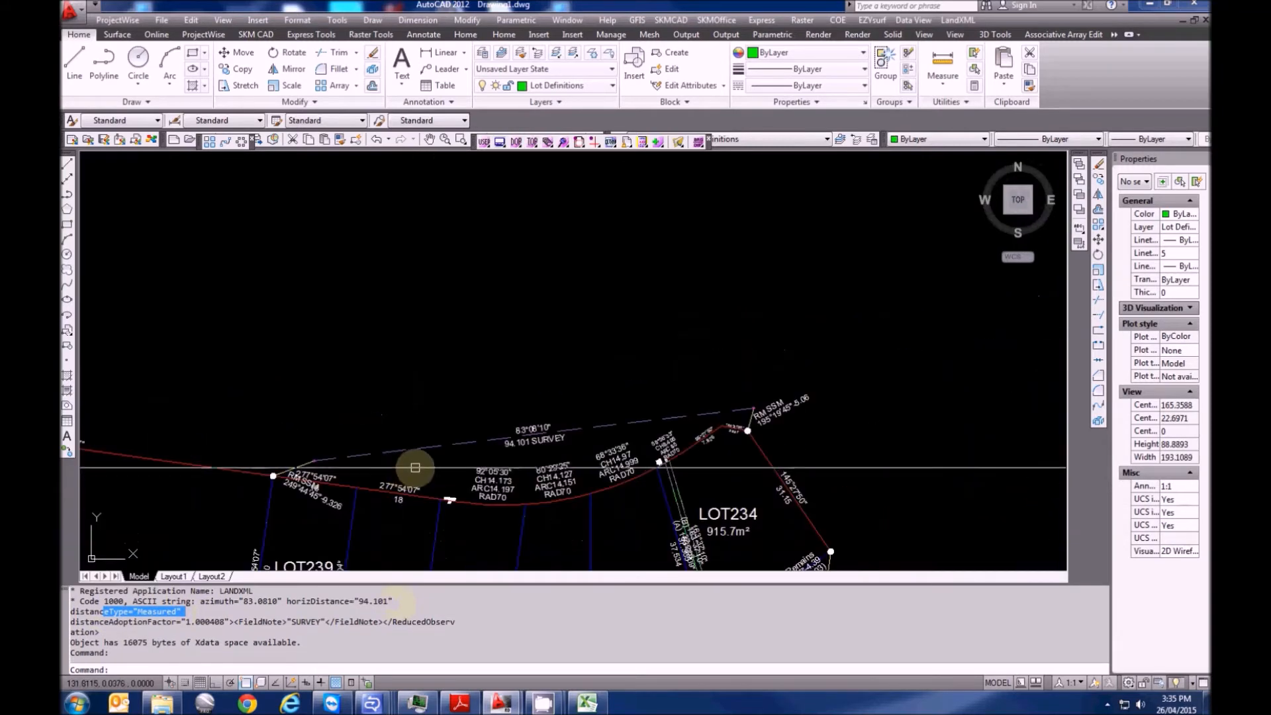
pyautogui.moveTo(418, 468); pyautogui.dragTo(320, 477, button='middle')
pyautogui.press('Escape')
pyautogui.scroll(8, 427, 458)
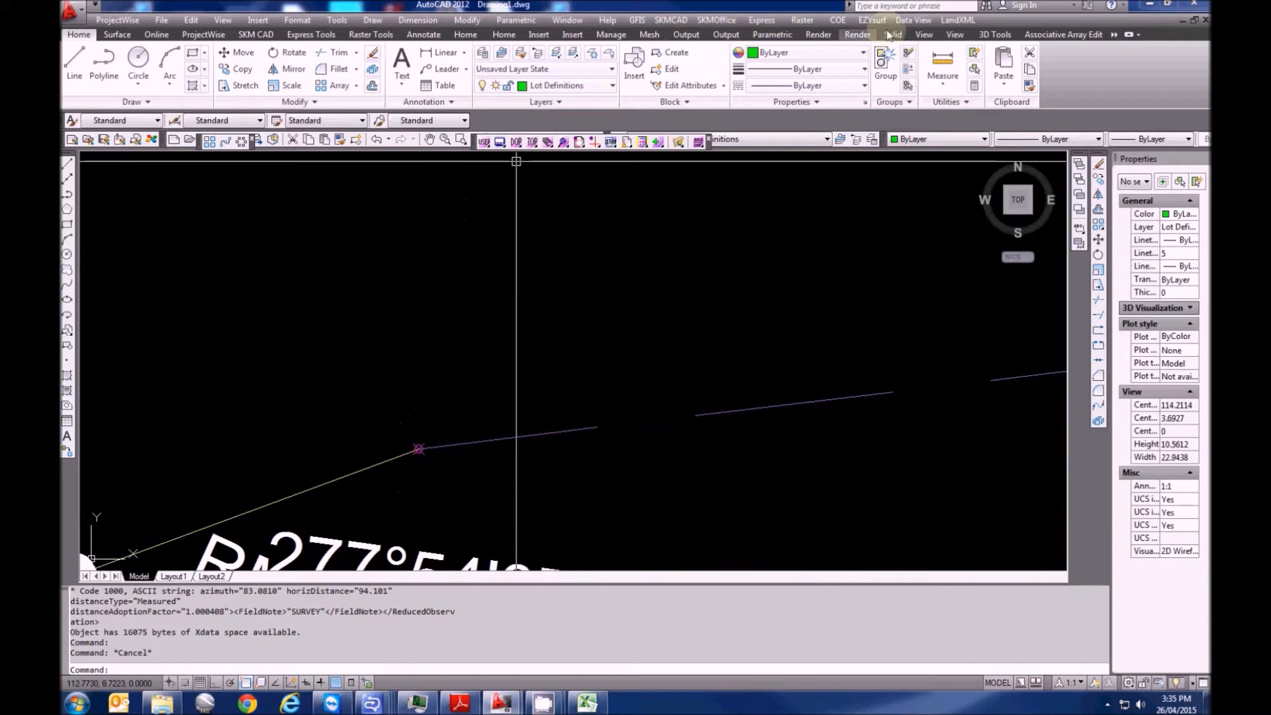
# Pan and zoom to the eastern RM SSM mark labelled 195°19'45" -5.06
pyautogui.click(961, 20)
pyautogui.click(968, 23)
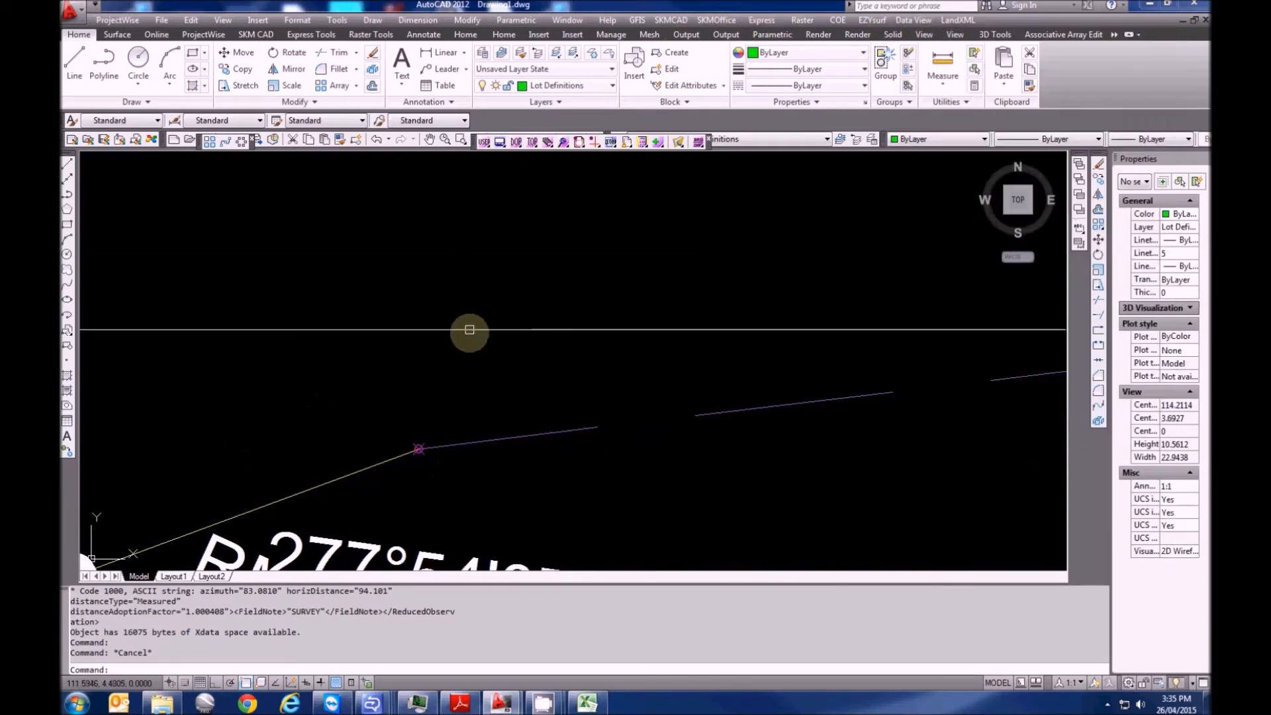
pyautogui.scroll(-7, 456, 357)
pyautogui.moveTo(887, 325); pyautogui.dragTo(611, 374, button='middle')
pyautogui.moveTo(739, 356); pyautogui.dragTo(468, 406, button='middle')
pyautogui.scroll(4, 468, 406)
pyautogui.press('Escape')
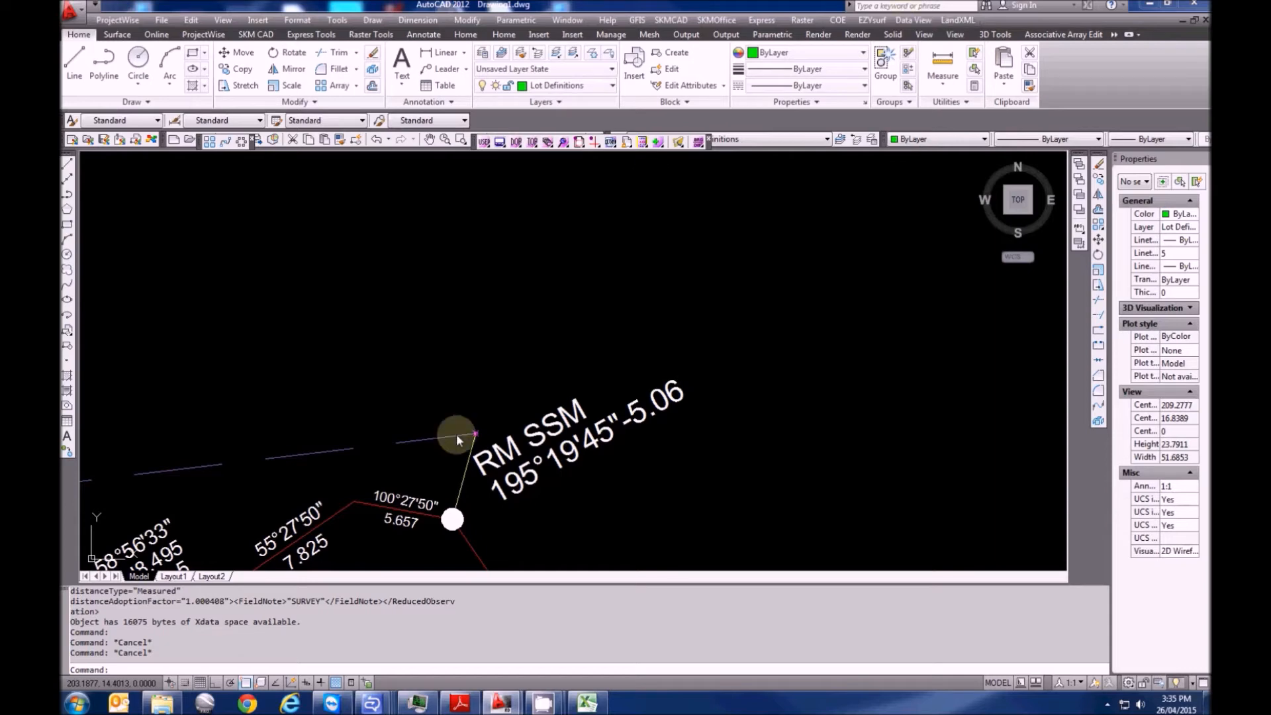
pyautogui.click(577, 555)
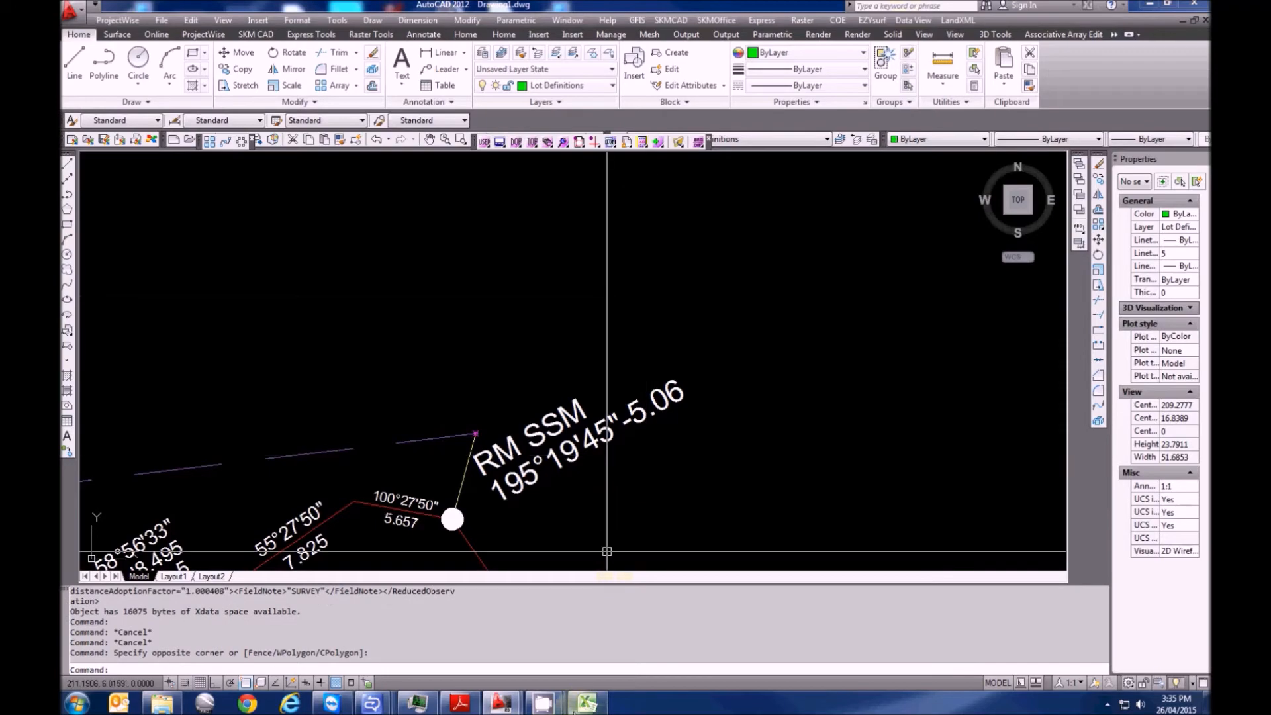
# Copy the SSM168586 combined data line from PM CSV Maker.xlsx, then bring up AutoCAD's LandXML menu
pyautogui.hotkey('alt', 'Tab')
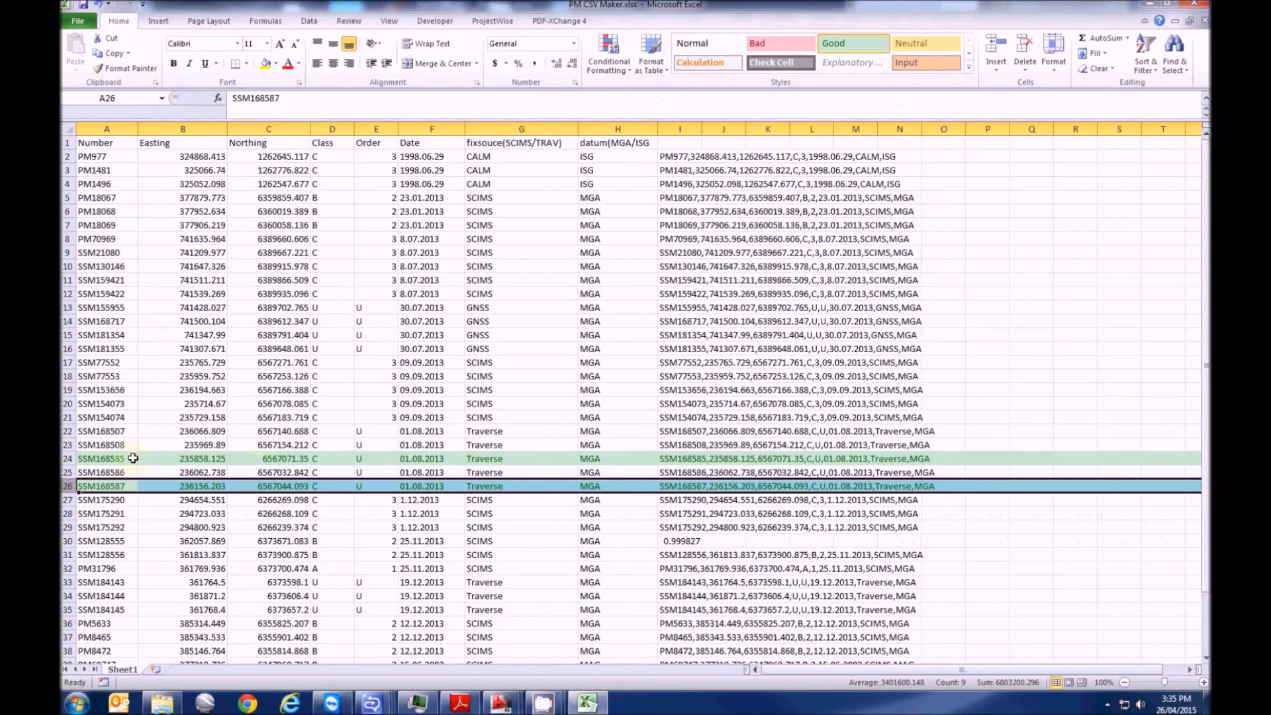
pyautogui.click(122, 458)
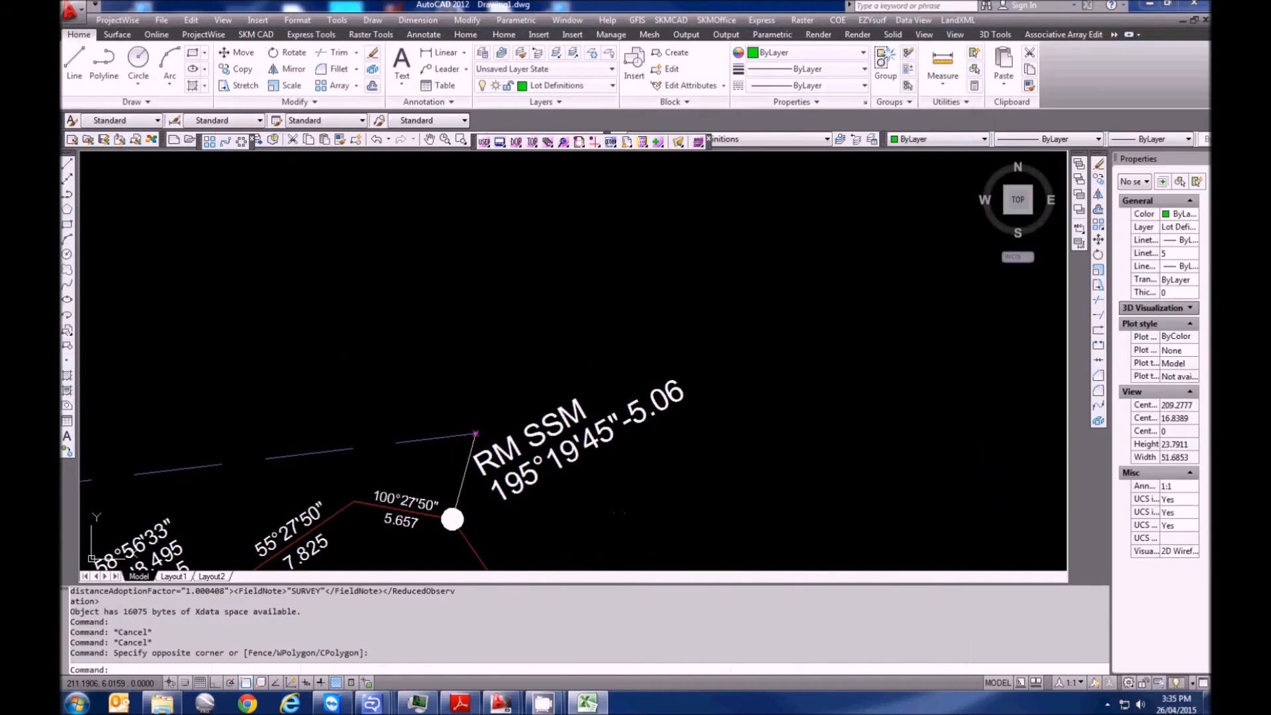
pyautogui.scroll(-4, 654, 321)
pyautogui.scroll(3, 497, 369)
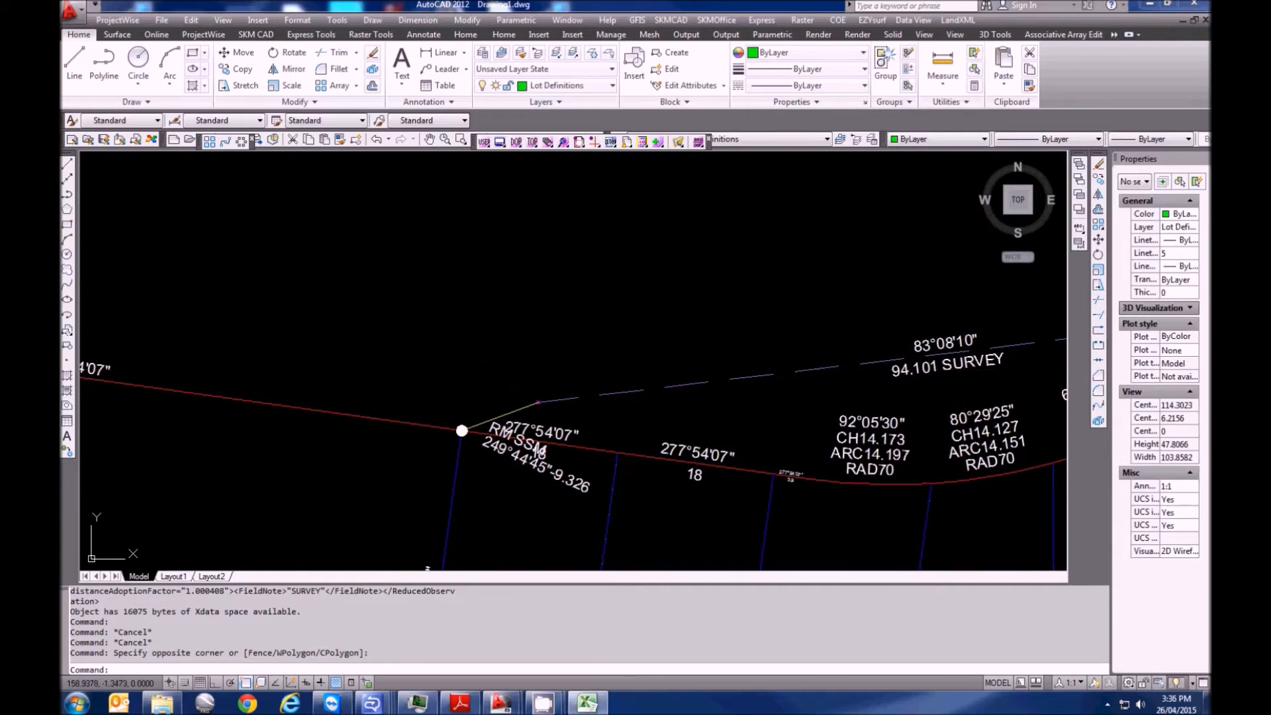
pyautogui.click(587, 702)
pyautogui.click(742, 484)
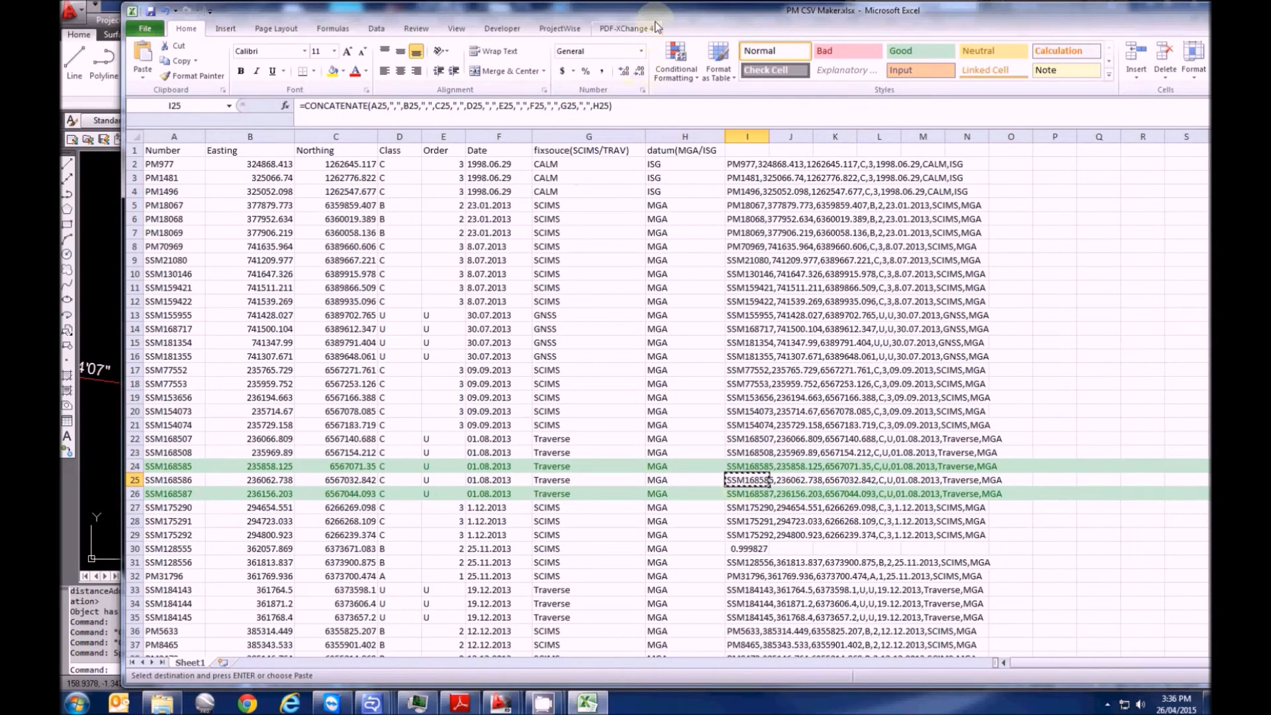
pyautogui.hotkey('alt', 'Tab')
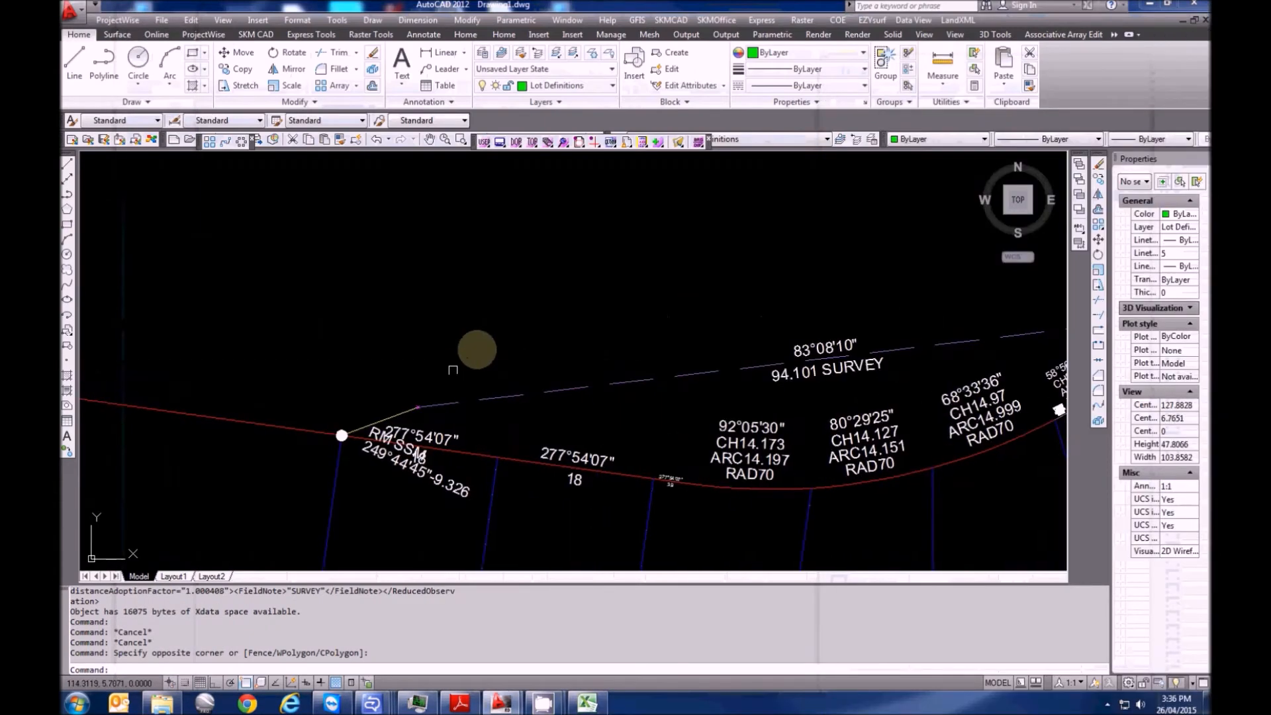
pyautogui.press('Escape')
pyautogui.click(959, 21)
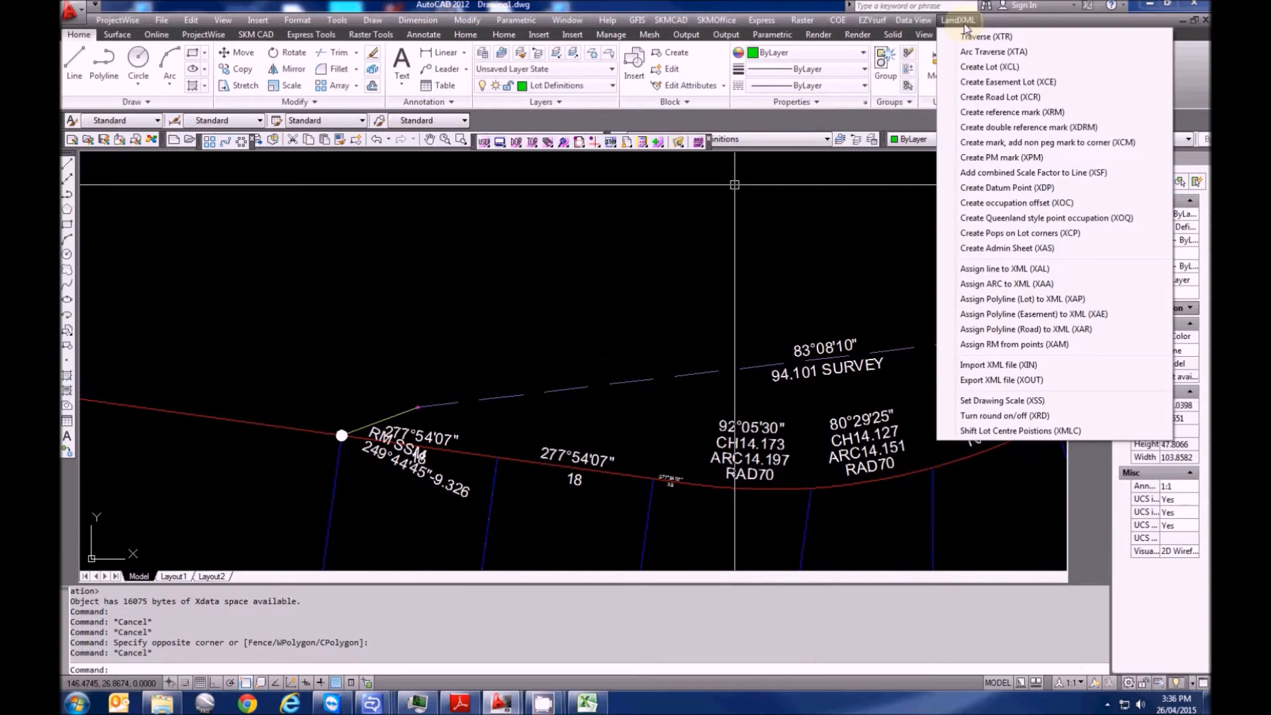
# Create PM mark SSM168586 at the boundary corner from its pasted CSV data line
pyautogui.click(1002, 157)
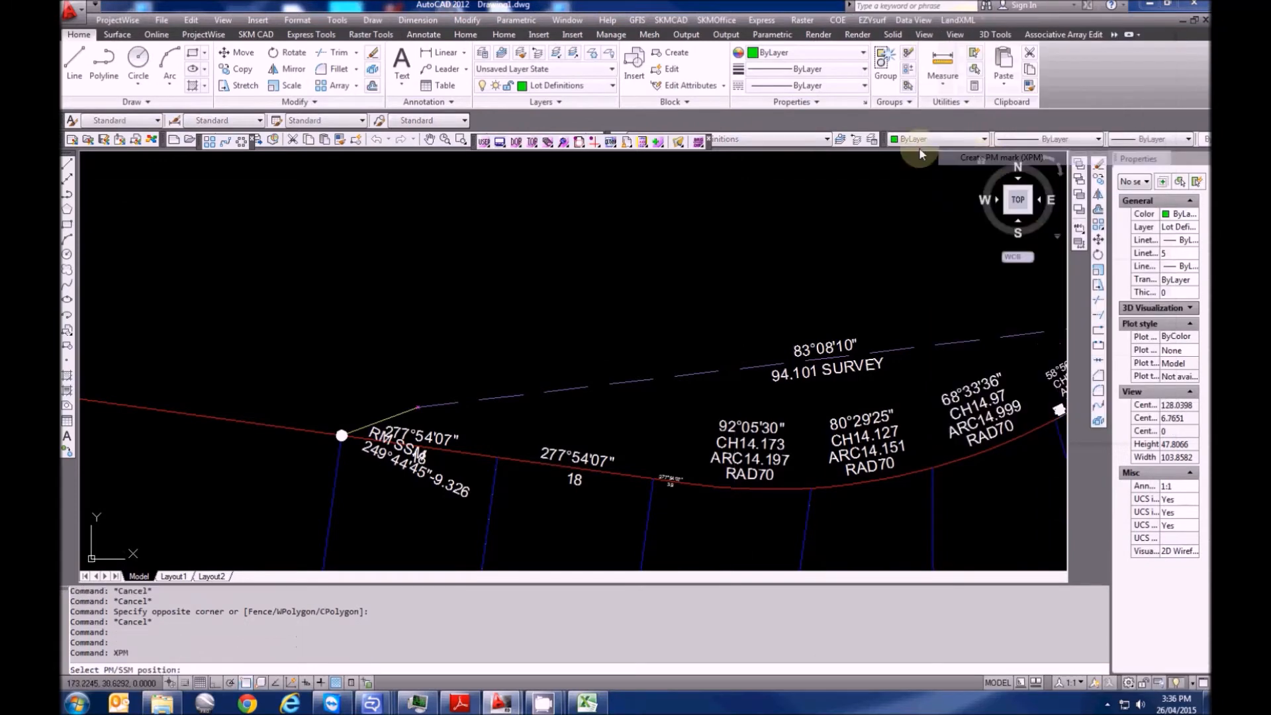
pyautogui.click(428, 412)
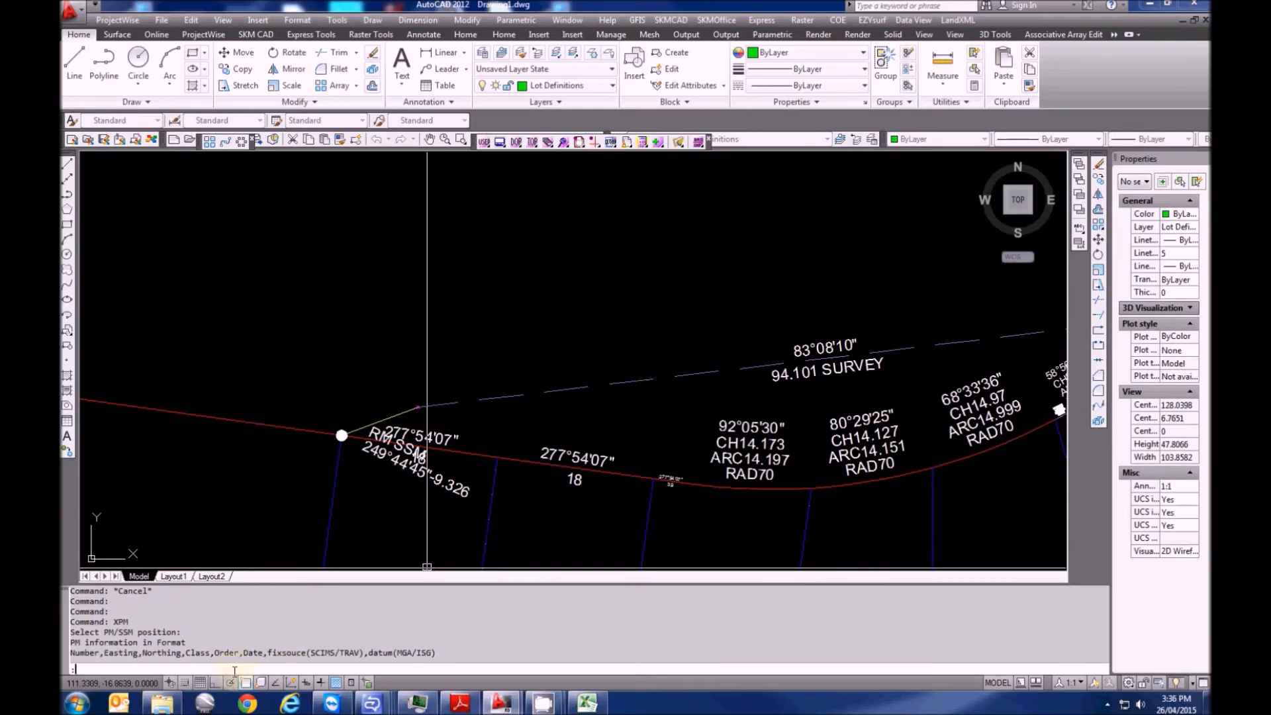
pyautogui.write('SSM168586,236062.738,6567032.842,C,U,01.08.2013,Traverse,MGA')
pyautogui.press('Return')
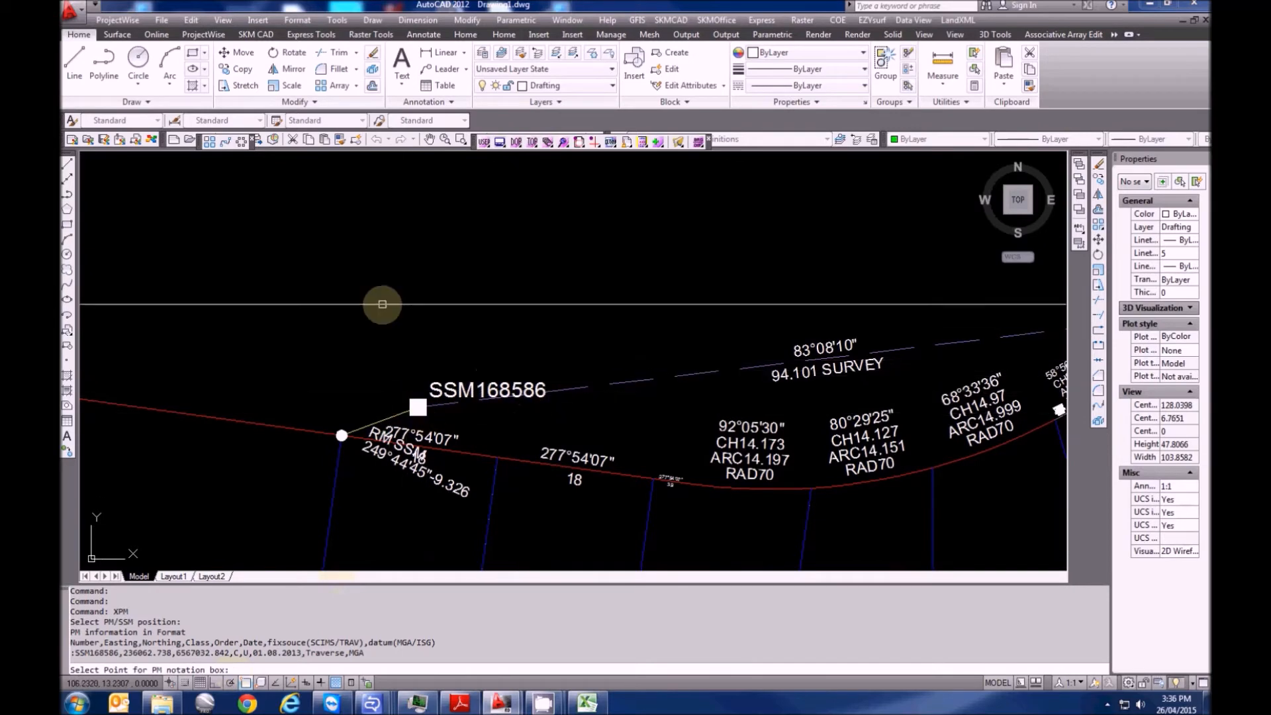
# Place the SSM168586 coordinate table to the right of the lots
pyautogui.scroll(-4, 337, 351)
pyautogui.moveTo(627, 436); pyautogui.dragTo(341, 343, button='middle')
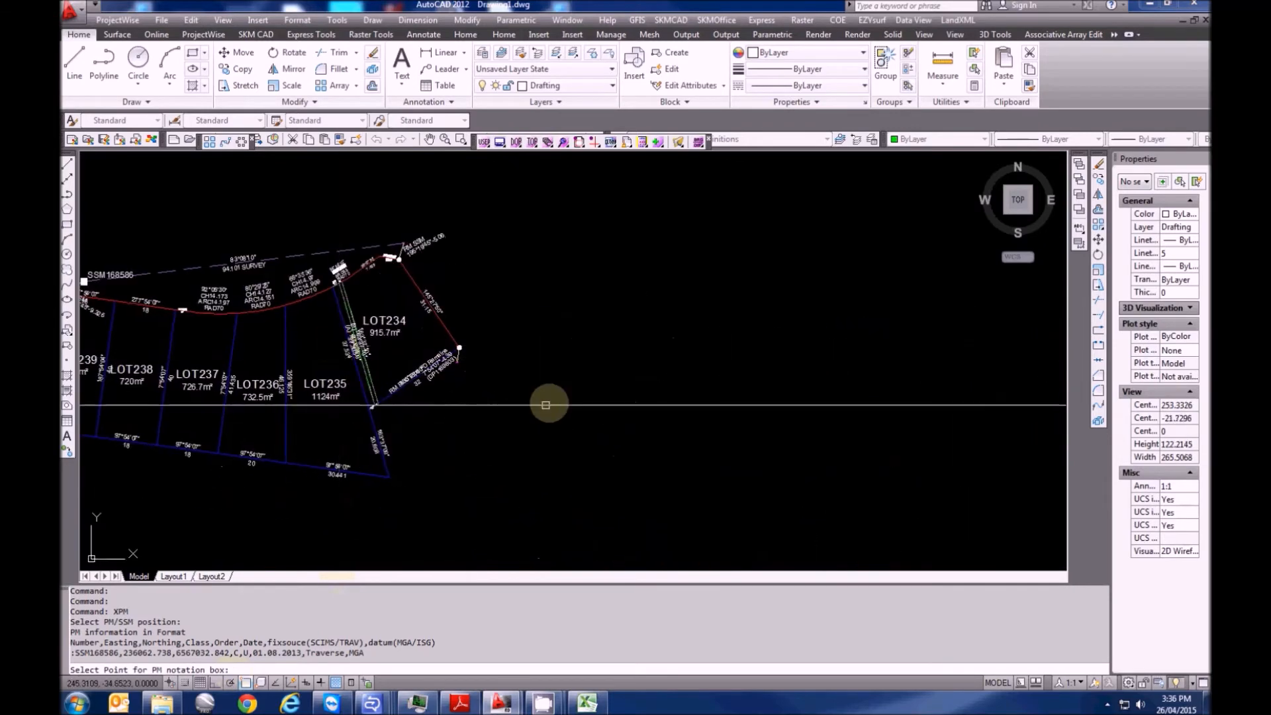
pyautogui.click(645, 396)
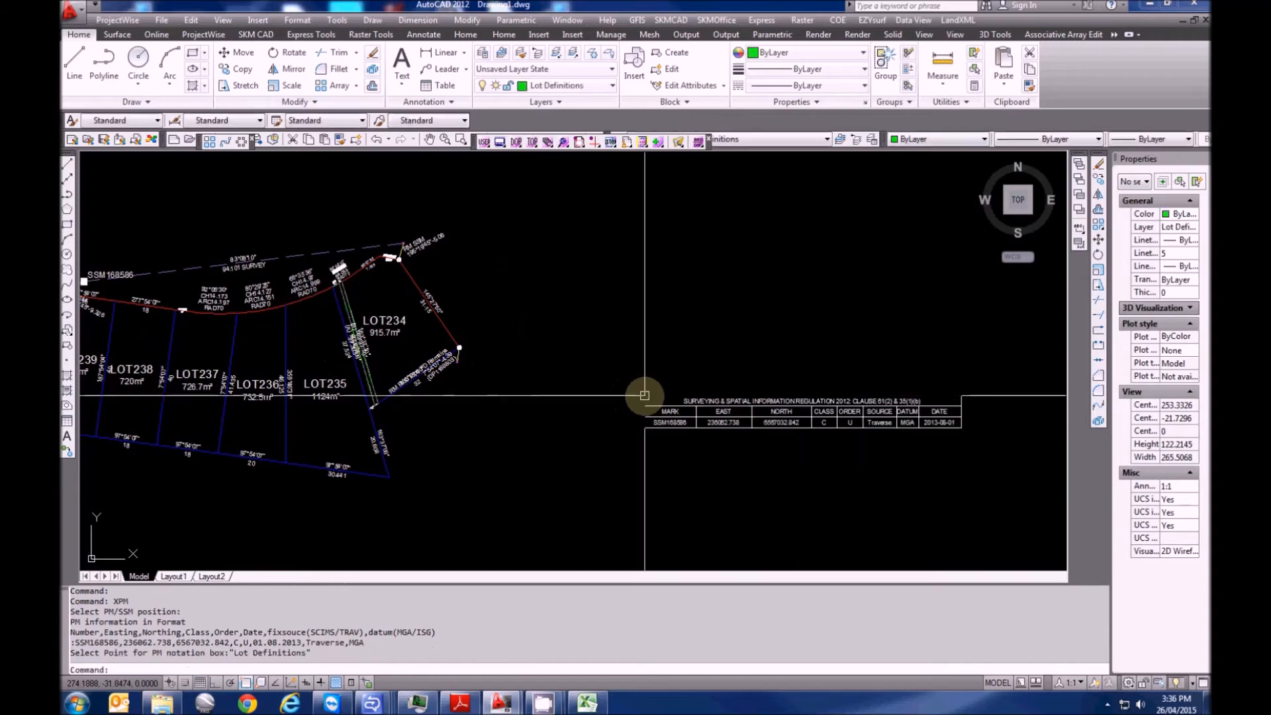
pyautogui.scroll(3, 959, 459)
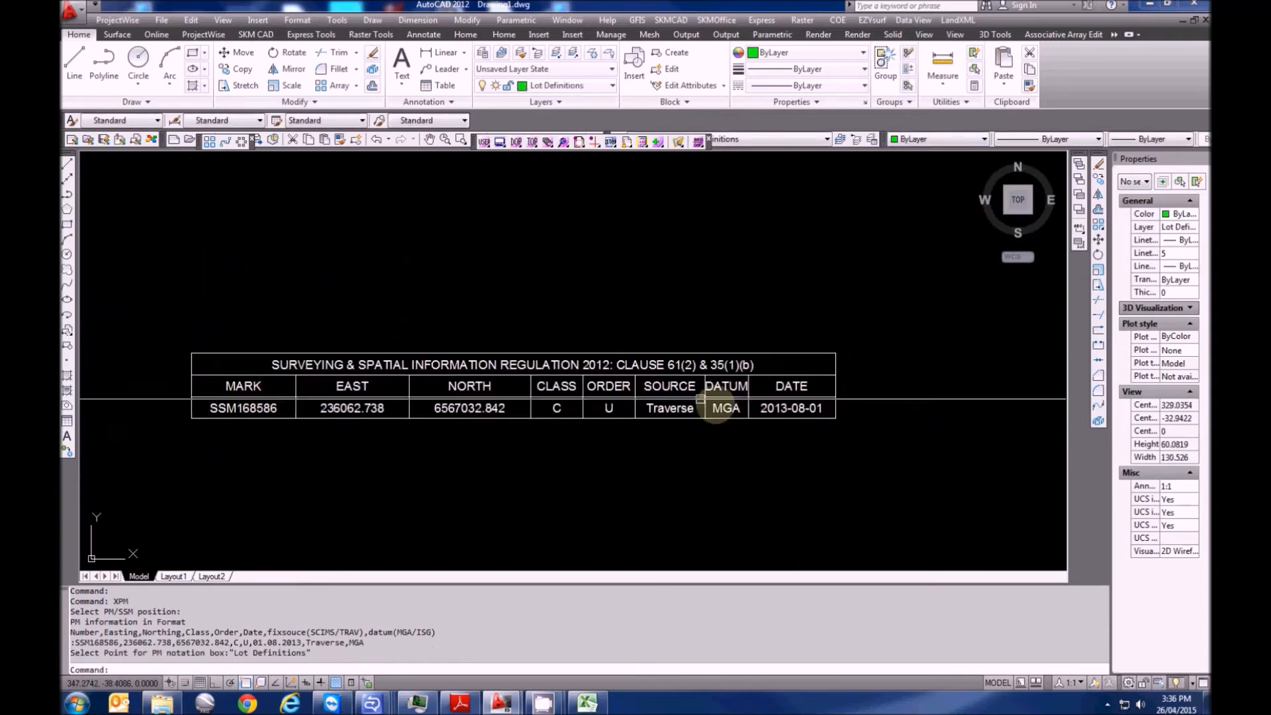
pyautogui.scroll(-2, 411, 451)
pyautogui.moveTo(191, 465); pyautogui.dragTo(672, 474, button='middle')
pyautogui.scroll(-2, 690, 448)
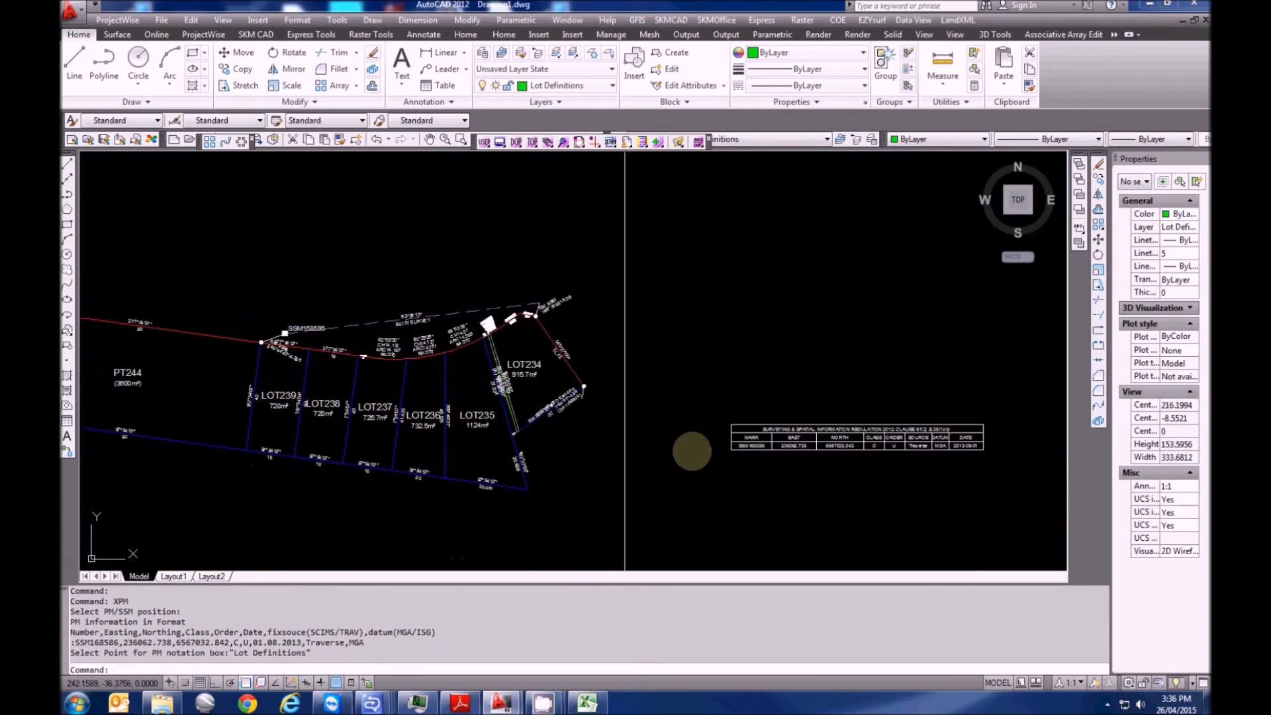
pyautogui.scroll(8, 530, 277)
pyautogui.moveTo(530, 277); pyautogui.dragTo(482, 355, button='middle')
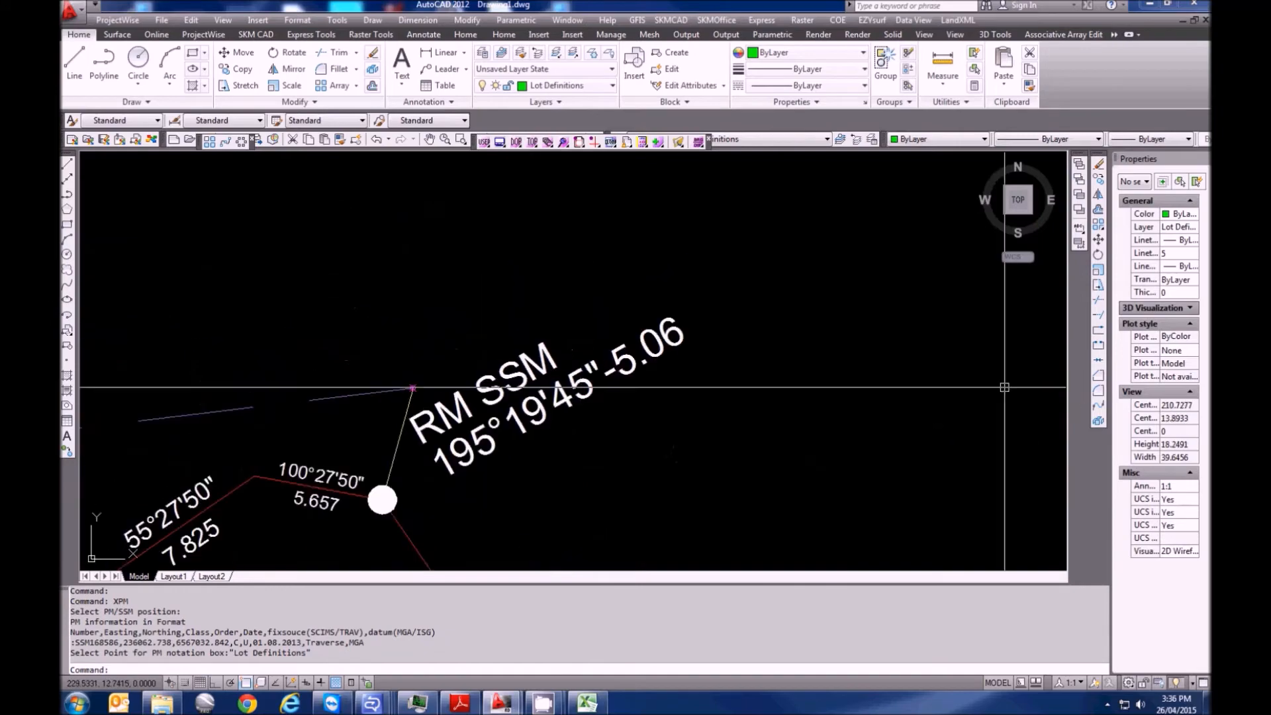
pyautogui.moveTo(1211, 33); pyautogui.dragTo(374, 16)
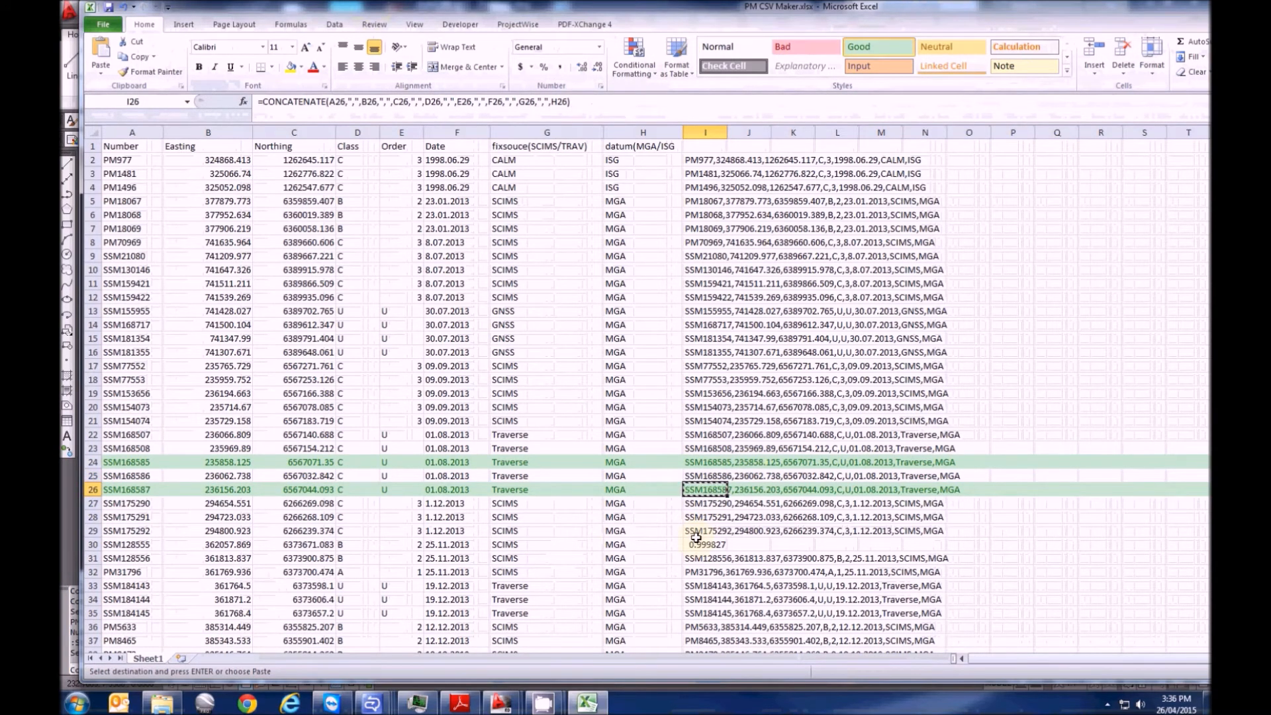
# Create PM mark SSM168587 at the magenta RM SSM endpoint from its pasted data line
pyautogui.moveTo(547, 8)
pyautogui.mouseDown()
pyautogui.moveTo(907, 70)
pyautogui.moveTo(1210, 73)
pyautogui.mouseUp()
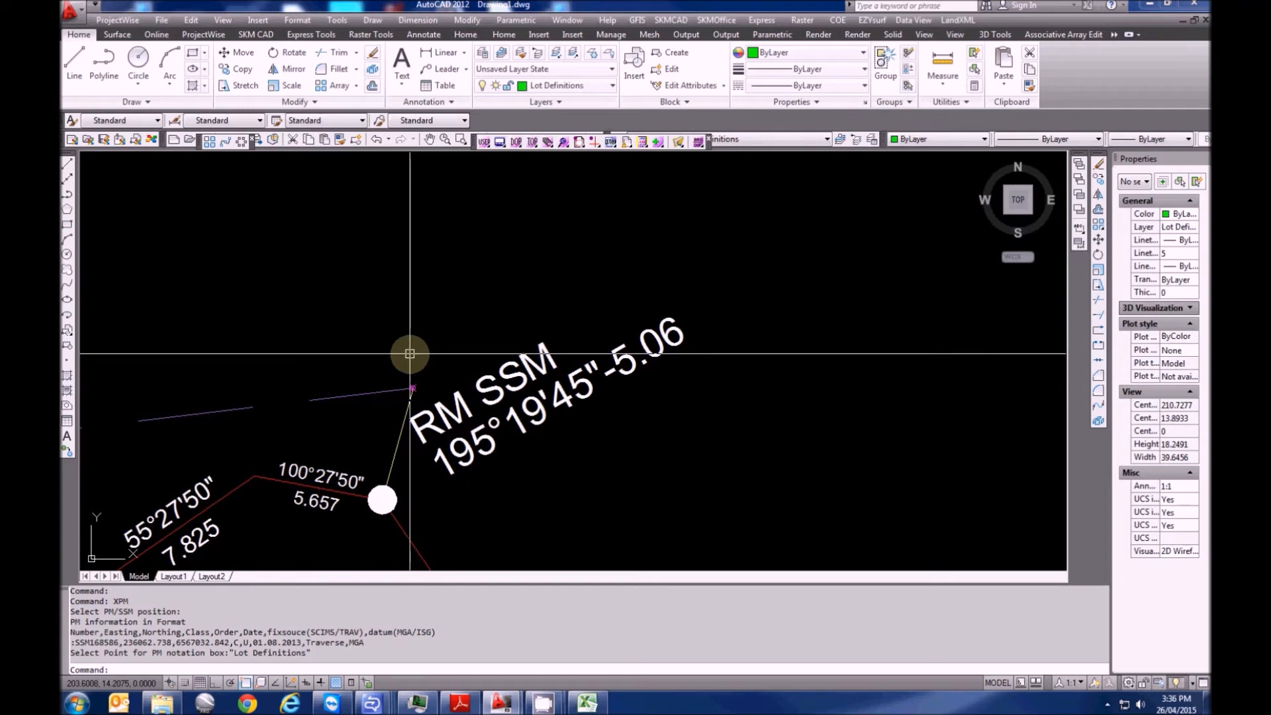
pyautogui.press('Return')
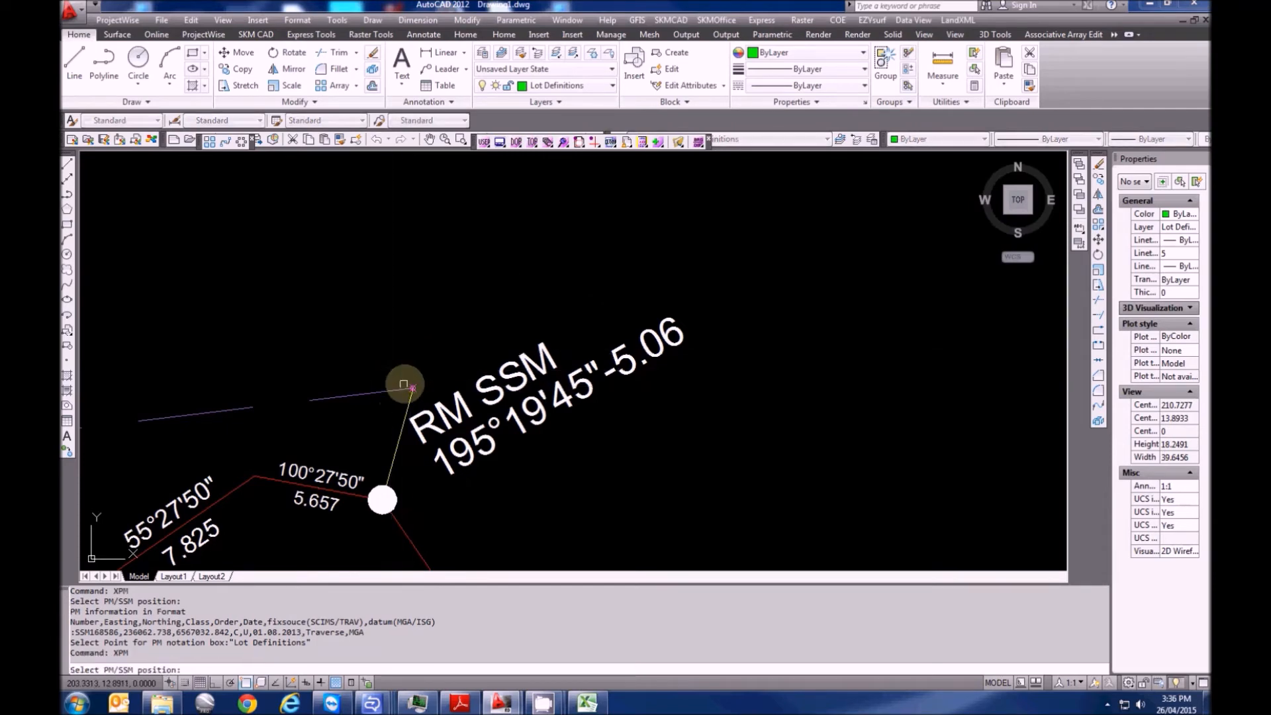
pyautogui.click(412, 387)
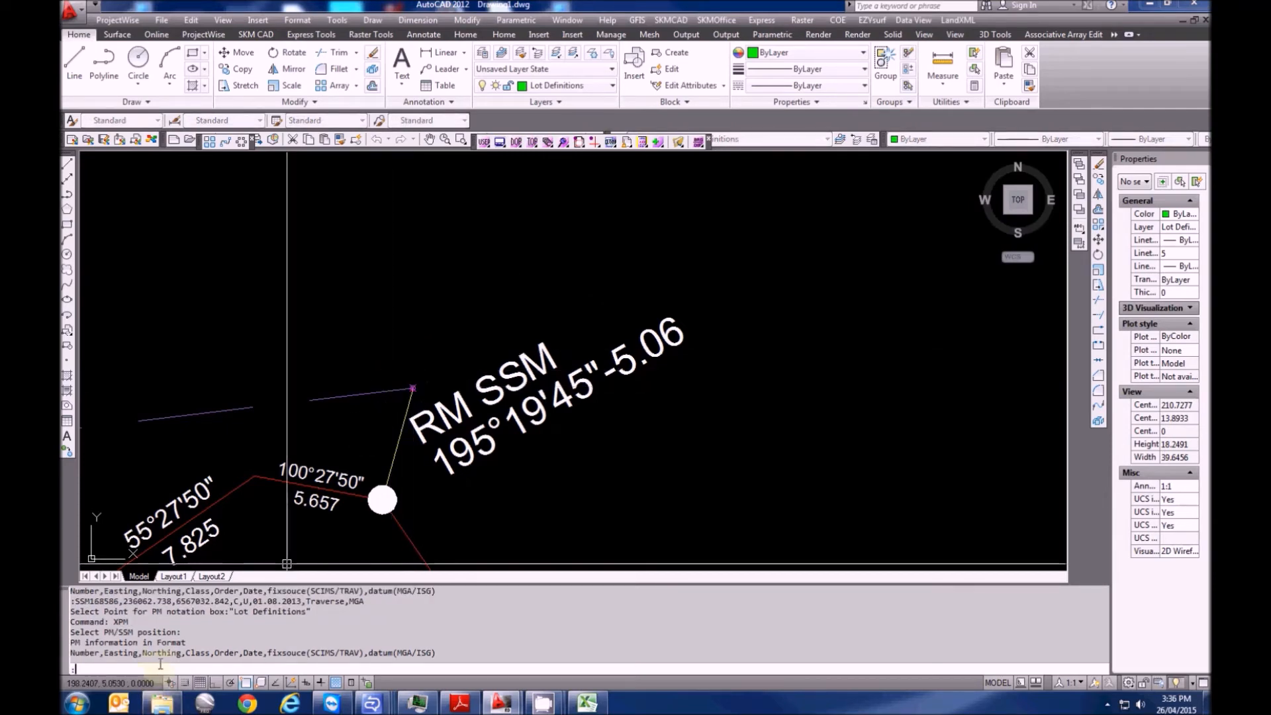
pyautogui.write('SSM168587,236156.203,6567044.093,C,U,01.08.2013,Traverse,MGA')
pyautogui.press('Return')
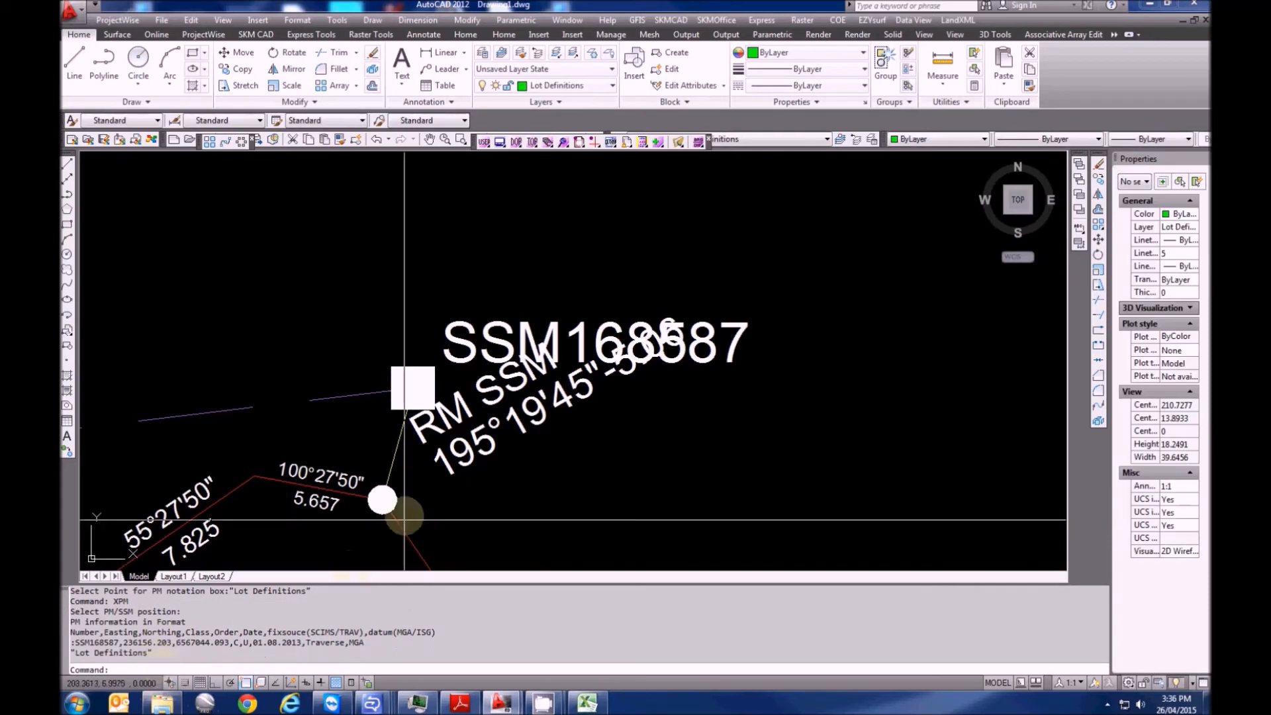
# Pan across the coordinate table to check the new SSM168587 row
pyautogui.scroll(-5, 312, 275)
pyautogui.scroll(-5, 312, 275)
pyautogui.scroll(6, 525, 439)
pyautogui.moveTo(513, 369); pyautogui.dragTo(263, 403, button='middle')
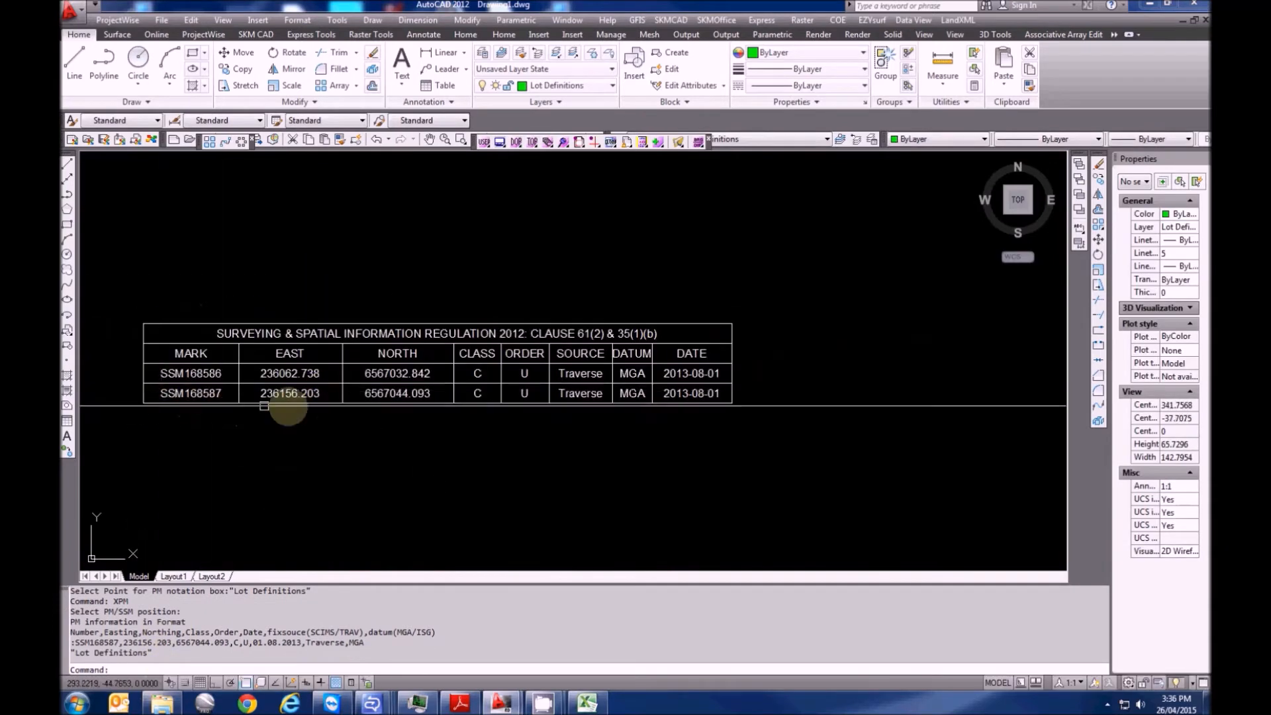
pyautogui.moveTo(667, 399); pyautogui.dragTo(743, 430, button='middle')
pyautogui.scroll(-4, 745, 434)
pyautogui.moveTo(361, 434); pyautogui.dragTo(582, 442, button='middle')
pyautogui.scroll(2, 284, 375)
pyautogui.moveTo(284, 375); pyautogui.dragTo(477, 401, button='middle')
# Cancel the leftover command and pan toward the lower-left Peg FD corner
pyautogui.press('Escape')
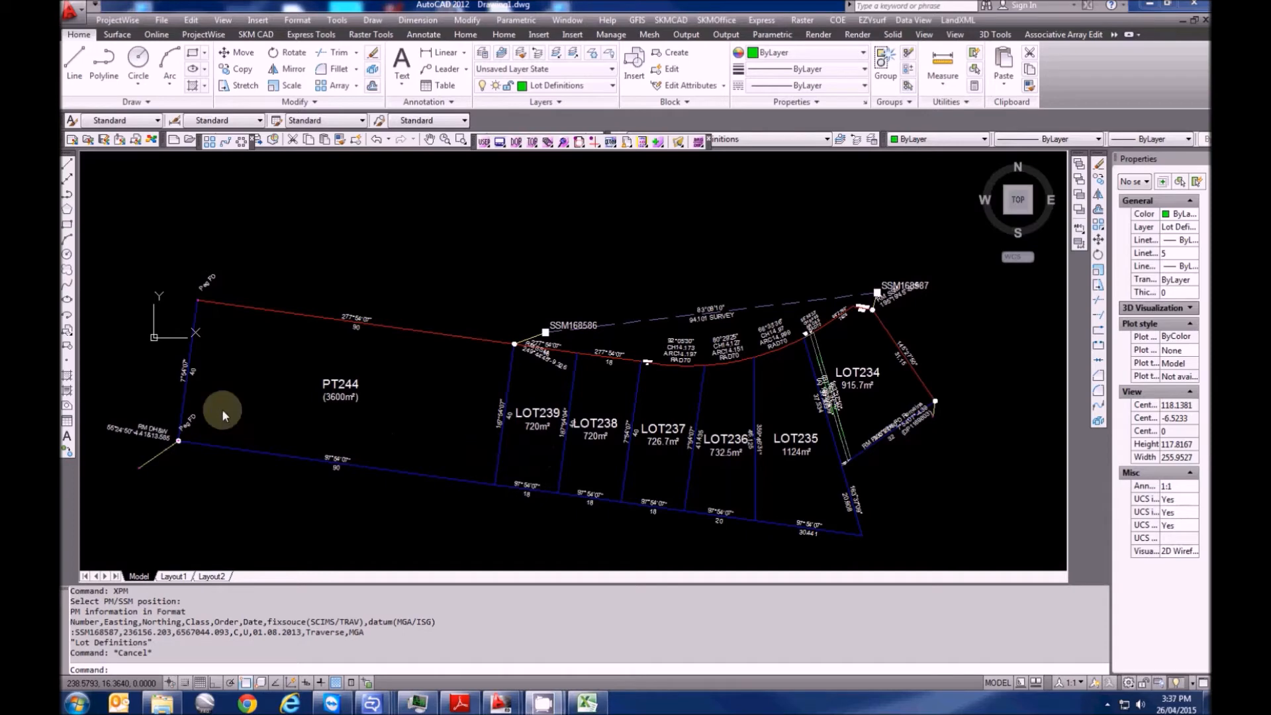
pyautogui.moveTo(261, 446)
pyautogui.mouseDown(button='middle')
pyautogui.moveTo(332, 406)
pyautogui.moveTo(401, 424)
pyautogui.mouseUp(button='middle')
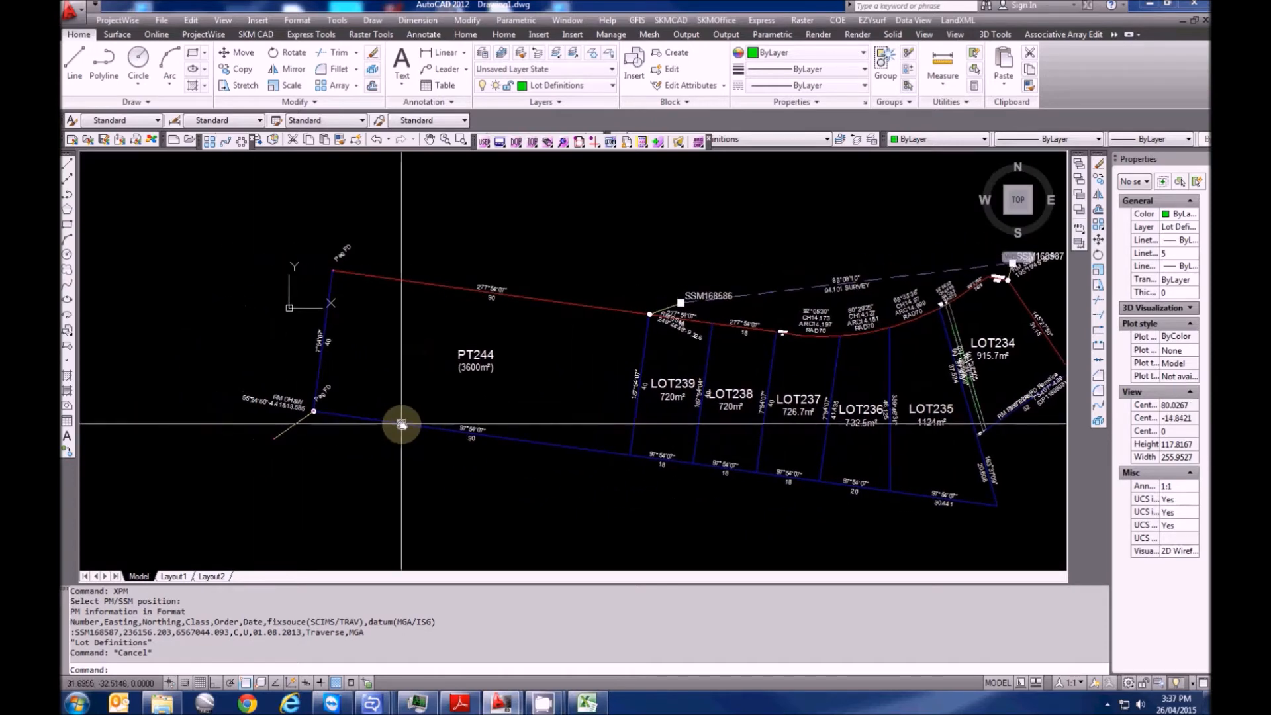
pyautogui.moveTo(365, 482); pyautogui.dragTo(404, 479, button='middle')
pyautogui.scroll(3, 334, 349)
pyautogui.moveTo(438, 520)
pyautogui.mouseDown(button='middle')
pyautogui.moveTo(411, 488)
pyautogui.moveTo(355, 463)
pyautogui.moveTo(337, 469)
pyautogui.mouseUp(button='middle')
pyautogui.scroll(3, 391, 434)
pyautogui.scroll(-3, 338, 445)
# Offset the lower PT244 boundary line by 0.5 to its upper side
pyautogui.moveTo(503, 471); pyautogui.dragTo(593, 471, button='middle')
pyautogui.scroll(7, 311, 429)
pyautogui.moveTo(453, 435); pyautogui.dragTo(391, 453, button='middle')
pyautogui.scroll(4, 353, 440)
pyautogui.press('Escape')
pyautogui.write('o')
pyautogui.press('Return')
pyautogui.write('0.5')
pyautogui.press('Return')
pyautogui.click(364, 435)
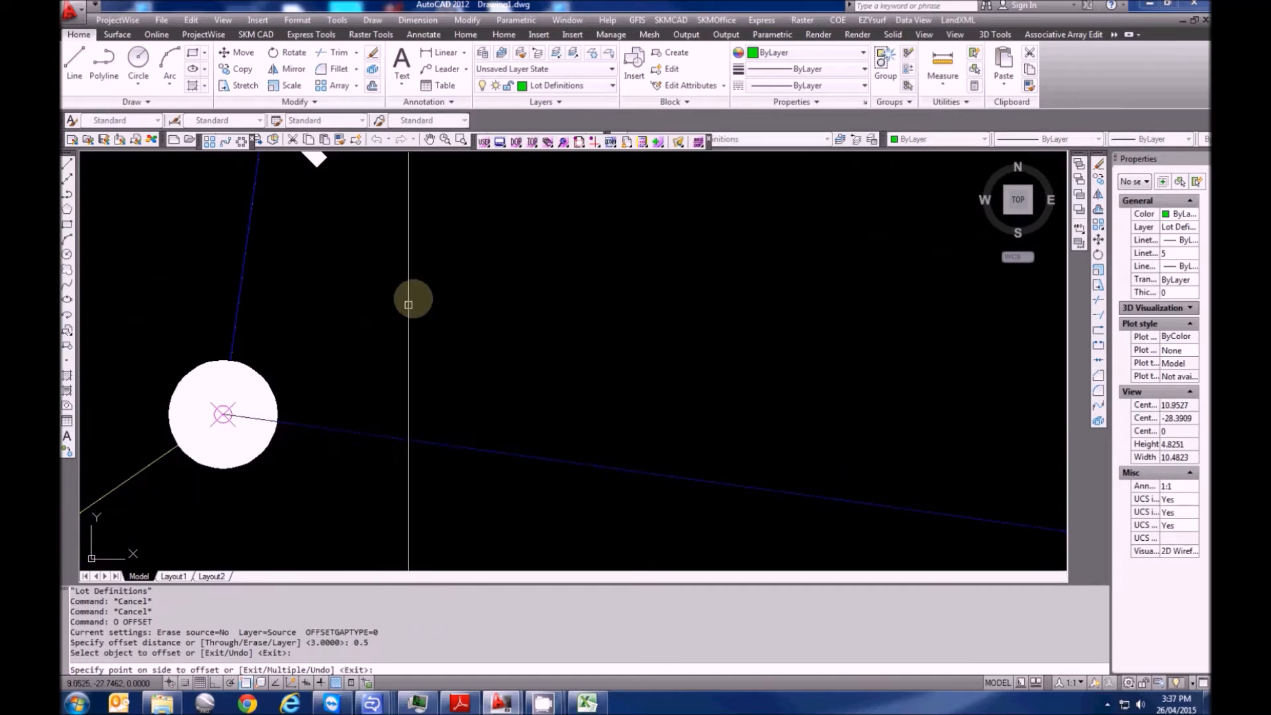
pyautogui.click(391, 270)
pyautogui.scroll(-12, 401, 278)
pyautogui.scroll(8, 814, 411)
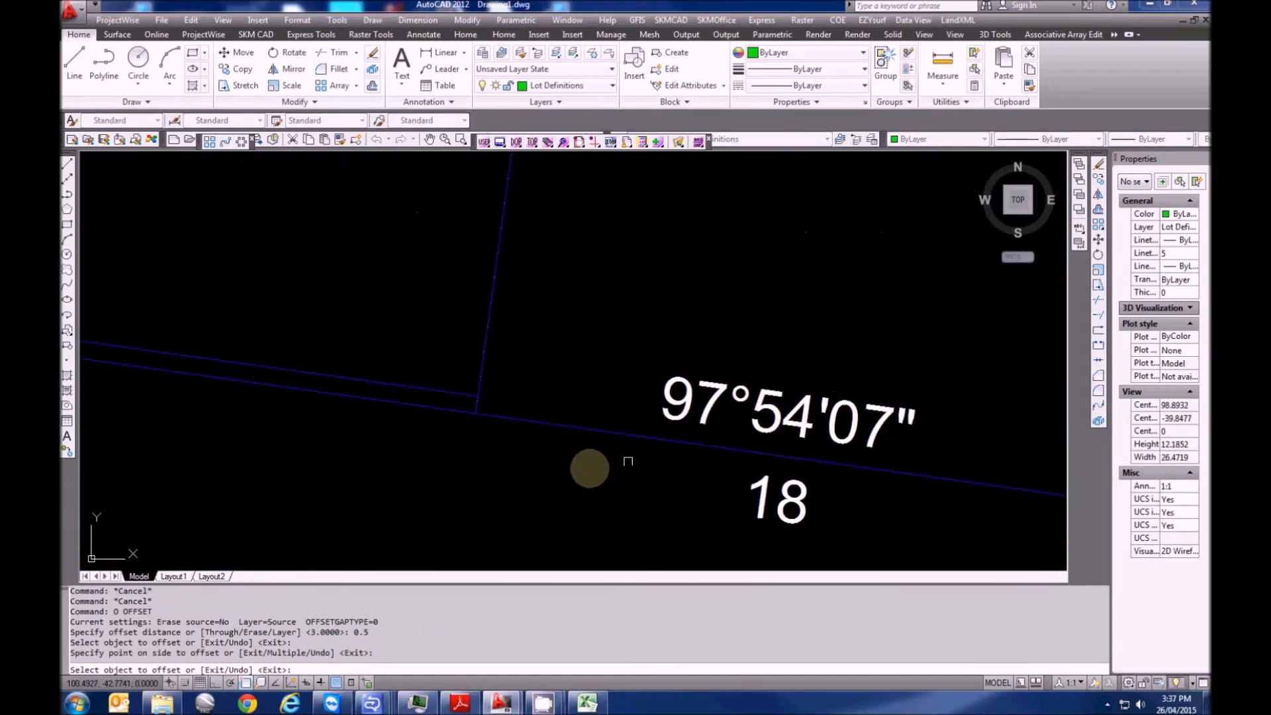
# Offset the boundary line by 0.3 to make a copy below it
pyautogui.press('Escape')
pyautogui.press('Escape')
pyautogui.write('o')
pyautogui.press('Return')
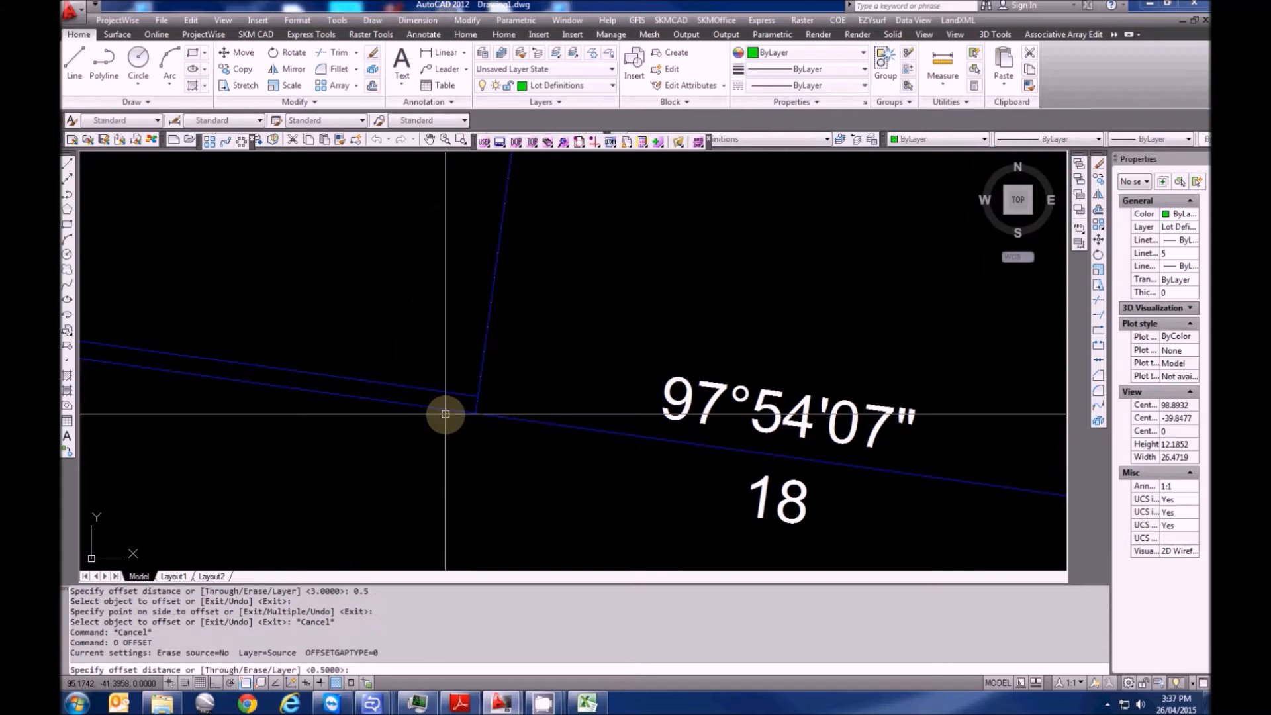
pyautogui.write('0.3')
pyautogui.press('Return')
pyautogui.click(447, 411)
pyautogui.click(446, 463)
pyautogui.moveTo(446, 462); pyautogui.dragTo(542, 494, button='middle')
pyautogui.press('Escape')
pyautogui.press('Escape')
# Grip-stretch the 97°54'07" offset line's endpoint to the corner, giving length 90.0036
pyautogui.click(520, 437)
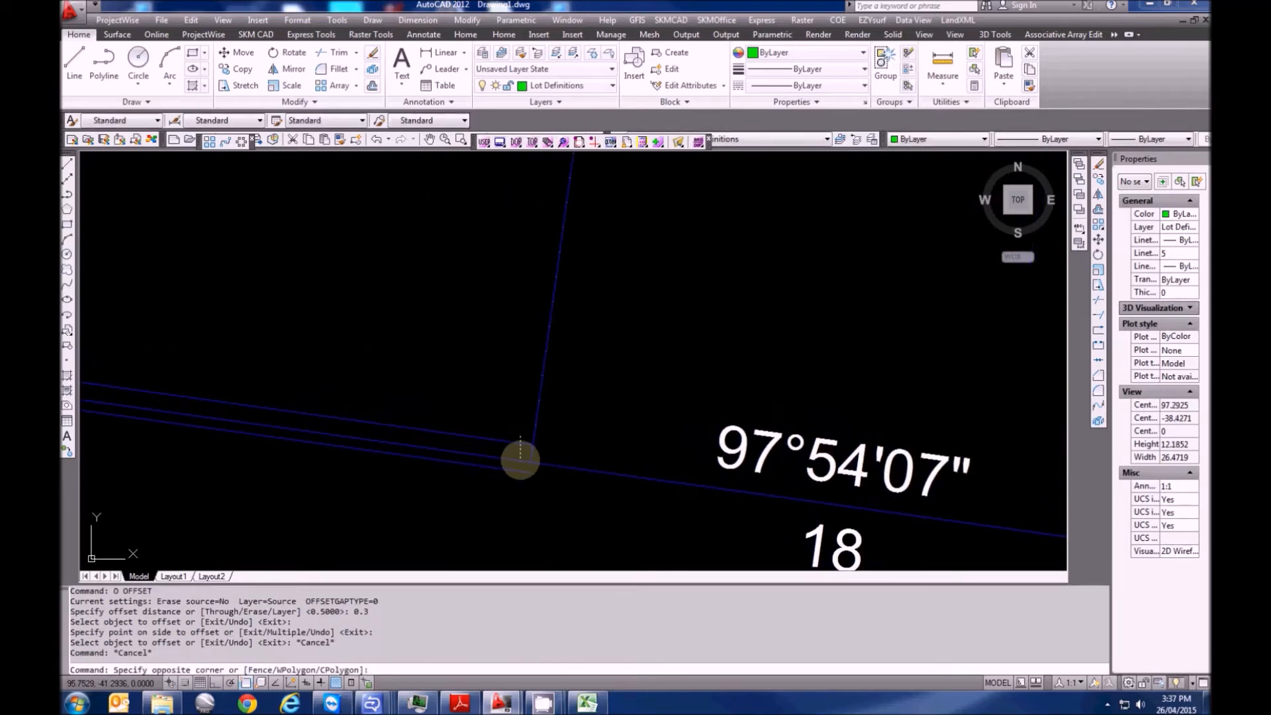
pyautogui.click(511, 454)
pyautogui.scroll(2, 535, 463)
pyautogui.click(527, 438)
pyautogui.click(520, 475)
pyautogui.scroll(3, 123, 424)
pyautogui.press('Escape')
pyautogui.press('Escape')
# Dismiss the browser crash message and erase the surplus duplicate line
pyautogui.click(131, 422)
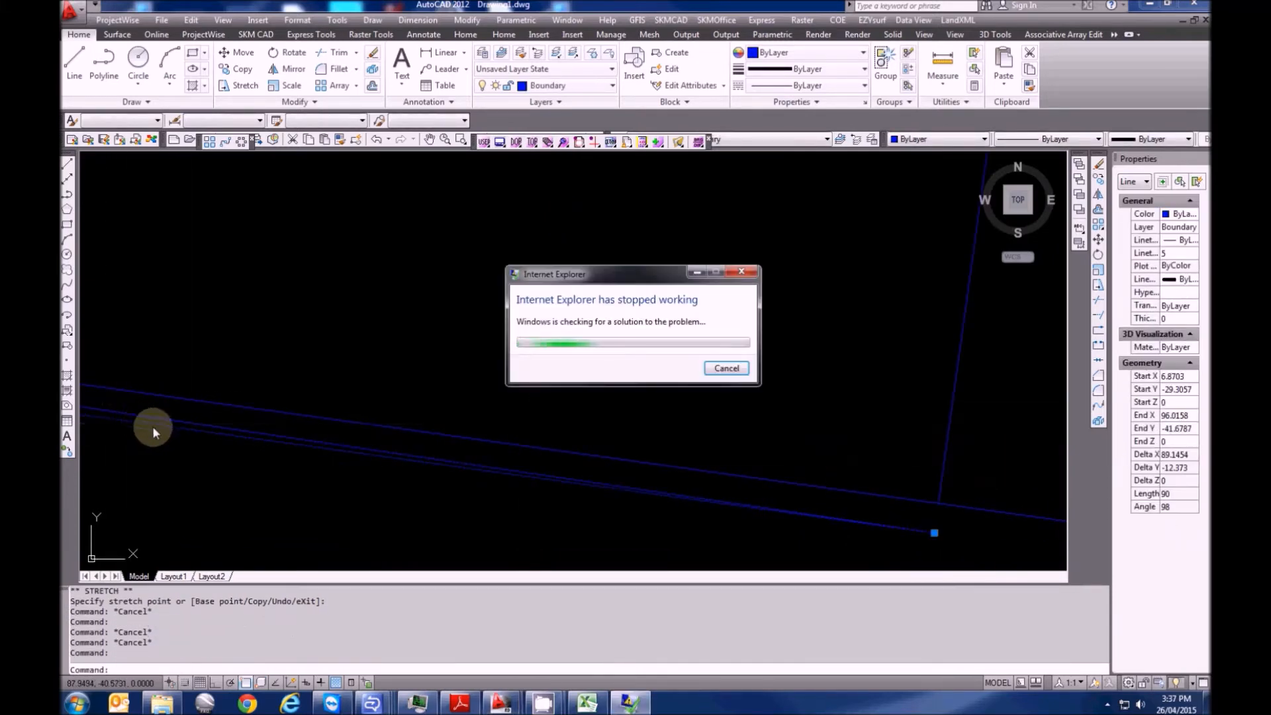
pyautogui.click(726, 368)
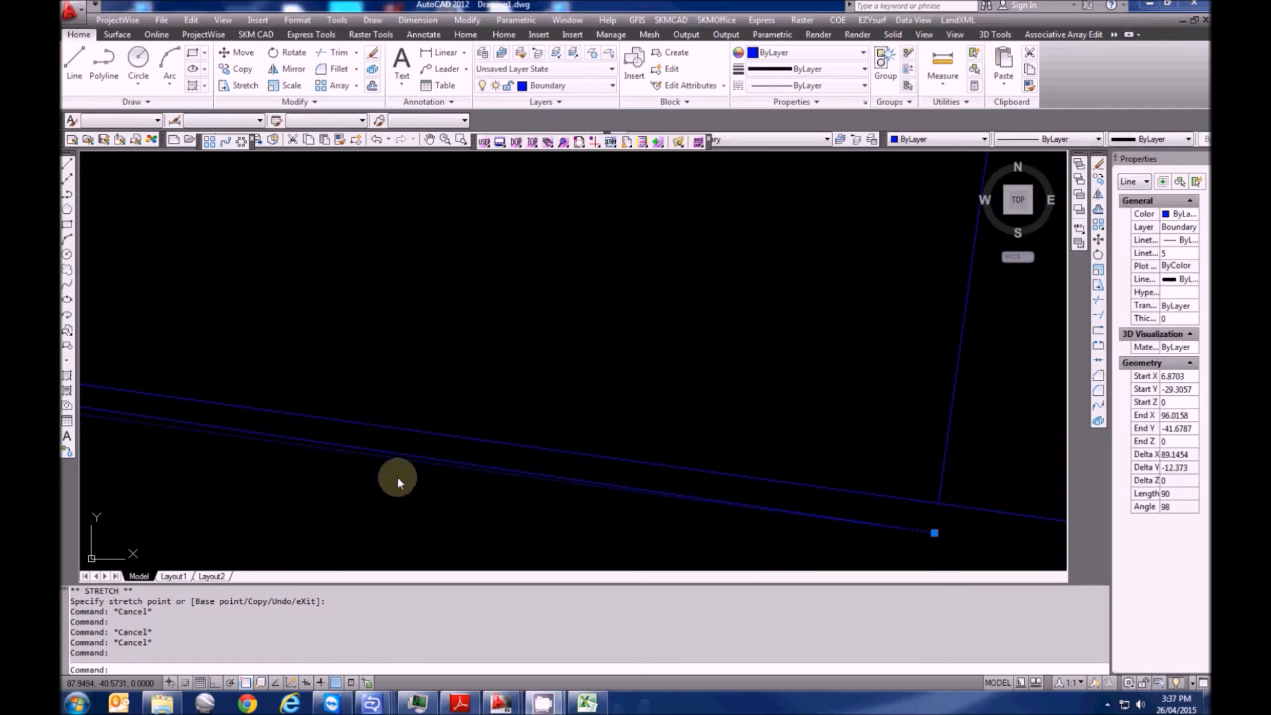
pyautogui.press('Escape')
pyautogui.click(324, 448)
pyautogui.press('Delete')
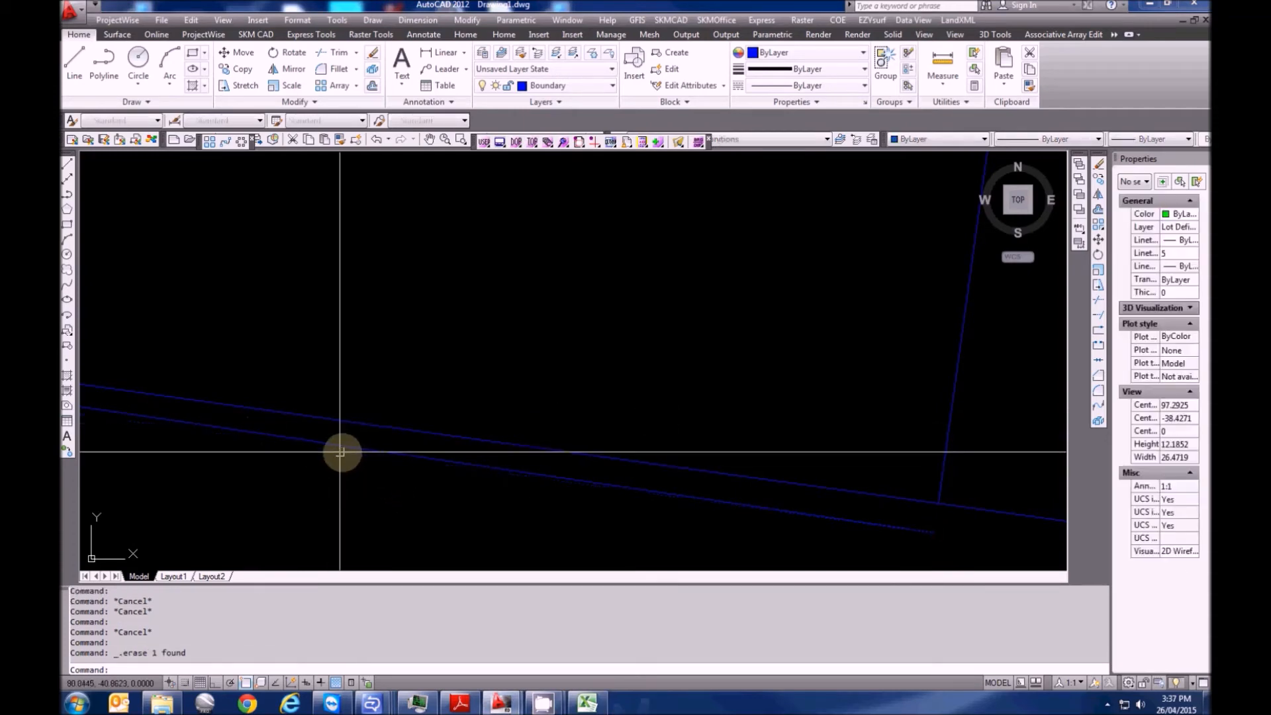
pyautogui.scroll(-10, 636, 454)
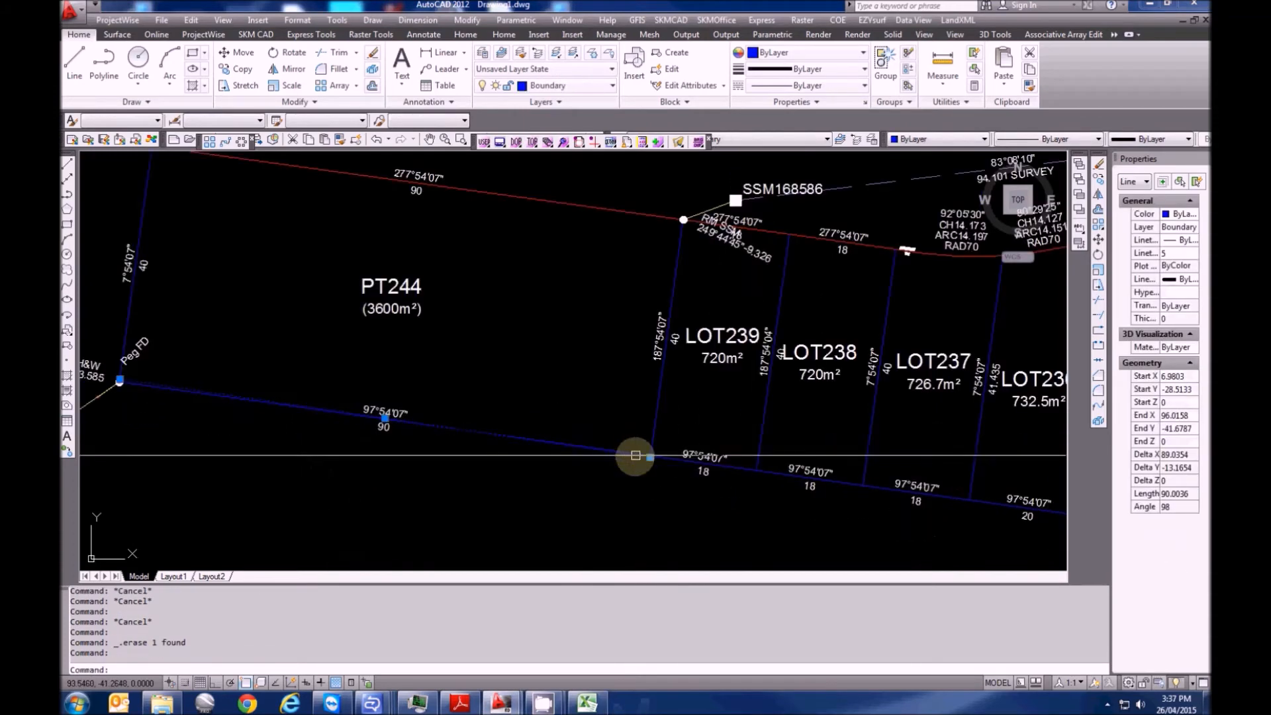
# Put PT244's bottom boundary line on the Occupation Fences layer
pyautogui.click(550, 85)
pyautogui.click(560, 233)
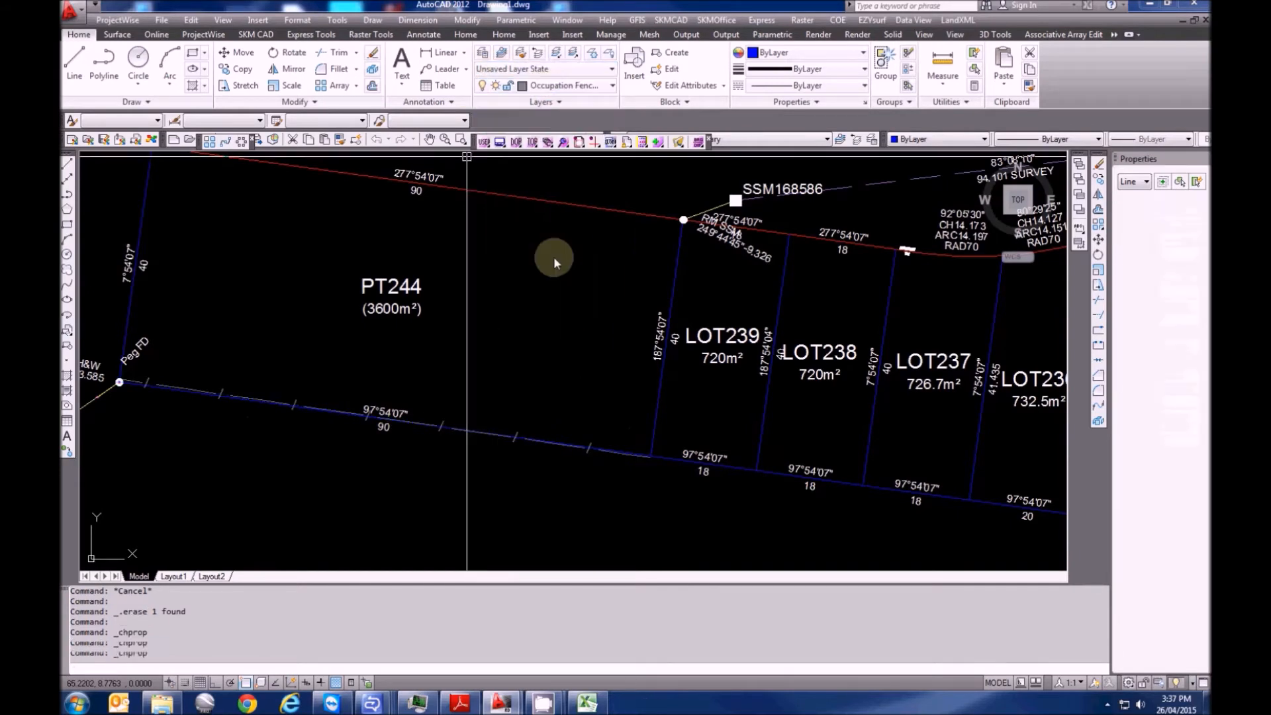
pyautogui.press('Escape')
pyautogui.press('Escape')
# Offset the west boundary line 0.1 to the inner side near the top-left peg
pyautogui.scroll(3, 256, 264)
pyautogui.moveTo(350, 358); pyautogui.dragTo(523, 401, button='middle')
pyautogui.scroll(2, 433, 330)
pyautogui.moveTo(447, 337)
pyautogui.mouseDown(button='middle')
pyautogui.moveTo(340, 304)
pyautogui.moveTo(298, 253)
pyautogui.moveTo(445, 341)
pyautogui.mouseUp(button='middle')
pyautogui.scroll(4, 395, 257)
pyautogui.press('Escape')
pyautogui.press('Escape')
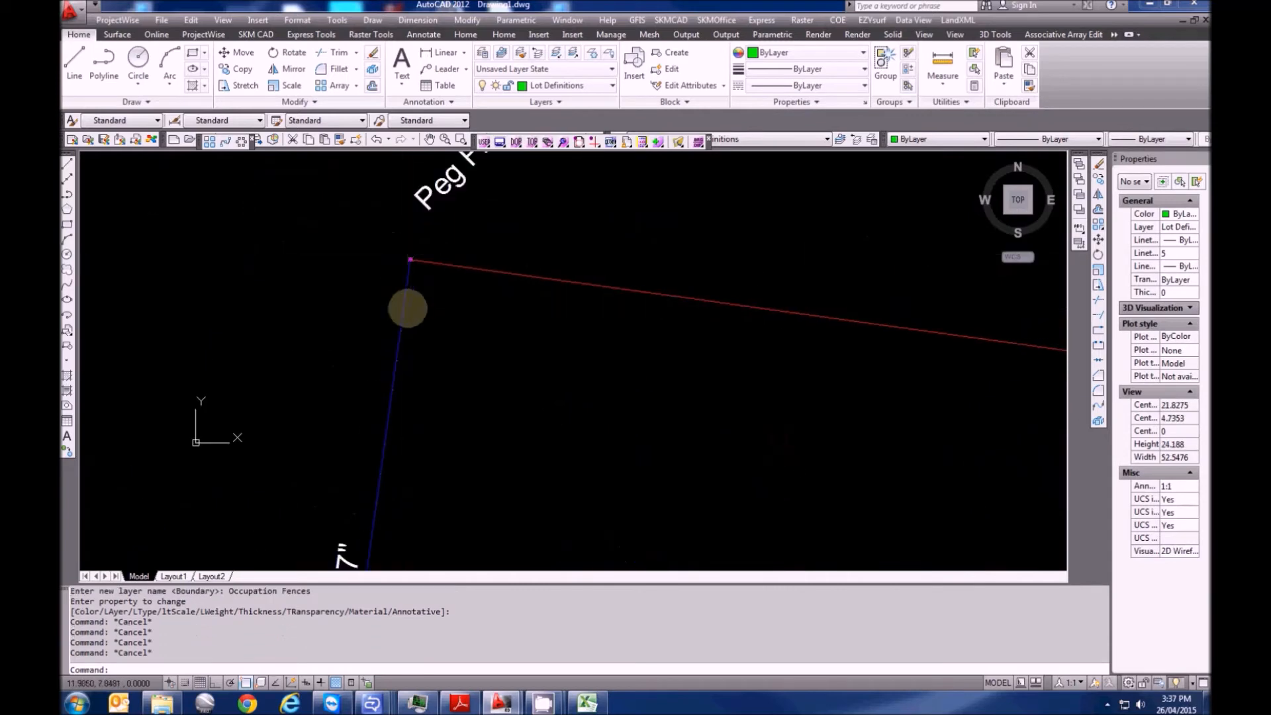
pyautogui.write('o')
pyautogui.press('Return')
pyautogui.write('0')
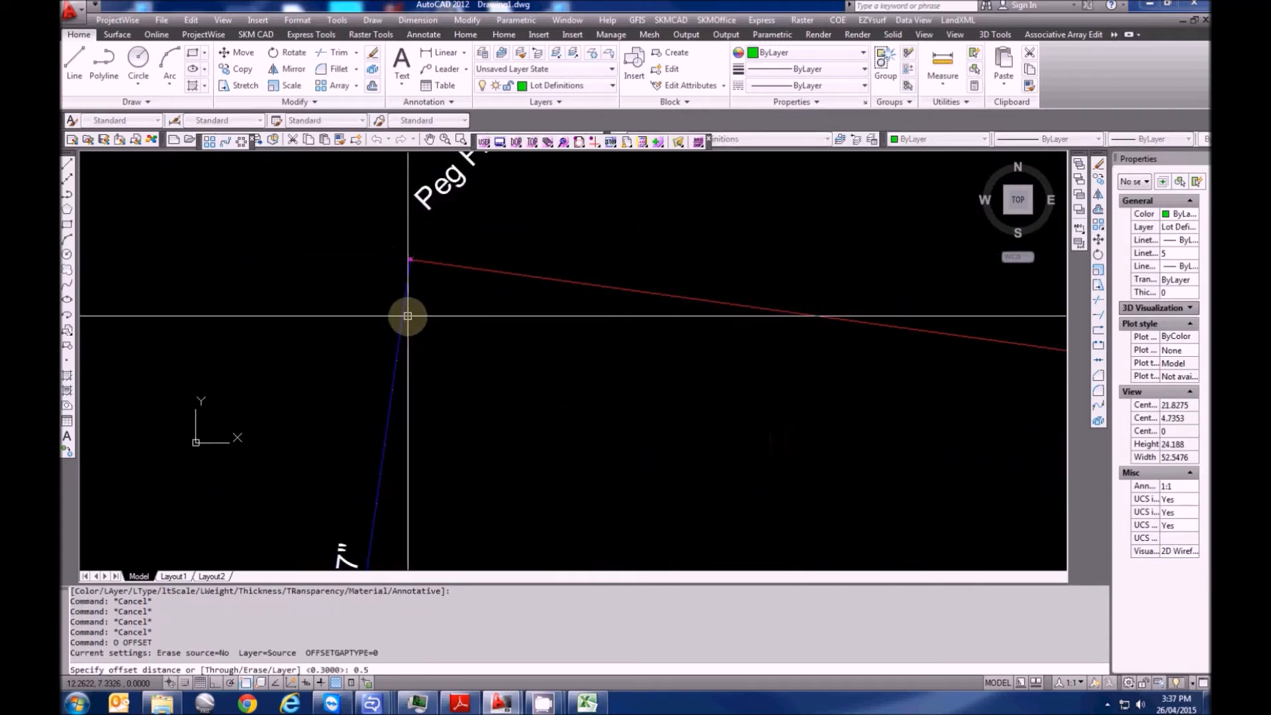
pyautogui.write('.1')
pyautogui.press('Return')
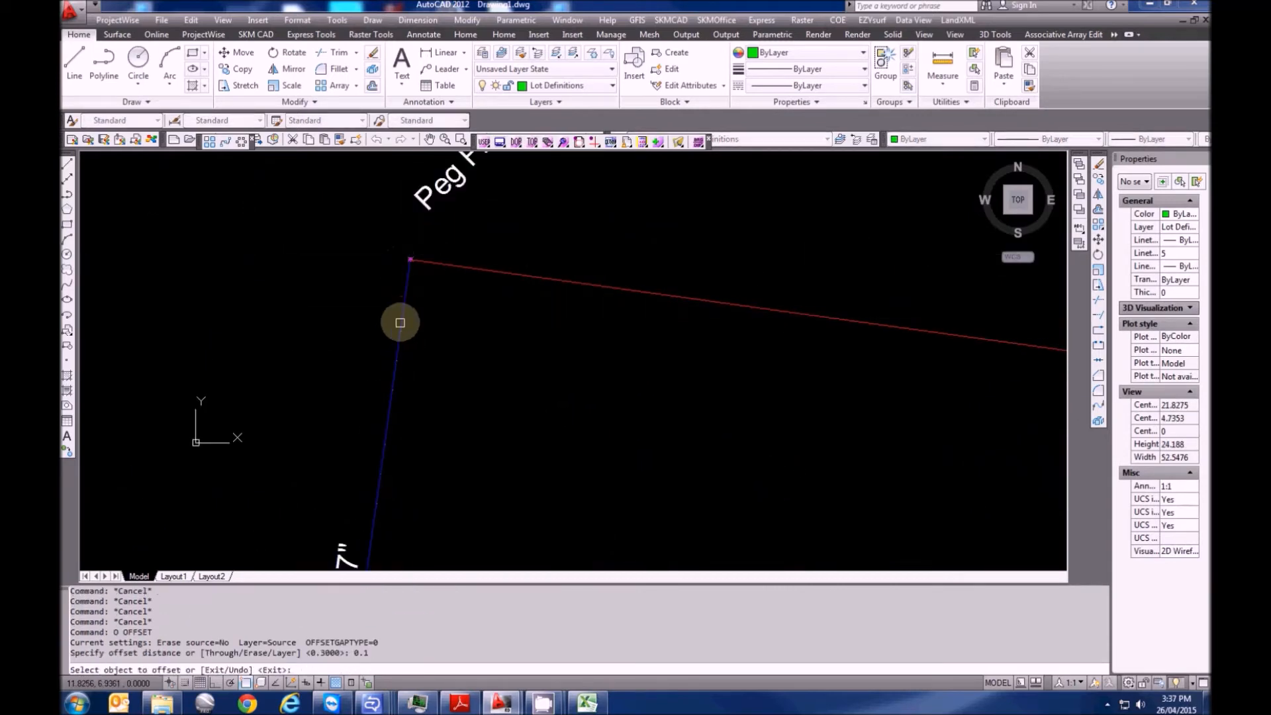
pyautogui.click(398, 321)
pyautogui.click(476, 340)
pyautogui.moveTo(443, 387); pyautogui.dragTo(411, 259, button='middle')
pyautogui.scroll(2, 412, 259)
pyautogui.scroll(-4, 411, 257)
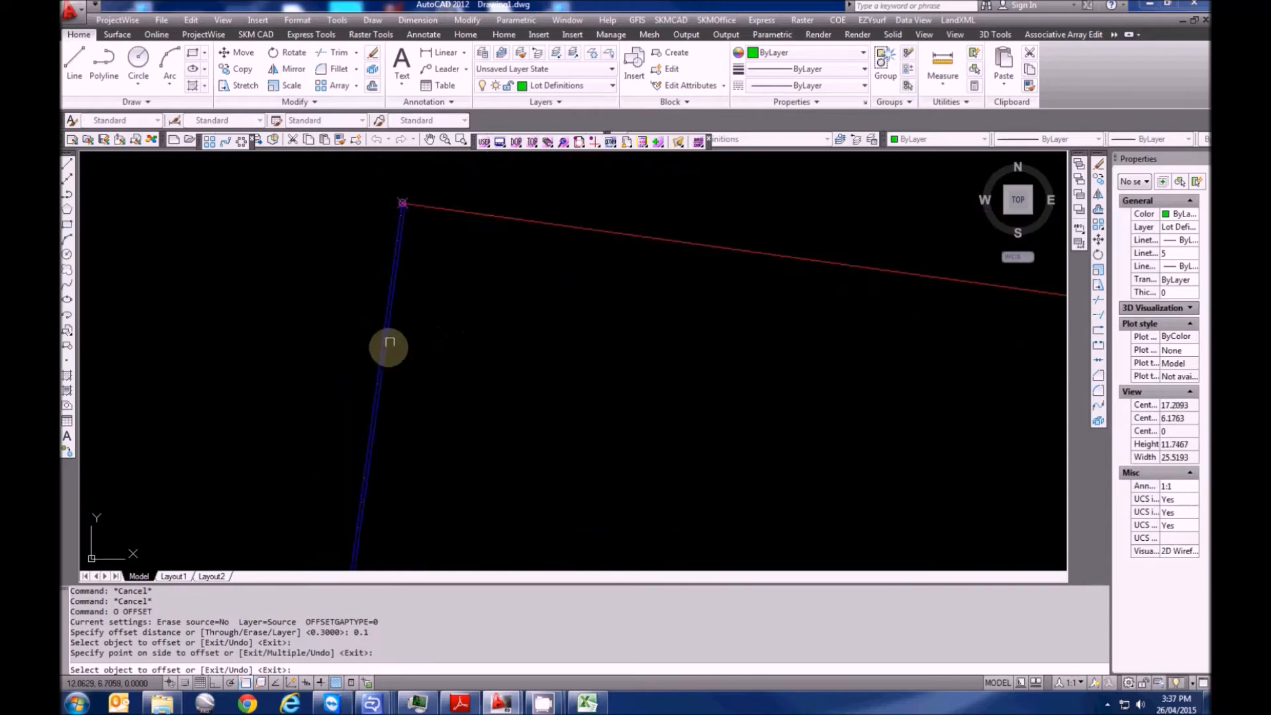
pyautogui.press('Escape')
pyautogui.press('Escape')
# Draw a temporary cutting line across the end of the offset line
pyautogui.write('l')
pyautogui.press('Return')
pyautogui.click(299, 404)
pyautogui.click(487, 449)
pyautogui.press('Escape')
# Trim the offset line at the temporary line, then erase the cutting line
pyautogui.write('tr')
pyautogui.press('Return')
pyautogui.click(400, 429)
pyautogui.scroll(5, 384, 423)
pyautogui.press('Return')
pyautogui.click(368, 438)
pyautogui.press('Escape')
pyautogui.click(403, 432)
pyautogui.click(392, 414)
pyautogui.press('Delete')
pyautogui.scroll(-4, 392, 414)
pyautogui.moveTo(456, 286); pyautogui.dragTo(426, 403, button='middle')
pyautogui.scroll(7, 381, 283)
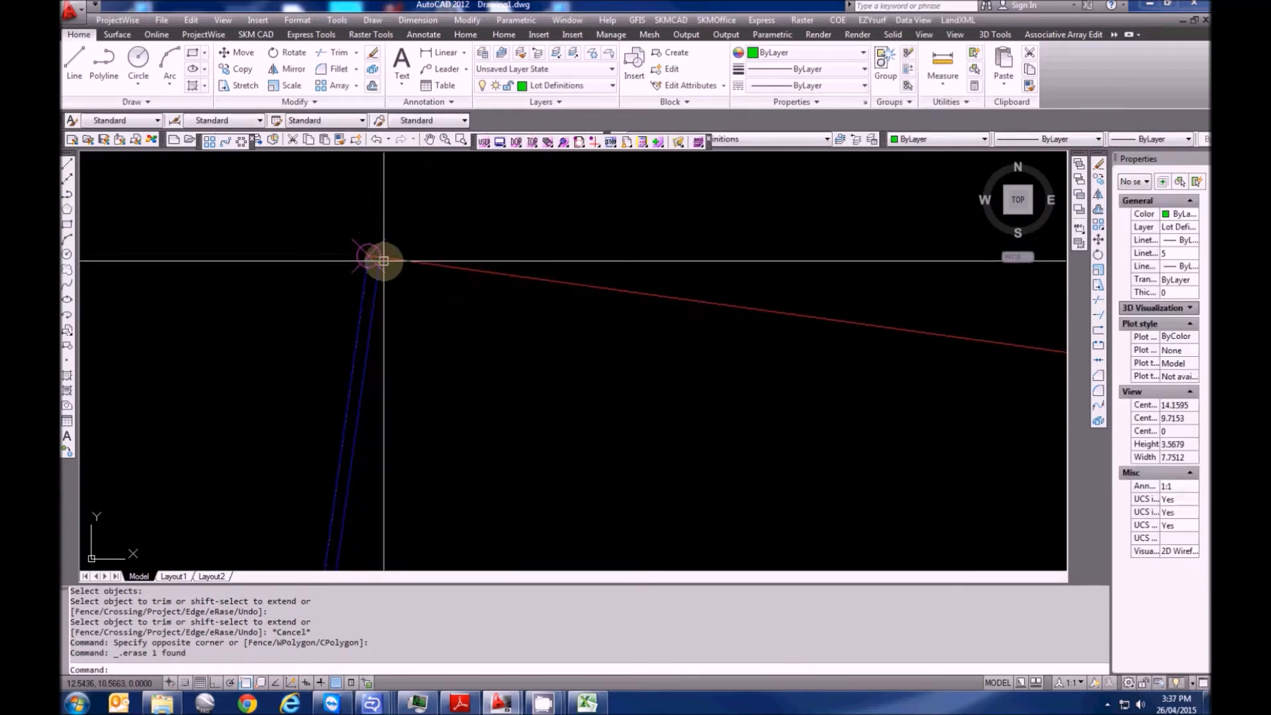
pyautogui.moveTo(383, 261); pyautogui.dragTo(393, 295, button='middle')
# Move the inner offset line onto the Occupation Walls layer
pyautogui.press('Escape')
pyautogui.click(389, 339)
pyautogui.click(573, 85)
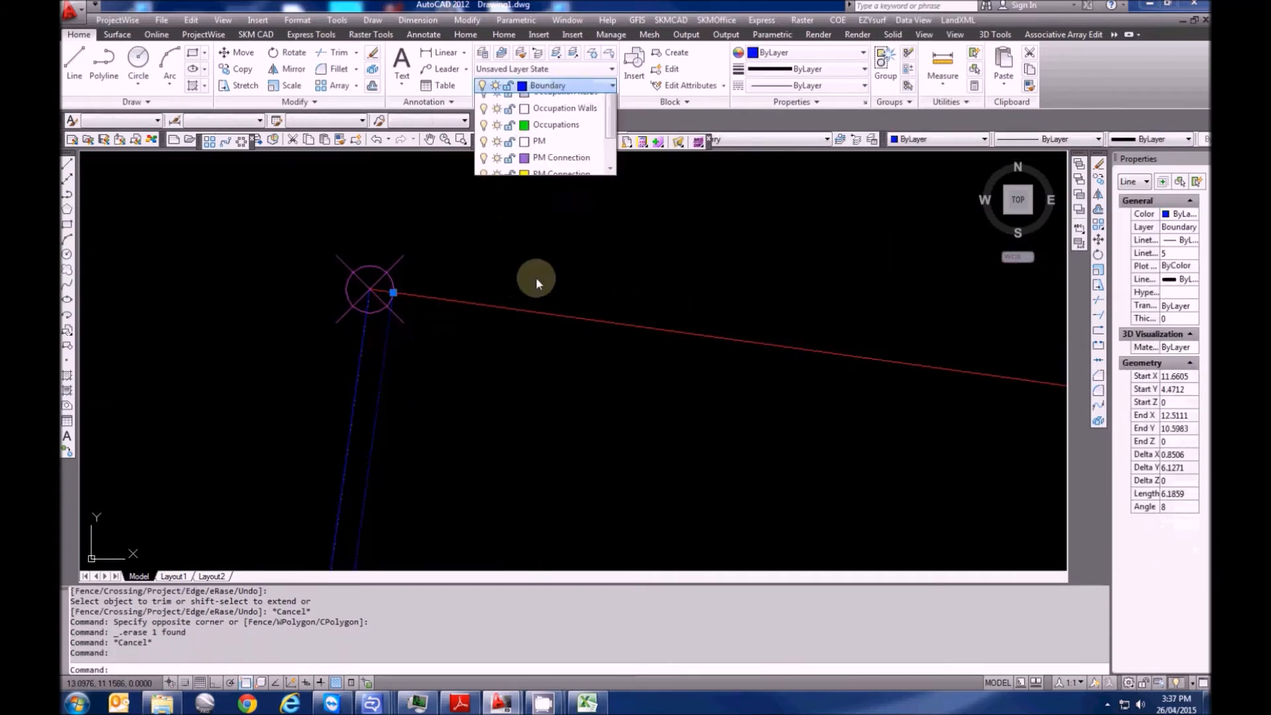
pyautogui.click(553, 267)
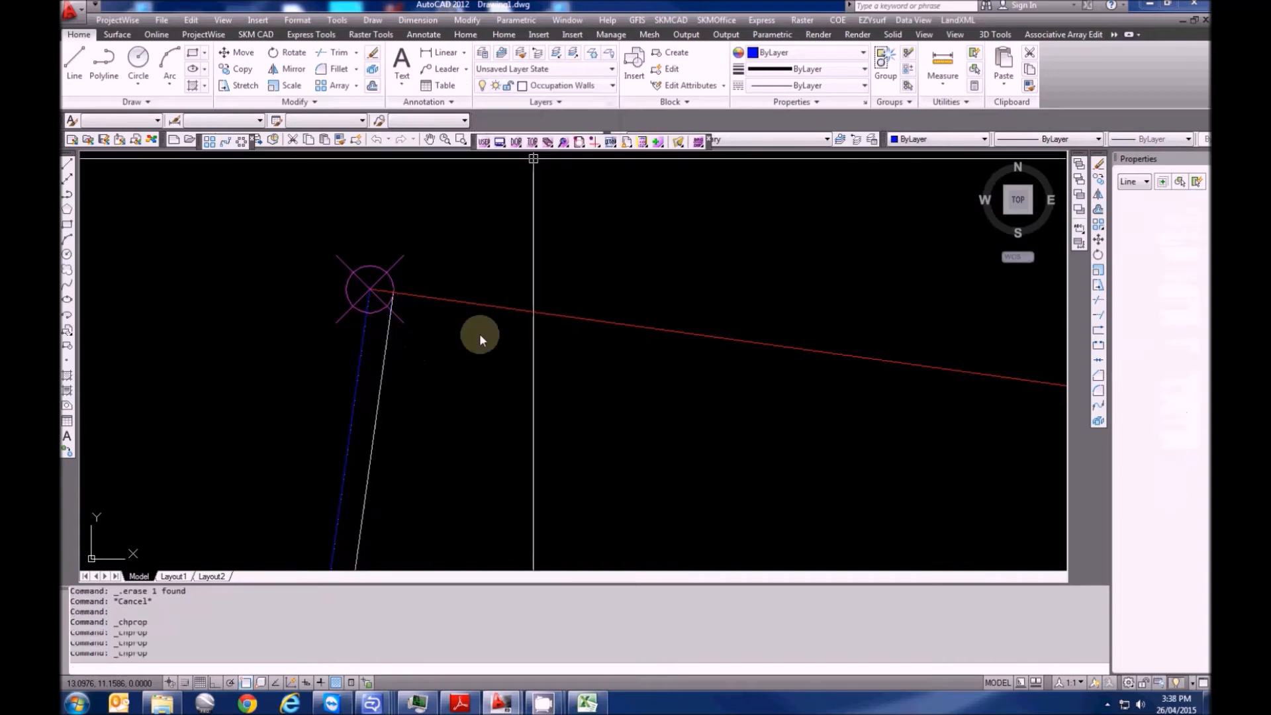
pyautogui.moveTo(434, 236); pyautogui.dragTo(430, 327, button='middle')
pyautogui.scroll(2, 430, 328)
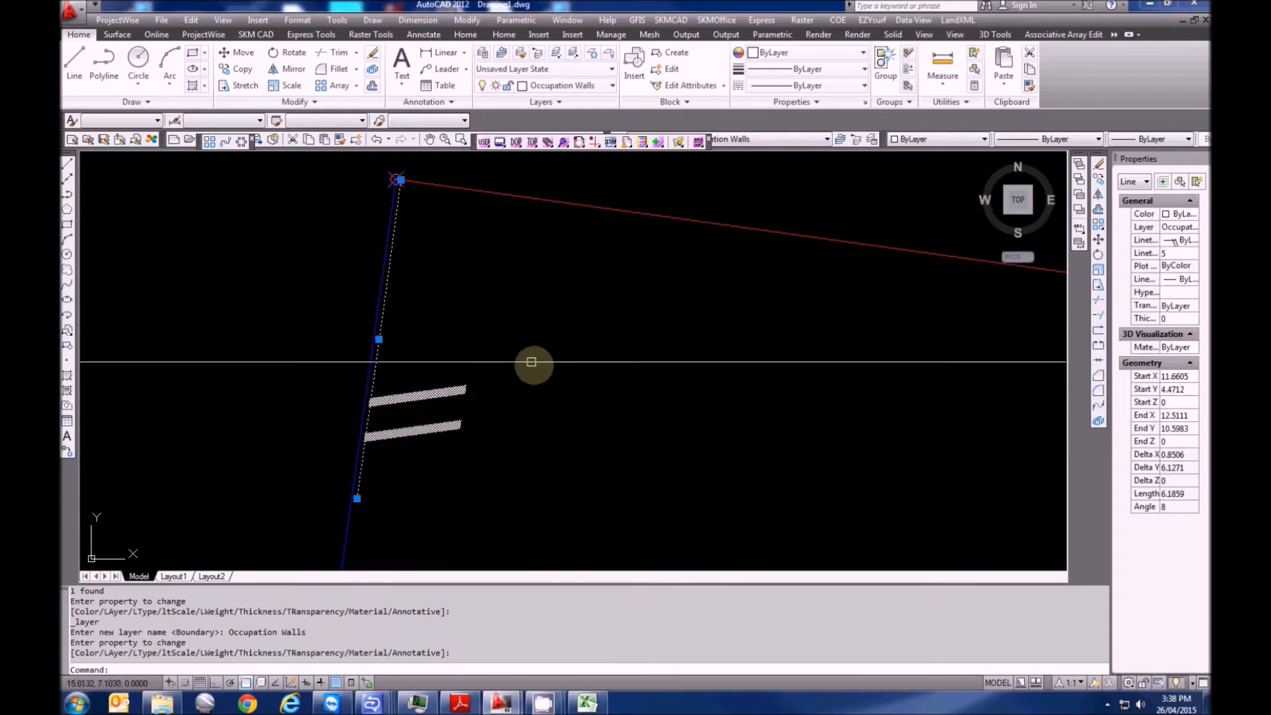
pyautogui.scroll(-3, 527, 362)
pyautogui.scroll(3, 499, 338)
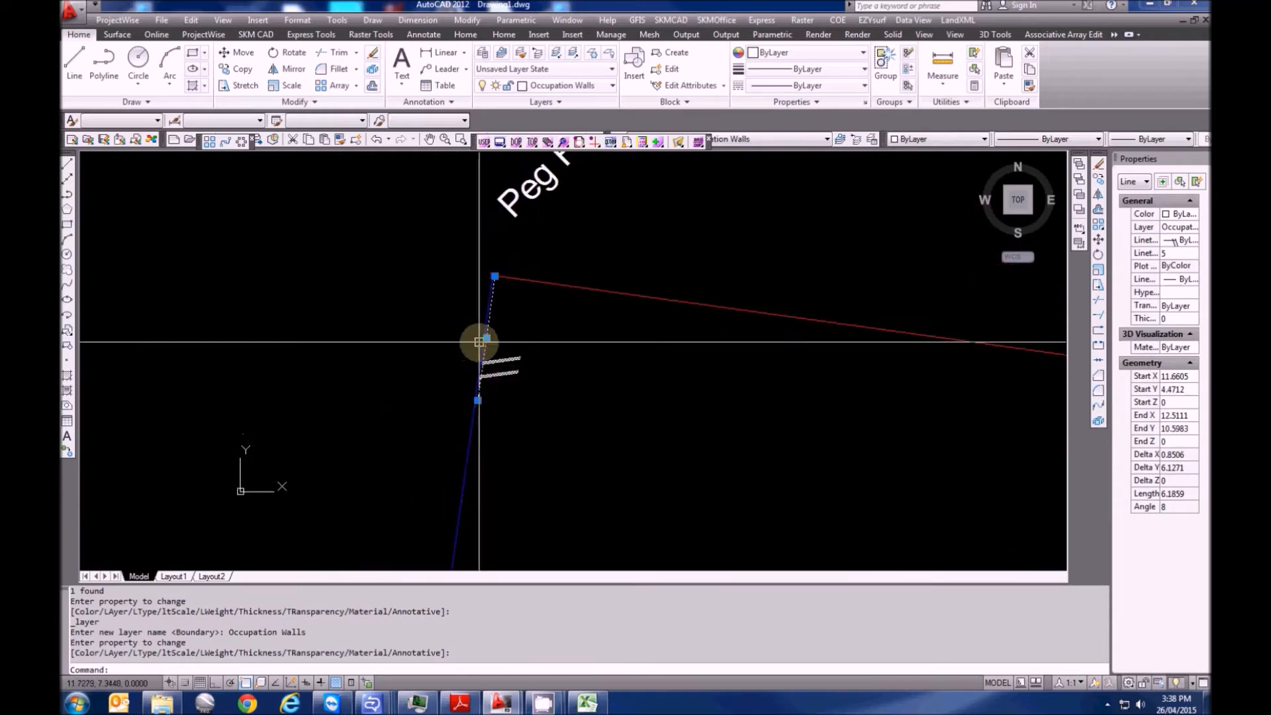
# Reverse the wall line so its wall symbols face left
pyautogui.press('Escape')
pyautogui.press('Escape')
pyautogui.write('REVERSE')
pyautogui.press('Return')
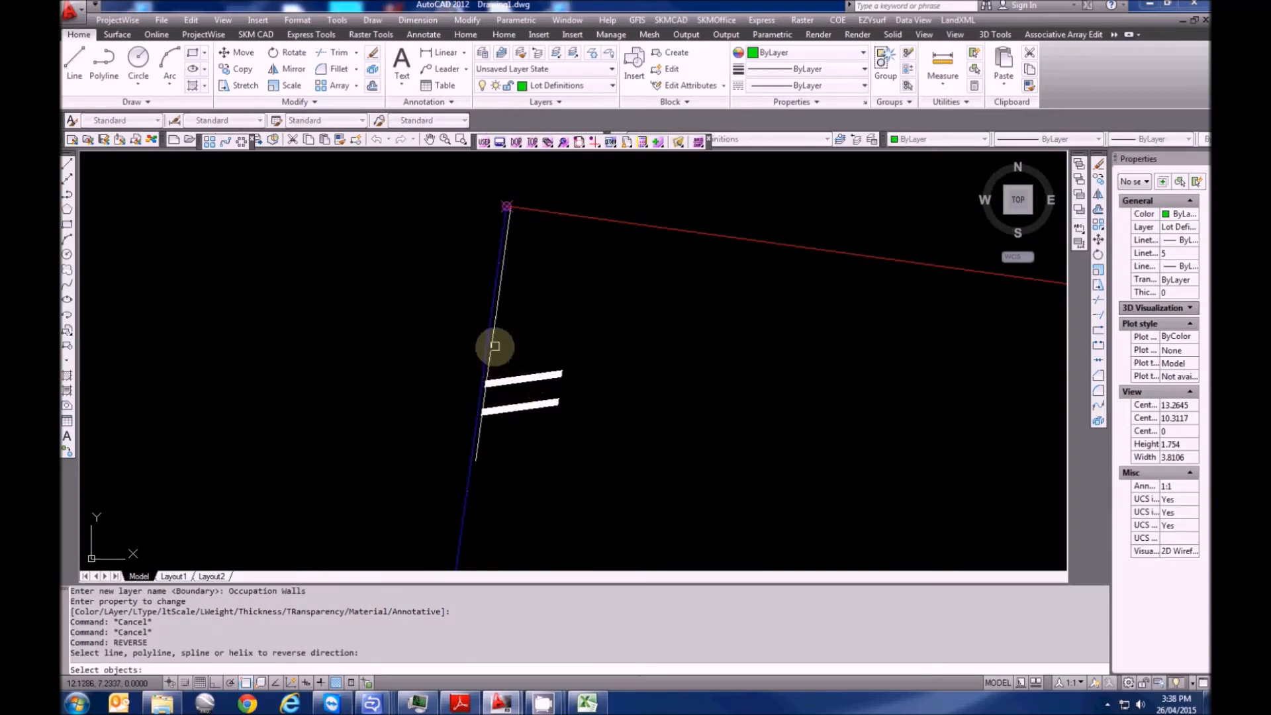
pyautogui.scroll(3, 495, 345)
pyautogui.click(489, 349)
pyautogui.press('Return')
# Pan to the lower Peg FD corner, showing the peg circle and its label
pyautogui.scroll(-4, 527, 379)
pyautogui.moveTo(525, 295); pyautogui.dragTo(399, 325, button='middle')
pyautogui.scroll(3, 407, 304)
pyautogui.scroll(-2, 409, 294)
pyautogui.moveTo(395, 409); pyautogui.dragTo(418, 299, button='middle')
pyautogui.scroll(-6, 419, 298)
pyautogui.moveTo(427, 442); pyautogui.dragTo(407, 192, button='middle')
pyautogui.scroll(7, 353, 425)
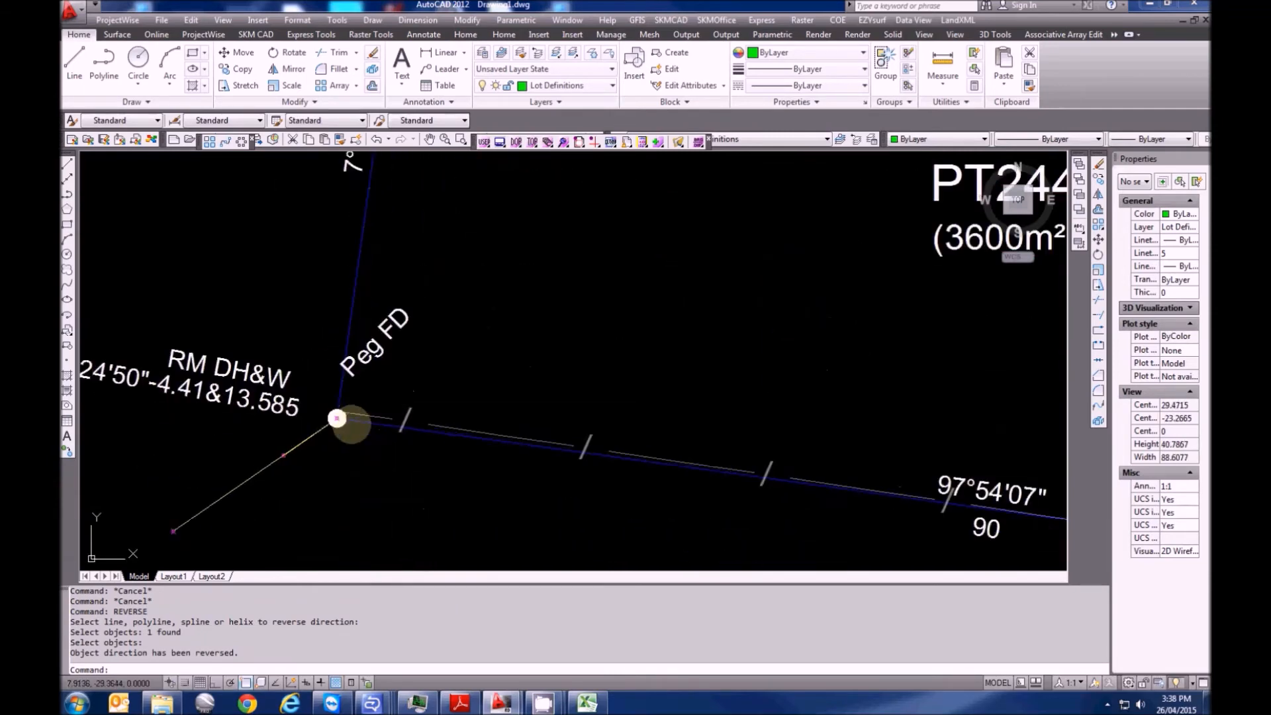
pyautogui.moveTo(344, 422); pyautogui.dragTo(421, 435, button='middle')
pyautogui.scroll(-4, 497, 457)
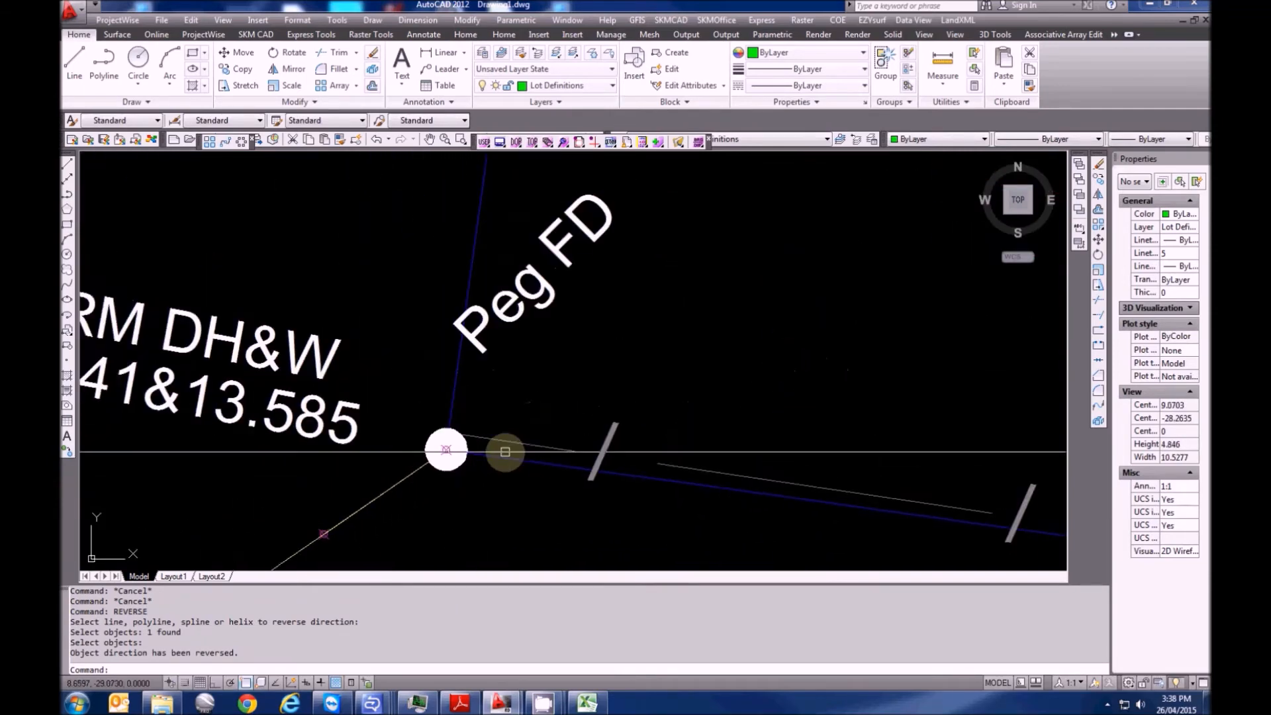
pyautogui.moveTo(505, 448); pyautogui.dragTo(377, 446, button='middle')
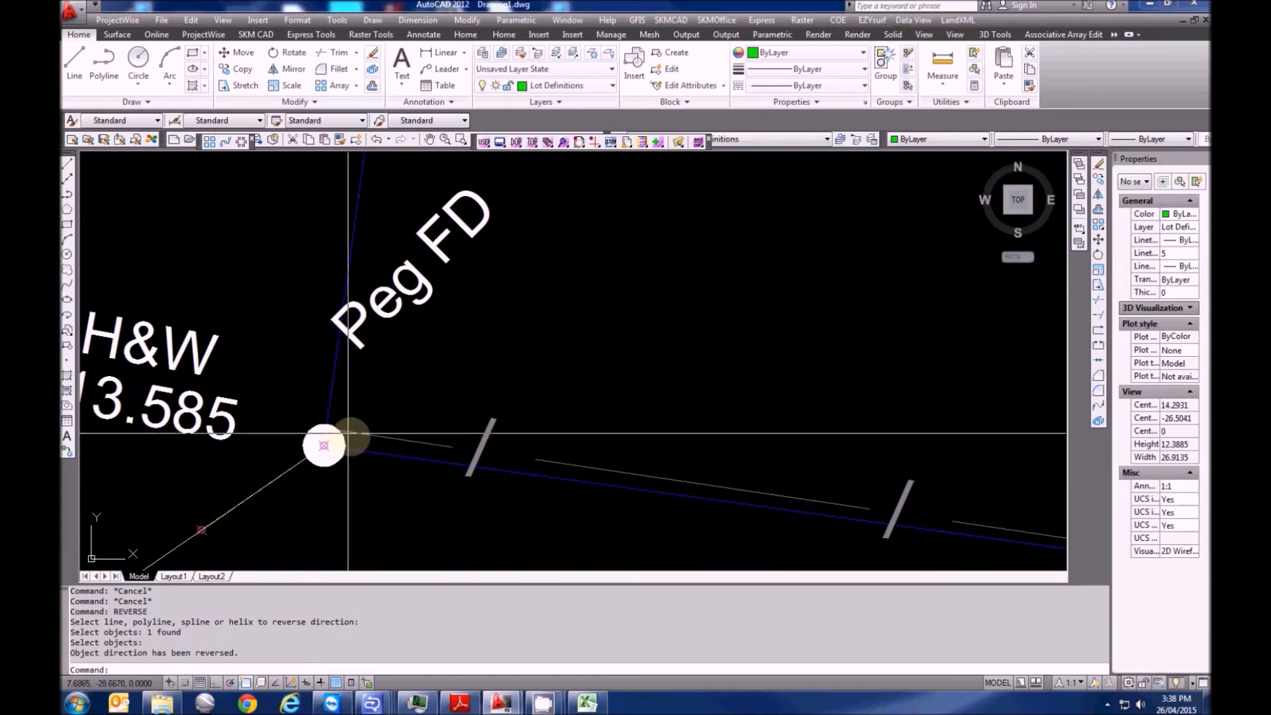
pyautogui.click(954, 21)
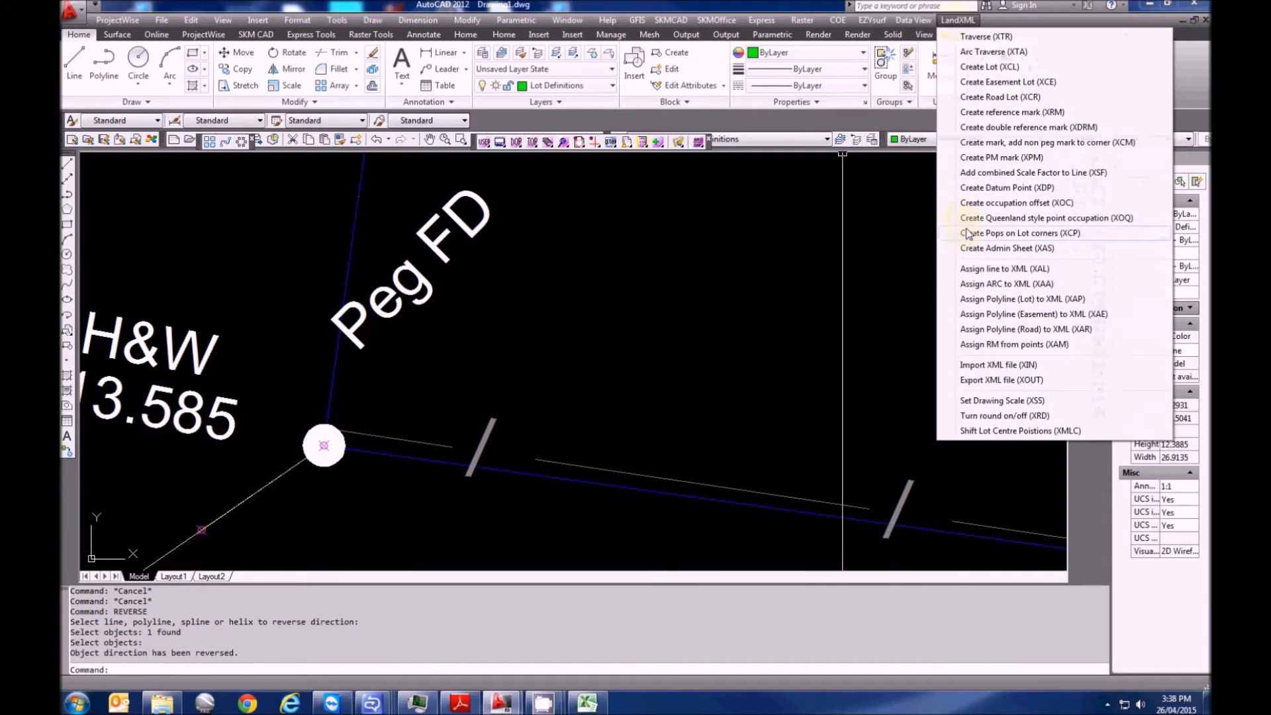
# Add an occupation offset recording the fence line as clear of the lot boundary
pyautogui.click(975, 203)
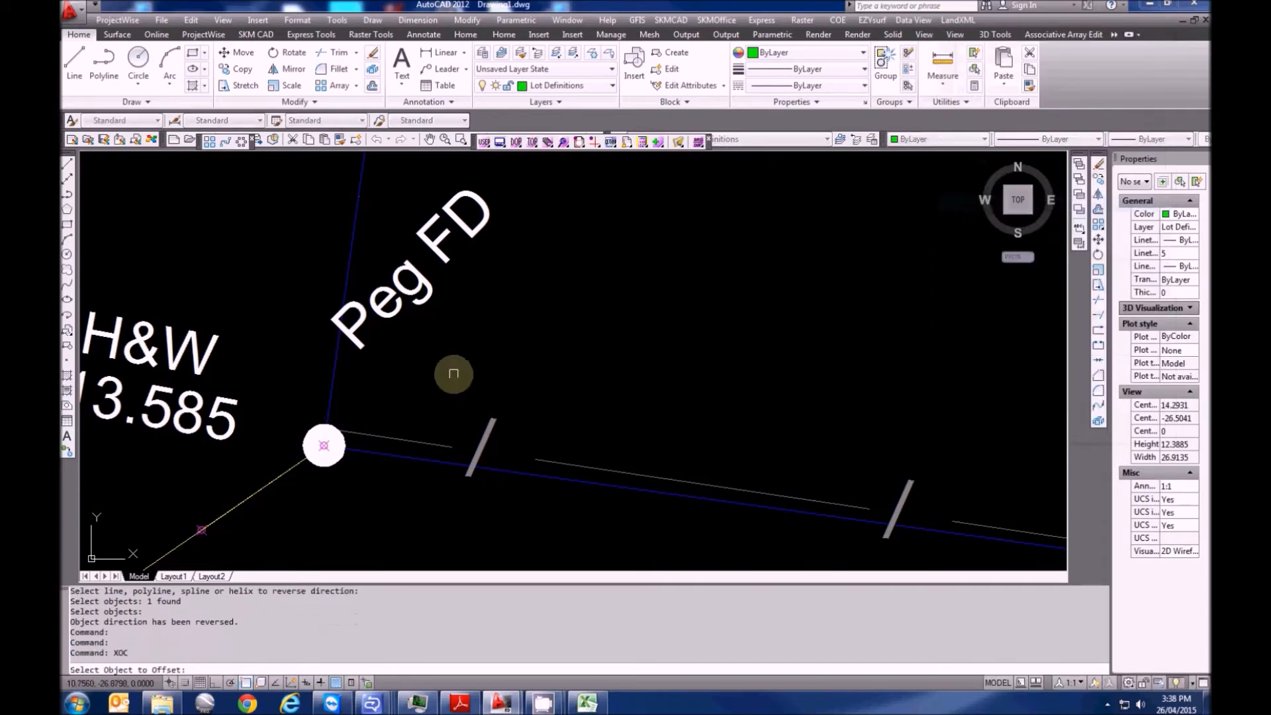
pyautogui.scroll(3, 271, 442)
pyautogui.click(427, 421)
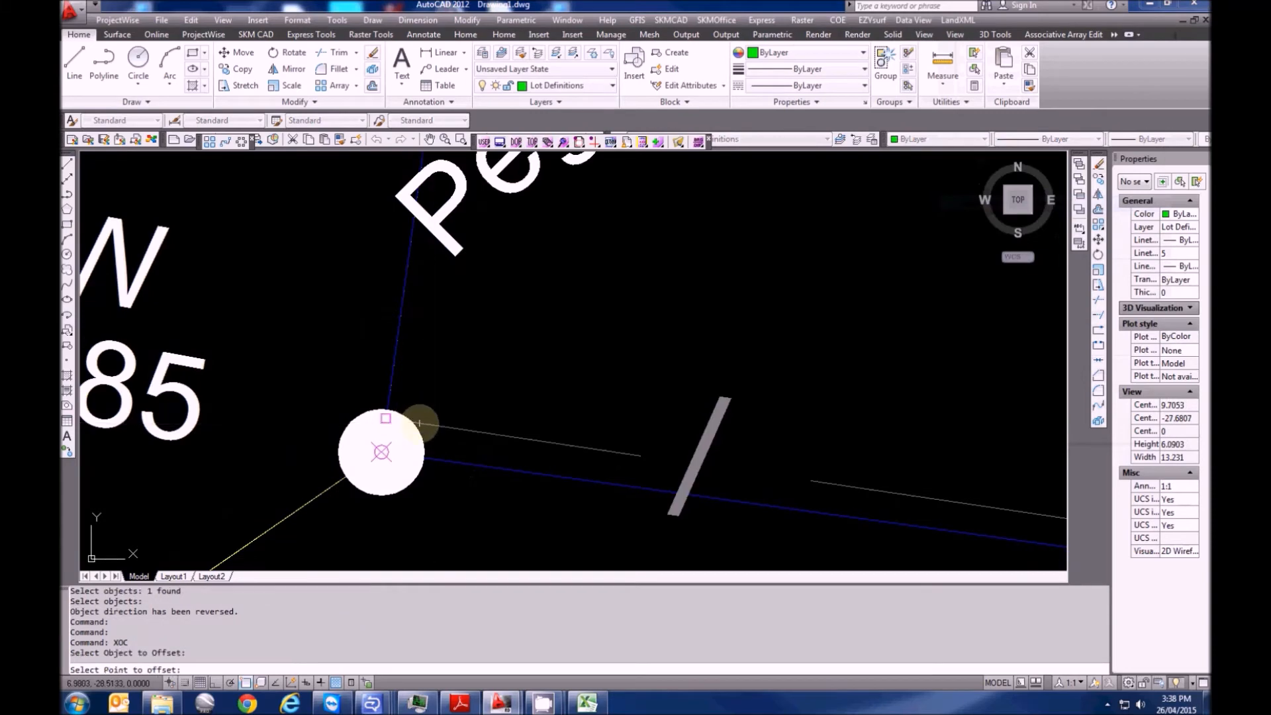
pyautogui.click(391, 419)
pyautogui.click(452, 464)
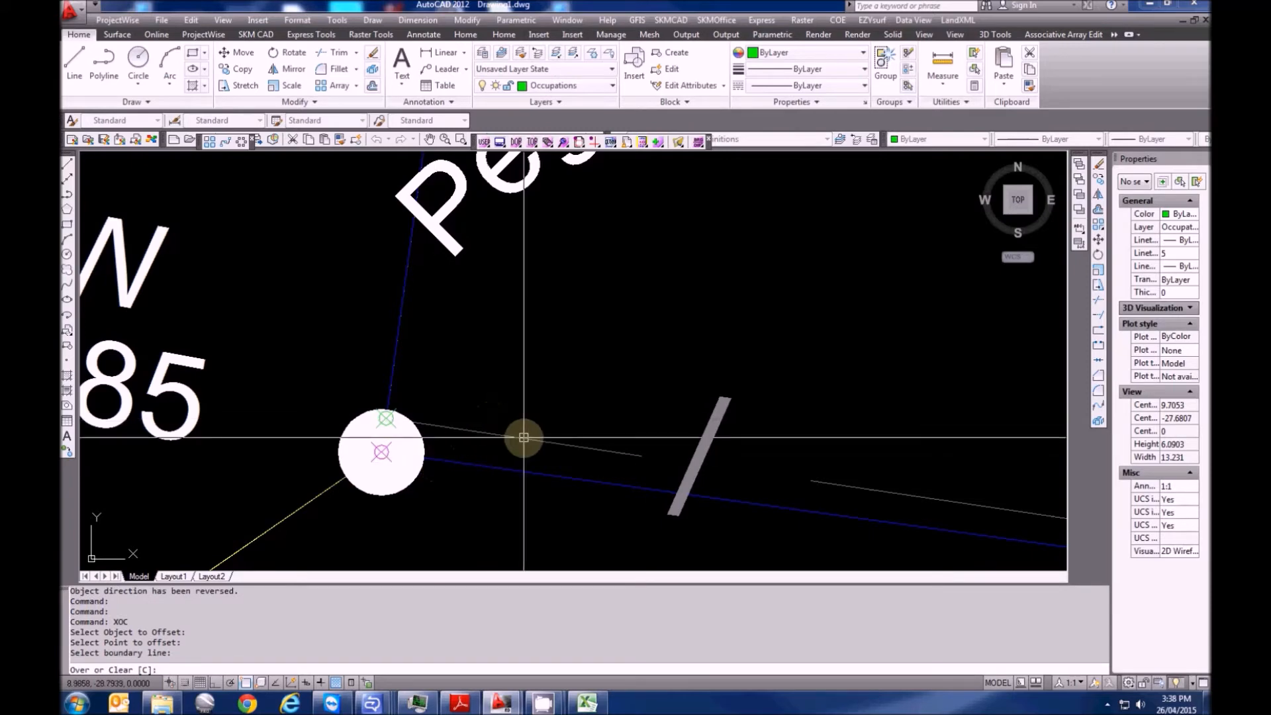
pyautogui.write('C')
pyautogui.press('Return')
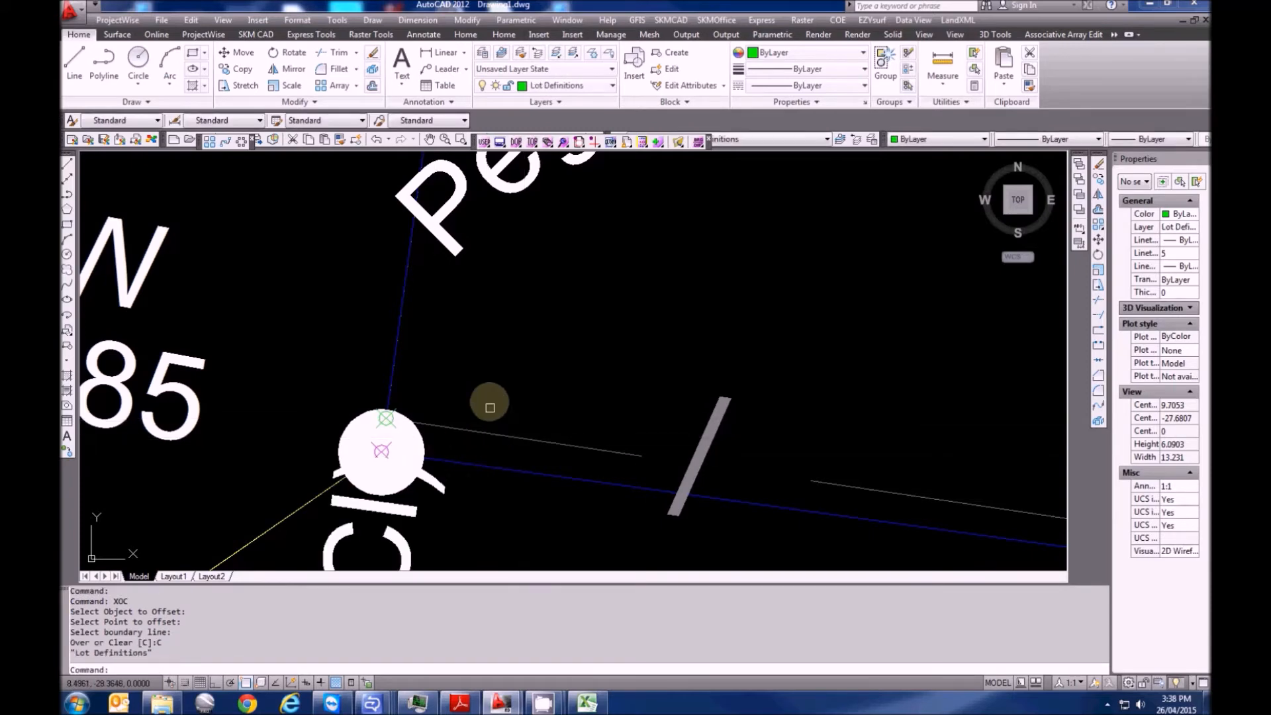
# At the next corner, add a second occupation offset recording the fence as over the boundary
pyautogui.scroll(-4, 397, 411)
pyautogui.scroll(-5, 245, 440)
pyautogui.moveTo(927, 518); pyautogui.dragTo(156, 430, button='middle')
pyautogui.scroll(5, 333, 432)
pyautogui.scroll(5, 562, 407)
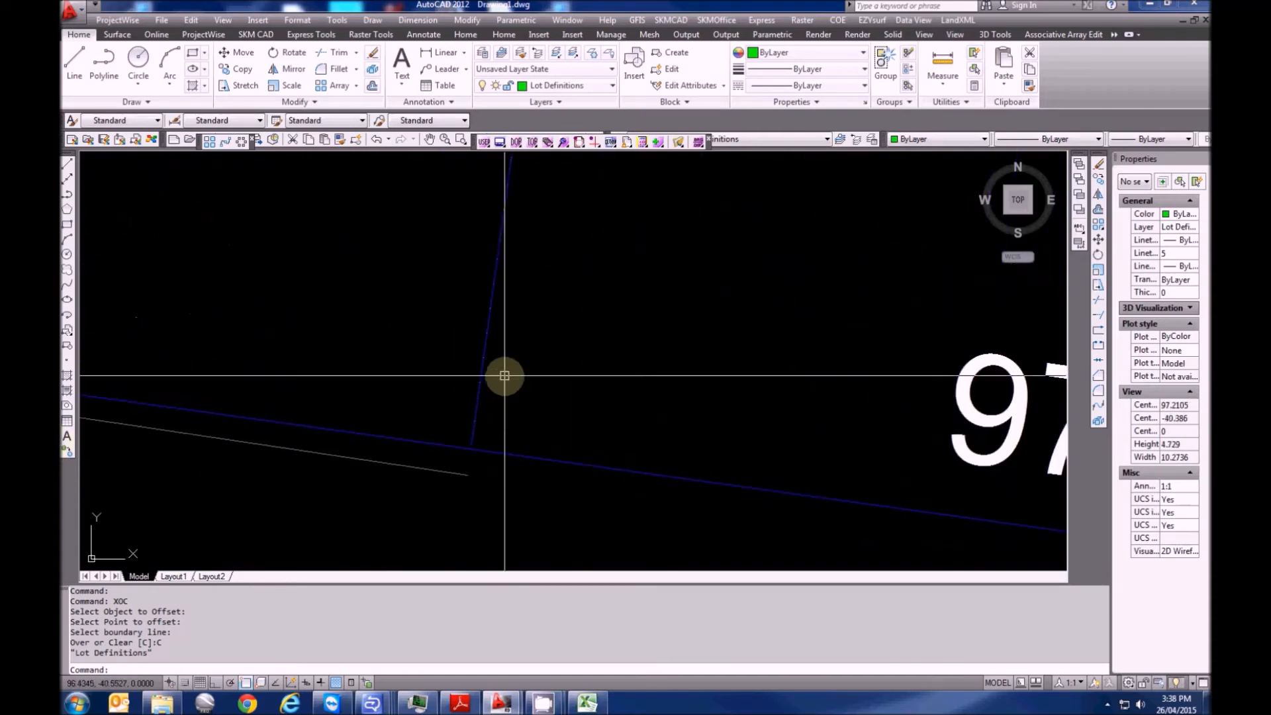
pyautogui.press('Return')
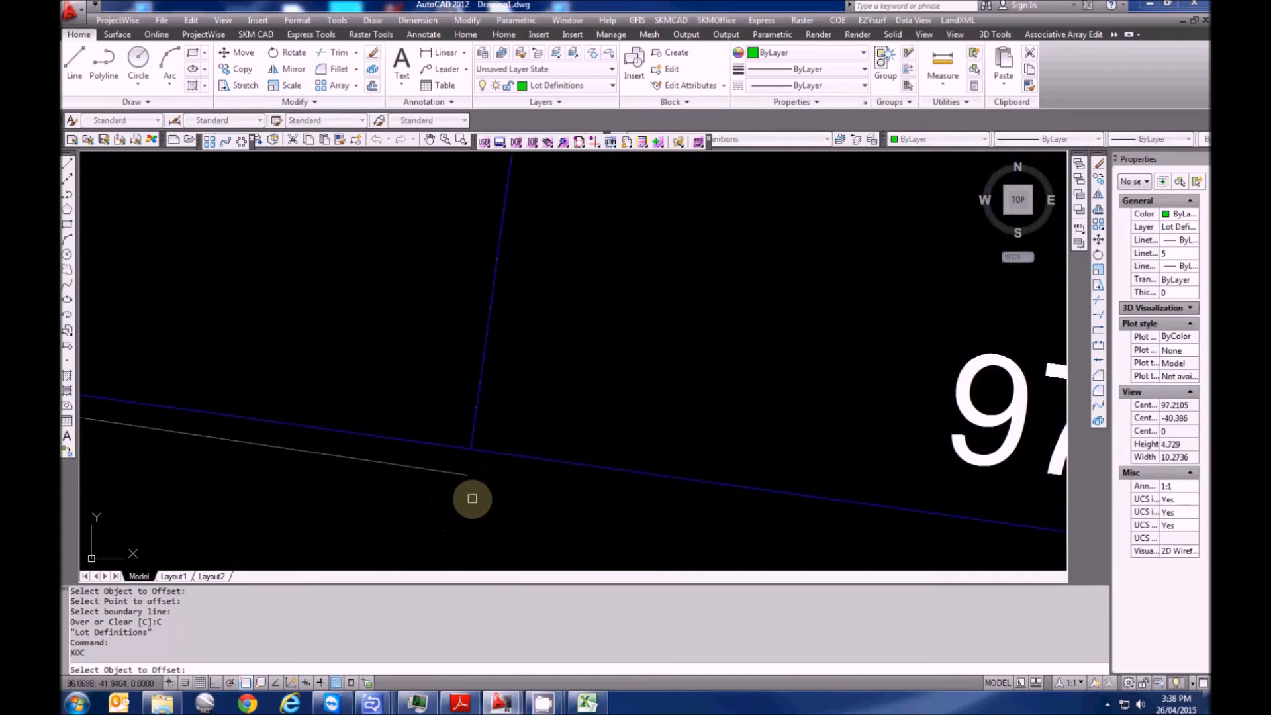
pyautogui.click(468, 476)
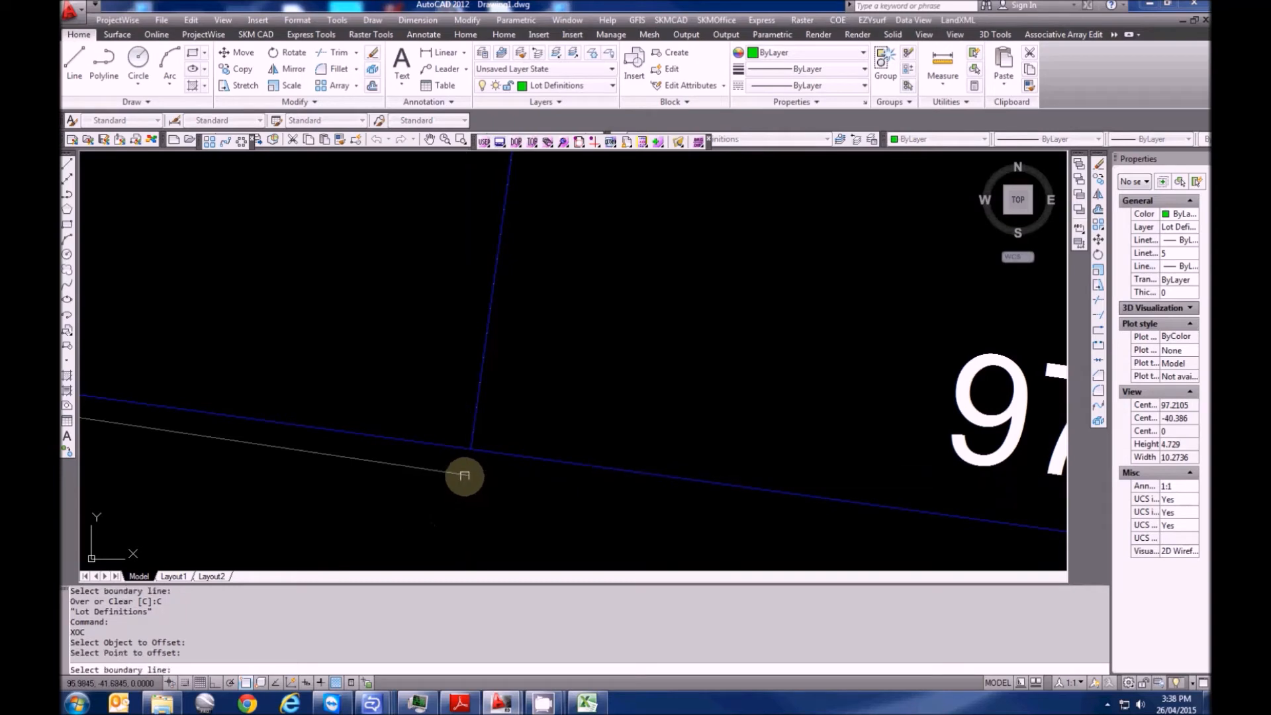
pyautogui.click(456, 445)
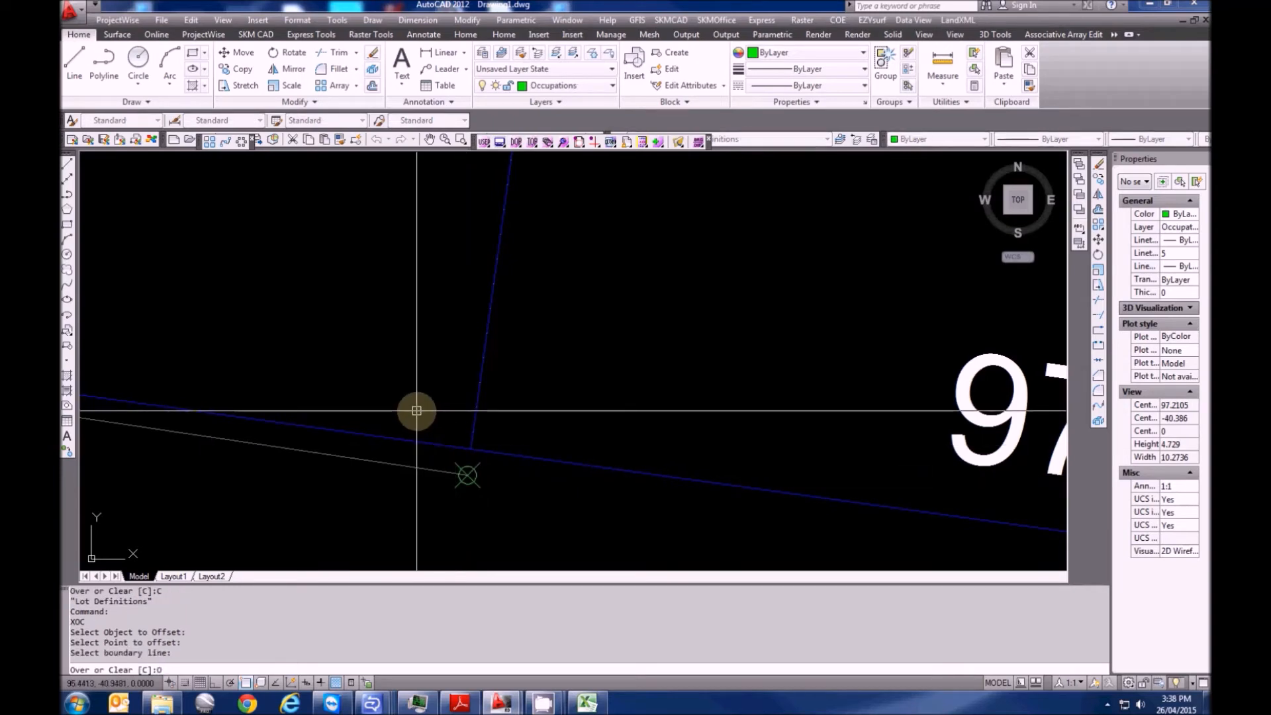
pyautogui.write('0')
pyautogui.press('Return')
# At the Peg FD lot corner, add an occupation offset marking the wall as over the boundary (0.1 Ov)
pyautogui.scroll(-3, 419, 411)
pyautogui.scroll(-7, 423, 401)
pyautogui.moveTo(287, 278); pyautogui.dragTo(573, 476, button='middle')
pyautogui.scroll(4, 238, 336)
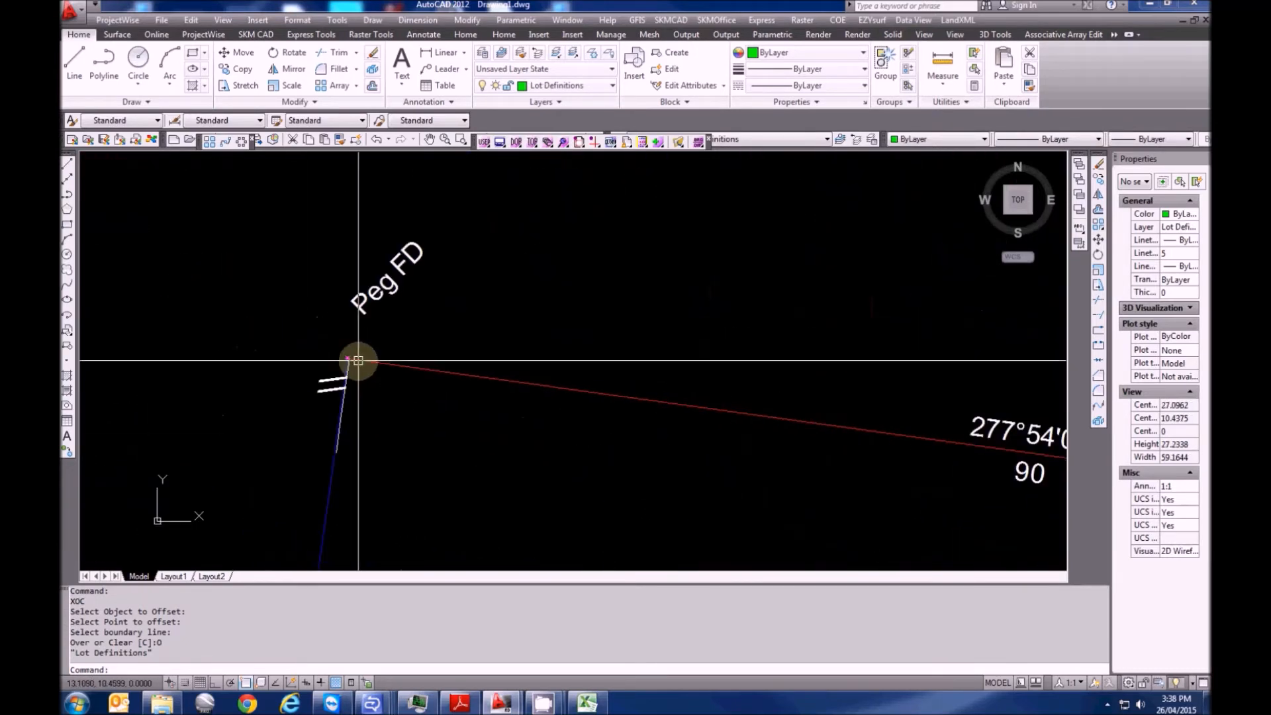
pyautogui.scroll(8, 345, 361)
pyautogui.scroll(-9, 269, 322)
pyautogui.moveTo(285, 506); pyautogui.dragTo(288, 218, button='middle')
pyautogui.moveTo(252, 540); pyautogui.dragTo(267, 411, button='middle')
pyautogui.moveTo(278, 270); pyautogui.dragTo(267, 539, button='middle')
pyautogui.moveTo(309, 377); pyautogui.dragTo(305, 520, button='middle')
pyautogui.scroll(6, 252, 299)
pyautogui.scroll(5, 320, 331)
pyautogui.moveTo(410, 411); pyautogui.dragTo(415, 422, button='middle')
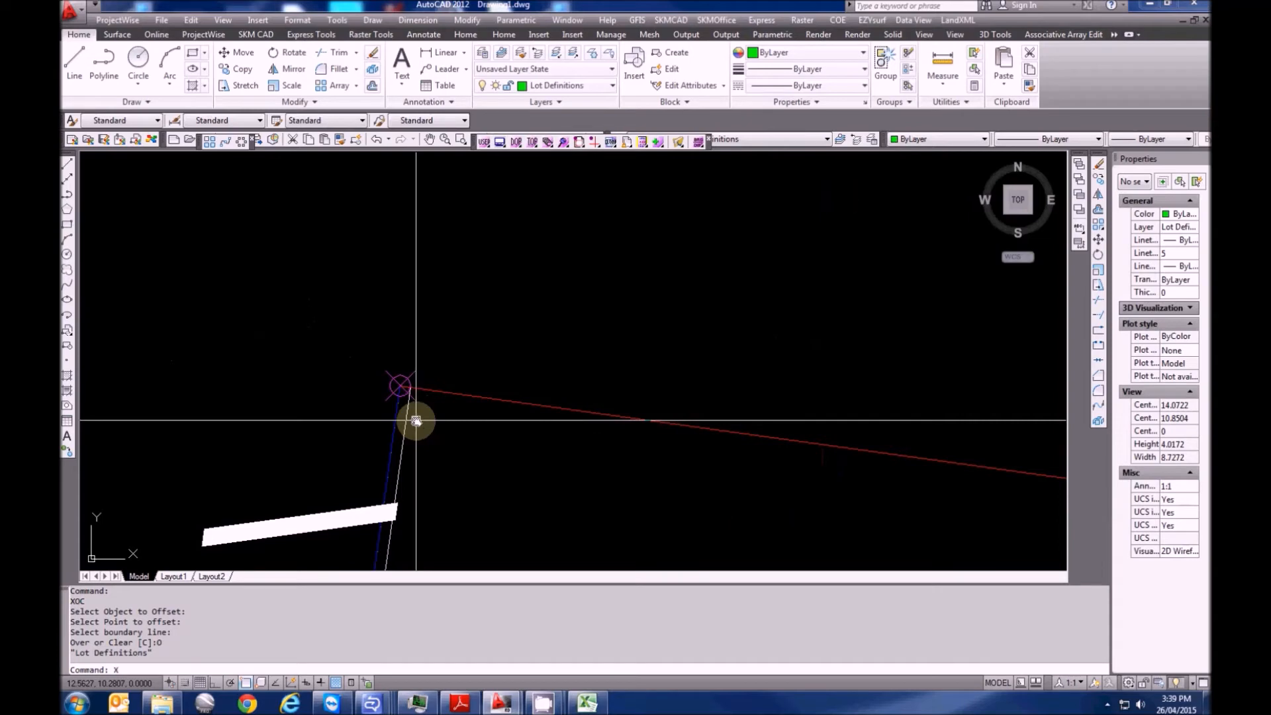
pyautogui.write('C')
pyautogui.press('Return')
pyautogui.click(409, 426)
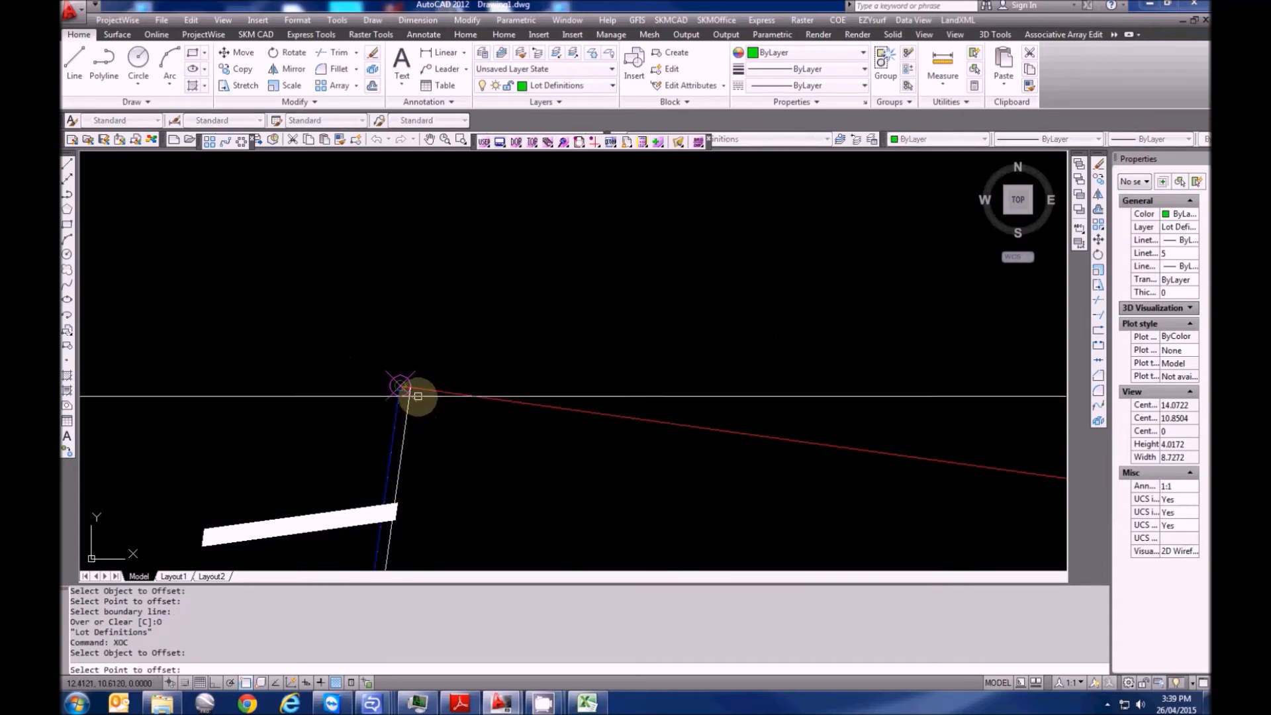
pyautogui.click(410, 387)
pyautogui.scroll(3, 401, 389)
pyautogui.click(388, 454)
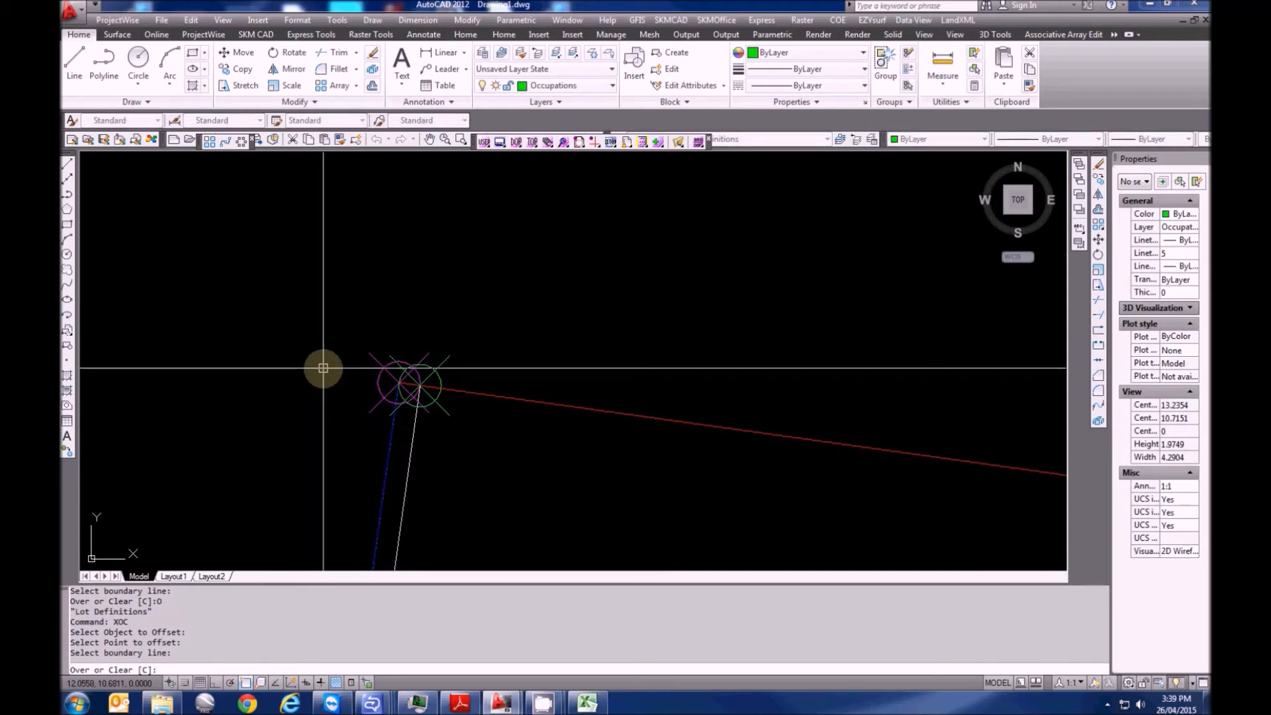
pyautogui.write('O')
pyautogui.press('Return')
# Recentre on the corner circle, cancel the command and bring up the LandXML survey commands
pyautogui.scroll(-5, 397, 377)
pyautogui.moveTo(474, 284); pyautogui.dragTo(406, 346, button='middle')
pyautogui.scroll(4, 410, 393)
pyautogui.scroll(5, 403, 374)
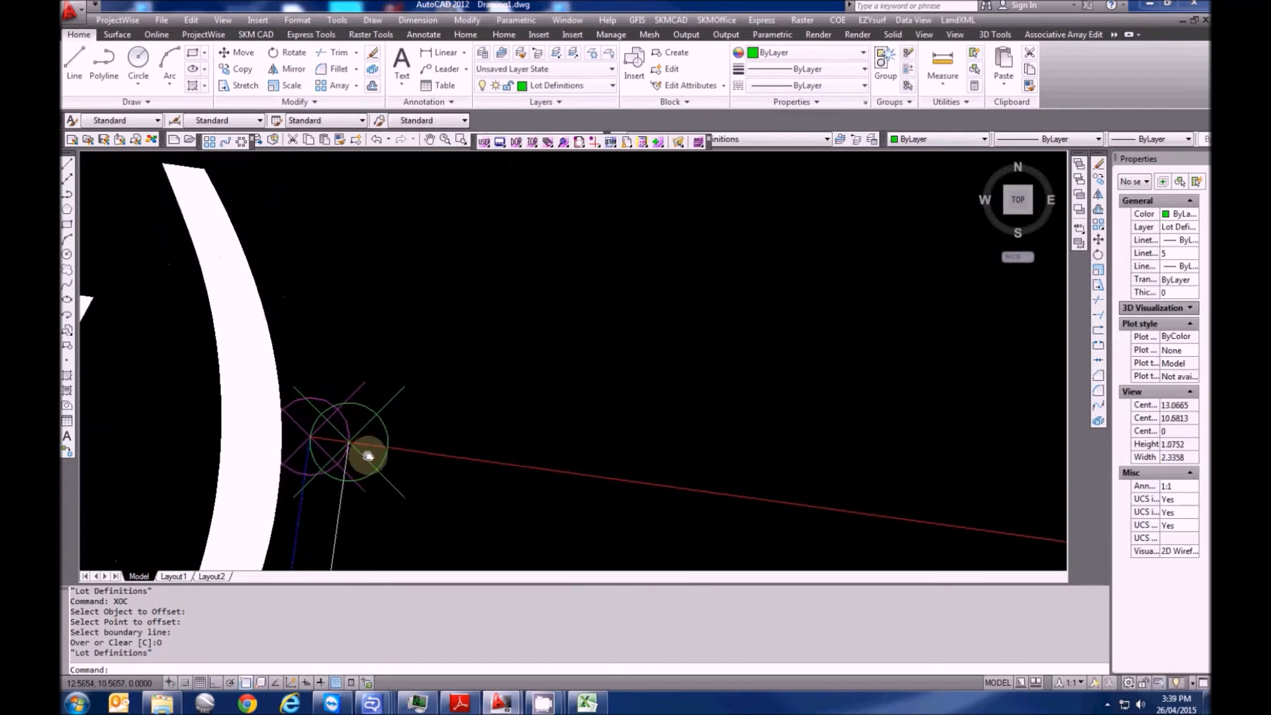
pyautogui.scroll(-2, 342, 440)
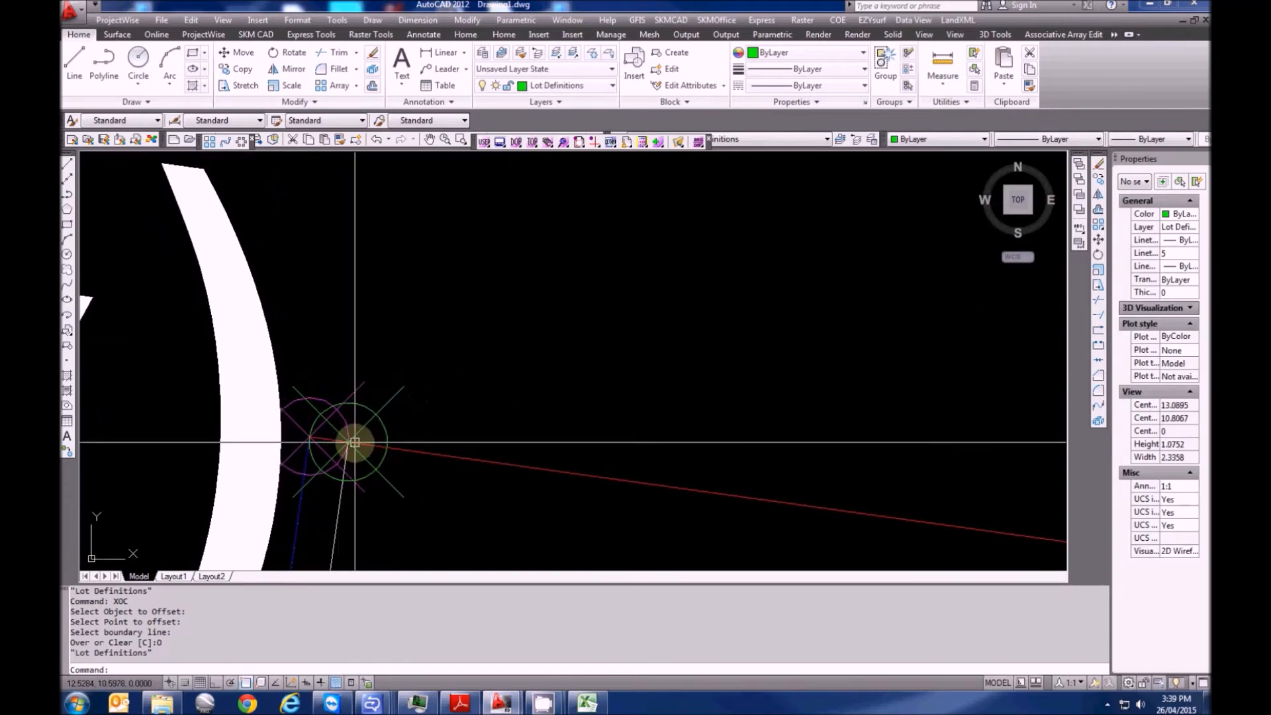
pyautogui.moveTo(357, 441)
pyautogui.mouseDown(button='middle')
pyautogui.moveTo(462, 481)
pyautogui.moveTo(397, 486)
pyautogui.mouseUp(button='middle')
pyautogui.scroll(3, 409, 448)
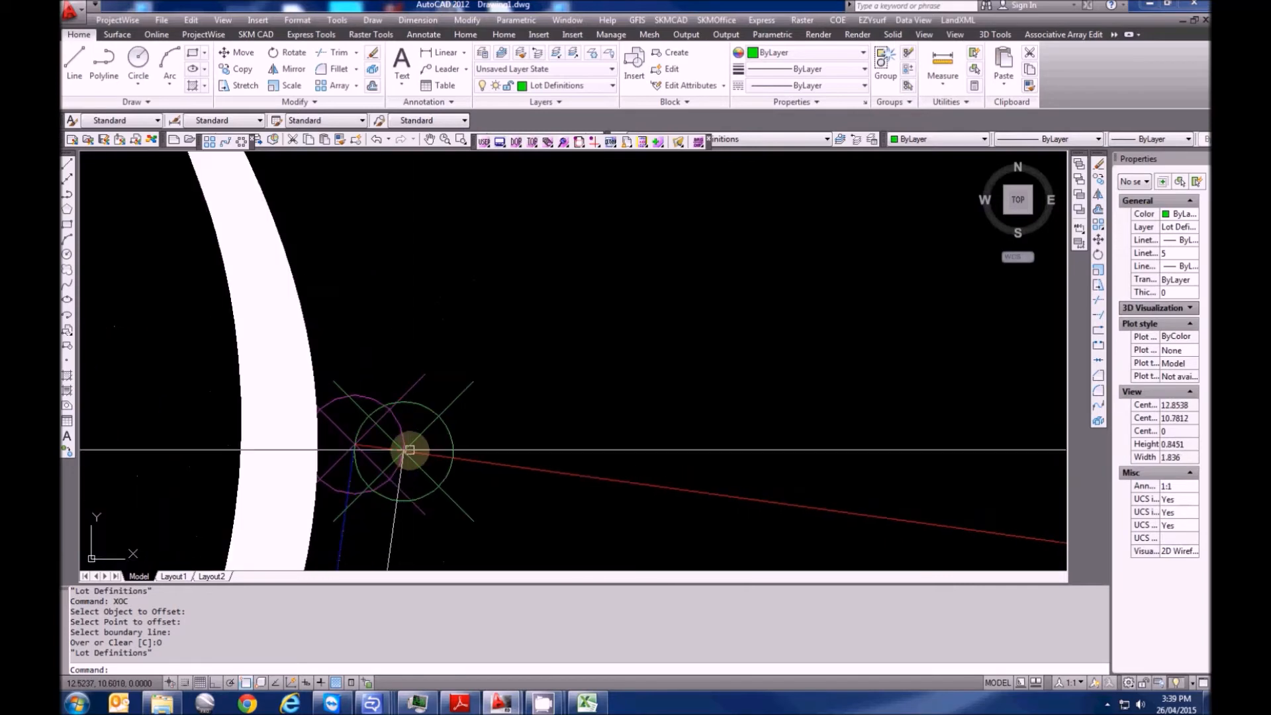
pyautogui.press('Escape')
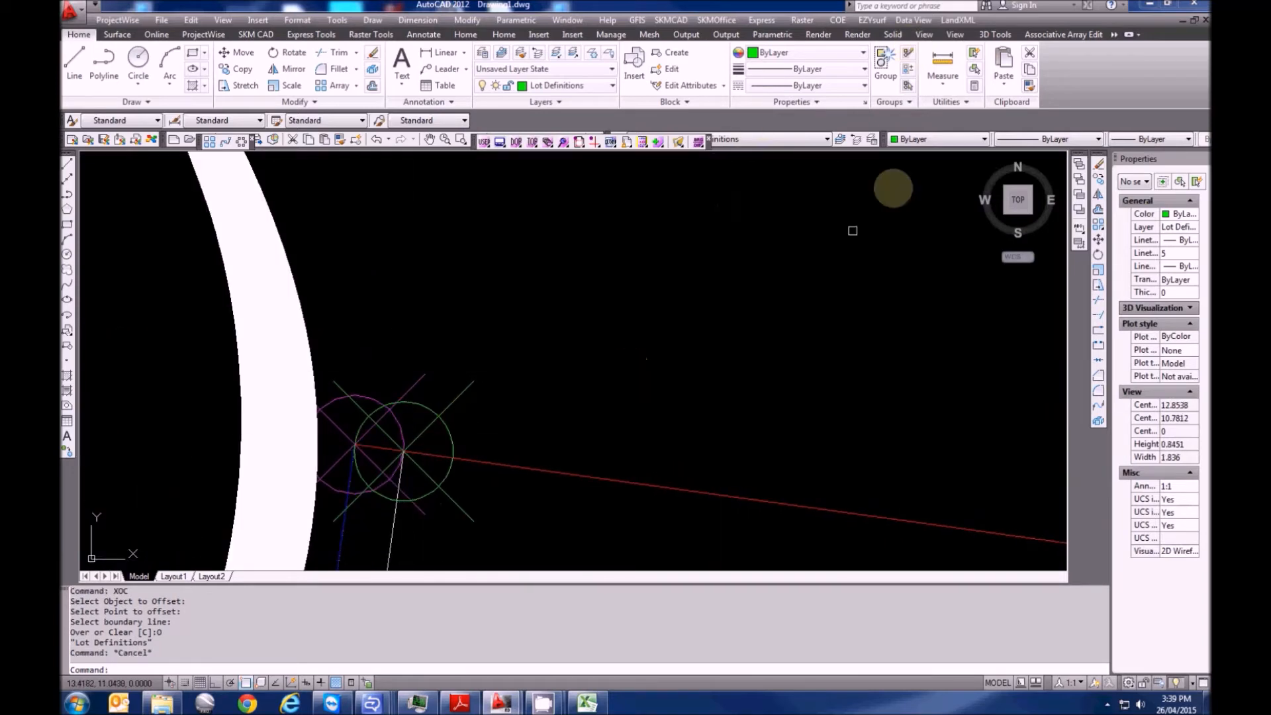
pyautogui.click(958, 20)
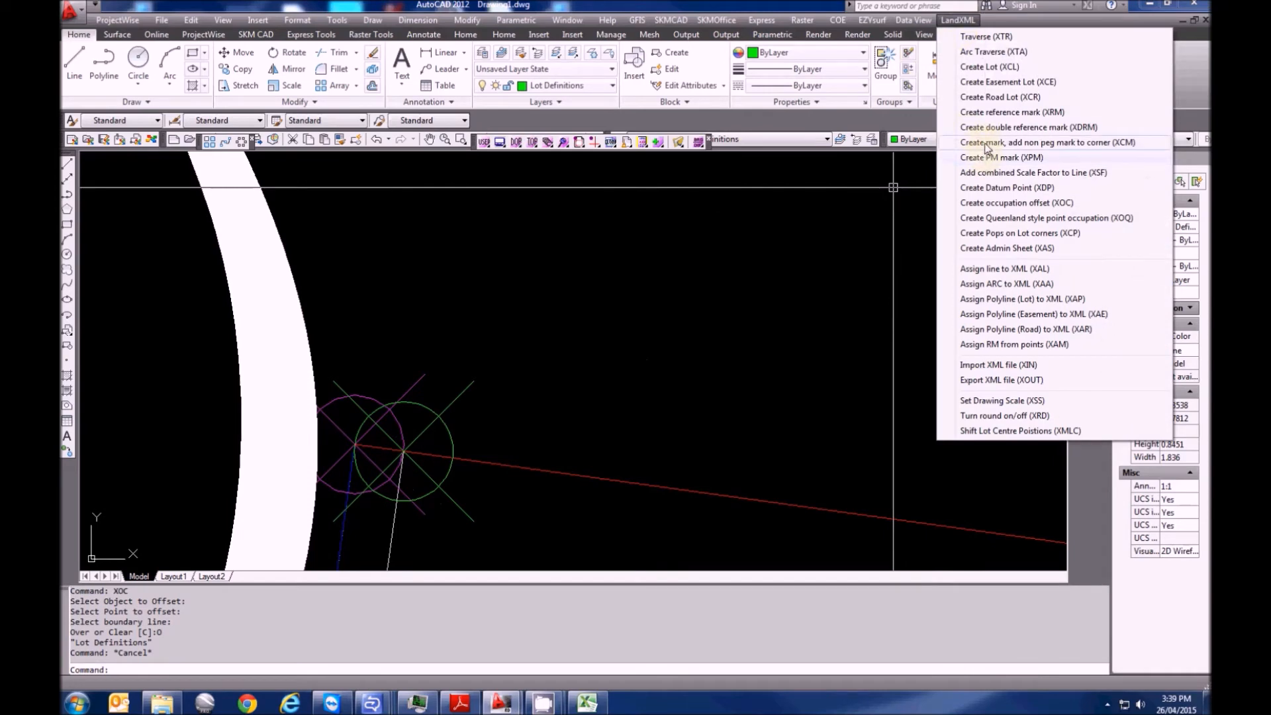
# Add a found Occupation non-peg mark described WALL ON BDY at the circled corner
pyautogui.click(986, 143)
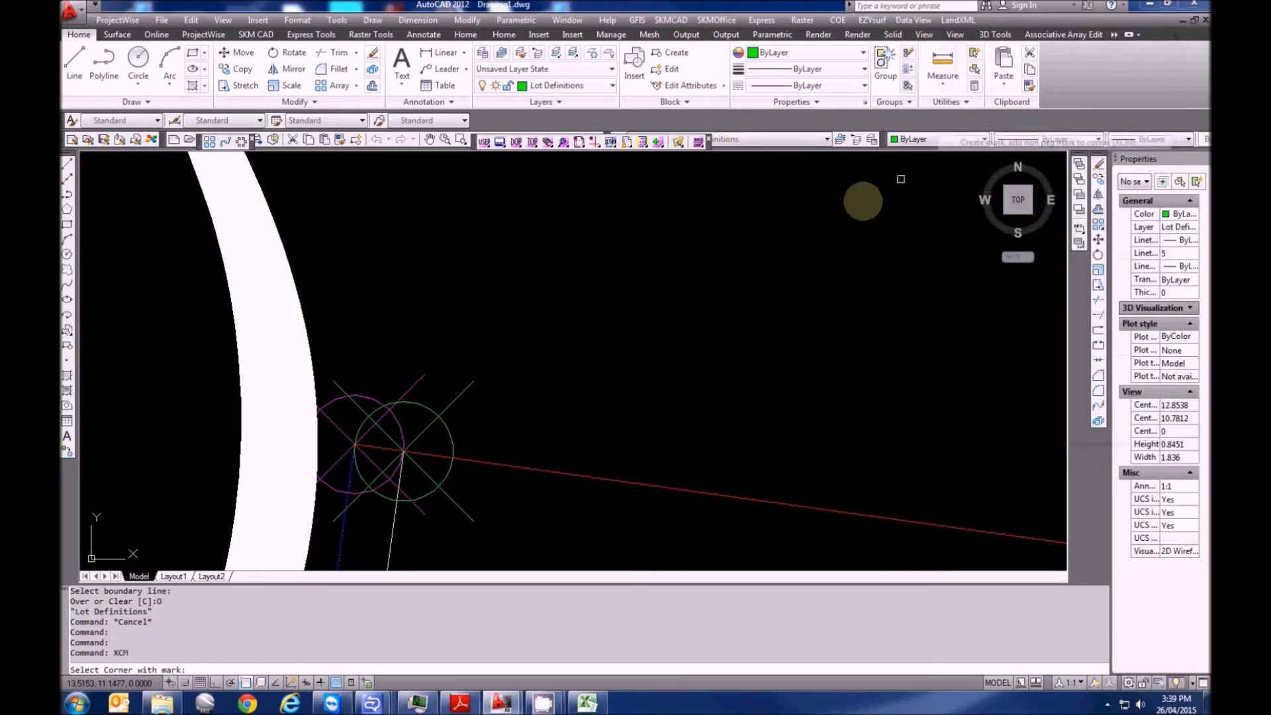
pyautogui.click(403, 451)
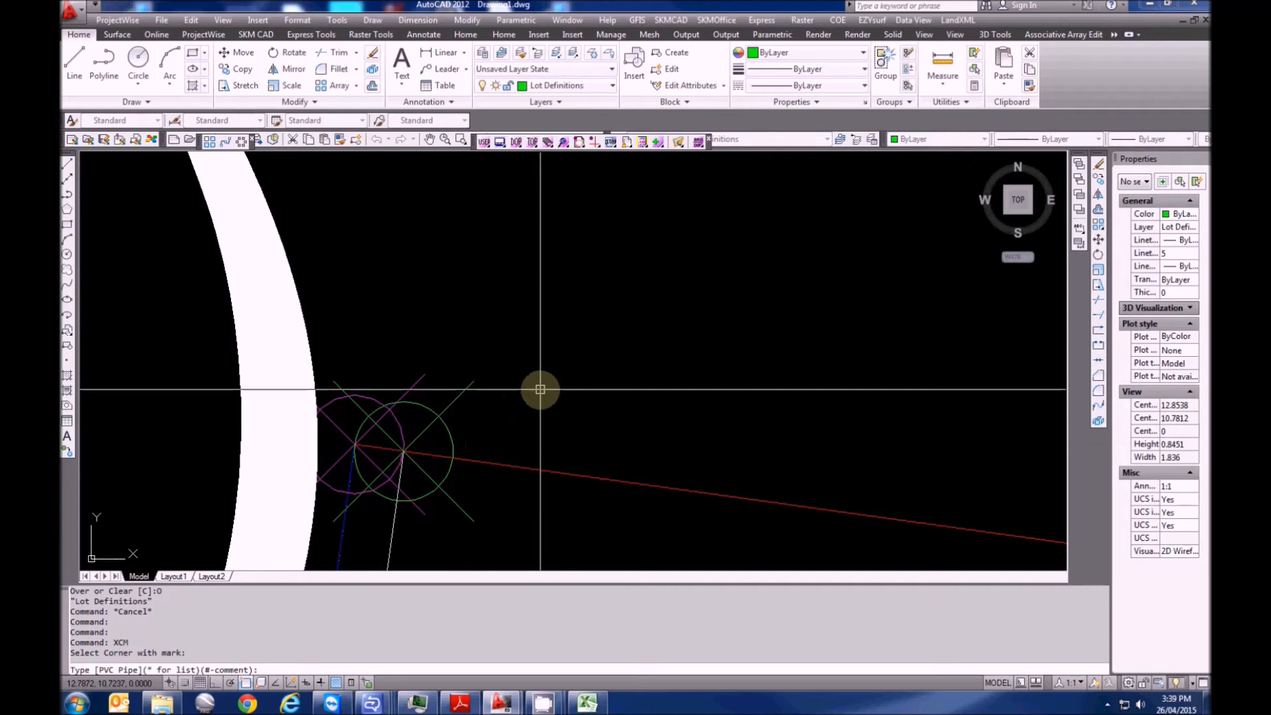
pyautogui.write('*')
pyautogui.press('Return')
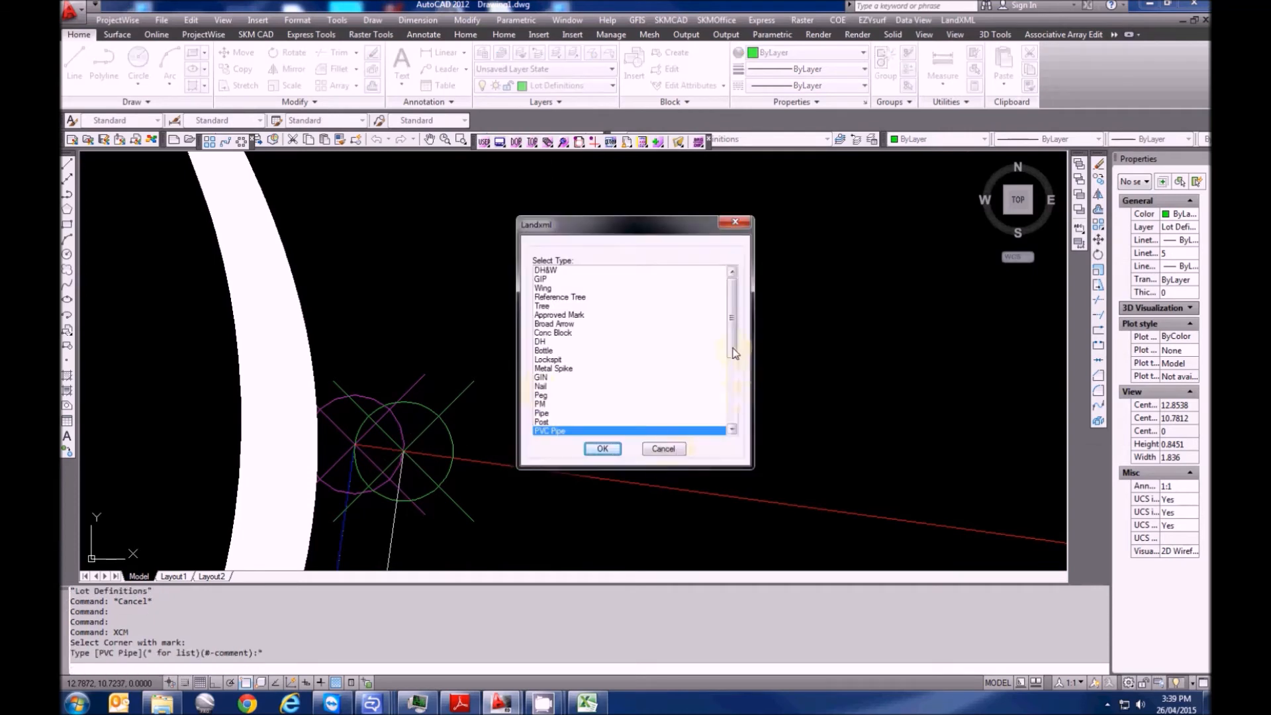
pyautogui.moveTo(733, 353); pyautogui.dragTo(733, 419)
pyautogui.click(556, 378)
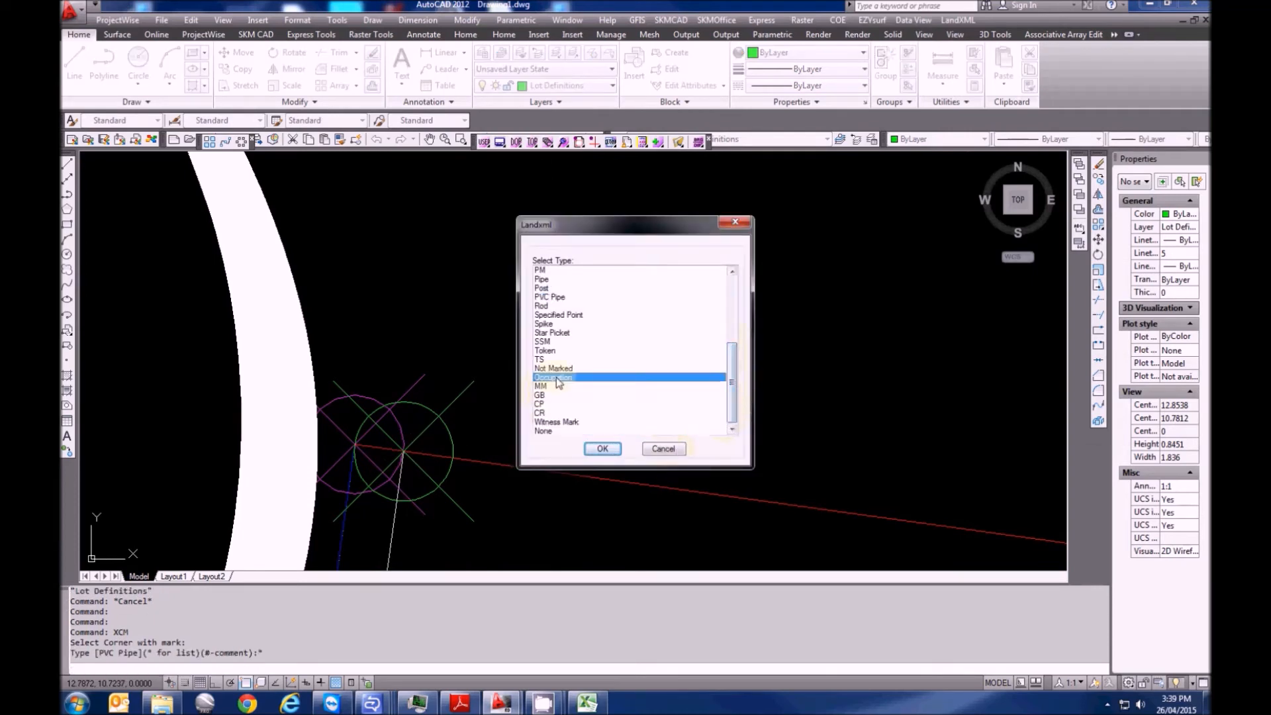
pyautogui.click(602, 448)
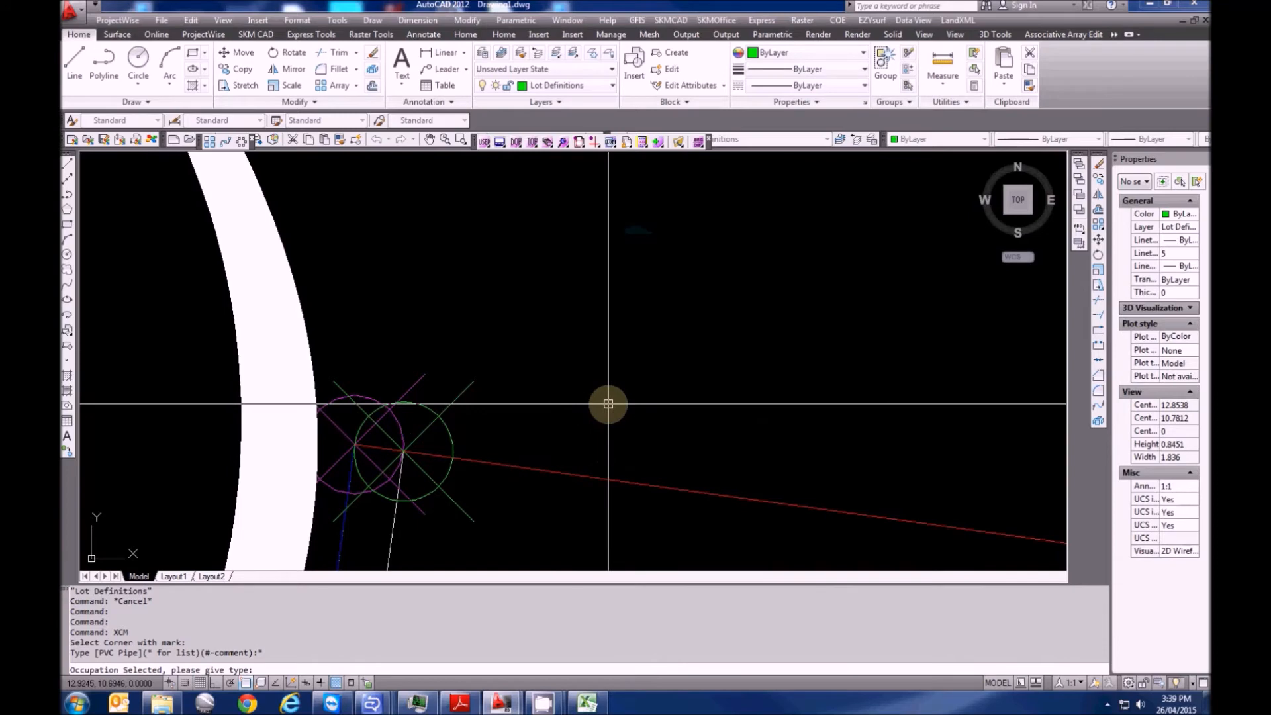
pyautogui.write('WALL ON BDY')
pyautogui.press('Return')
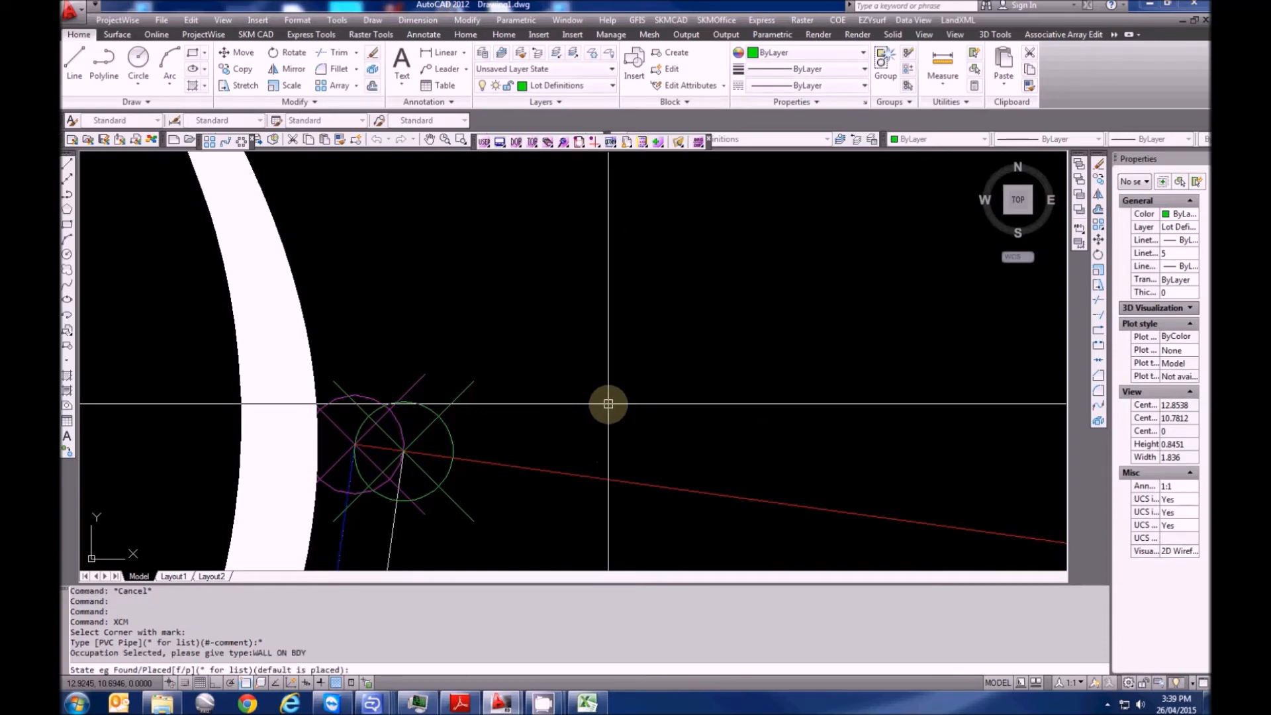
pyautogui.press('Return')
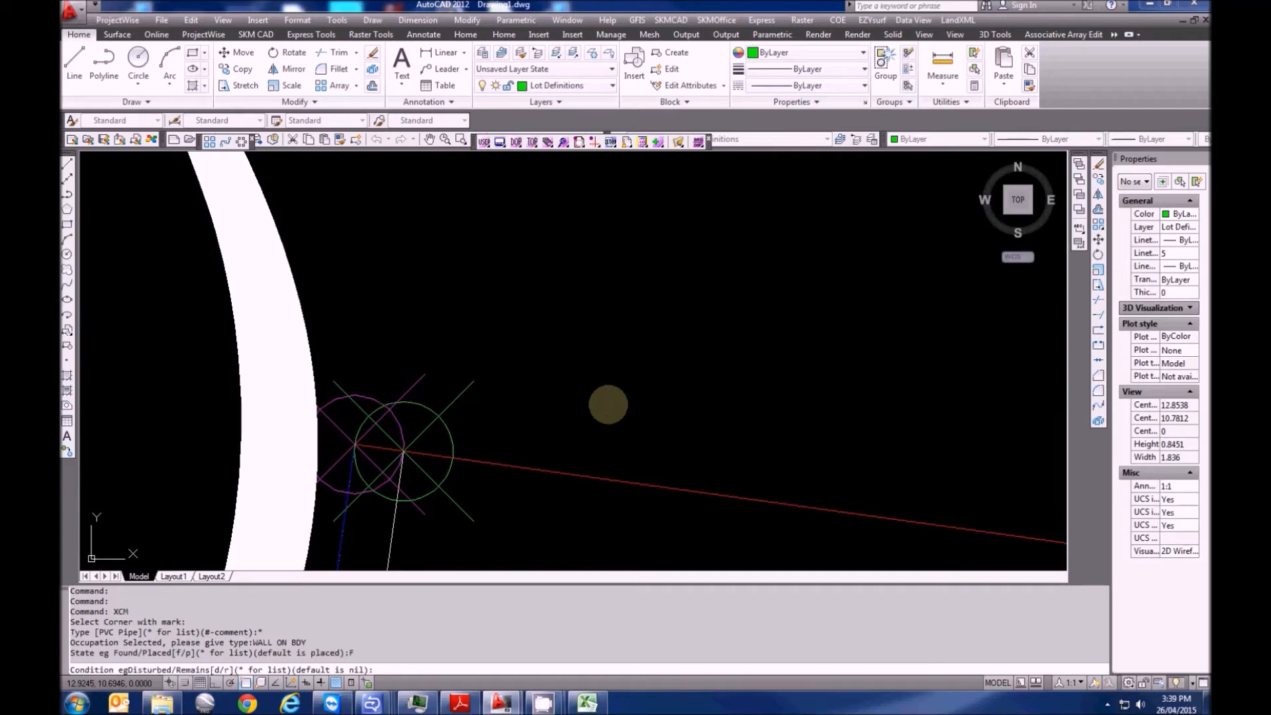
pyautogui.press('Return')
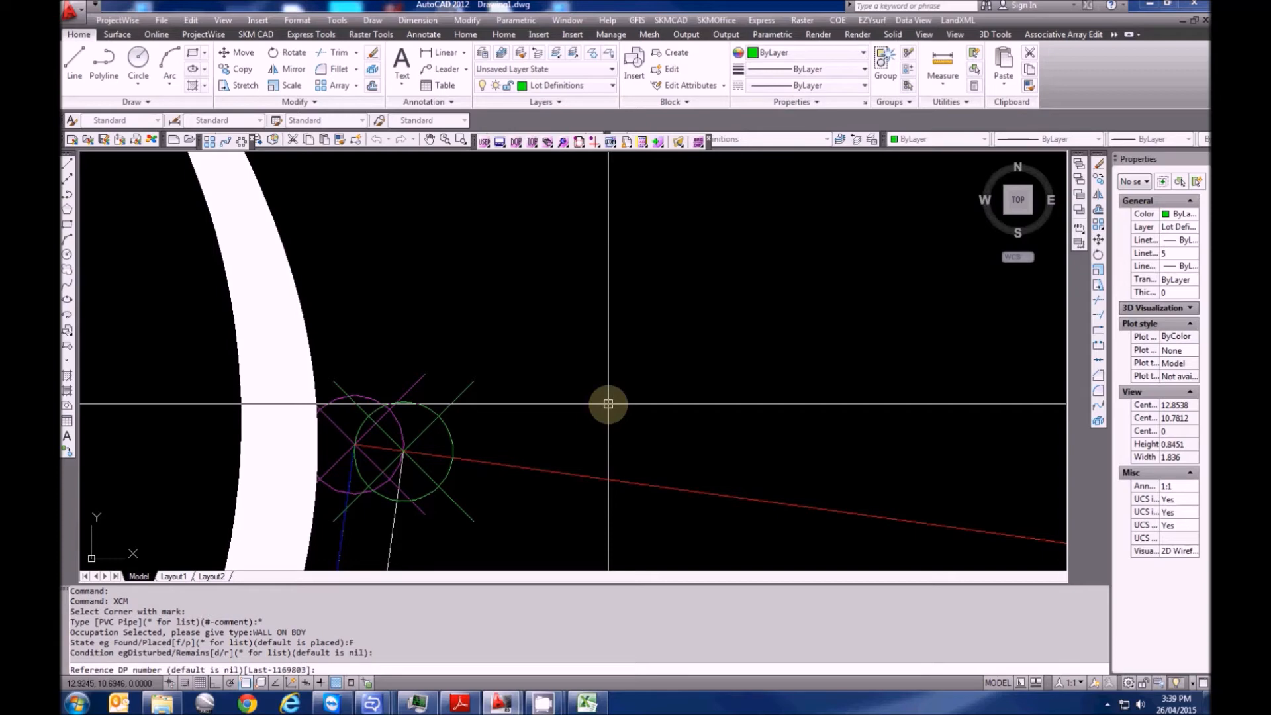
pyautogui.press('Return')
# Adjust the Peg FD and WALL ON BDY labels so they sit clear of the (0.1 Ov) label
pyautogui.scroll(-12, 539, 420)
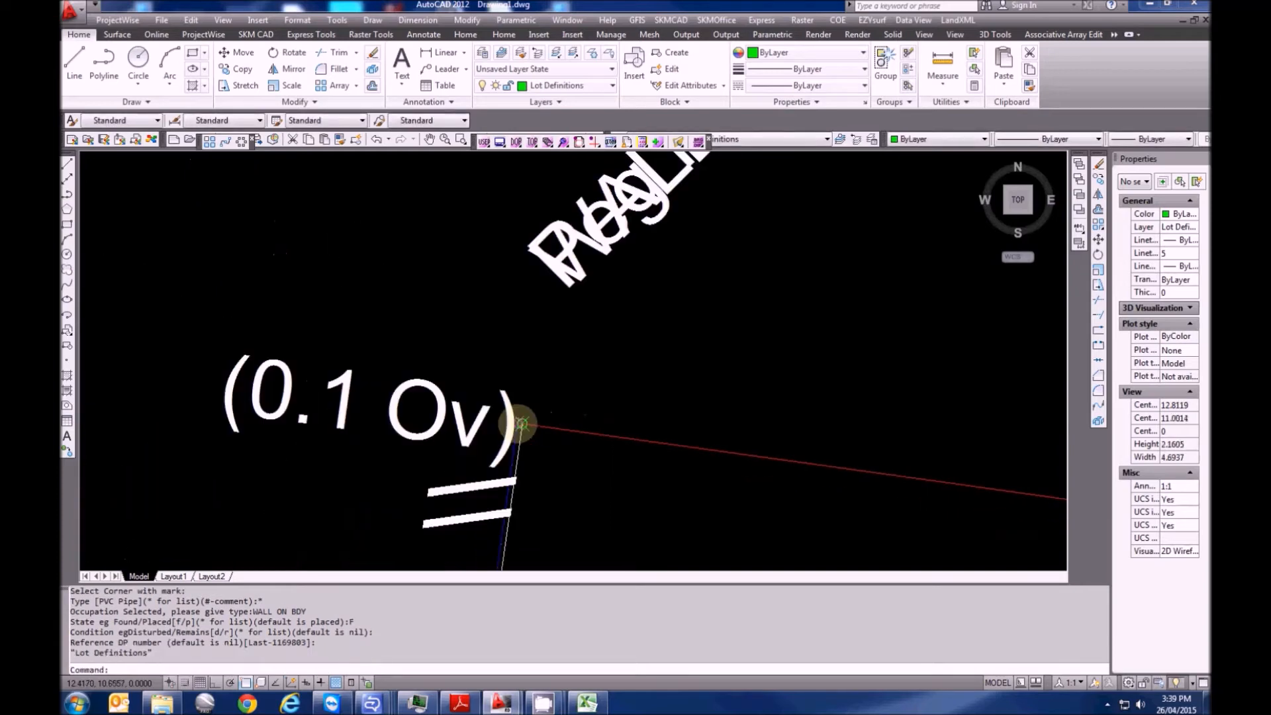
pyautogui.moveTo(559, 411); pyautogui.dragTo(427, 448, button='middle')
pyautogui.press('Escape')
pyautogui.click(483, 309)
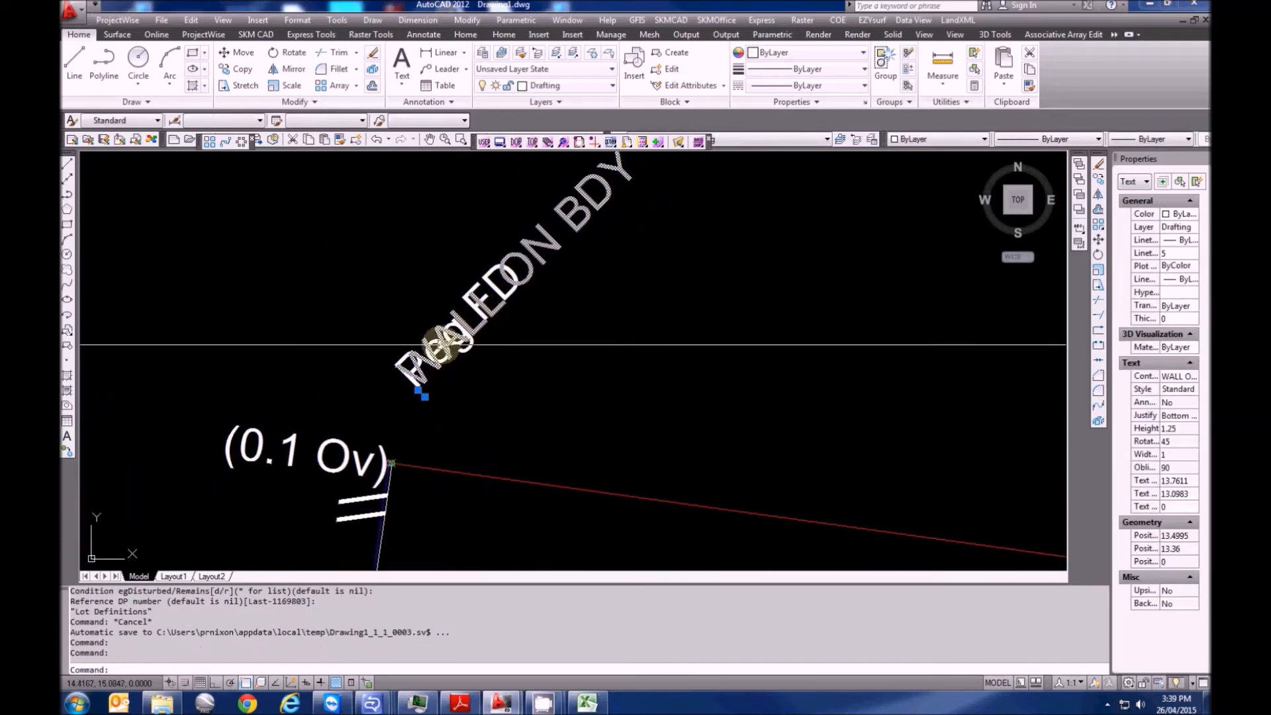
pyautogui.press('Escape')
pyautogui.scroll(5, 433, 345)
pyautogui.press('Escape')
pyautogui.click(433, 345)
pyautogui.scroll(-5, 432, 345)
pyautogui.write('M')
pyautogui.press('space')
pyautogui.click(552, 417)
pyautogui.press('Escape')
pyautogui.press('Escape')
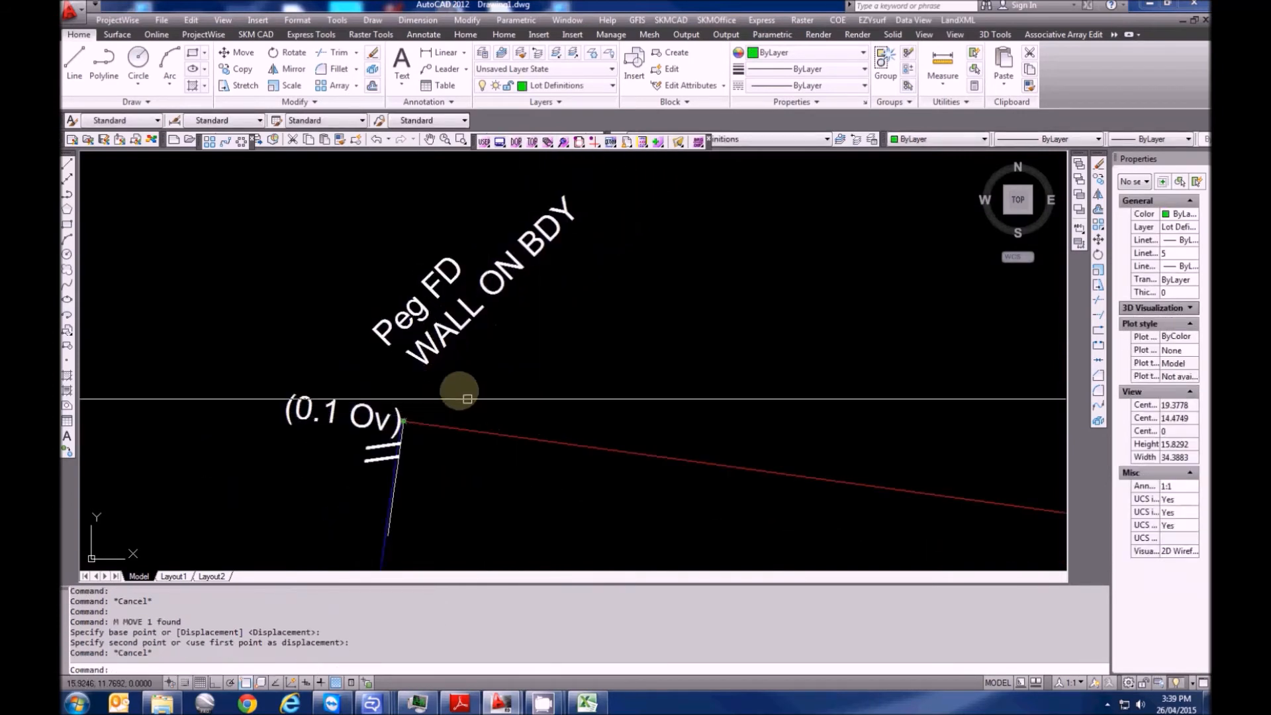
pyautogui.scroll(10, 454, 389)
# Select the green corner point and inspect it in the widened Properties panel
pyautogui.click(434, 502)
pyautogui.click(402, 485)
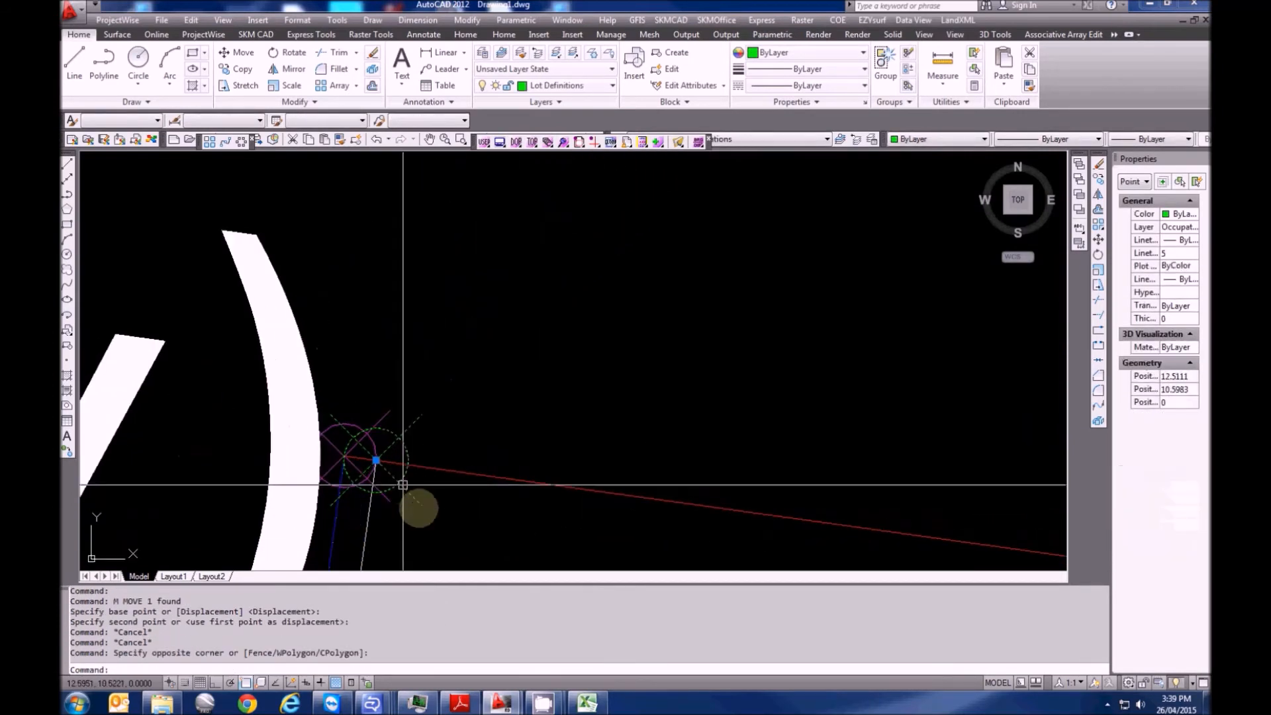
pyautogui.moveTo(1110, 239); pyautogui.dragTo(1050, 241)
pyautogui.moveTo(364, 467); pyautogui.dragTo(479, 385, button='middle')
pyautogui.press('Escape')
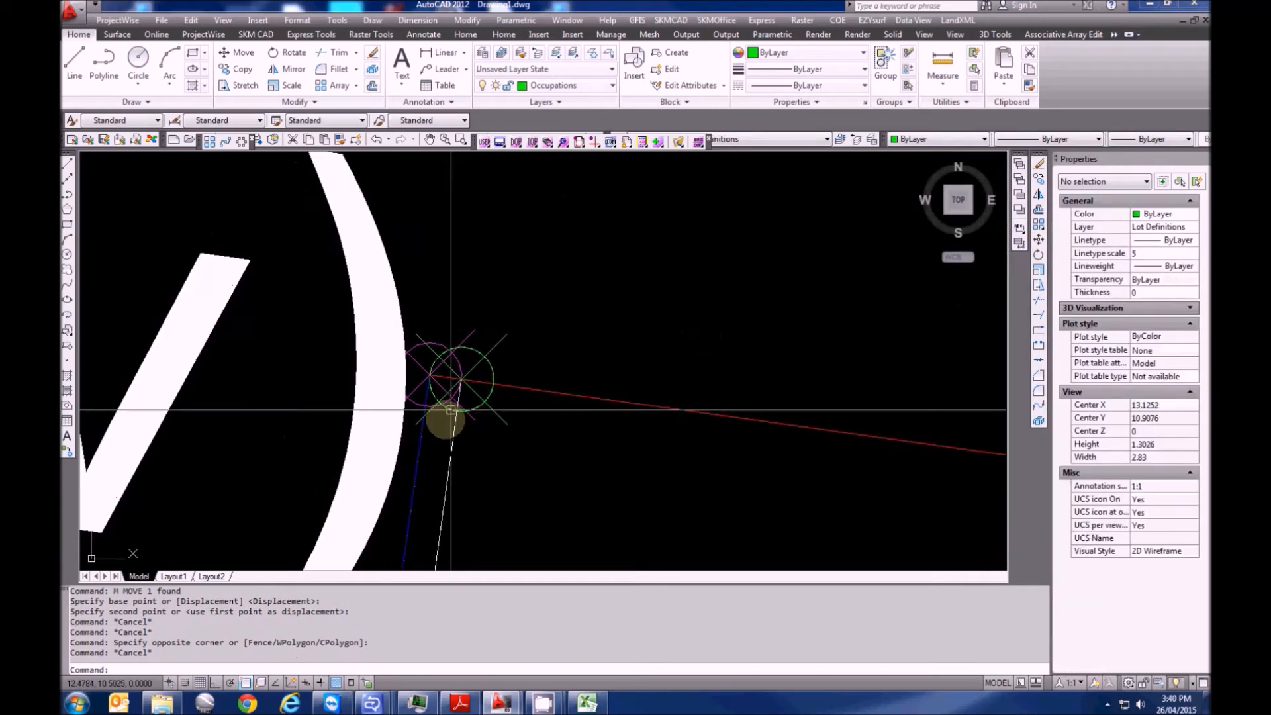
pyautogui.scroll(-6, 526, 348)
pyautogui.scroll(-2, 355, 301)
pyautogui.scroll(-6, 355, 301)
pyautogui.scroll(5, 463, 503)
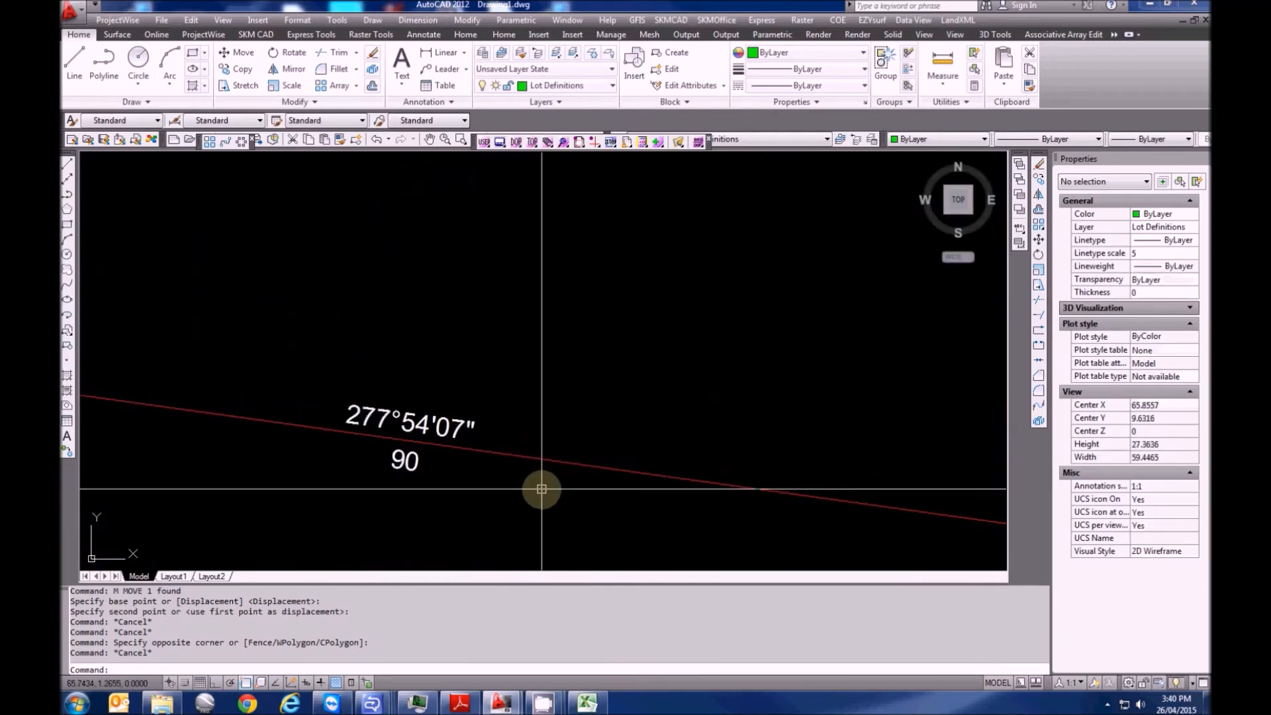
pyautogui.press('Escape')
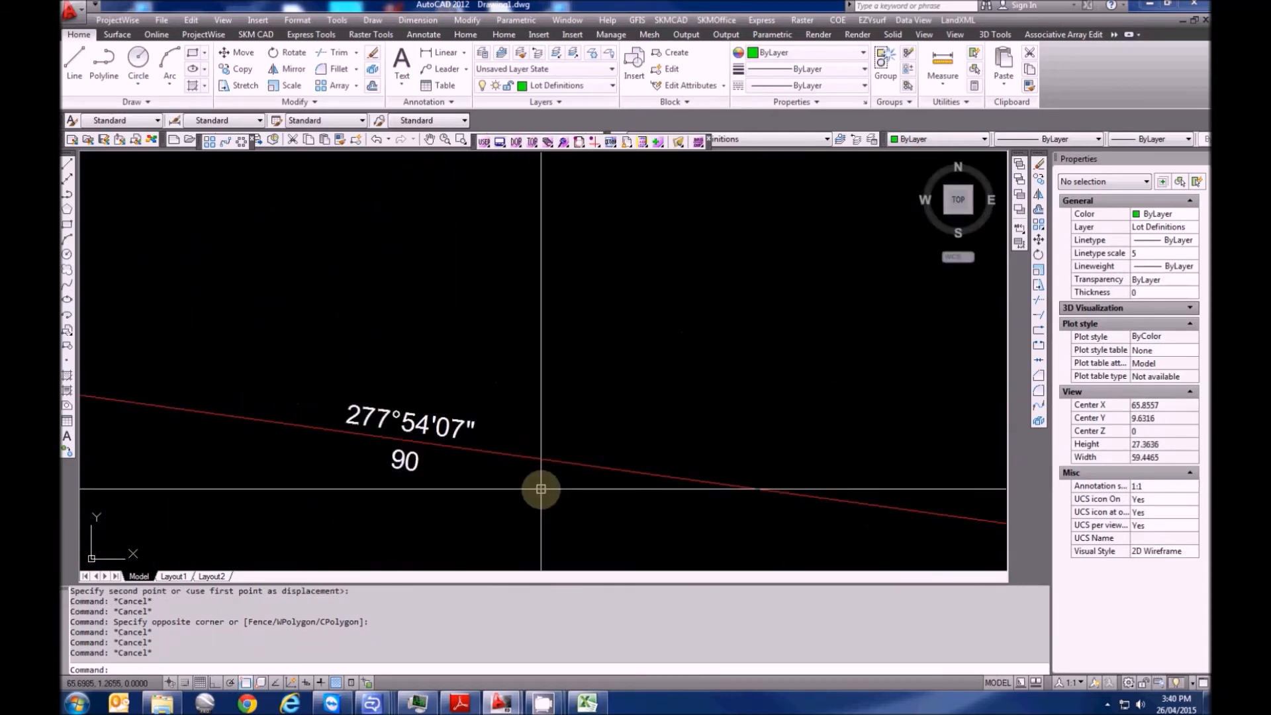
# Offset the red boundary line by 3.453 to create a parallel copy above it
pyautogui.write('o')
pyautogui.press('Return')
pyautogui.write('3.453')
pyautogui.press('Return')
pyautogui.click(570, 463)
pyautogui.click(576, 377)
pyautogui.scroll(-5, 570, 384)
pyautogui.press('Escape')
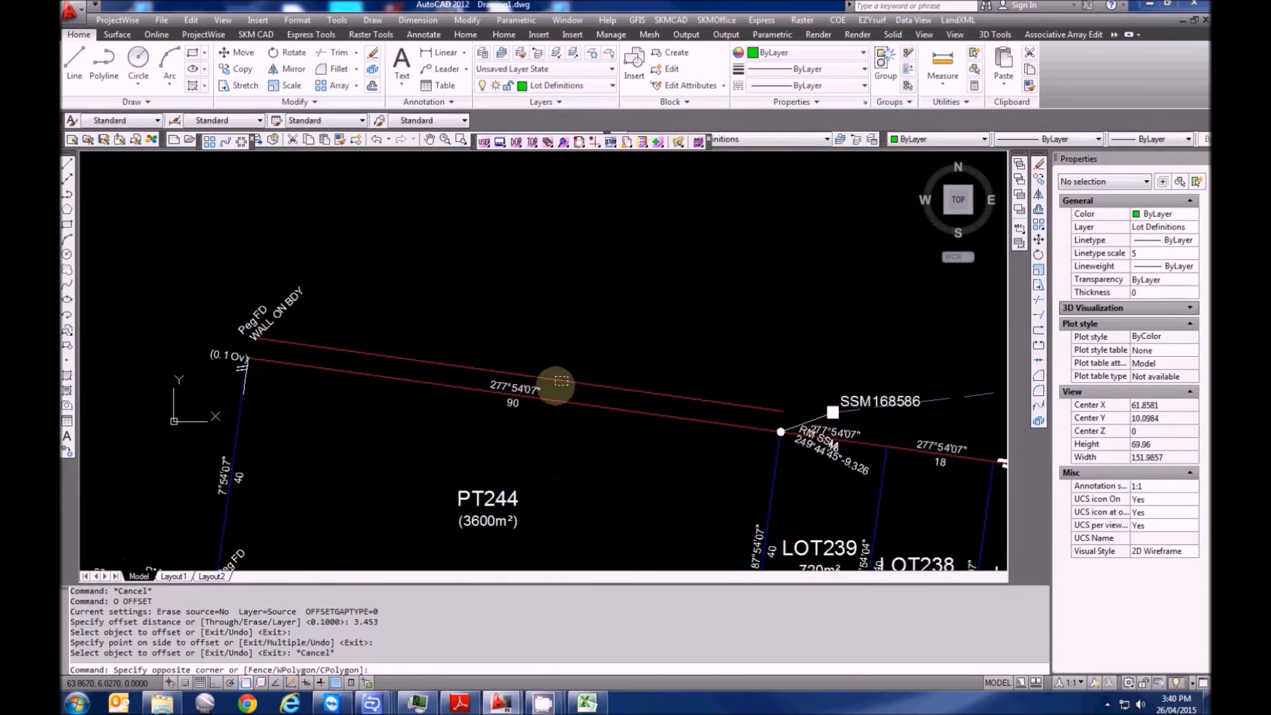
# Put the new offset line on the Occupation Kerbs layer
pyautogui.click(568, 381)
pyautogui.click(568, 86)
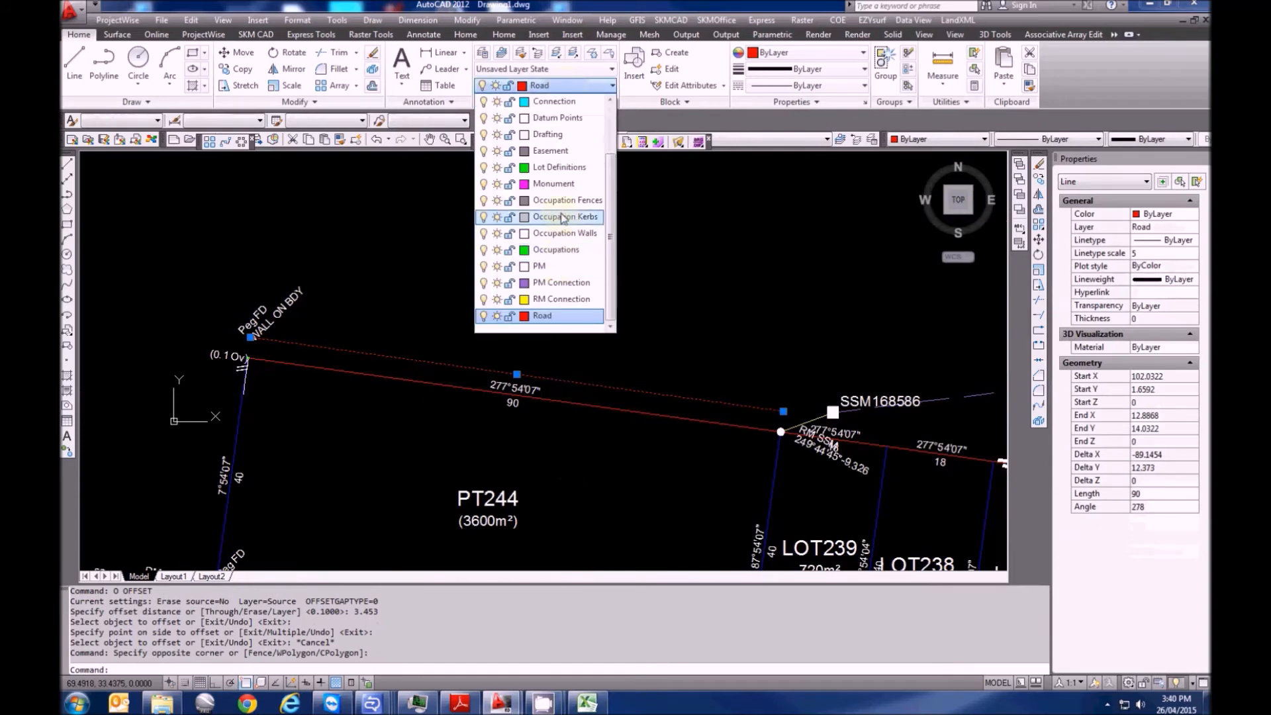
pyautogui.click(561, 217)
pyautogui.moveTo(640, 429); pyautogui.dragTo(610, 421, button='middle')
pyautogui.press('Escape')
pyautogui.scroll(8, 704, 423)
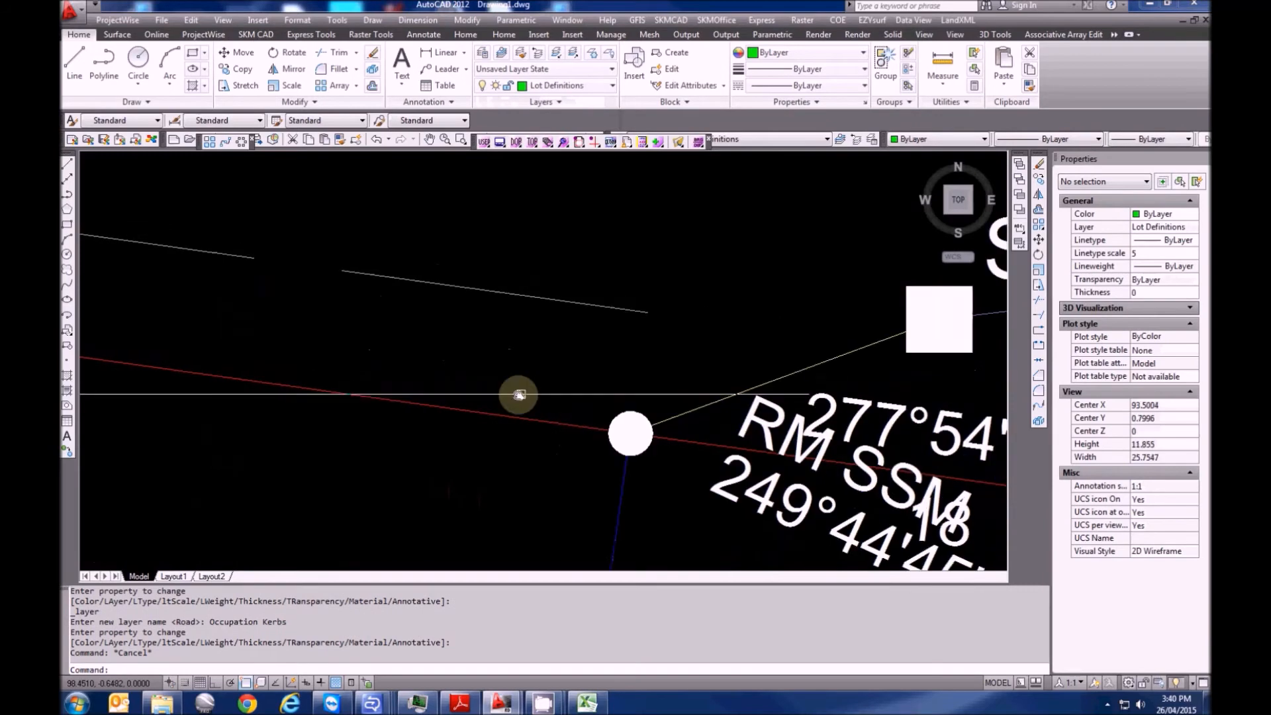
pyautogui.scroll(-4, 520, 373)
pyautogui.scroll(3, 488, 371)
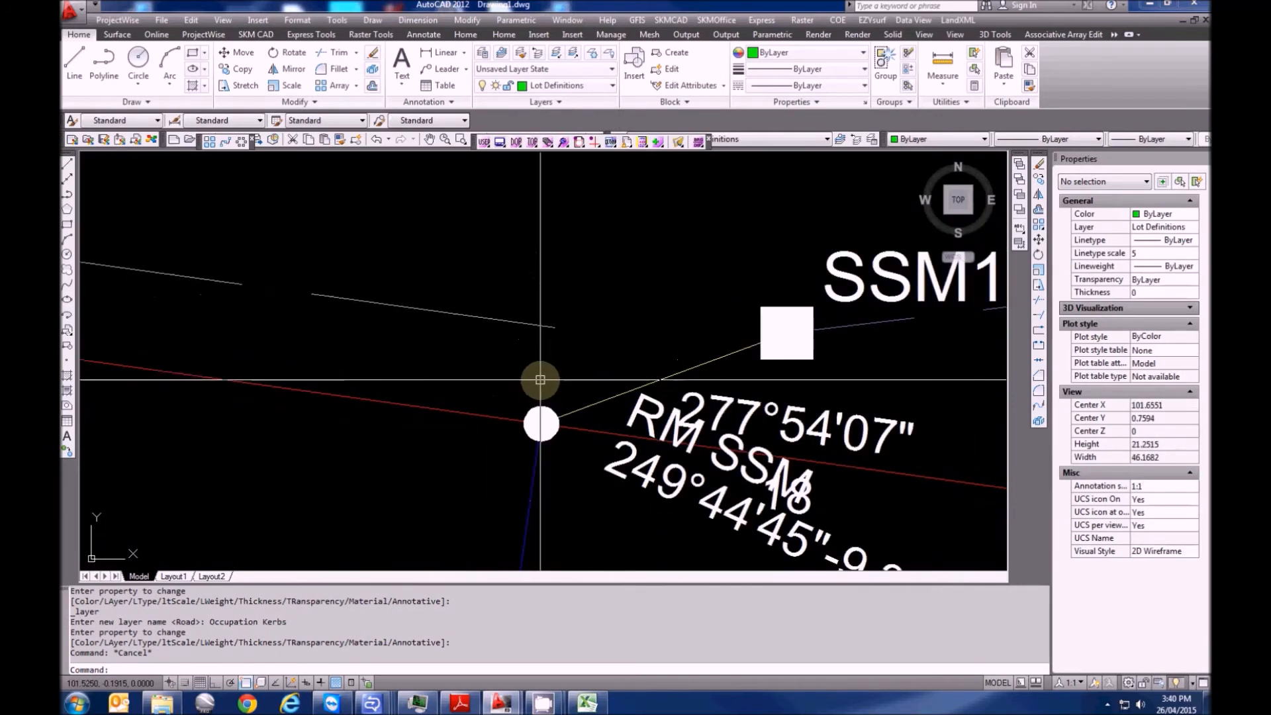
pyautogui.click(957, 20)
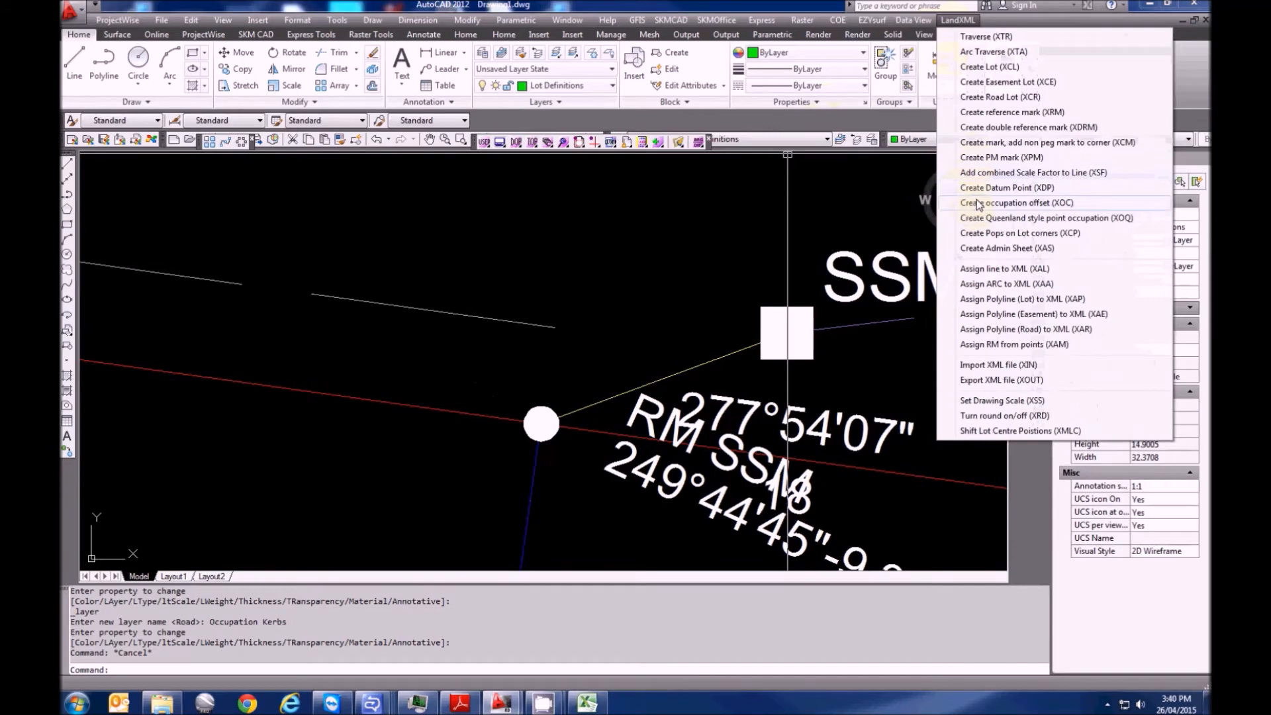
# Attempt an occupation offset from the new offset line to the red boundary, then cancel it
pyautogui.click(978, 205)
pyautogui.click(541, 327)
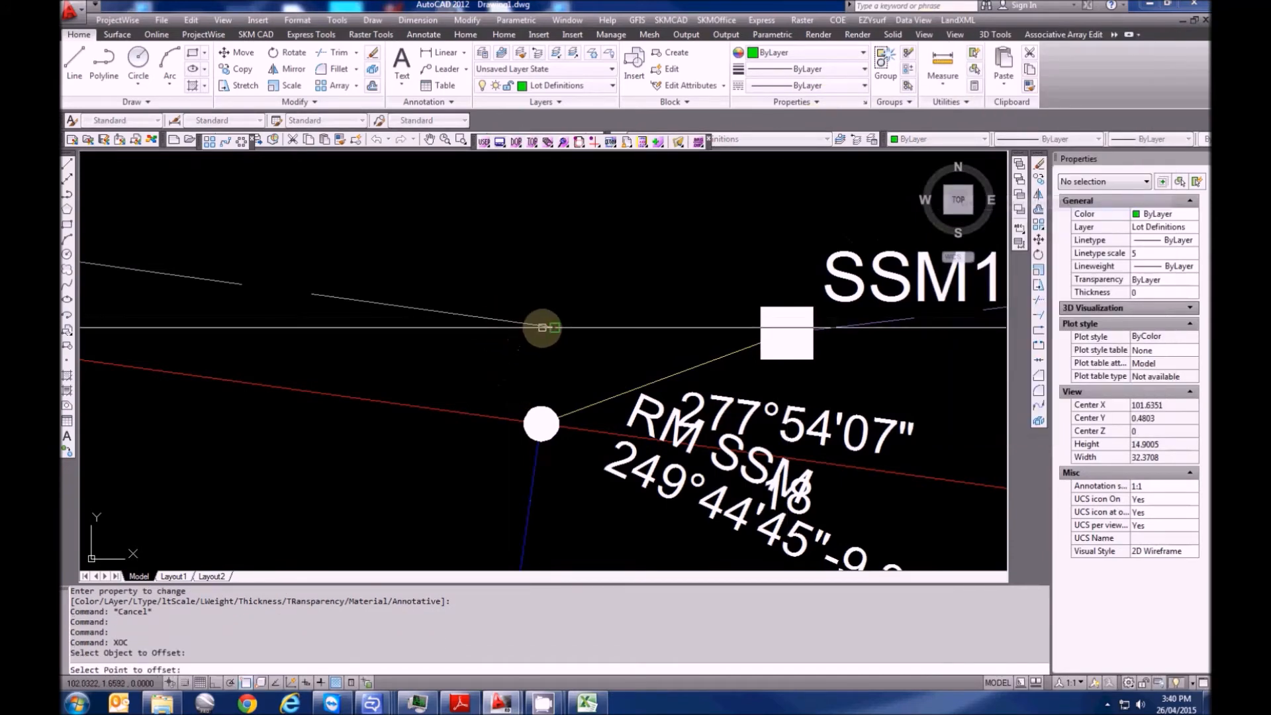
pyautogui.click(542, 327)
pyautogui.click(493, 418)
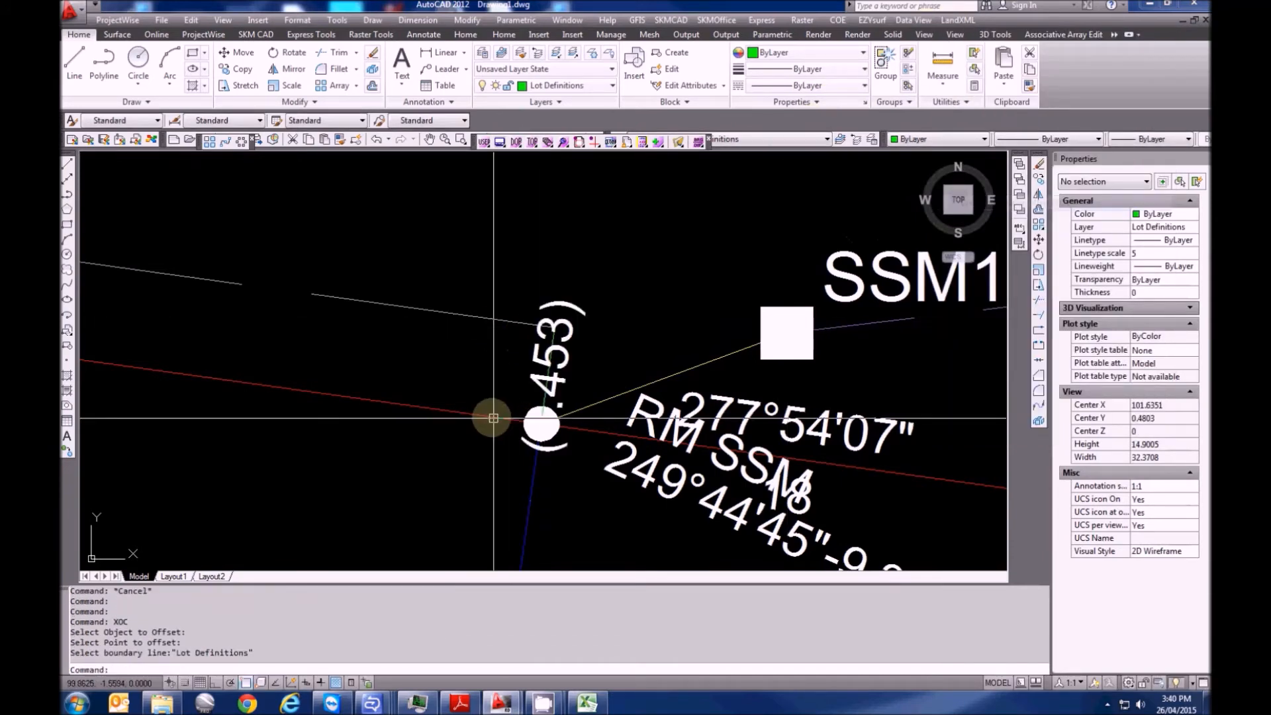
pyautogui.scroll(3, 562, 312)
pyautogui.press('Escape')
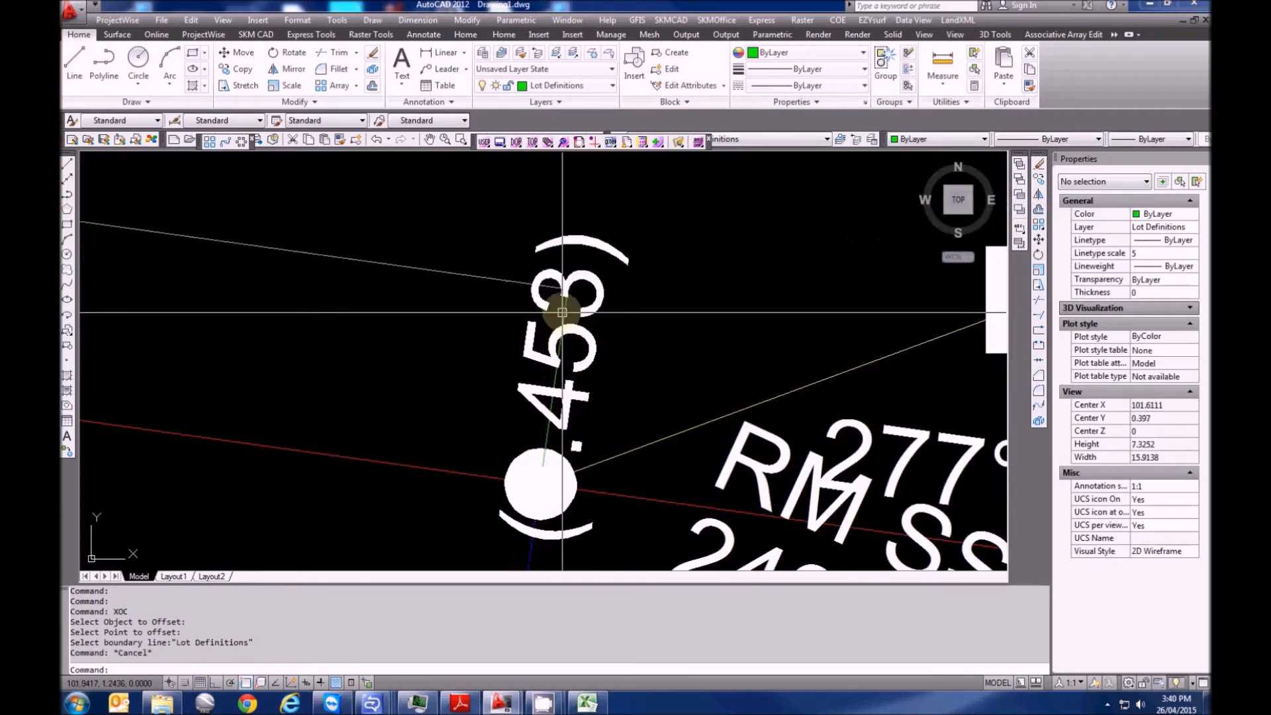
# Inspect the .453 offset line's properties and move the view to the Peg FD wall corner
pyautogui.click(483, 273)
pyautogui.press('Escape')
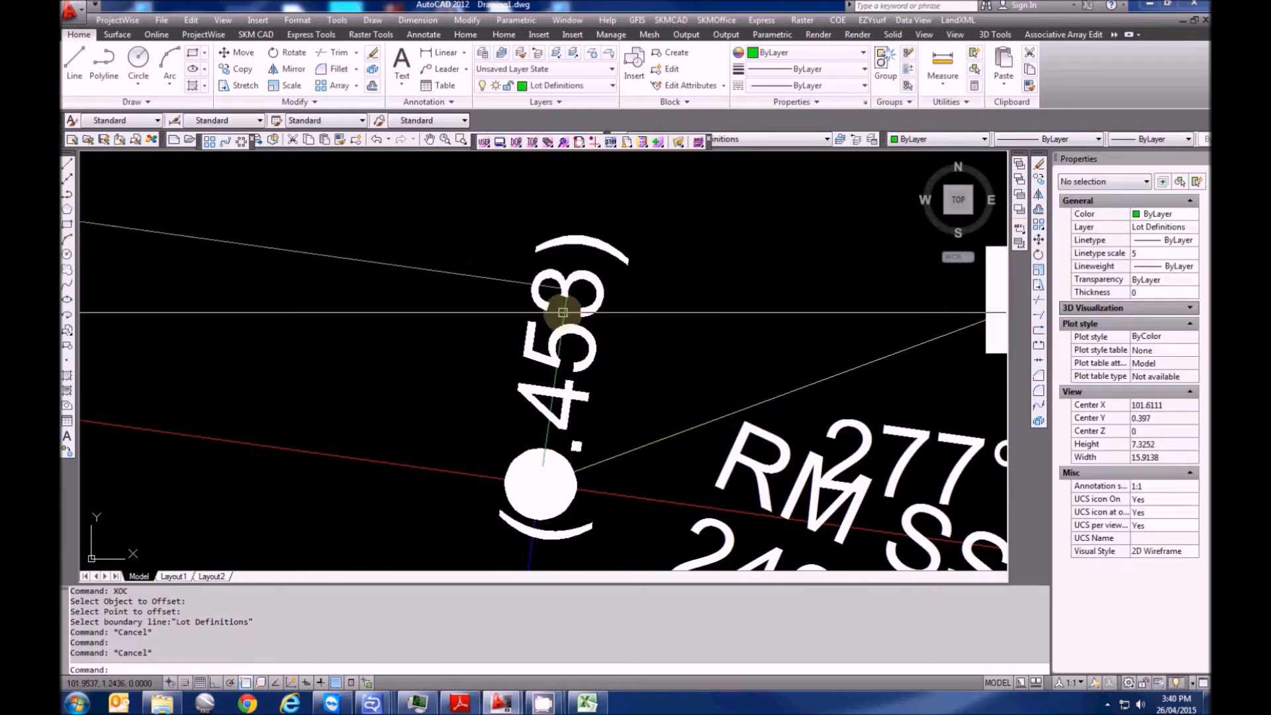
pyautogui.click(566, 295)
pyautogui.scroll(-4, 568, 296)
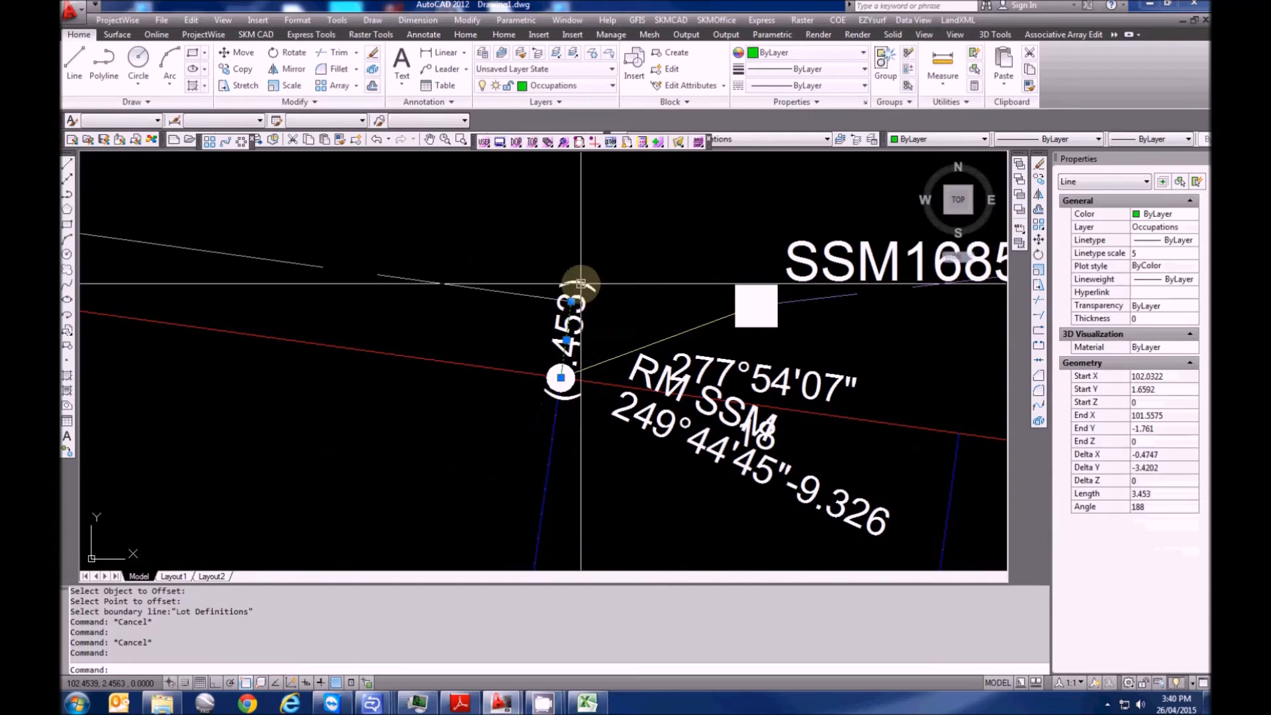
pyautogui.scroll(-5, 666, 330)
pyautogui.moveTo(227, 349); pyautogui.dragTo(611, 466, button='middle')
pyautogui.moveTo(382, 442); pyautogui.dragTo(519, 425, button='middle')
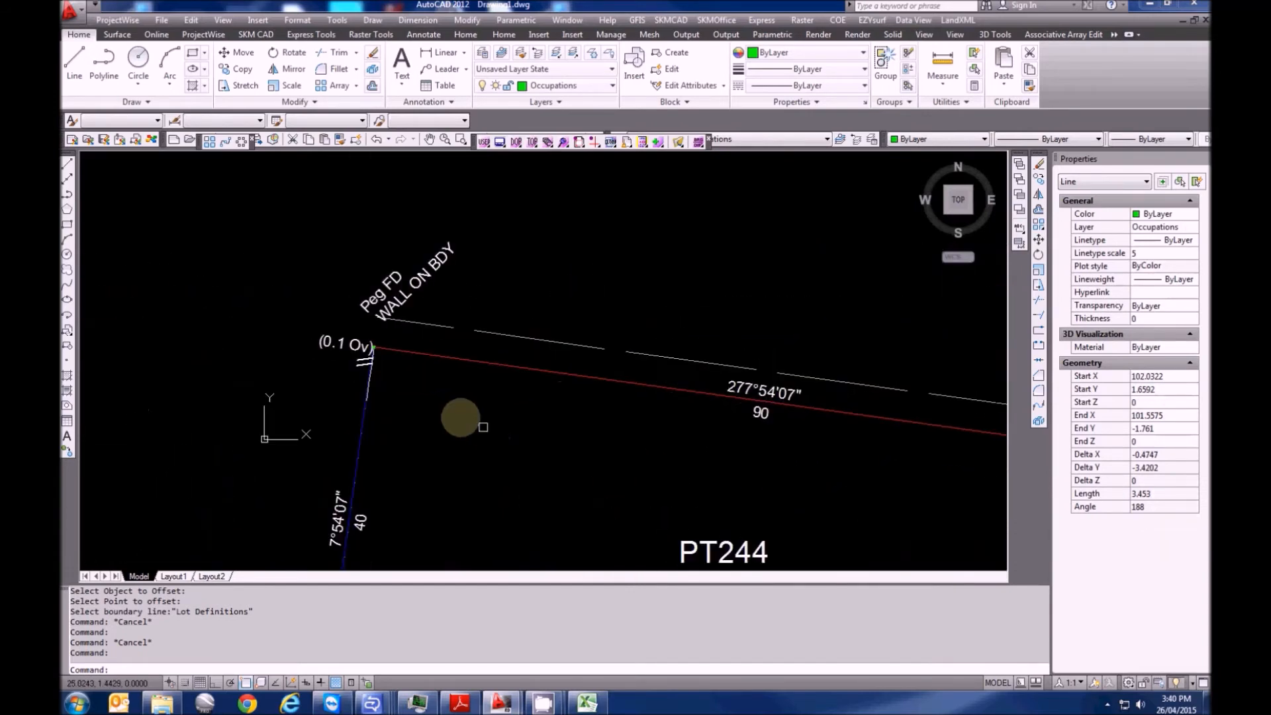
pyautogui.scroll(6, 461, 417)
pyautogui.press('Escape')
# Use XOC to label the (3.453) offset from the Peg FD corner to the red lot boundary
pyautogui.write('XOC')
pyautogui.press('Return')
pyautogui.click(318, 438)
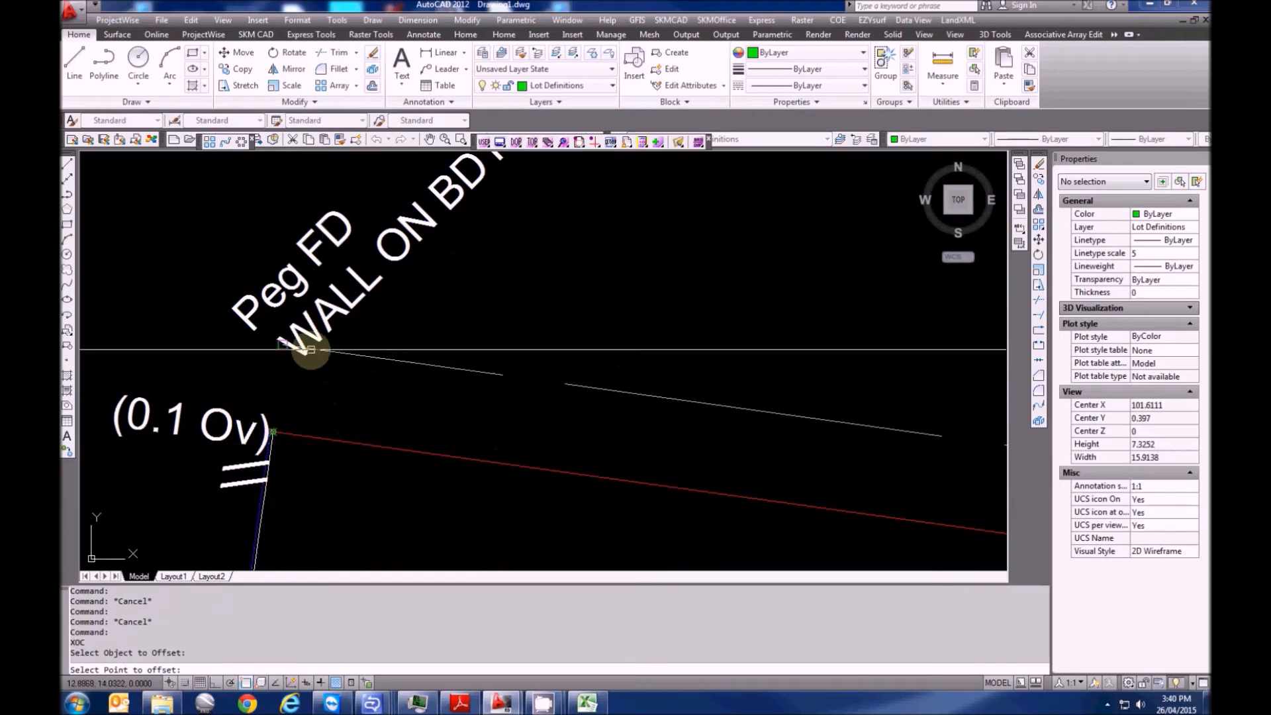
pyautogui.click(311, 350)
pyautogui.click(297, 434)
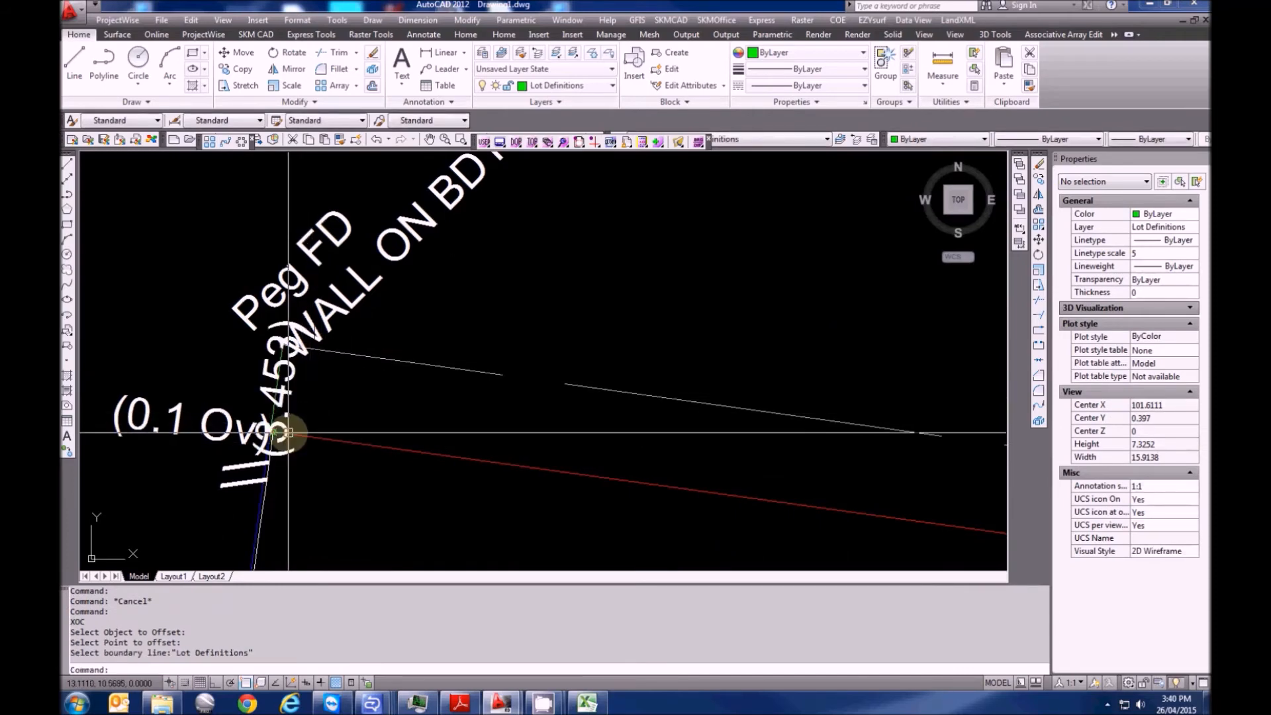
pyautogui.scroll(-5, 318, 438)
pyautogui.scroll(-3, 417, 406)
pyautogui.scroll(1, 431, 400)
pyautogui.press('Escape')
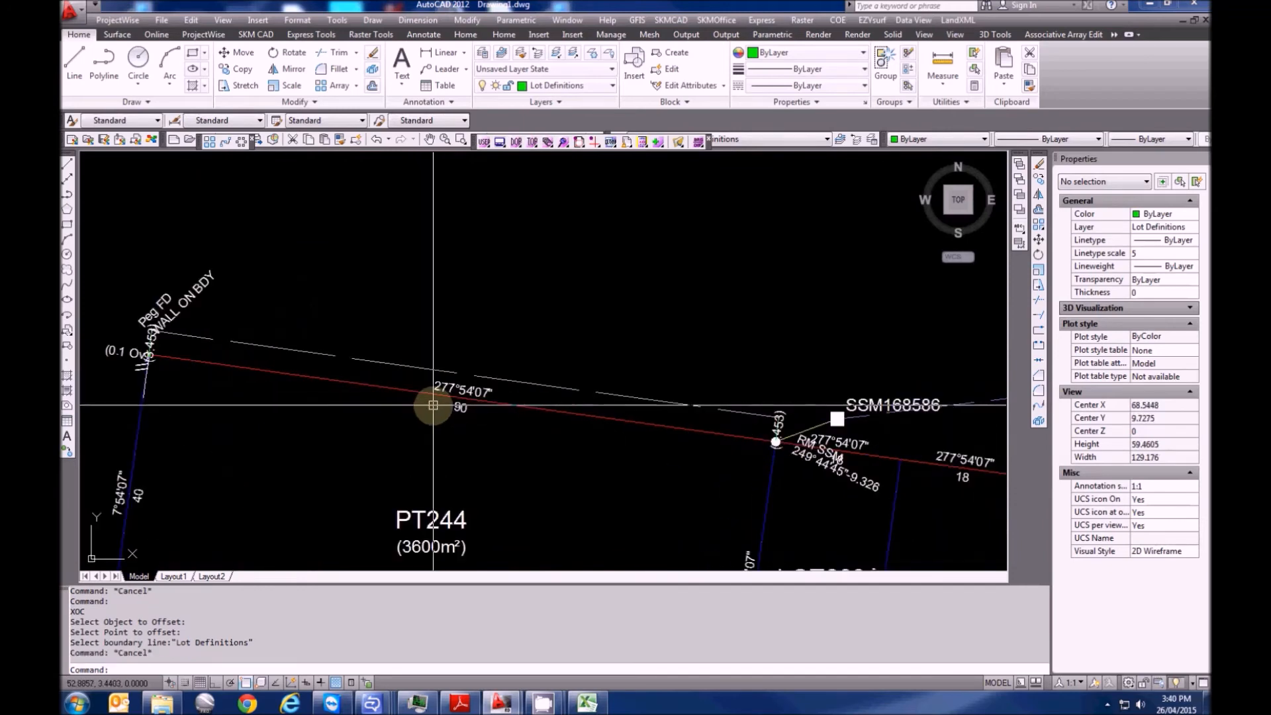
# Zoom out and pan to show the lots and coordinate table with room beside it
pyautogui.scroll(-3, 433, 404)
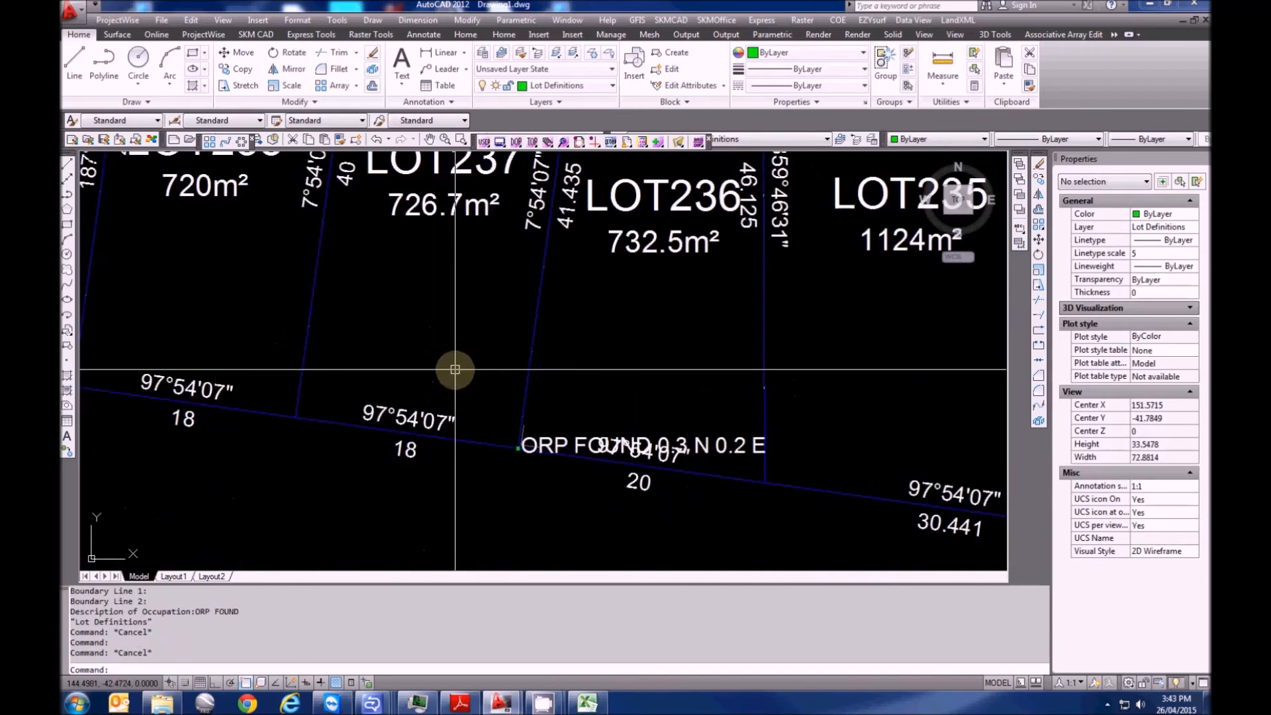
pyautogui.scroll(-4, 454, 369)
pyautogui.moveTo(532, 405); pyautogui.dragTo(348, 437, button='middle')
pyautogui.scroll(-2, 406, 417)
pyautogui.moveTo(439, 389); pyautogui.dragTo(368, 454, button='middle')
pyautogui.scroll(-2, 372, 454)
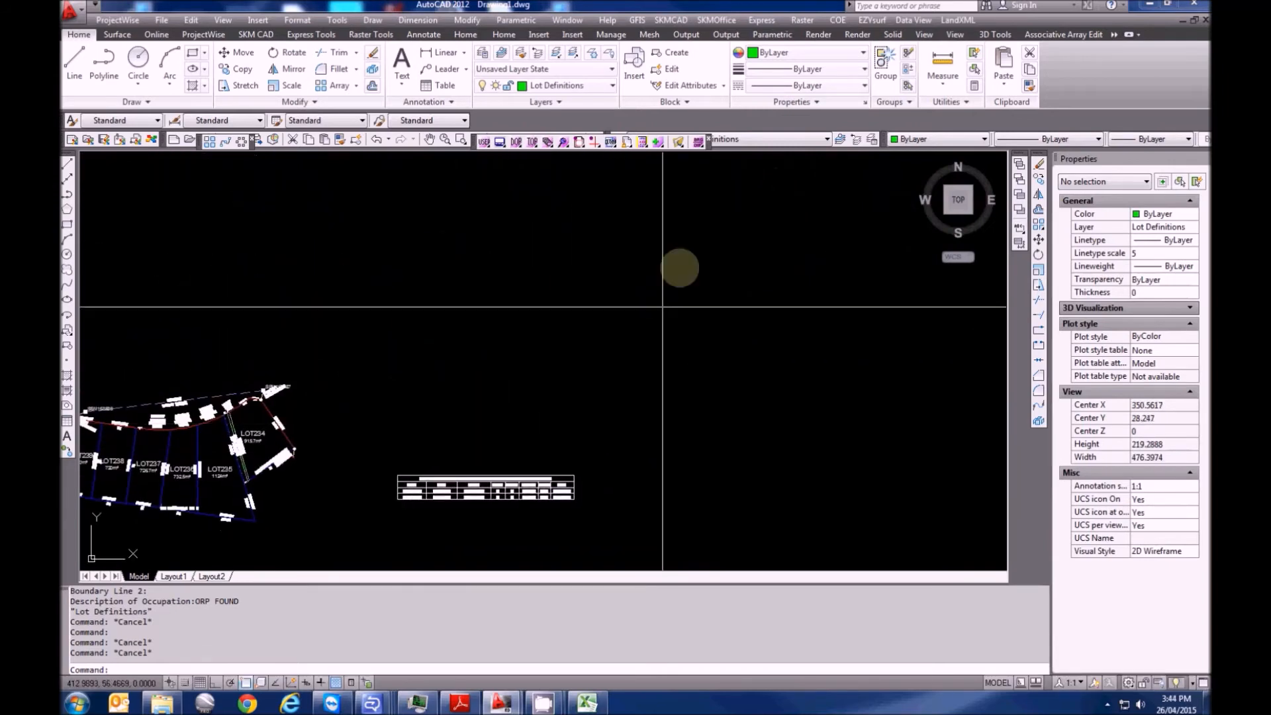
# Start the LandXML admin sheet and place it just above the table's left end
pyautogui.click(957, 20)
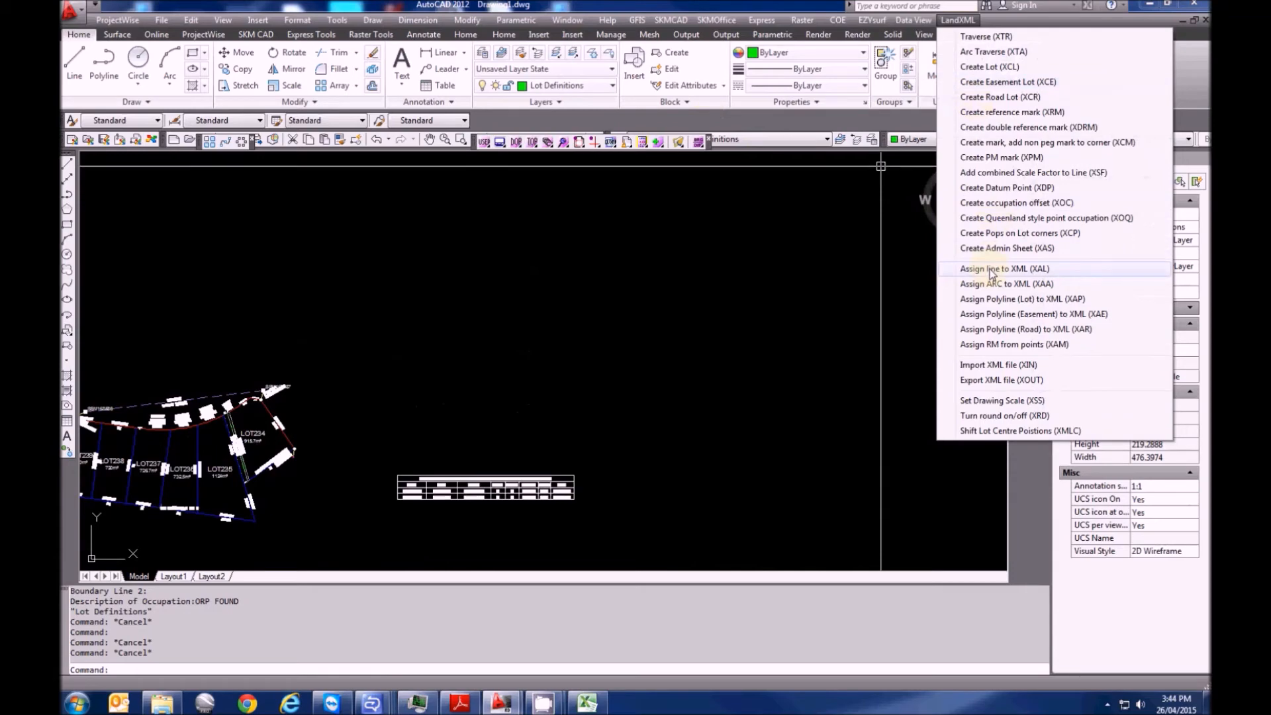
pyautogui.click(991, 249)
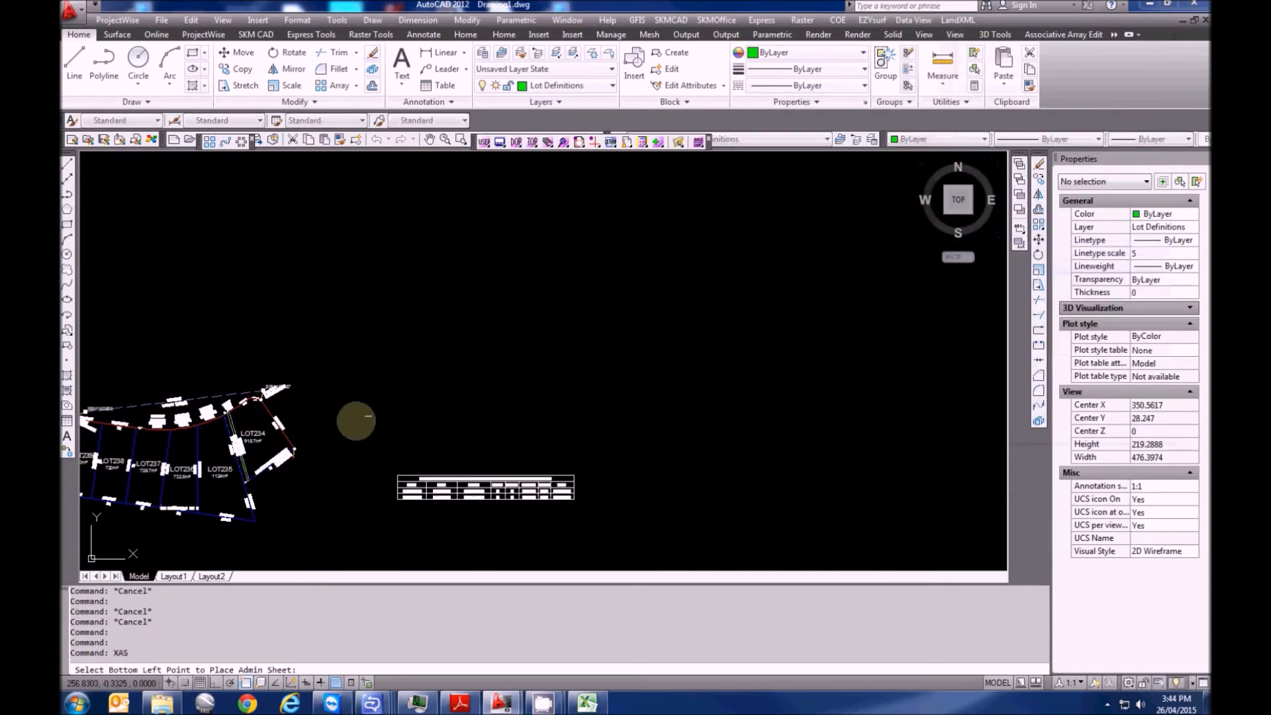
pyautogui.click(372, 436)
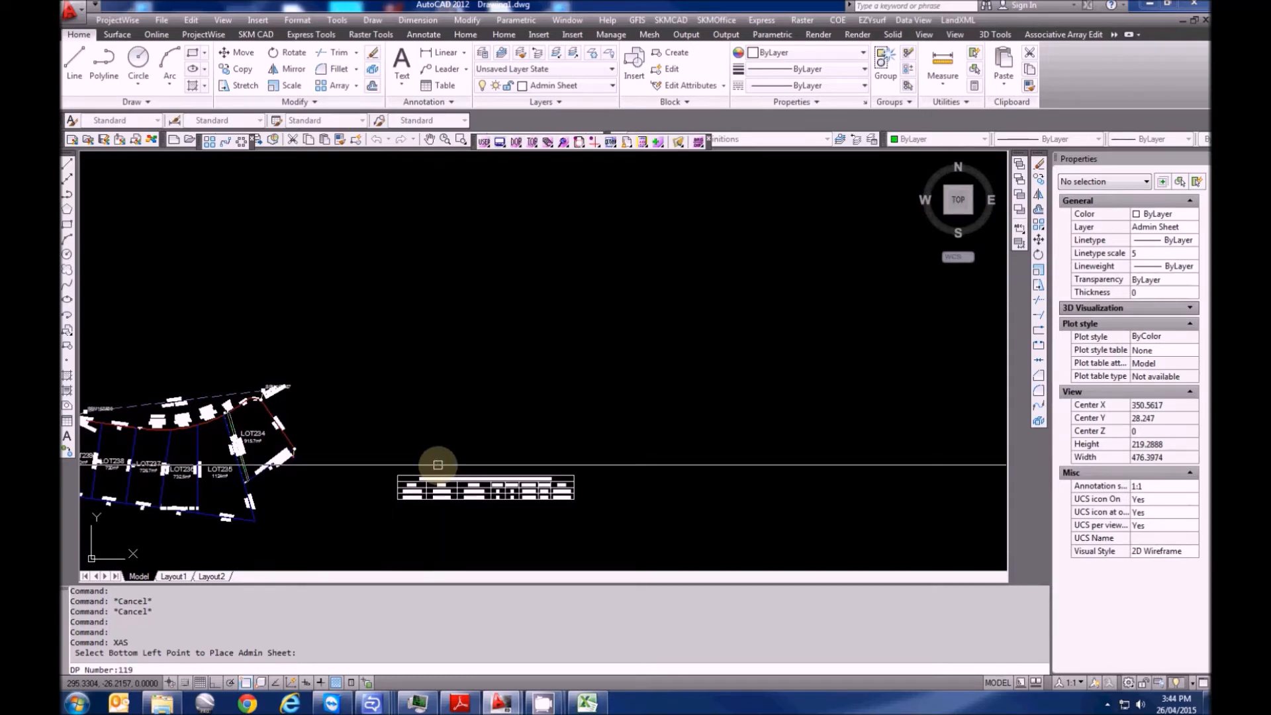
# Enter DP number 1191535, LGA and locality GUNNEDAH, then request the parish list with *
pyautogui.write('53')
pyautogui.press('Return')
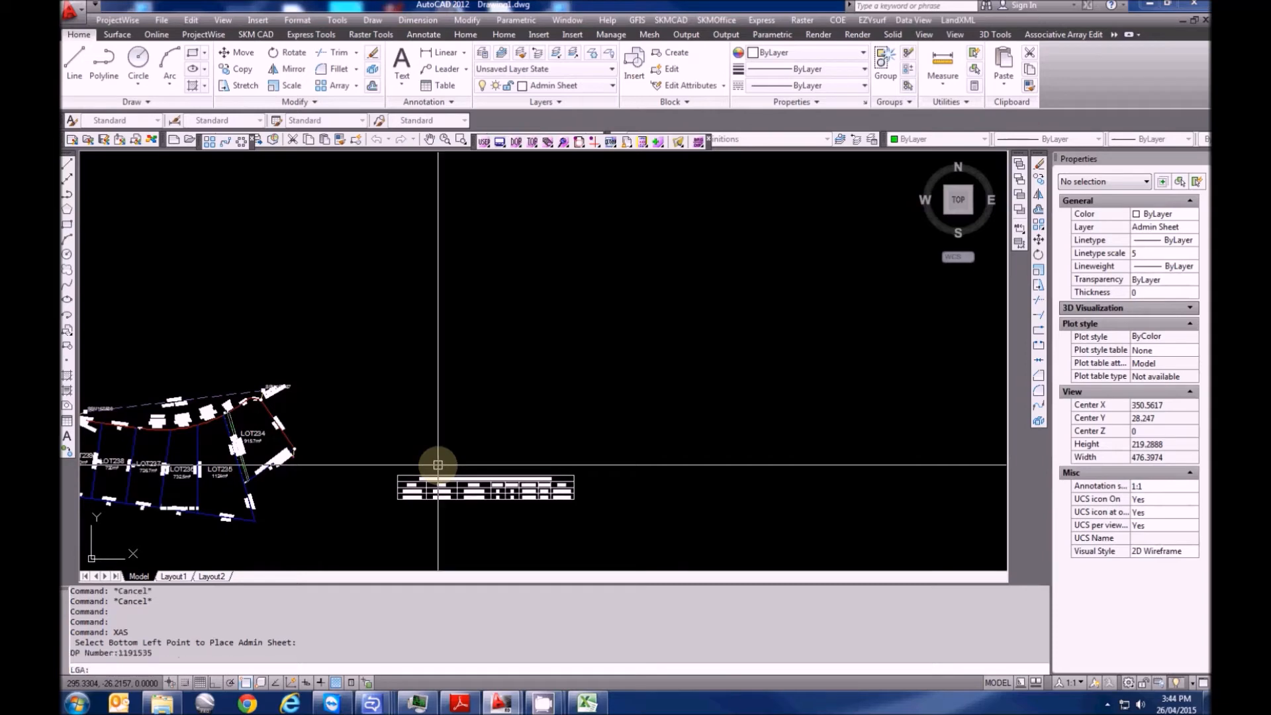
pyautogui.write('GUNNEDAH')
pyautogui.press('Return')
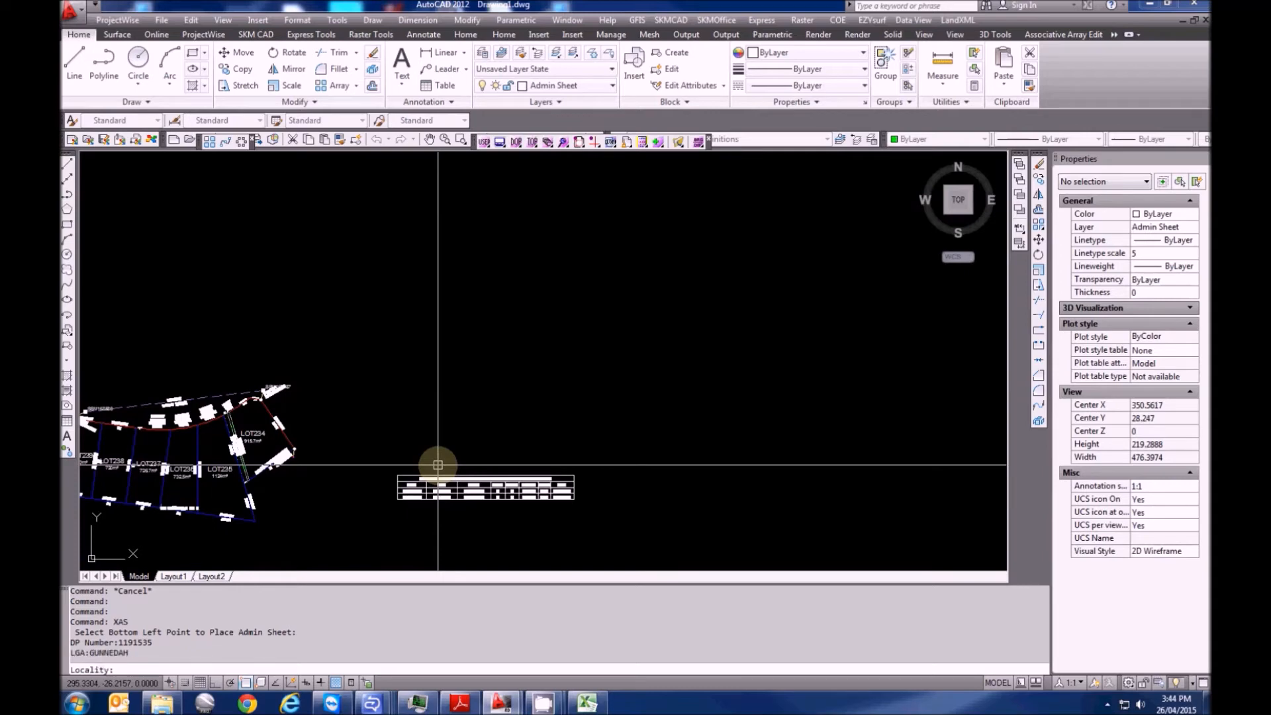
pyautogui.write('GUNNEDAH')
pyautogui.press('Return')
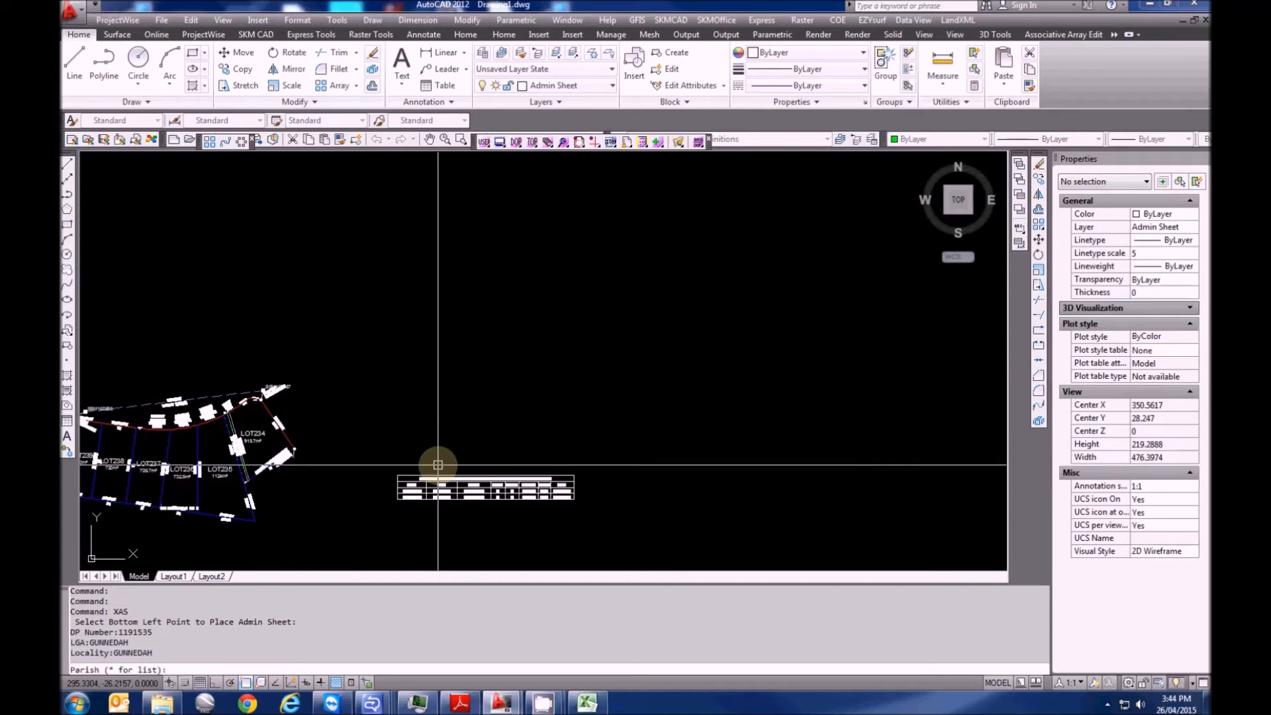
pyautogui.write('*')
pyautogui.press('Return')
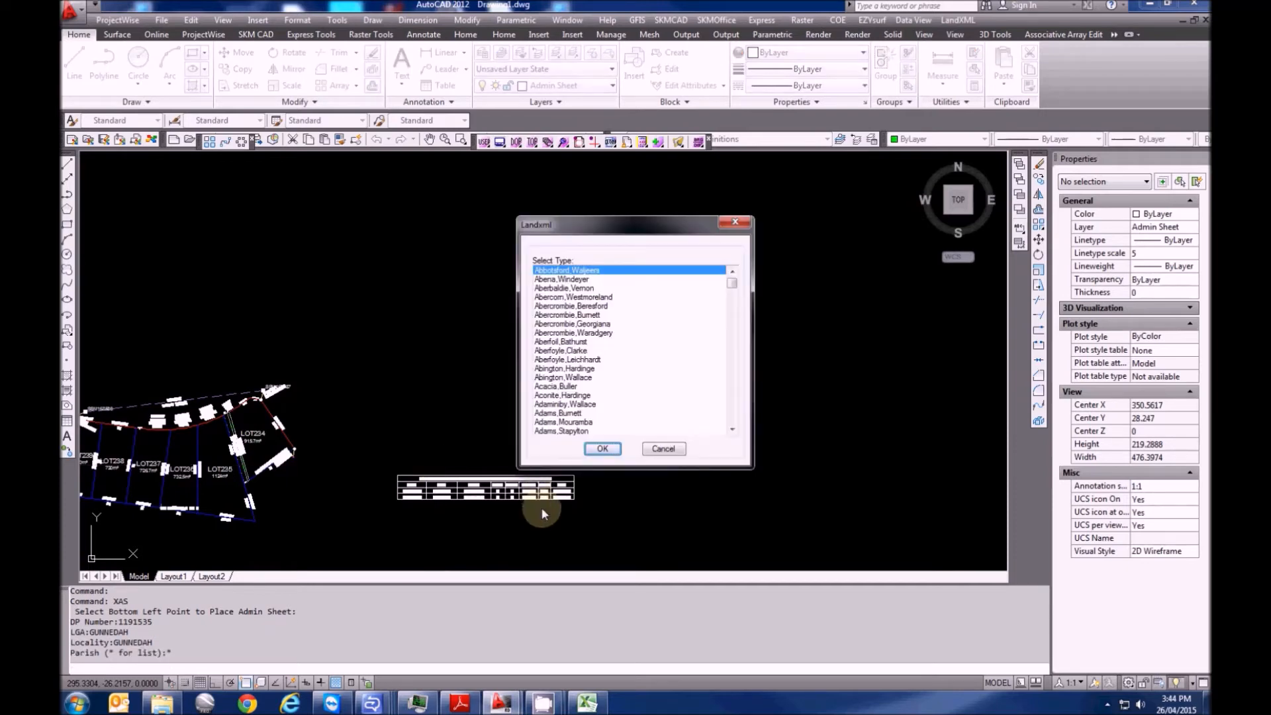
# Scroll the parish list down to the G entries and select Gunnedah,Pottinger
pyautogui.moveTo(733, 292); pyautogui.dragTo(726, 343)
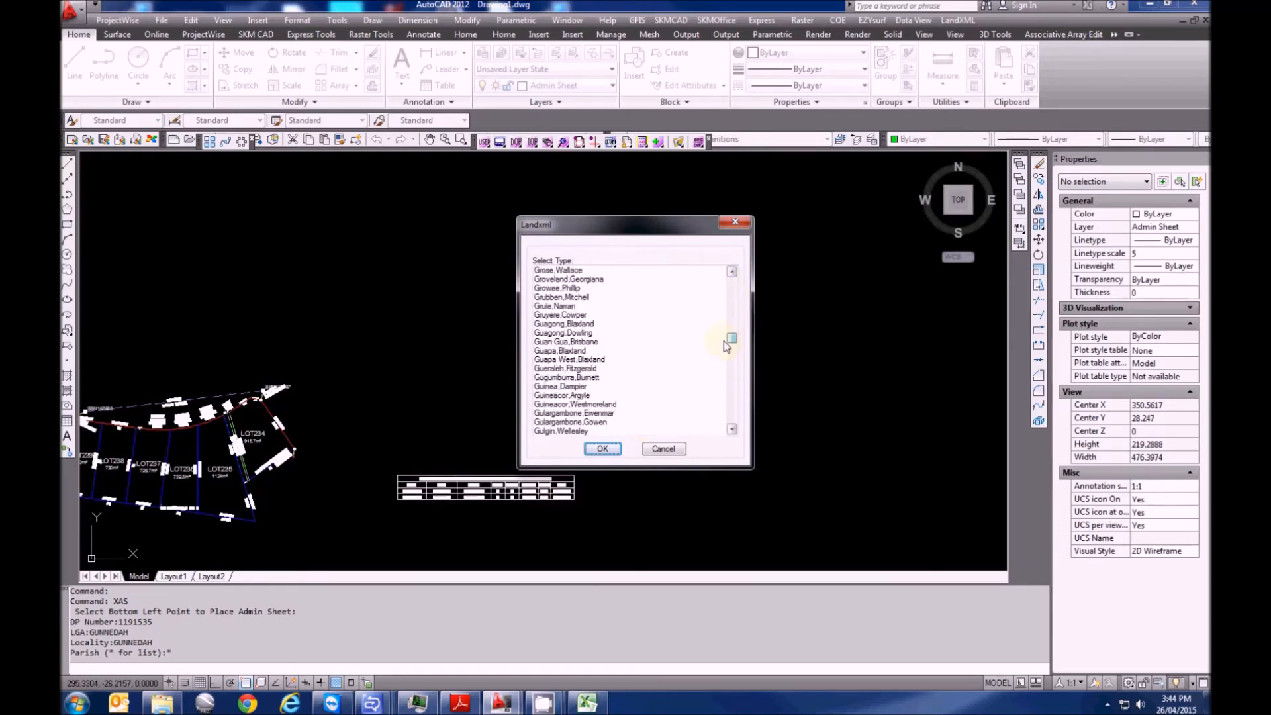
pyautogui.click(587, 404)
pyautogui.scroll(-5, 590, 407)
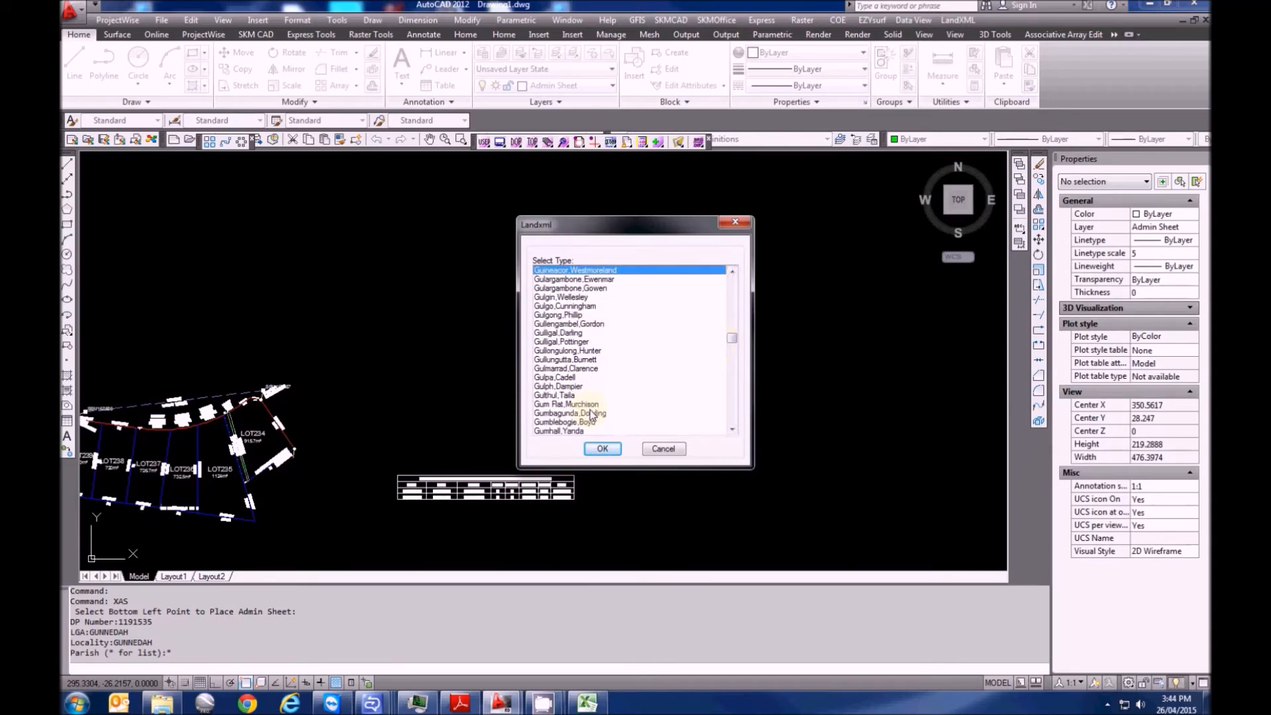
pyautogui.scroll(-4, 594, 416)
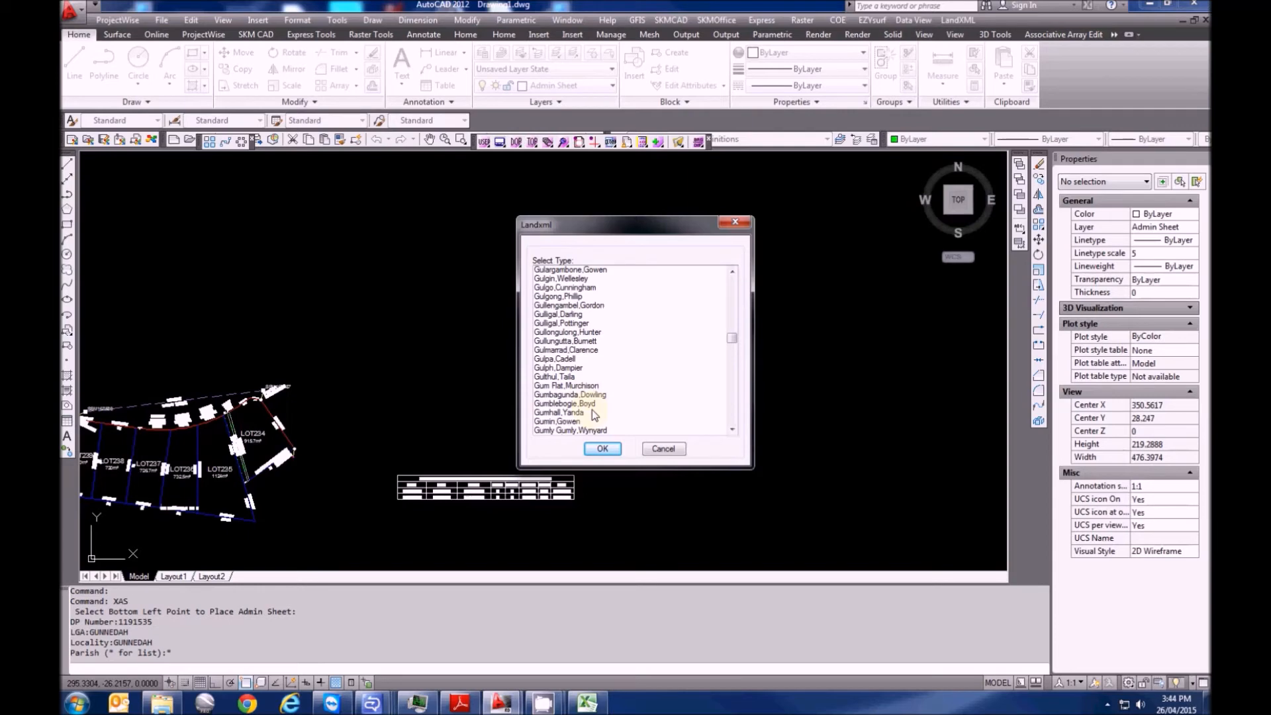
pyautogui.scroll(-1, 594, 415)
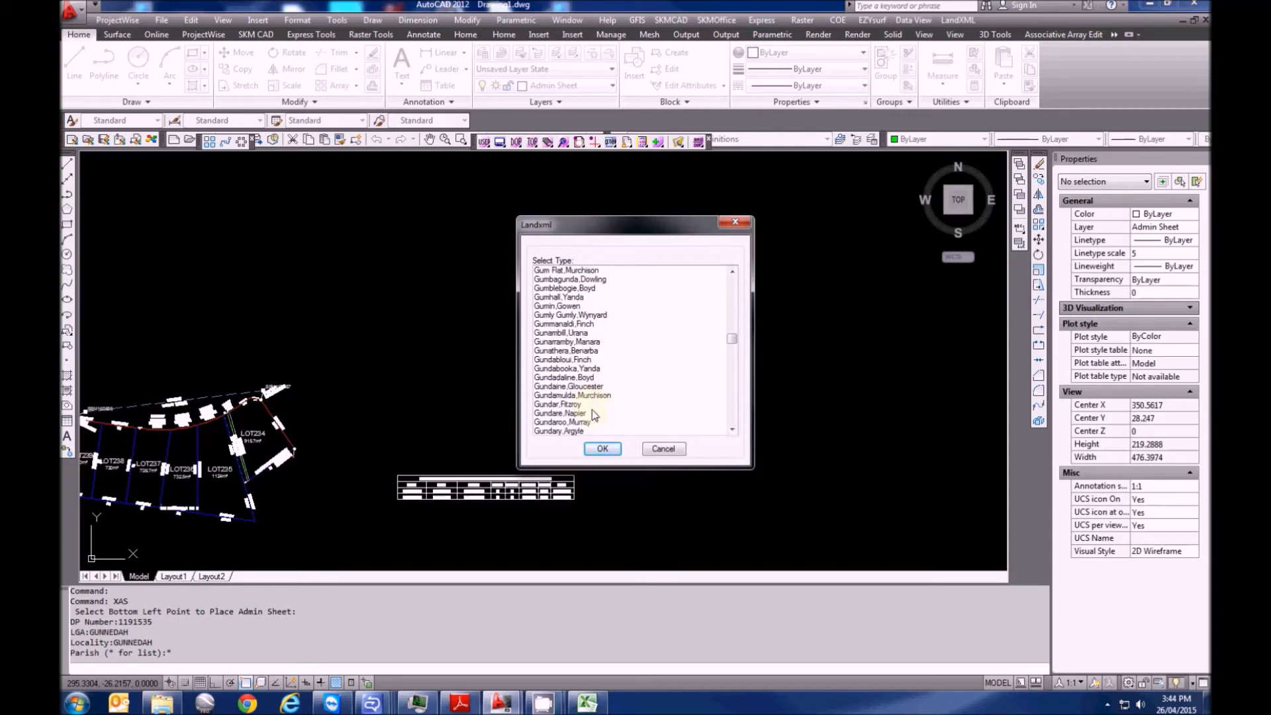
pyautogui.scroll(-1, 594, 415)
pyautogui.scroll(-4, 594, 415)
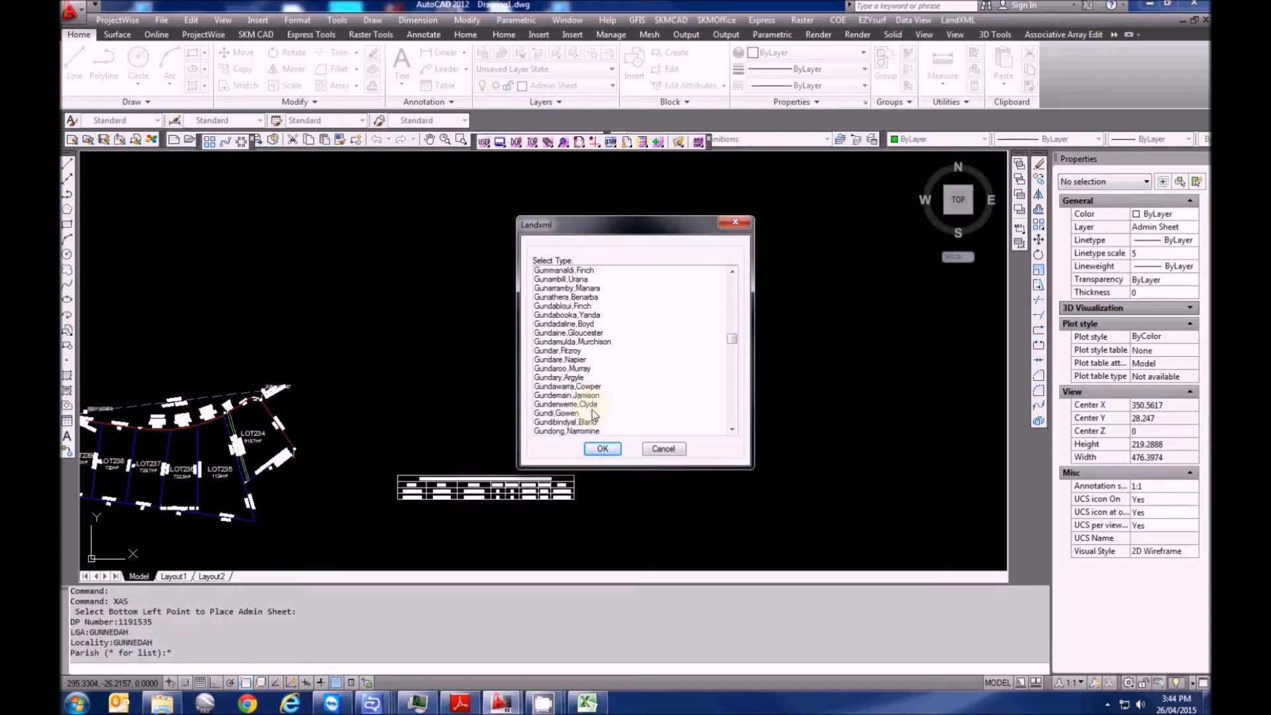
pyautogui.scroll(-2, 593, 415)
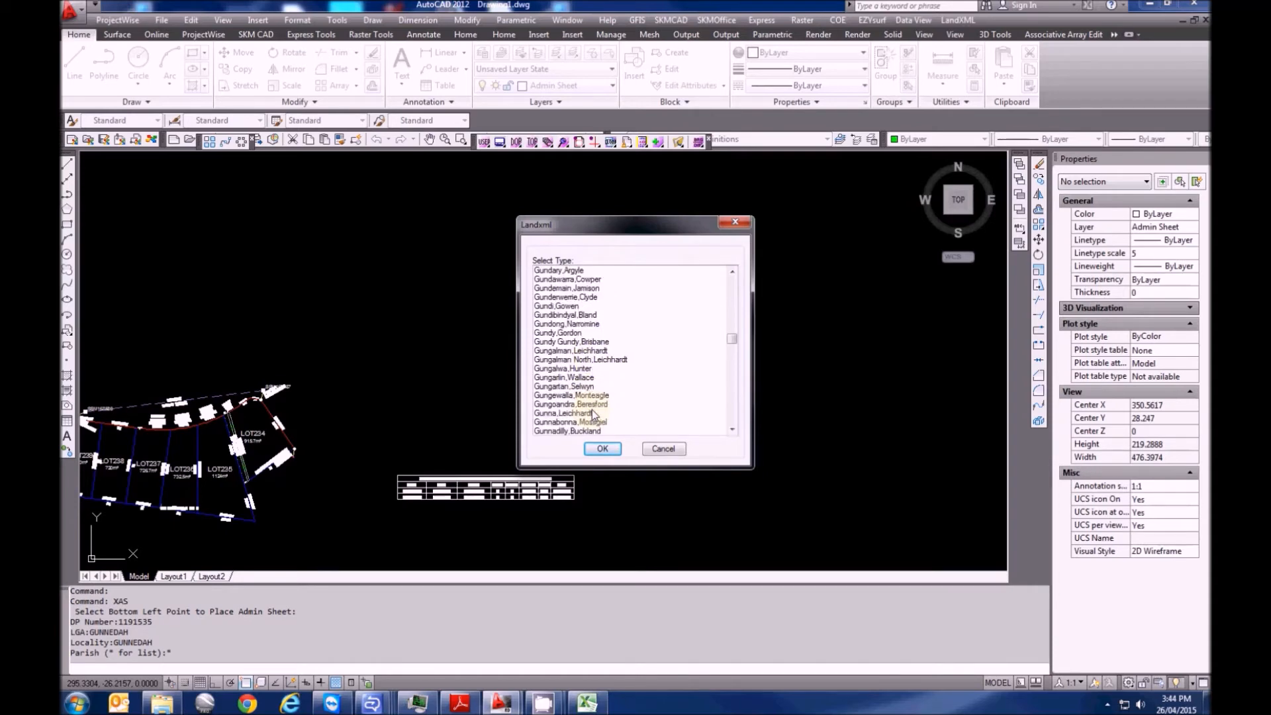
pyautogui.scroll(-2, 594, 412)
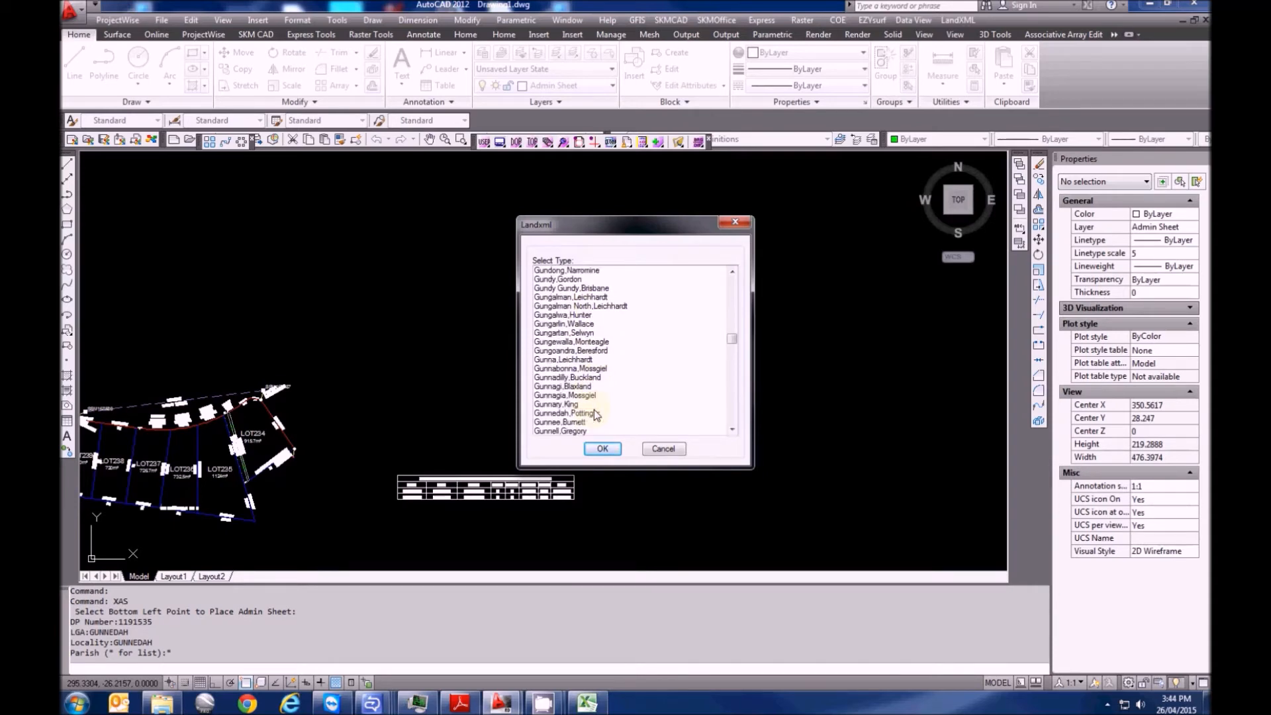
pyautogui.click(574, 414)
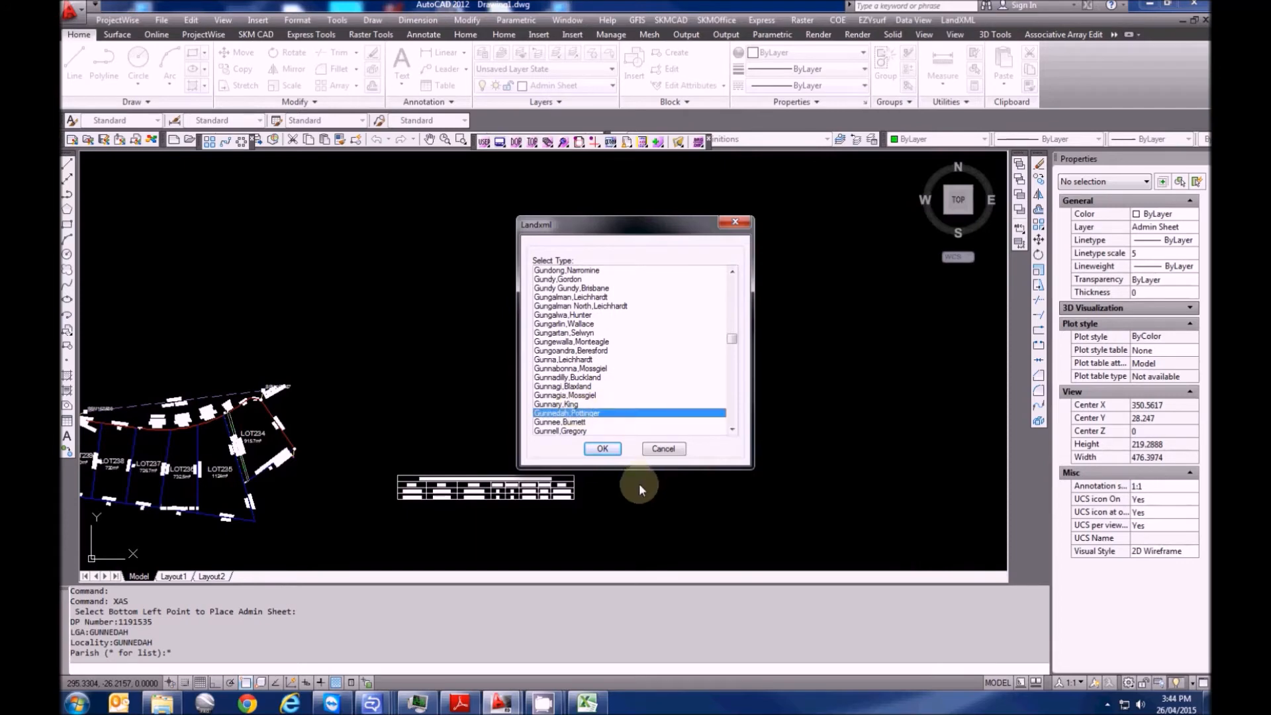
# Confirm Gunnedah,Pottinger as the parish, then enter the surveyor's full name and firm/address
pyautogui.click(602, 449)
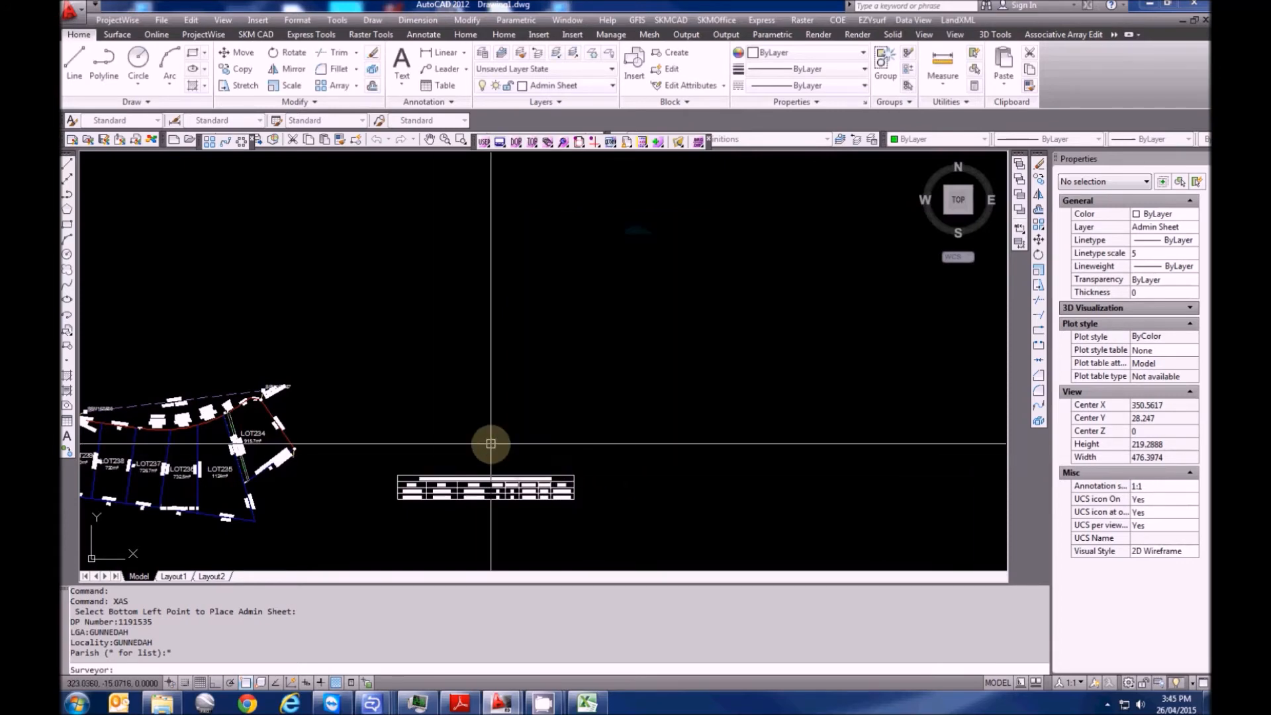
pyautogui.press('Return')
pyautogui.write('NO FIXED ABODE')
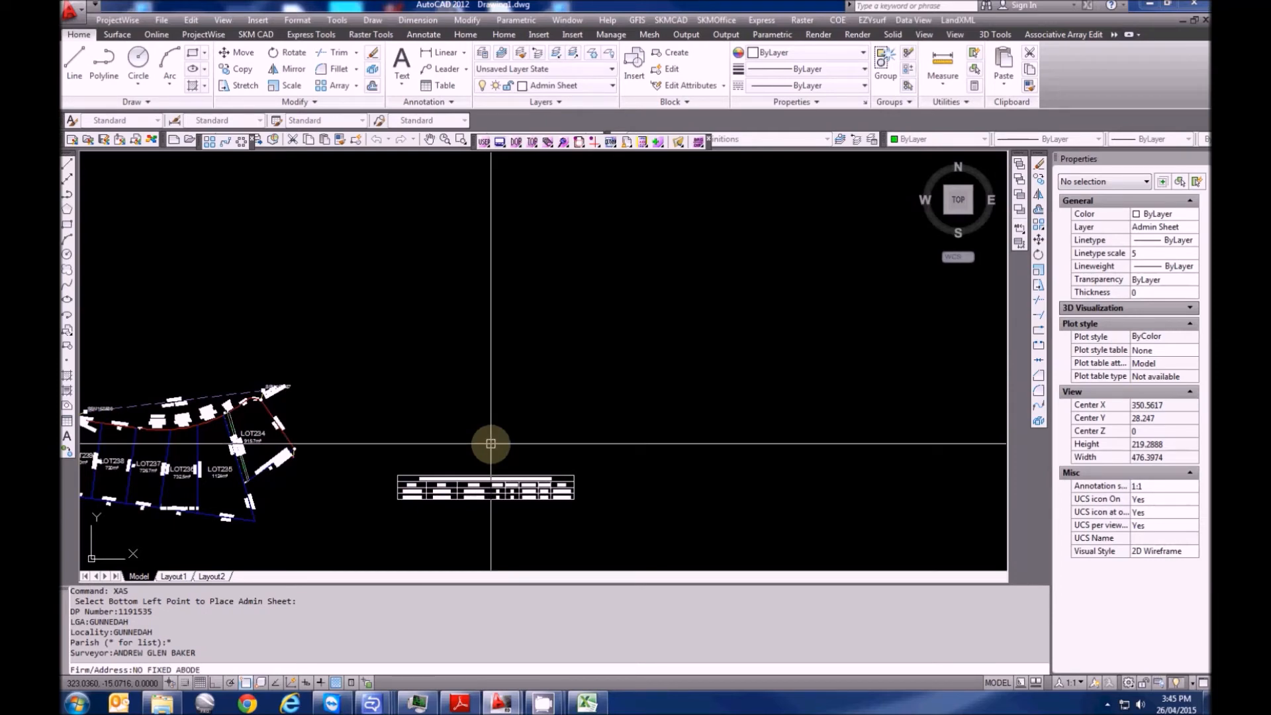
pyautogui.press('Return')
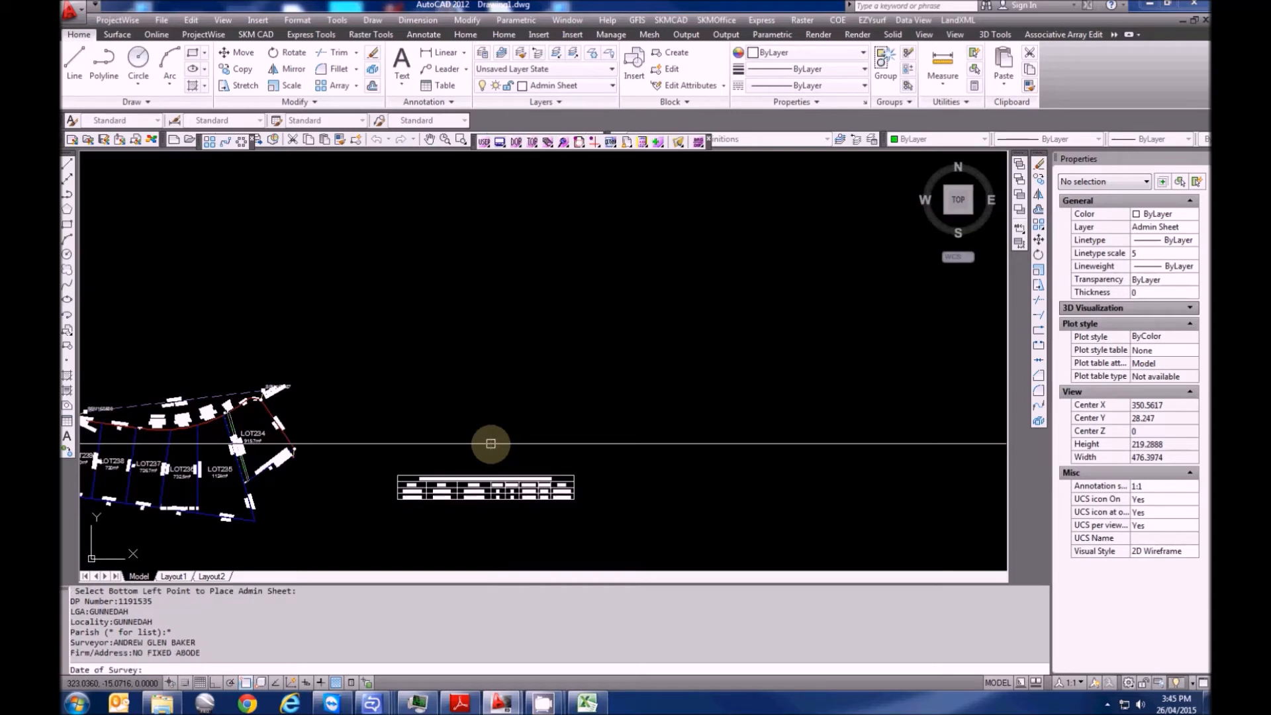
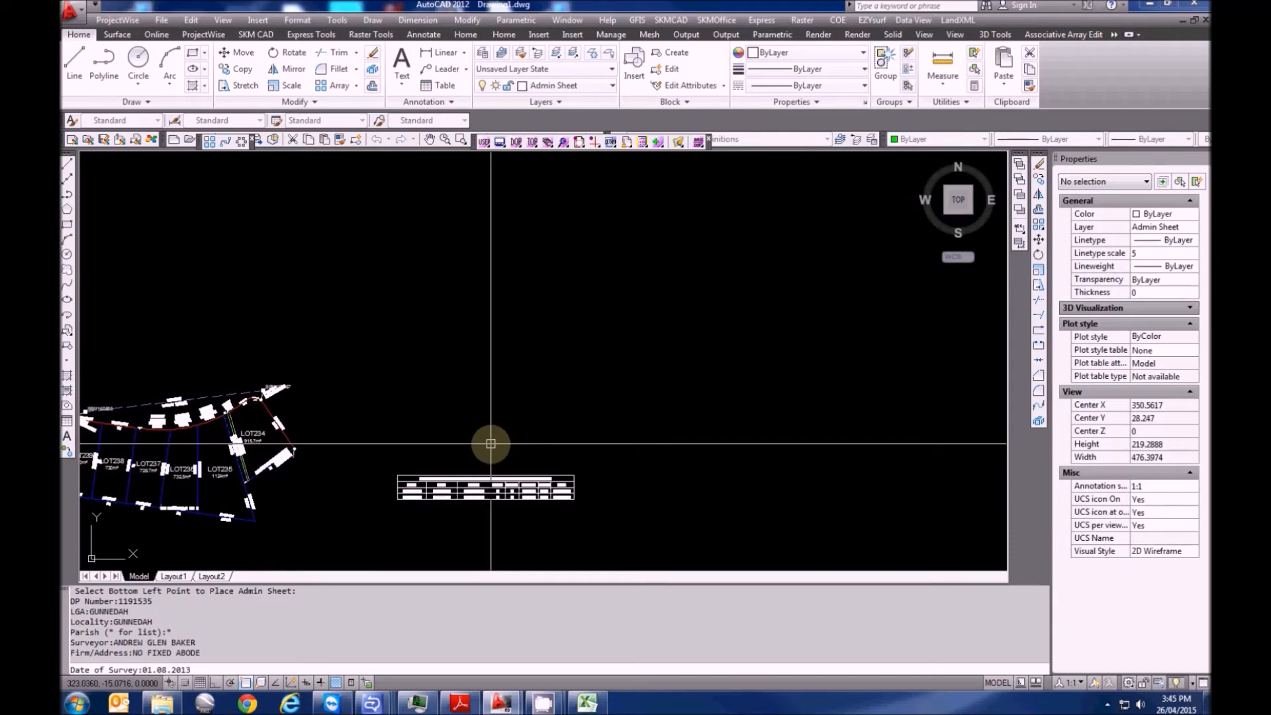
# Submit the survey date, then set the area to urban (U) and the terrain to level (L)
pyautogui.press('Return')
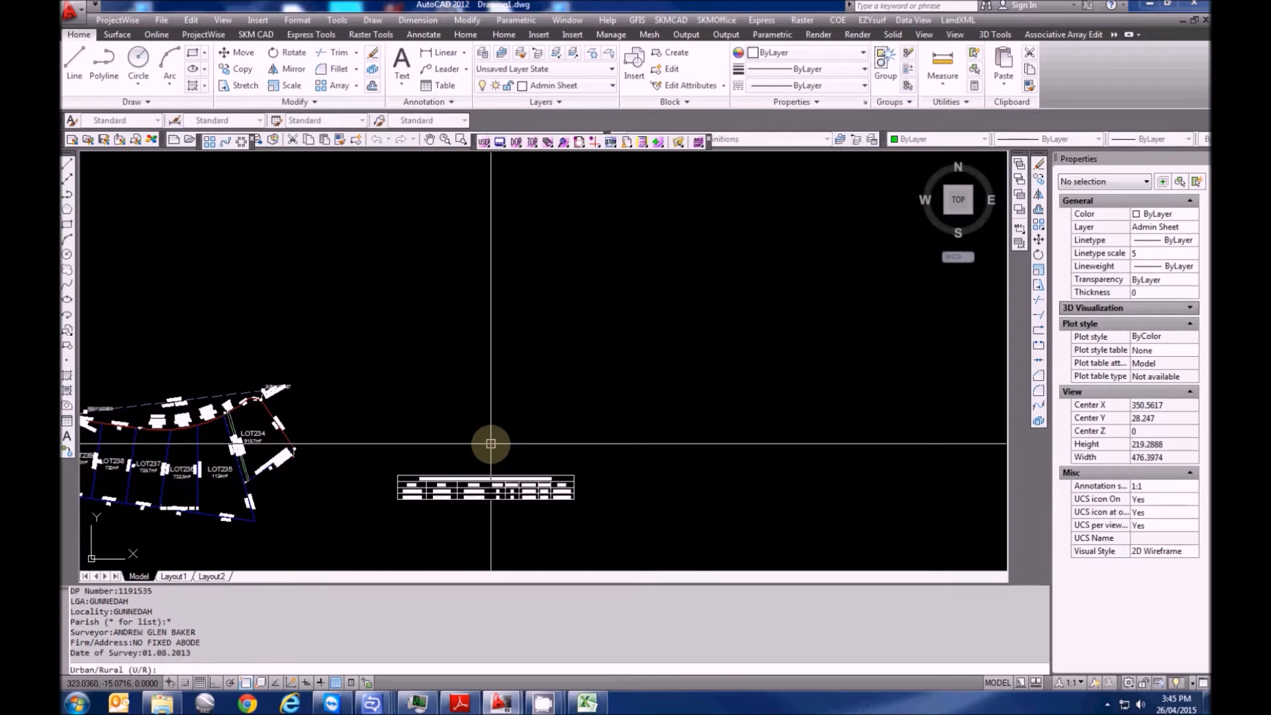
pyautogui.write('U')
pyautogui.press('Return')
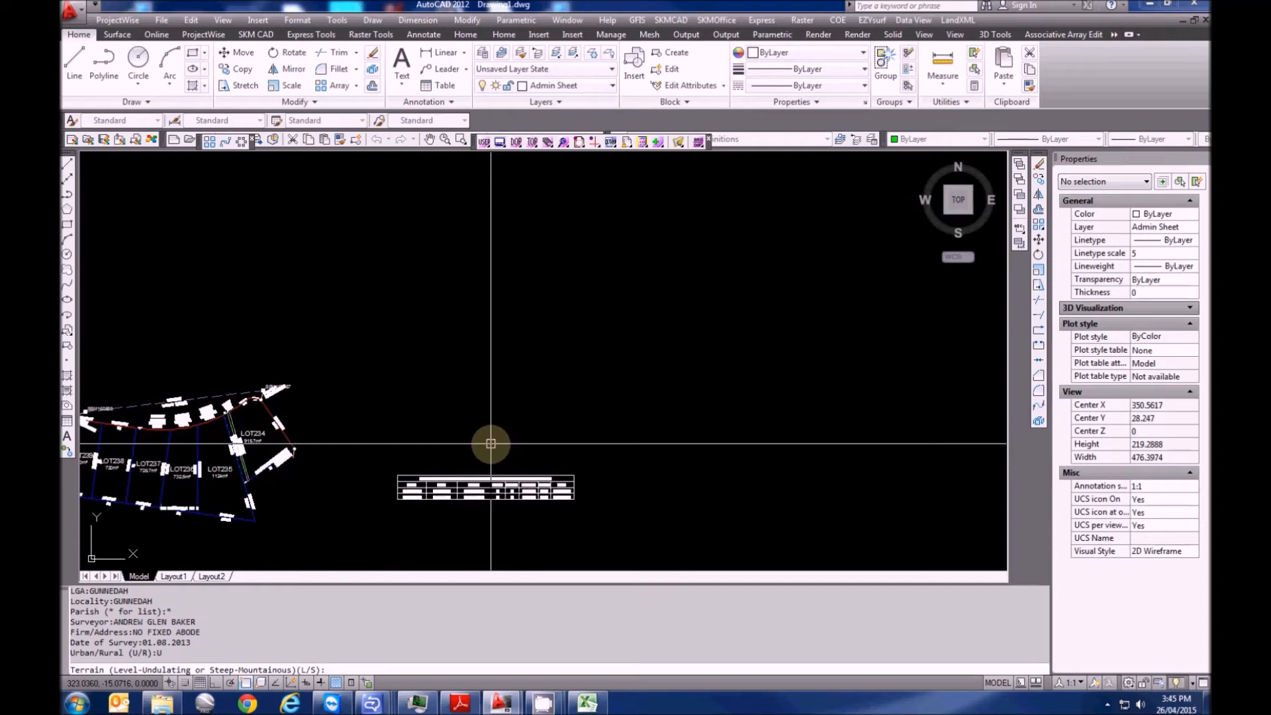
pyautogui.write('L')
pyautogui.press('Return')
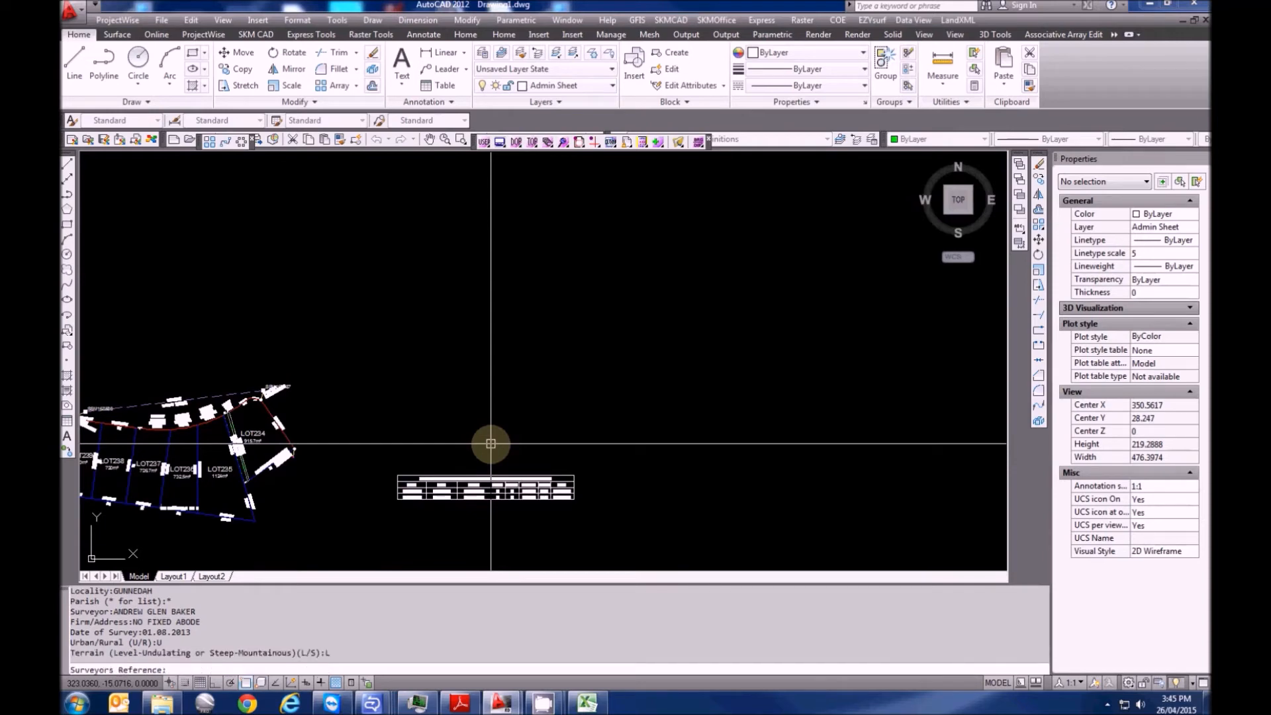
# Enter the surveyor's reference, title 'SUBDIVISDION OF LOT 24 DP1187004' and plans DP811334, DP1114975, DP137786, DP1169803
pyautogui.write('06095DPG')
pyautogui.press('Return')
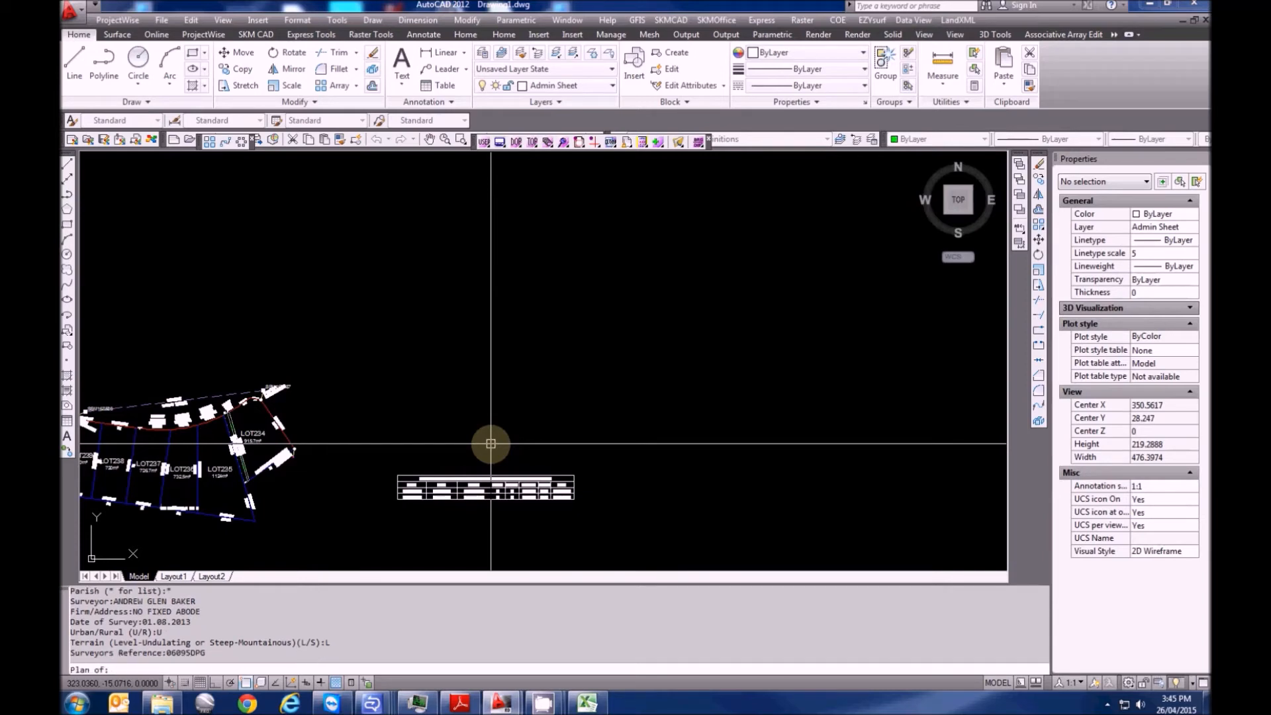
pyautogui.write('SUBDIVISDION OF')
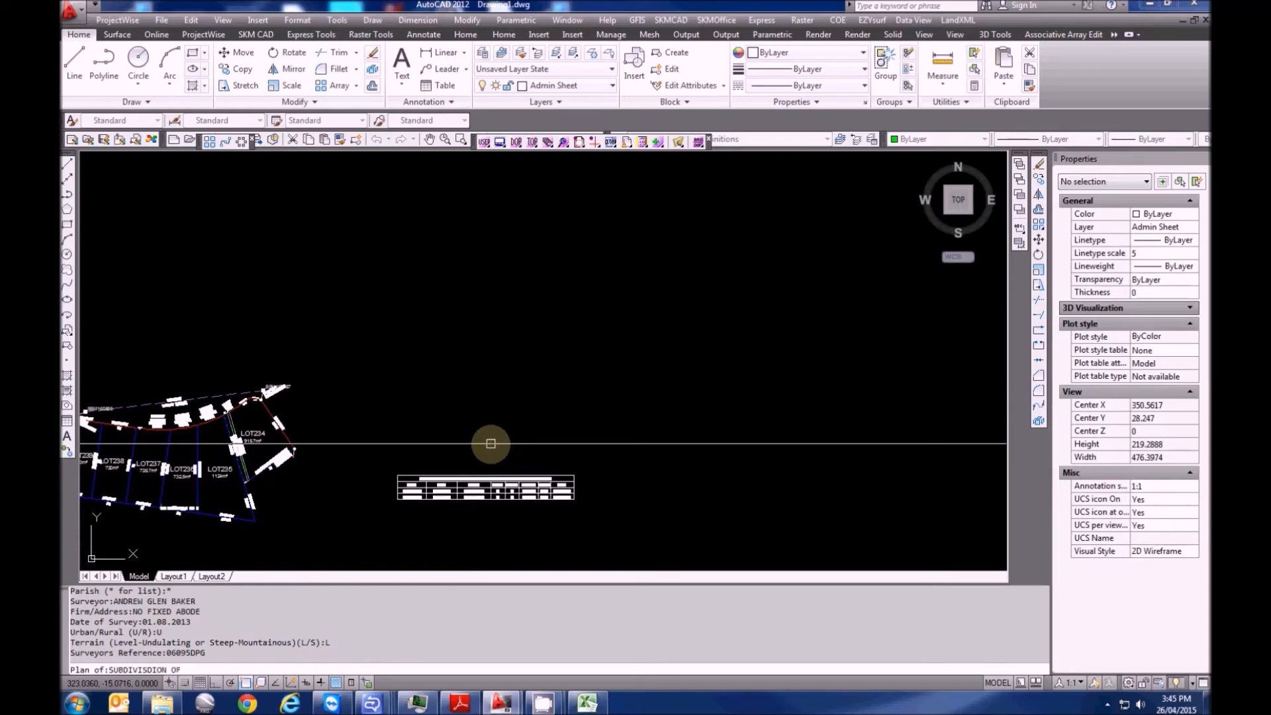
pyautogui.write(' LOT 24')
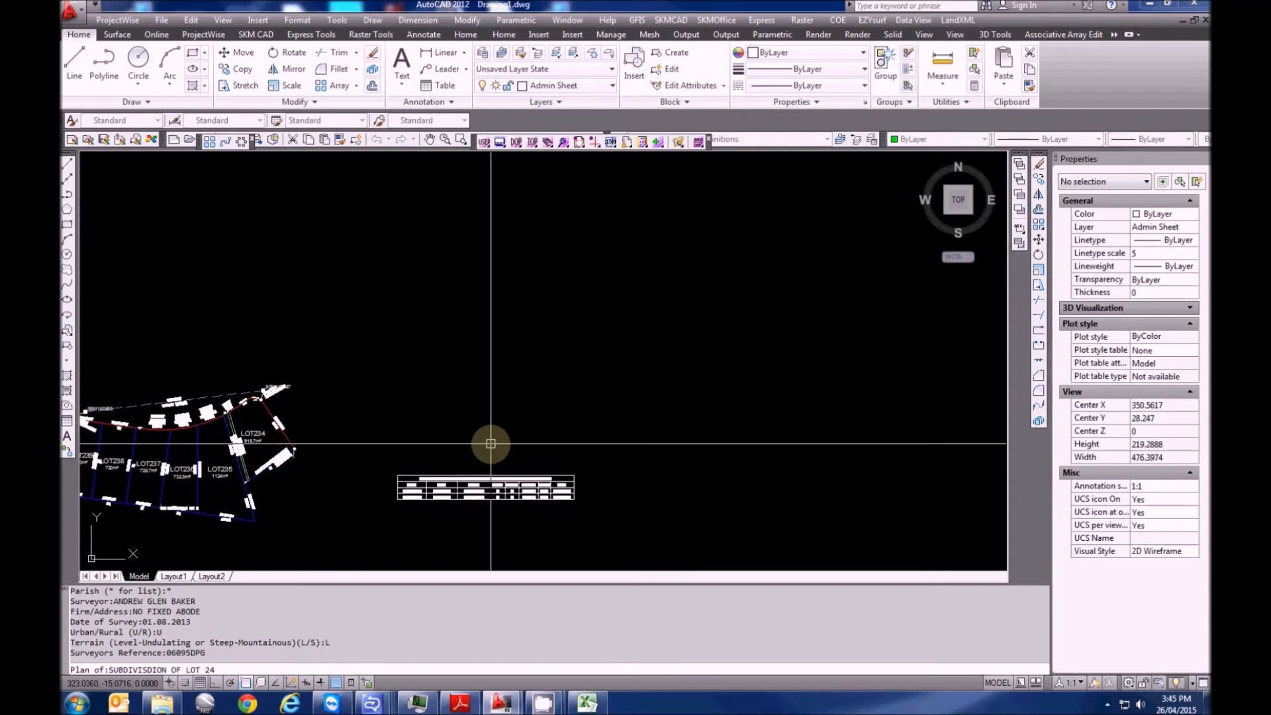
pyautogui.write(' DP1187004')
pyautogui.press('Return')
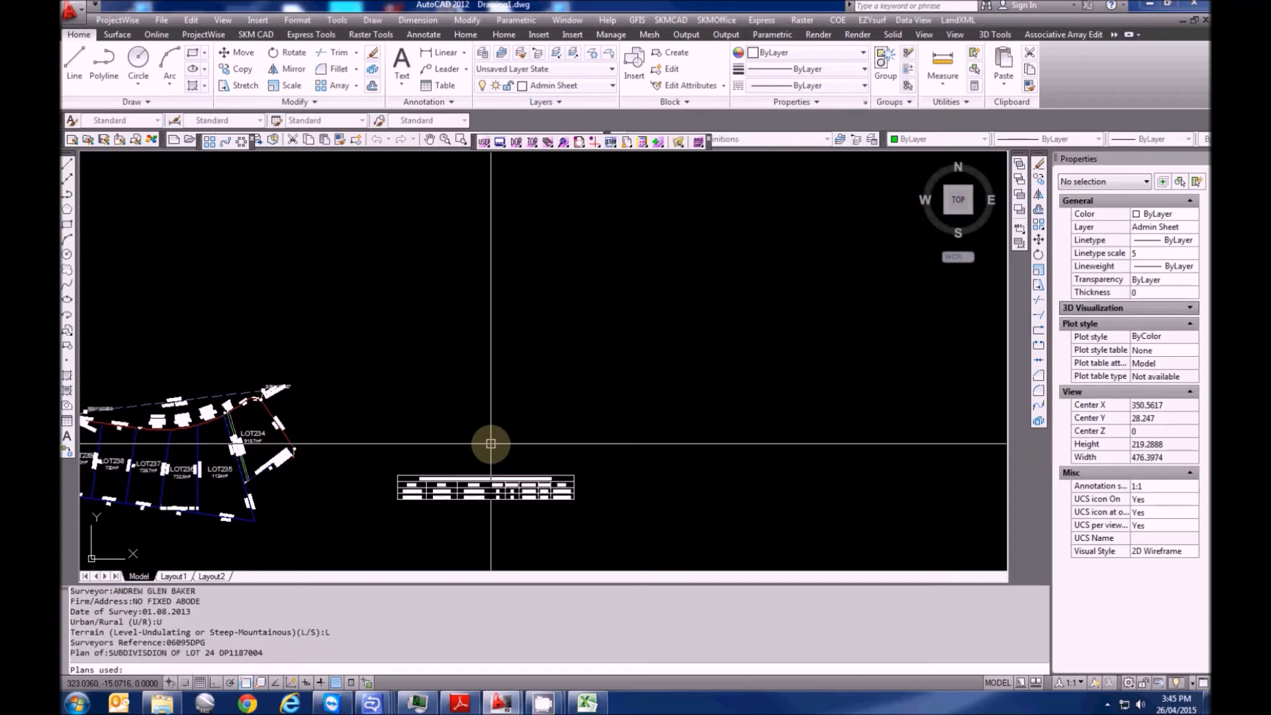
pyautogui.write('DP811334, DP1114975, DP137786, DP1169803')
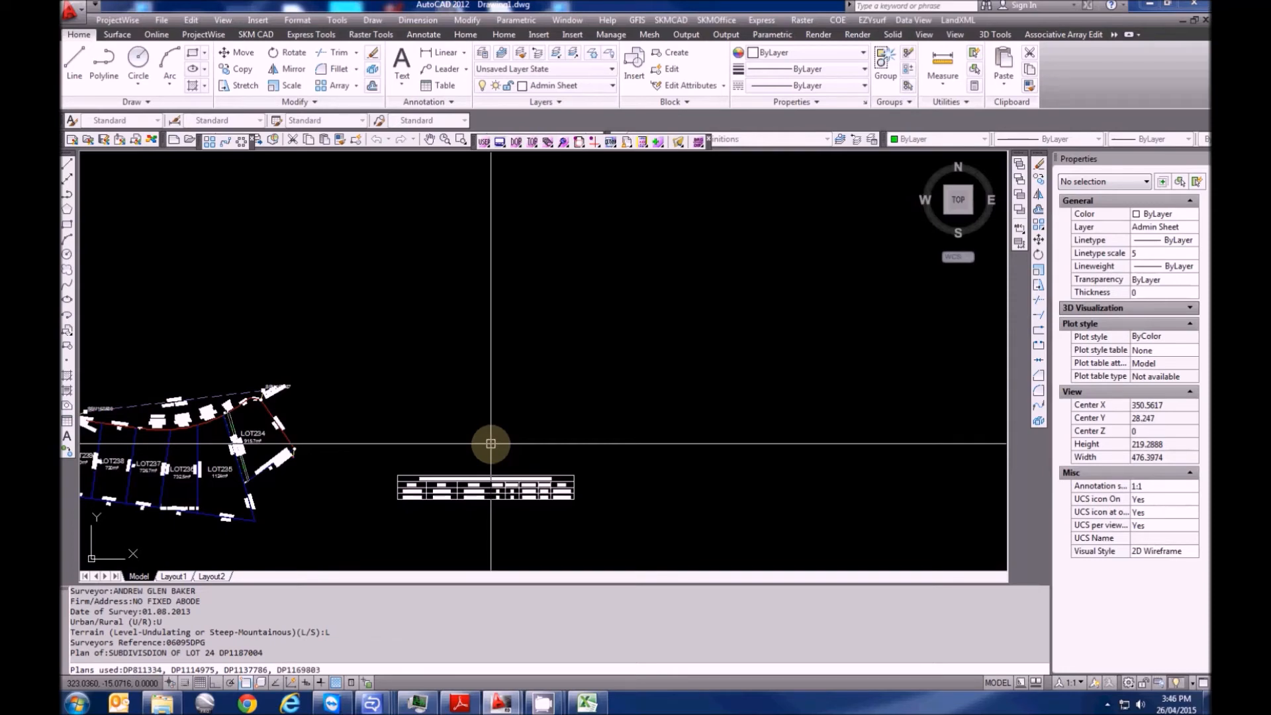
pyautogui.press('Return')
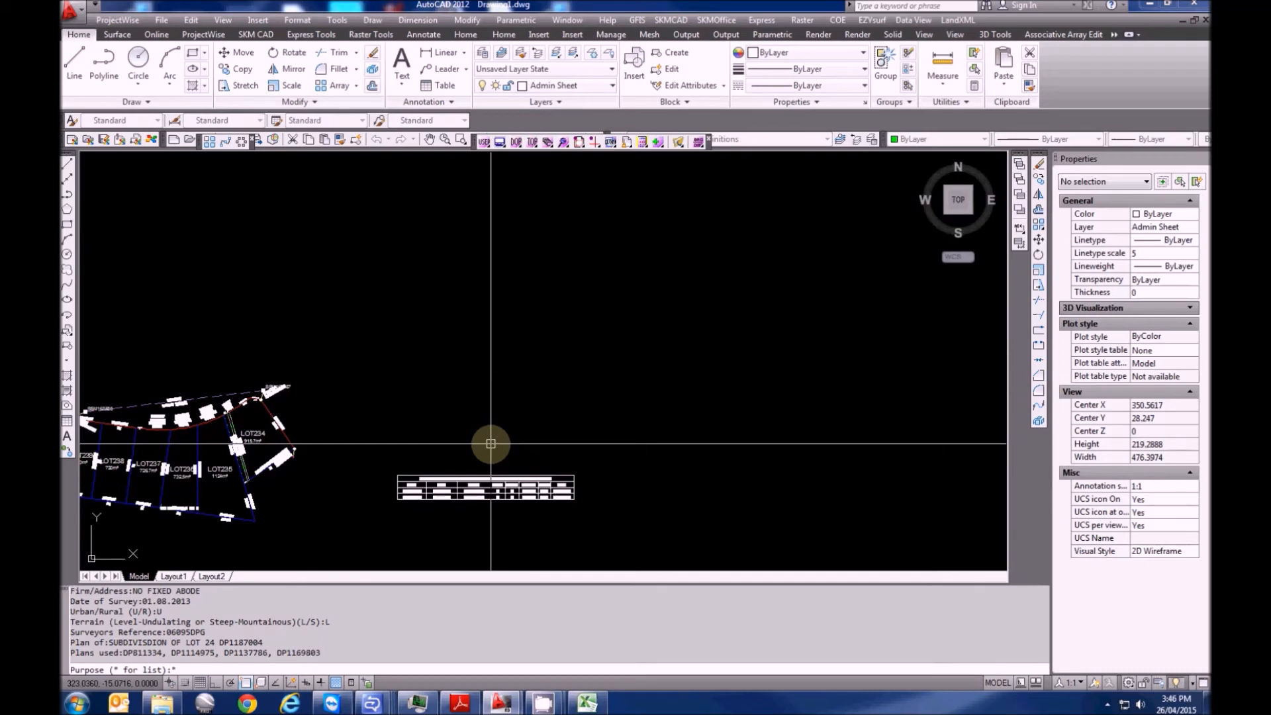
# Set purpose Subdivision, registration date 10.02.2014, surveyed (S), and keep the default NSW jurisdiction and Standard format
pyautogui.write('*')
pyautogui.press('Return')
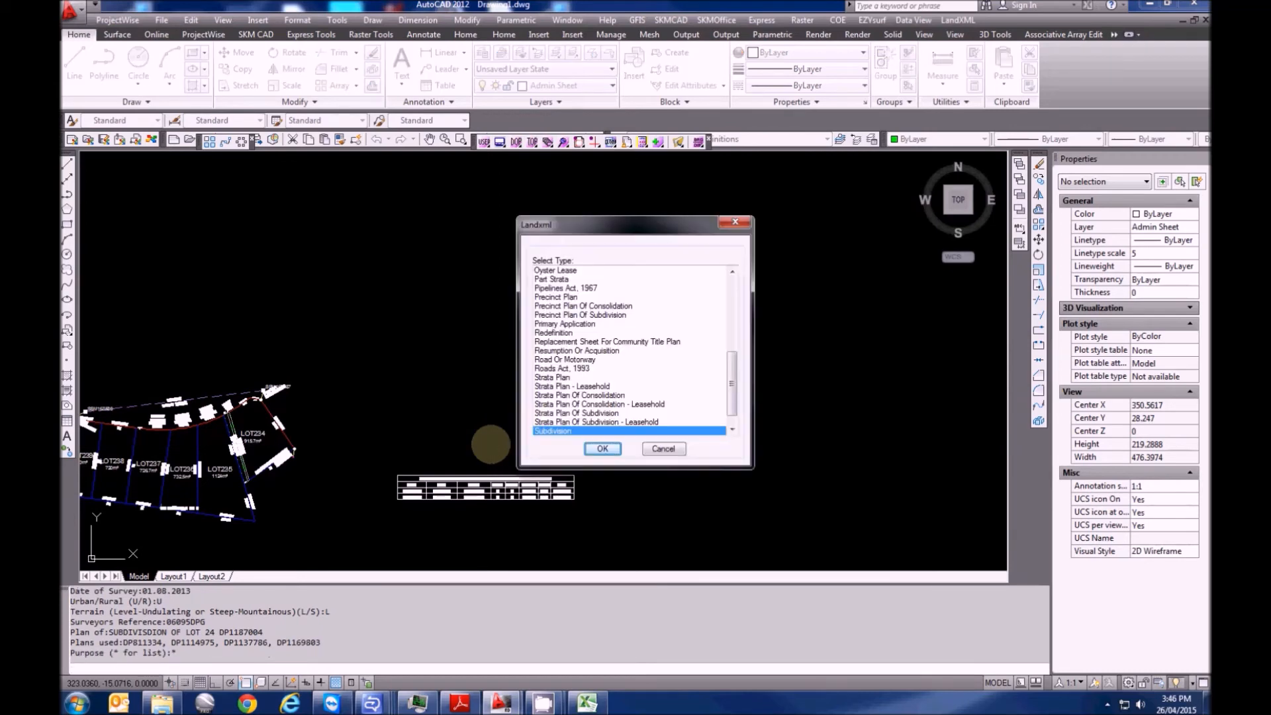
pyautogui.click(604, 449)
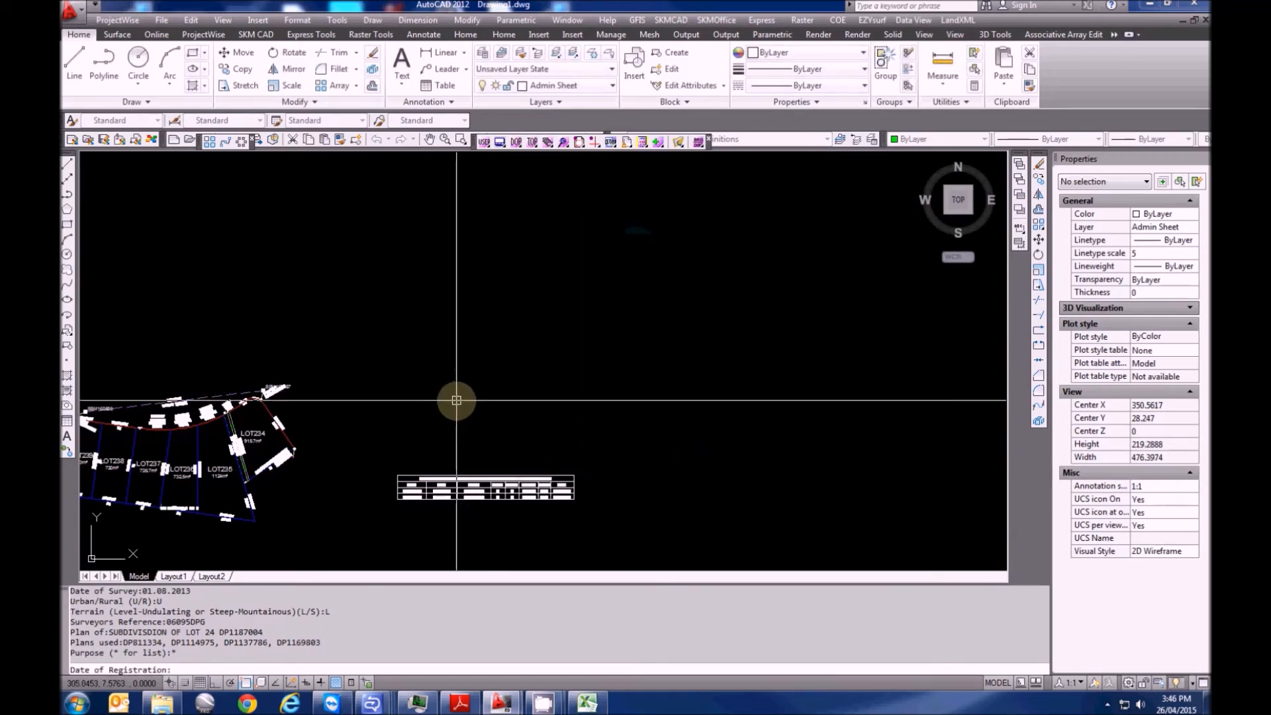
pyautogui.write('10.02.2014')
pyautogui.press('Return')
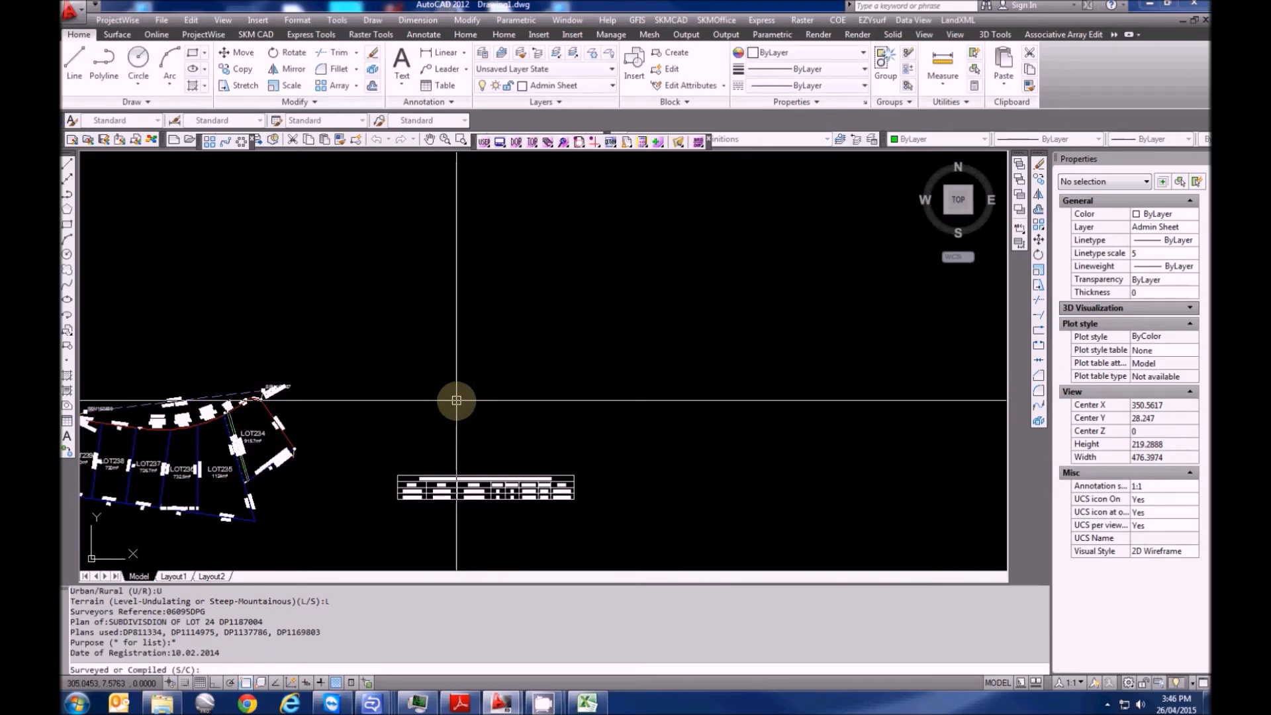
pyautogui.write('S')
pyautogui.press('Return')
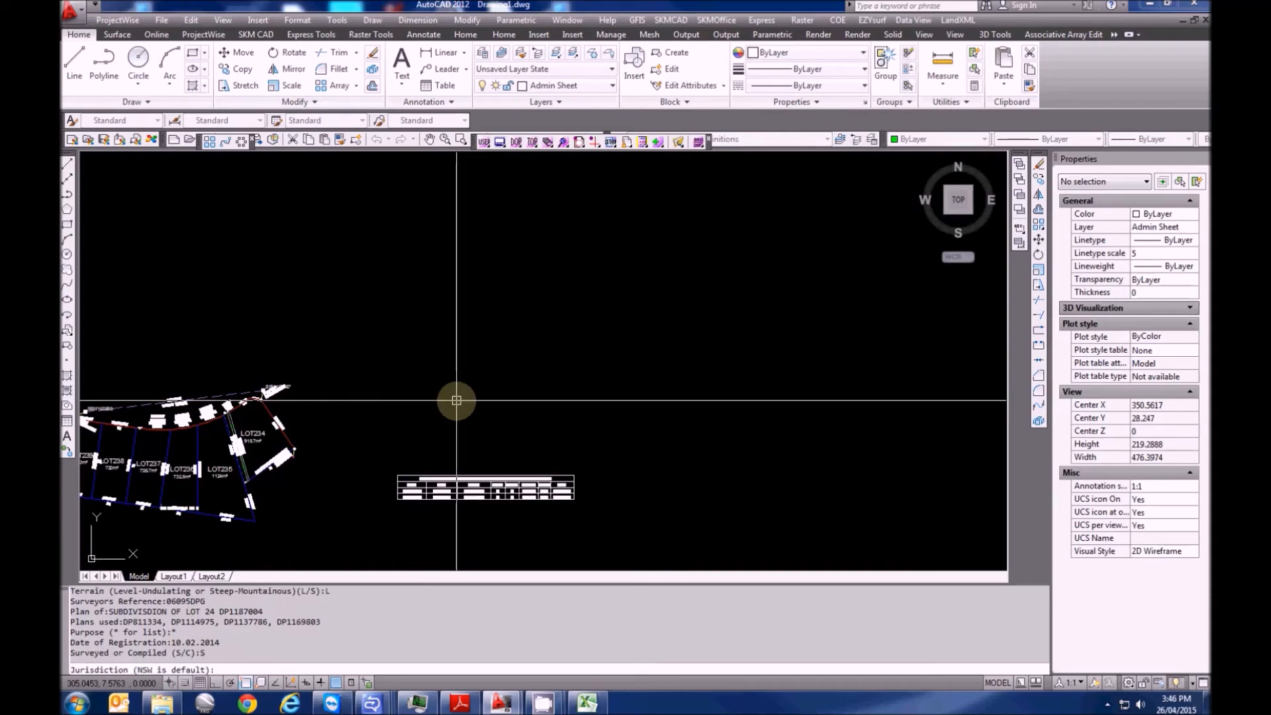
pyautogui.press('Return')
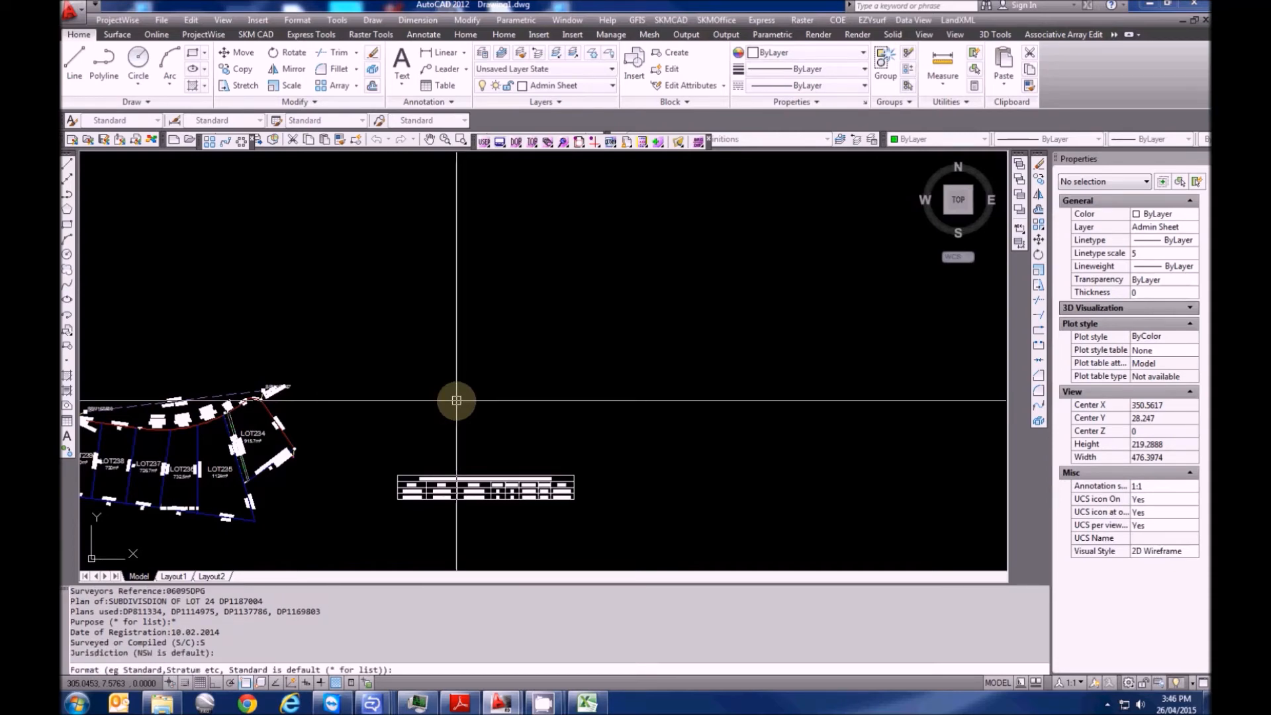
pyautogui.press('Return')
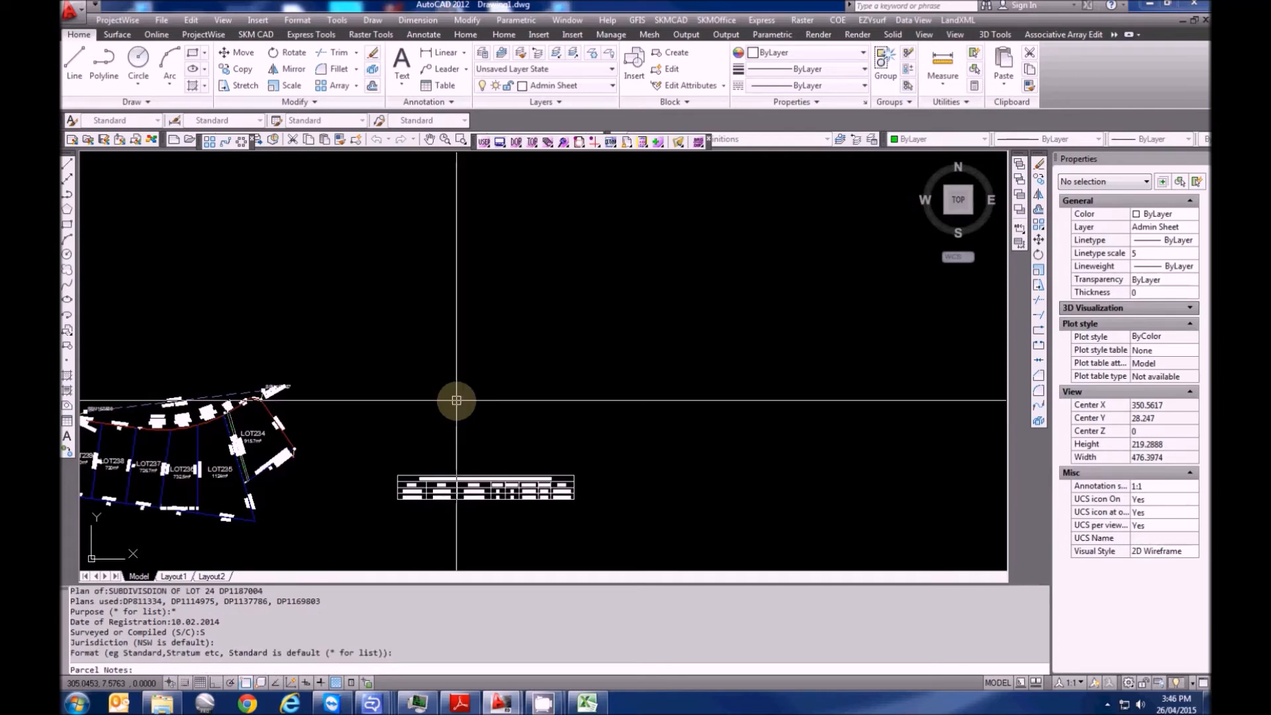
# Add the note dedicating the extensions of Tallowwood Drive and Kurrajong Road as public road
pyautogui.write('IT IS INTENDED TO DEDICATE')
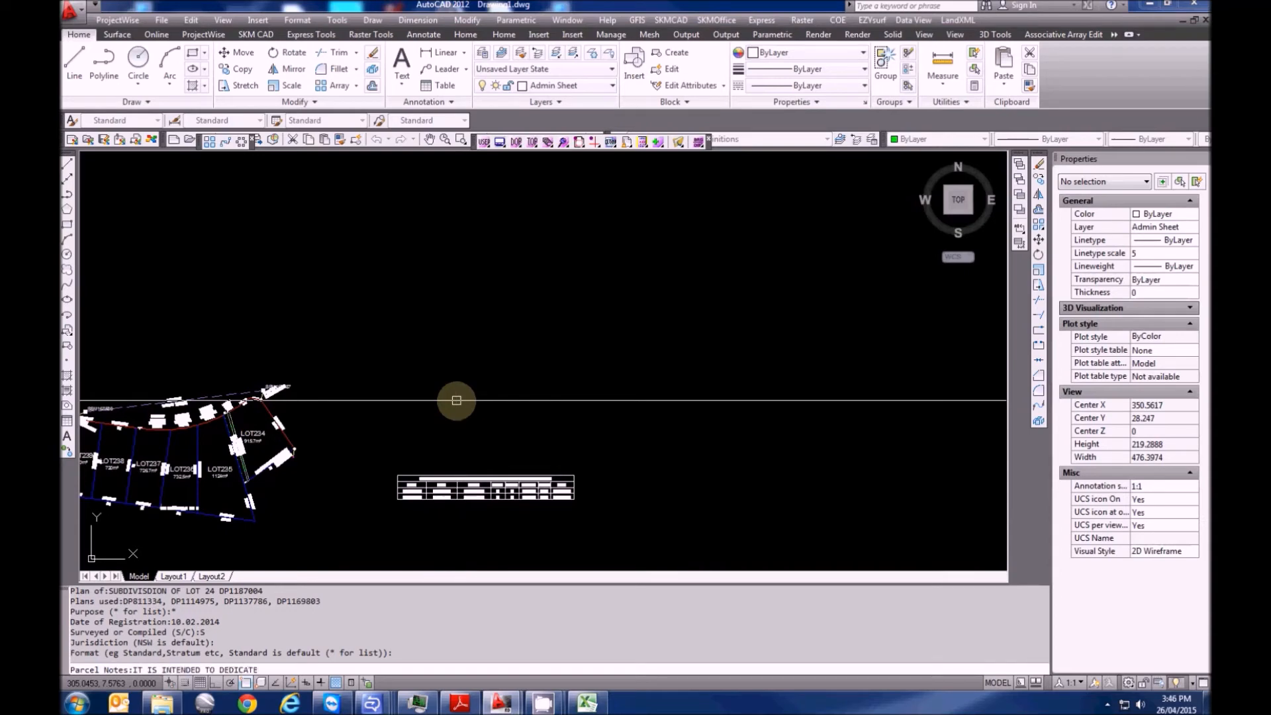
pyautogui.write(' THE EXTENTSIONS OF')
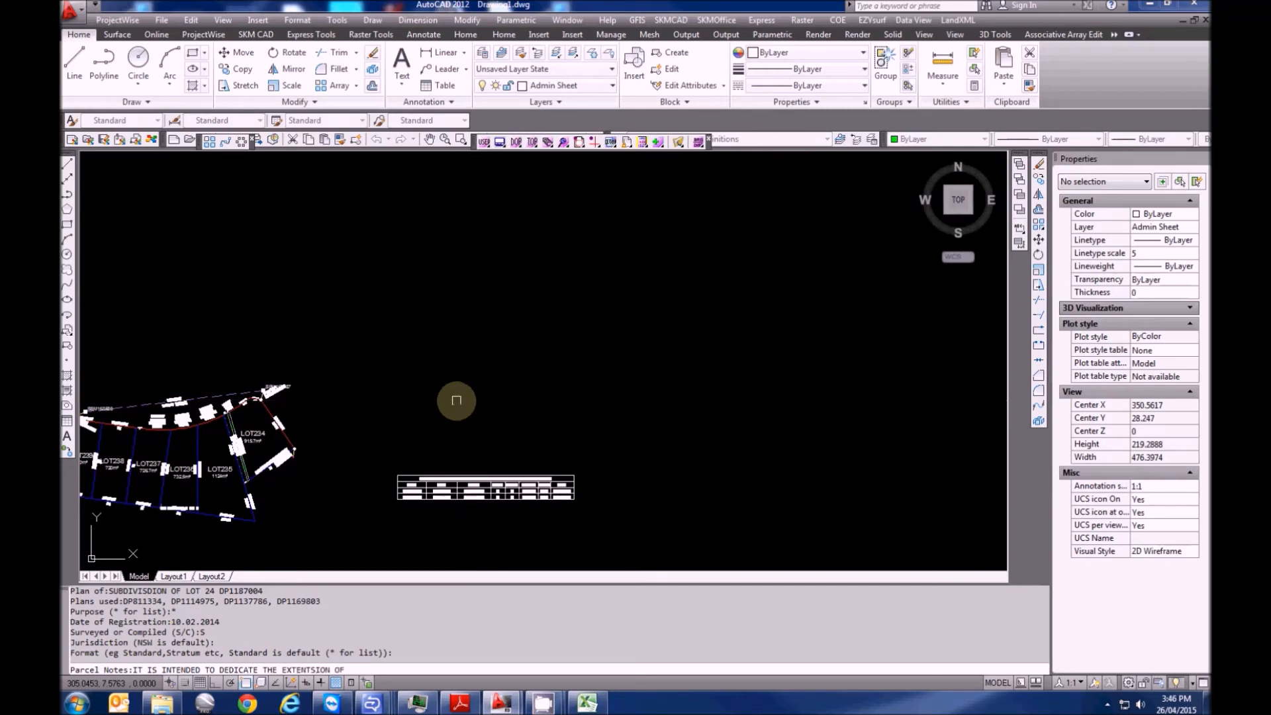
pyautogui.press('BackSpace')
pyautogui.press('BackSpace')
pyautogui.press('BackSpace')
pyautogui.press('BackSpace')
pyautogui.write('S')
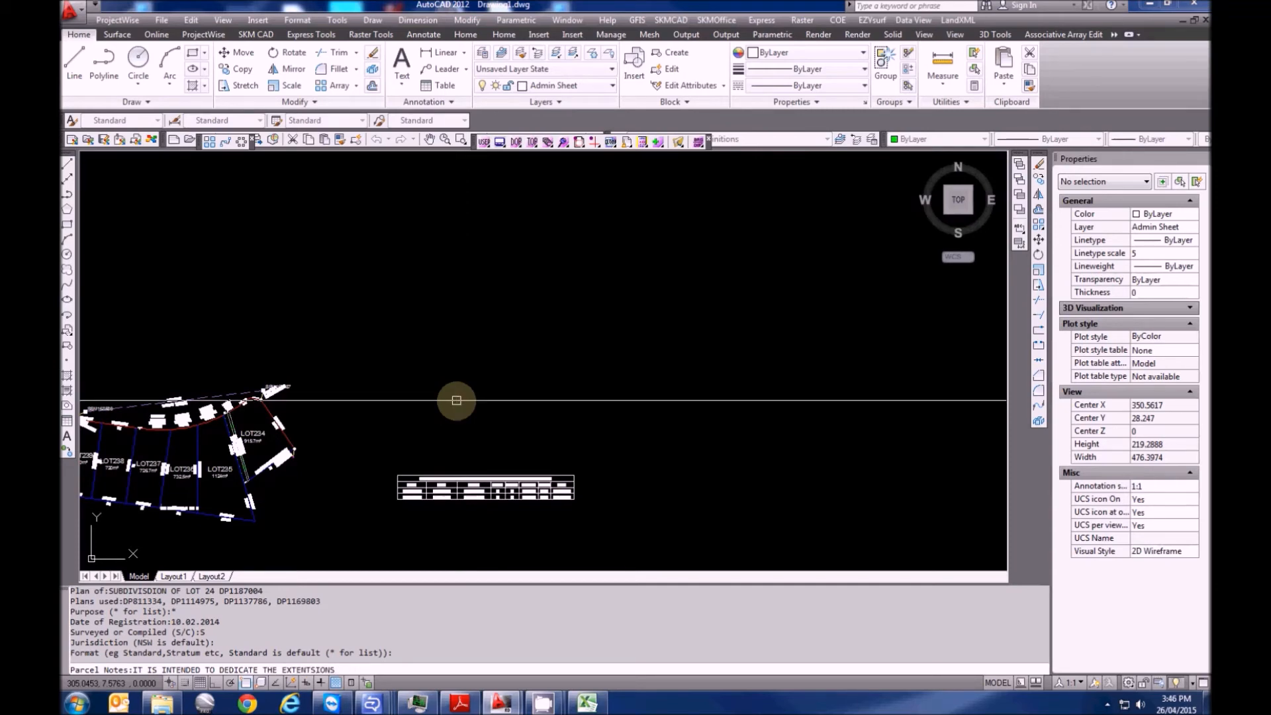
pyautogui.write(' OF TALLOWW')
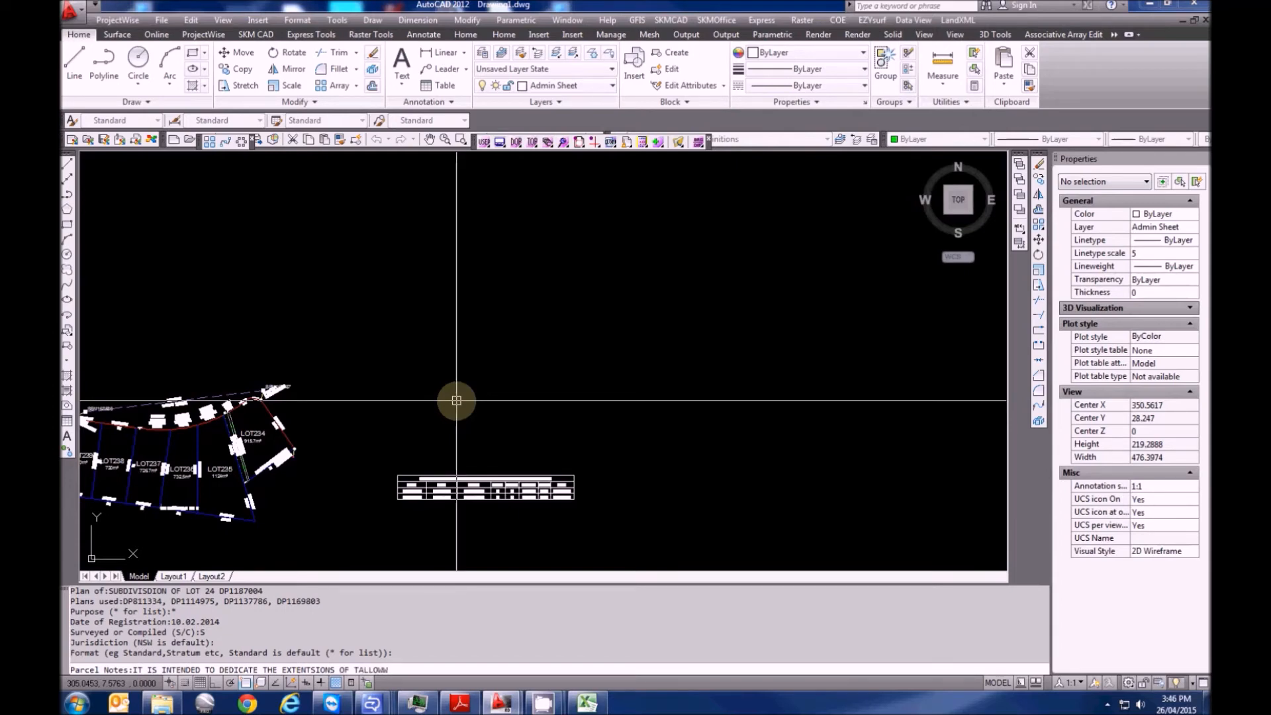
pyautogui.write('OOD DRIVE AND KURRA')
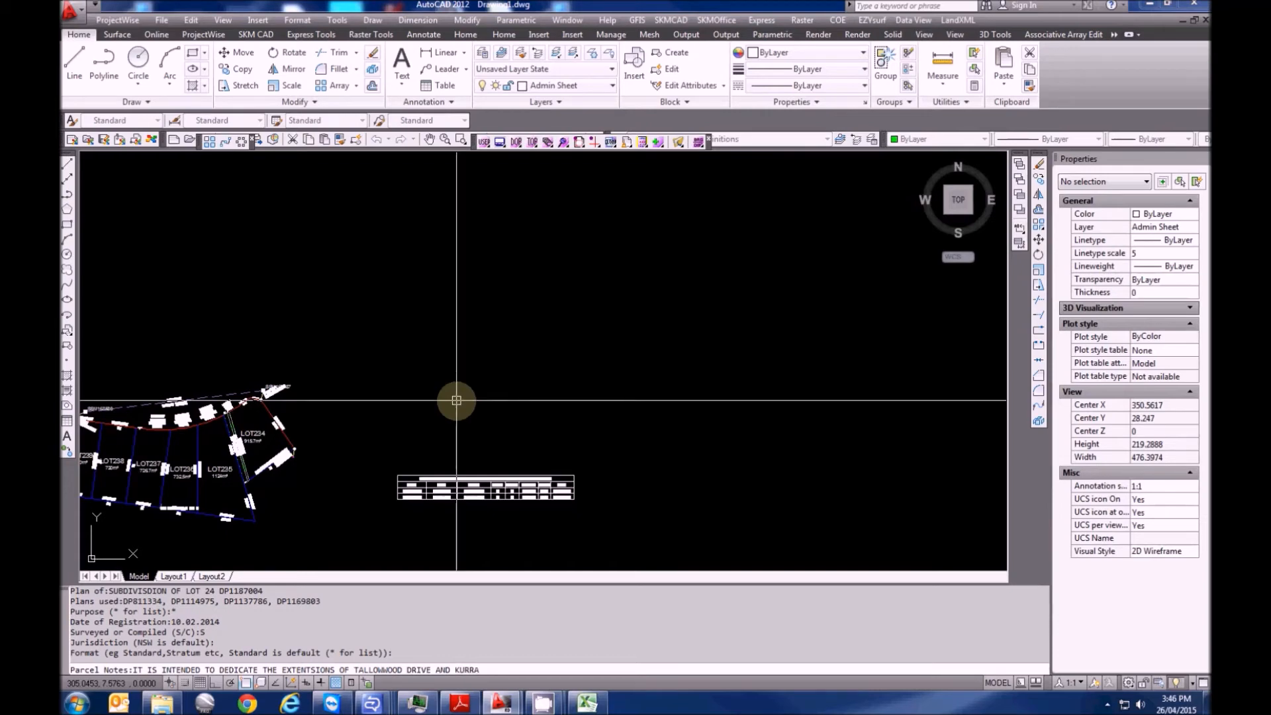
pyautogui.write('JHO')
pyautogui.press('BackSpace')
pyautogui.press('BackSpace')
pyautogui.write('ONG ROAD TO THE')
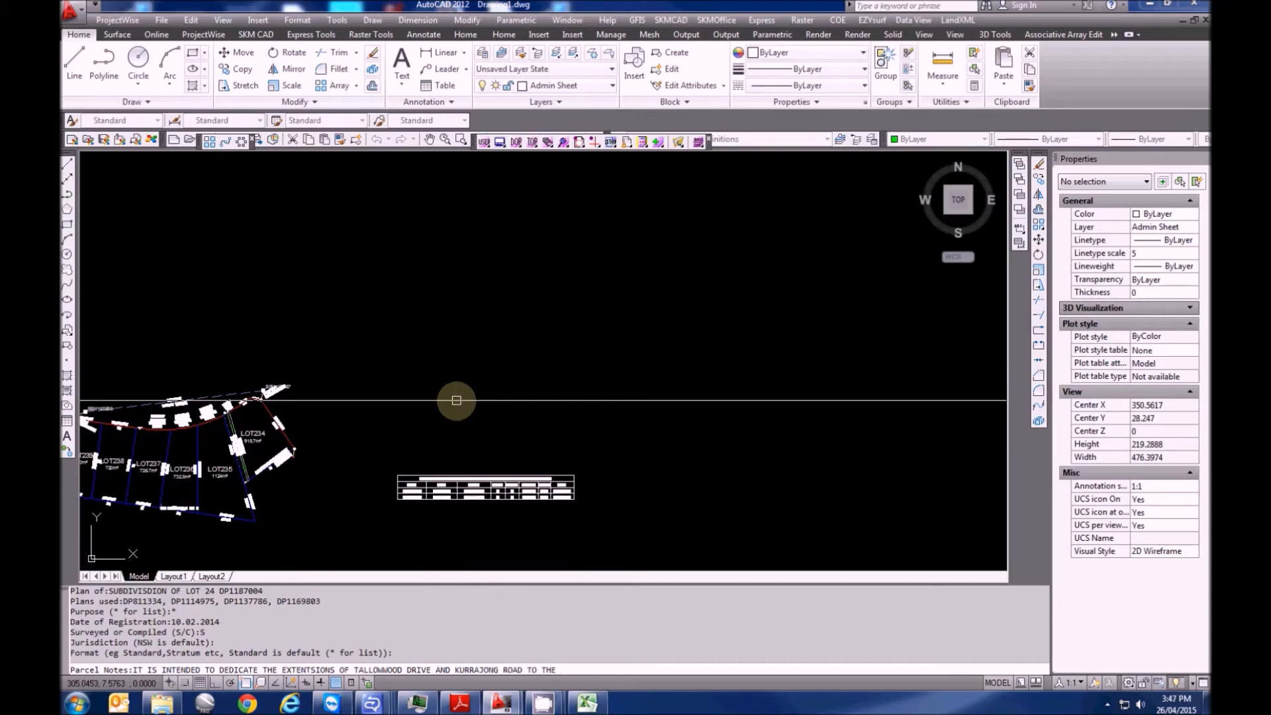
pyautogui.write(' PUBLIC A')
pyautogui.write('S')
pyautogui.write(' RO')
pyautogui.write('LIC ROAD')
pyautogui.press('Return')
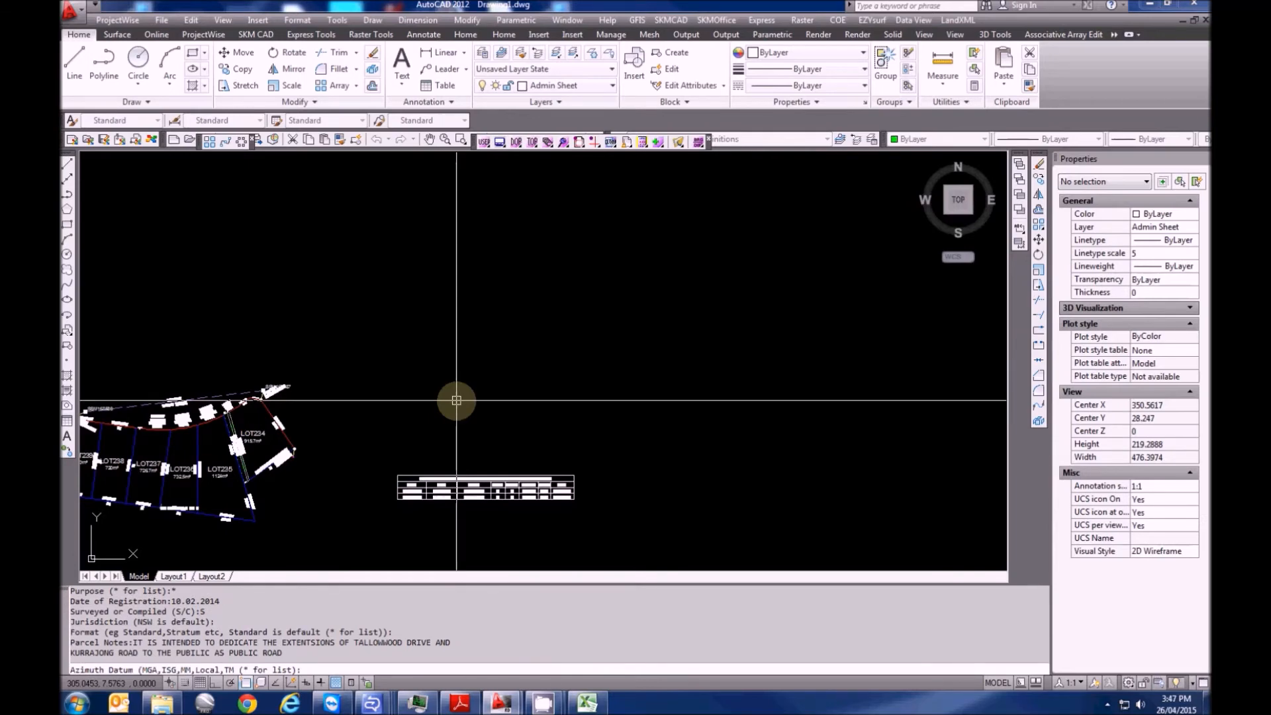
# Set the azimuth datum to MGA zone 56 and enter the certificate number
pyautogui.write('MGA')
pyautogui.press('Return')
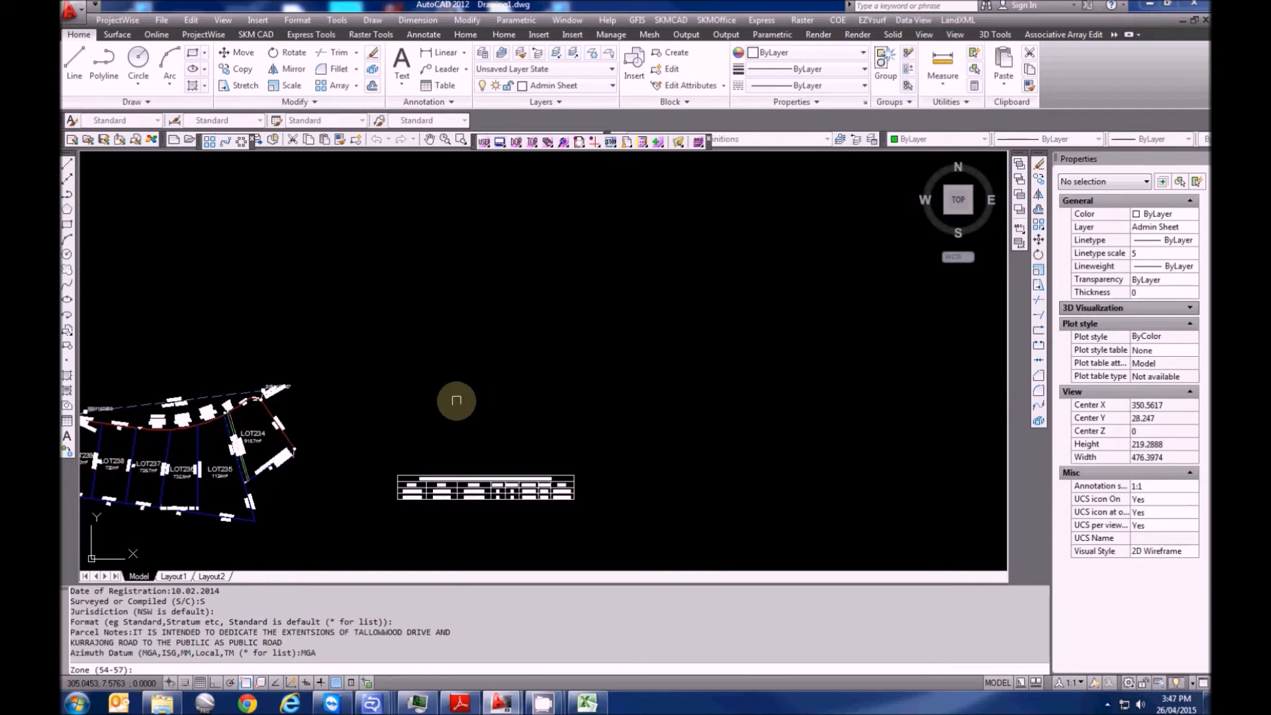
pyautogui.write('56')
pyautogui.press('Return')
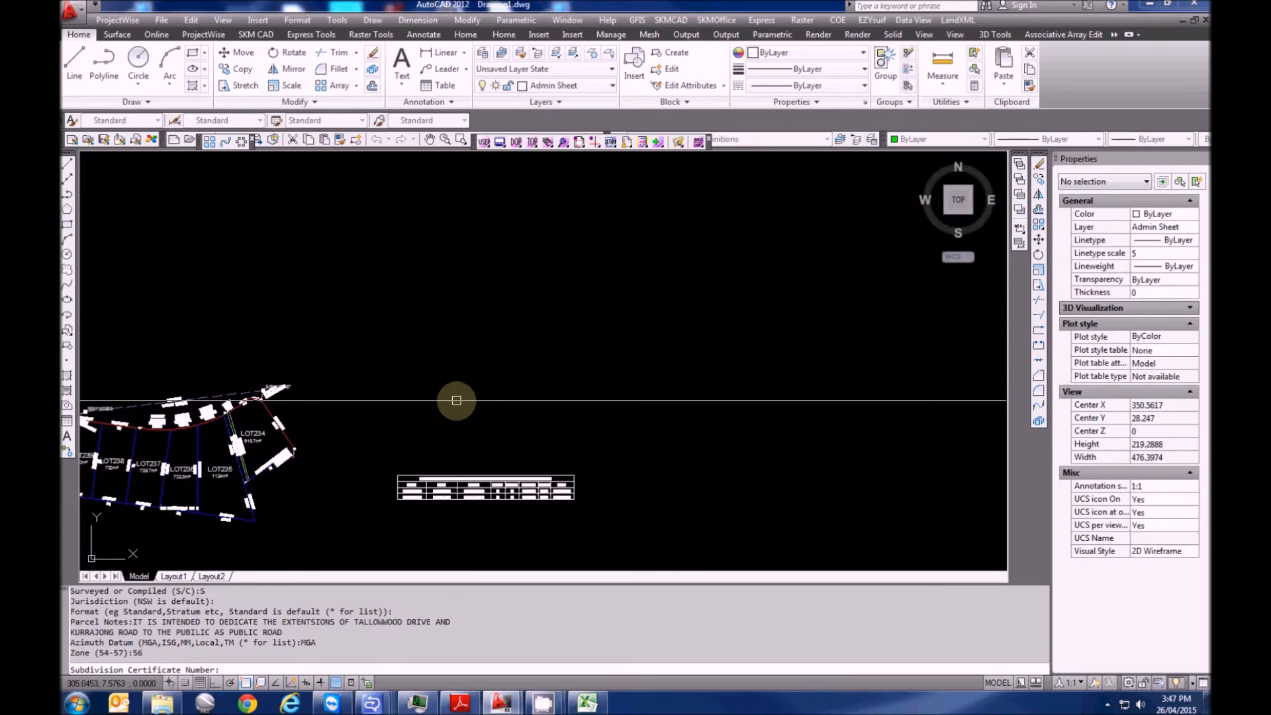
pyautogui.write('718052')
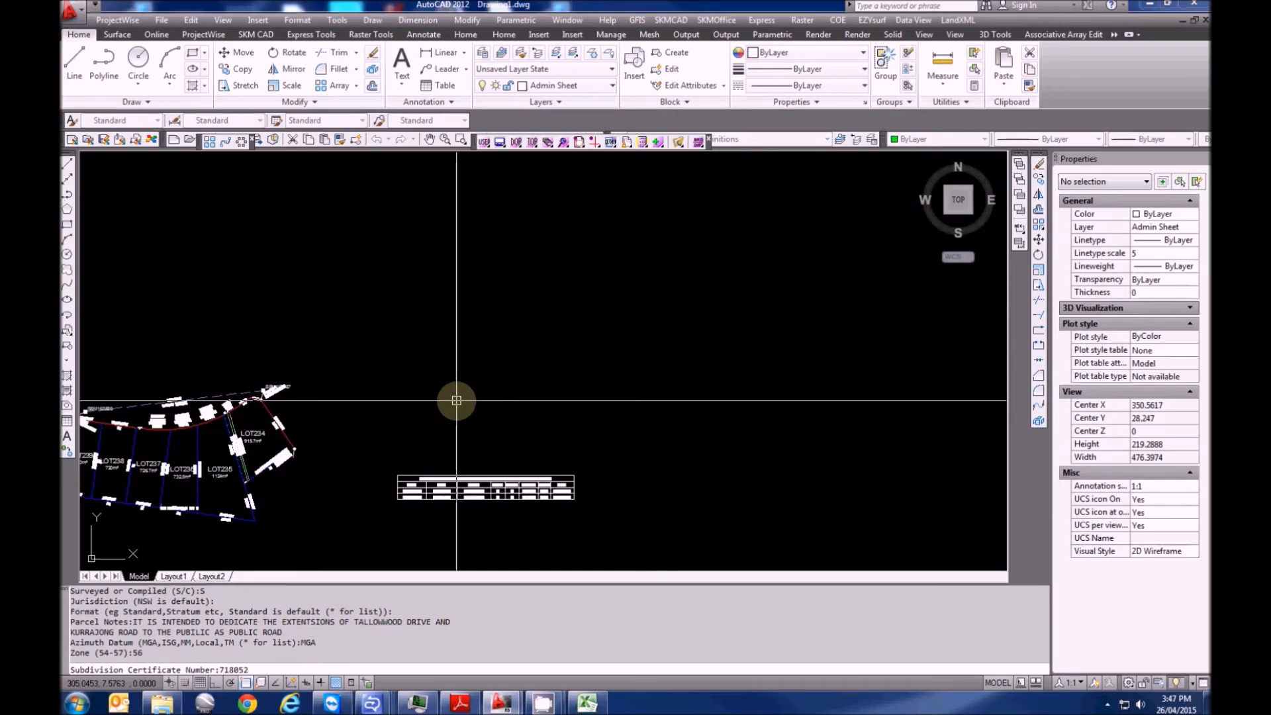
pyautogui.press('Return')
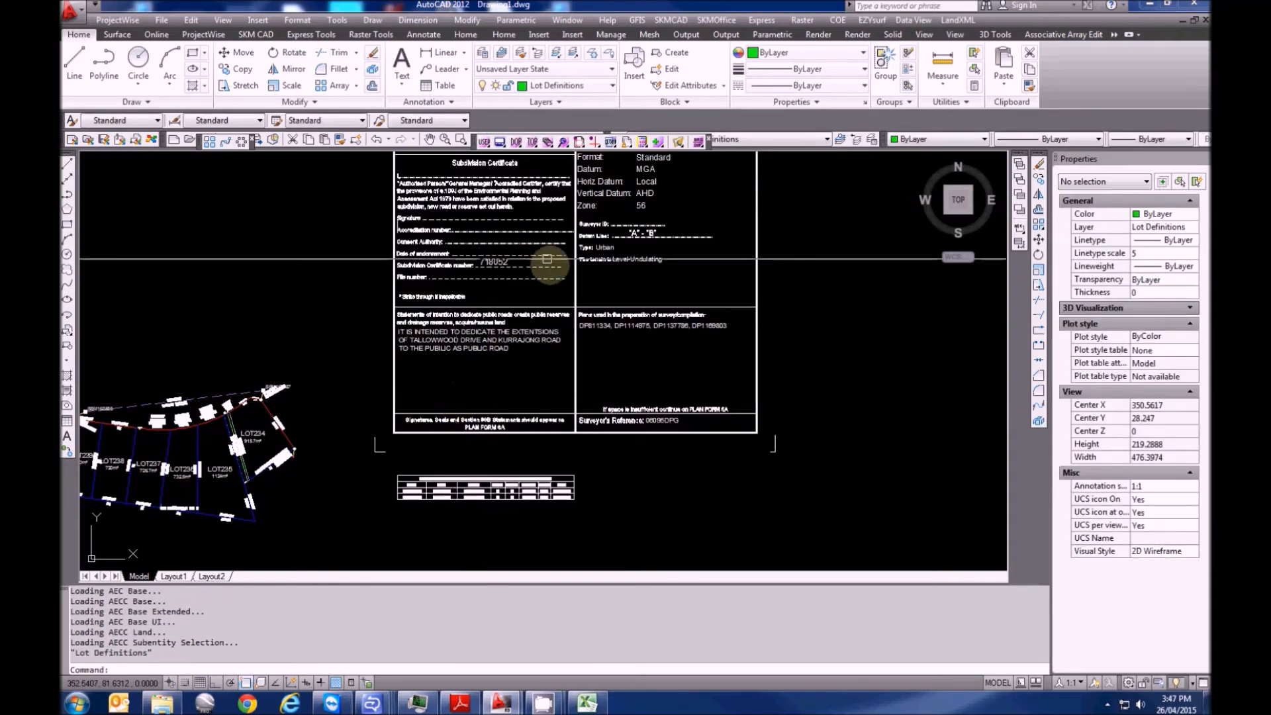
pyautogui.moveTo(474, 267); pyautogui.dragTo(460, 488, button='middle')
pyautogui.moveTo(597, 294); pyautogui.dragTo(582, 336, button='middle')
pyautogui.press('Escape')
pyautogui.press('Escape')
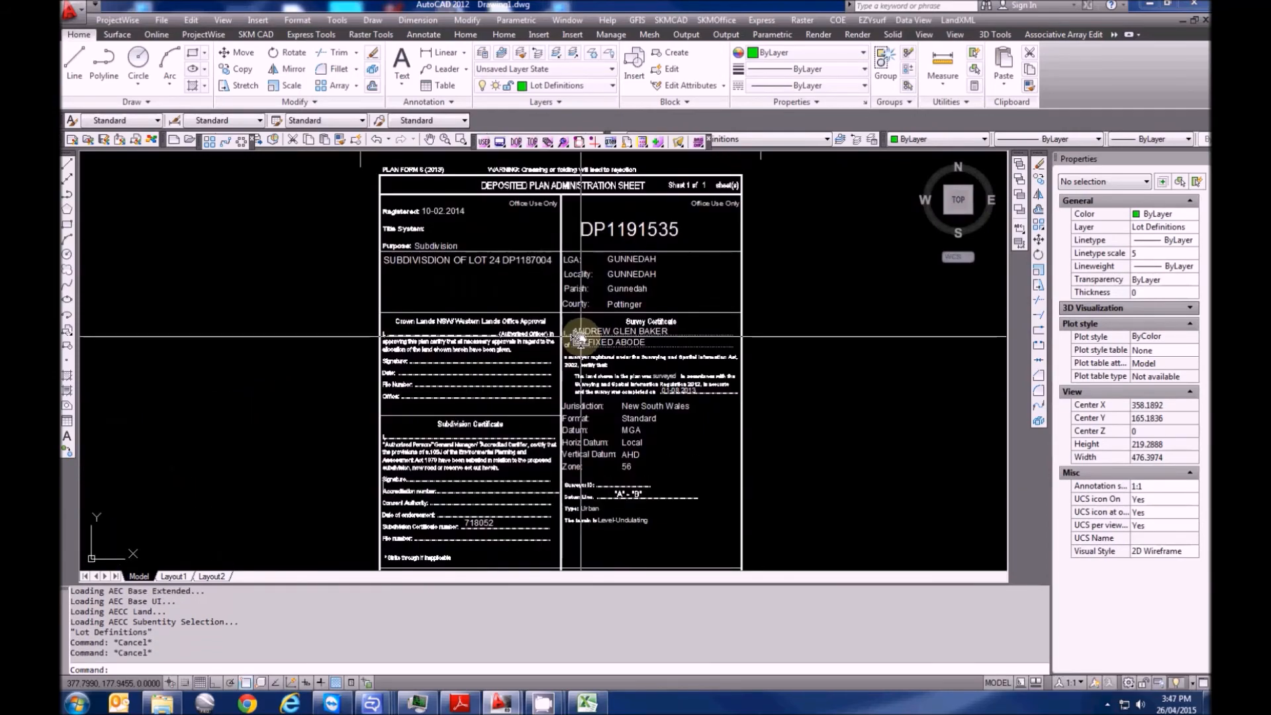
pyautogui.write('RE')
pyautogui.press('space')
pyautogui.scroll(-5, 579, 329)
pyautogui.scroll(5, 576, 331)
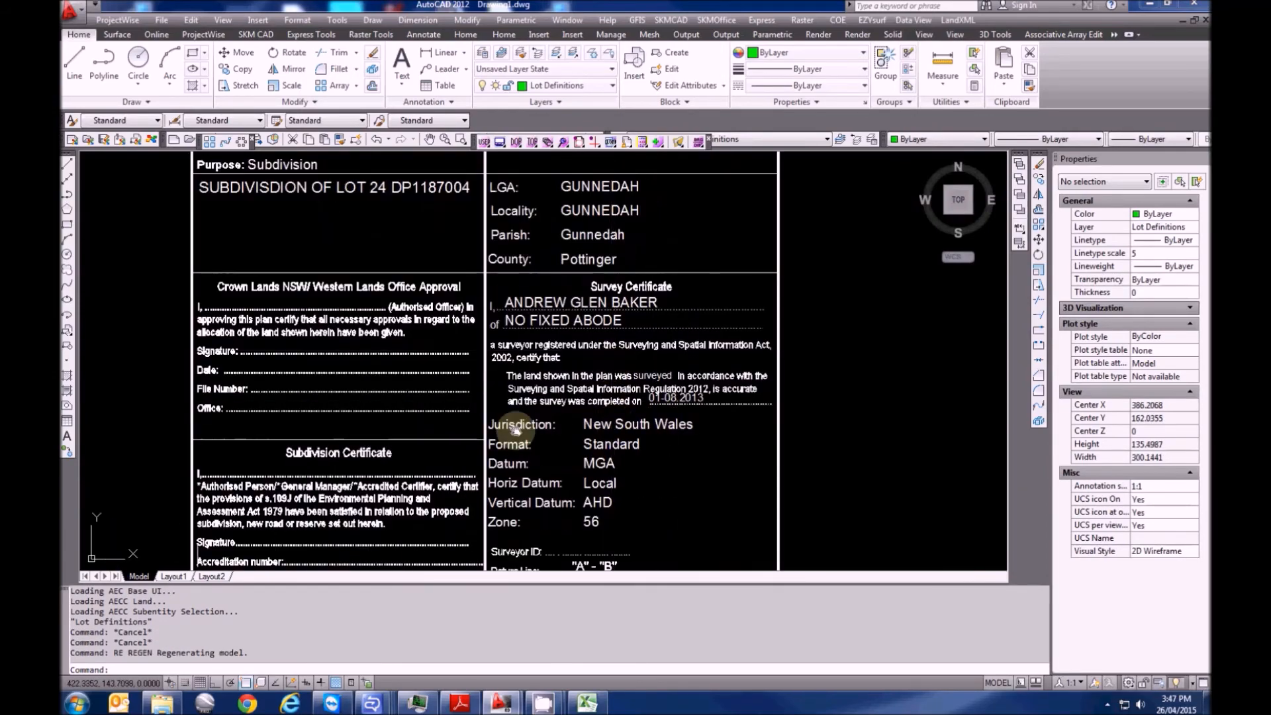
pyautogui.scroll(3, 502, 426)
pyautogui.scroll(-5, 501, 425)
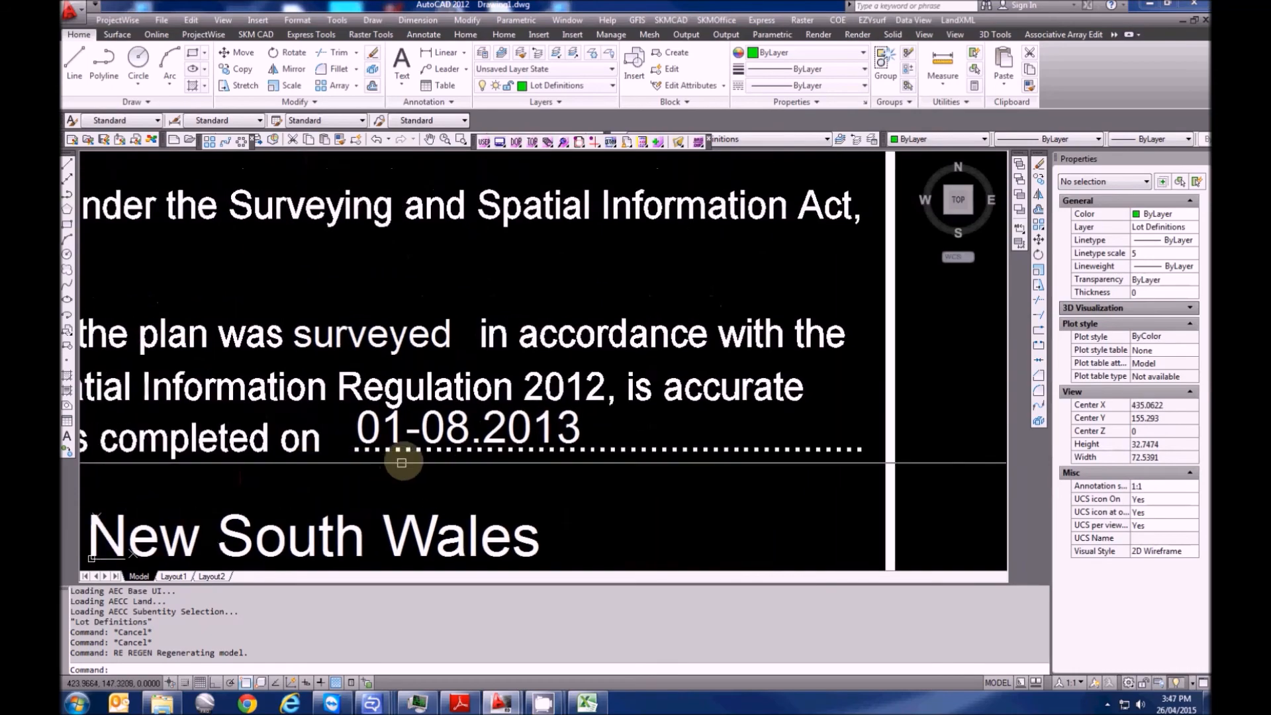
pyautogui.scroll(8, 327, 284)
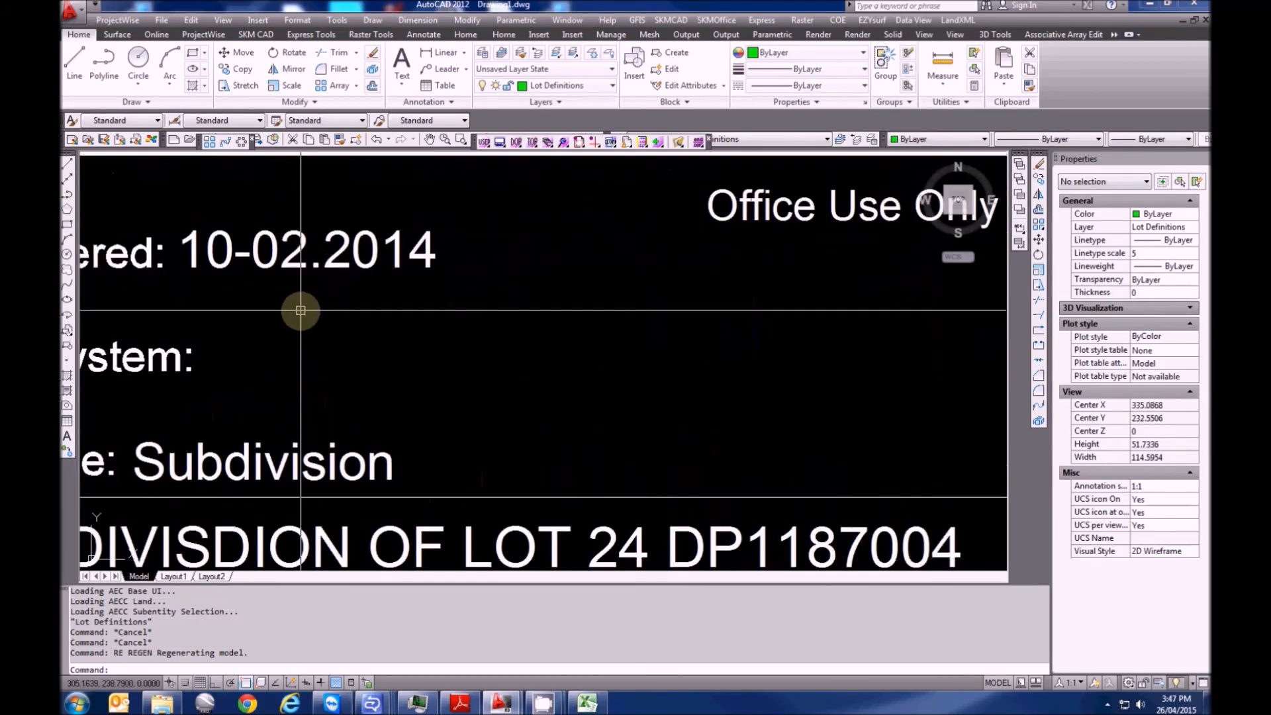
pyautogui.scroll(-6, 325, 304)
pyautogui.scroll(4, 343, 278)
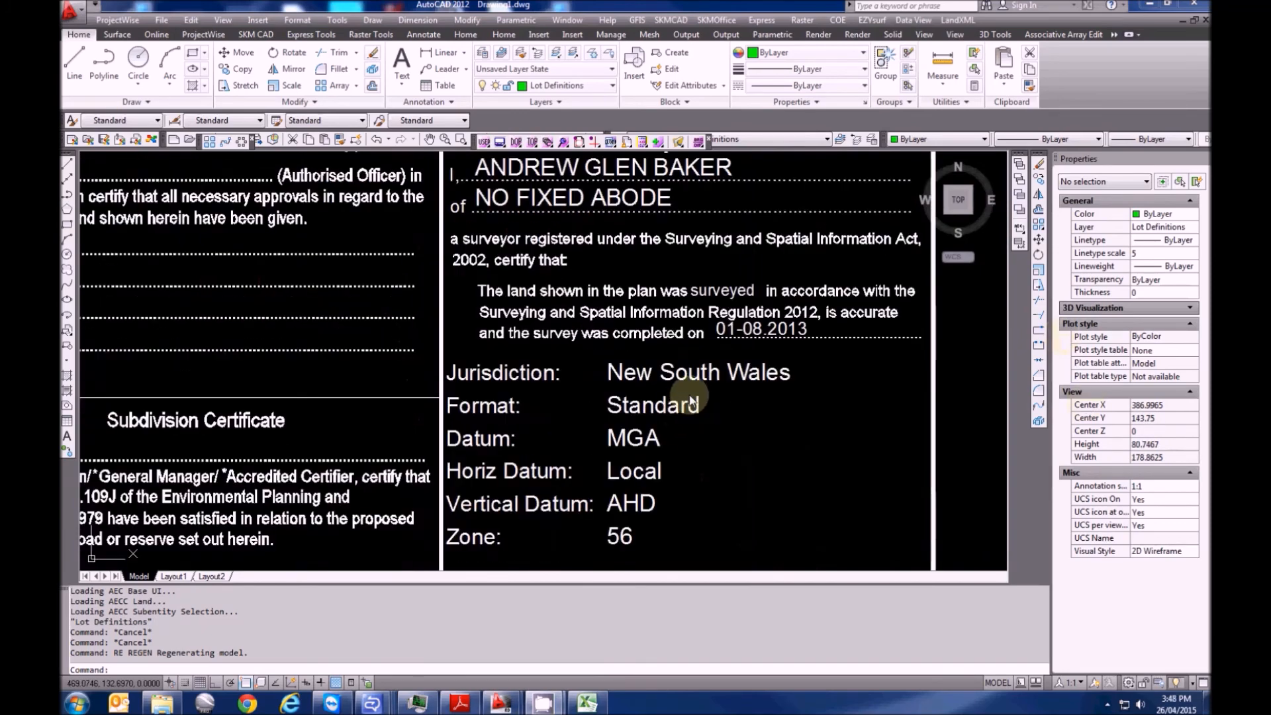
pyautogui.scroll(-5, 619, 361)
pyautogui.scroll(-5, 614, 358)
pyautogui.moveTo(549, 444); pyautogui.dragTo(704, 255, button='middle')
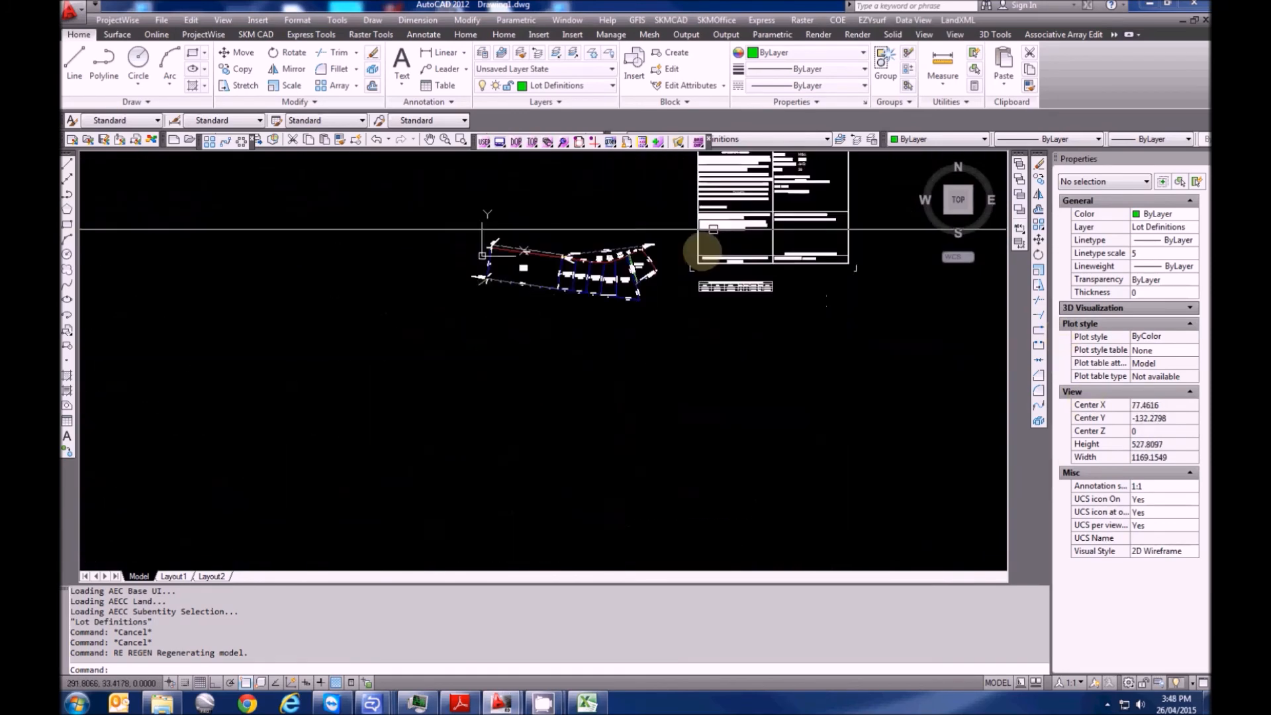
pyautogui.scroll(6, 562, 255)
pyautogui.moveTo(587, 275); pyautogui.dragTo(512, 331, button='middle')
pyautogui.scroll(2, 513, 331)
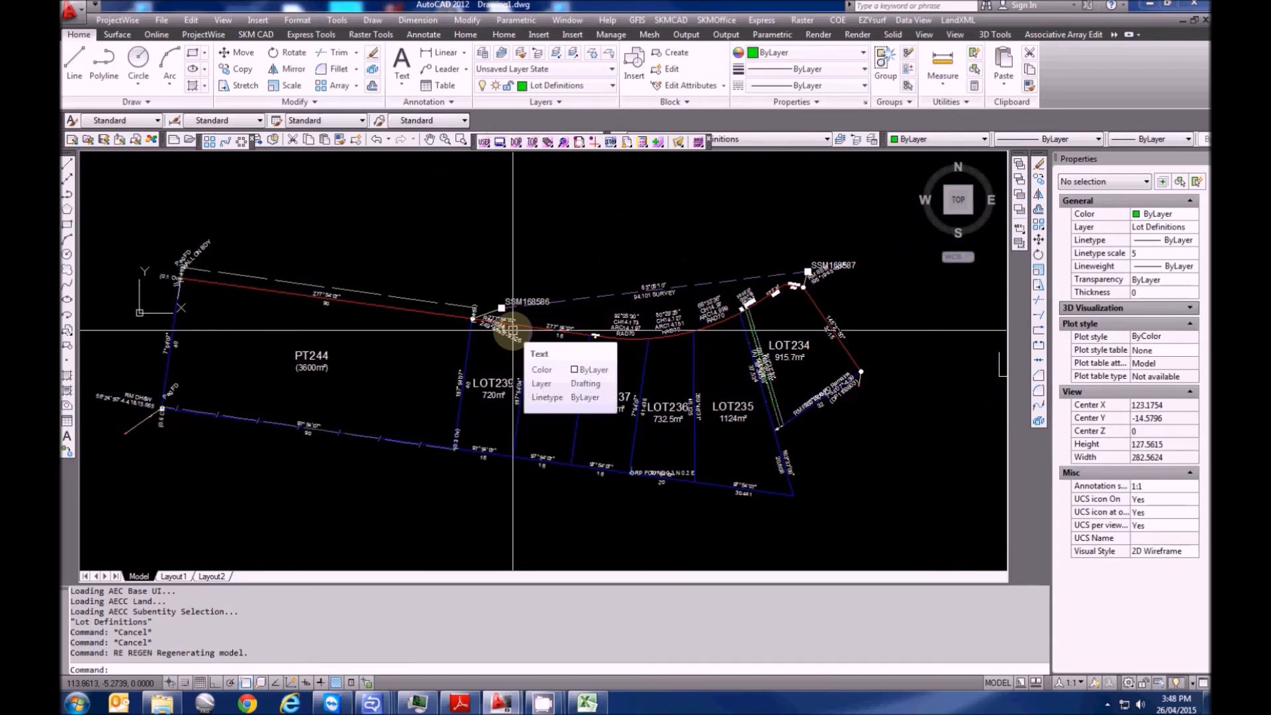
pyautogui.scroll(-5, 513, 331)
pyautogui.press('Escape')
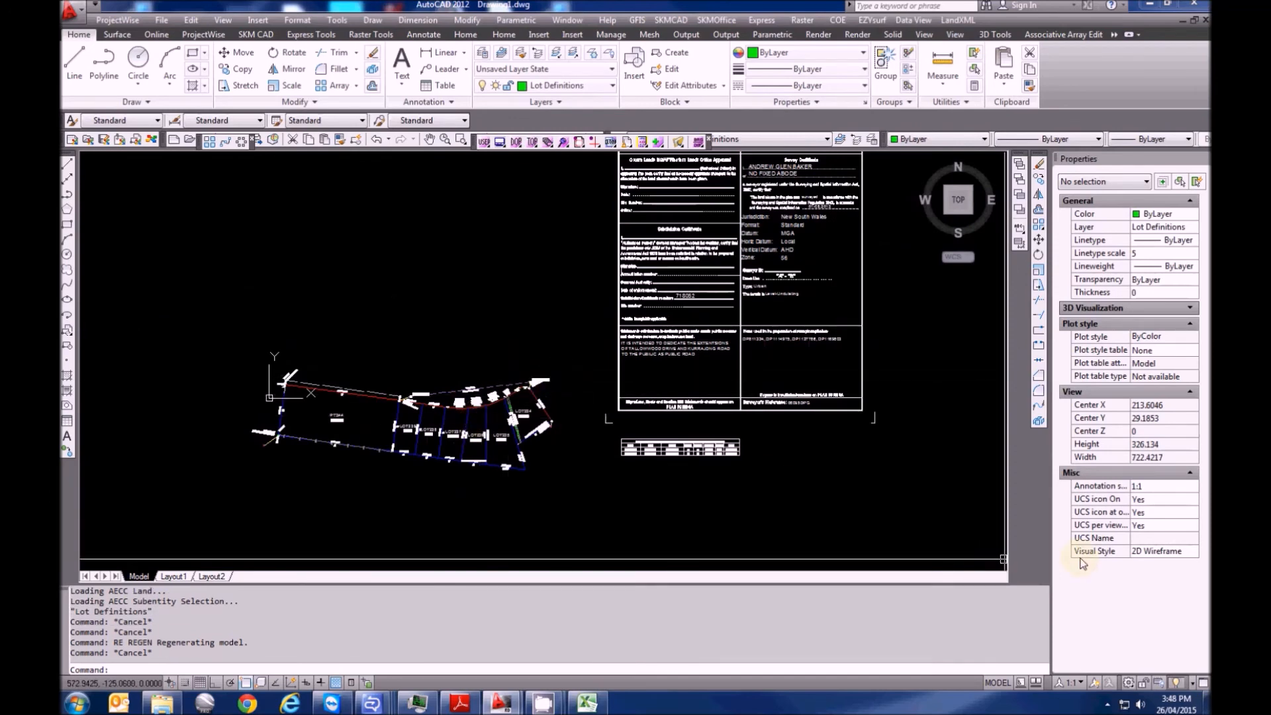
pyautogui.scroll(10, 386, 392)
pyautogui.scroll(6, 600, 408)
pyautogui.moveTo(533, 404); pyautogui.dragTo(301, 446, button='middle')
pyautogui.press('Escape')
pyautogui.scroll(-3, 420, 422)
pyautogui.scroll(-5, 299, 446)
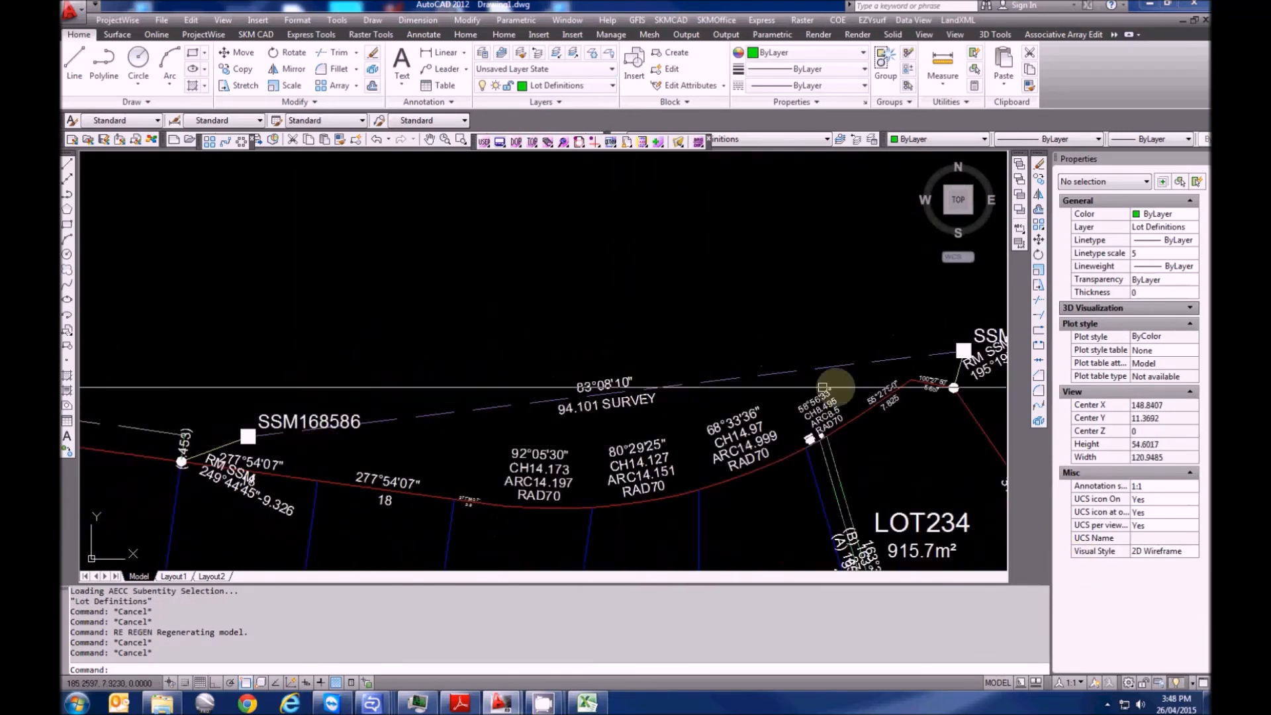
# Create datum point A on survey mark SSM168586
pyautogui.click(957, 21)
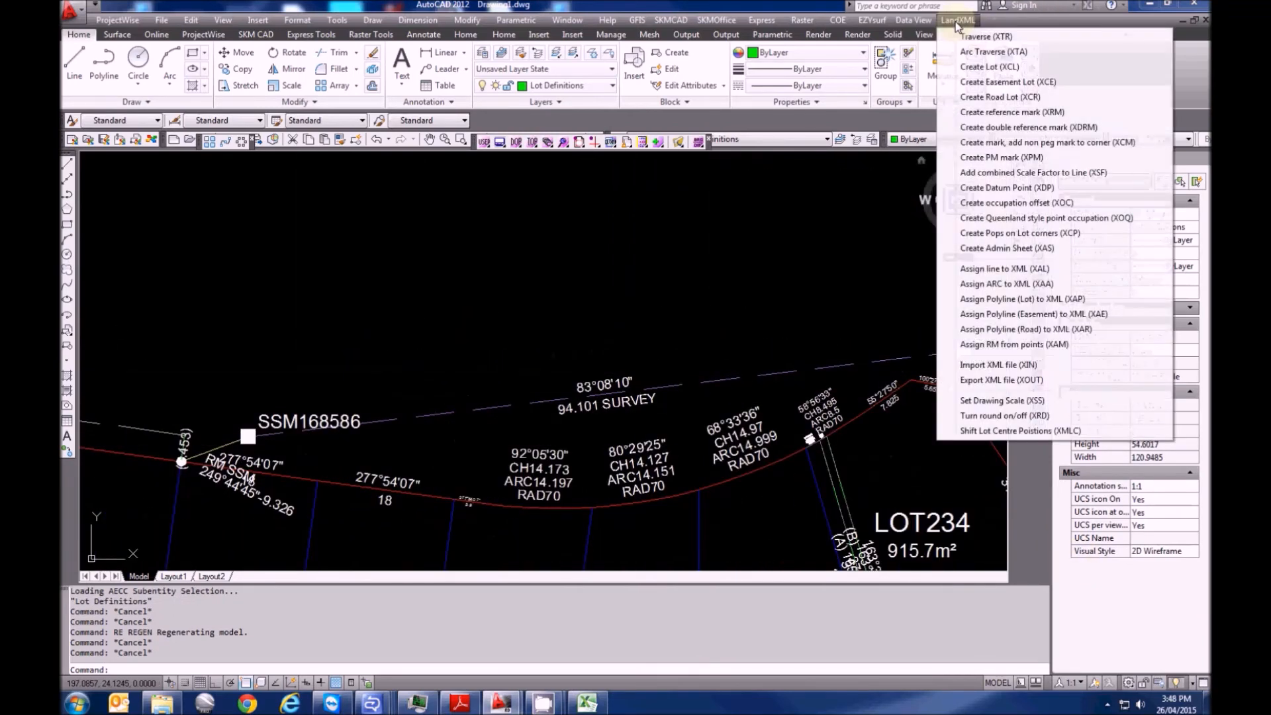
pyautogui.click(1001, 188)
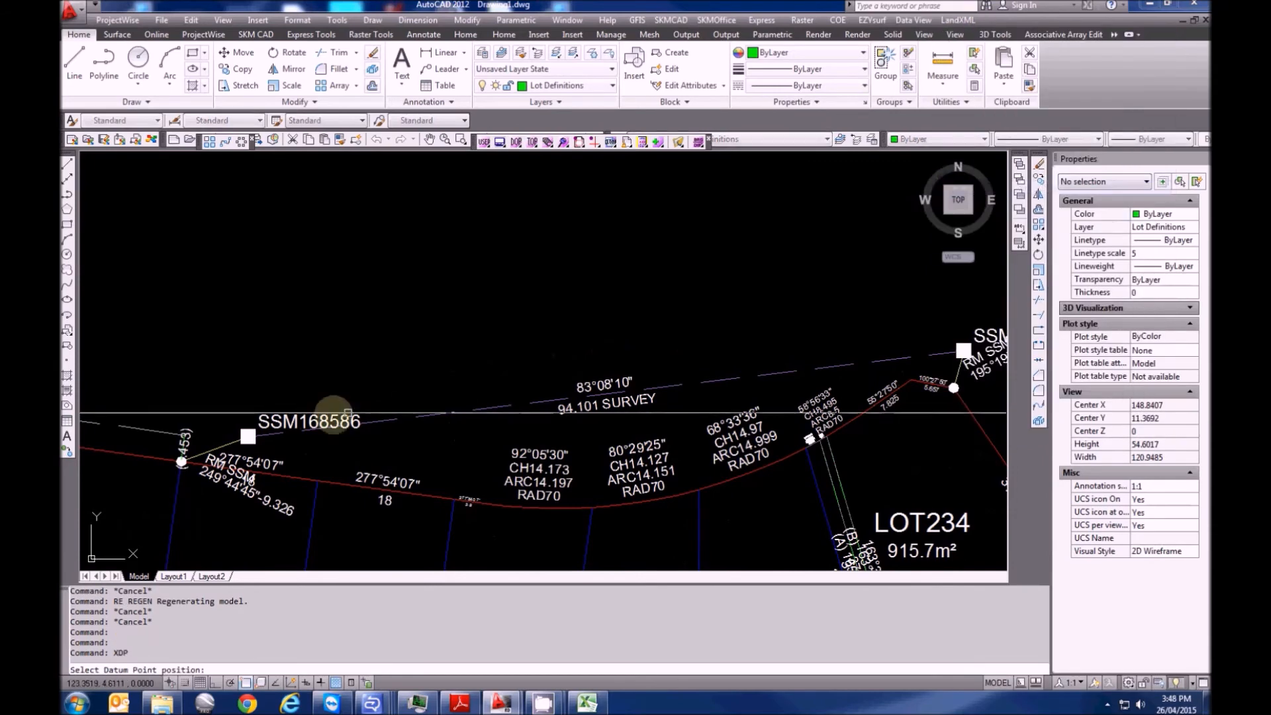
pyautogui.scroll(3, 286, 429)
pyautogui.click(319, 437)
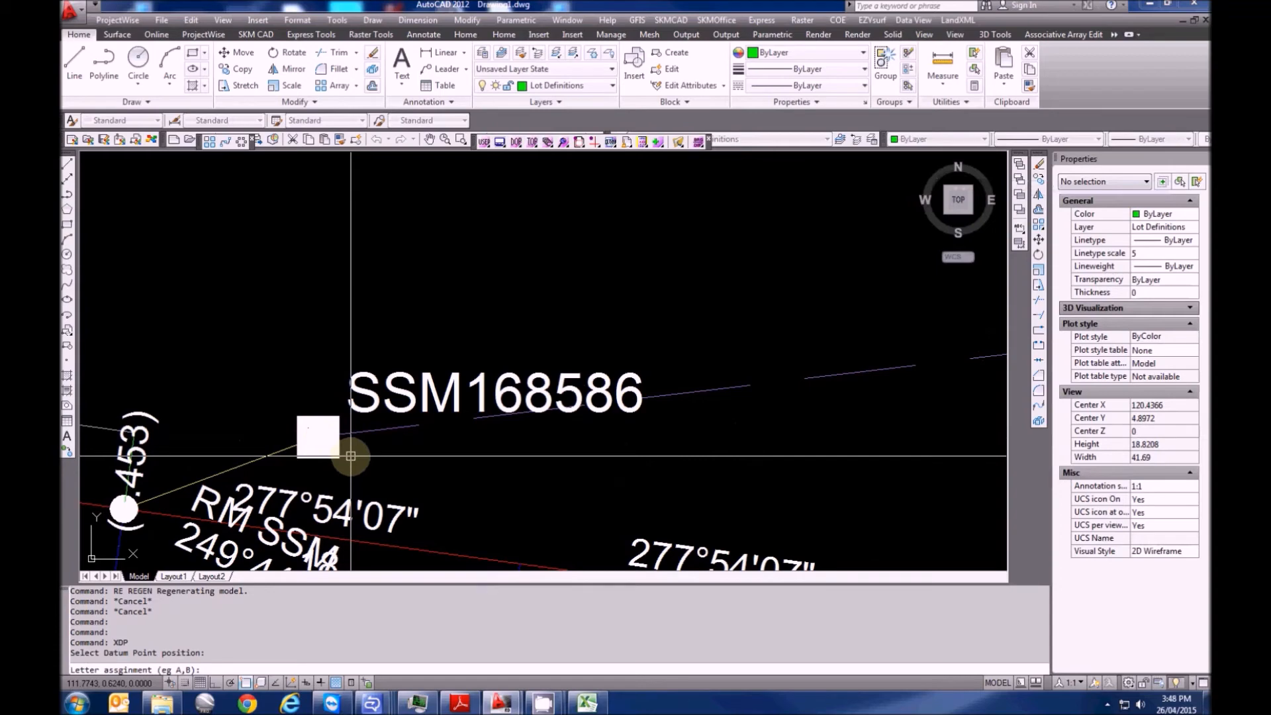
pyautogui.write('A')
pyautogui.press('Return')
pyautogui.press('Return')
# Create datum point B on survey mark SSM168587, then zoom out
pyautogui.scroll(-5, 463, 437)
pyautogui.scroll(5, 583, 451)
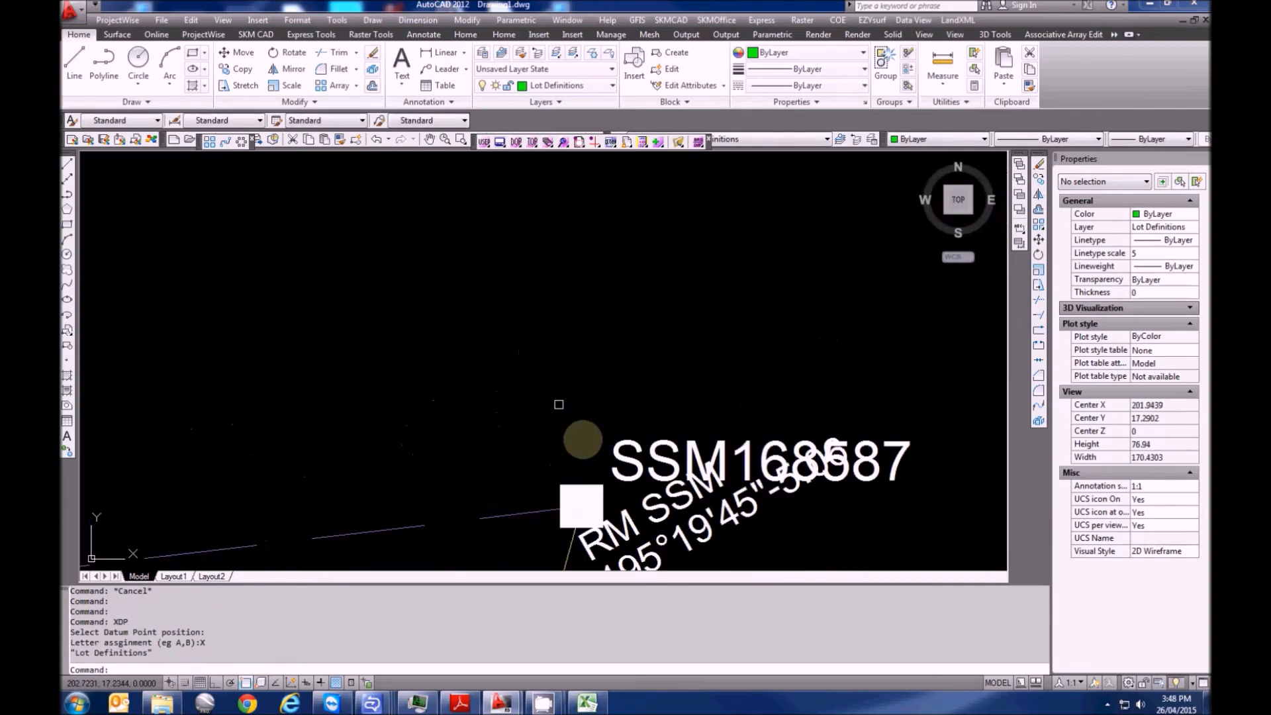
pyautogui.click(591, 509)
pyautogui.write('B')
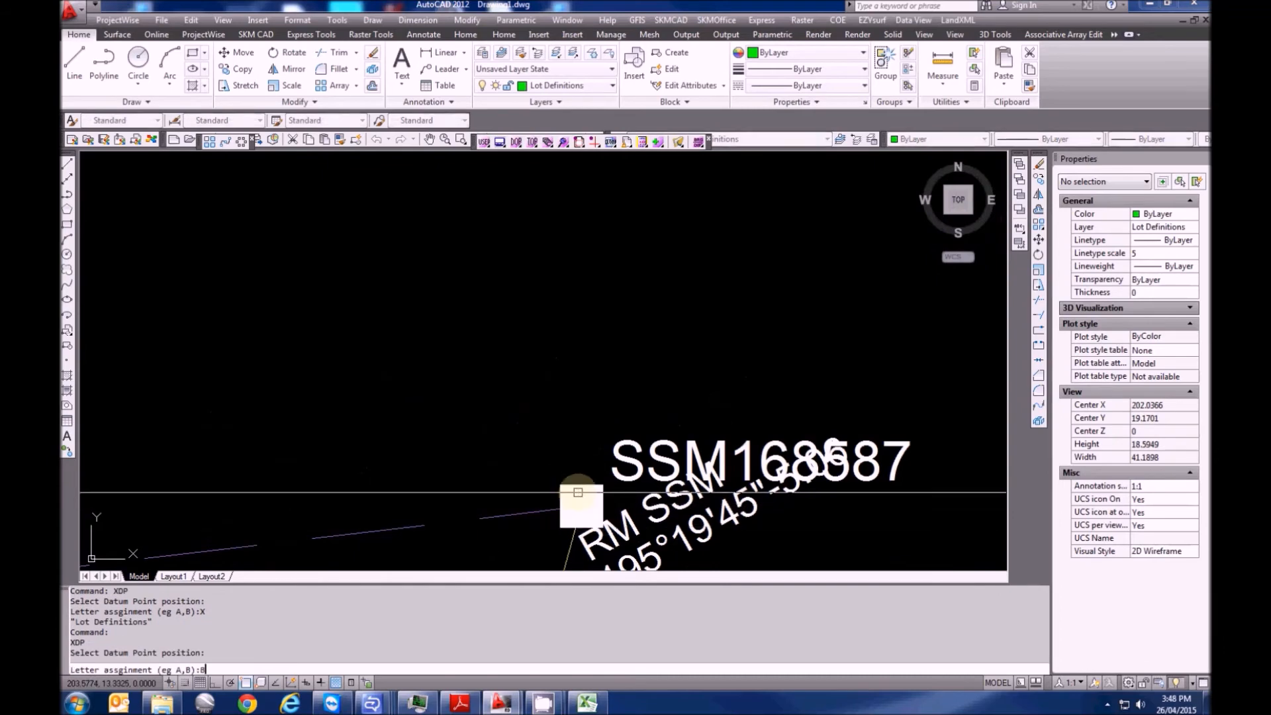
pyautogui.press('Return')
pyautogui.scroll(-4, 655, 437)
pyautogui.scroll(-3, 676, 417)
pyautogui.scroll(5, 450, 406)
pyautogui.scroll(-2, 192, 427)
pyautogui.scroll(-2, 923, 411)
pyautogui.scroll(-2, 757, 355)
pyautogui.scroll(-2, 533, 399)
pyautogui.scroll(-4, 533, 399)
pyautogui.press('Escape')
pyautogui.press('Escape')
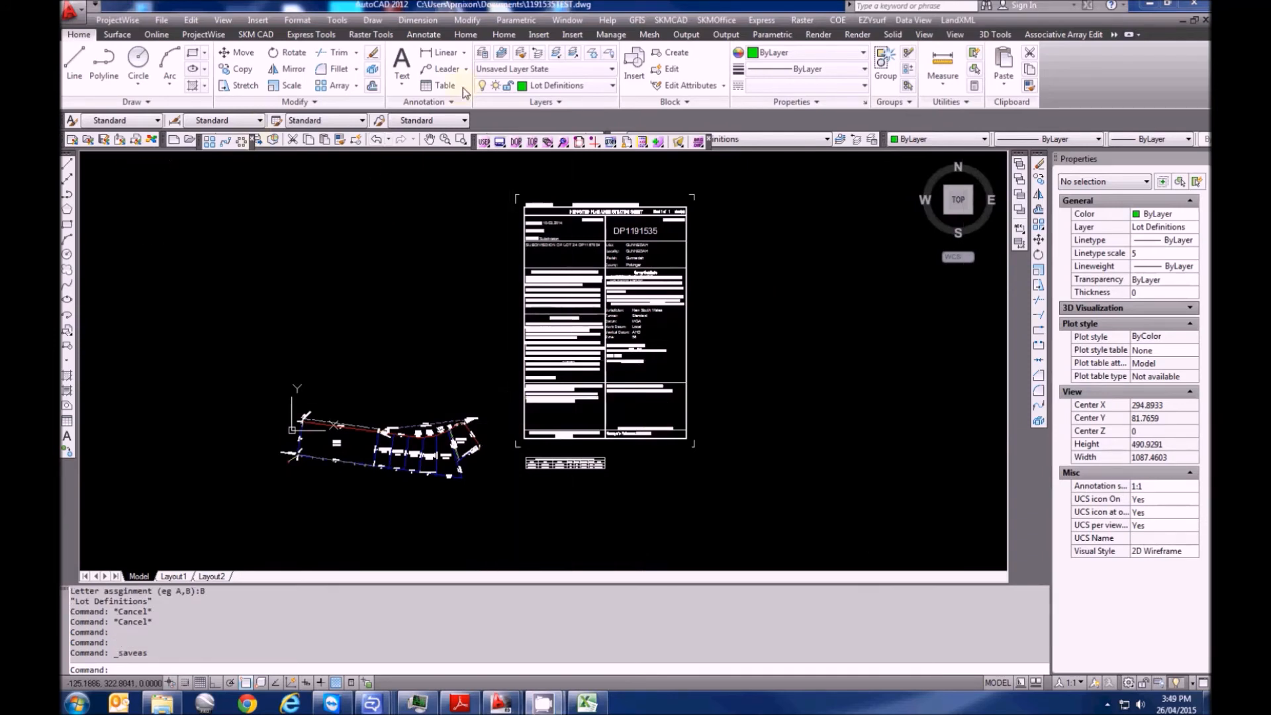
# Save the drawing and export the plan to LandXML as 1191535TEST.xml
pyautogui.click(517, 457)
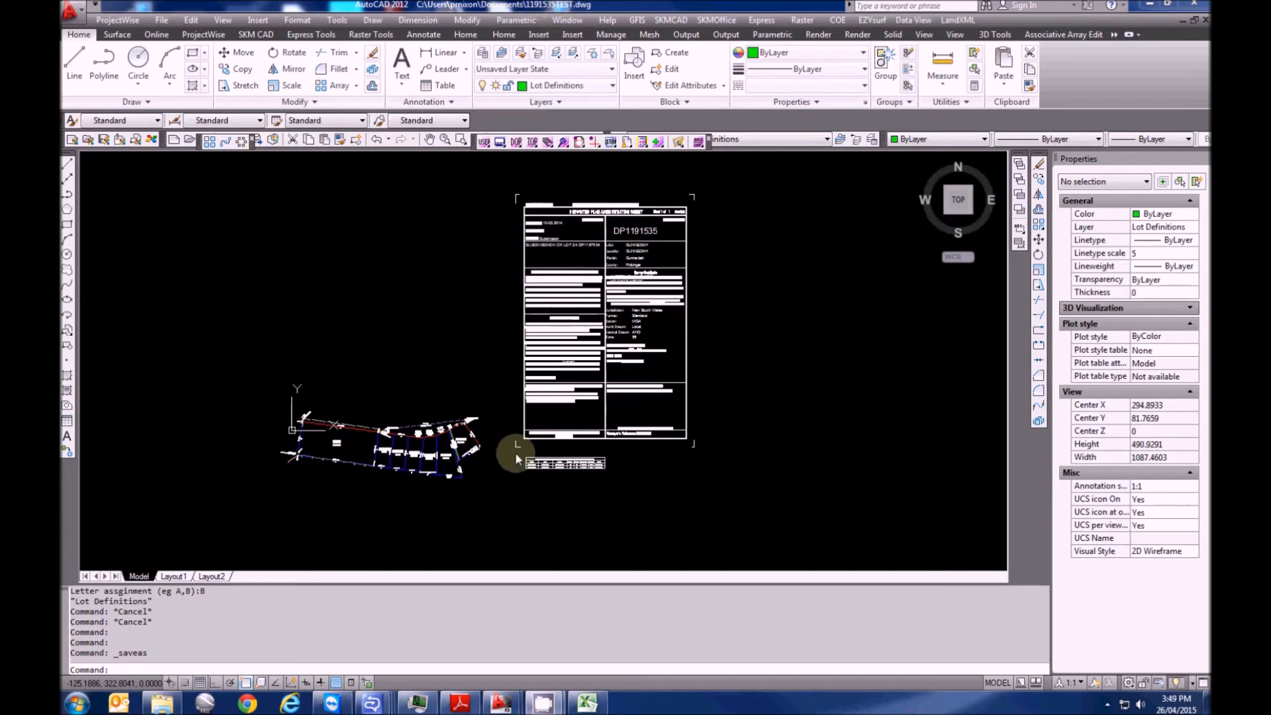
pyautogui.write('XO')
pyautogui.press('Return')
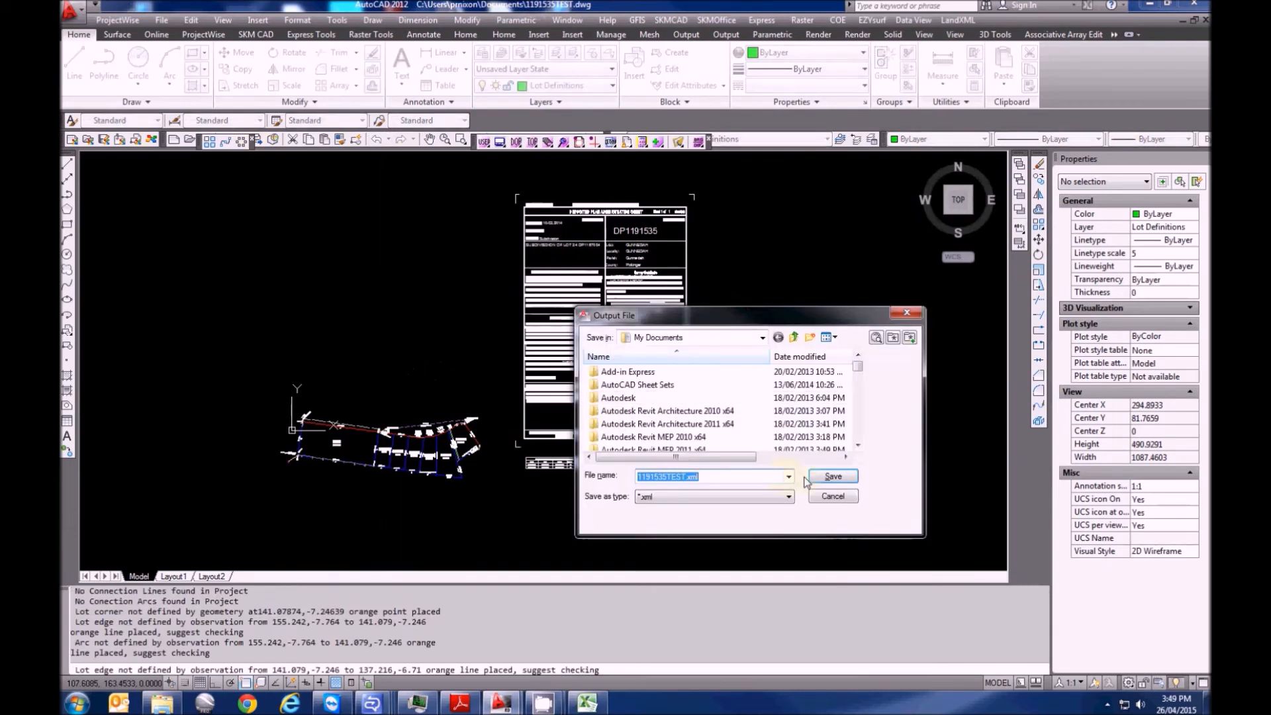
pyautogui.click(811, 476)
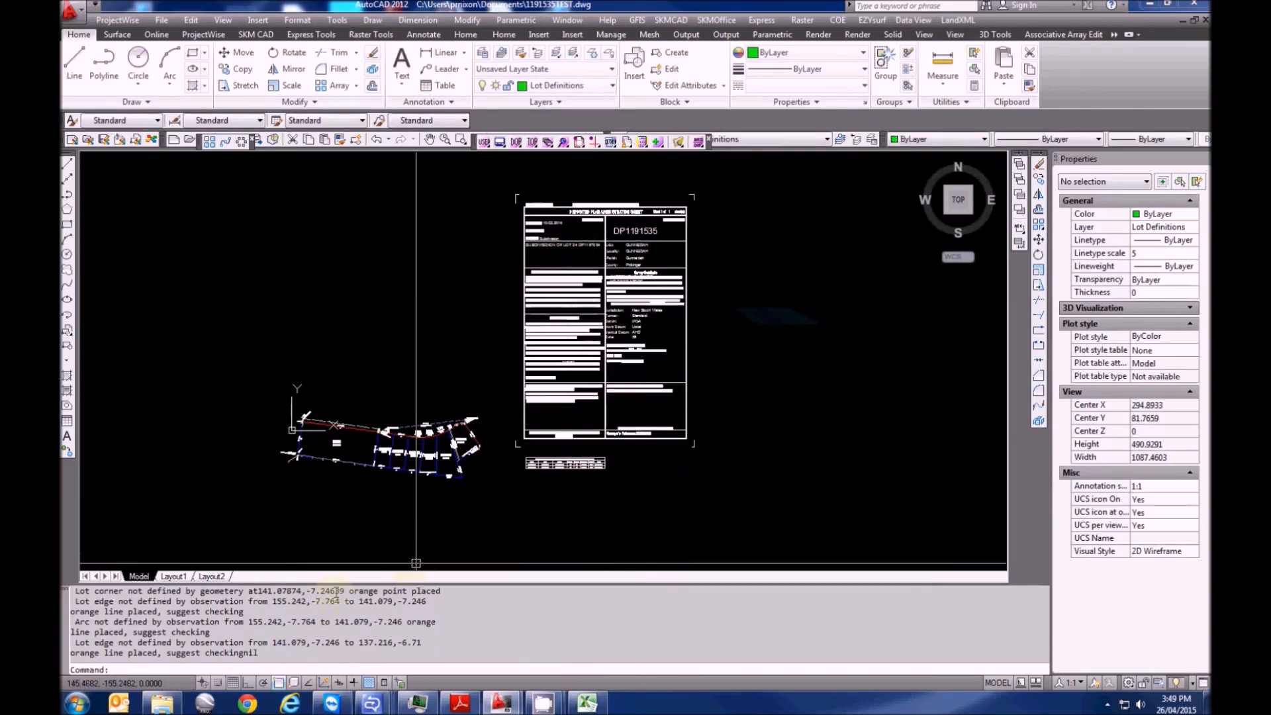
# Enlarge the command history to read the lot-check warnings, then shrink it back
pyautogui.moveTo(335, 456); pyautogui.dragTo(333, 457)
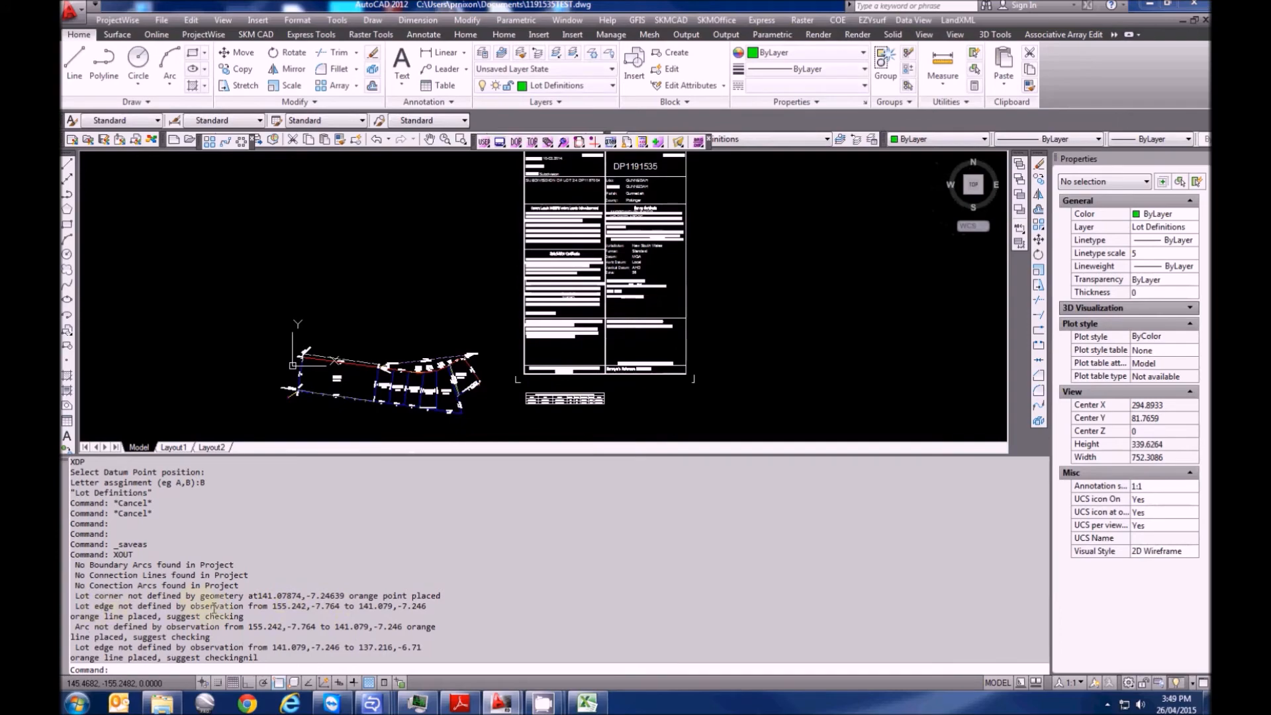
pyautogui.moveTo(405, 455); pyautogui.dragTo(411, 590)
pyautogui.scroll(3, 398, 403)
pyautogui.scroll(10, 363, 411)
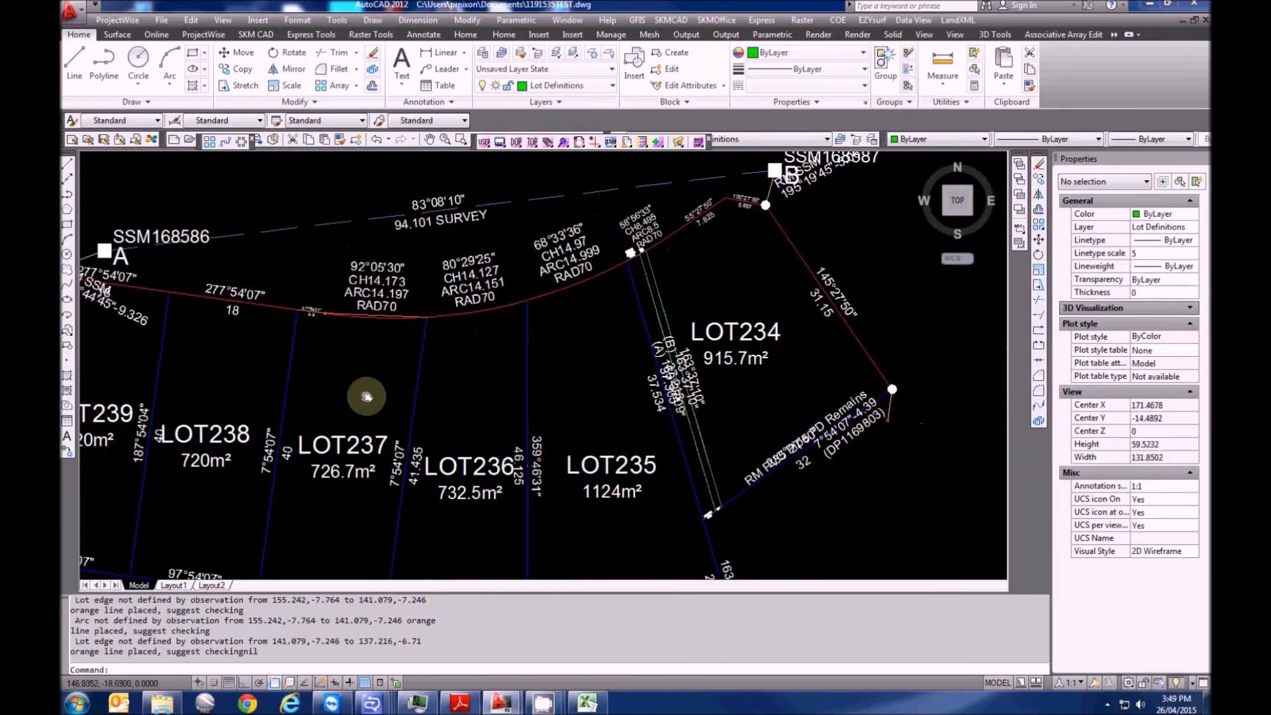
pyautogui.press('Escape')
pyautogui.press('Escape')
pyautogui.write('re')
pyautogui.press('Return')
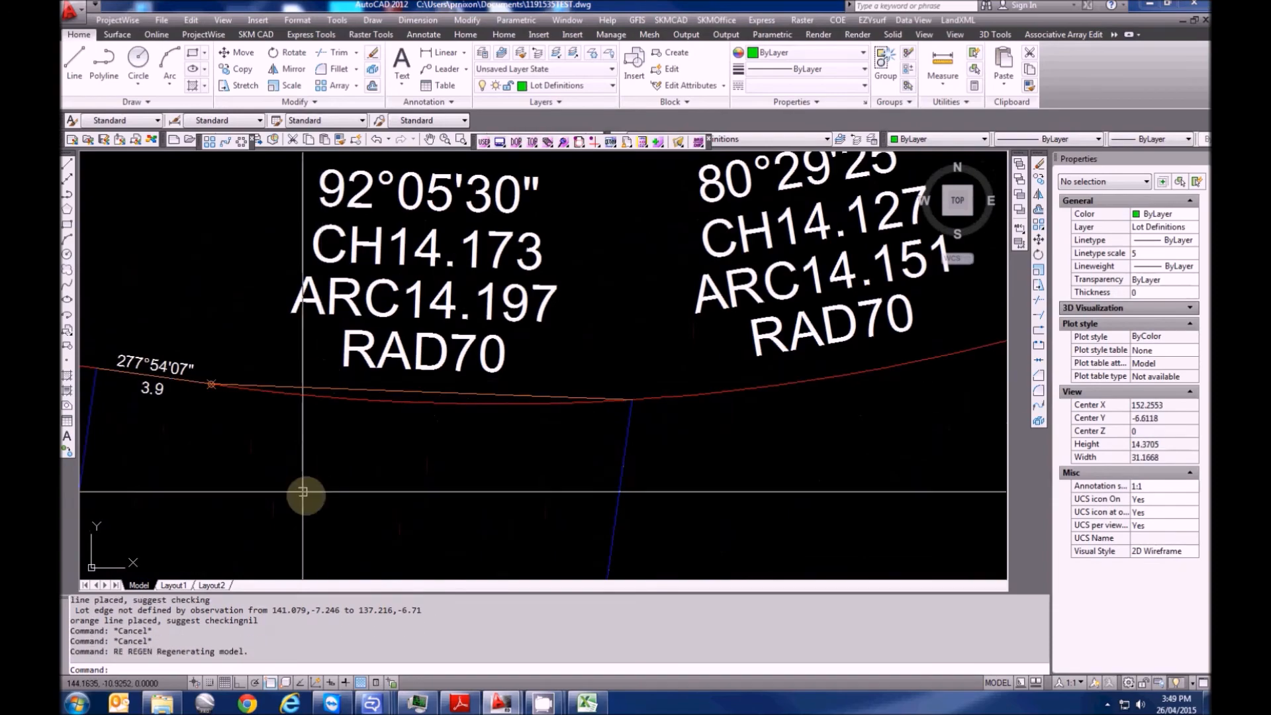
pyautogui.moveTo(372, 464); pyautogui.dragTo(419, 431, button='middle')
pyautogui.press('Escape')
pyautogui.click(382, 354)
pyautogui.scroll(-6, 376, 357)
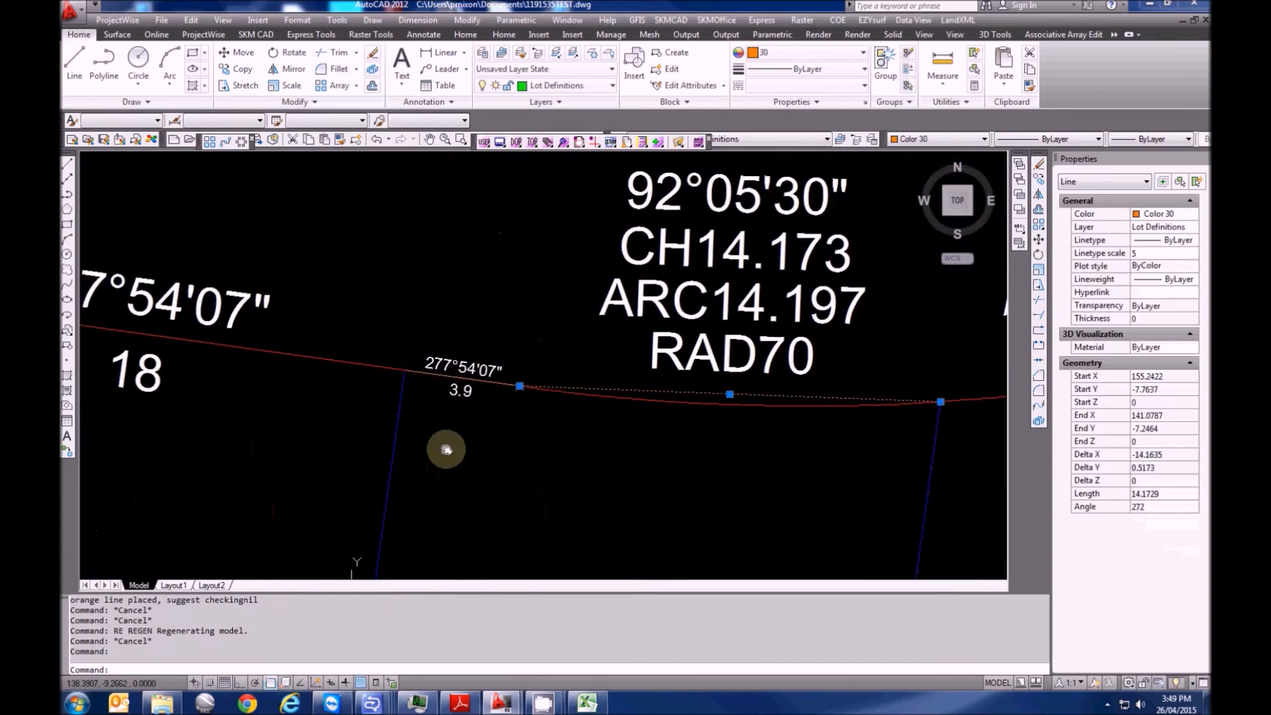
pyautogui.scroll(-3, 433, 350)
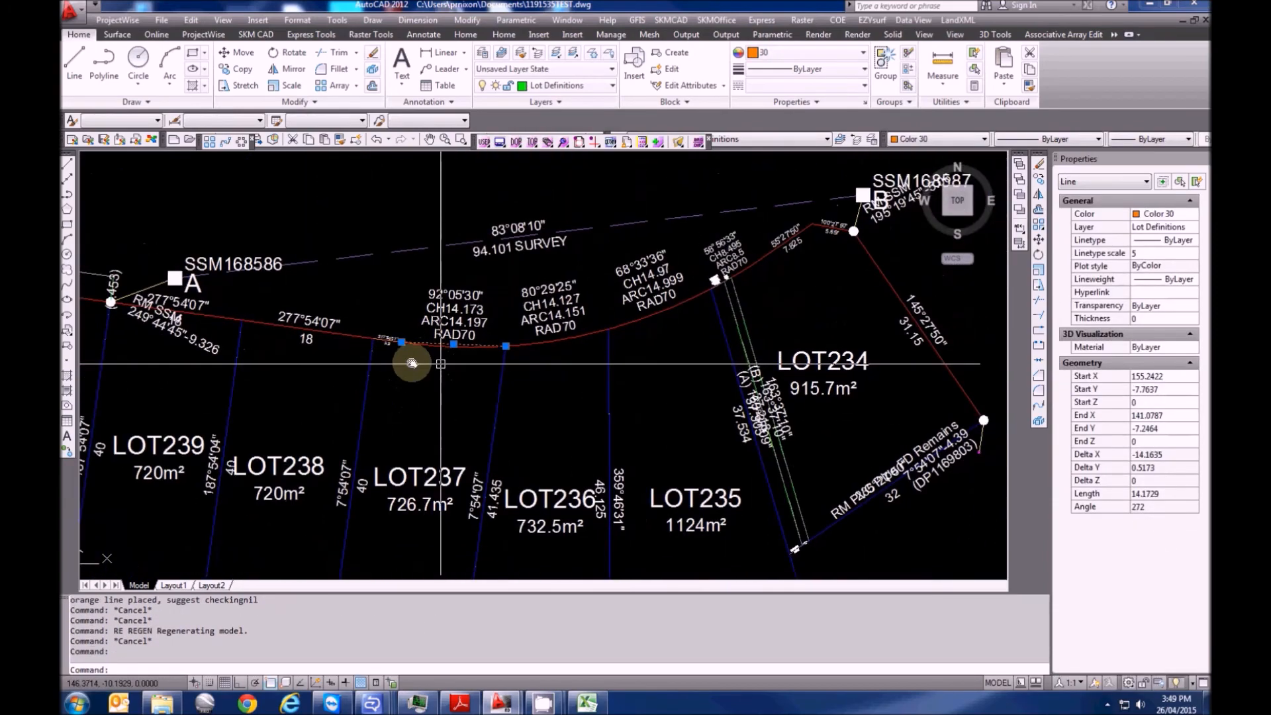
pyautogui.scroll(10, 389, 325)
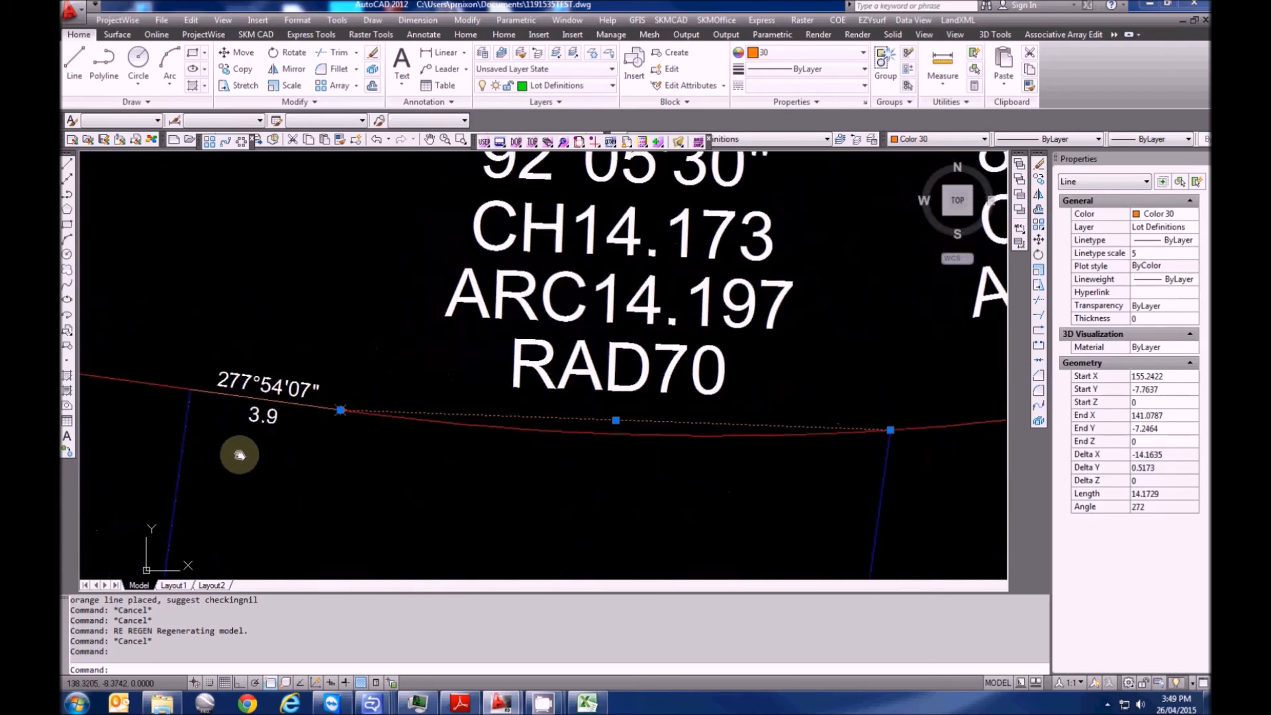
pyautogui.press('Escape')
pyautogui.scroll(8, 504, 436)
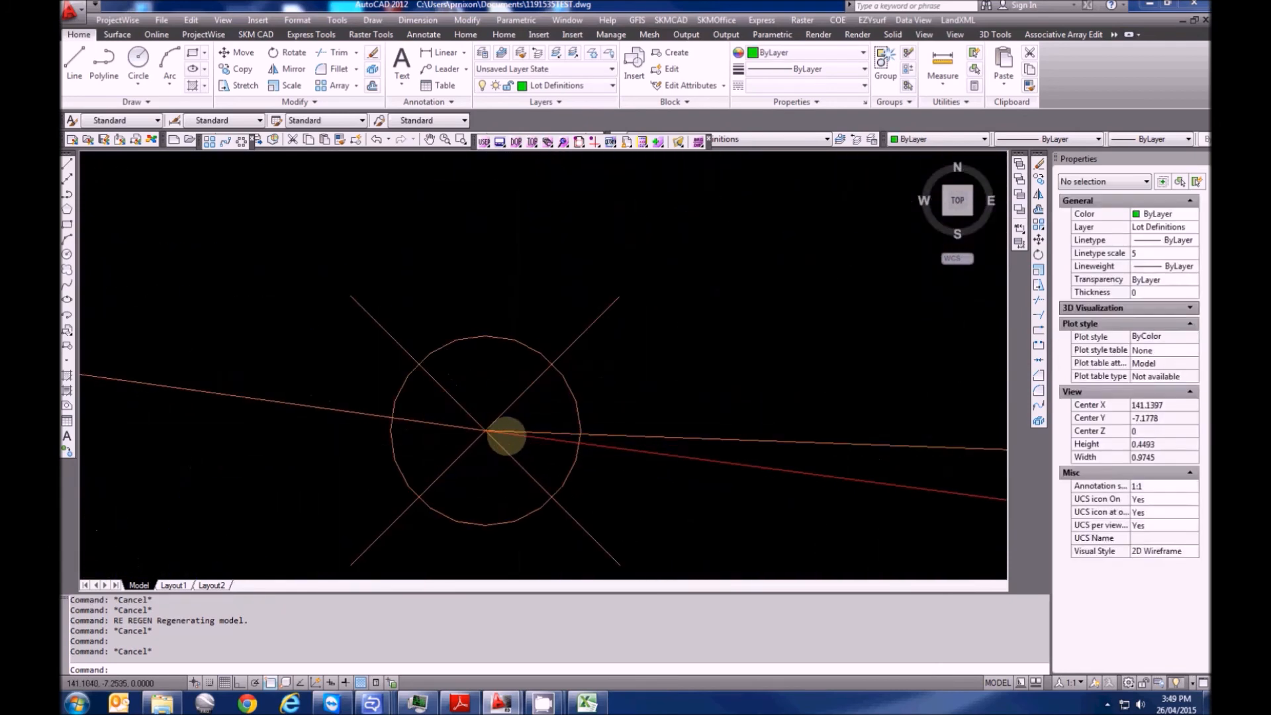
pyautogui.click(491, 457)
pyautogui.click(242, 384)
pyautogui.scroll(5, 314, 400)
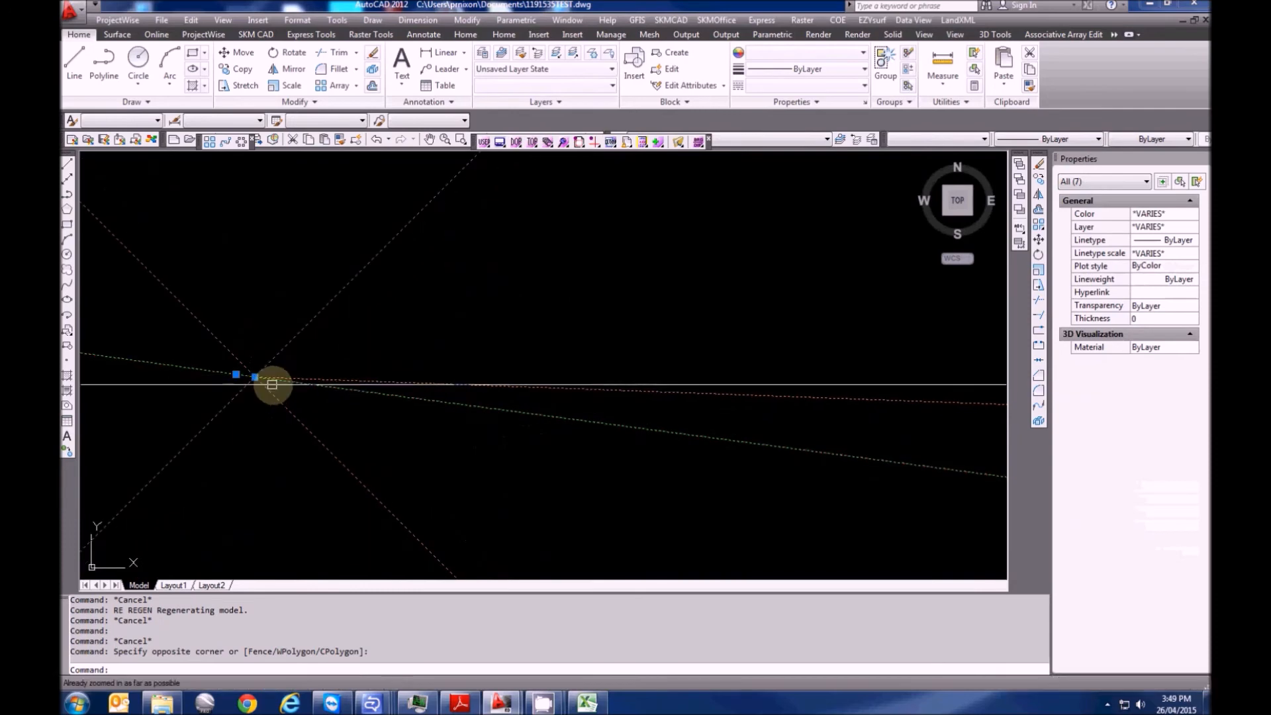
pyautogui.scroll(-8, 440, 477)
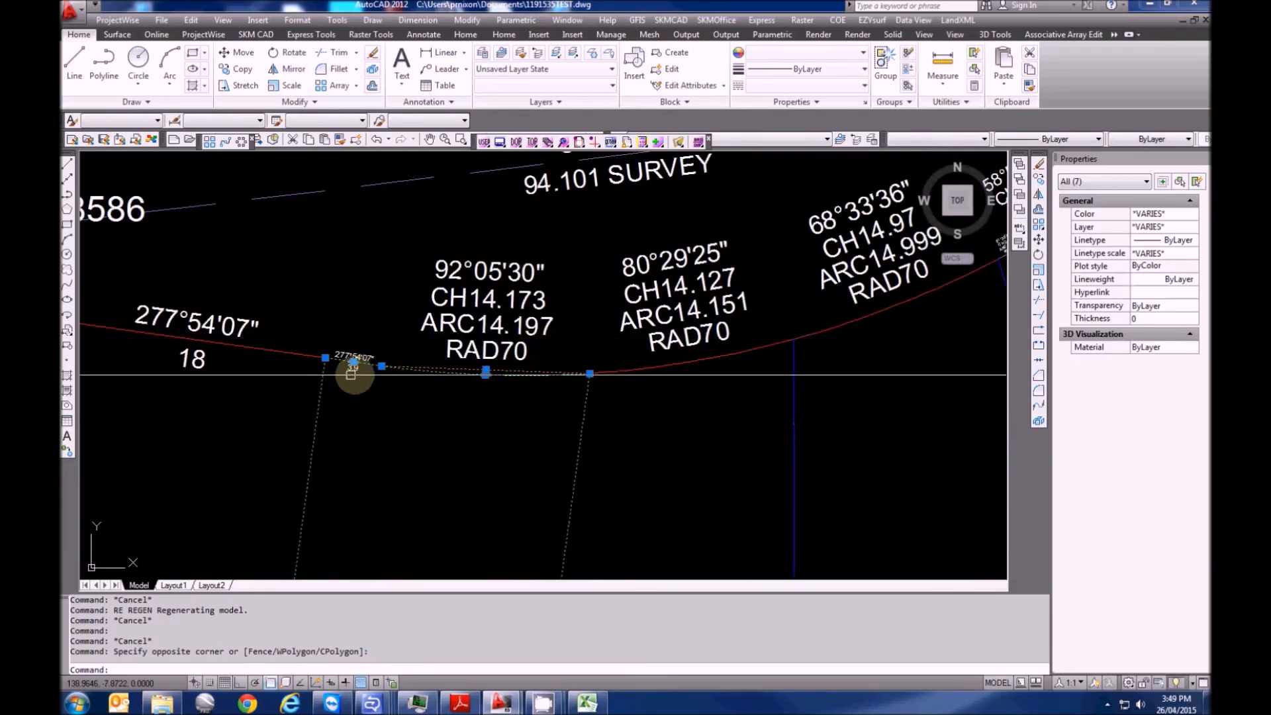
pyautogui.scroll(8, 354, 374)
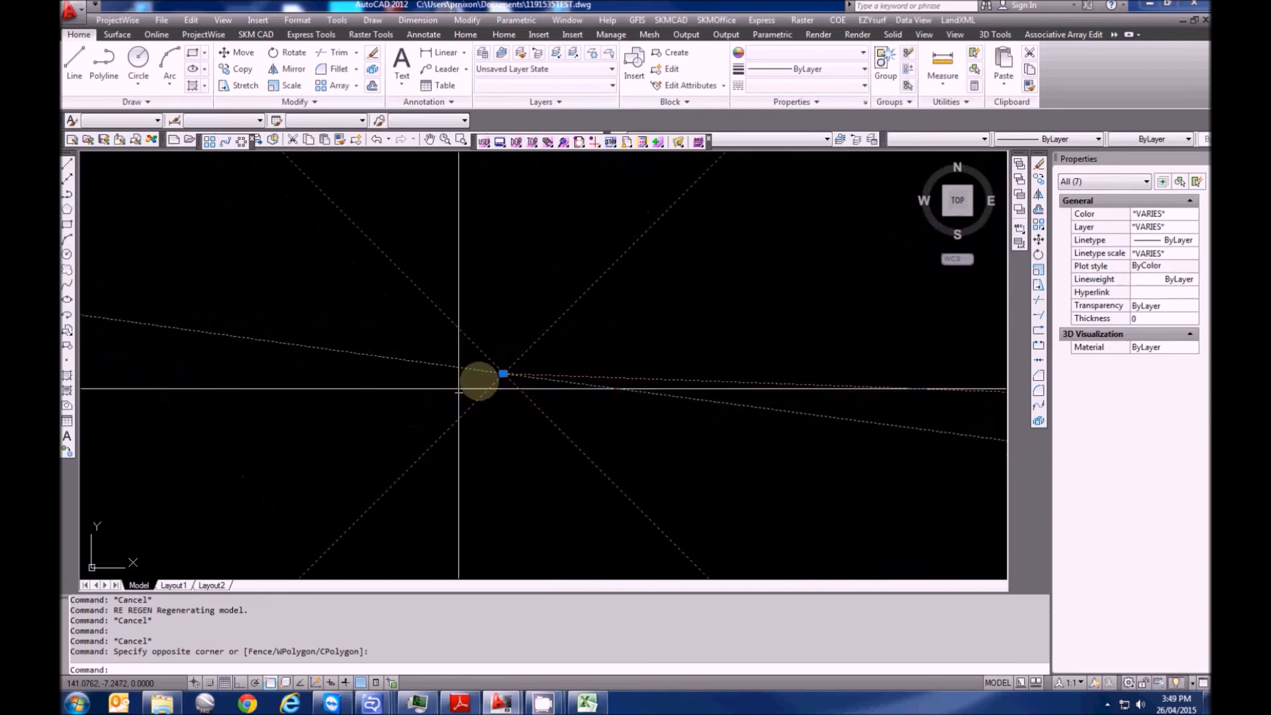
pyautogui.scroll(2, 545, 372)
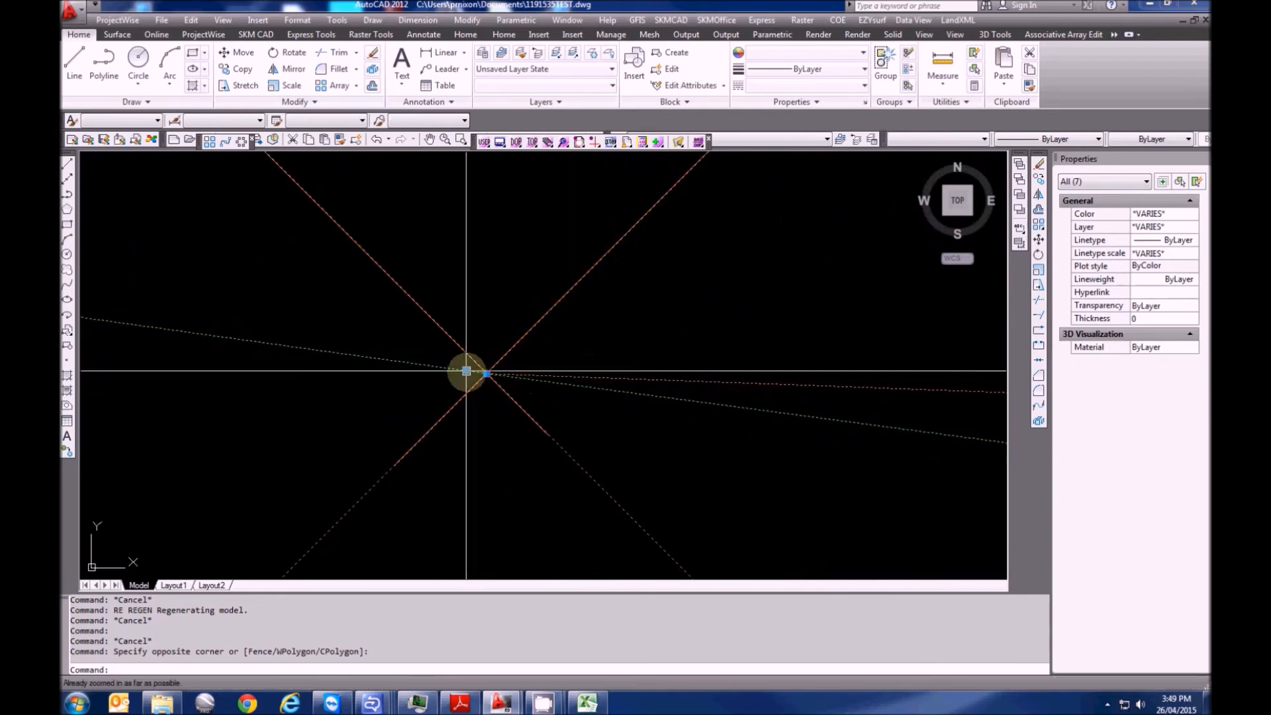
pyautogui.click(487, 374)
pyautogui.click(487, 374)
pyautogui.press('Escape')
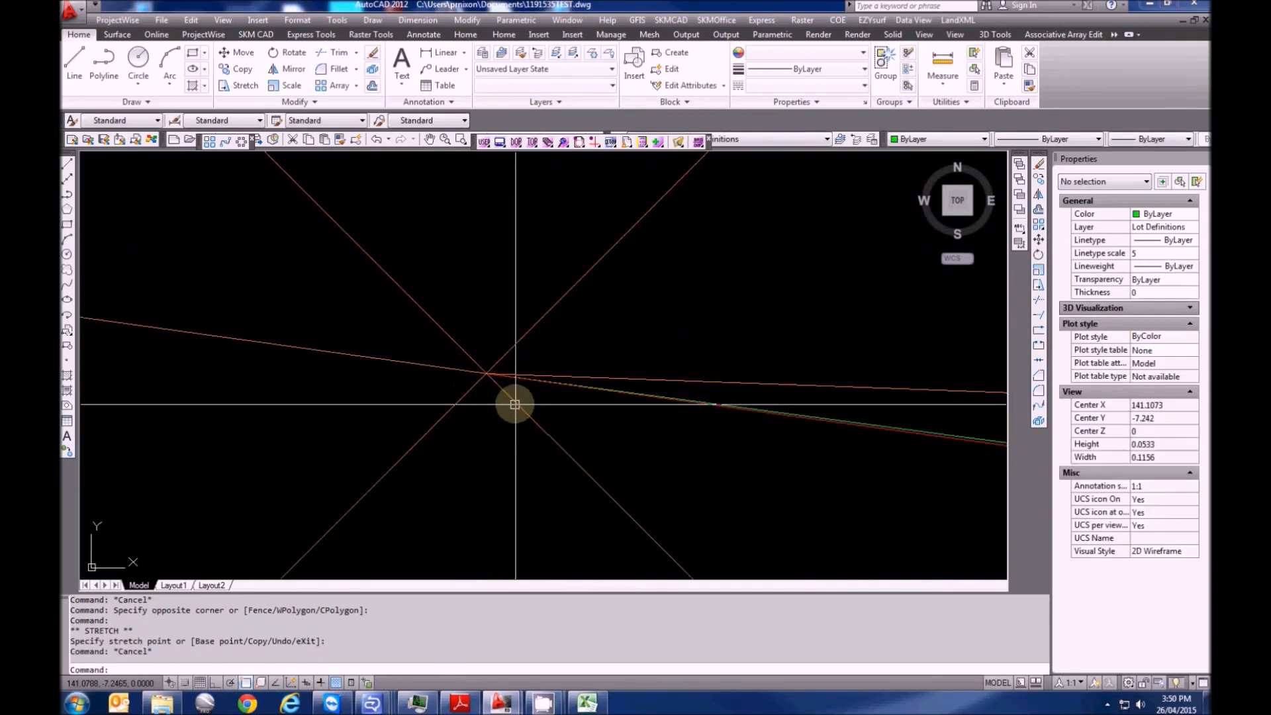
pyautogui.click(514, 402)
pyautogui.press('Delete')
pyautogui.click(570, 375)
pyautogui.press('Delete')
pyautogui.click(463, 370)
pyautogui.press('Delete')
pyautogui.click(561, 371)
pyautogui.press('Escape')
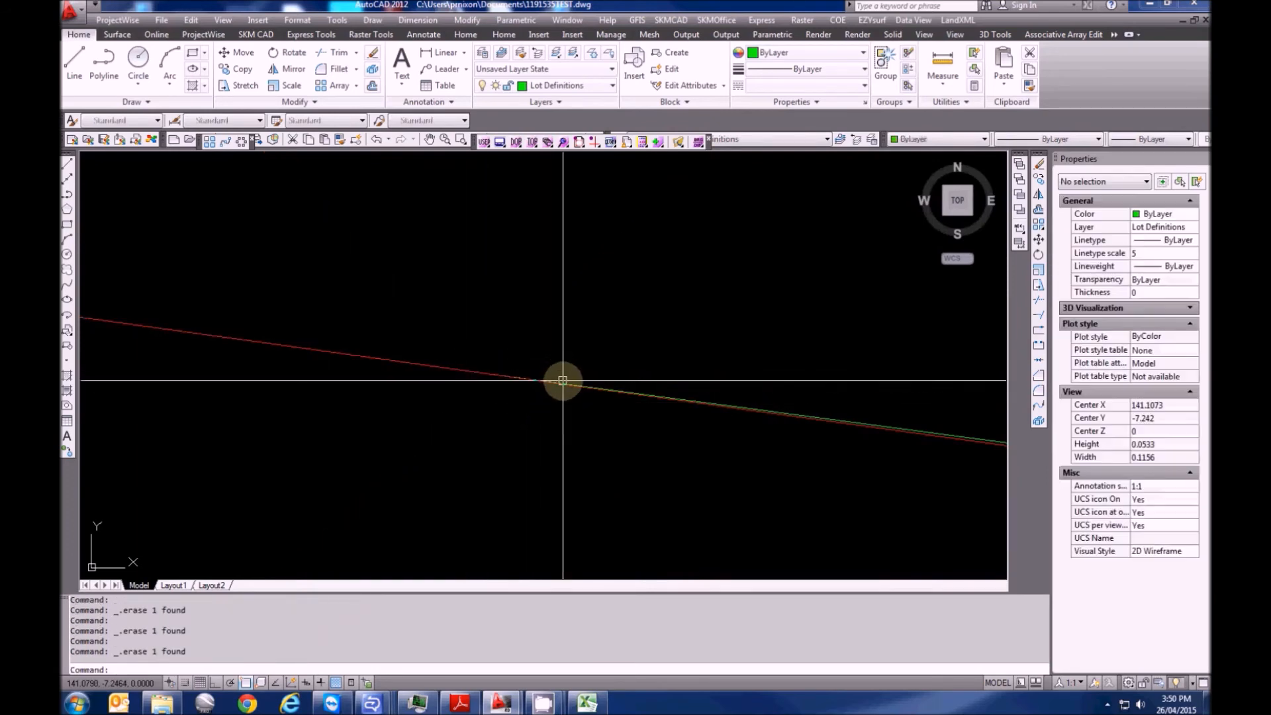
pyautogui.click(560, 384)
pyautogui.scroll(2, 540, 386)
pyautogui.press('Escape')
pyautogui.click(599, 367)
pyautogui.click(467, 400)
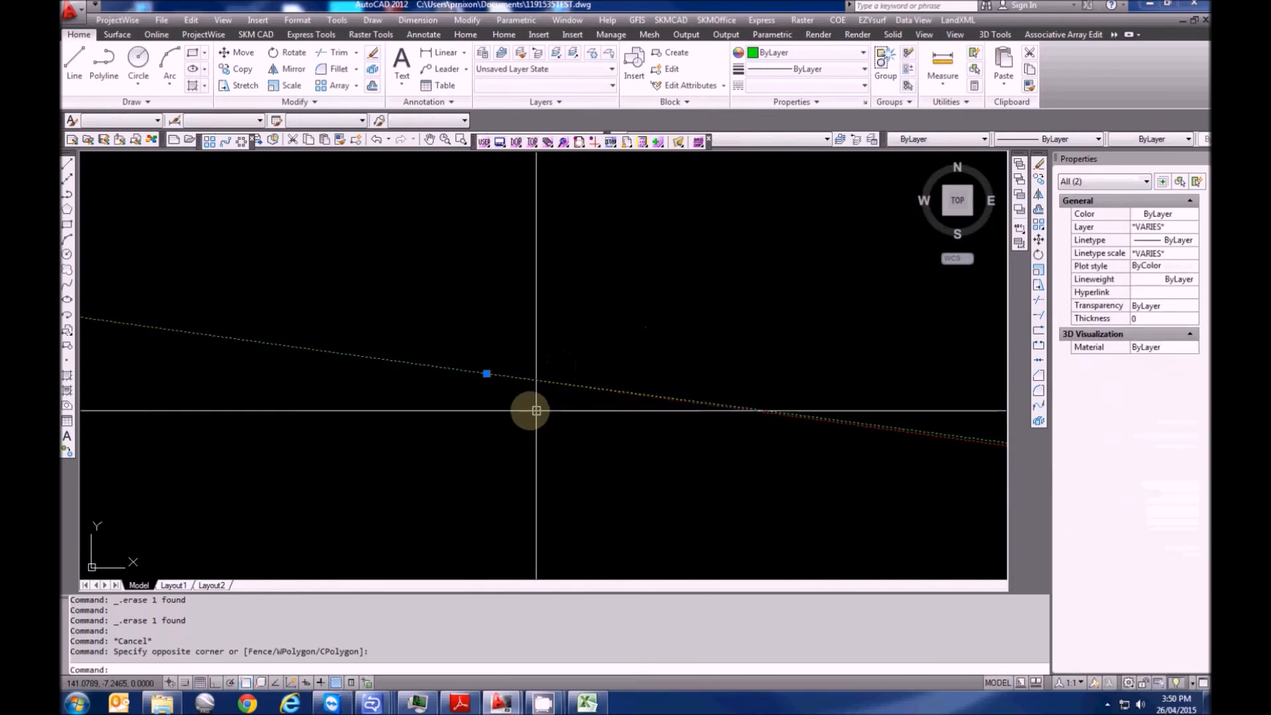
pyautogui.click(535, 411)
pyautogui.click(411, 328)
pyautogui.click(486, 374)
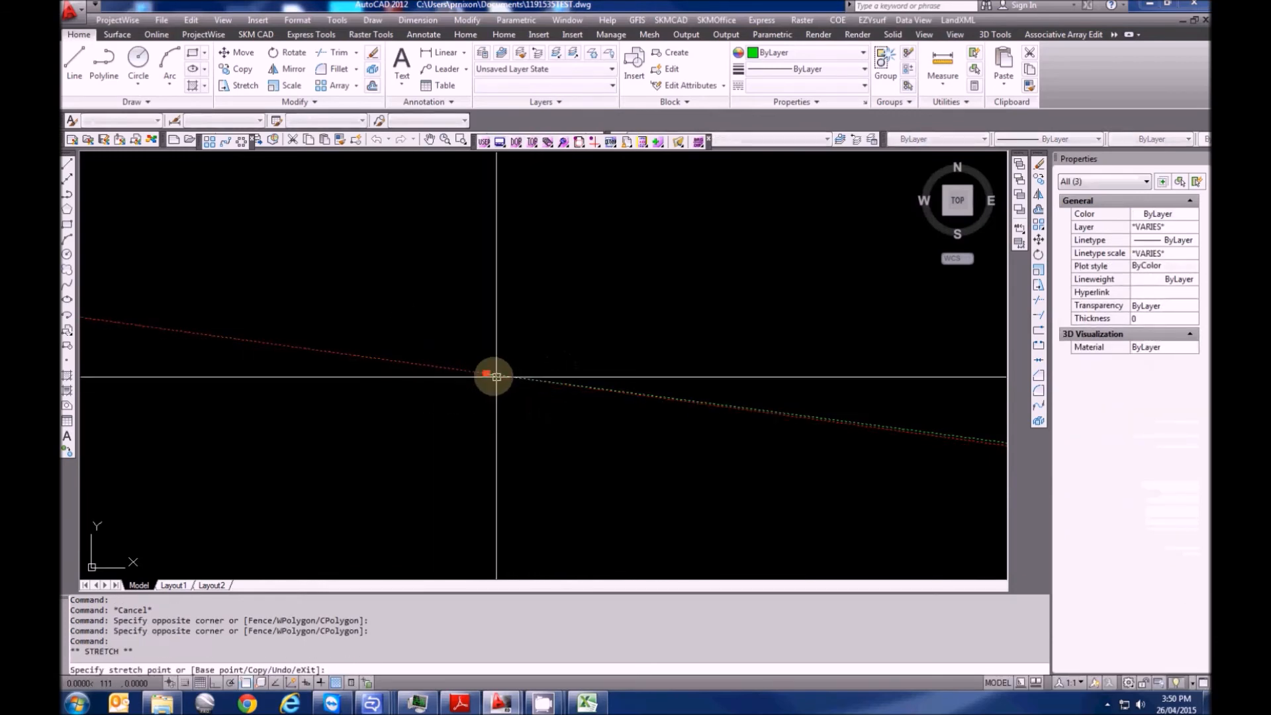
pyautogui.press('Escape')
pyautogui.moveTo(491, 371)
pyautogui.mouseDown(button='middle')
pyautogui.moveTo(508, 346)
pyautogui.moveTo(489, 322)
pyautogui.mouseUp(button='middle')
pyautogui.scroll(-15, 463, 364)
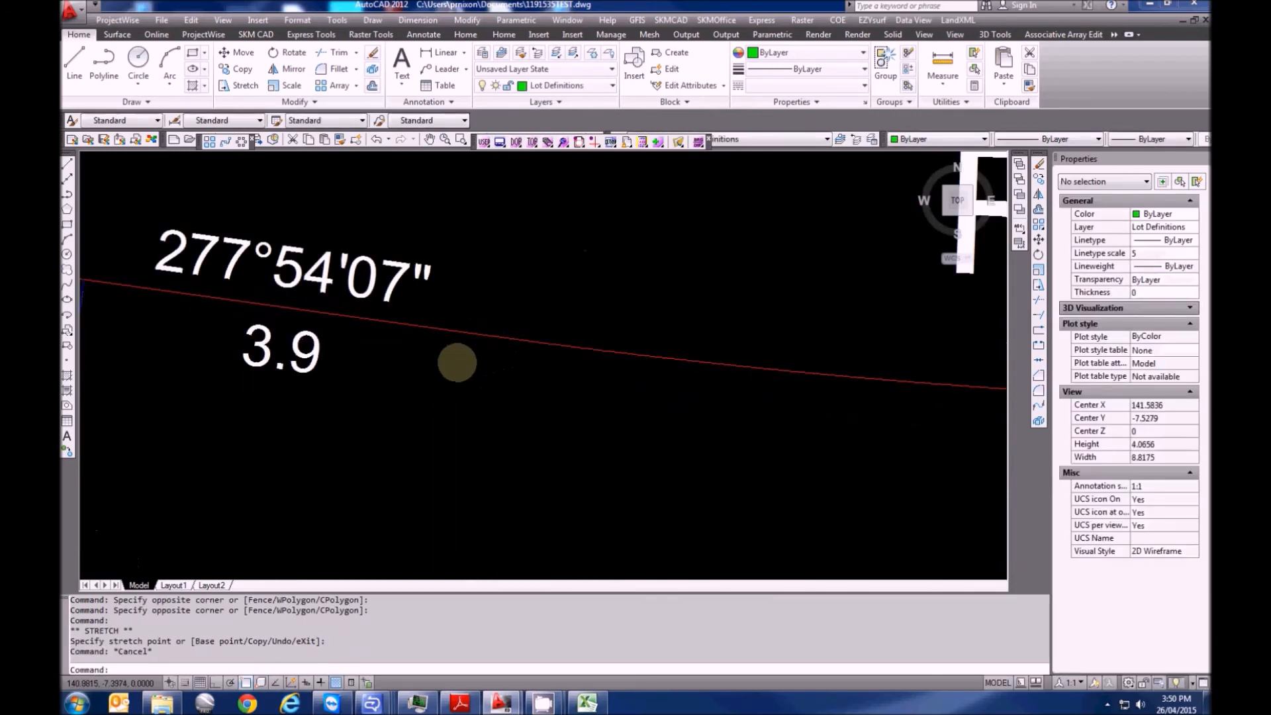
pyautogui.scroll(2, 471, 371)
pyautogui.scroll(-3, 440, 355)
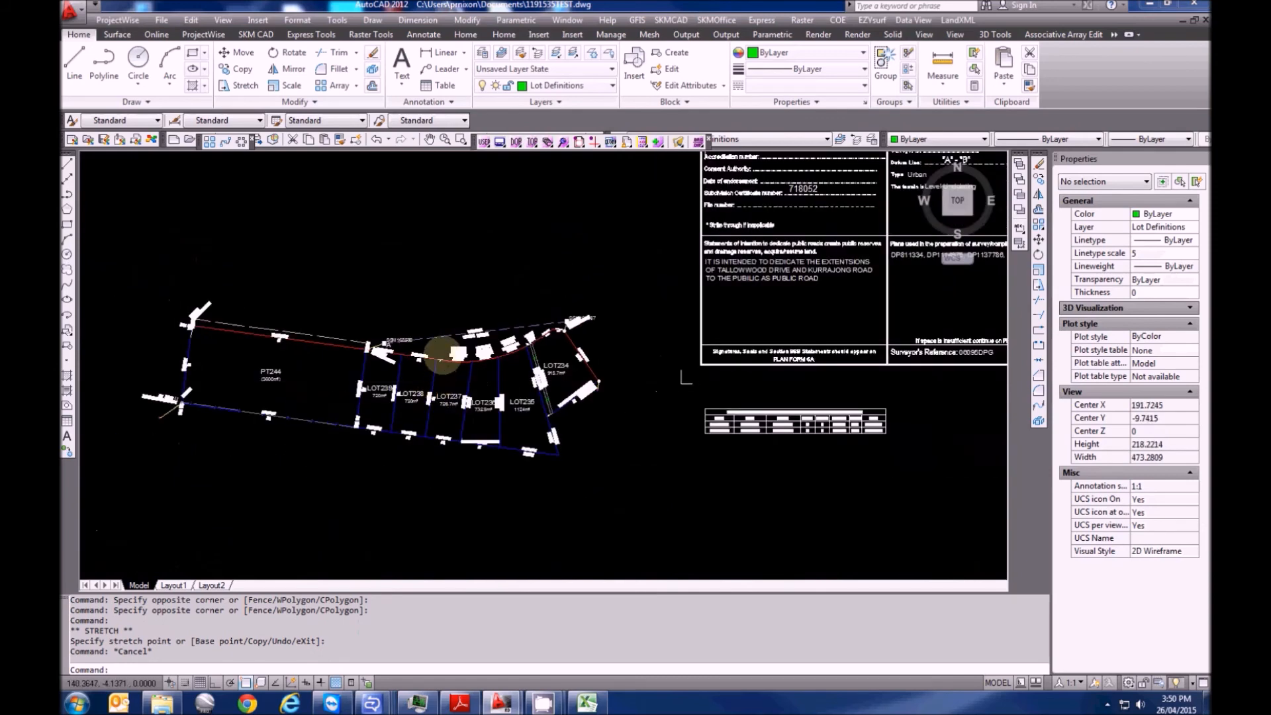
pyautogui.scroll(12, 445, 406)
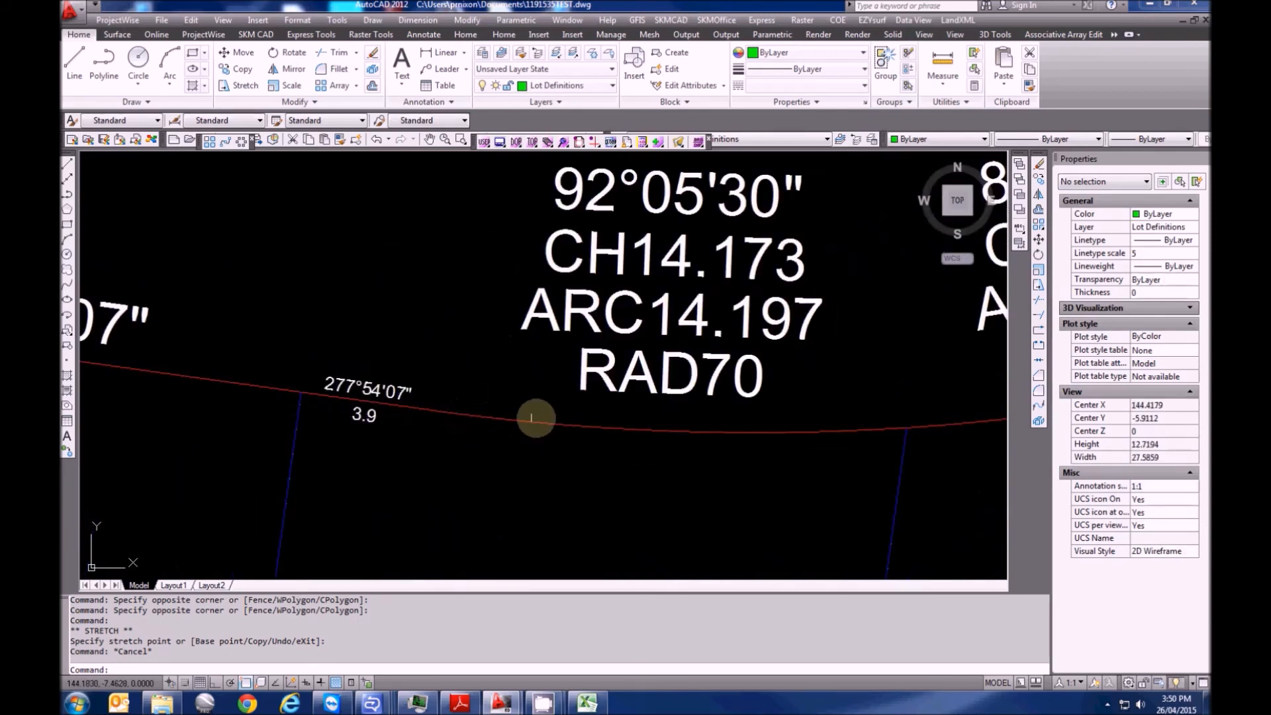
pyautogui.click(494, 418)
pyautogui.click(417, 405)
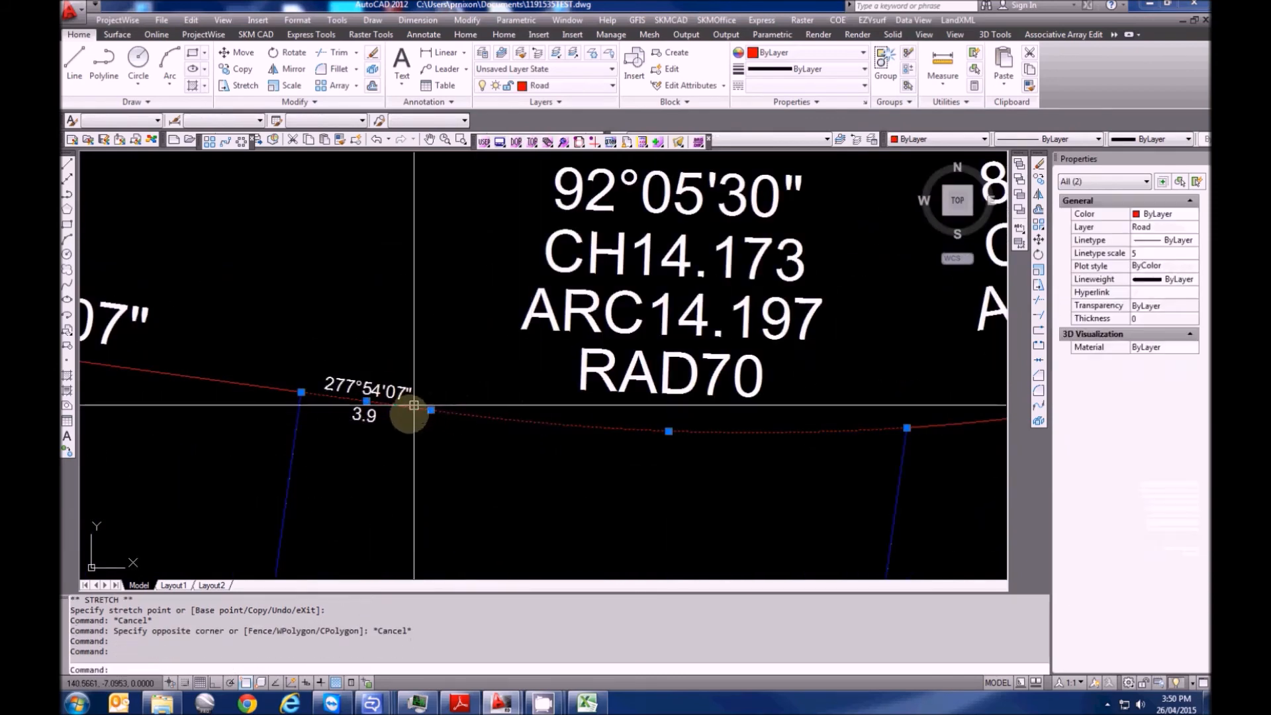
pyautogui.press('Escape')
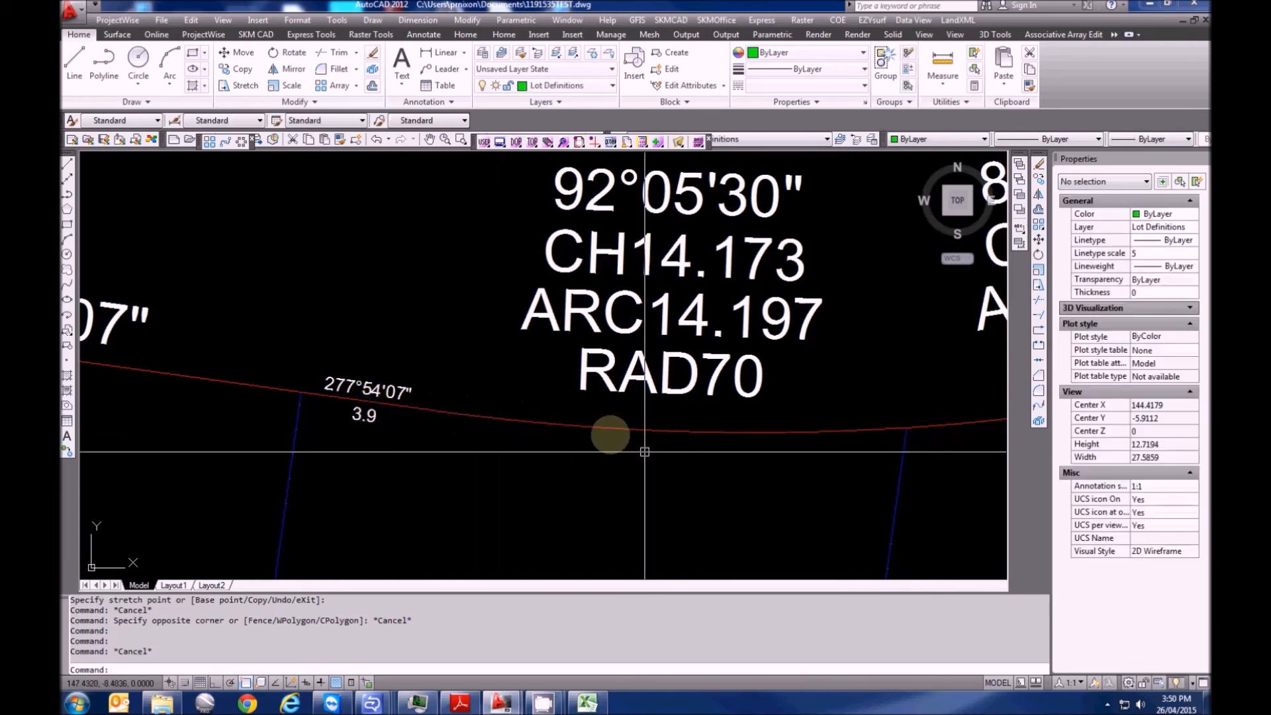
pyautogui.click(644, 450)
pyautogui.click(576, 387)
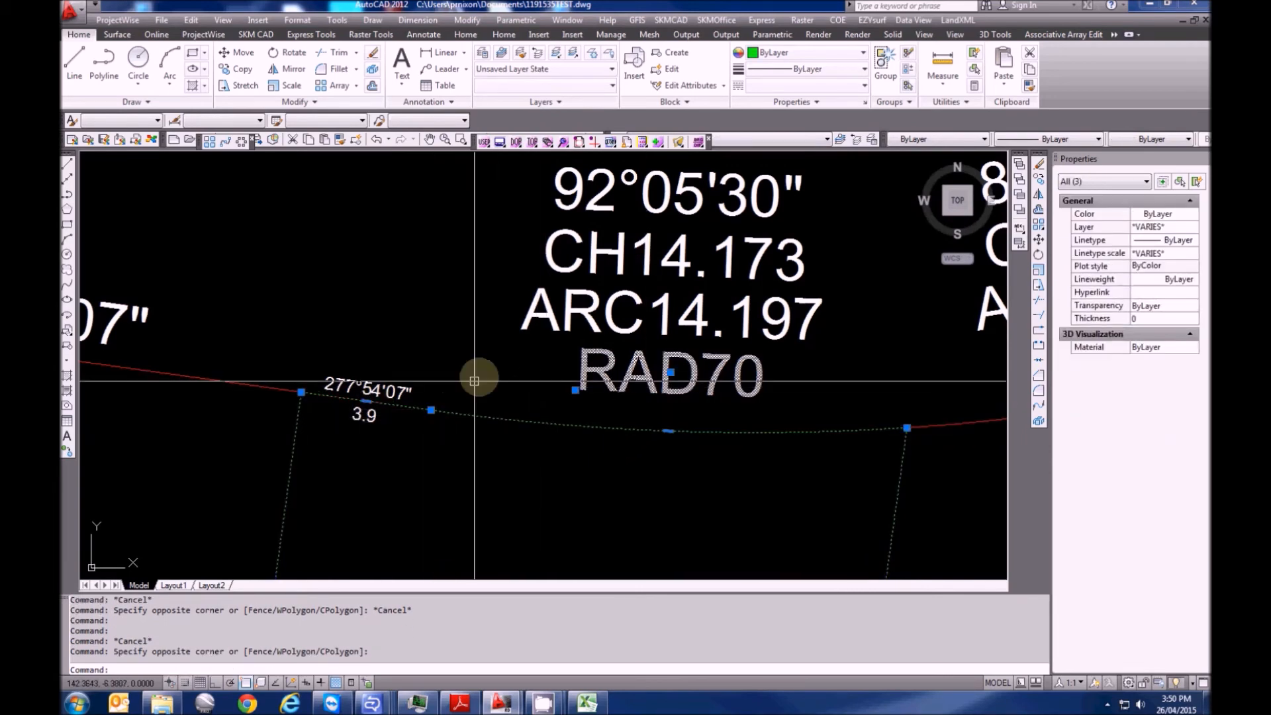
pyautogui.scroll(-8, 474, 374)
pyautogui.press('Escape')
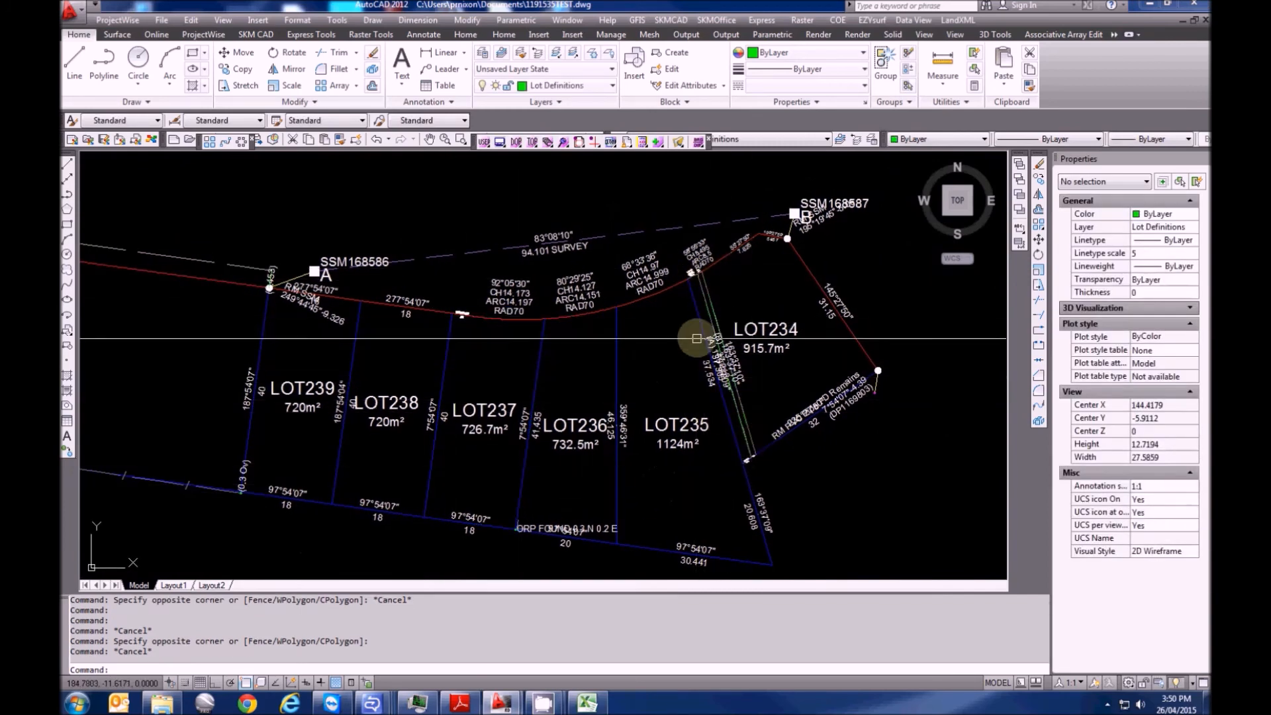
# Pan across the lot plan and re-export it to LandXML, overwriting 1191535TEST.xml
pyautogui.moveTo(565, 451); pyautogui.dragTo(625, 438, button='middle')
pyautogui.scroll(-3, 625, 438)
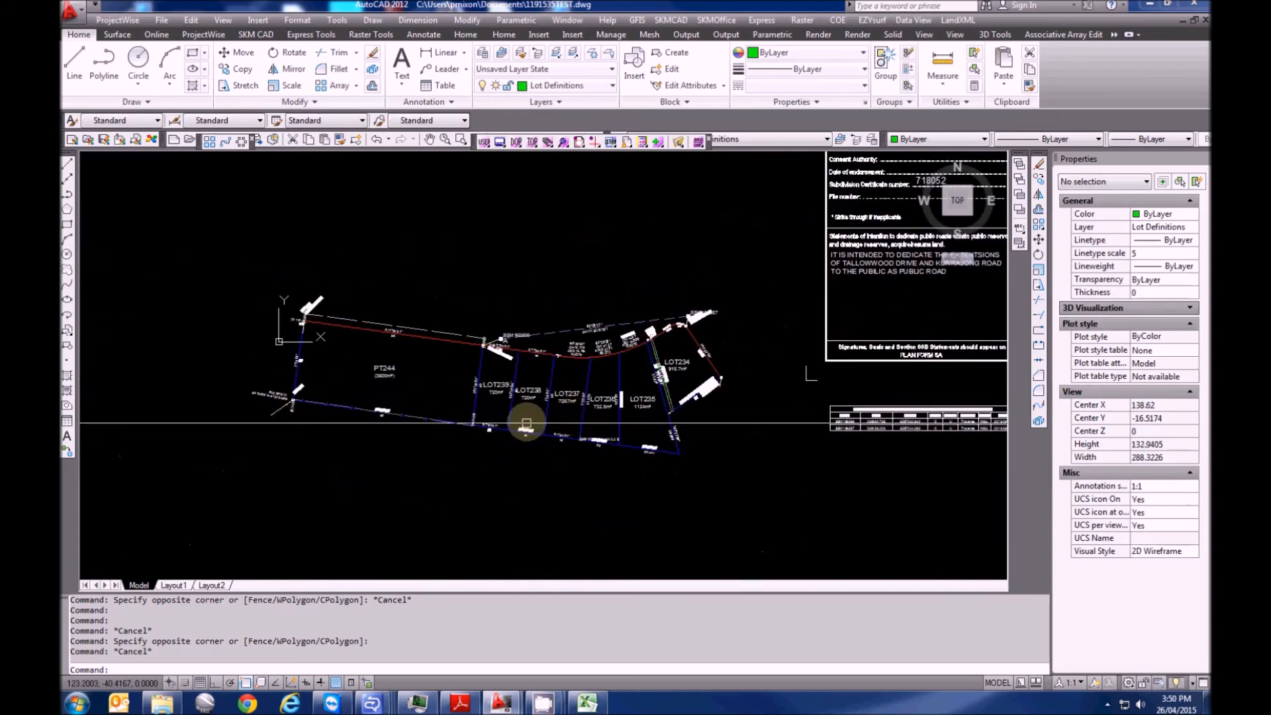
pyautogui.scroll(2, 567, 386)
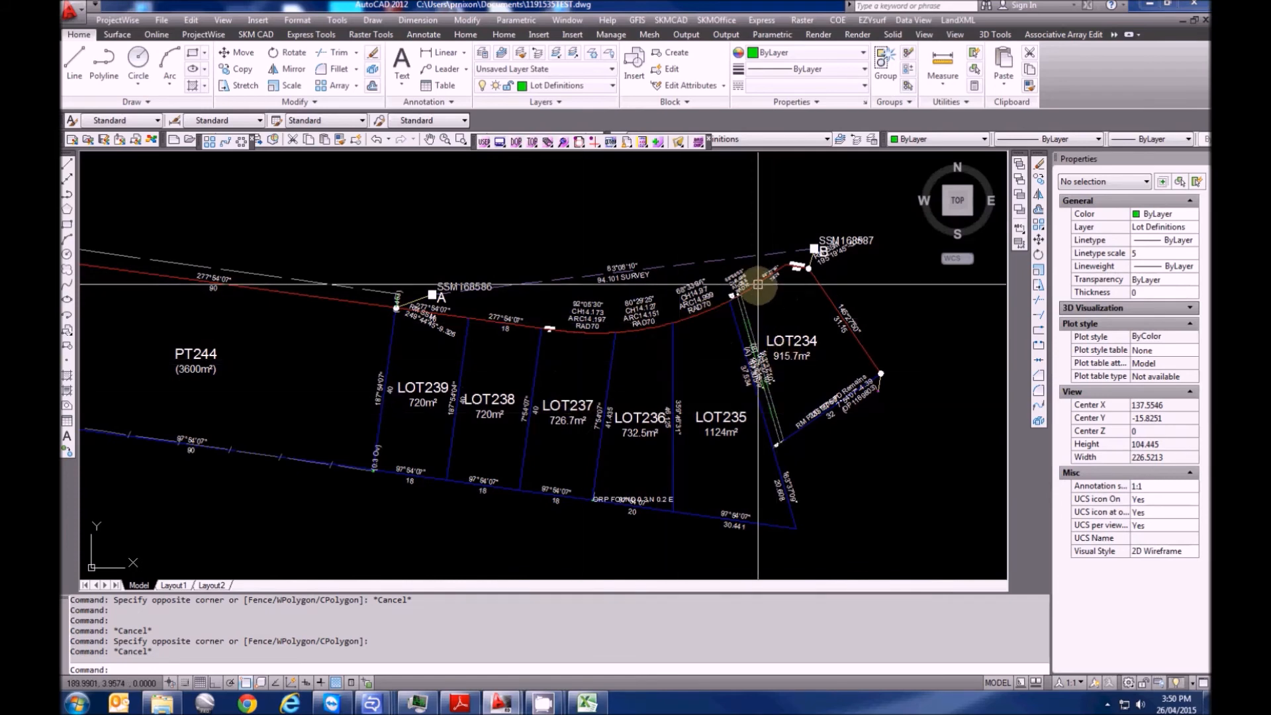
pyautogui.moveTo(656, 400); pyautogui.dragTo(601, 400, button='middle')
pyautogui.scroll(-5, 600, 400)
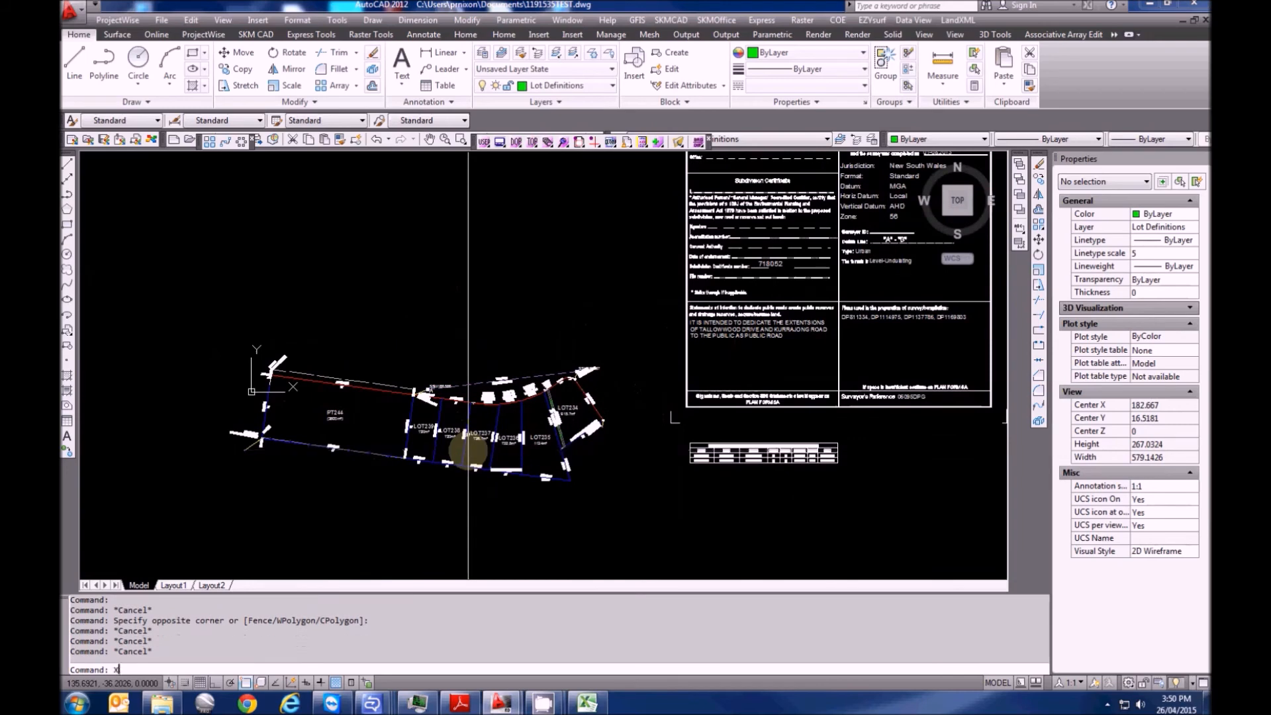
pyautogui.press('Return')
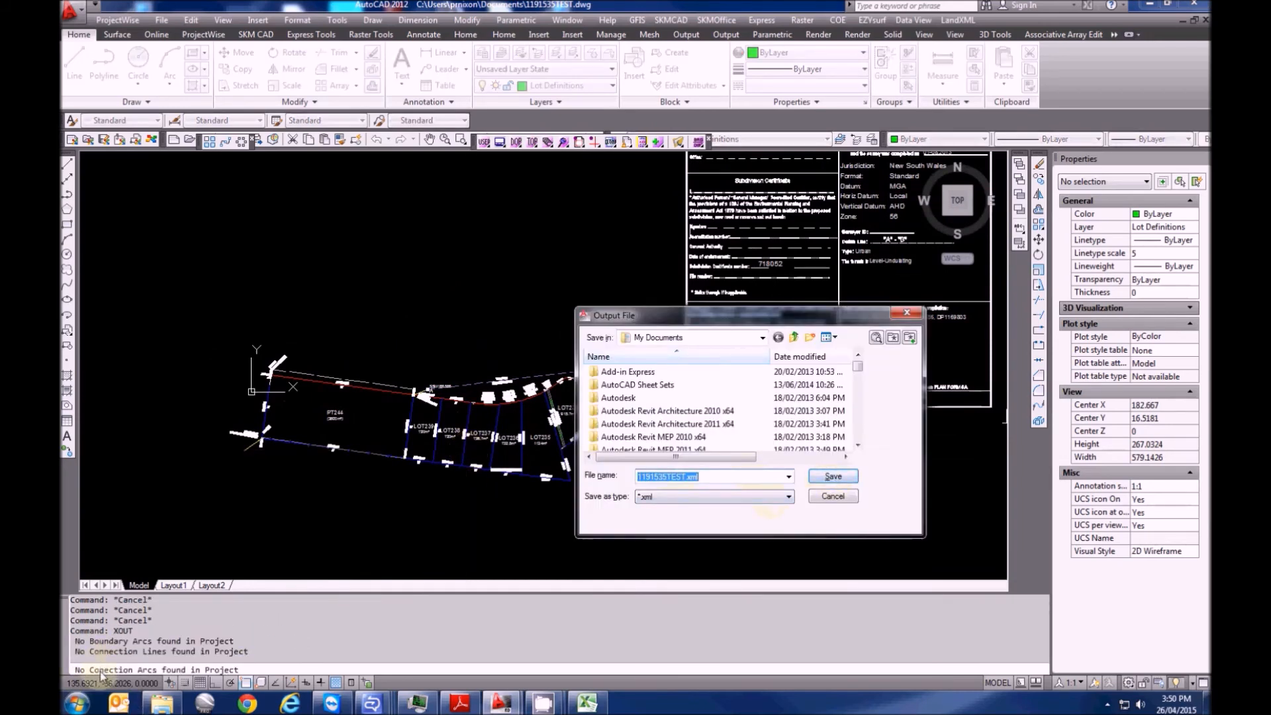
pyautogui.click(830, 478)
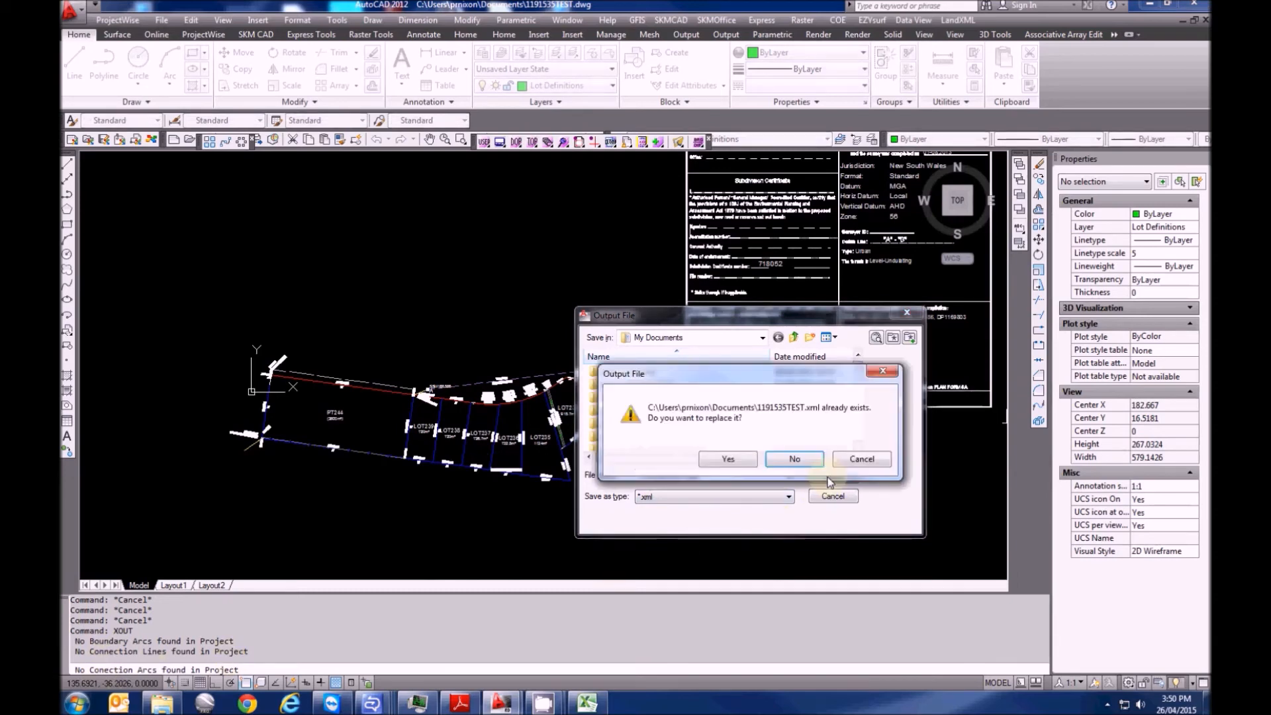
pyautogui.click(743, 460)
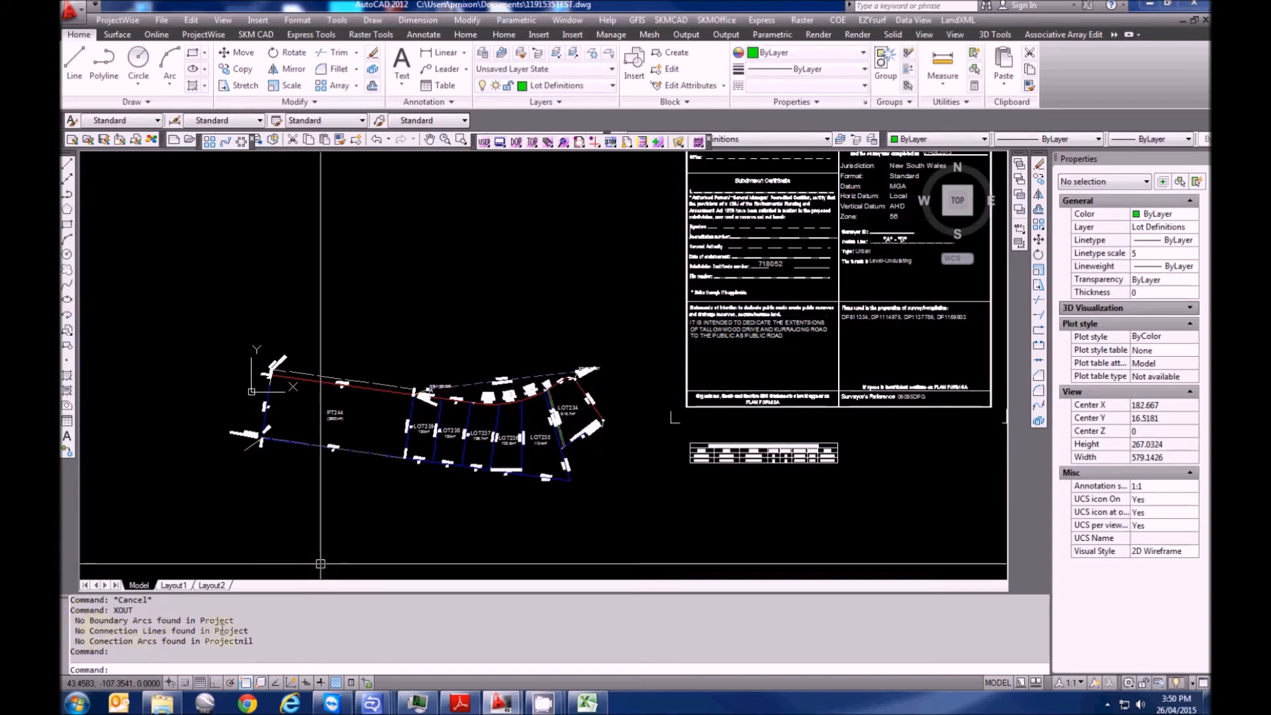
pyautogui.scroll(2, 450, 427)
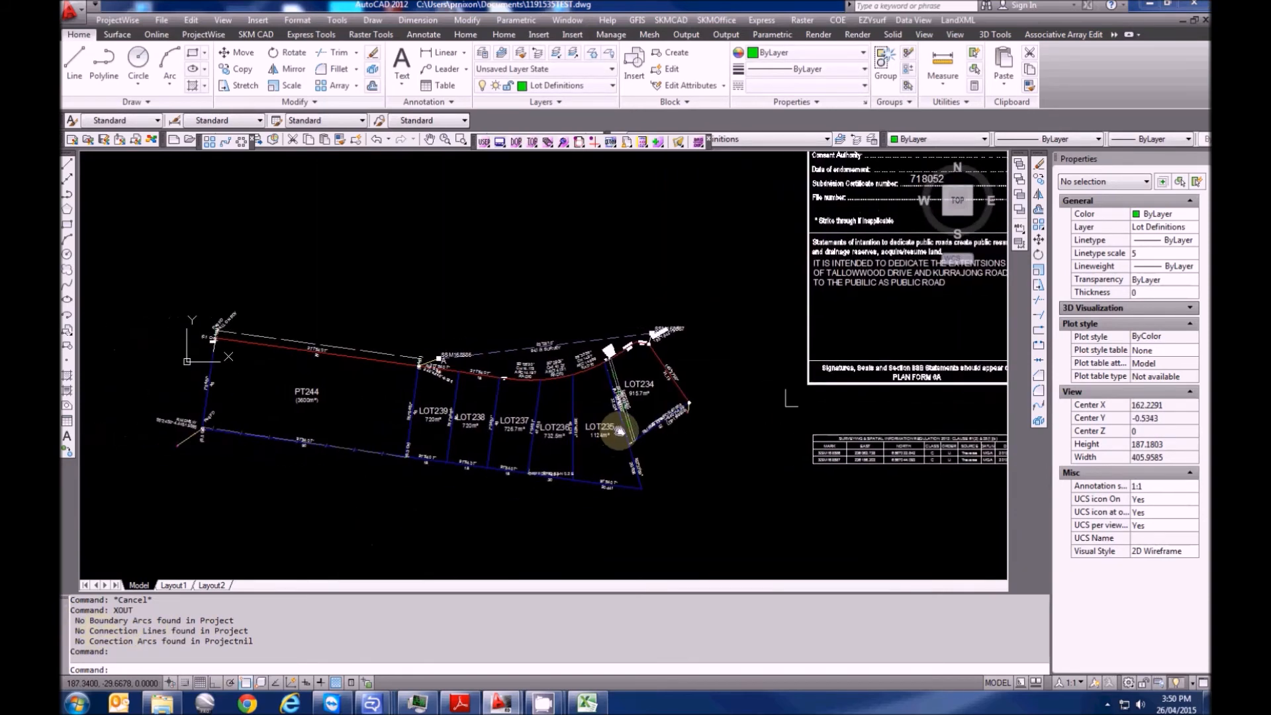
pyautogui.scroll(4, 411, 435)
pyautogui.scroll(-7, 411, 435)
pyautogui.scroll(6, 389, 459)
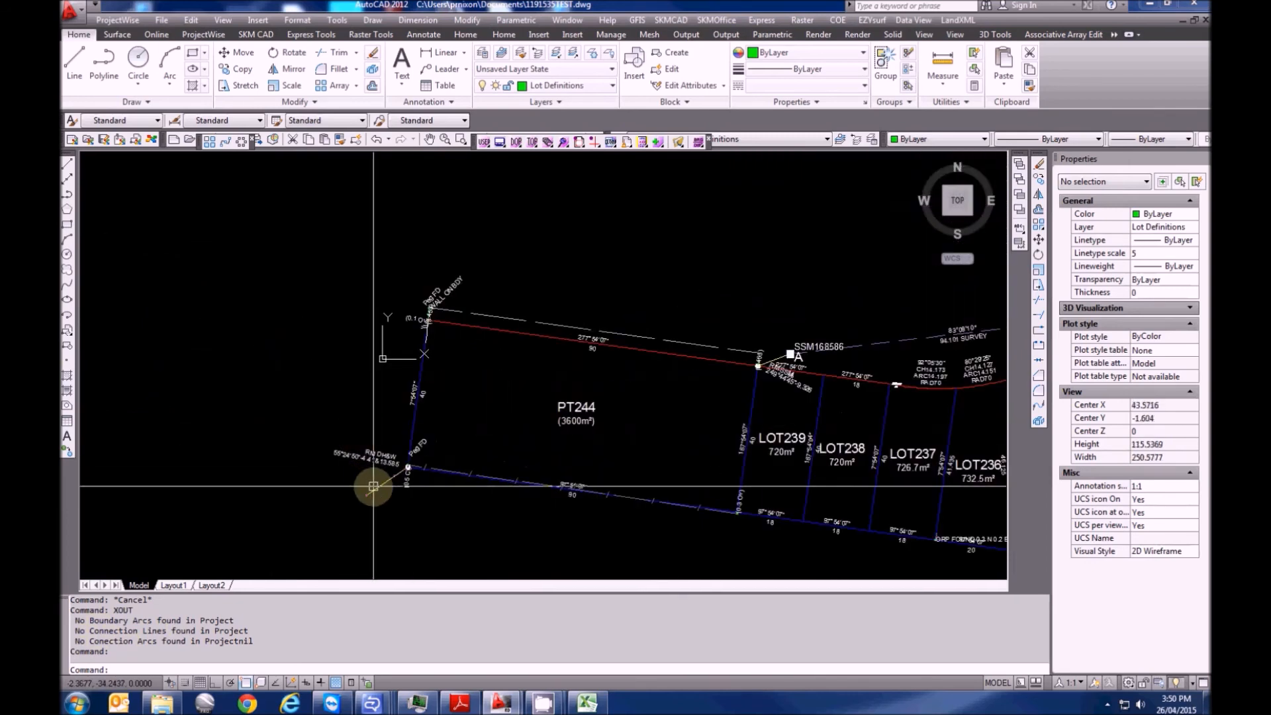
pyautogui.scroll(2, 426, 417)
pyautogui.scroll(4, 471, 361)
pyautogui.scroll(-5, 475, 358)
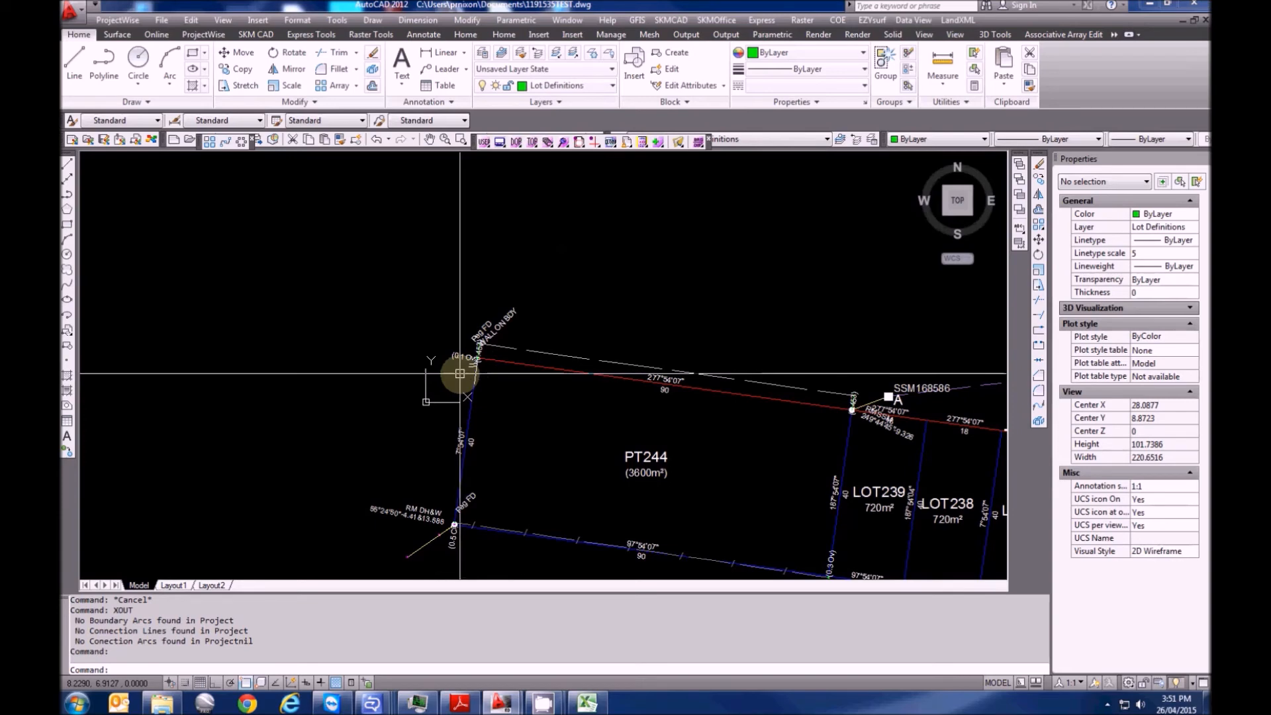
pyautogui.scroll(5, 487, 346)
pyautogui.press('Escape')
pyautogui.press('Escape')
pyautogui.press('Escape')
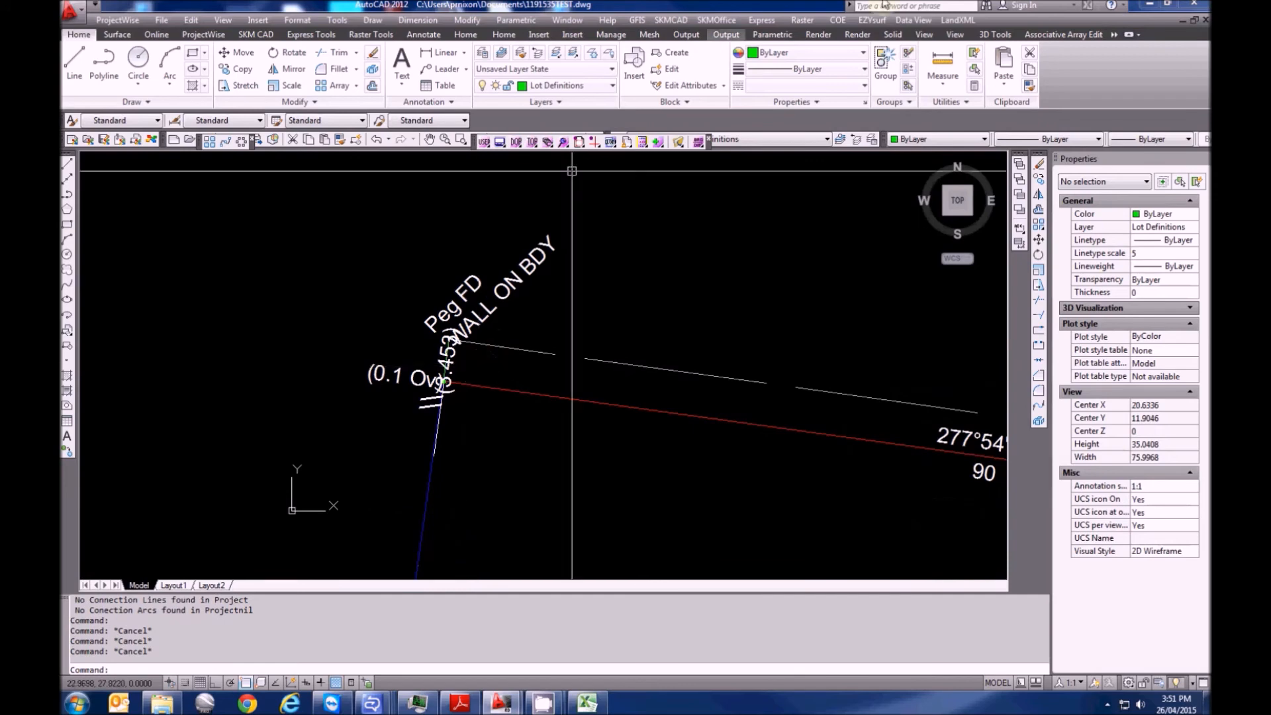
# Draw a 76 traverse line at 97°54'07" from PT244's north-west corner on the Connection layer
pyautogui.click(950, 20)
pyautogui.click(970, 34)
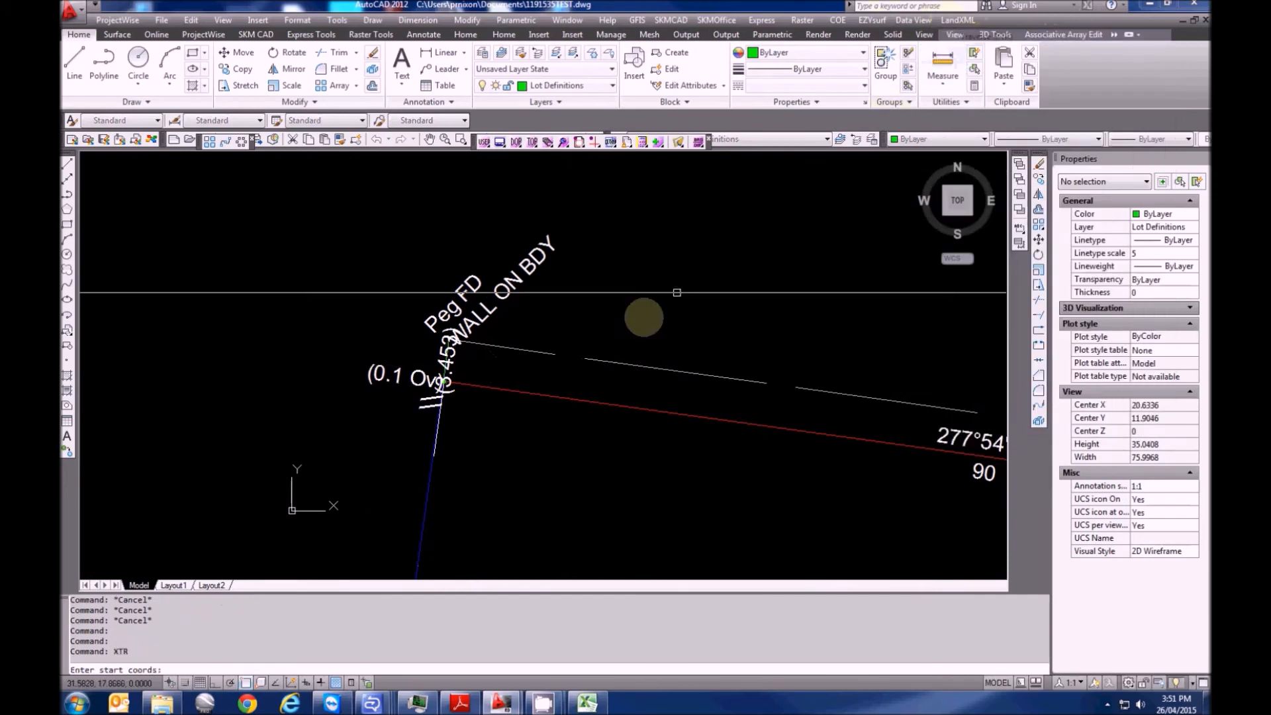
pyautogui.click(492, 388)
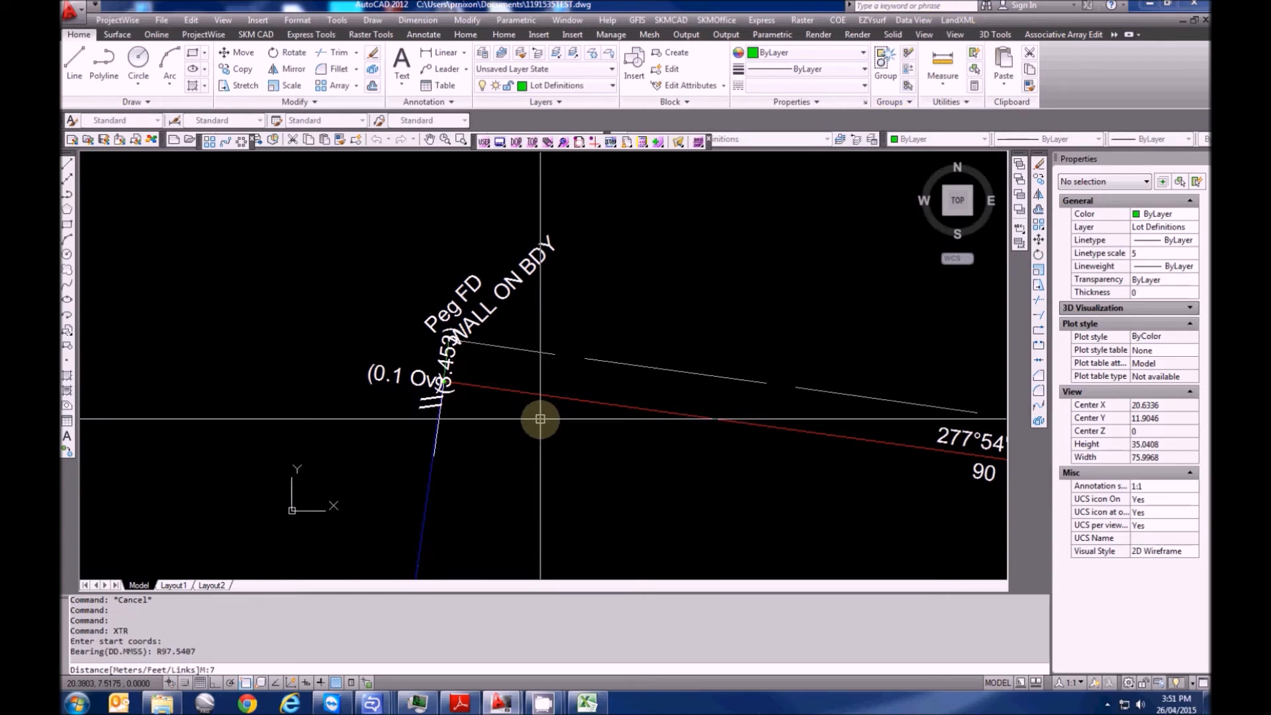
pyautogui.press('Return')
pyautogui.scroll(-5, 612, 288)
pyautogui.press('Escape')
pyautogui.click(292, 266)
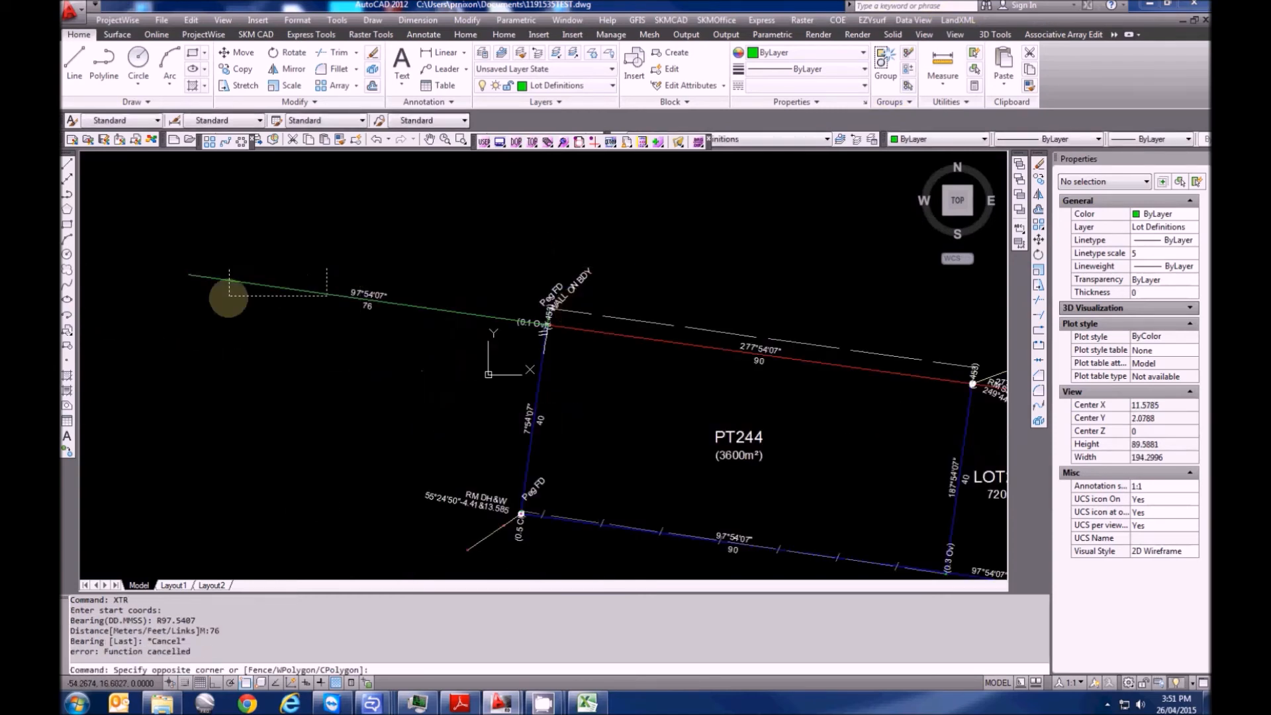
pyautogui.click(267, 301)
pyautogui.click(549, 85)
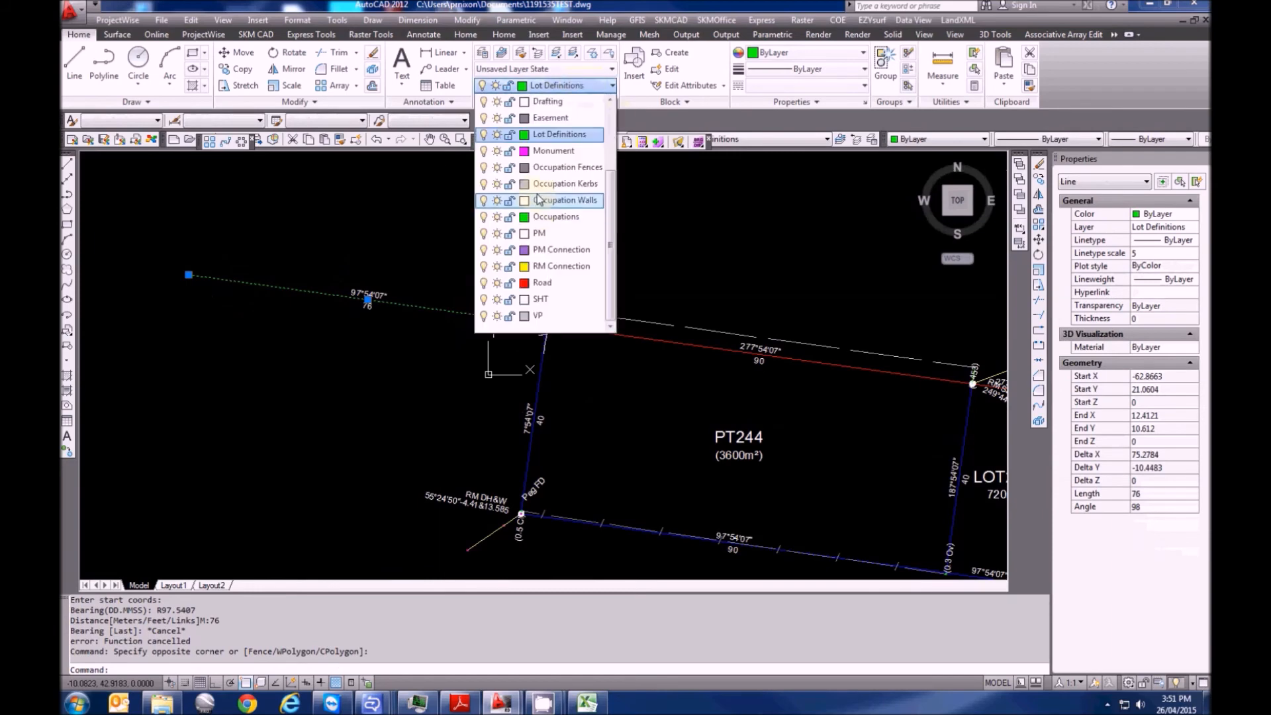
pyautogui.click(563, 170)
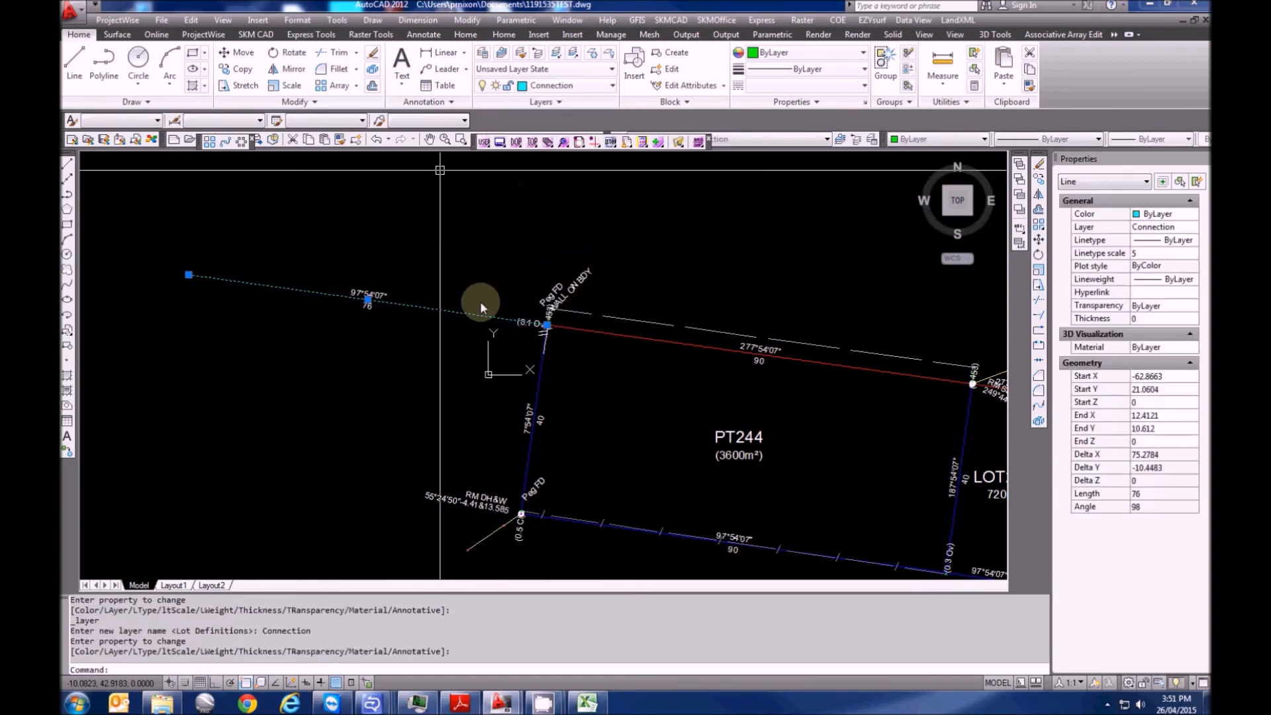
pyautogui.moveTo(335, 339); pyautogui.dragTo(553, 440, button='middle')
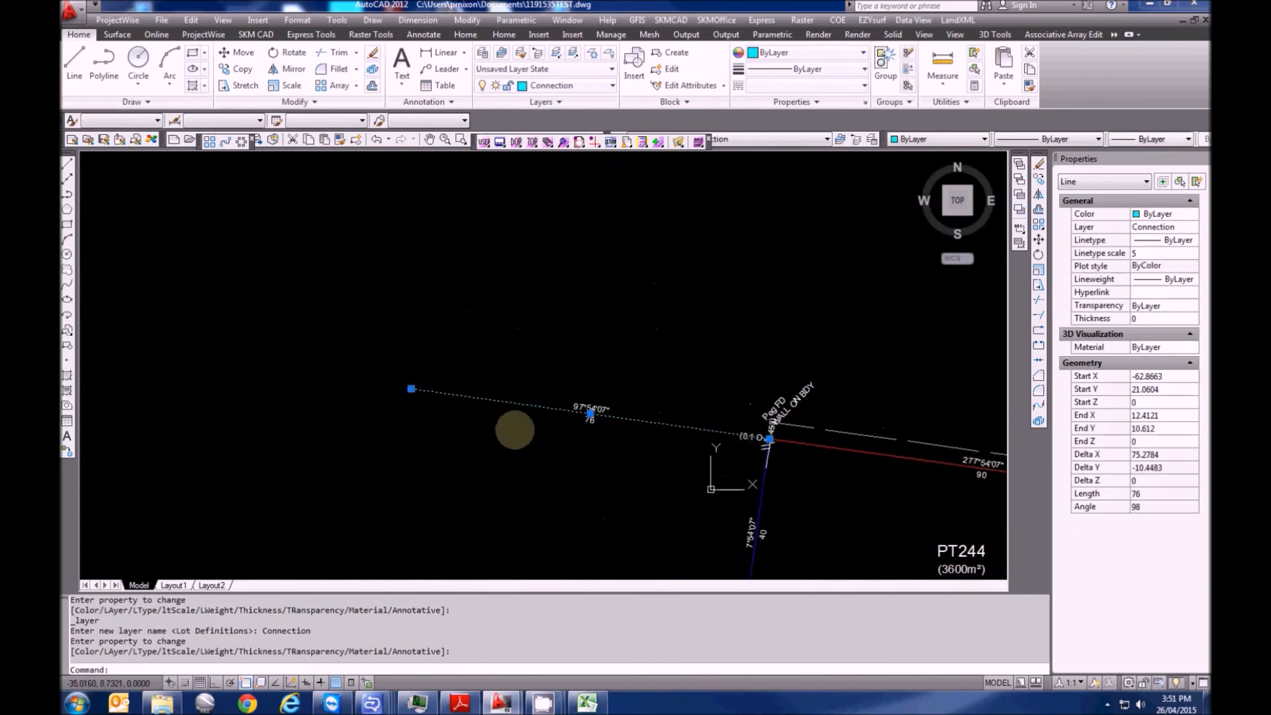
pyautogui.press('Escape')
pyautogui.press('Escape')
# Draw an 18.163 line at bearing 0.1246 from the 76 line's west end, on layer Connection
pyautogui.write('XTR')
pyautogui.press('Return')
pyautogui.click(431, 390)
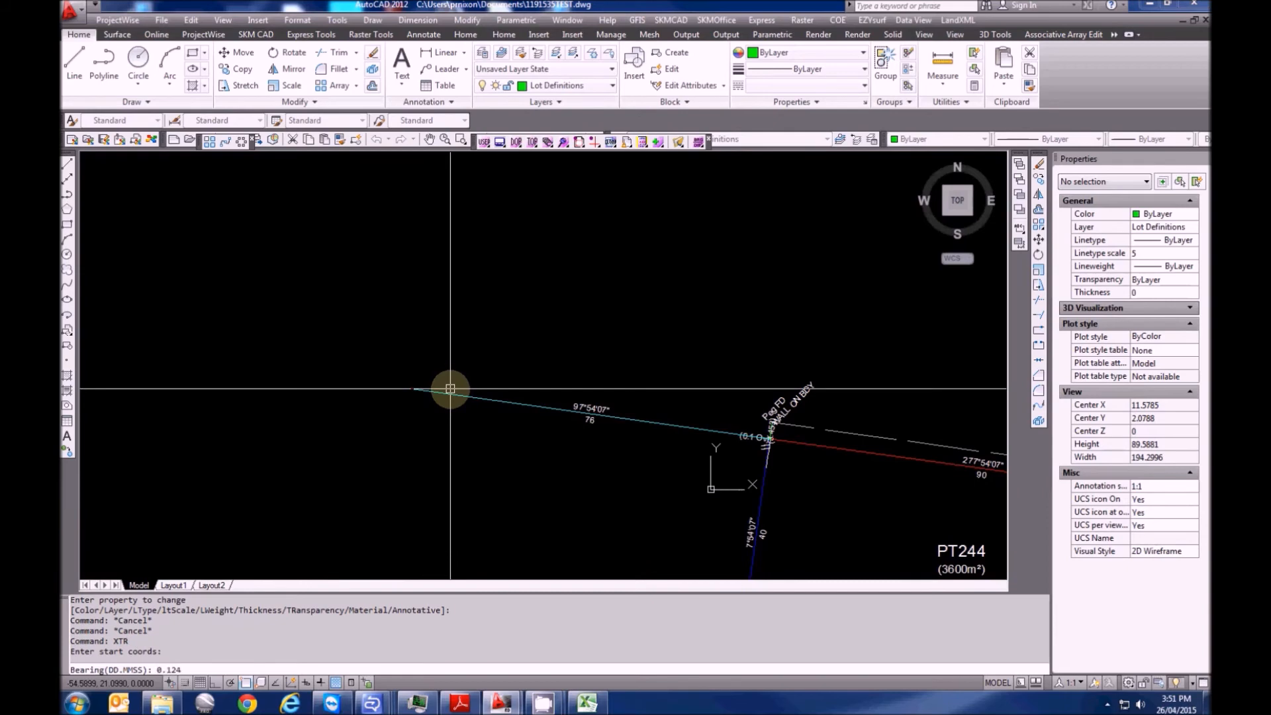
pyautogui.write('0.1246')
pyautogui.press('Return')
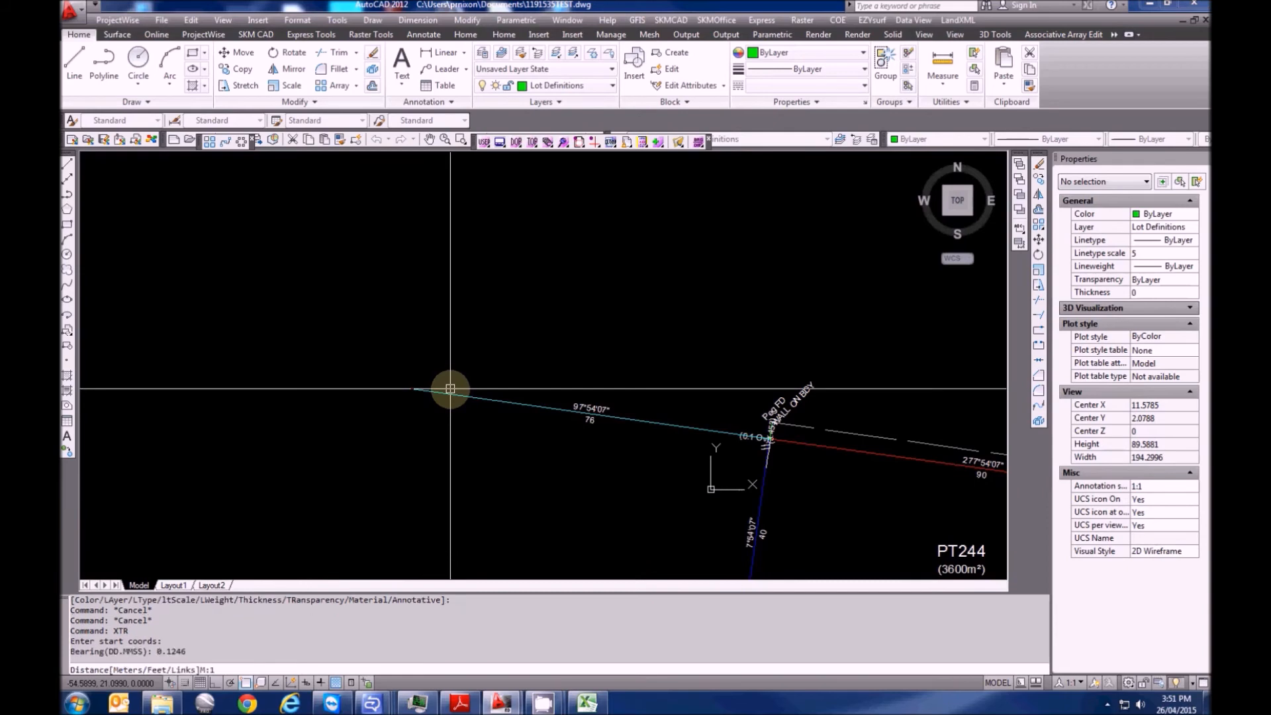
pyautogui.press('Return')
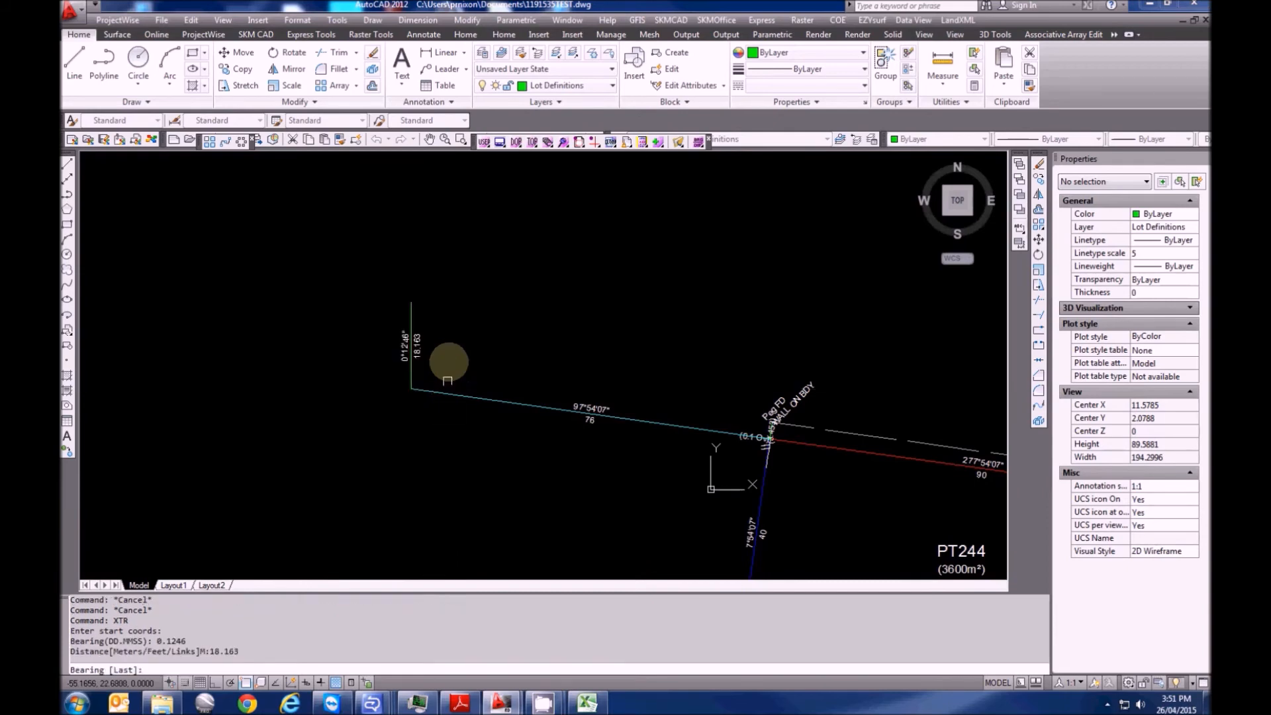
pyautogui.scroll(5, 450, 344)
pyautogui.press('Escape')
pyautogui.click(368, 442)
pyautogui.click(330, 457)
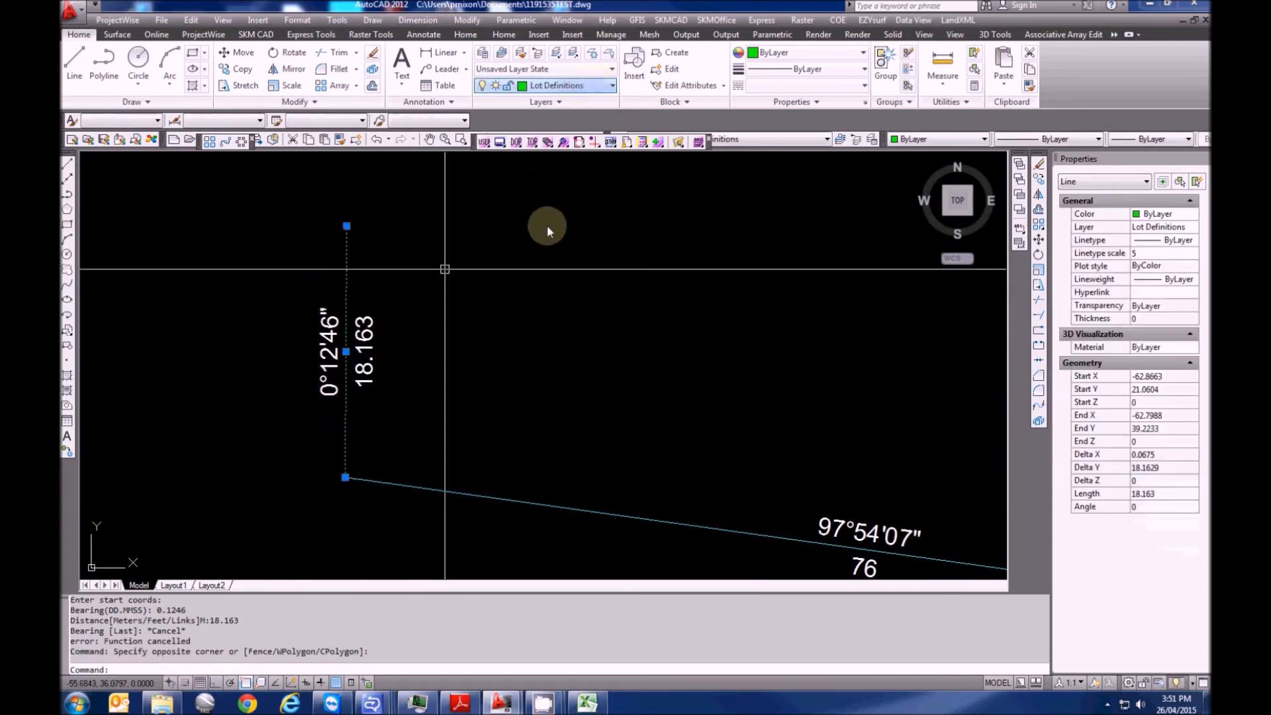
pyautogui.click(556, 85)
pyautogui.scroll(3, 555, 173)
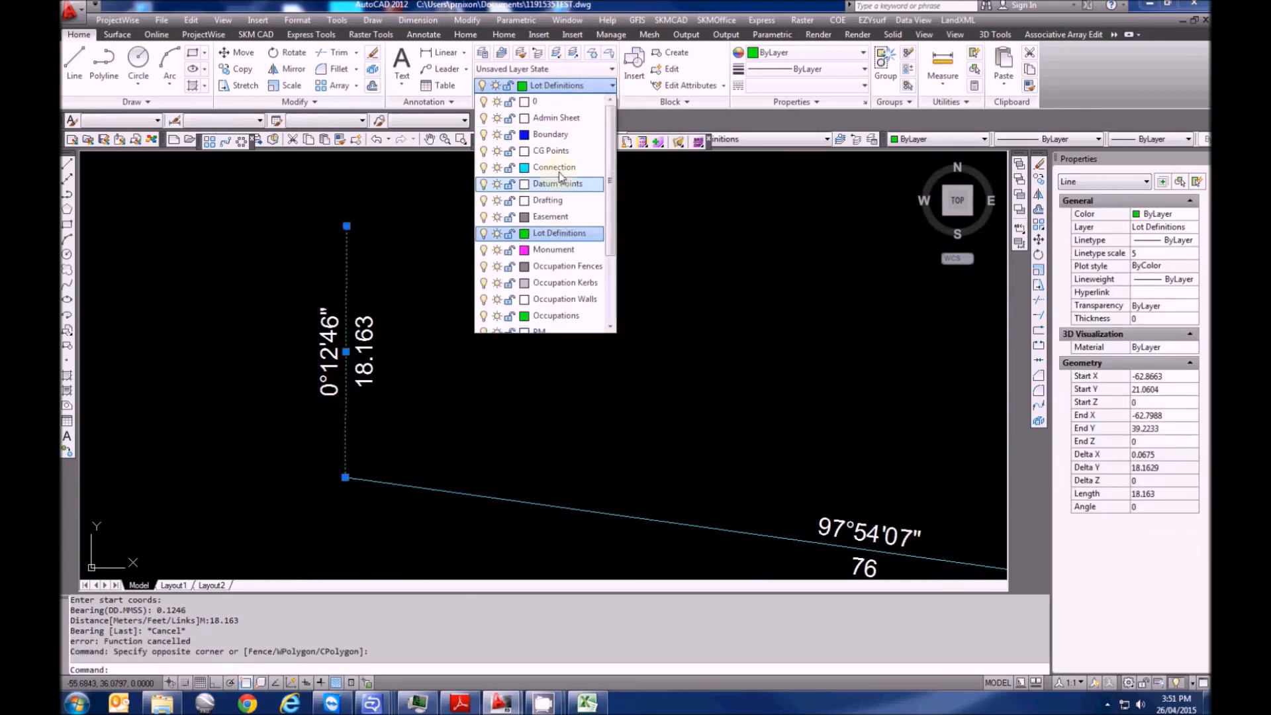
pyautogui.click(555, 173)
pyautogui.moveTo(341, 296); pyautogui.dragTo(417, 297, button='middle')
pyautogui.press('Escape')
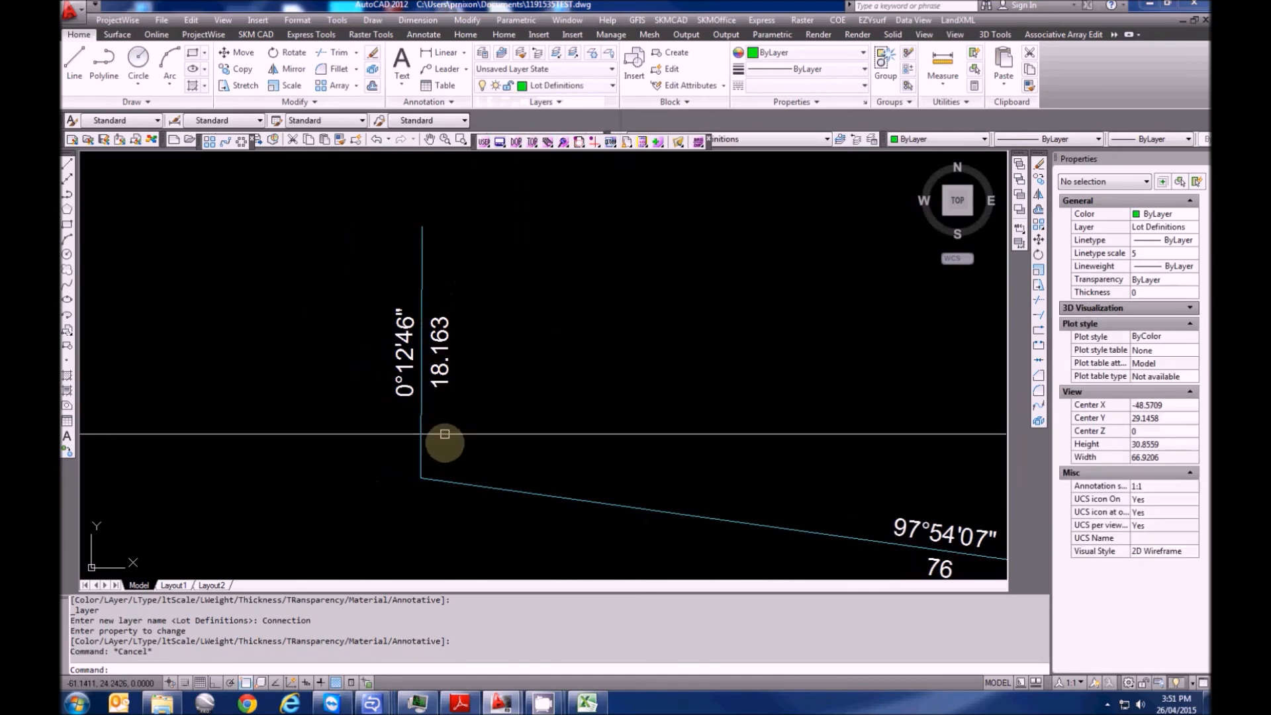
# Keep Lot Definitions as the current layer and begin a reference mark at a lot corner
pyautogui.click(571, 89)
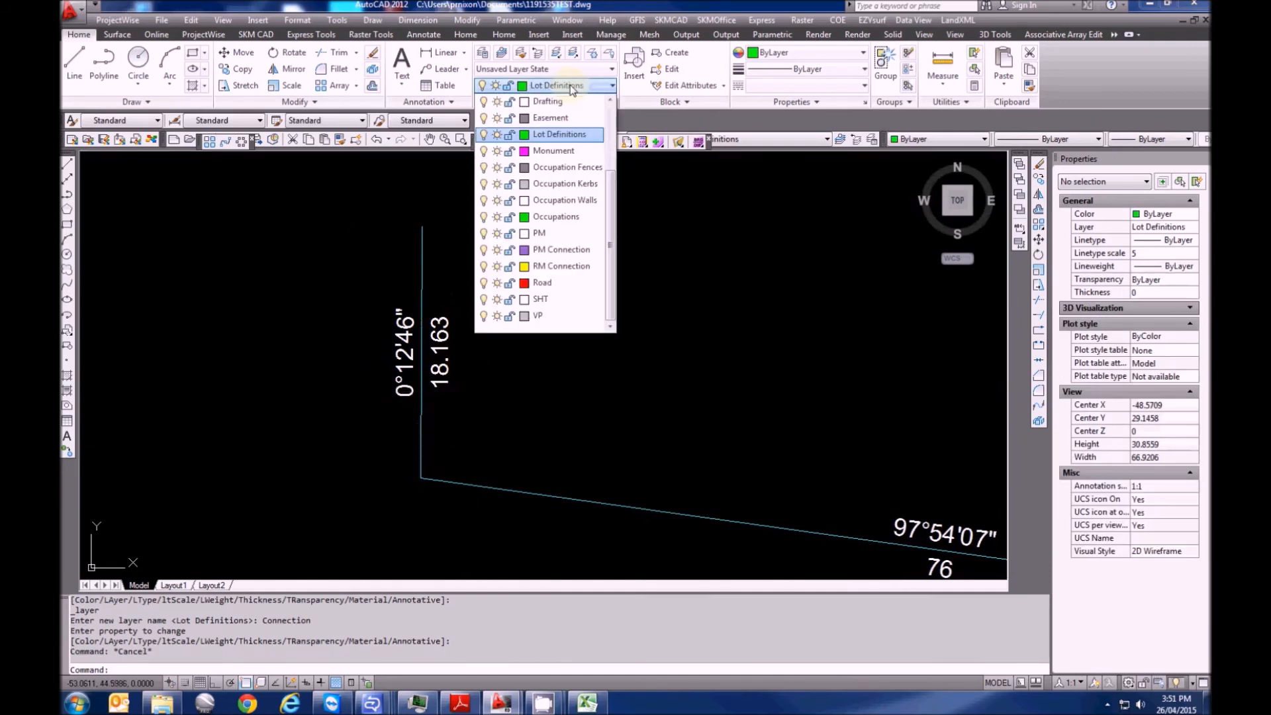
pyautogui.click(569, 87)
pyautogui.press('Escape')
pyautogui.moveTo(459, 268)
pyautogui.mouseDown(button='middle')
pyautogui.moveTo(457, 294)
pyautogui.moveTo(477, 287)
pyautogui.mouseUp(button='middle')
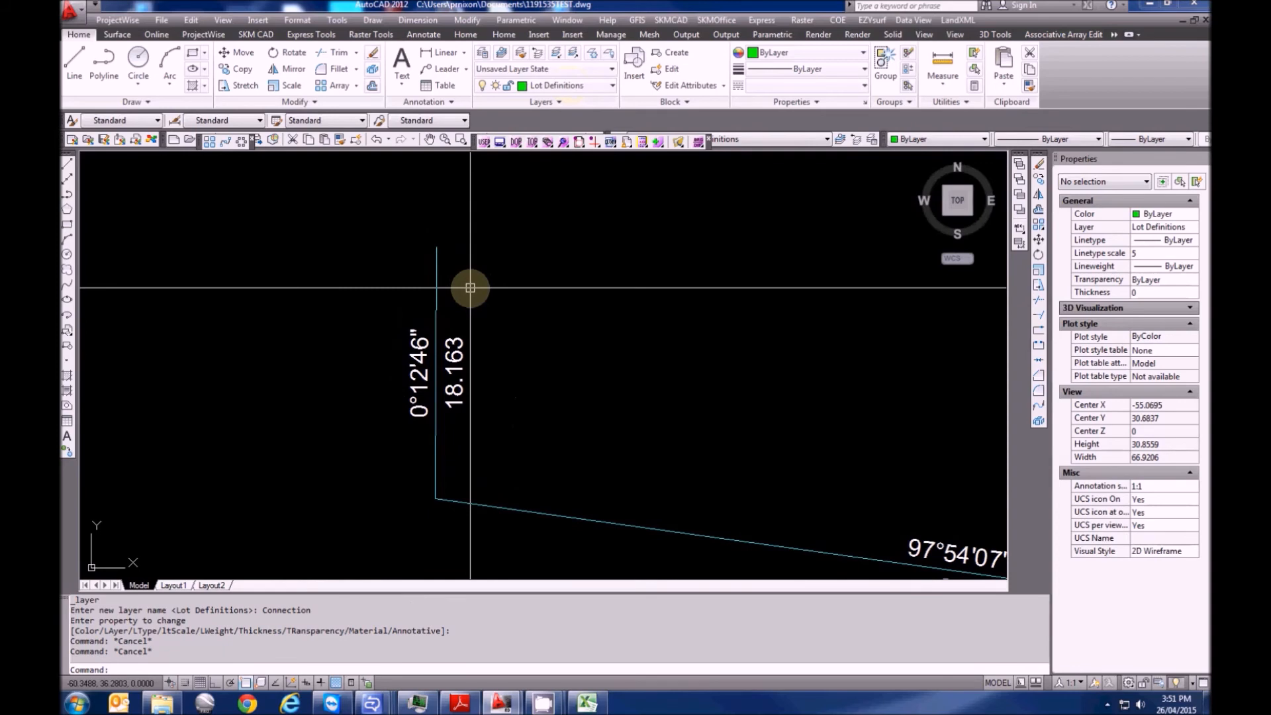
pyautogui.moveTo(471, 287); pyautogui.dragTo(519, 287, button='middle')
pyautogui.press('Escape')
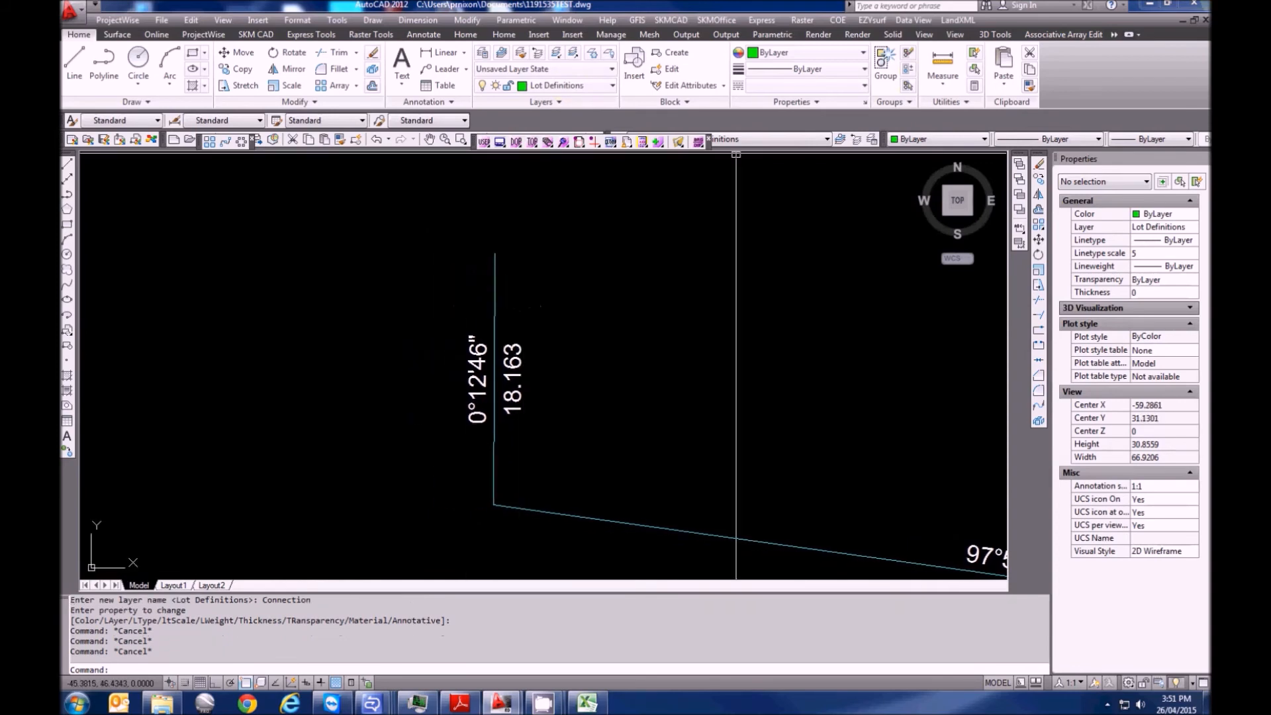
pyautogui.click(958, 20)
pyautogui.click(991, 127)
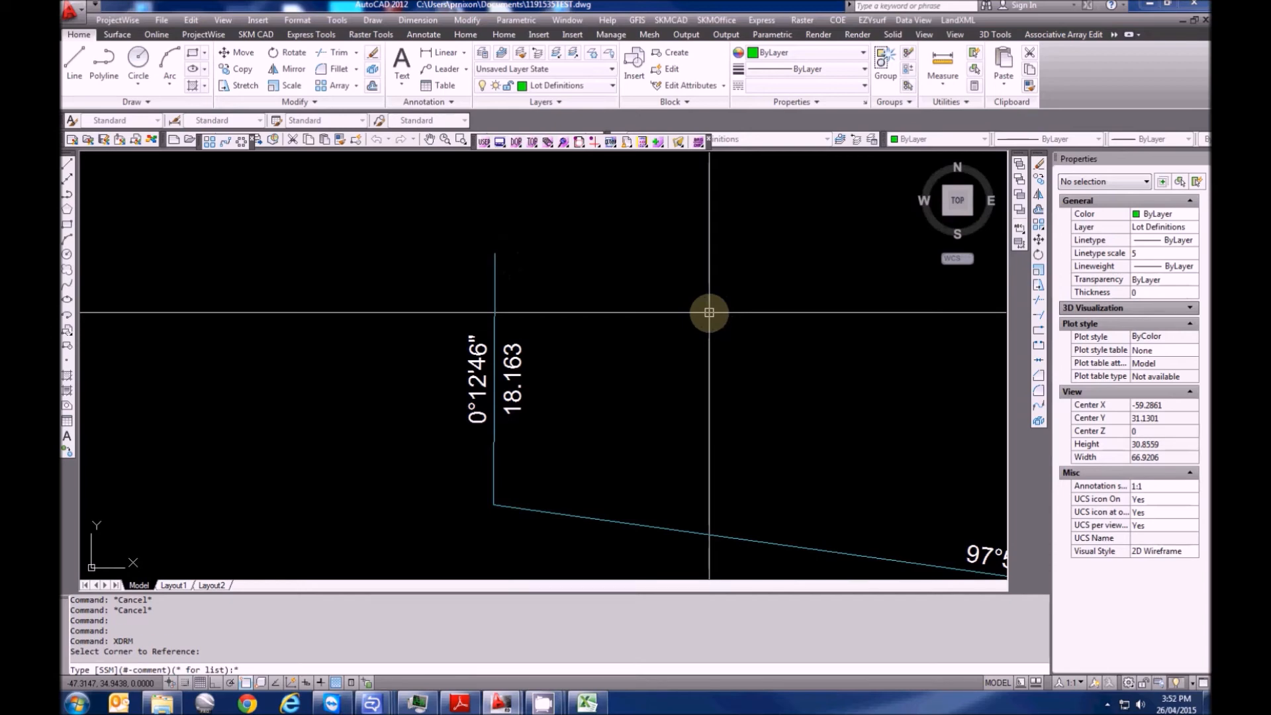
# Add a found DH&W reference mark at bearing 0.1247, distances 4.365 and 13.69, from DP 1137786
pyautogui.press('Return')
pyautogui.moveTo(732, 372); pyautogui.dragTo(728, 276)
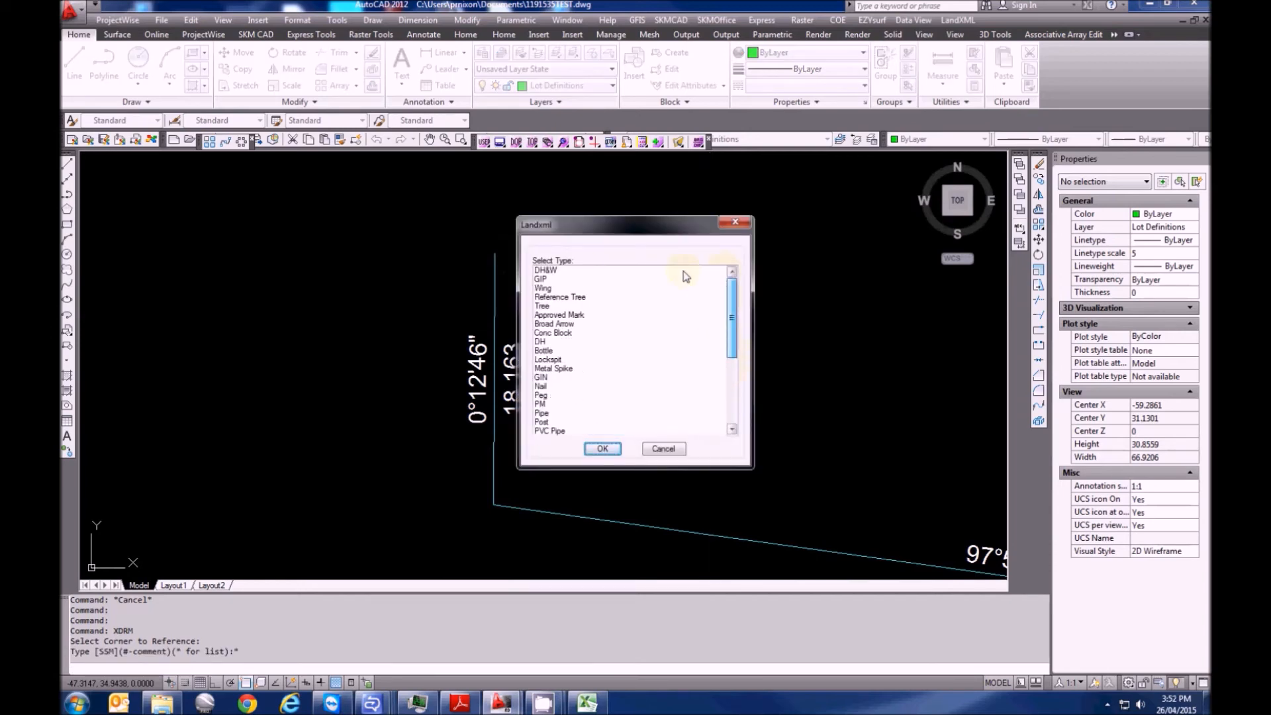
pyautogui.click(563, 270)
pyautogui.click(599, 449)
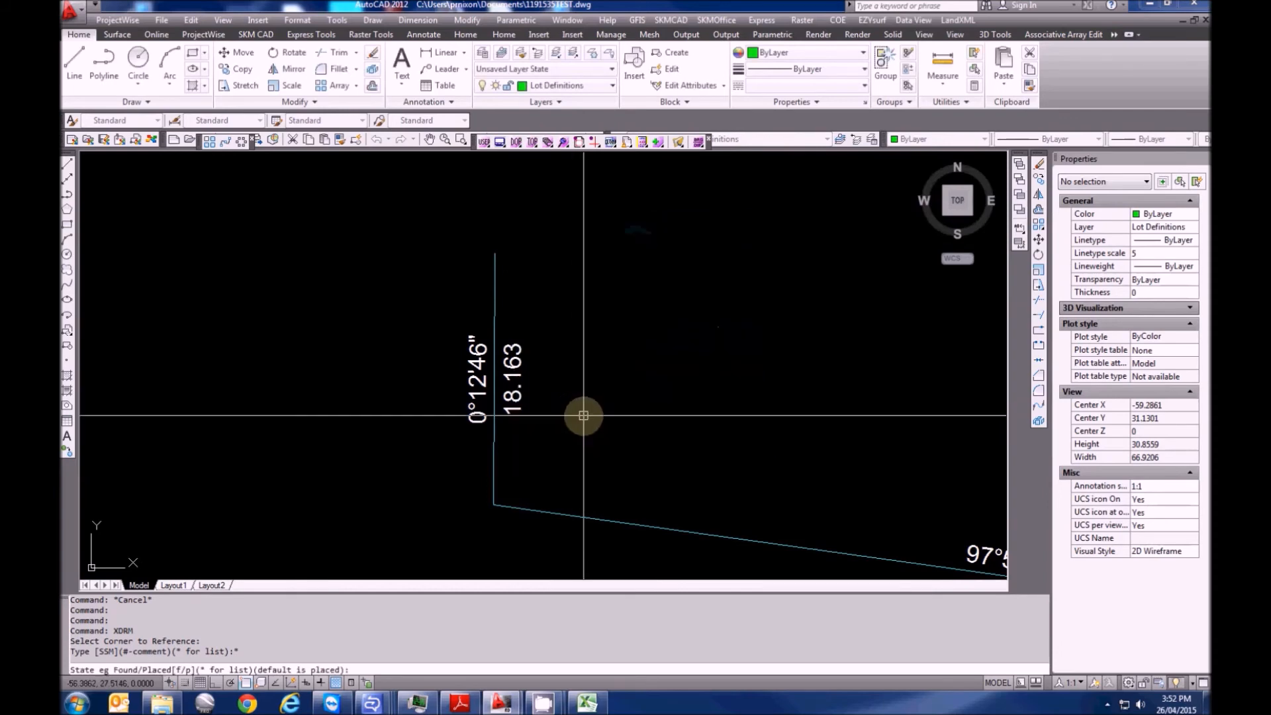
pyautogui.press('Return')
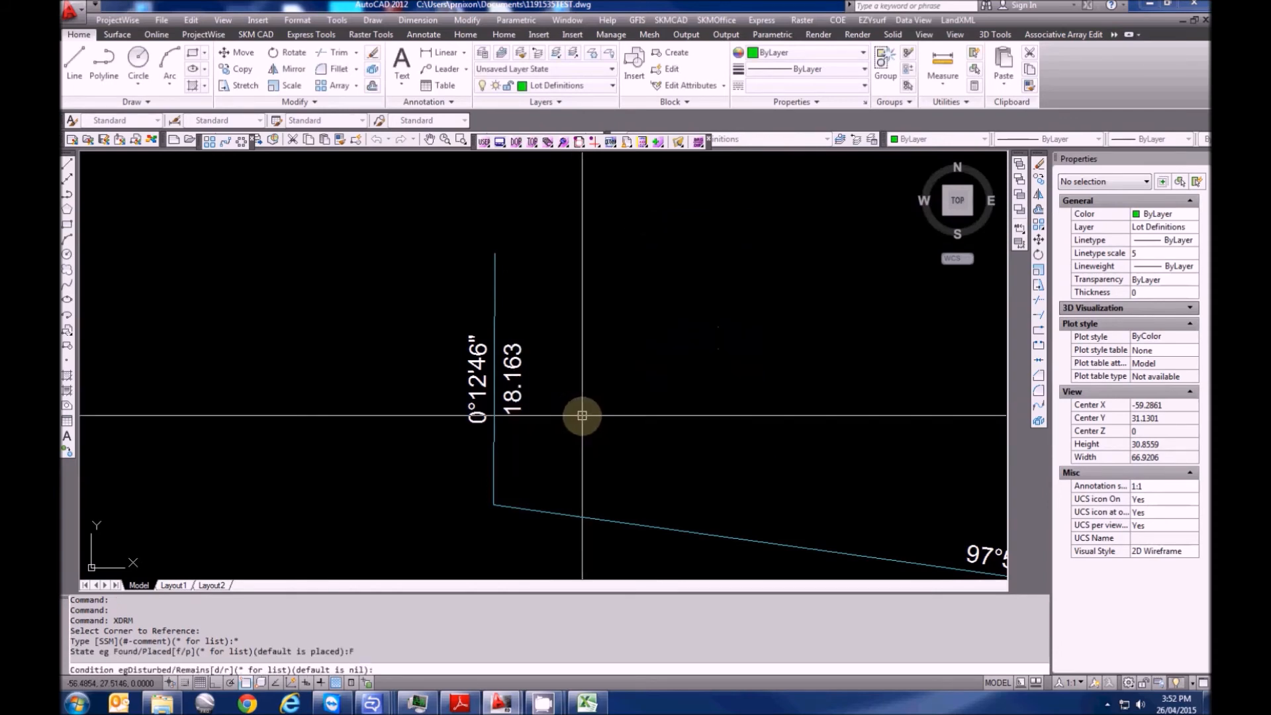
pyautogui.press('Return')
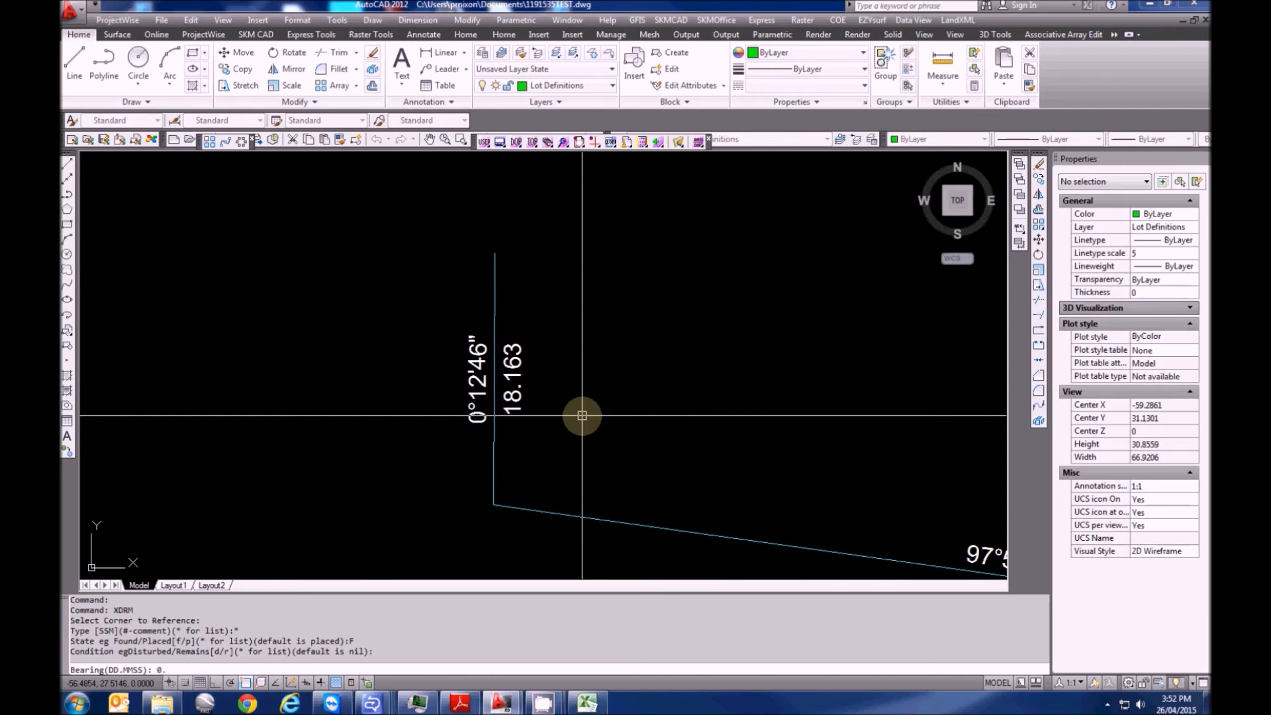
pyautogui.press('Return')
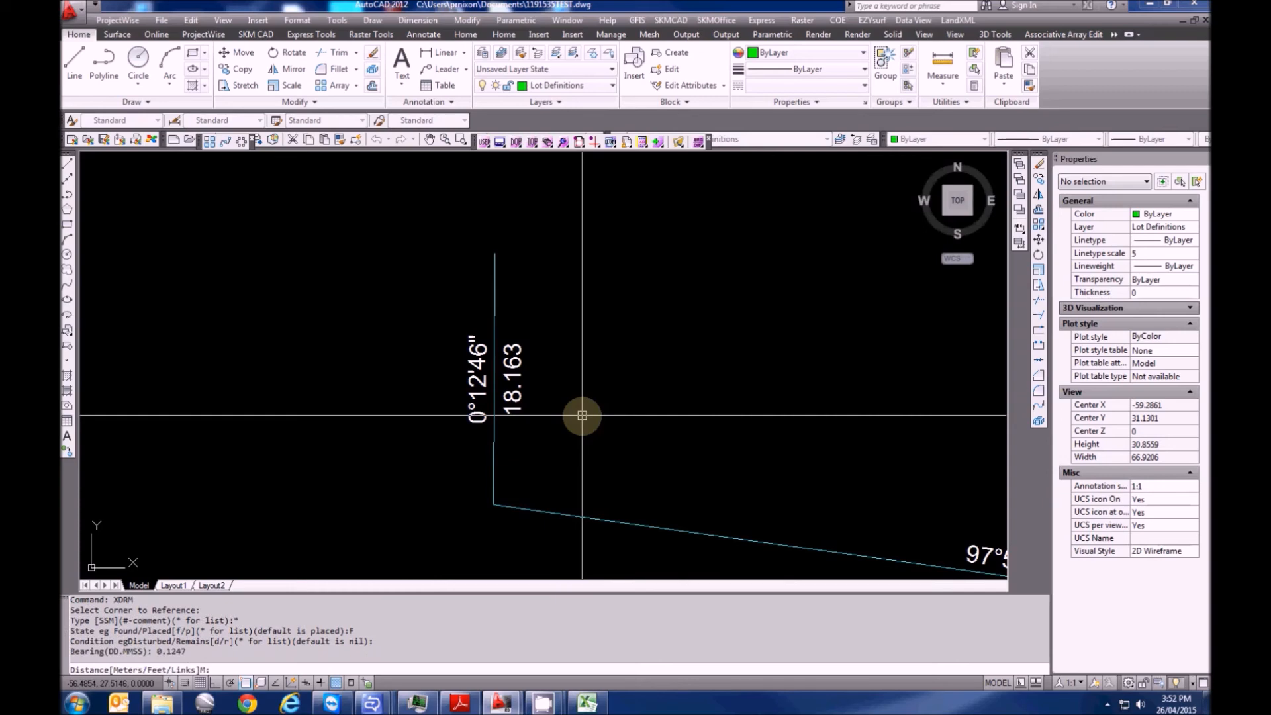
pyautogui.write('4.365')
pyautogui.press('Return')
pyautogui.write('1')
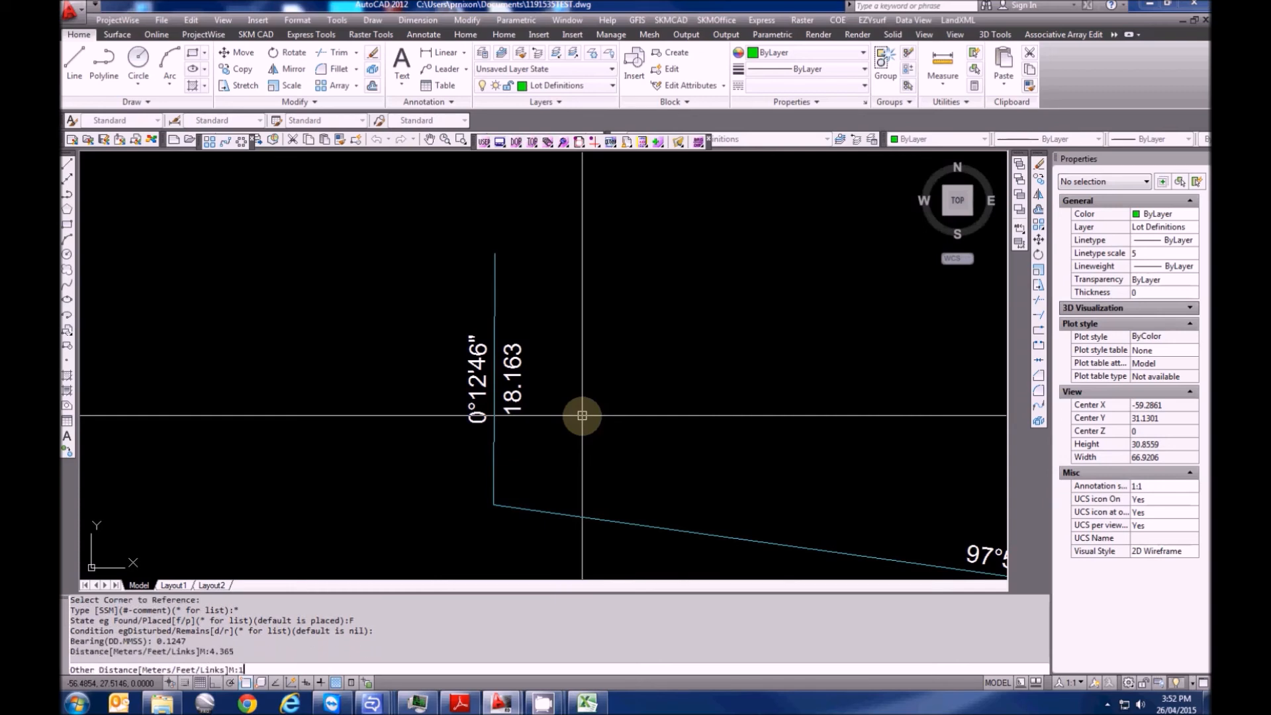
pyautogui.write('3.69')
pyautogui.press('Return')
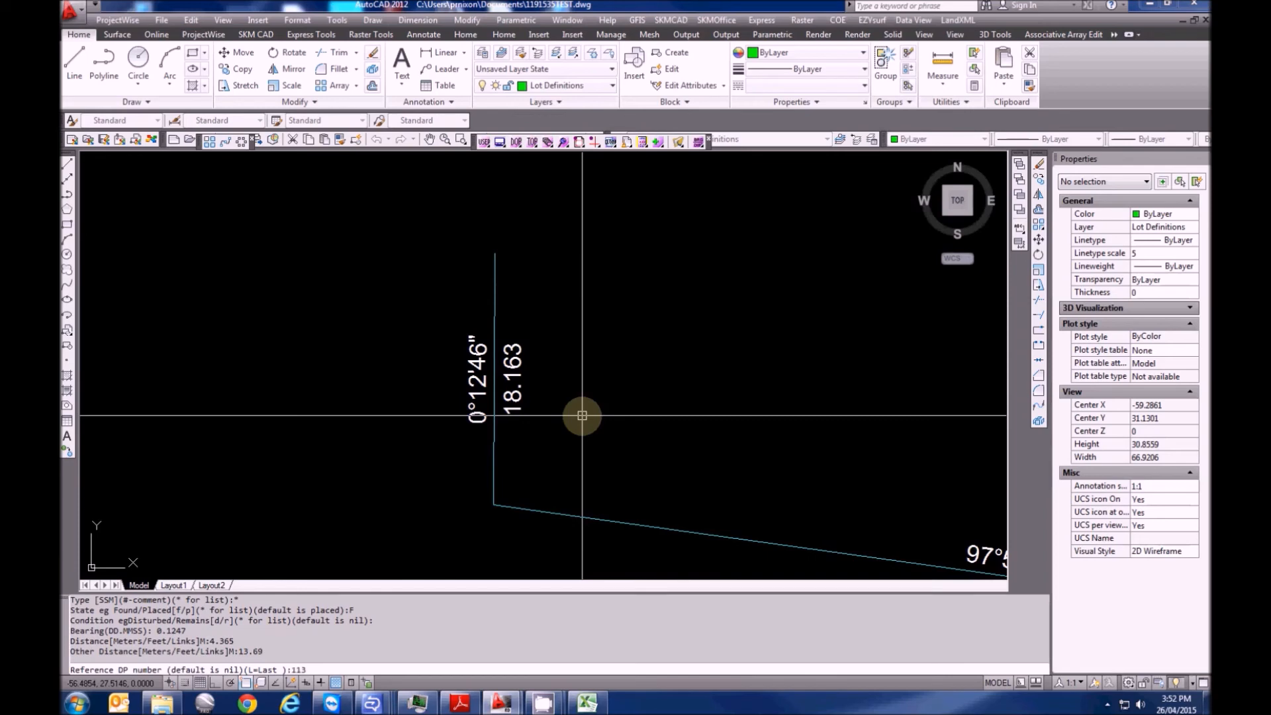
pyautogui.press('Return')
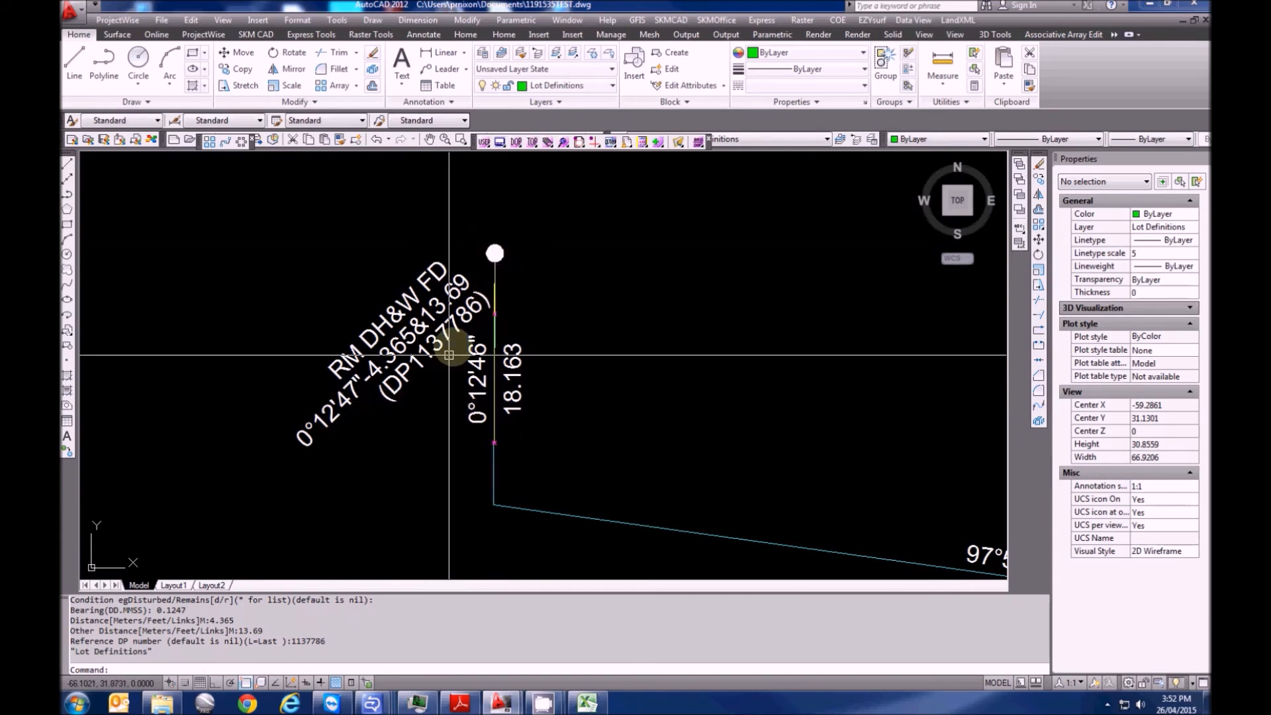
pyautogui.scroll(-12, 379, 302)
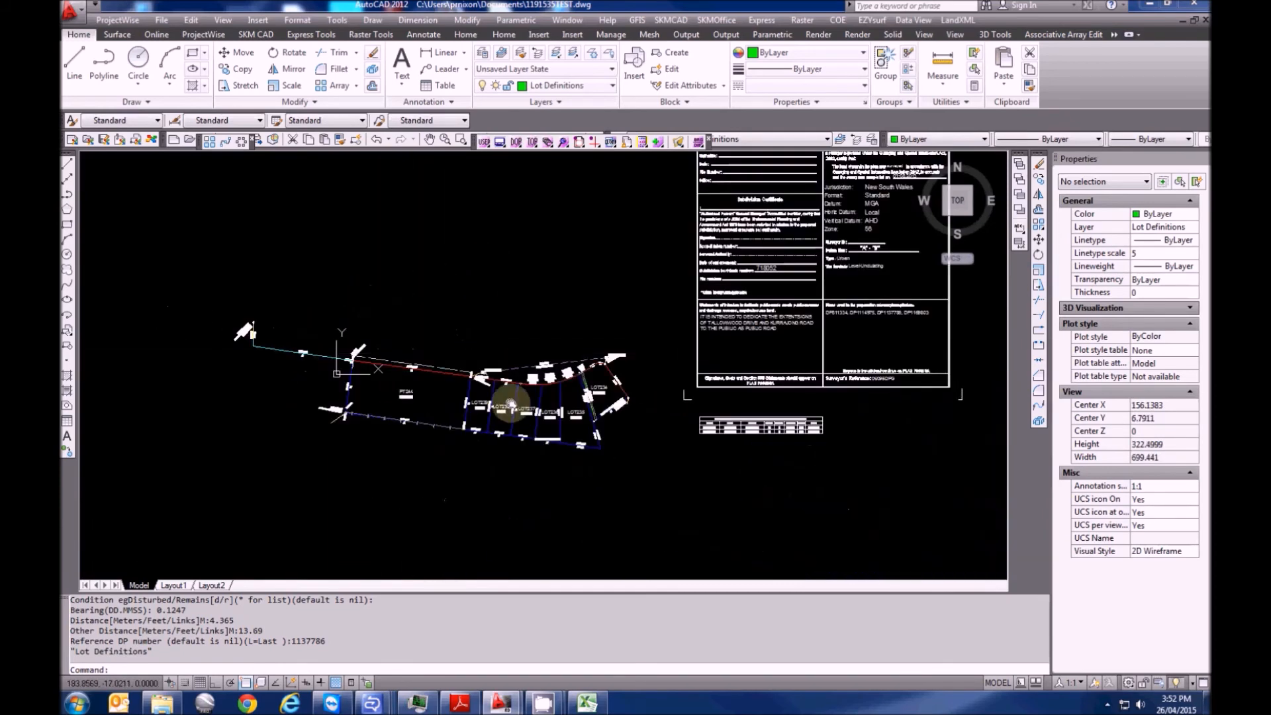
# Re-export the plan to LandXML, replacing the existing 1191535TEST.xml
pyautogui.moveTo(473, 416); pyautogui.dragTo(470, 423, button='middle')
pyautogui.press('Escape')
pyautogui.press('Escape')
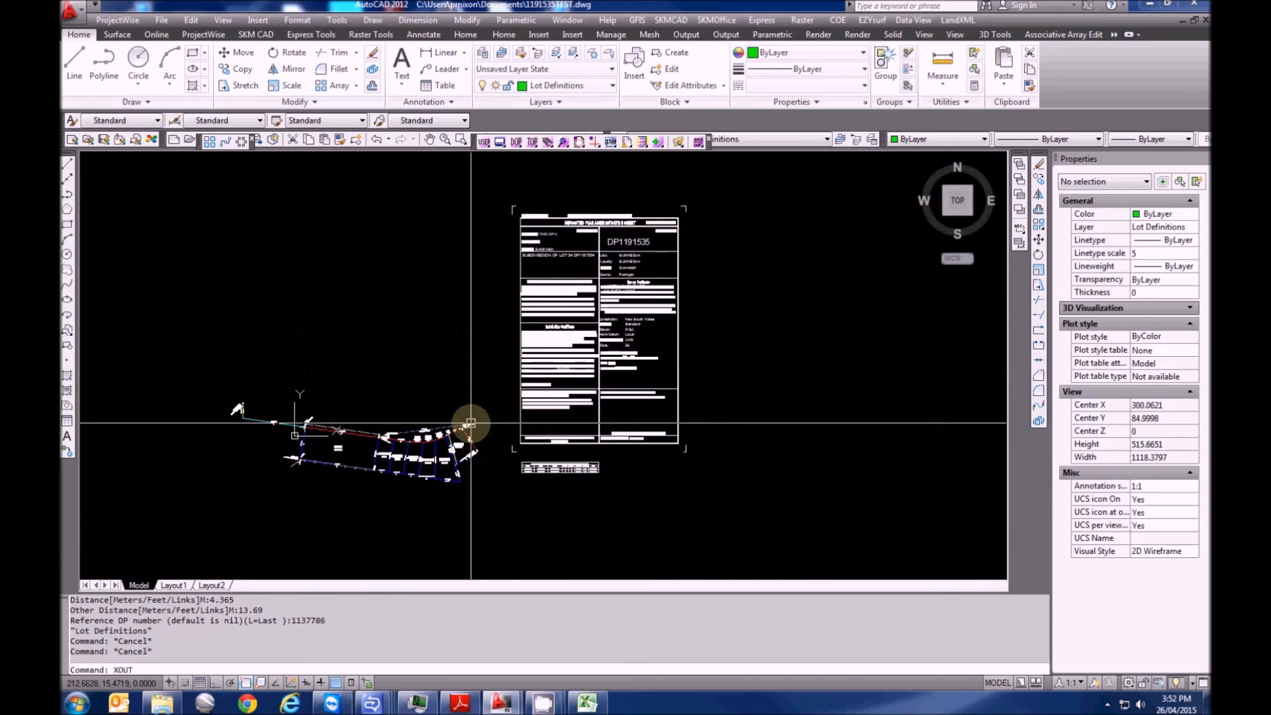
pyautogui.press('Return')
pyautogui.click(833, 478)
pyautogui.click(725, 462)
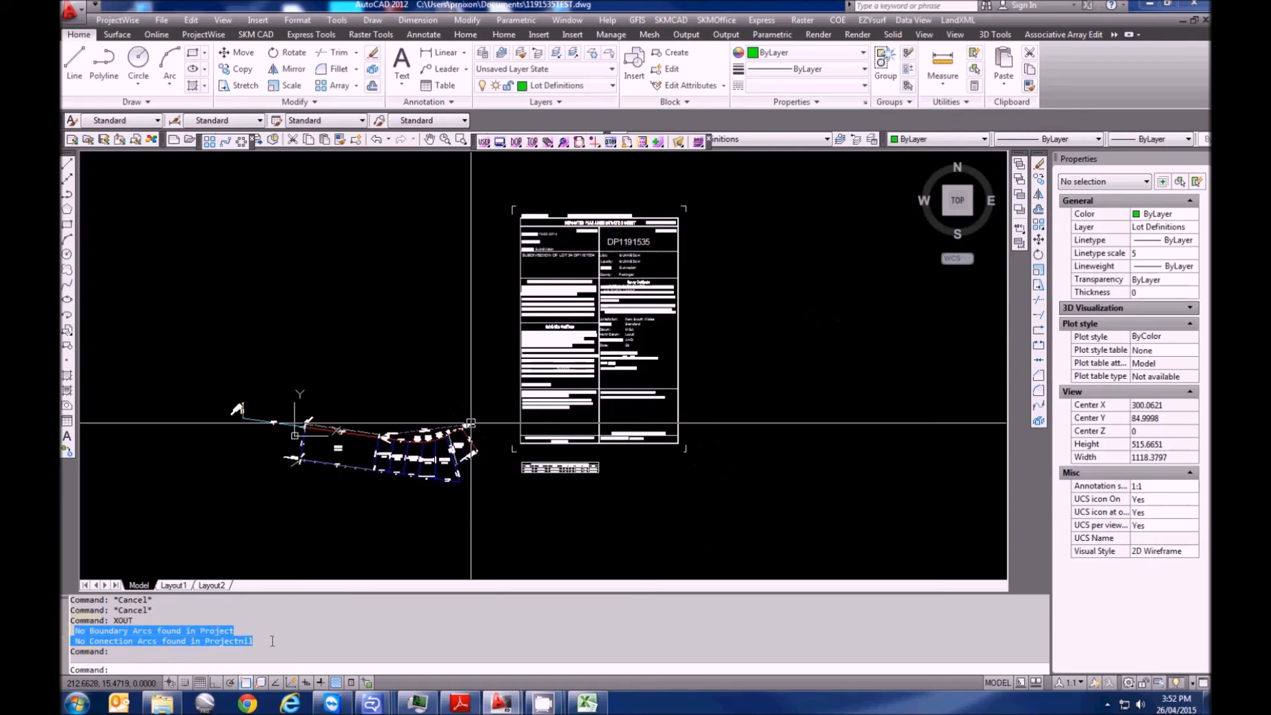
# Select all 257 plan objects for a move, then abandon the move
pyautogui.click(405, 429)
pyautogui.press('Escape')
pyautogui.press('Escape')
pyautogui.scroll(5, 417, 437)
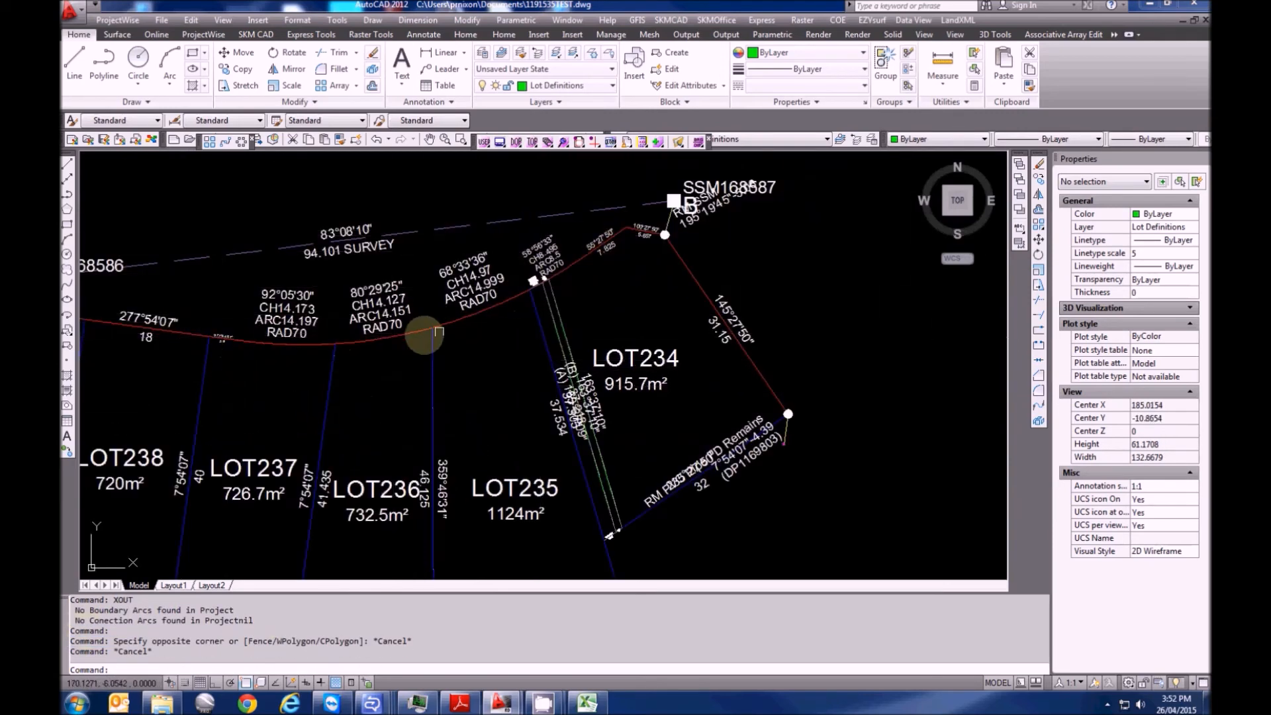
pyautogui.scroll(-10, 364, 325)
pyautogui.press('Escape')
pyautogui.click(764, 493)
pyautogui.click(281, 201)
pyautogui.write('m')
pyautogui.press('Return')
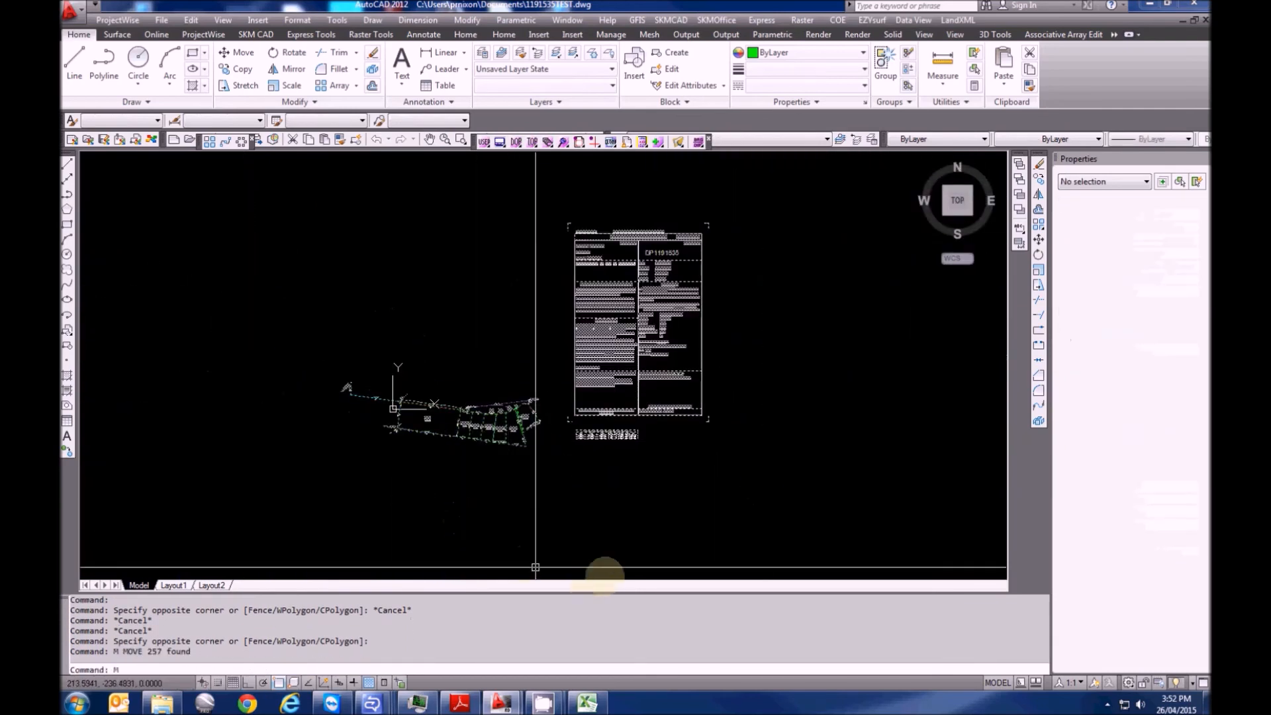
pyautogui.press('Escape')
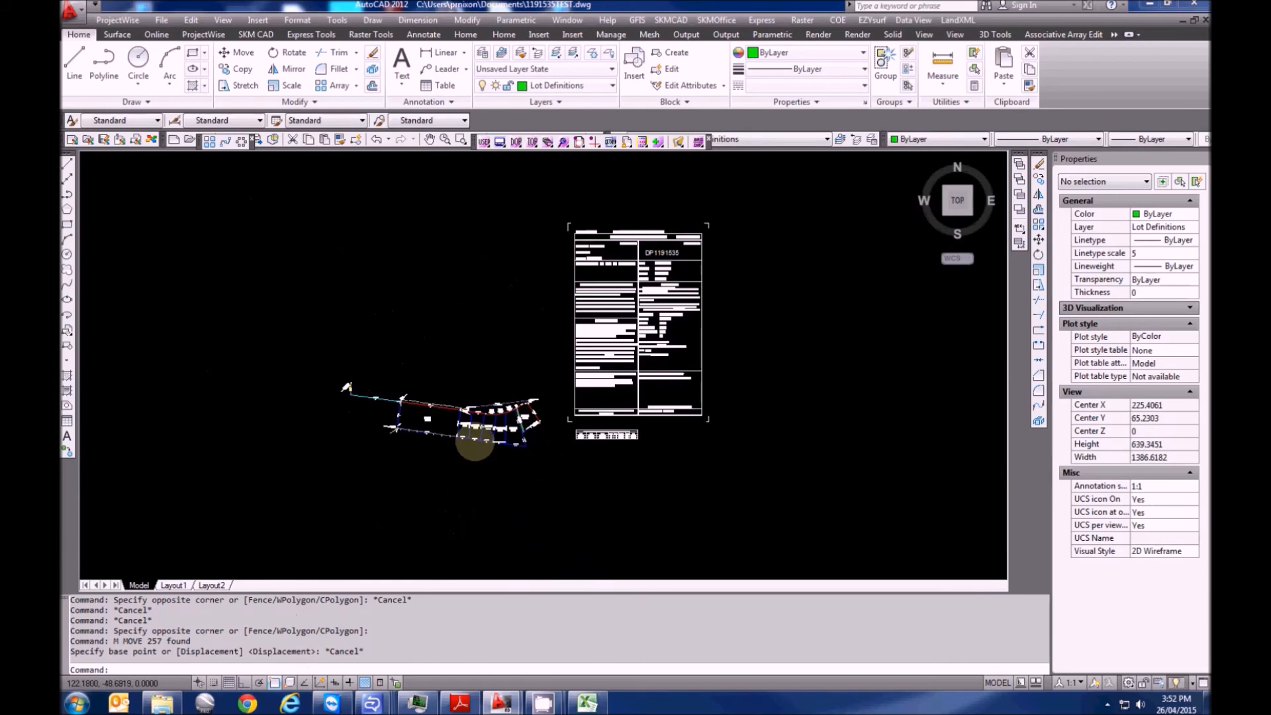
# Zoom and pan to the survey mark table showing the CLASS and ORD columns
pyautogui.scroll(5, 554, 450)
pyautogui.moveTo(751, 447); pyautogui.dragTo(540, 455, button='middle')
pyautogui.scroll(6, 545, 445)
pyautogui.moveTo(683, 449); pyautogui.dragTo(391, 481, button='middle')
pyautogui.scroll(3, 422, 435)
pyautogui.moveTo(623, 427); pyautogui.dragTo(497, 428, button='middle')
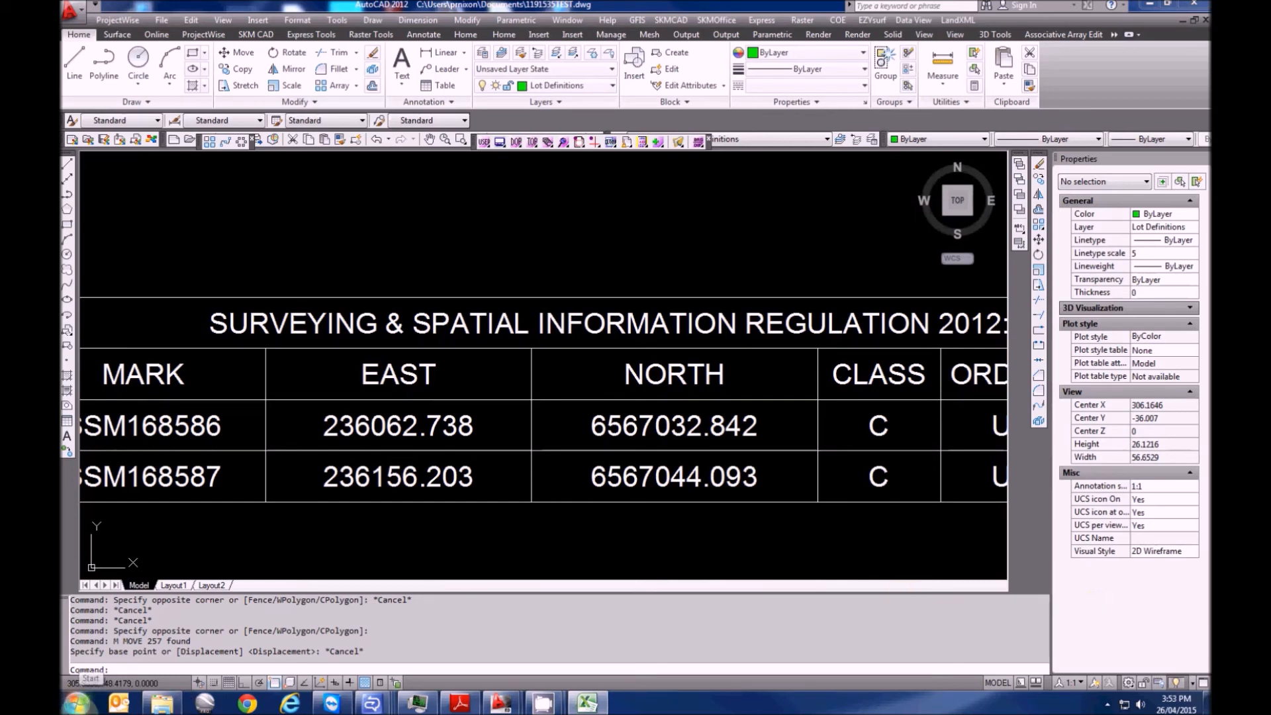
# Launch Notepad and close it, discarding its text without saving
pyautogui.click(78, 701)
pyautogui.click(118, 417)
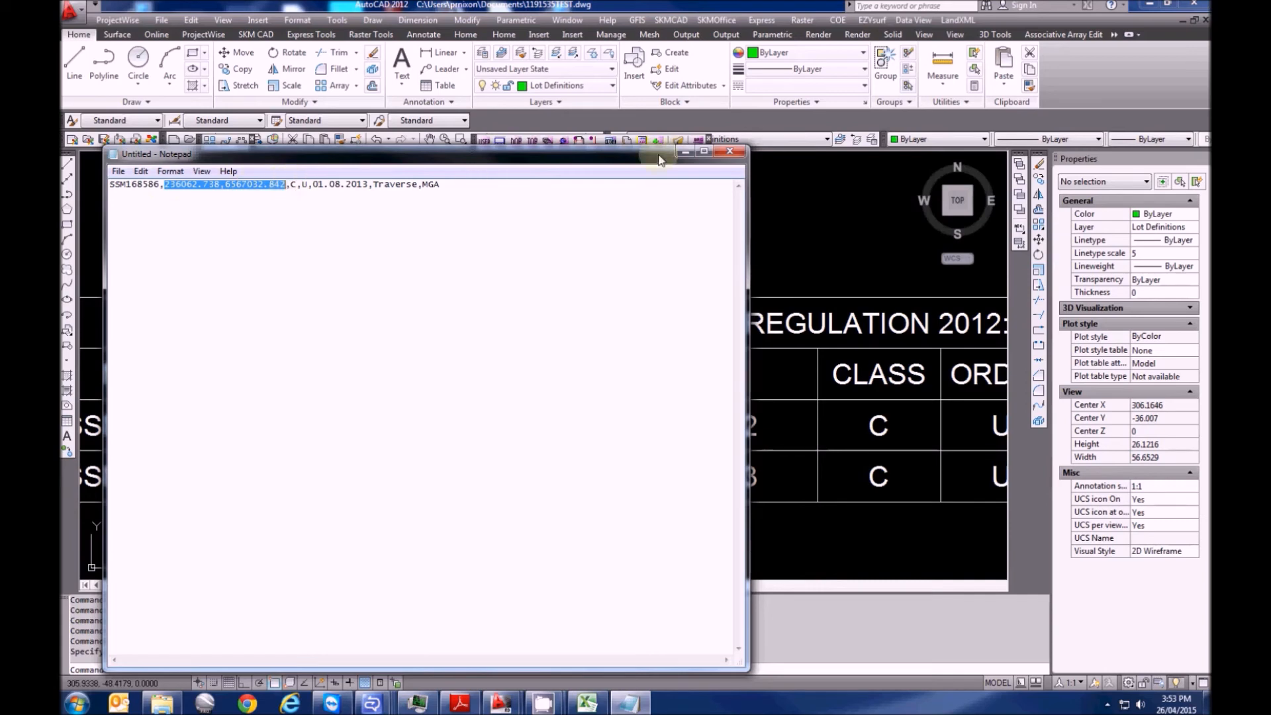
pyautogui.click(736, 153)
pyautogui.click(682, 352)
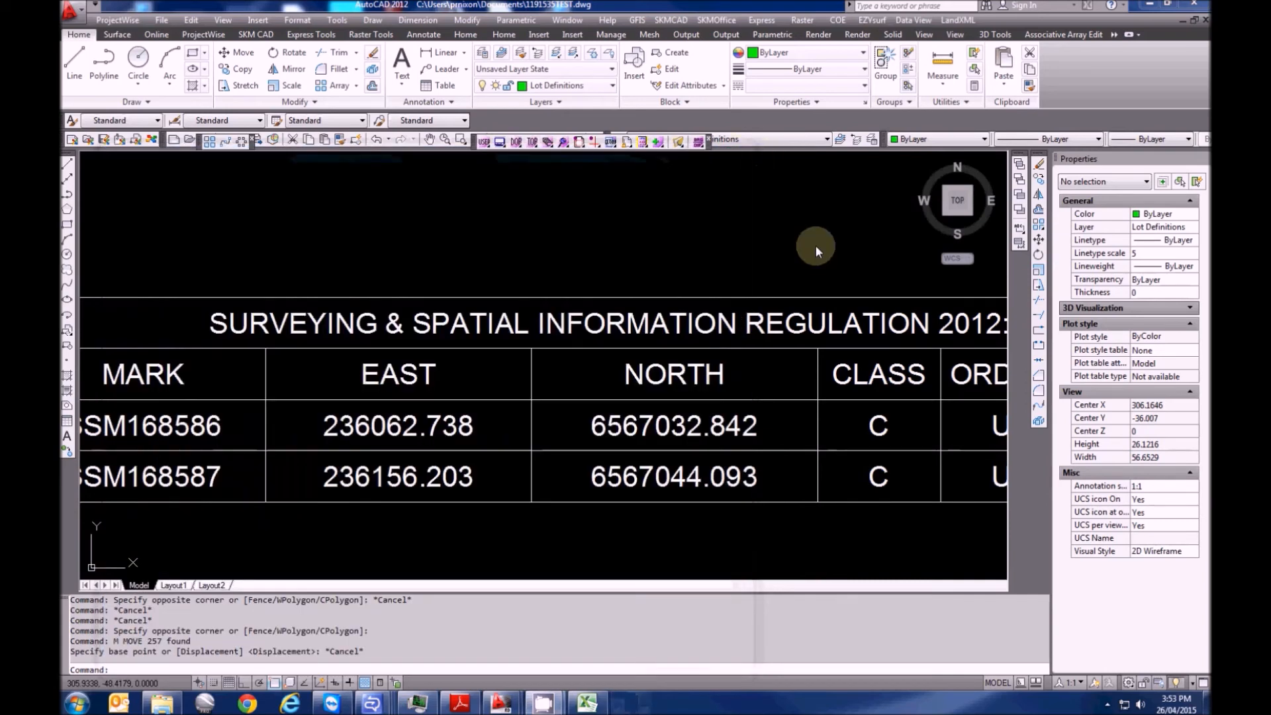
# Window-select all 257 plan objects and move them from SSM168586 to 236062.738, 6567032.842
pyautogui.scroll(-10, 630, 329)
pyautogui.moveTo(541, 369); pyautogui.dragTo(531, 425, button='middle')
pyautogui.press('Escape')
pyautogui.click(615, 454)
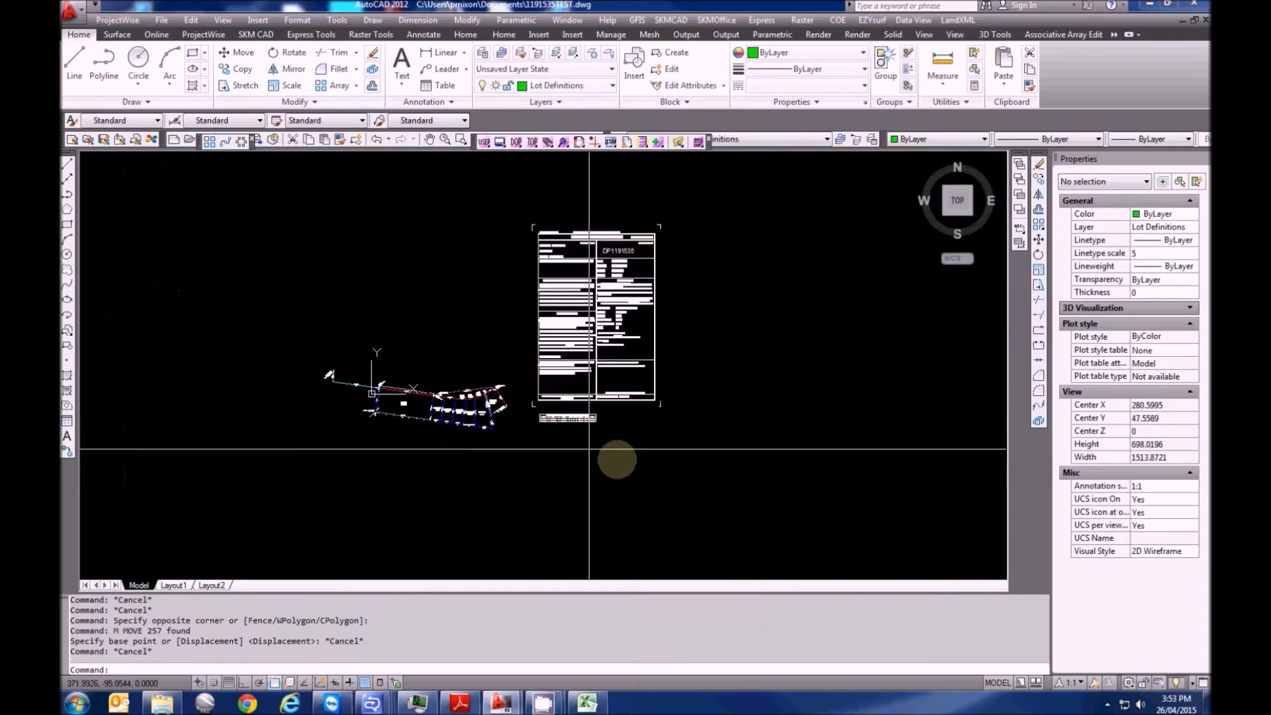
pyautogui.click(219, 188)
pyautogui.write('m')
pyautogui.press('Return')
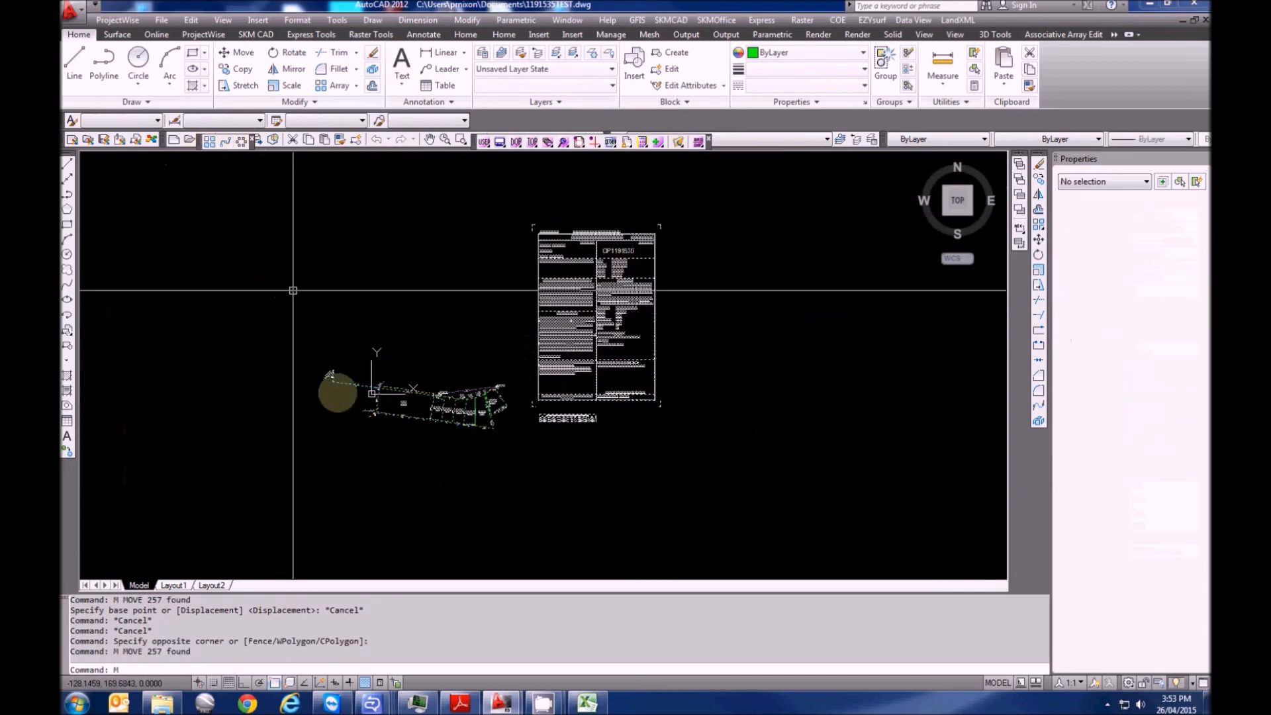
pyautogui.scroll(5, 369, 397)
pyautogui.scroll(10, 547, 335)
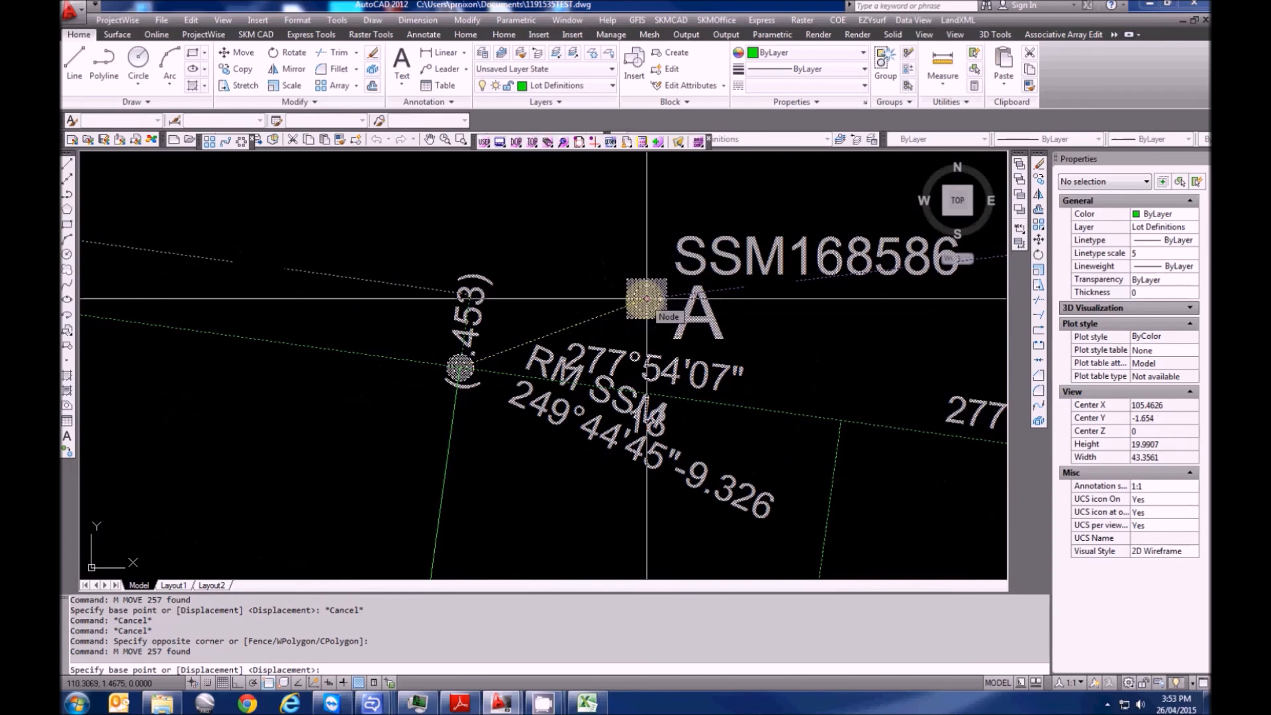
pyautogui.click(646, 299)
pyautogui.write('236062.738,6567032.842')
pyautogui.press('Return')
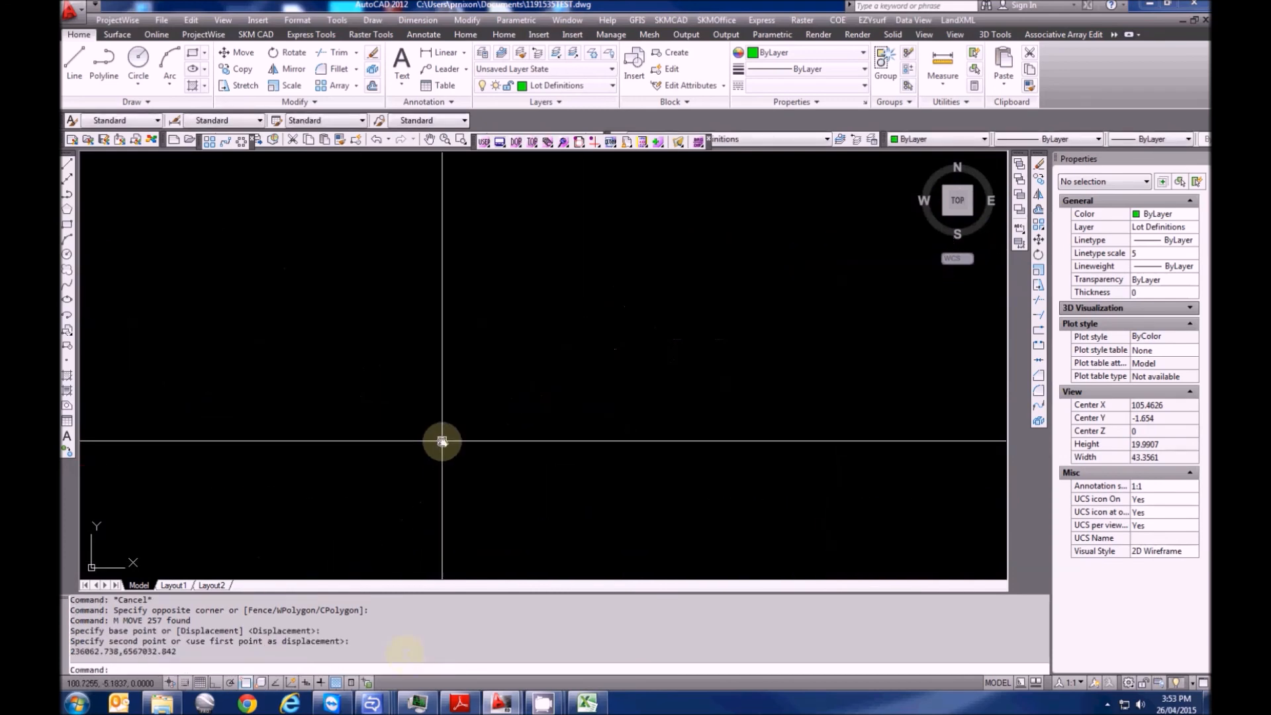
# Cancel the leftover command and clear stray selection windows, leaving the layers unchanged
pyautogui.scroll(-5, 423, 425)
pyautogui.press('Escape')
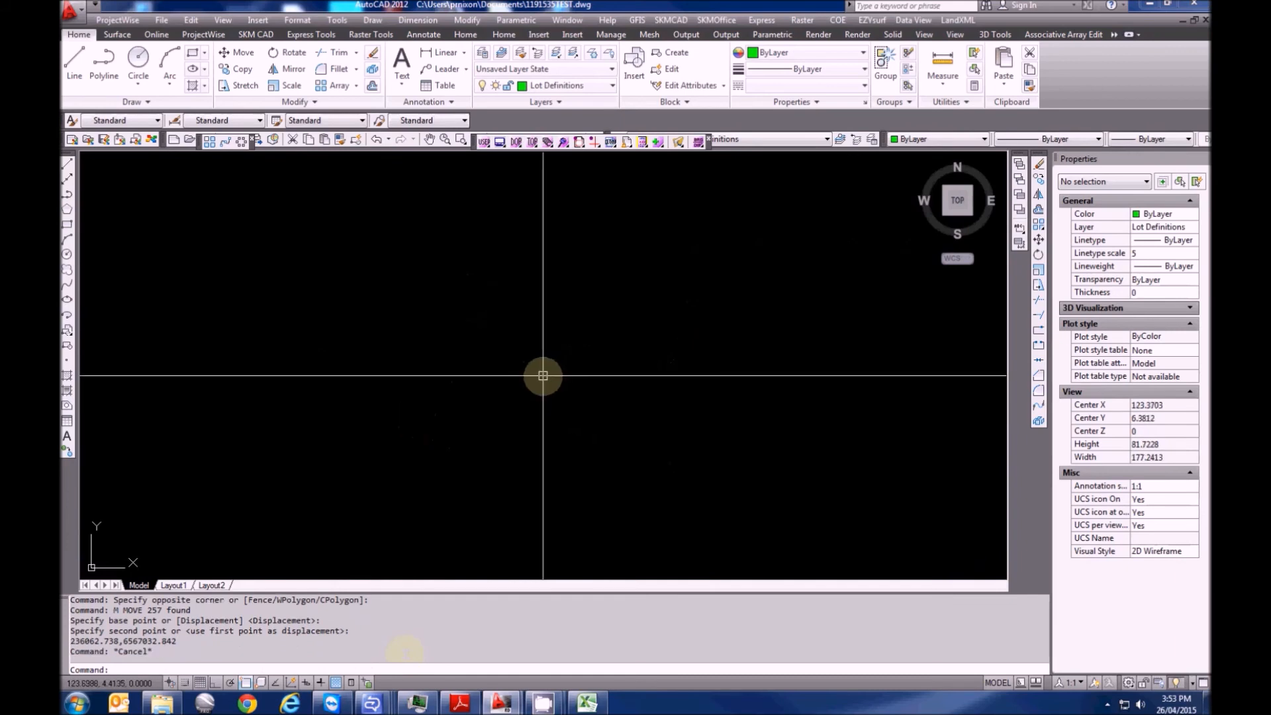
pyautogui.scroll(-5, 540, 376)
pyautogui.press('Escape')
pyautogui.press('Escape')
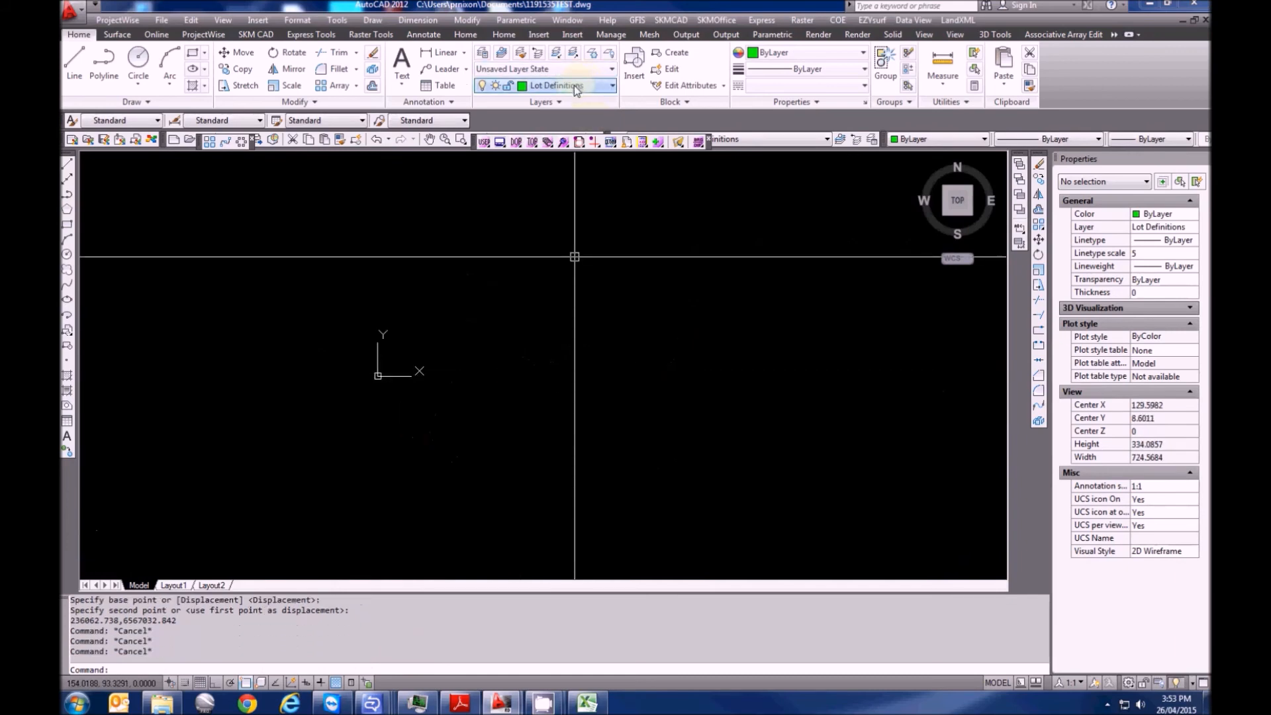
pyautogui.click(574, 86)
pyautogui.press('Escape')
pyautogui.click(525, 363)
pyautogui.press('Escape')
pyautogui.scroll(-5, 564, 452)
pyautogui.click(394, 206)
pyautogui.press('Escape')
pyautogui.click(709, 455)
pyautogui.click(344, 208)
# Start a Z zoom to show the whole drawing at its extents
pyautogui.press('Escape')
pyautogui.write('z')
pyautogui.press('Return')
# Zoom to extents and pan to centre on the moved lots near SSM168586
pyautogui.write('e')
pyautogui.press('Return')
pyautogui.press('Escape')
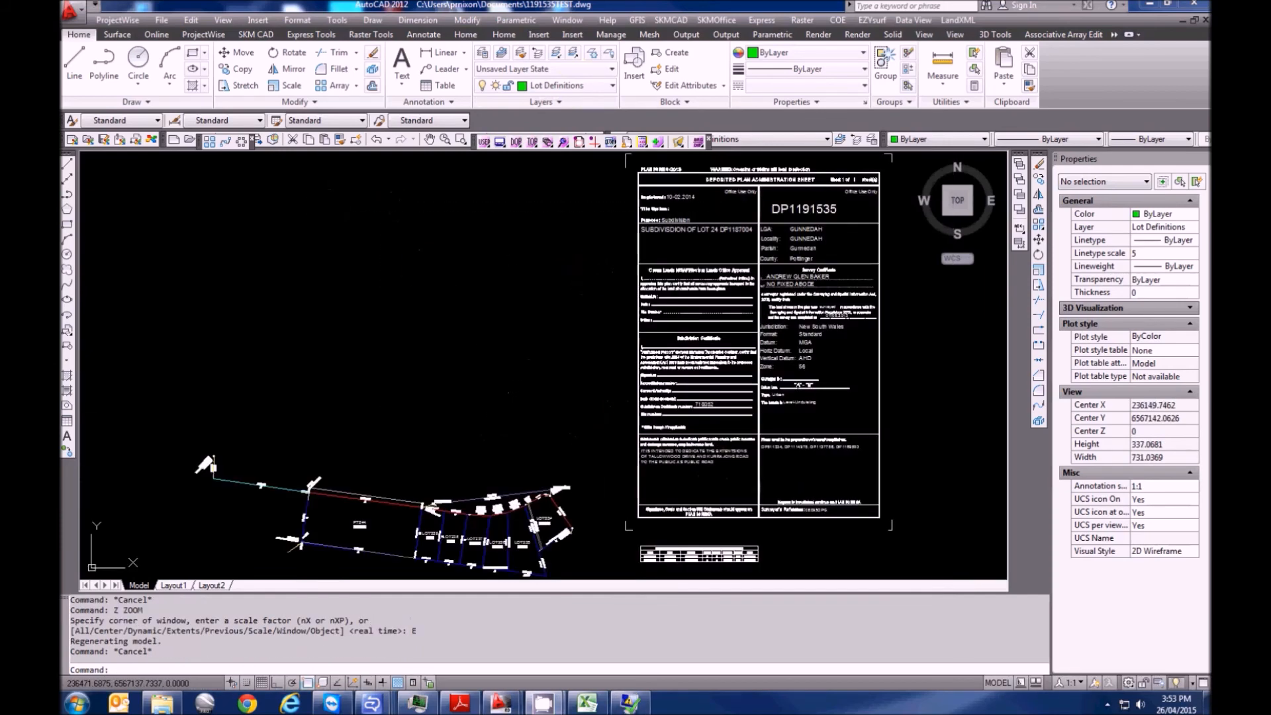
pyautogui.scroll(-2, 439, 388)
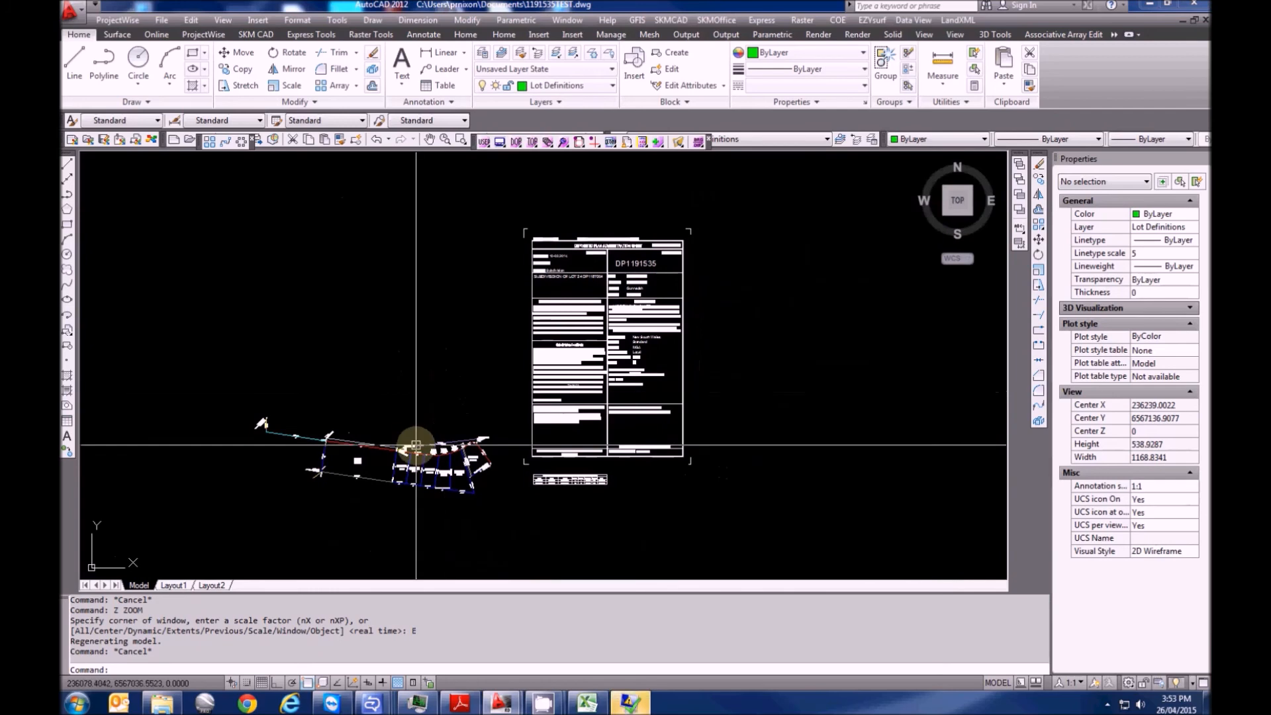
pyautogui.scroll(1, 437, 469)
pyautogui.scroll(3, 432, 436)
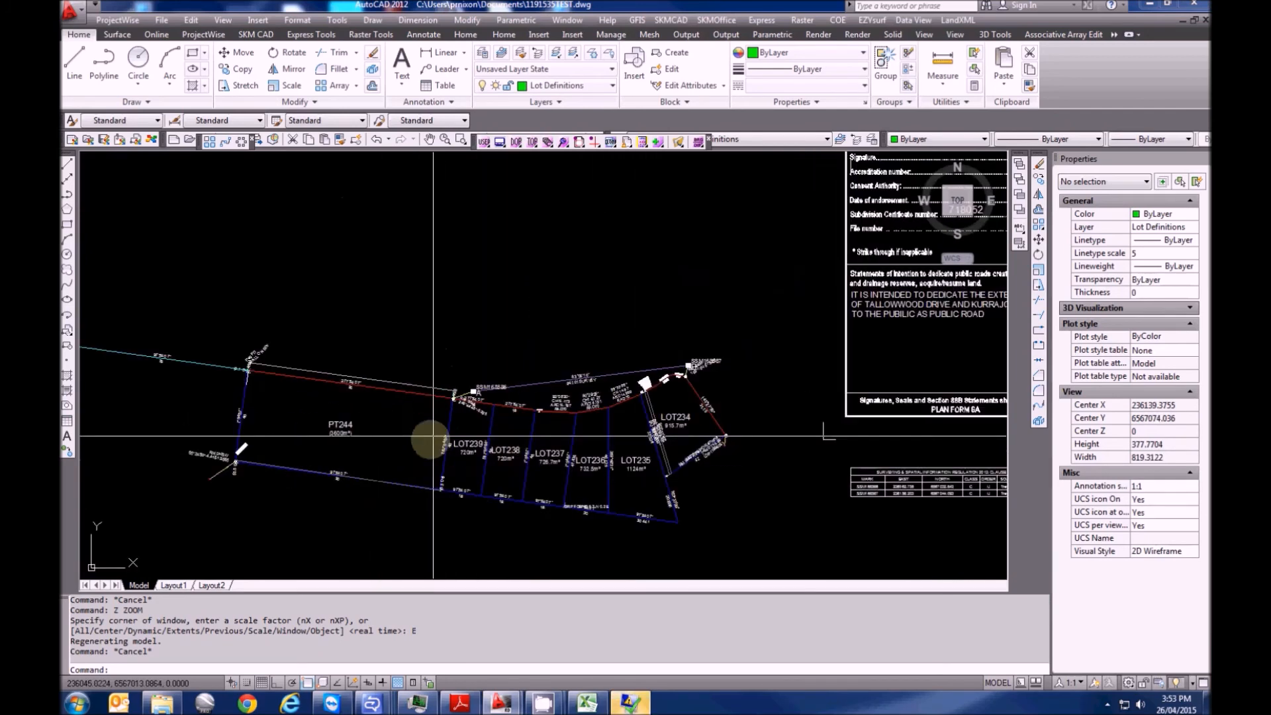
pyautogui.moveTo(450, 466)
pyautogui.mouseDown(button='middle')
pyautogui.moveTo(497, 431)
pyautogui.moveTo(439, 433)
pyautogui.mouseUp(button='middle')
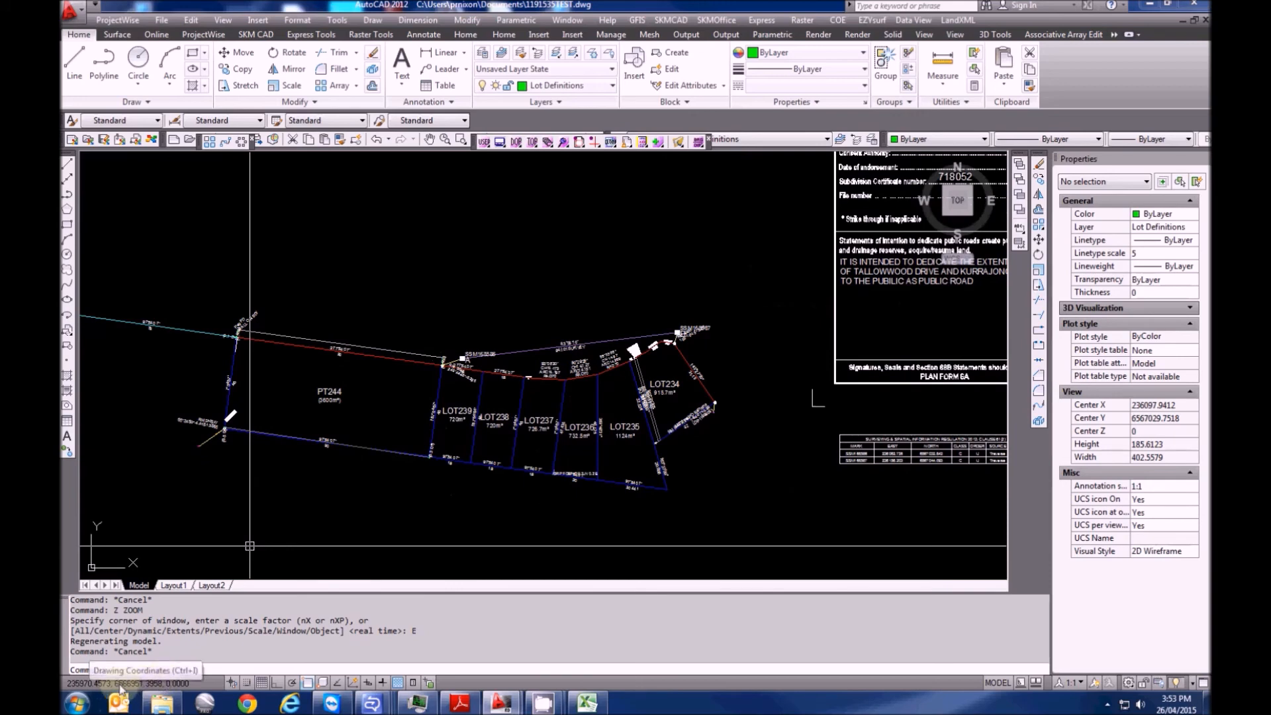
pyautogui.scroll(3, 454, 372)
pyautogui.moveTo(480, 367)
pyautogui.mouseDown(button='middle')
pyautogui.moveTo(318, 331)
pyautogui.moveTo(391, 274)
pyautogui.mouseUp(button='middle')
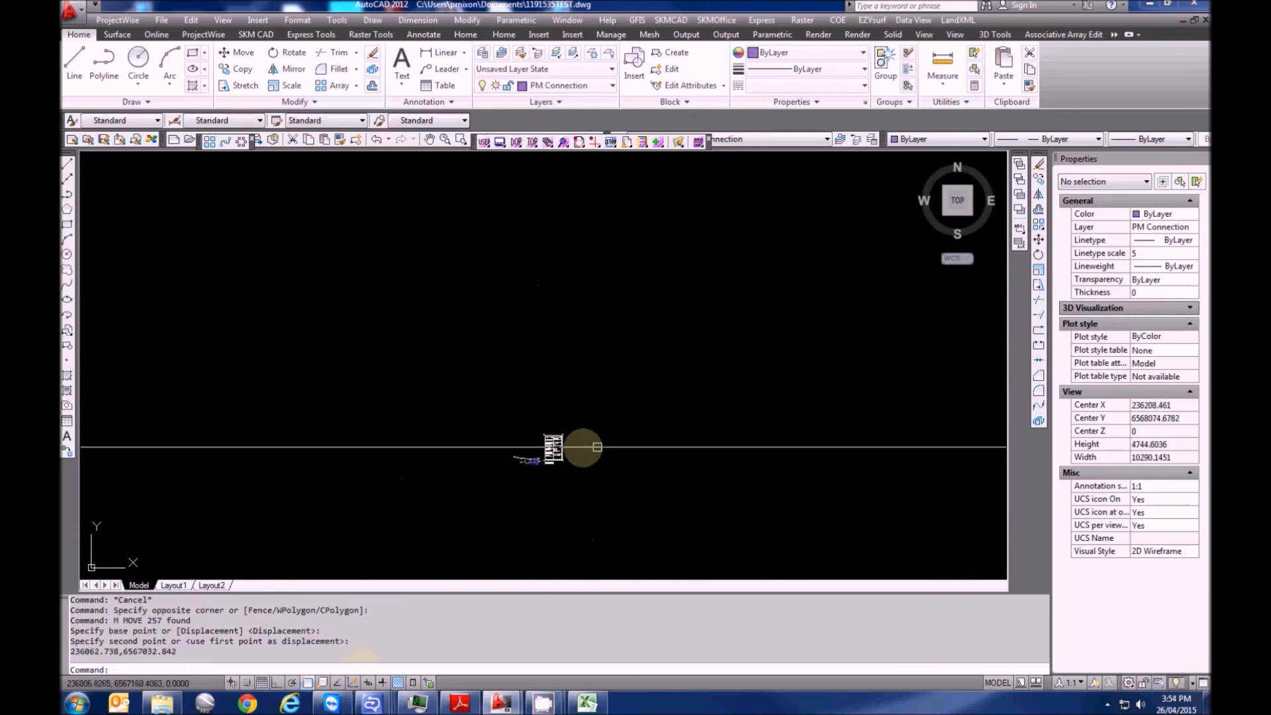
pyautogui.scroll(-5, 582, 448)
pyautogui.scroll(3, 454, 476)
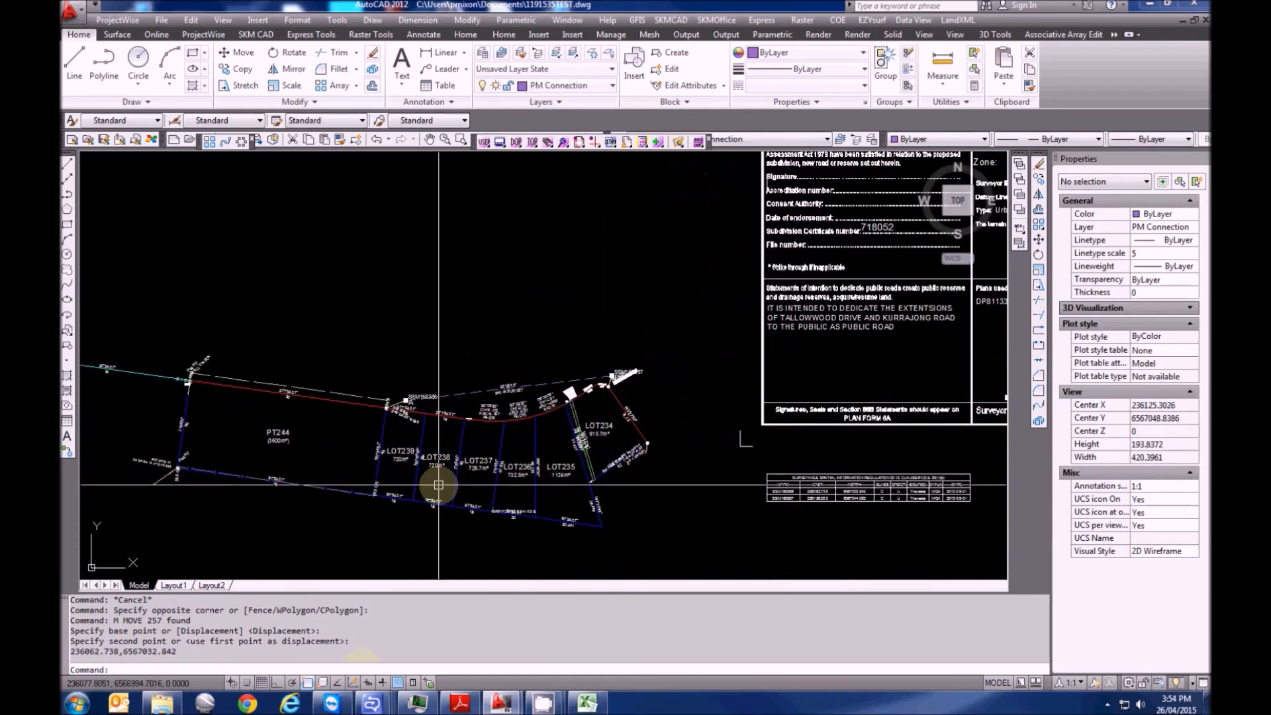
pyautogui.scroll(9, 601, 433)
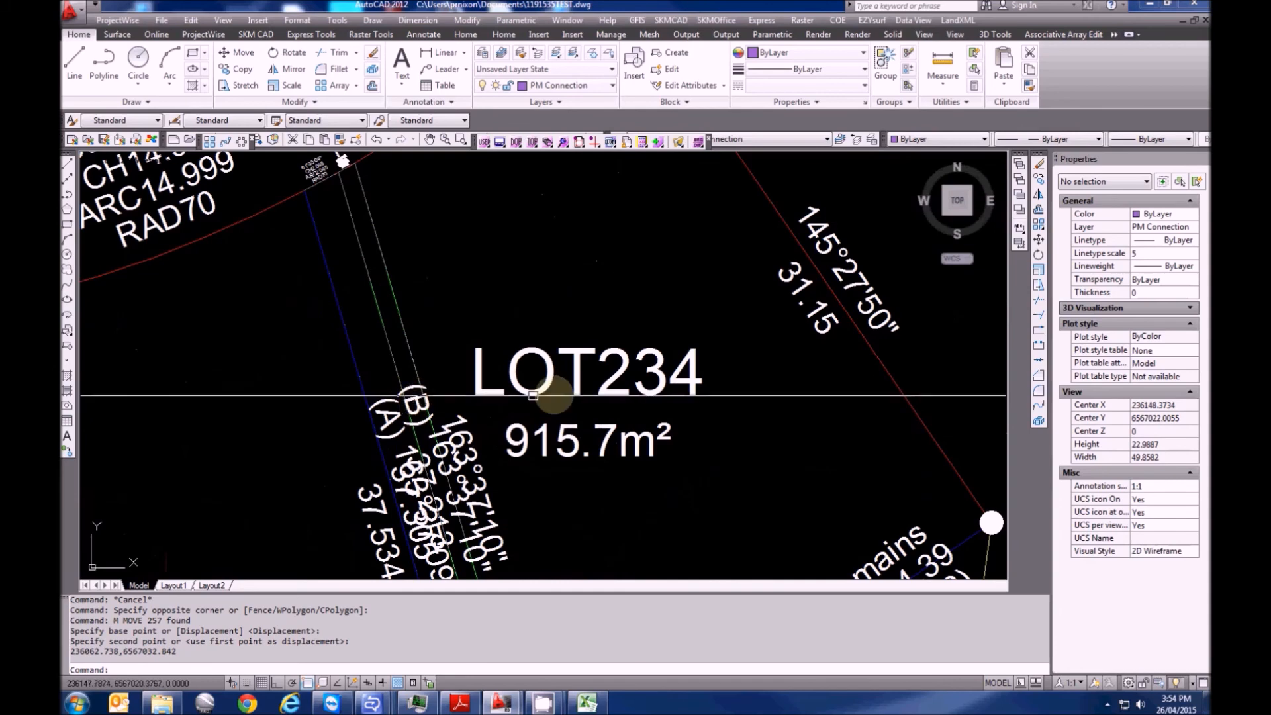
# Cancel any active command and open the LandXML menu
pyautogui.scroll(-10, 533, 396)
pyautogui.press('Escape')
pyautogui.click(958, 20)
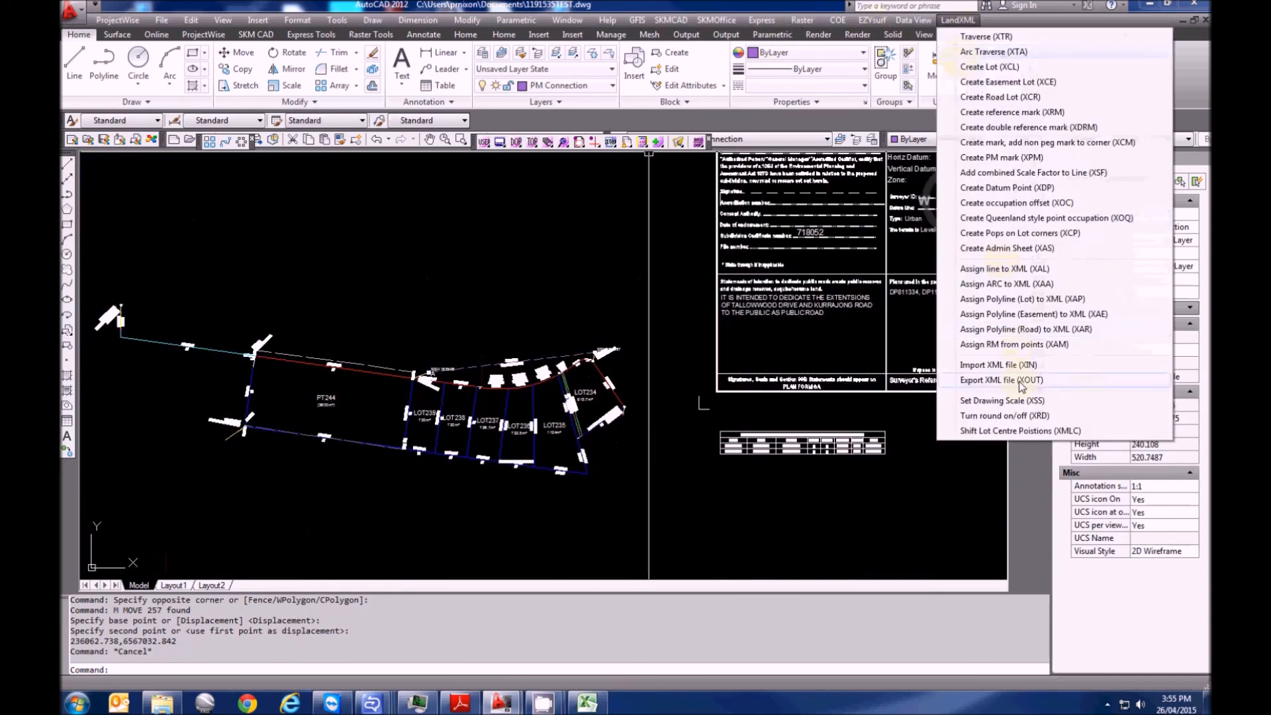
# Shift the nine lots using the reference lot and the PT244 lot number text
pyautogui.click(1020, 431)
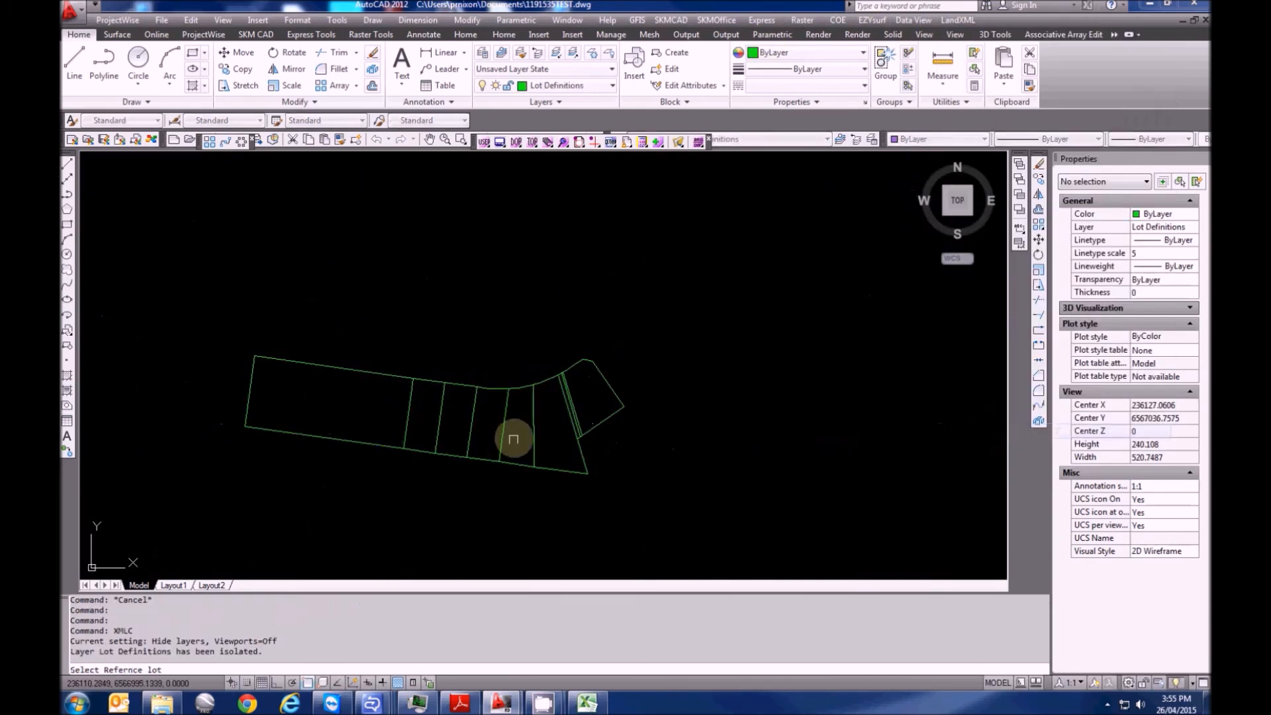
pyautogui.click(341, 369)
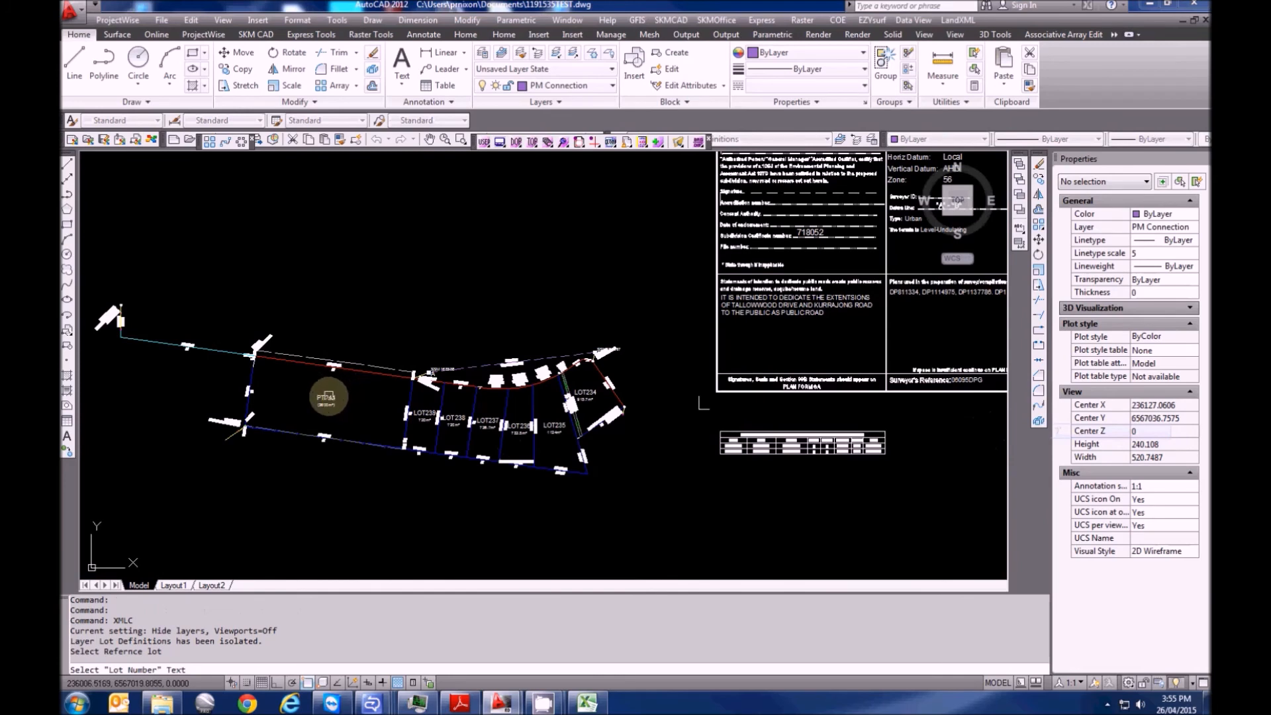
pyautogui.scroll(3, 327, 396)
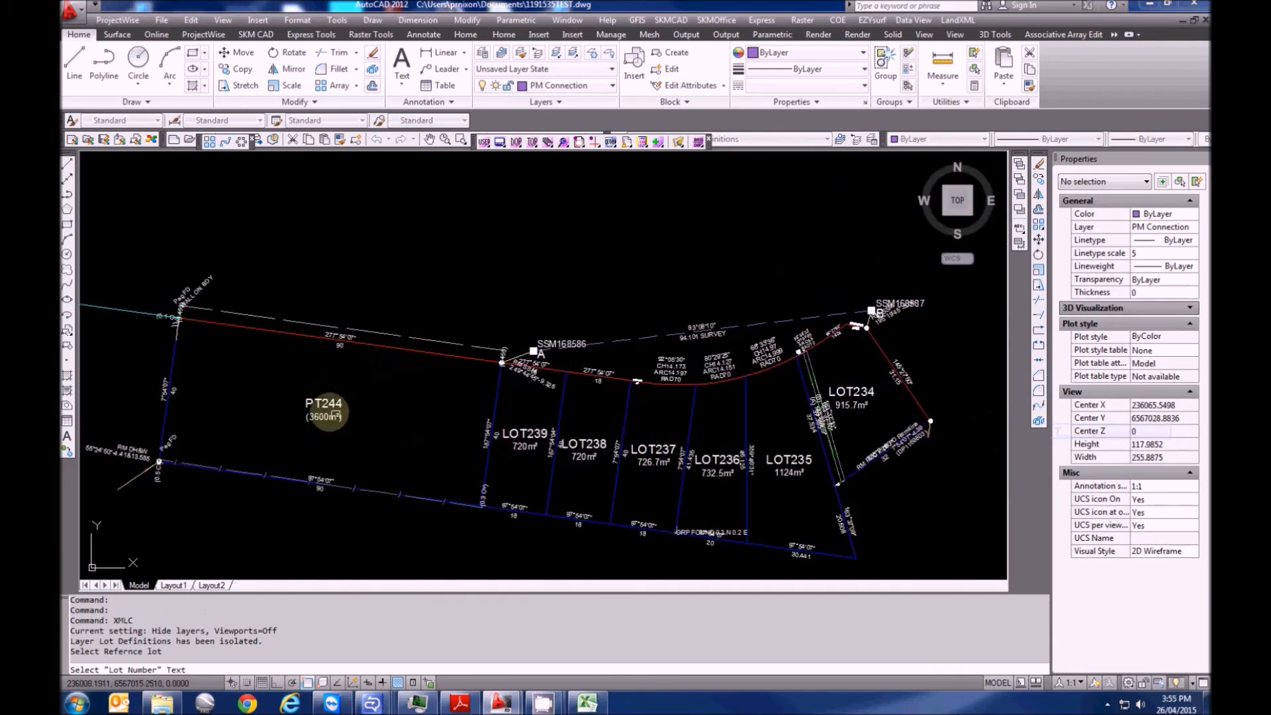
pyautogui.click(318, 401)
pyautogui.scroll(-4, 318, 338)
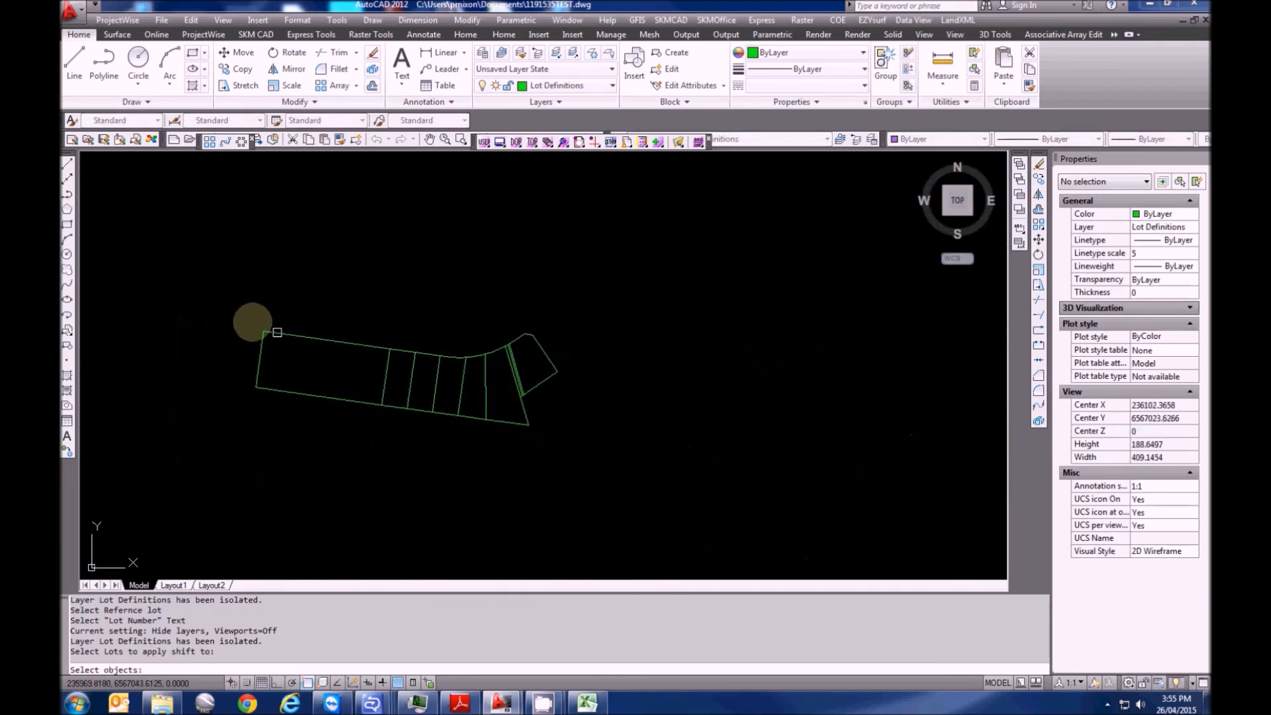
pyautogui.click(663, 475)
pyautogui.press('Return')
# Export the plan with XOUT as 1191535TEST.xml, replacing the existing file
pyautogui.scroll(3, 381, 371)
pyautogui.scroll(-12, 384, 379)
pyautogui.moveTo(456, 399); pyautogui.dragTo(446, 422, button='middle')
pyautogui.press('Escape')
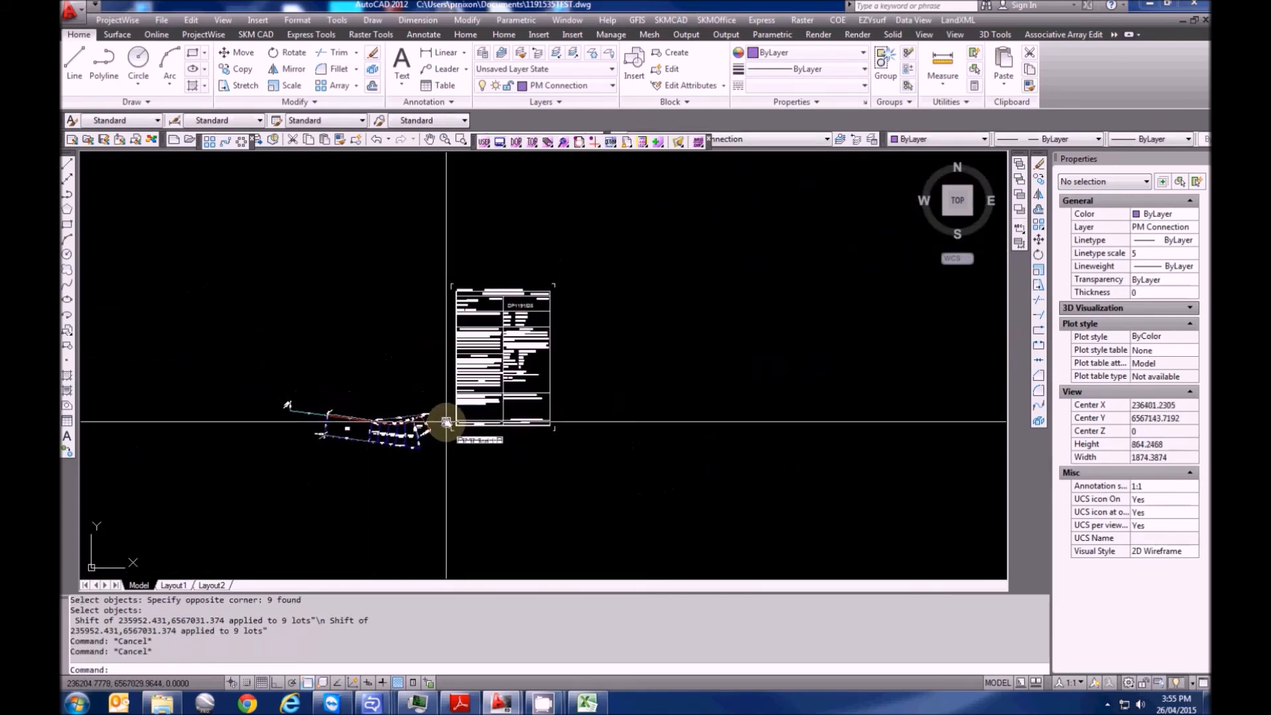
pyautogui.press('Return')
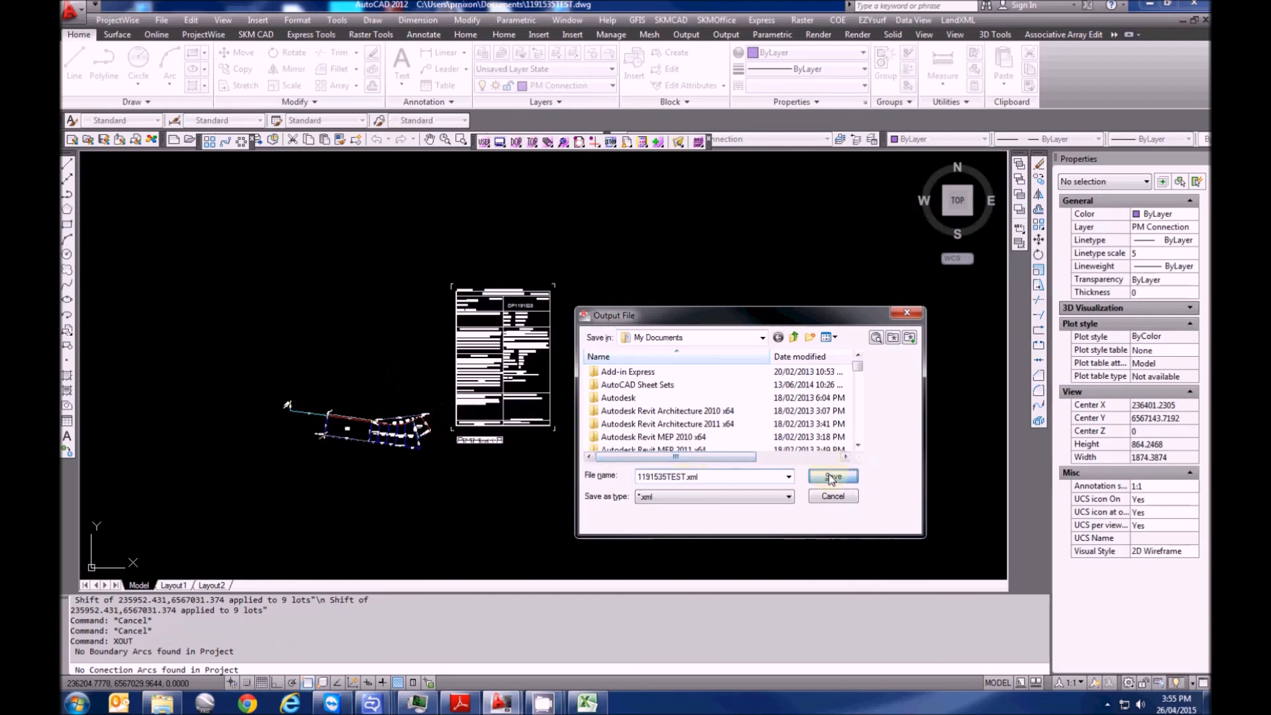
pyautogui.click(832, 477)
pyautogui.click(722, 454)
# Window-select the whole drawing and move it by a 1000-unit displacement
pyautogui.press('Escape')
pyautogui.click(709, 497)
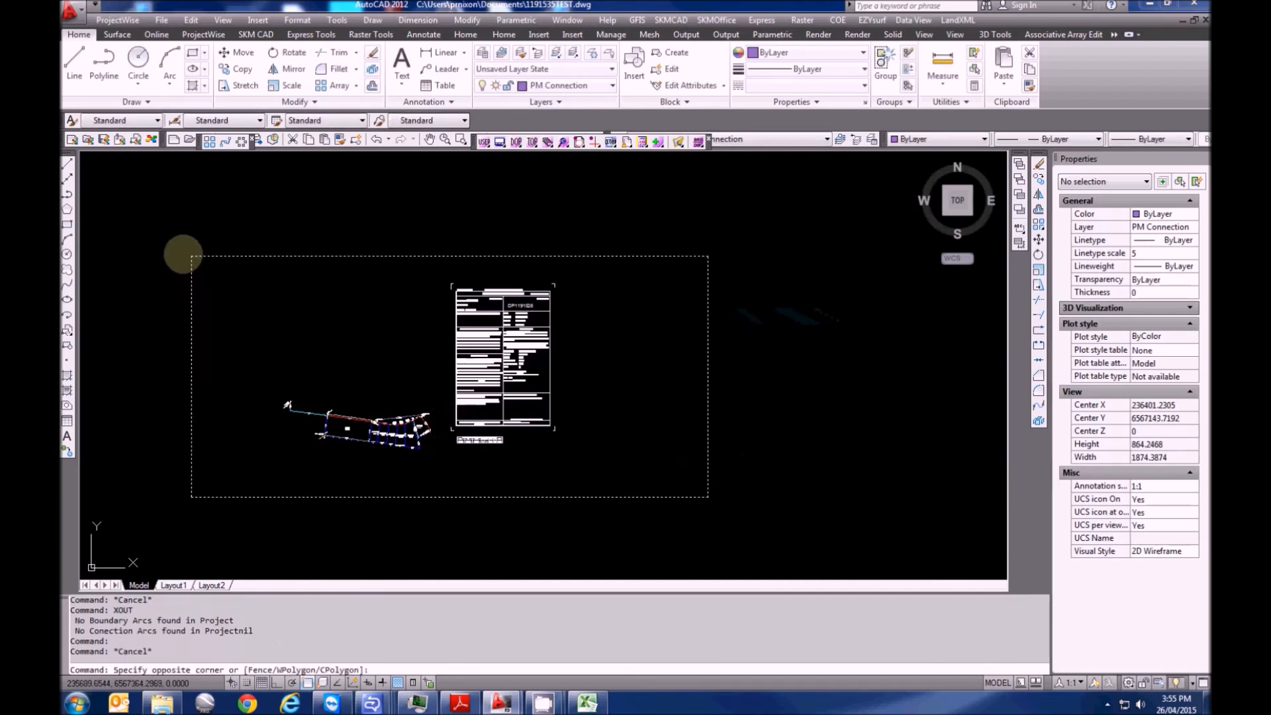
pyautogui.click(159, 241)
pyautogui.write('M')
pyautogui.press('Return')
pyautogui.click(390, 496)
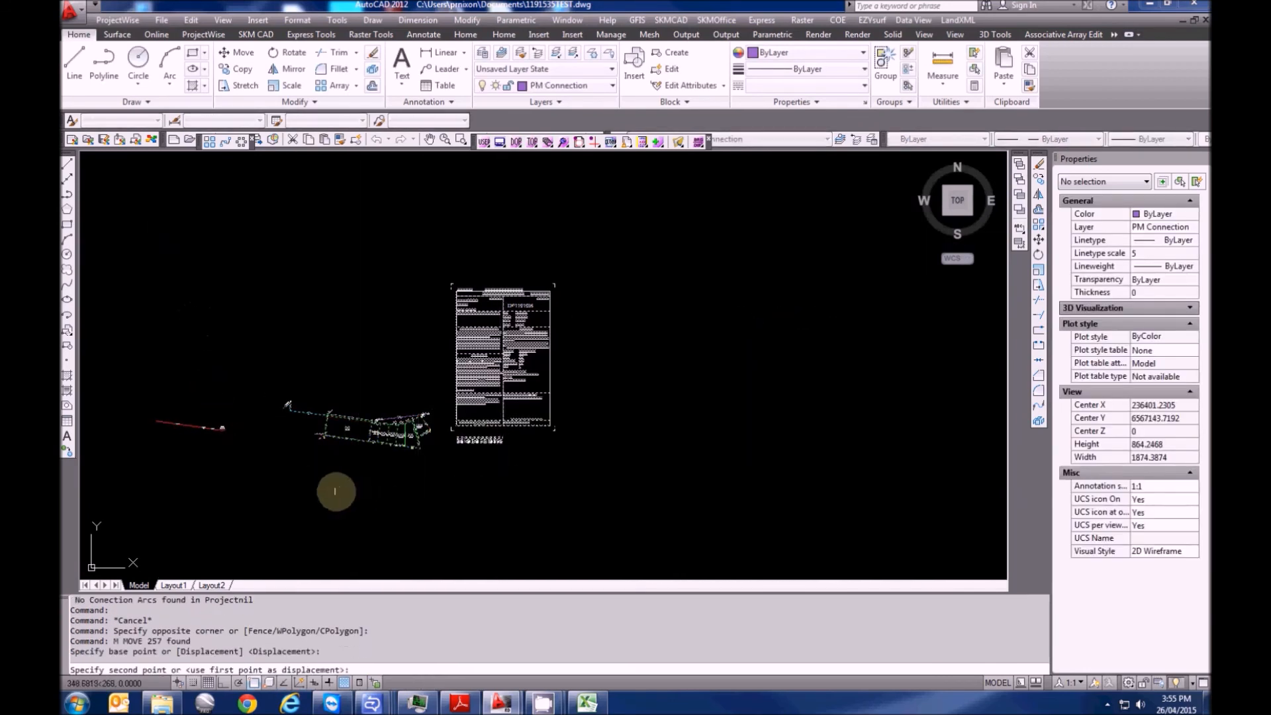
pyautogui.press('Return')
# Import 1191535TEST.xml with XIN
pyautogui.press('Escape')
pyautogui.press('Escape')
pyautogui.write('XIN')
pyautogui.press('Return')
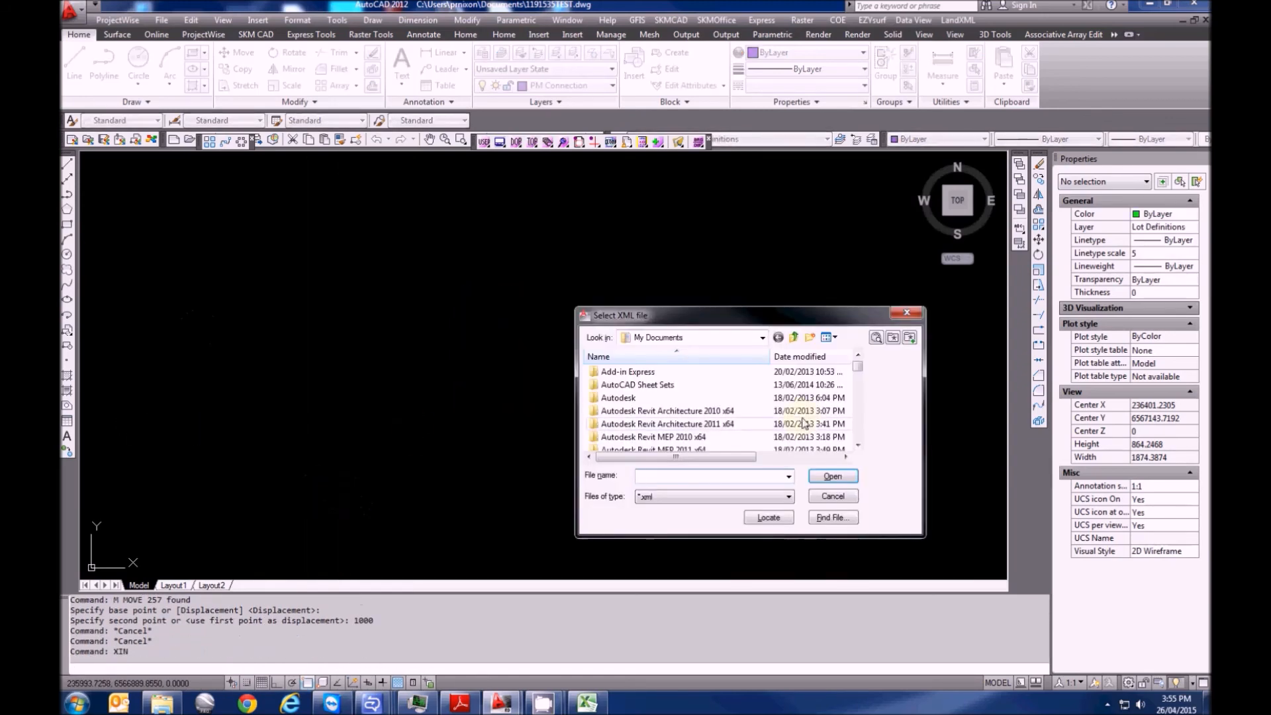
pyautogui.moveTo(858, 371); pyautogui.dragTo(859, 428)
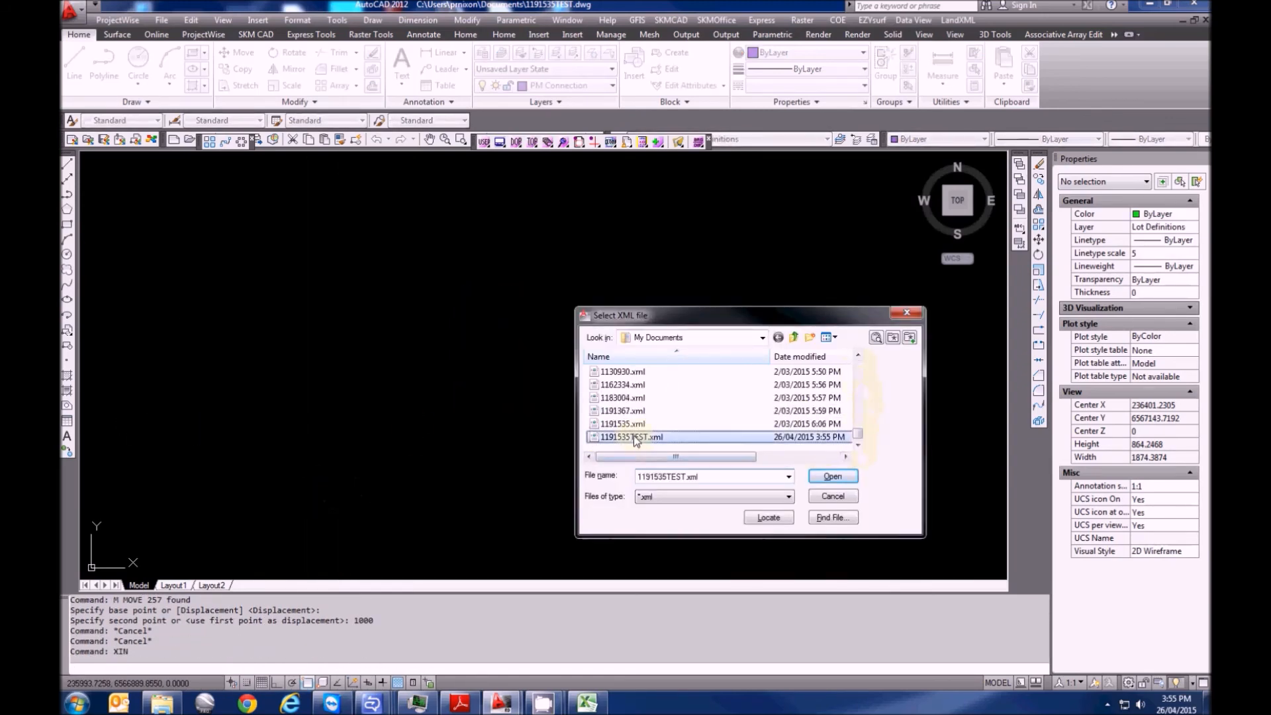
pyautogui.click(829, 476)
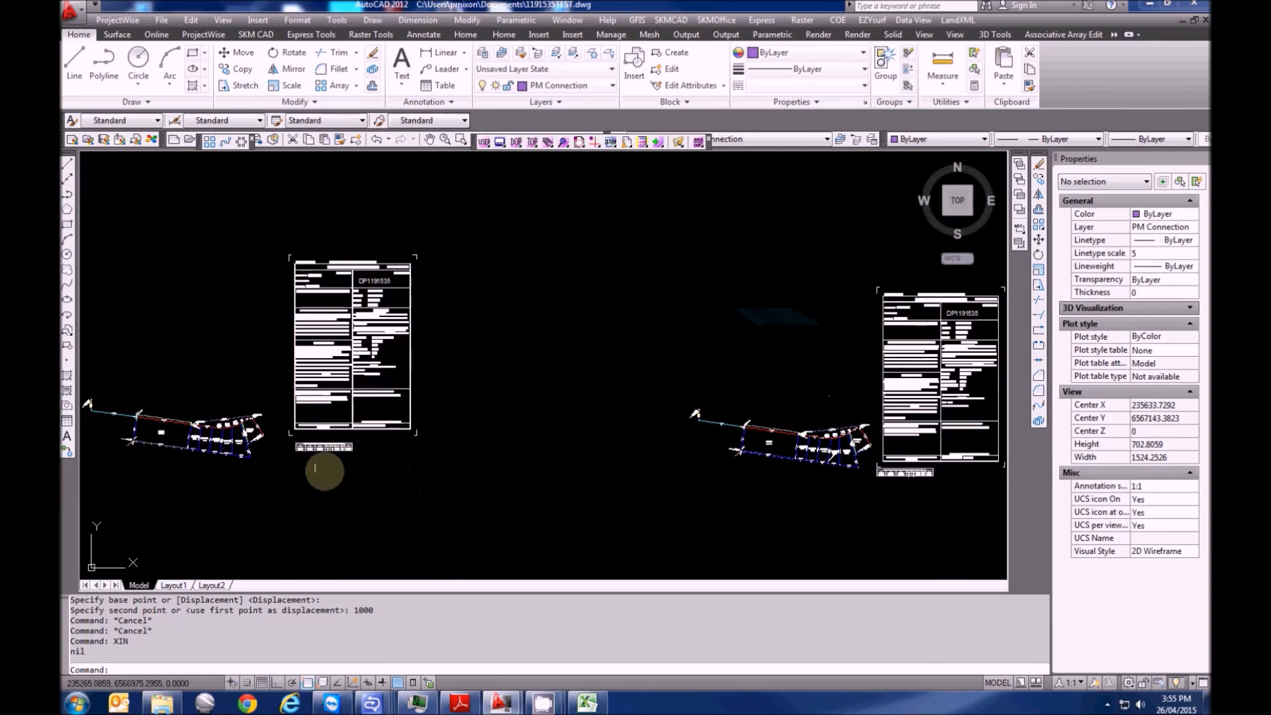
# Pan the imported plan toward the 21bp point label
pyautogui.scroll(15, 658, 439)
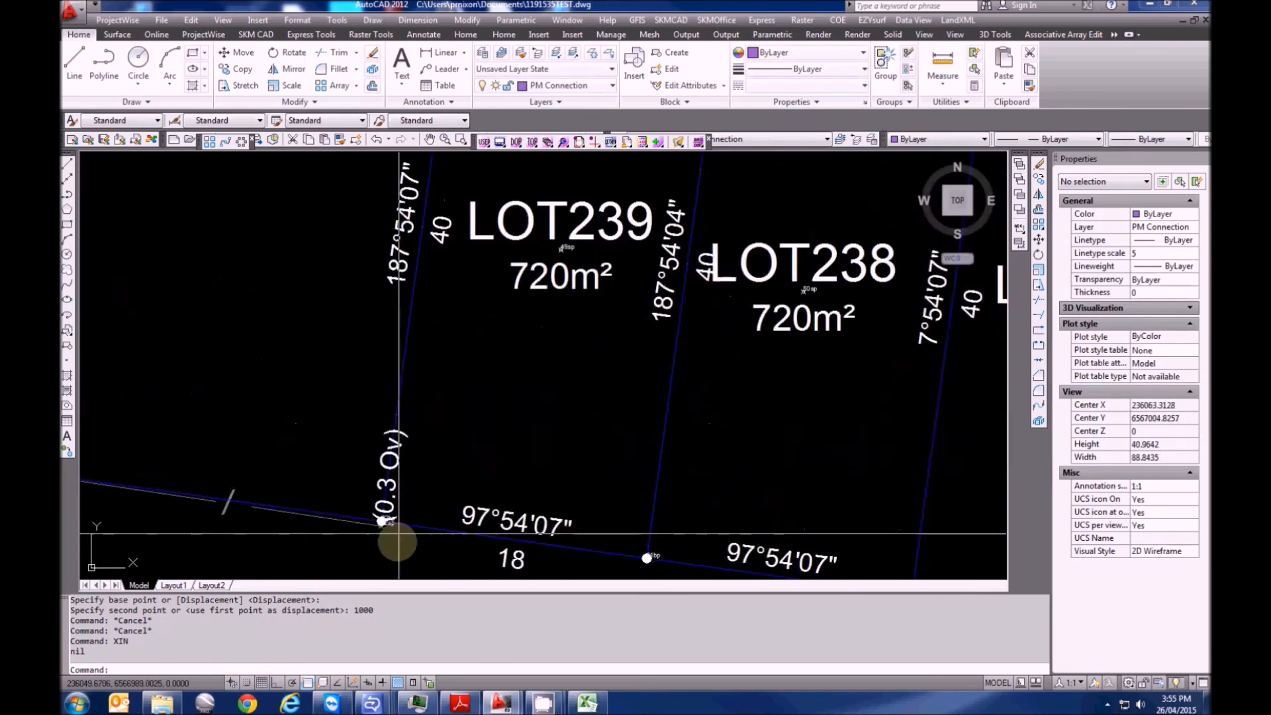
pyautogui.scroll(2, 366, 494)
pyautogui.scroll(-6, 403, 483)
pyautogui.moveTo(548, 507); pyautogui.dragTo(231, 466, button='middle')
pyautogui.scroll(4, 598, 497)
pyautogui.press('Escape')
pyautogui.click(721, 503)
pyautogui.moveTo(720, 503); pyautogui.dragTo(497, 500, button='middle')
# Zoom around the imported plan and pan over to the right-hand copy
pyautogui.scroll(5, 410, 463)
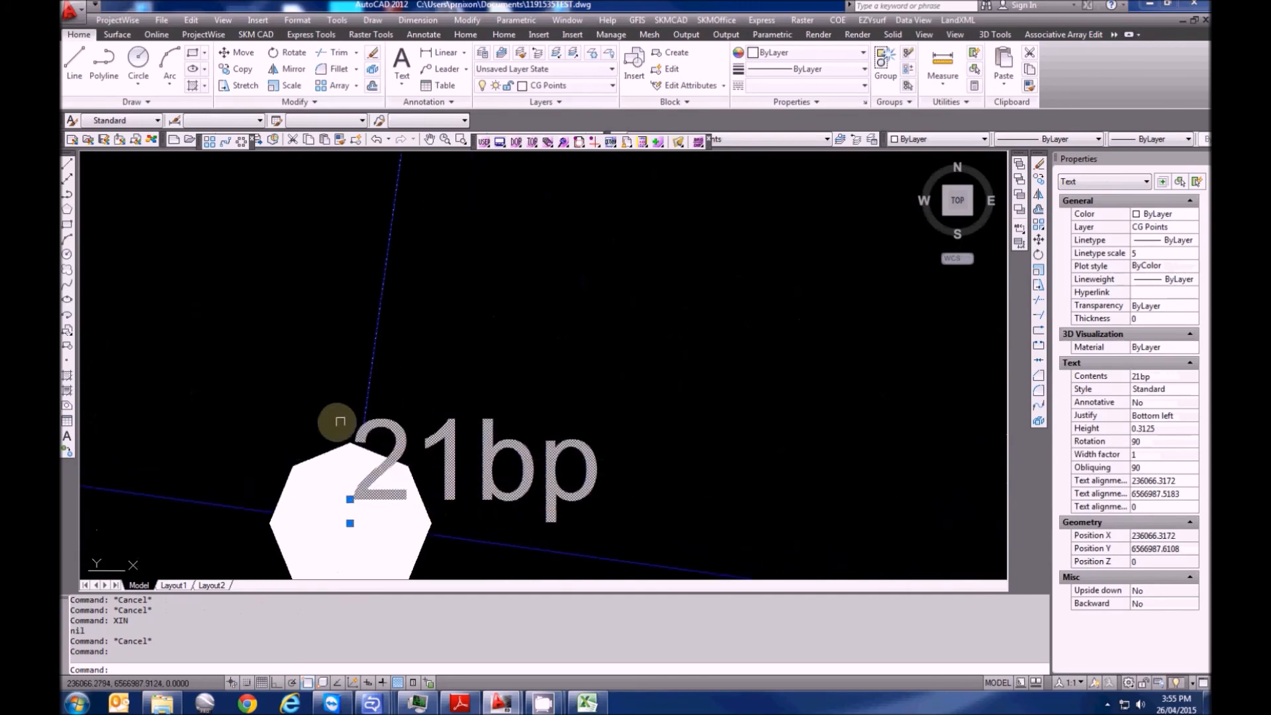
pyautogui.scroll(-10, 558, 464)
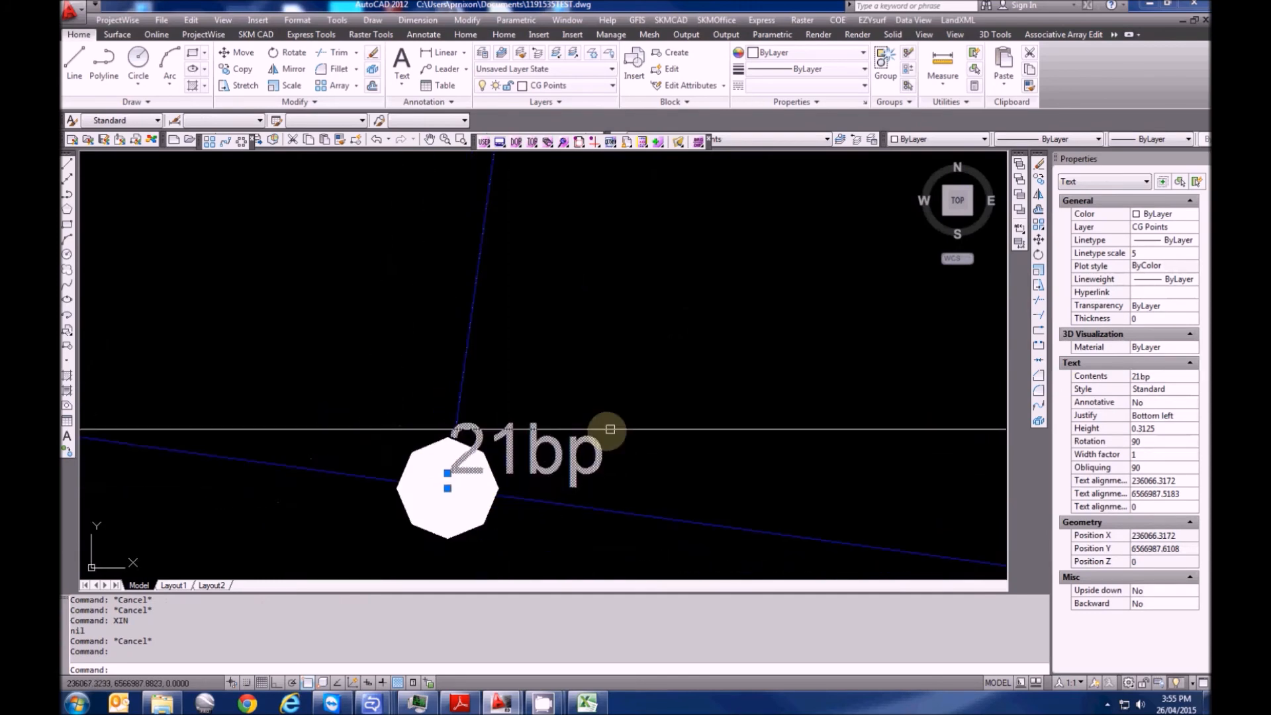
pyautogui.scroll(-3, 463, 448)
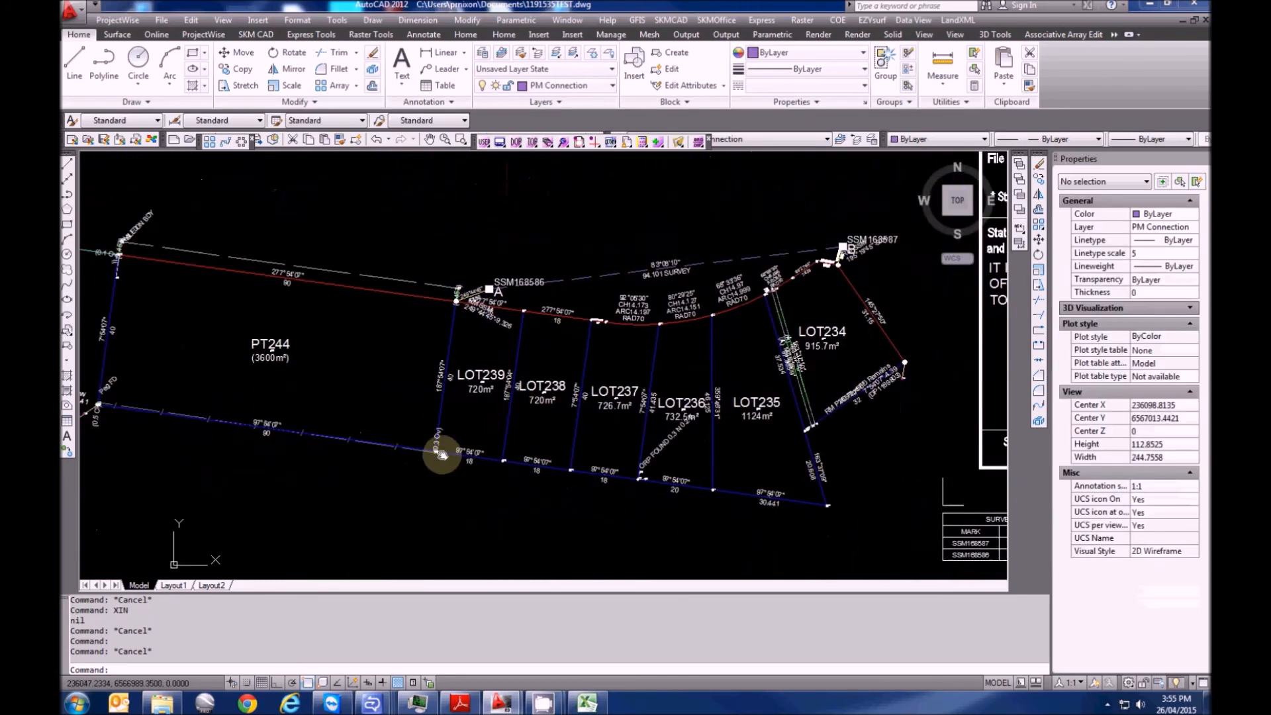
pyautogui.scroll(-3, 472, 439)
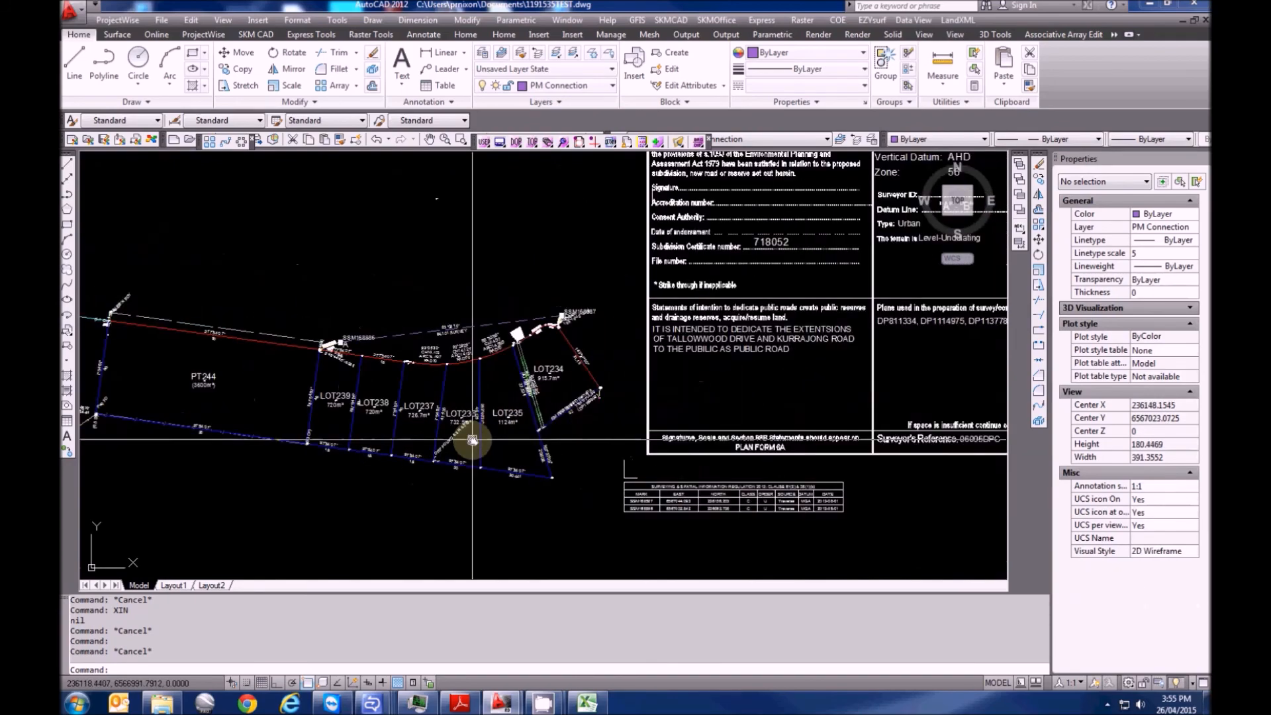
pyautogui.scroll(8, 282, 387)
pyautogui.scroll(-6, 369, 397)
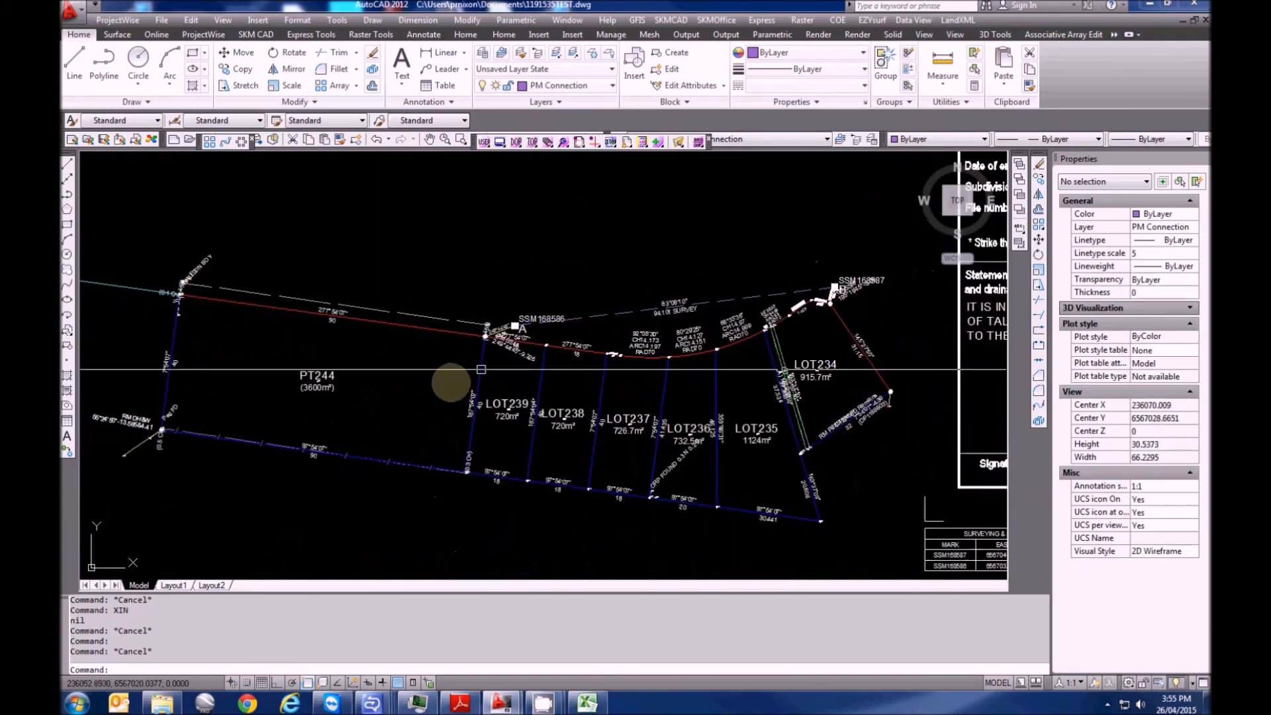
pyautogui.scroll(-6, 341, 439)
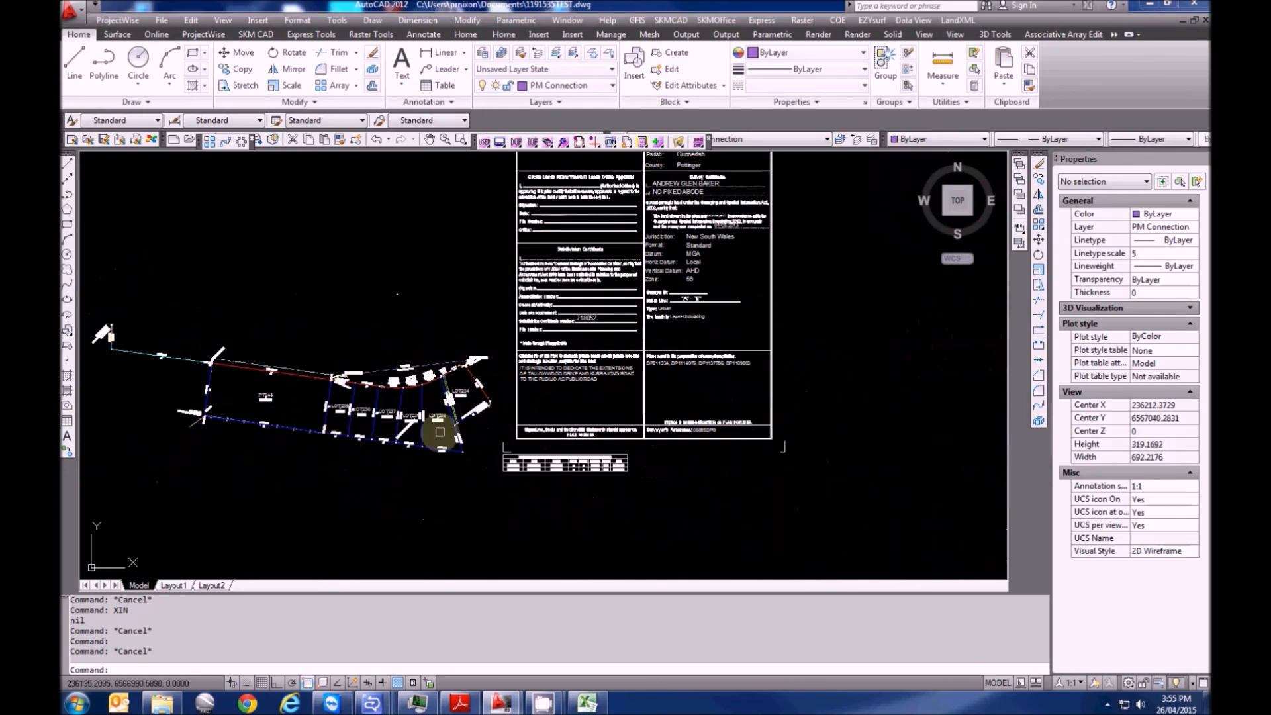
pyautogui.scroll(3, 440, 437)
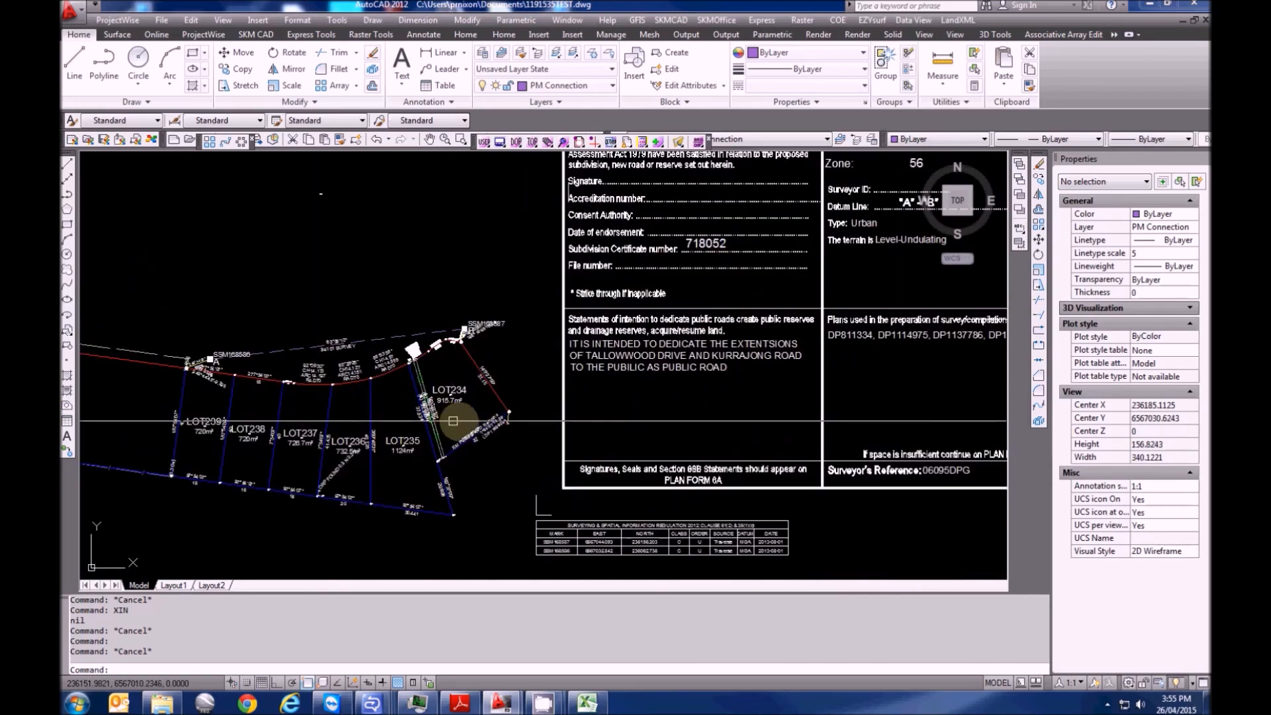
pyautogui.scroll(5, 453, 420)
pyautogui.scroll(2, 513, 450)
pyautogui.scroll(-10, 523, 457)
pyautogui.scroll(-1, 431, 505)
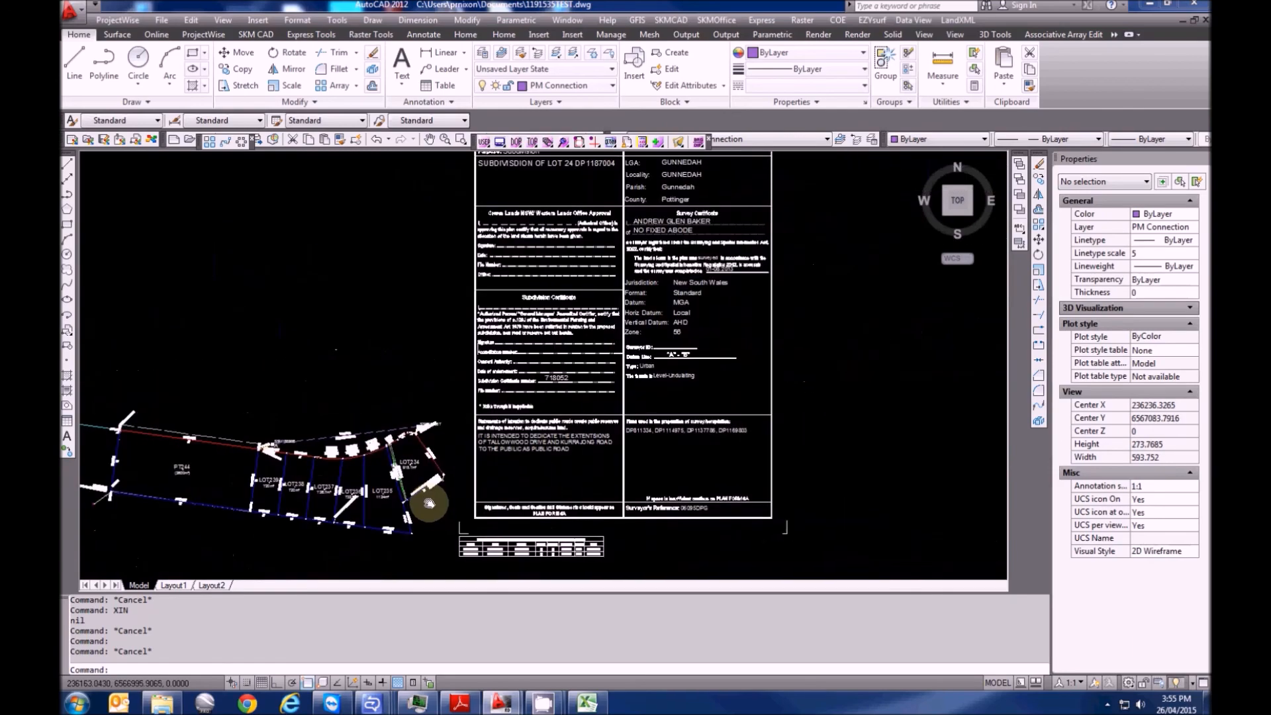
pyautogui.scroll(4, 525, 440)
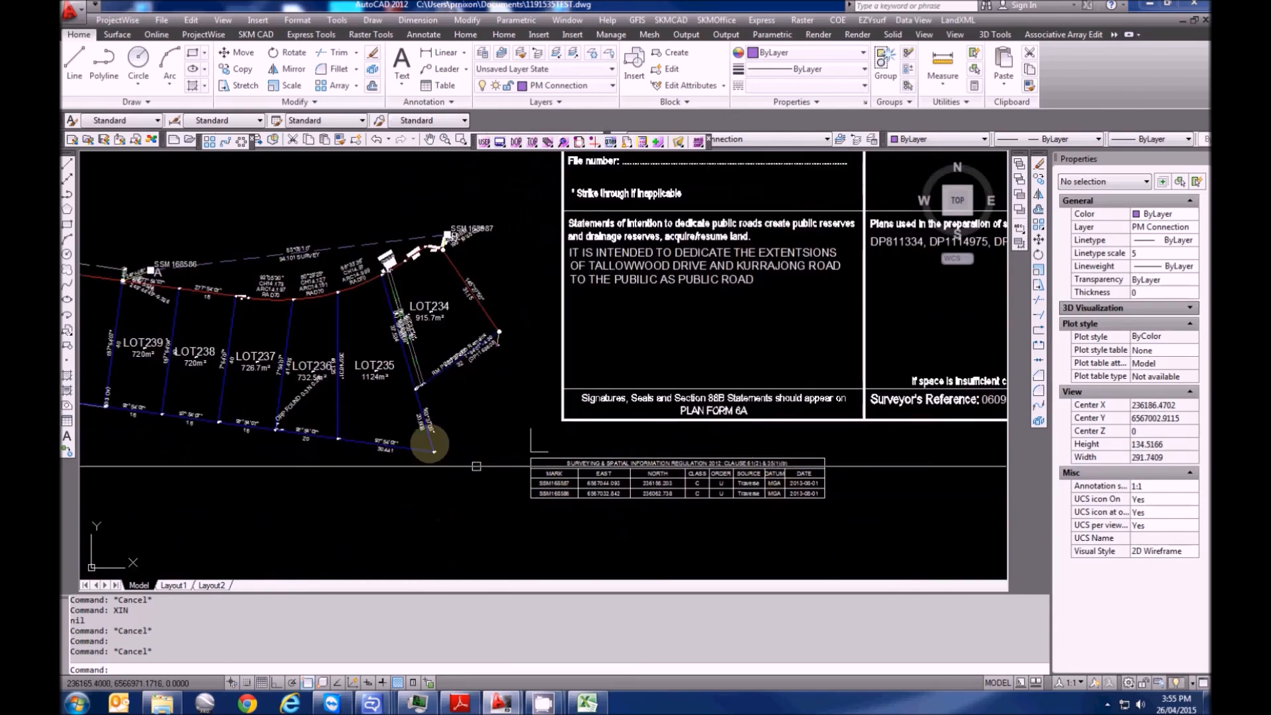
pyautogui.scroll(-1, 130, 384)
pyautogui.scroll(5, 426, 420)
pyautogui.scroll(-6, 477, 374)
pyautogui.scroll(2, 789, 426)
pyautogui.scroll(-5, 340, 420)
pyautogui.scroll(3, 369, 430)
pyautogui.scroll(-3, 370, 430)
pyautogui.moveTo(728, 468); pyautogui.dragTo(306, 466, button='middle')
# Window-select the right-hand copy of the drawing and erase its 398 objects
pyautogui.scroll(2, 401, 395)
pyautogui.press('Escape')
pyautogui.click(958, 20)
pyautogui.click(309, 329)
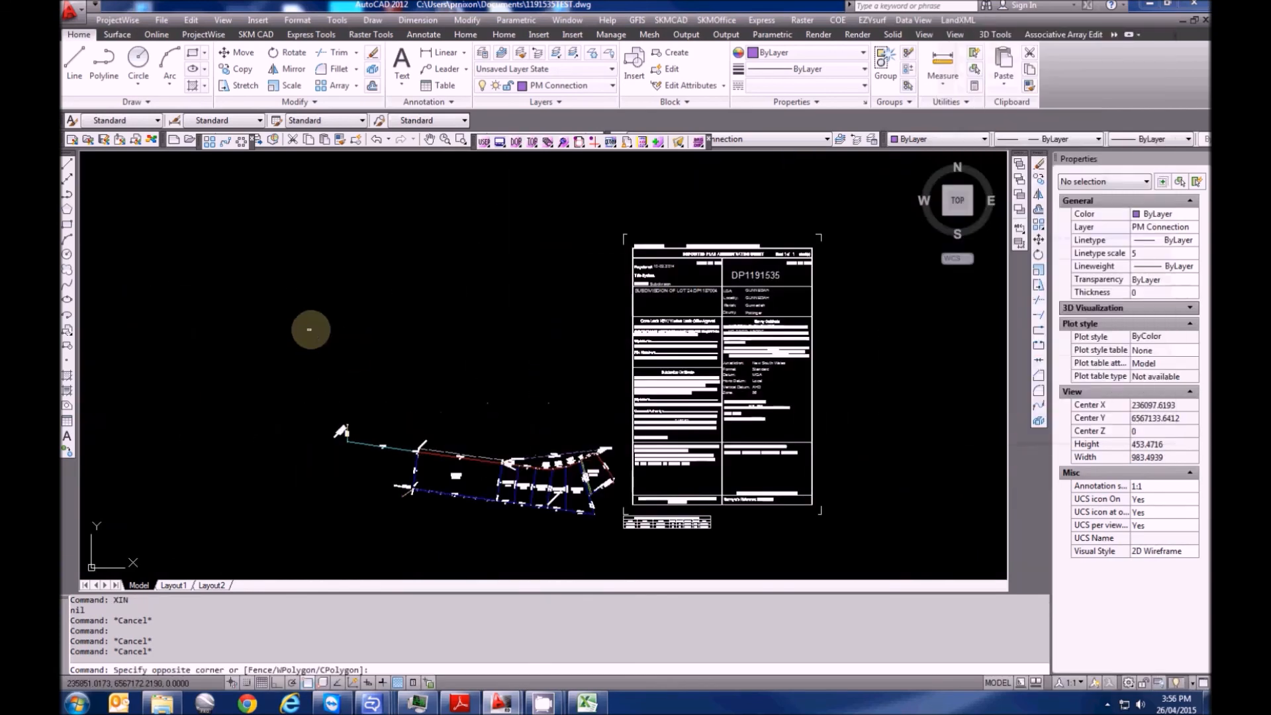
pyautogui.press('Escape')
pyautogui.scroll(-1, 357, 339)
pyautogui.press('Escape')
pyautogui.scroll(-4, 487, 348)
pyautogui.click(587, 440)
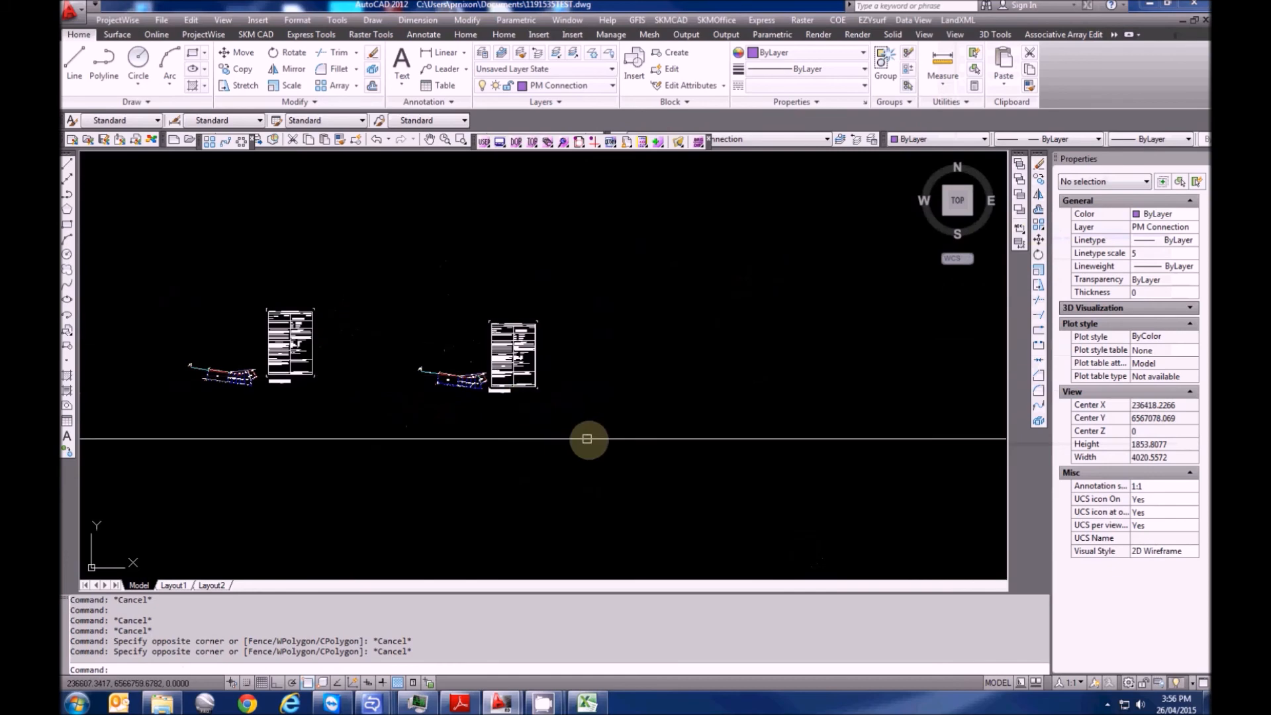
pyautogui.click(394, 283)
pyautogui.press('Delete')
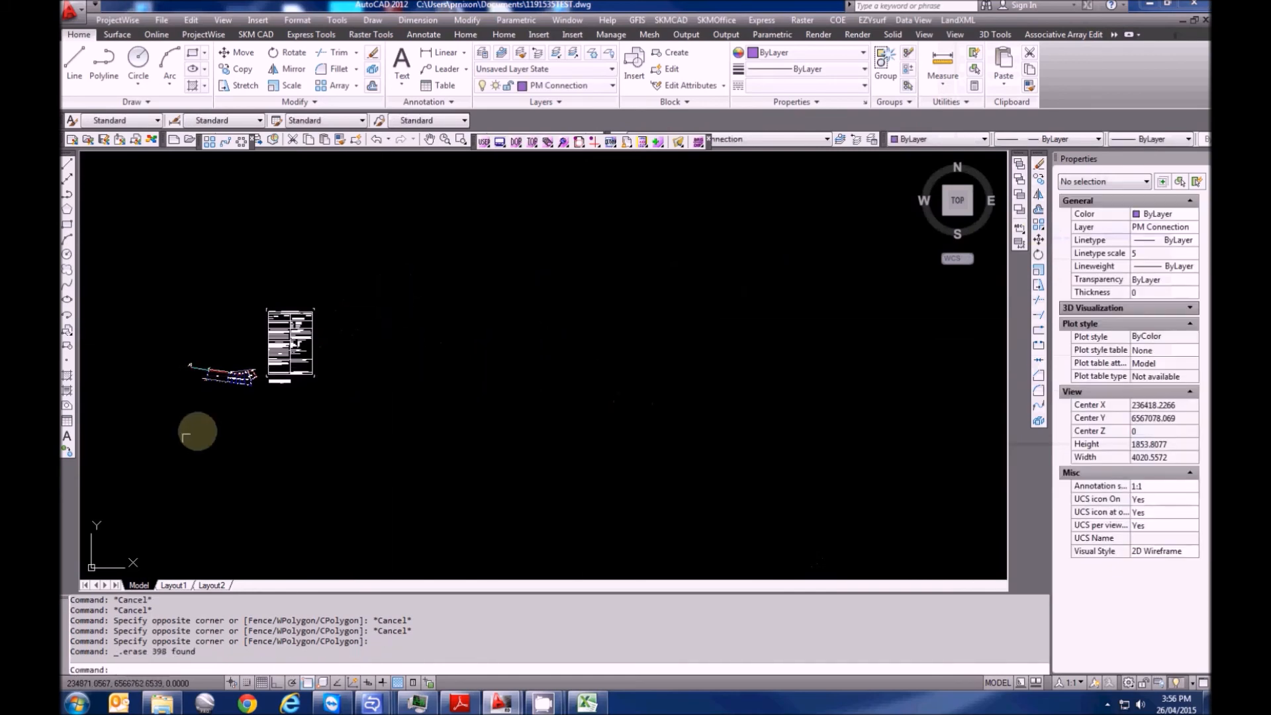
# Move the remaining 257 objects from the SSM168586 node to the pasted 236062.738, 6567032.842
pyautogui.moveTo(201, 431); pyautogui.dragTo(328, 455, button='middle')
pyautogui.press('Escape')
pyautogui.click(521, 455)
pyautogui.click(291, 296)
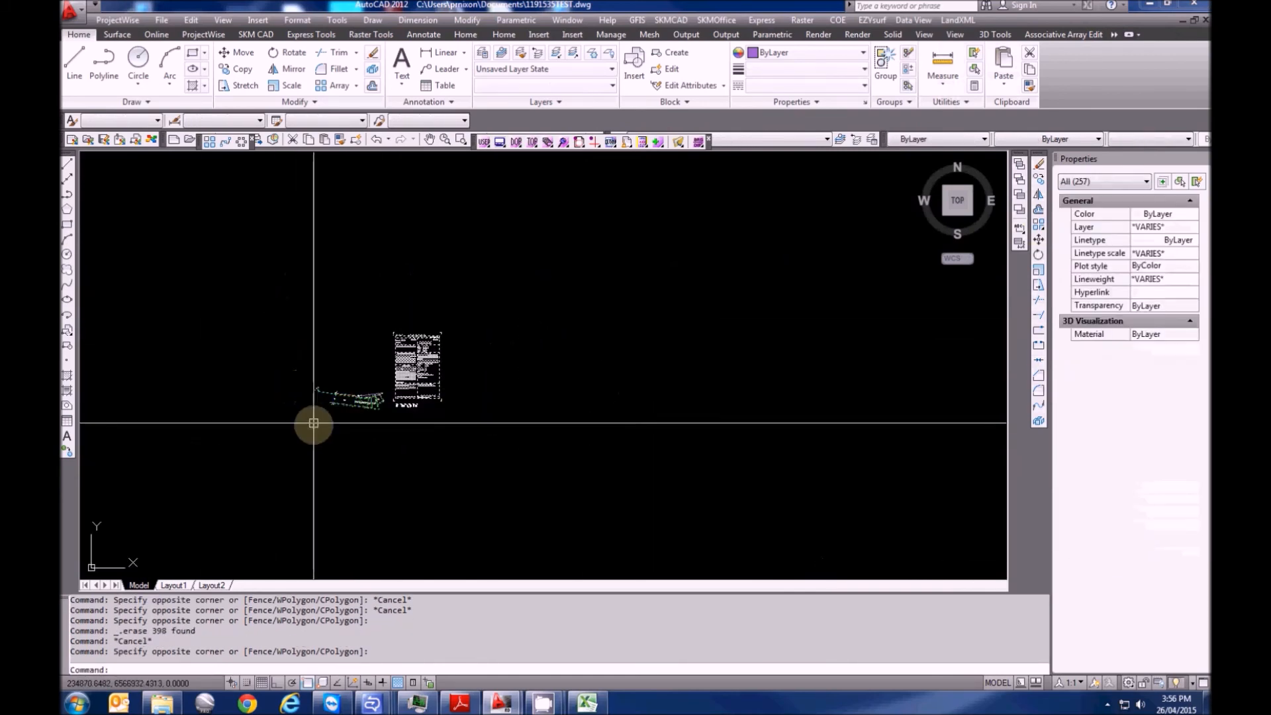
pyautogui.scroll(5, 331, 423)
pyautogui.write('M')
pyautogui.press('Return')
pyautogui.scroll(2, 361, 397)
pyautogui.scroll(15, 357, 278)
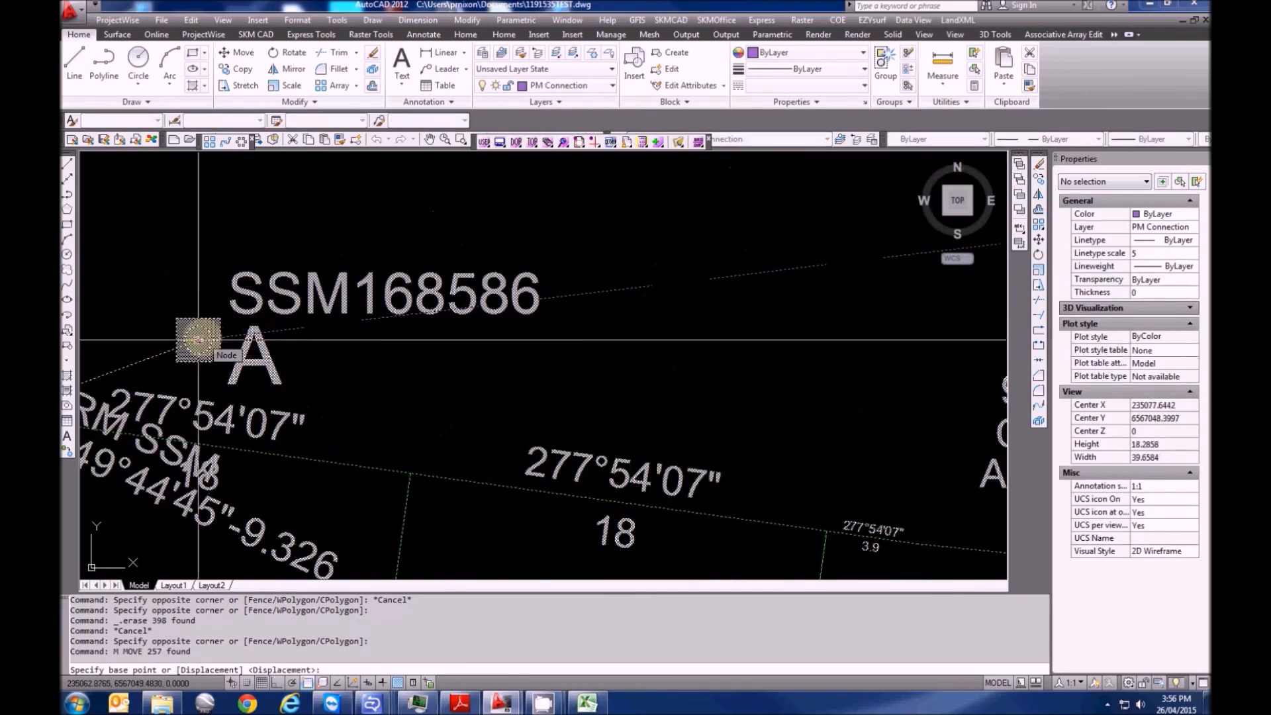
pyautogui.click(199, 340)
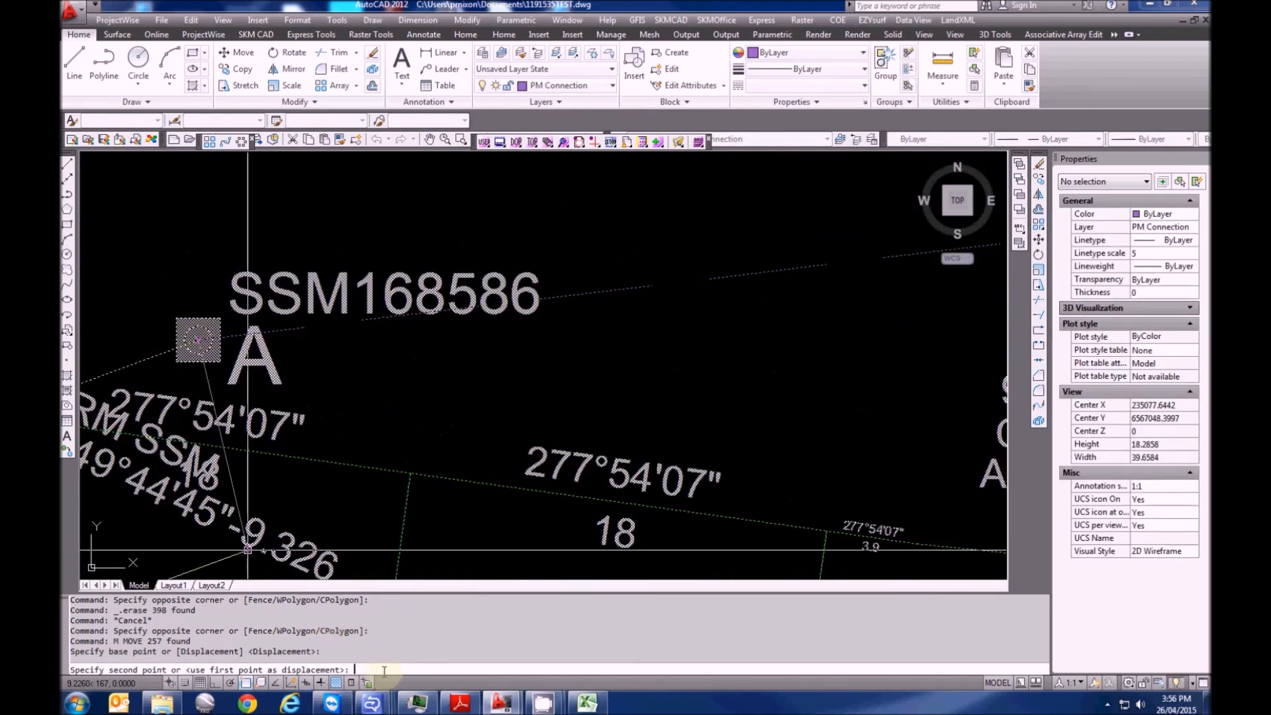
pyautogui.write('236062.738,6567032.842')
pyautogui.press('Return')
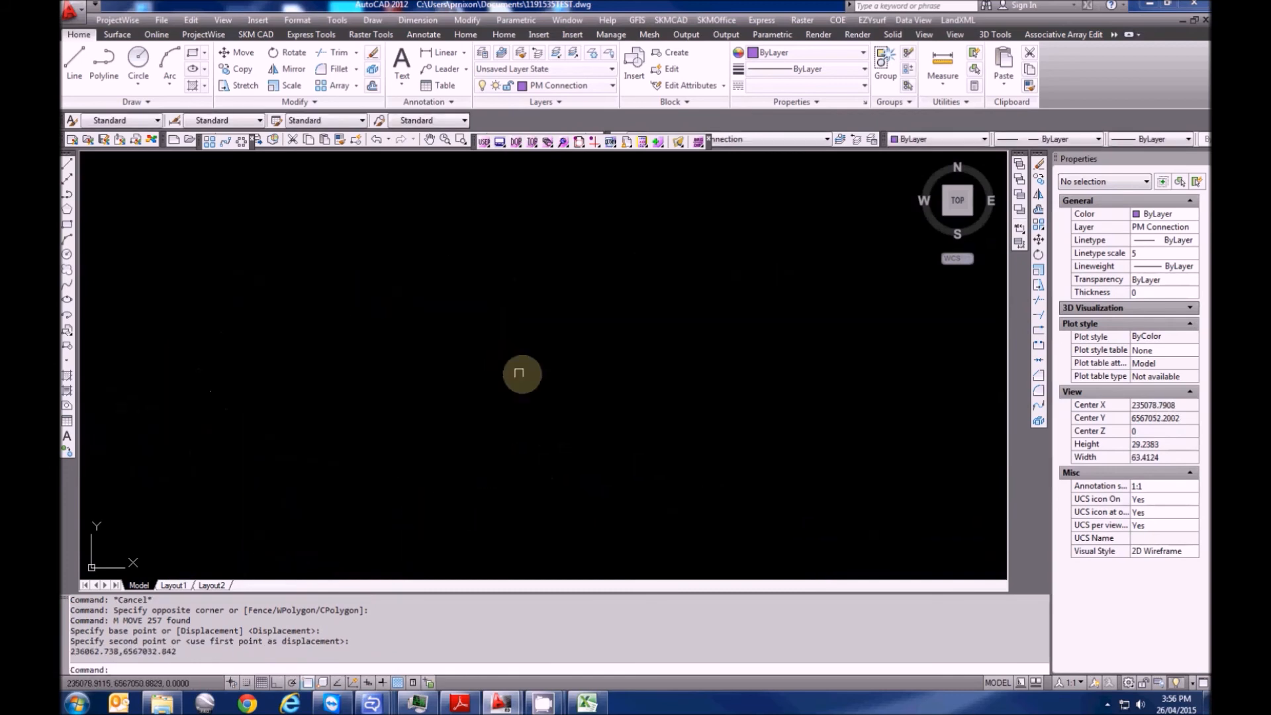
# Select the filled circle and (.453) text at node A
pyautogui.scroll(-10, 386, 369)
pyautogui.scroll(8, 560, 417)
pyautogui.press('Escape')
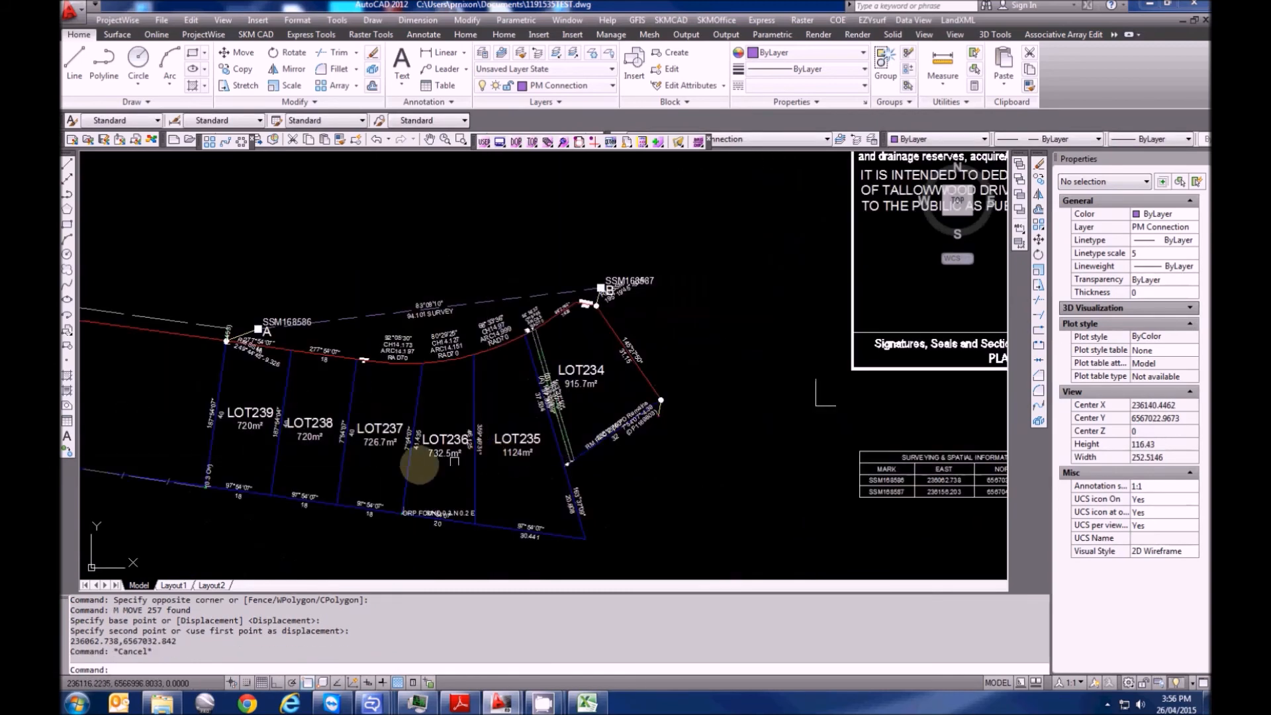
pyautogui.scroll(8, 460, 351)
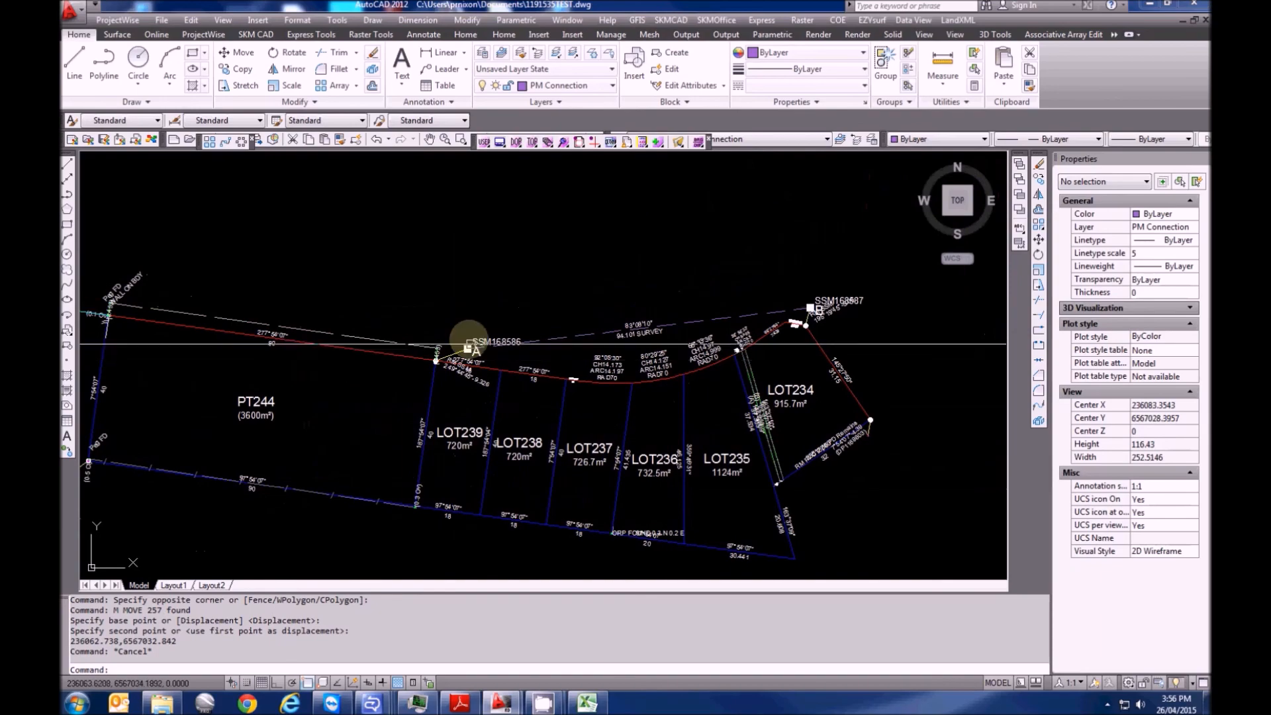
pyautogui.press('Escape')
pyautogui.click(418, 462)
pyautogui.click(382, 460)
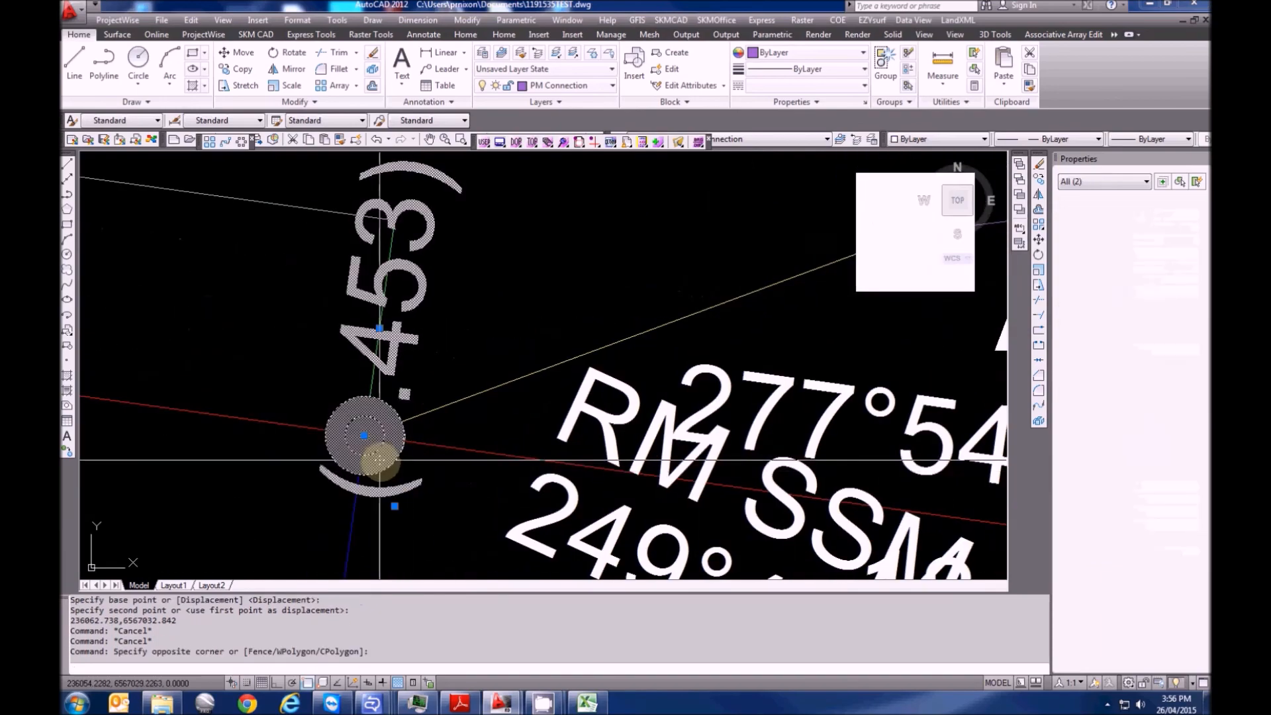
# Bring the whole lot plan into view, deselect node A, and open the LandXML menu
pyautogui.scroll(6, 366, 445)
pyautogui.scroll(-5, 367, 394)
pyautogui.scroll(-8, 371, 384)
pyautogui.scroll(7, 505, 364)
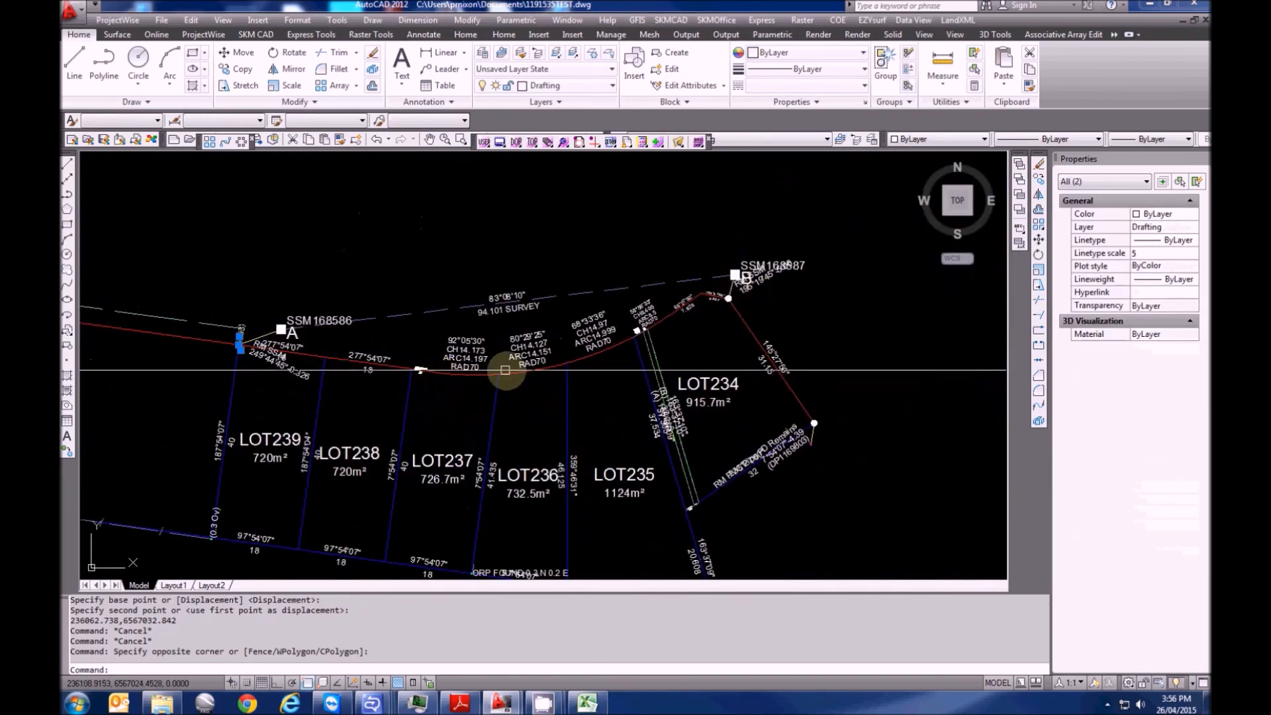
pyautogui.scroll(-2, 762, 278)
pyautogui.scroll(-4, 698, 410)
pyautogui.moveTo(698, 410); pyautogui.dragTo(580, 384, button='middle')
pyautogui.press('Escape')
pyautogui.press('Escape')
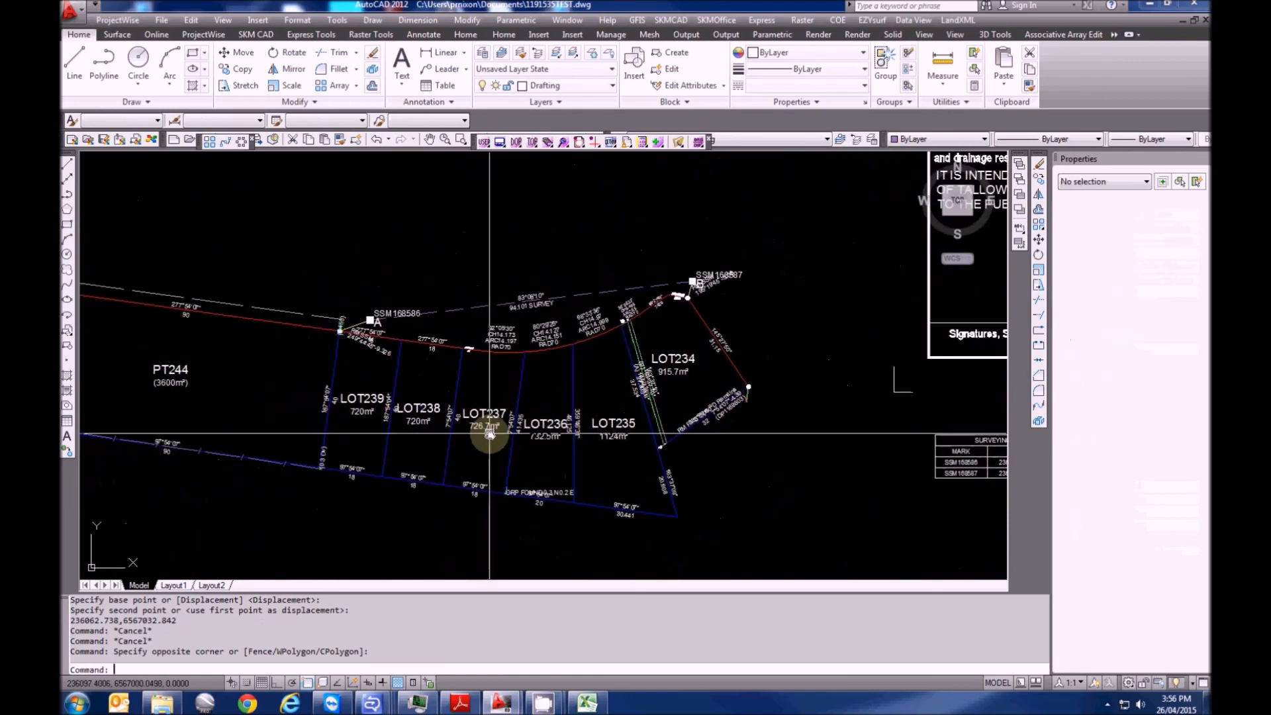
pyautogui.scroll(-2, 490, 431)
pyautogui.click(958, 20)
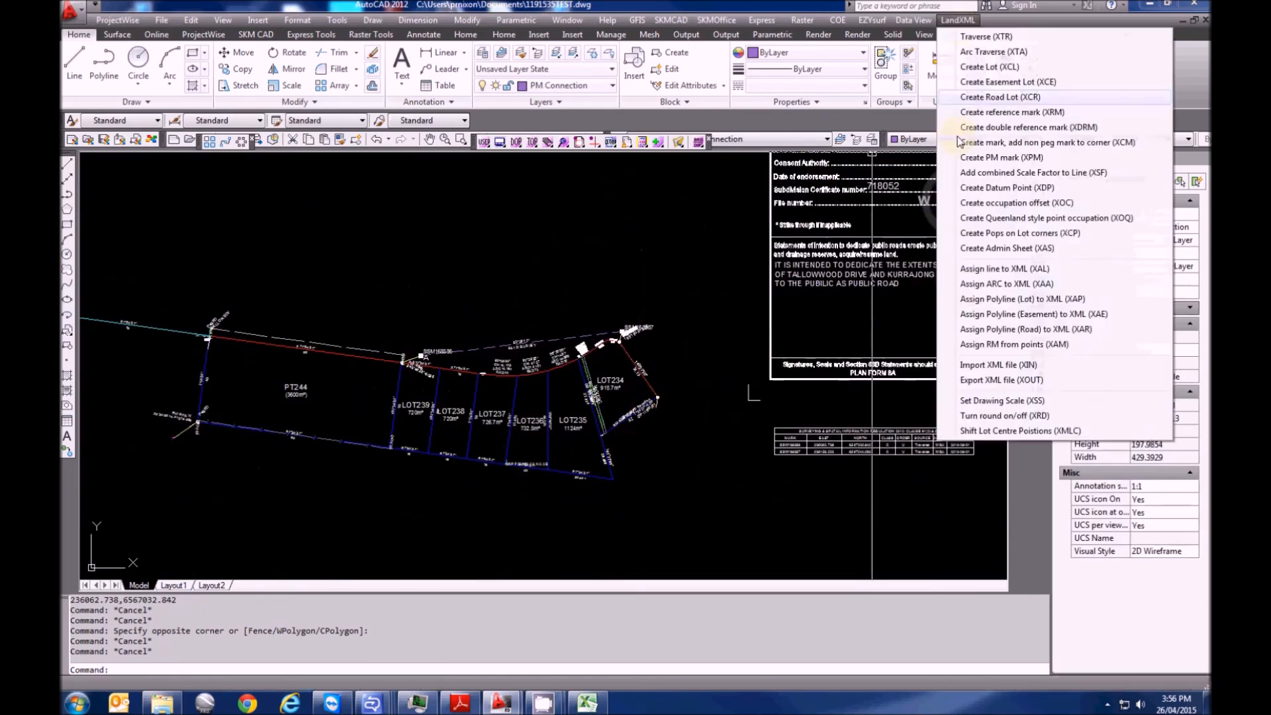
# Create POP peg markers on the lot corners and inspect one corner peg
pyautogui.click(991, 234)
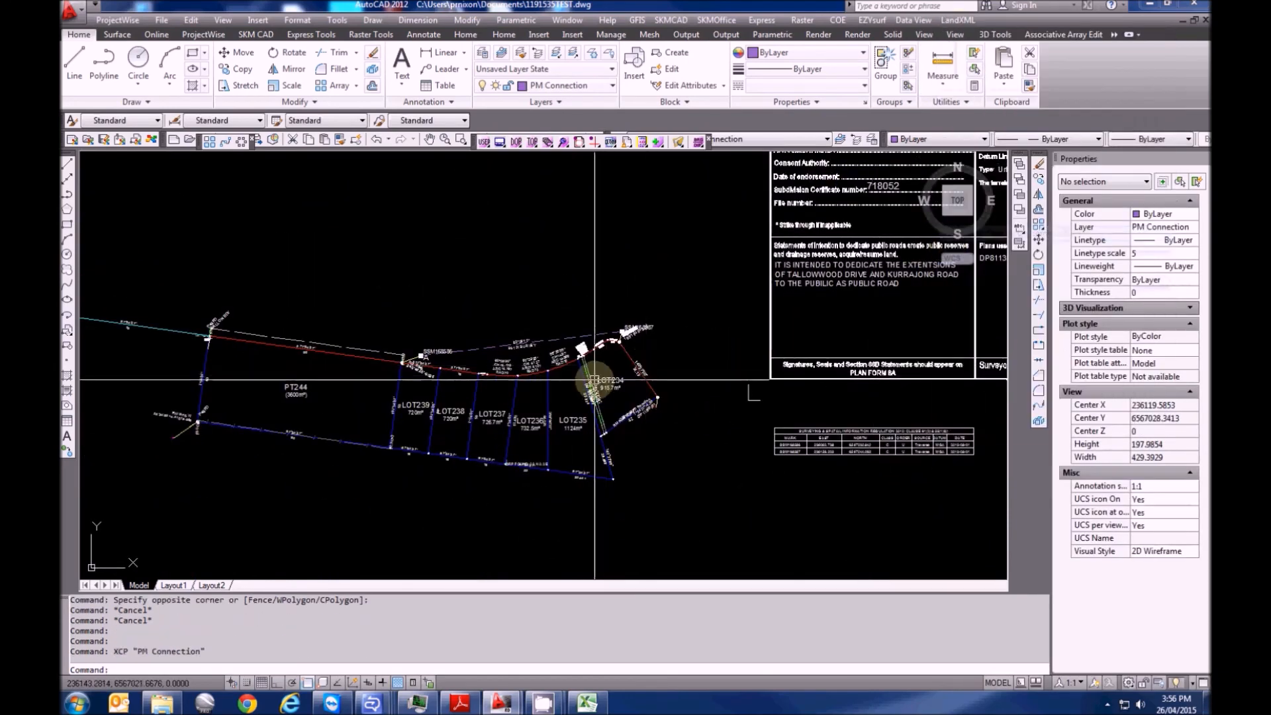
pyautogui.press('Escape')
pyautogui.scroll(14, 595, 379)
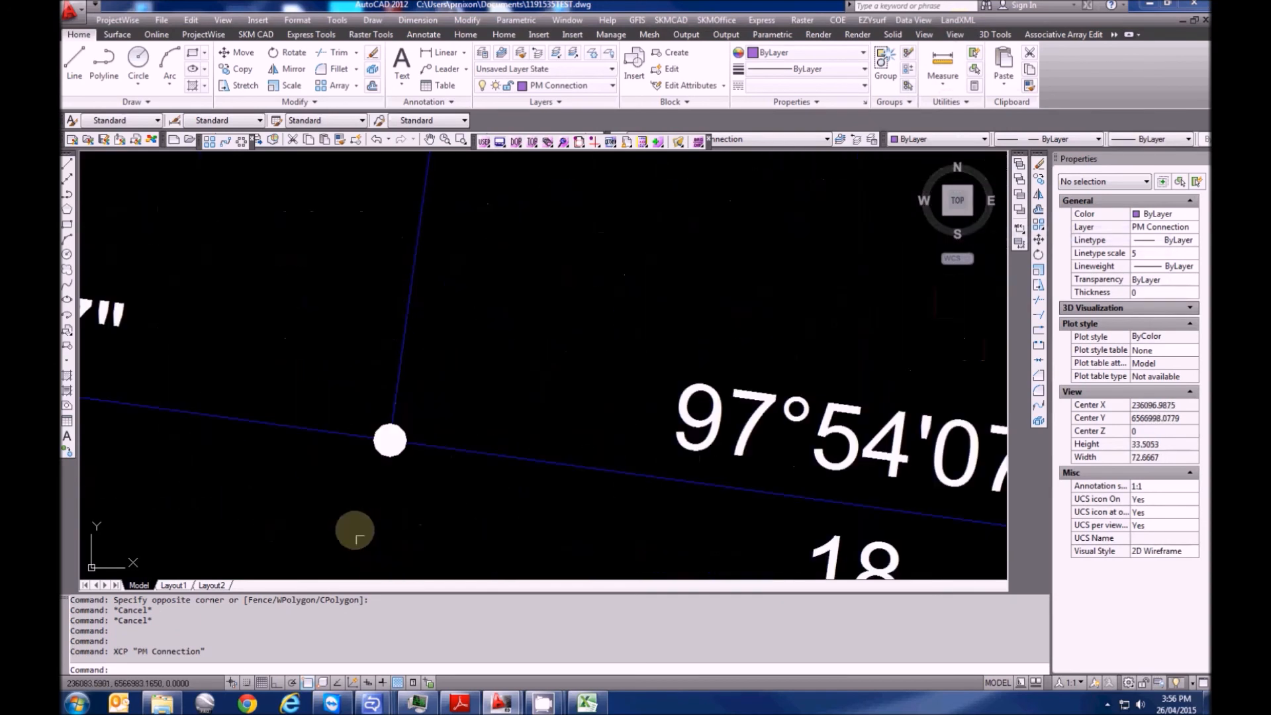
pyautogui.click(375, 452)
pyautogui.scroll(-12, 374, 452)
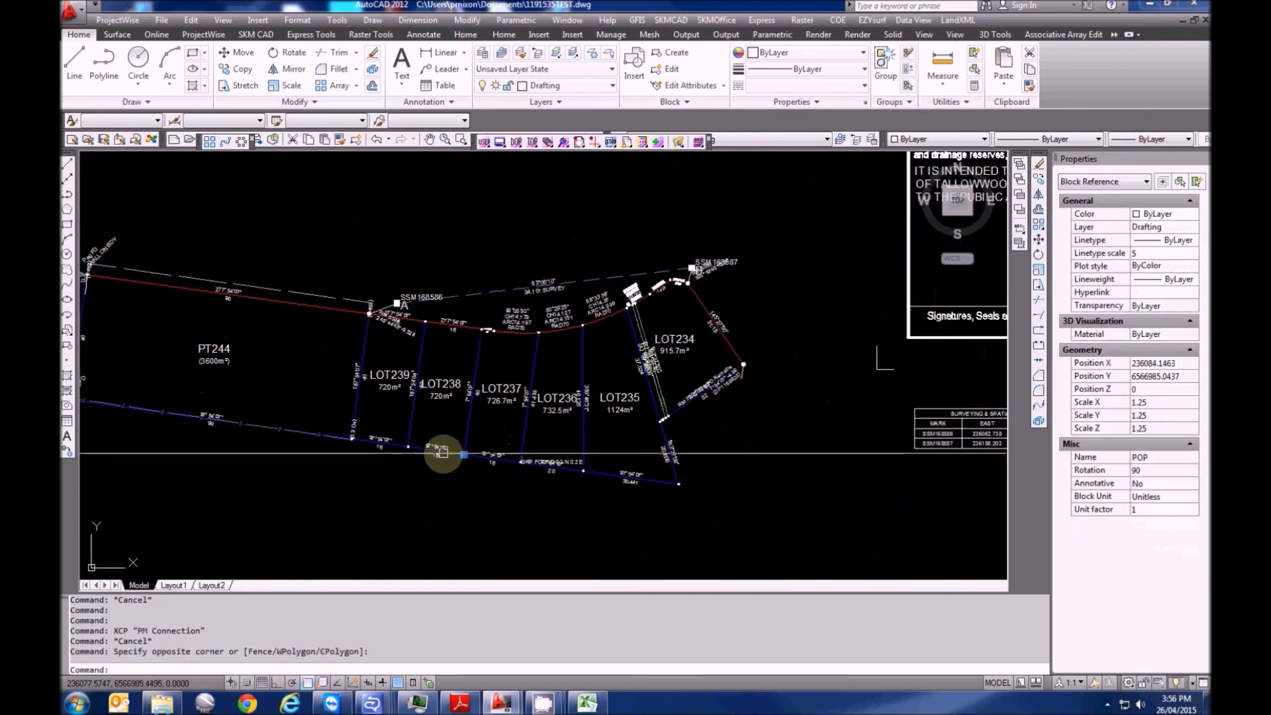
pyautogui.press('Escape')
pyautogui.press('Escape')
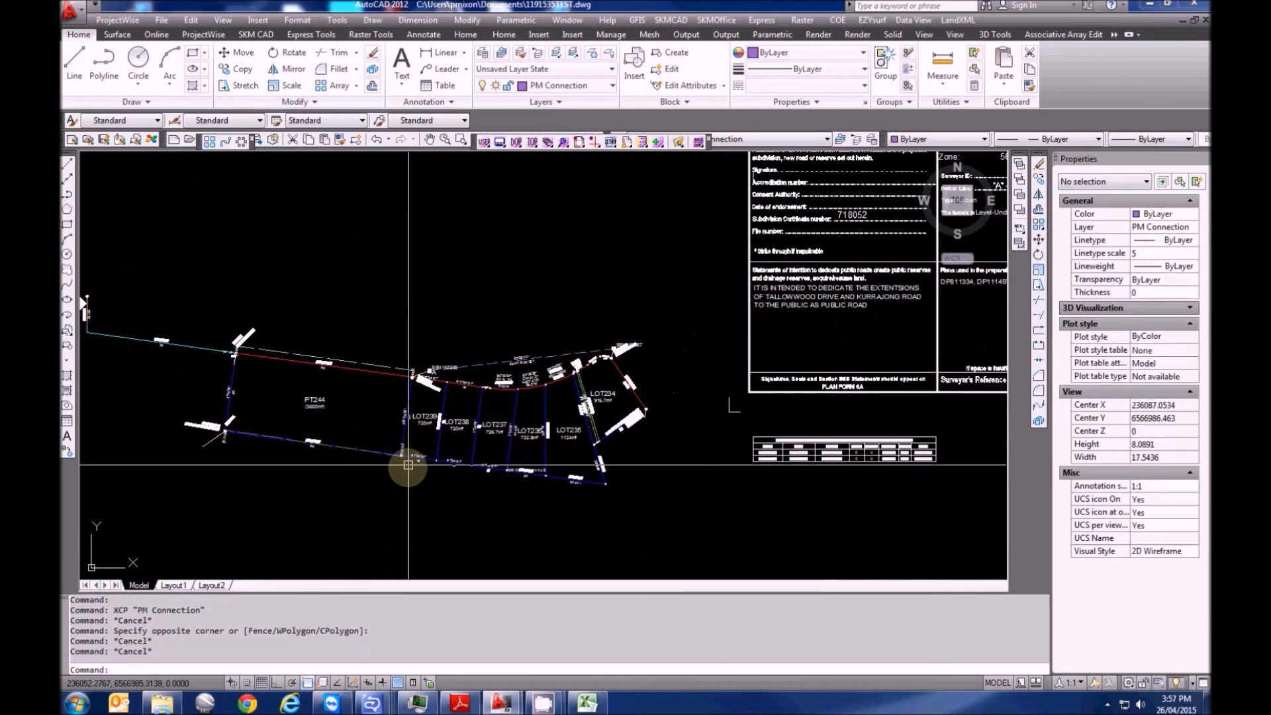
# Zoom in to inspect a boundary node and the boundary line through it
pyautogui.scroll(10, 409, 465)
pyautogui.scroll(5, 613, 446)
pyautogui.click(610, 475)
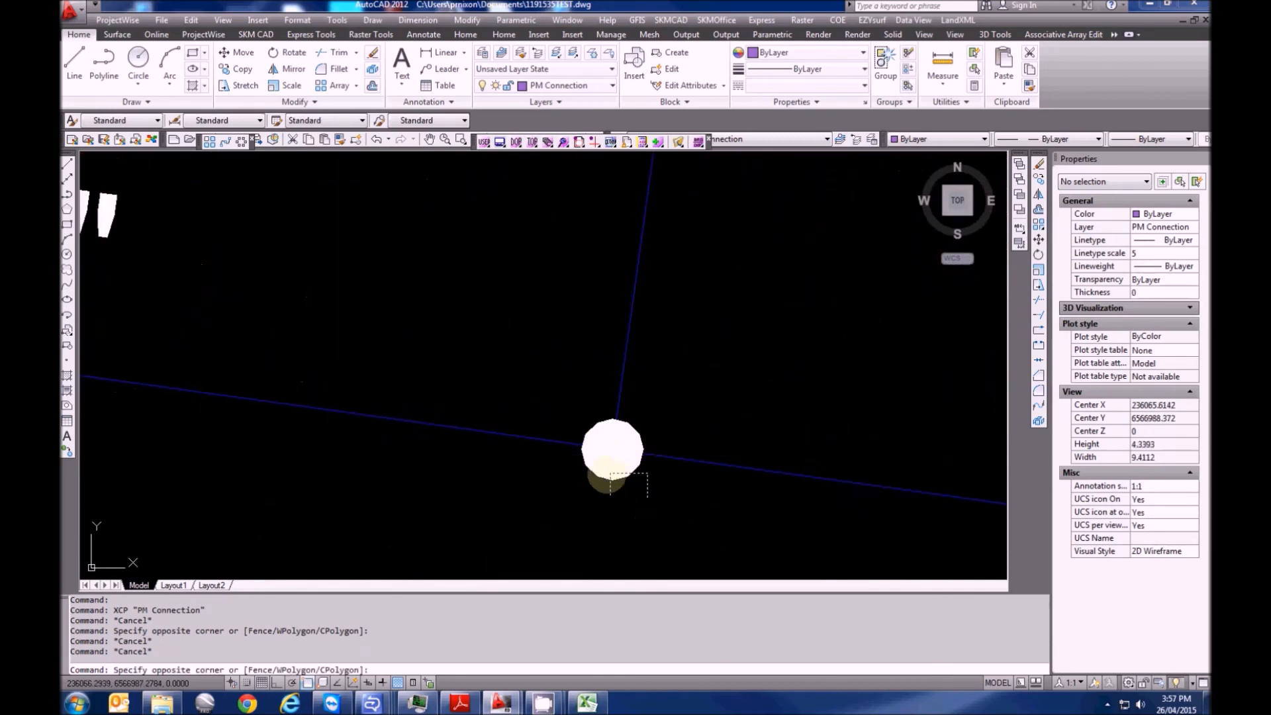
pyautogui.press('Escape')
pyautogui.scroll(-4, 513, 480)
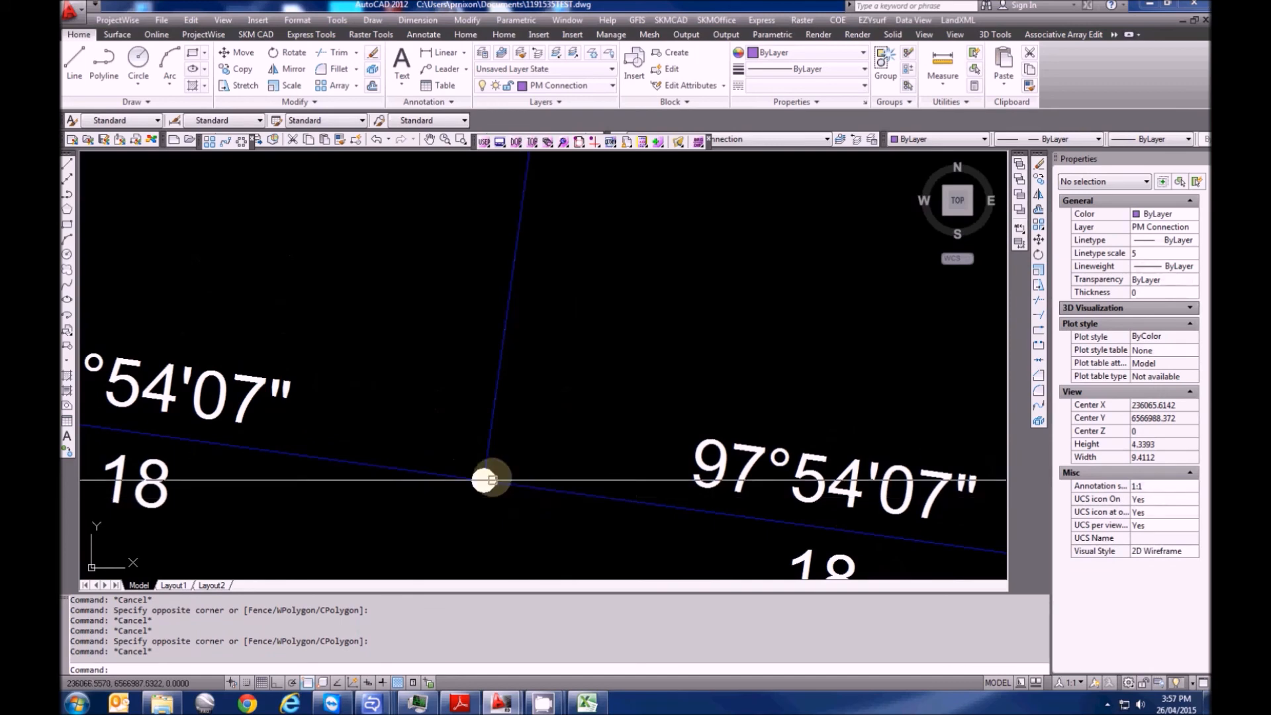
pyautogui.scroll(1, 500, 487)
pyautogui.click(556, 488)
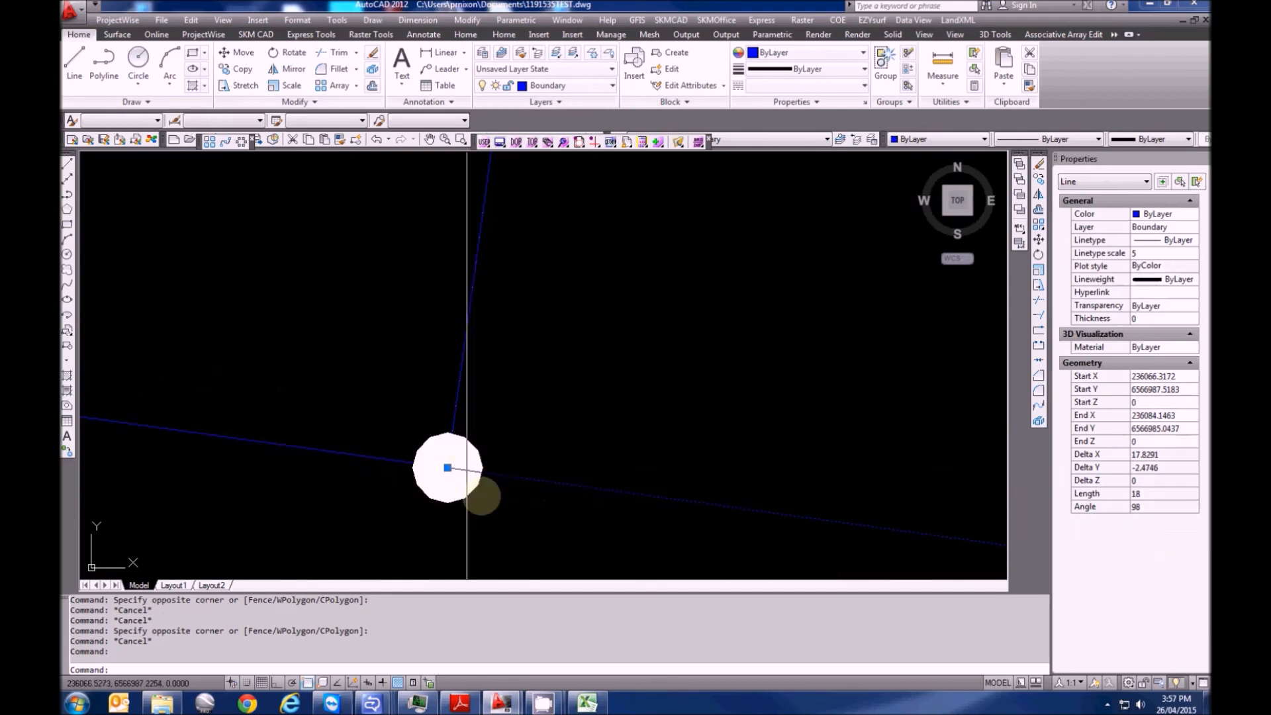
pyautogui.scroll(-1, 496, 457)
pyautogui.press('Escape')
pyautogui.press('Escape')
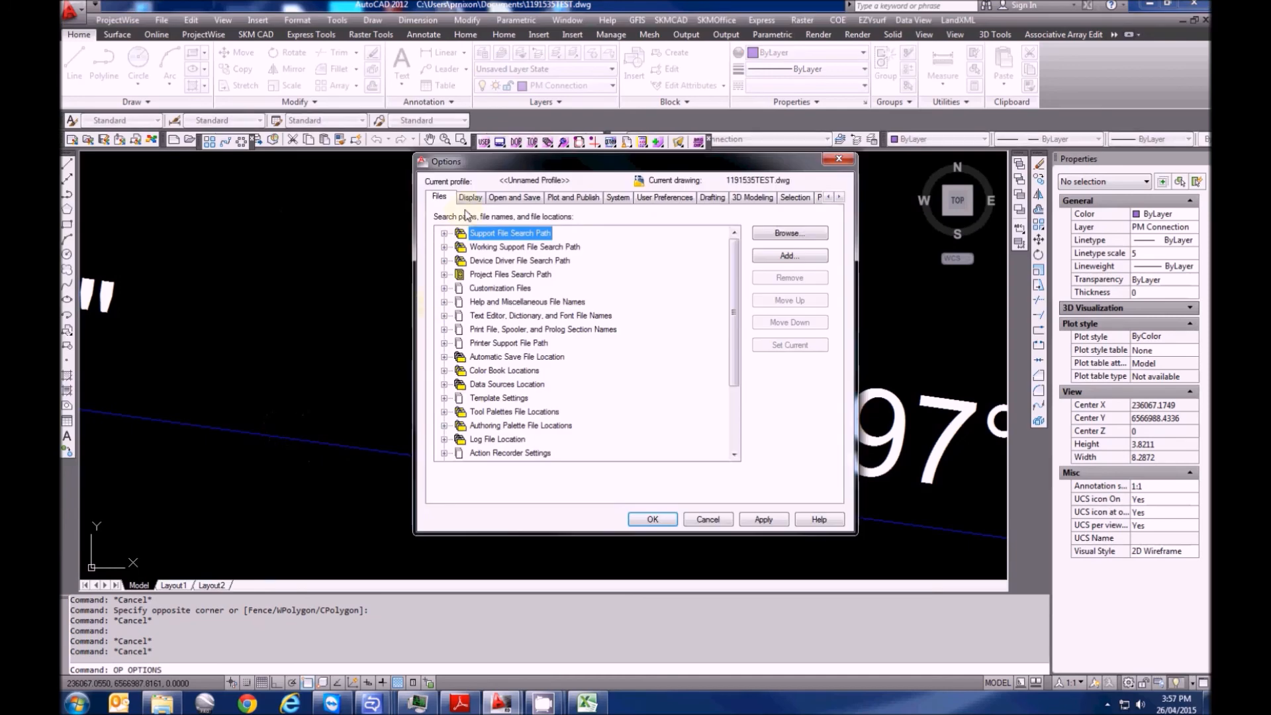
# Make the model space background white and turn on lineweight display
pyautogui.click(470, 198)
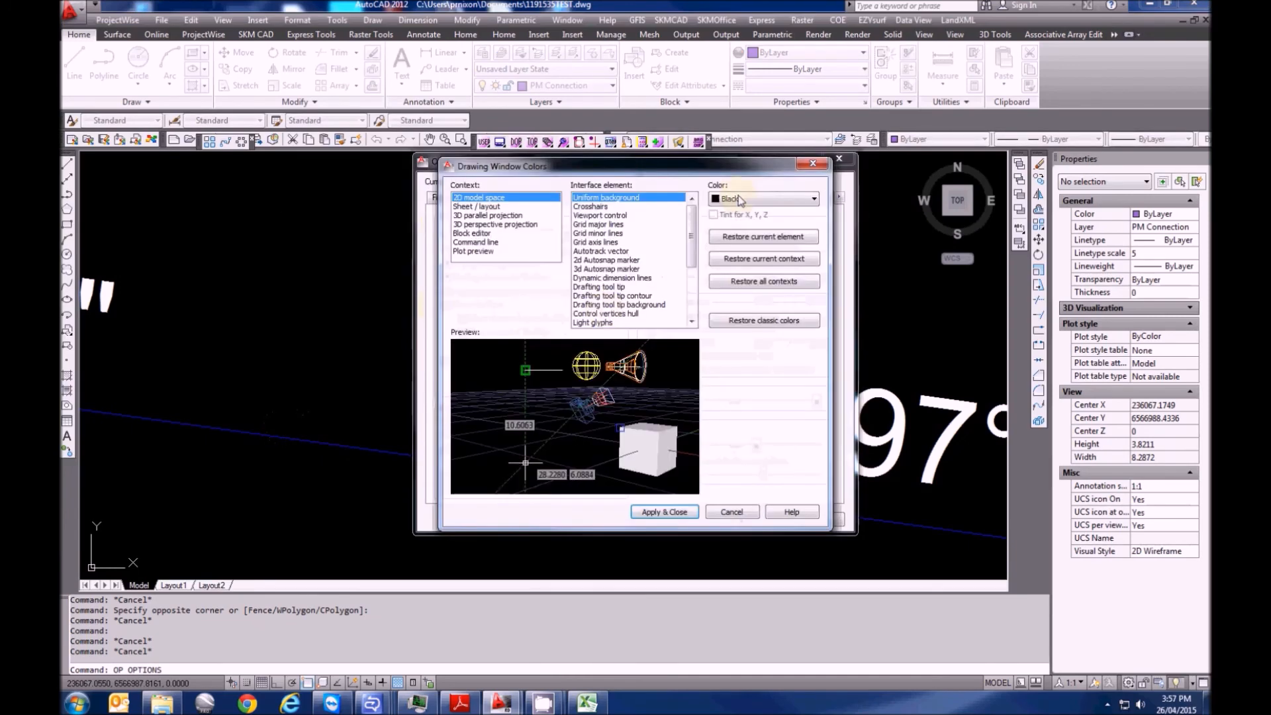
pyautogui.click(730, 271)
pyautogui.click(664, 513)
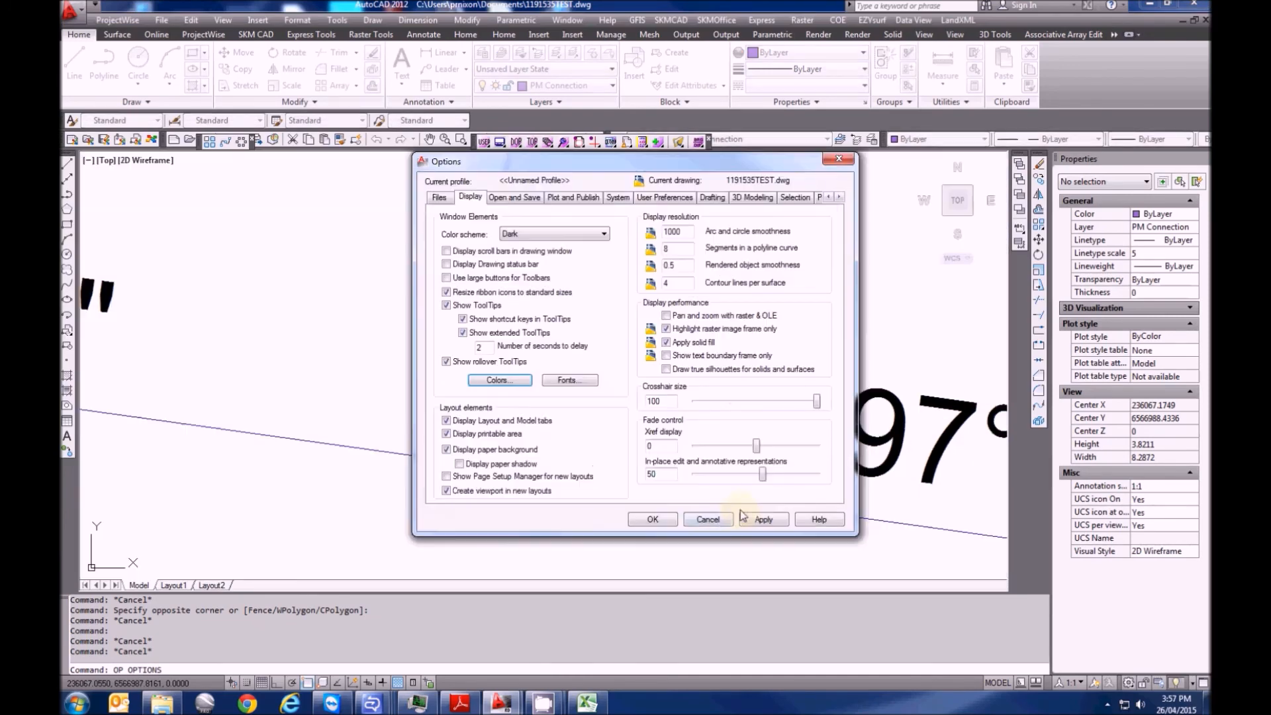
pyautogui.click(650, 519)
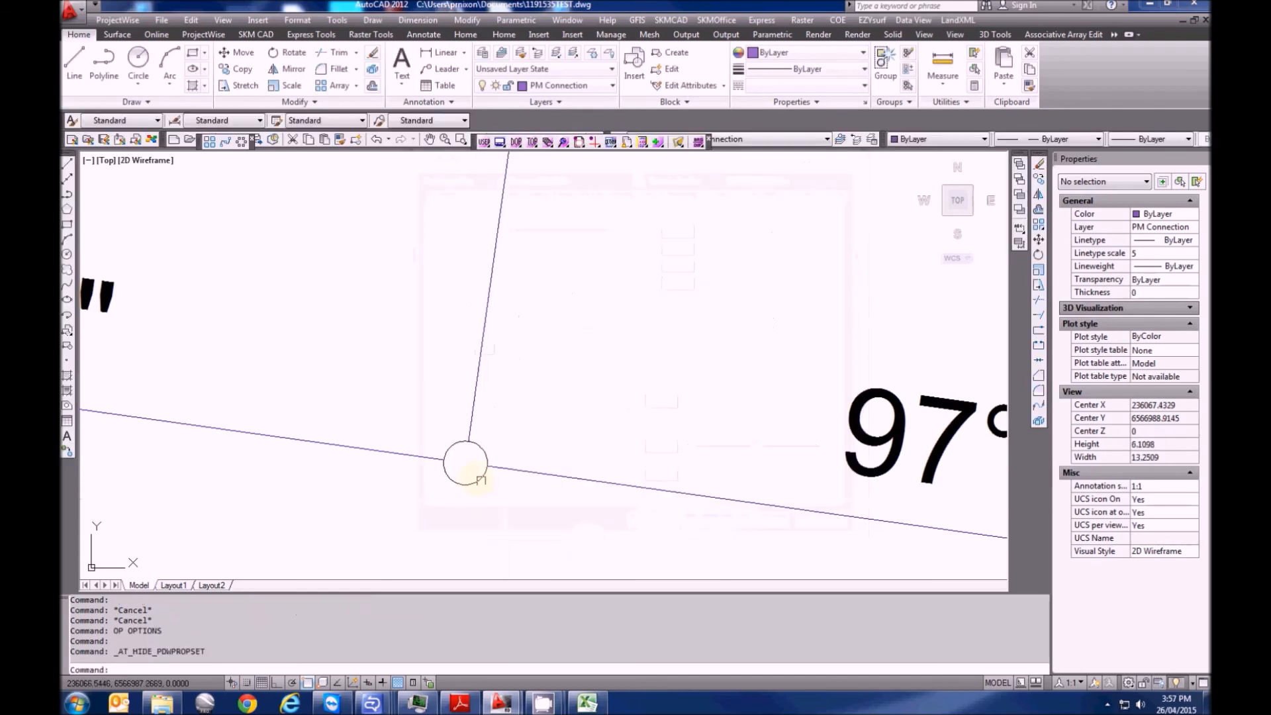
pyautogui.scroll(-4, 432, 457)
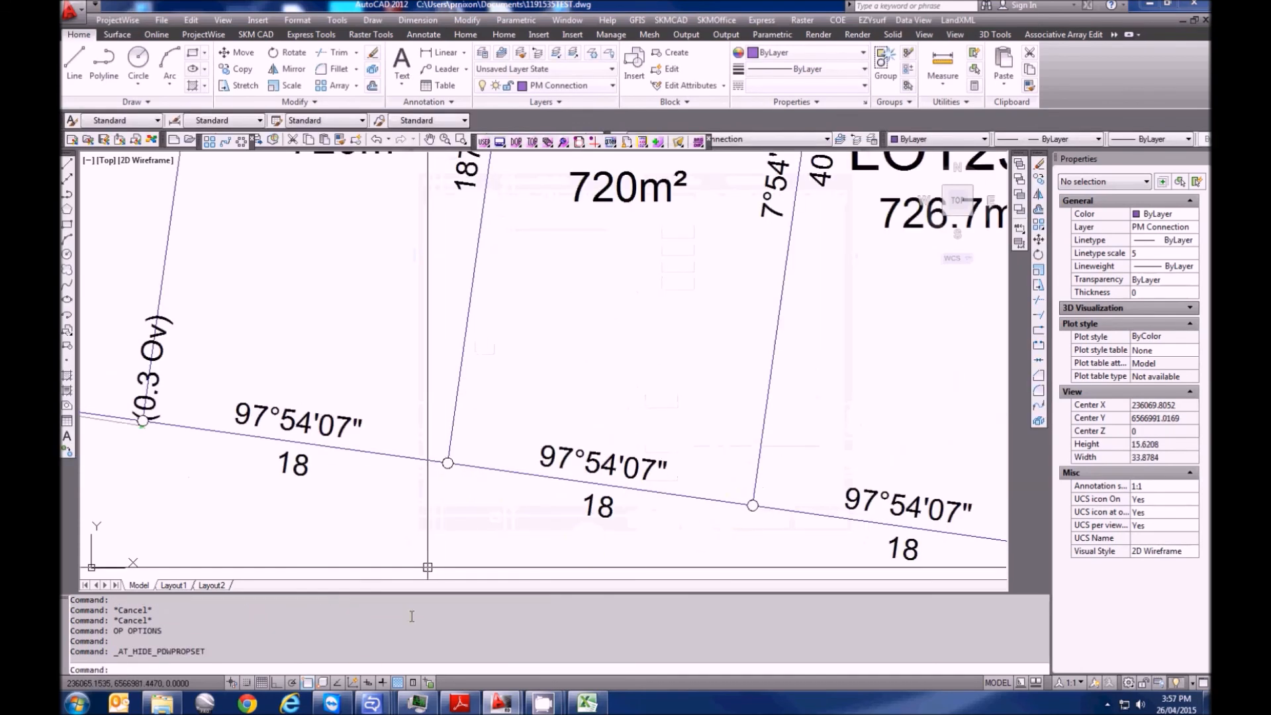
pyautogui.click(397, 683)
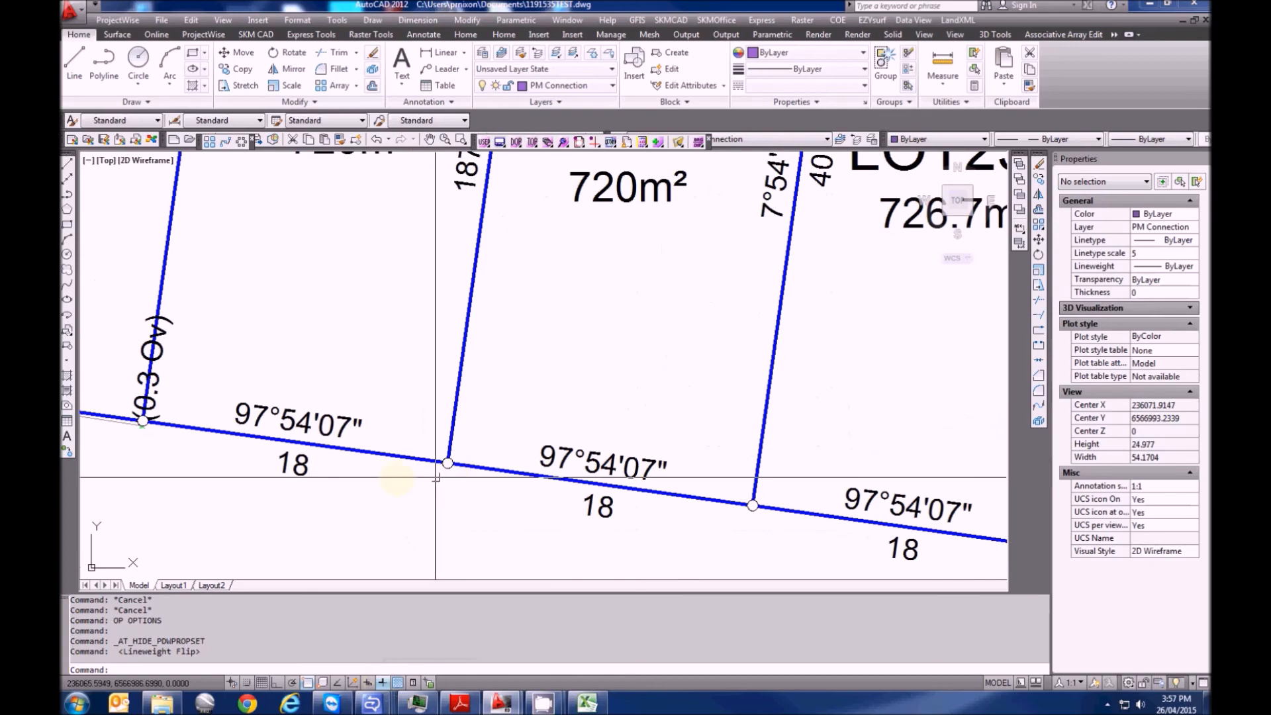
pyautogui.scroll(-5, 435, 477)
# Pan across LOT239 to LOT234 and SSM168586 until the title sheet comes into view
pyautogui.moveTo(435, 421)
pyautogui.mouseDown(button='middle')
pyautogui.moveTo(552, 318)
pyautogui.moveTo(384, 359)
pyautogui.moveTo(229, 355)
pyautogui.mouseUp(button='middle')
pyautogui.scroll(3, 414, 392)
pyautogui.scroll(-2, 410, 407)
pyautogui.moveTo(829, 379); pyautogui.dragTo(659, 474, button='middle')
pyautogui.moveTo(458, 221)
pyautogui.mouseDown(button='middle')
pyautogui.moveTo(473, 263)
pyautogui.moveTo(663, 400)
pyautogui.moveTo(850, 259)
pyautogui.mouseUp(button='middle')
pyautogui.moveTo(492, 438)
pyautogui.mouseDown(button='middle')
pyautogui.moveTo(700, 360)
pyautogui.moveTo(842, 427)
pyautogui.mouseUp(button='middle')
pyautogui.moveTo(605, 275); pyautogui.dragTo(405, 329, button='middle')
pyautogui.scroll(3, 405, 329)
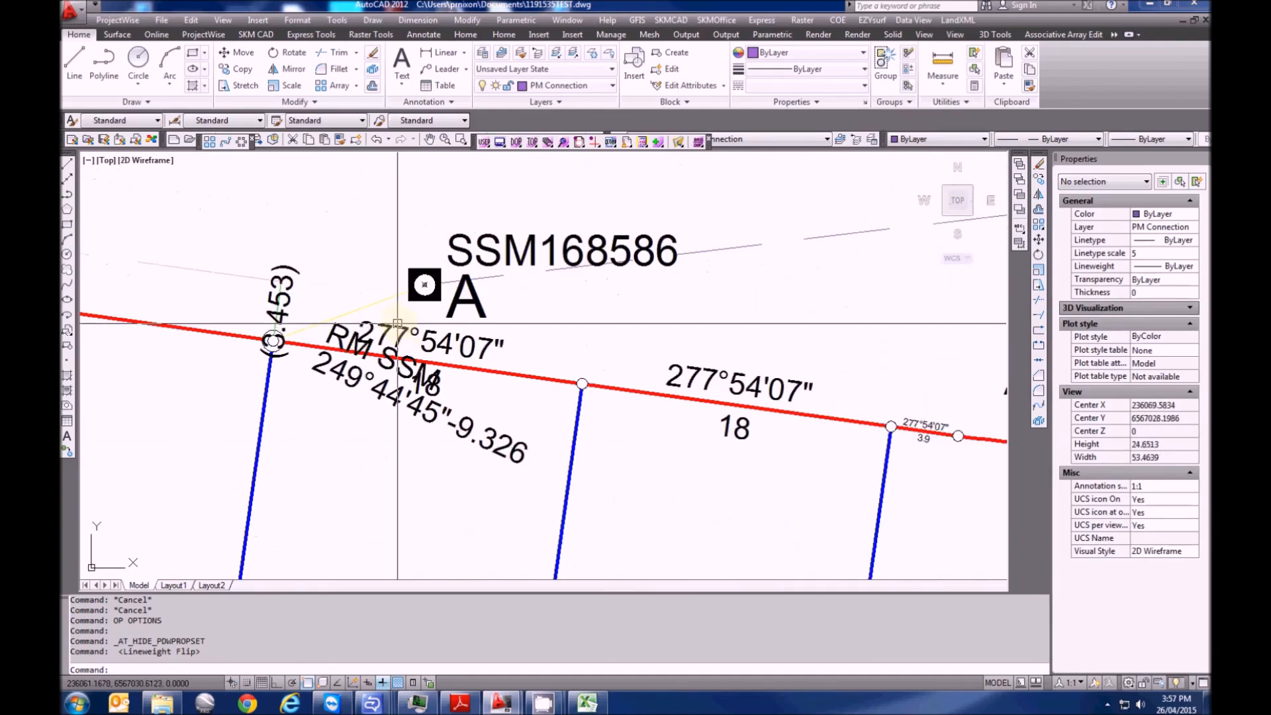
pyautogui.scroll(-4, 377, 317)
pyautogui.moveTo(493, 433); pyautogui.dragTo(394, 356, button='middle')
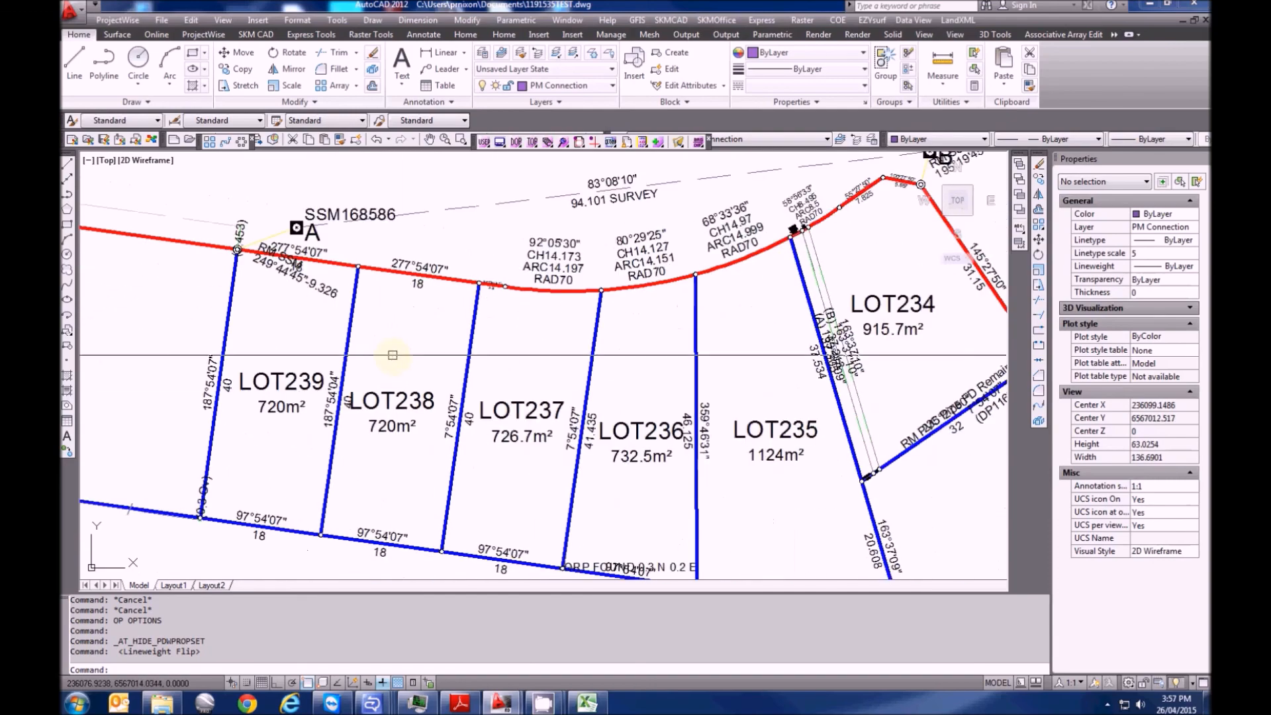
pyautogui.moveTo(607, 399); pyautogui.dragTo(468, 320, button='middle')
pyautogui.moveTo(449, 309); pyautogui.dragTo(449, 309, button='middle')
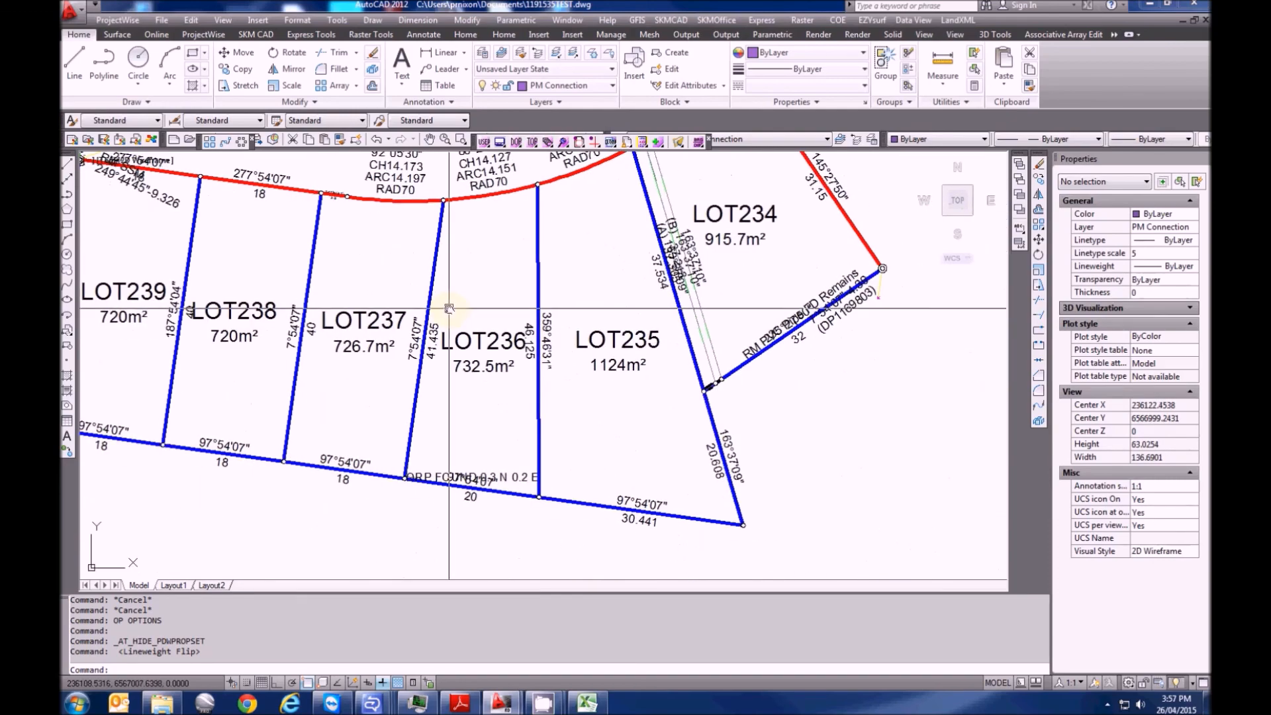
pyautogui.moveTo(114, 217); pyautogui.dragTo(375, 408, button='middle')
pyautogui.scroll(6, 358, 341)
pyautogui.scroll(-8, 297, 387)
pyautogui.moveTo(490, 365)
pyautogui.mouseDown(button='middle')
pyautogui.moveTo(761, 374)
pyautogui.moveTo(562, 345)
pyautogui.mouseUp(button='middle')
pyautogui.scroll(-4, 564, 345)
pyautogui.moveTo(621, 376); pyautogui.dragTo(482, 389, button='middle')
pyautogui.scroll(2, 560, 334)
pyautogui.scroll(-4, 512, 378)
pyautogui.moveTo(586, 380); pyautogui.dragTo(562, 412, button='middle')
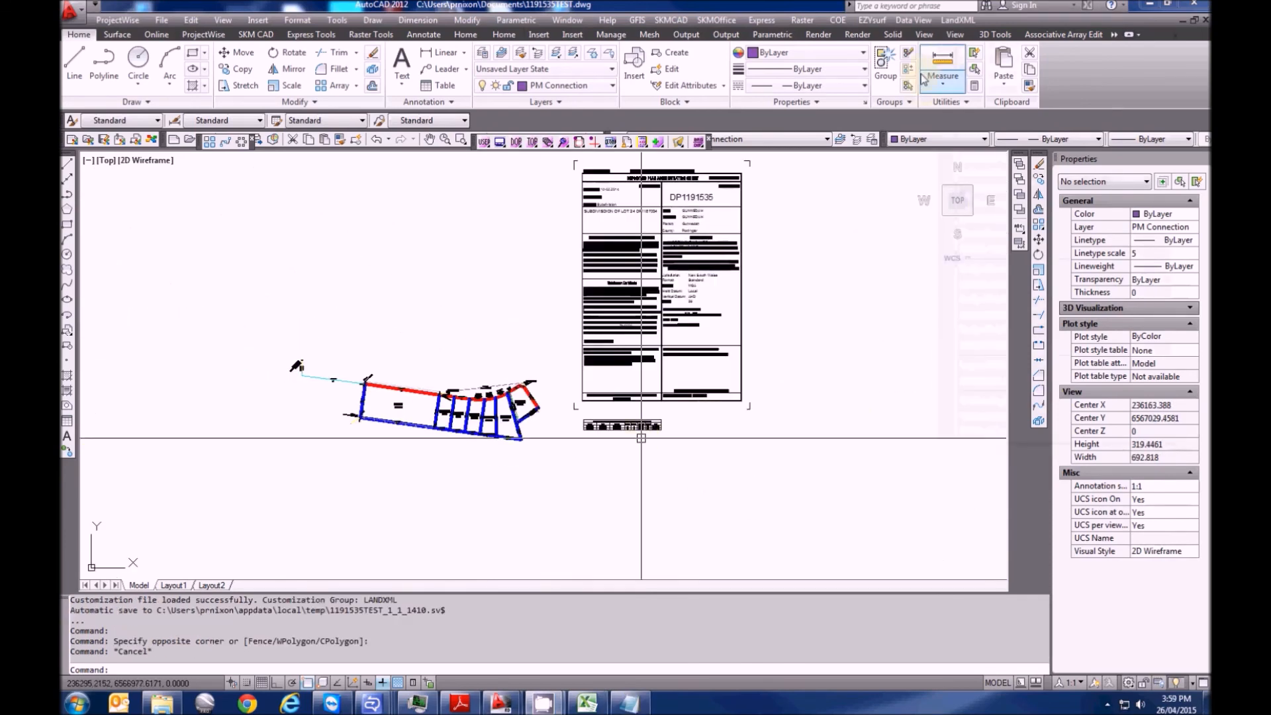
# Frame the lots with a plan-form layout carrying the GUNNEDAH DP1191535 title panel
pyautogui.click(958, 19)
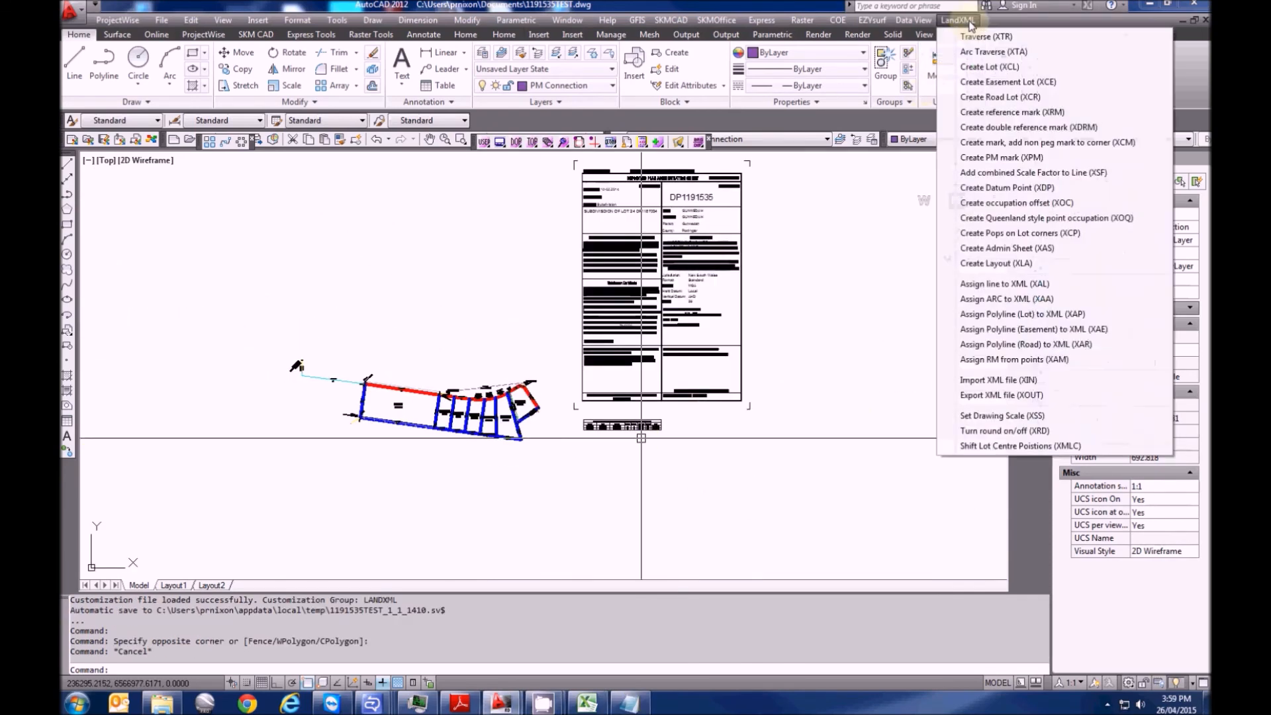
pyautogui.click(1019, 264)
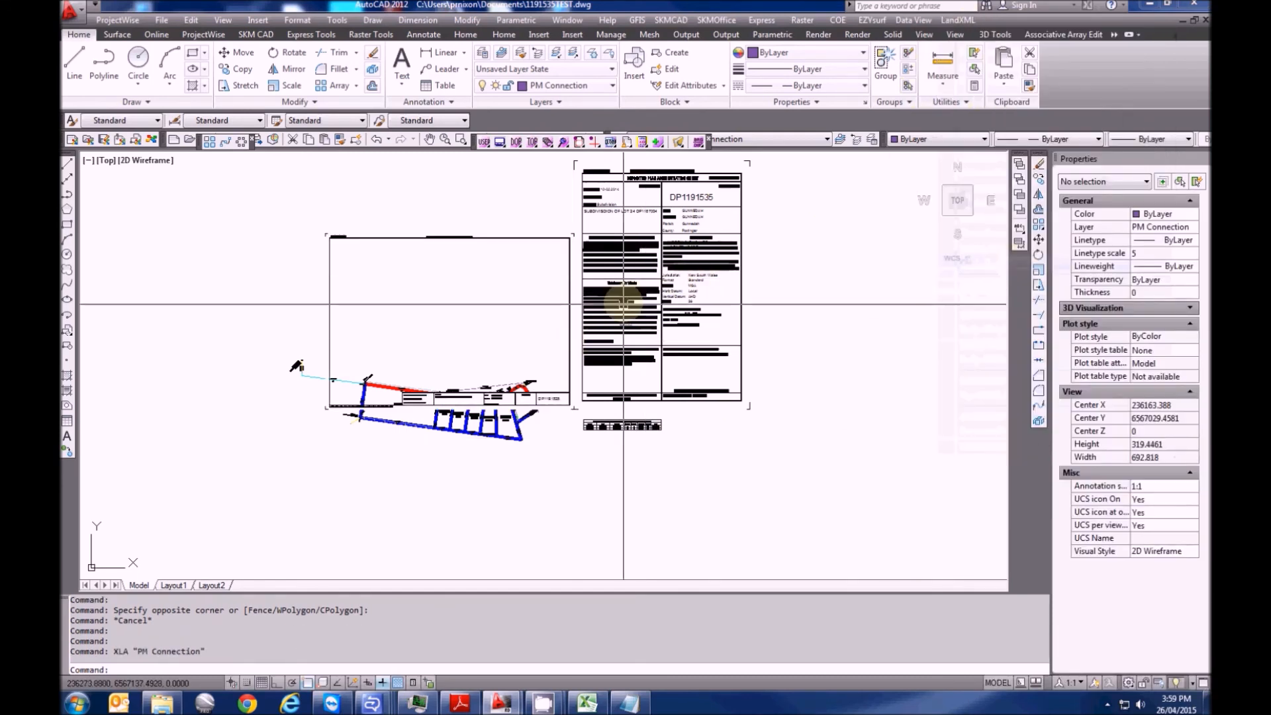
pyautogui.scroll(3, 515, 370)
pyautogui.moveTo(511, 377)
pyautogui.mouseDown(button='middle')
pyautogui.moveTo(611, 422)
pyautogui.moveTo(583, 515)
pyautogui.mouseUp(button='middle')
pyautogui.scroll(10, 586, 509)
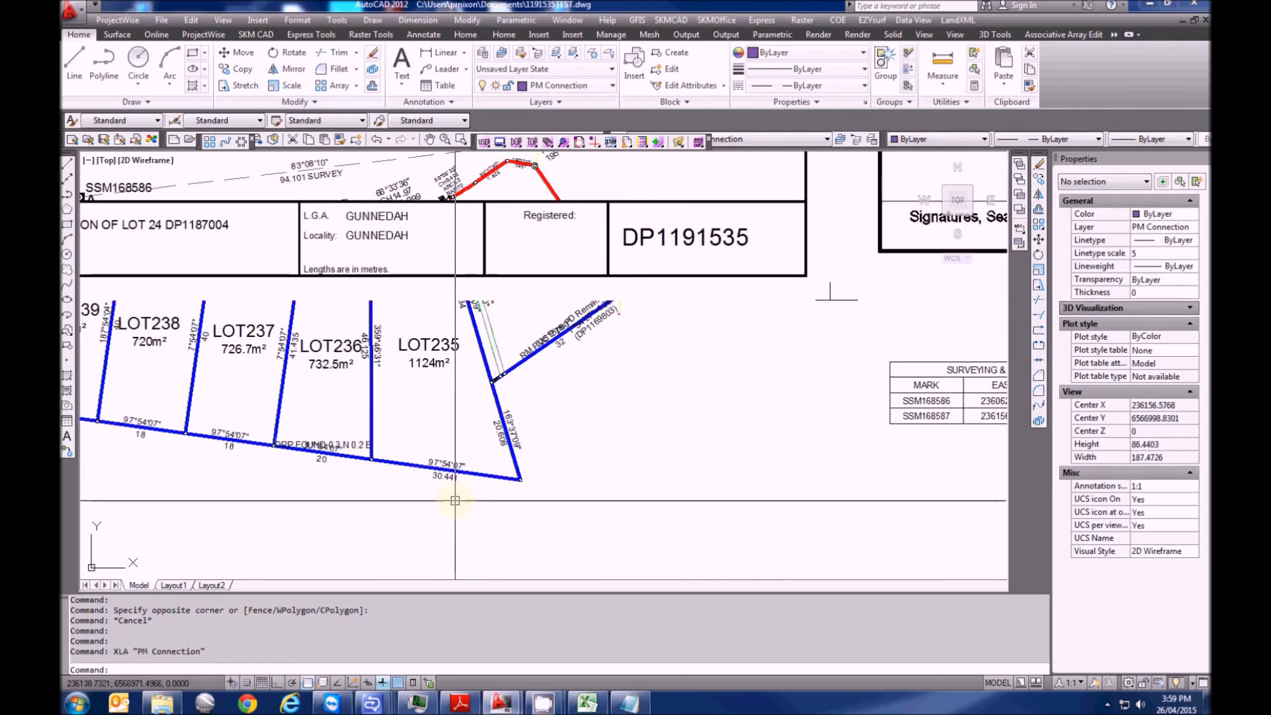
pyautogui.click(958, 20)
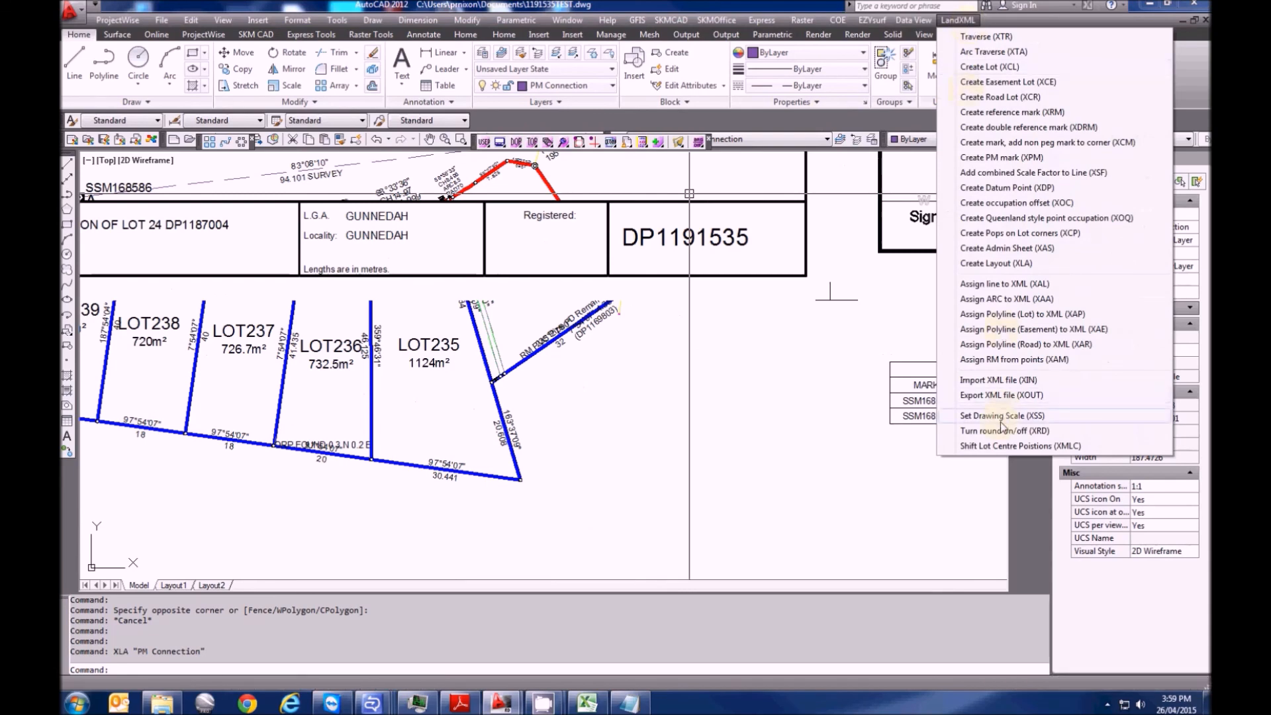
# Set the drawing scale to 1:200, then change it to 1:500 (linetype scale 5)
pyautogui.click(997, 415)
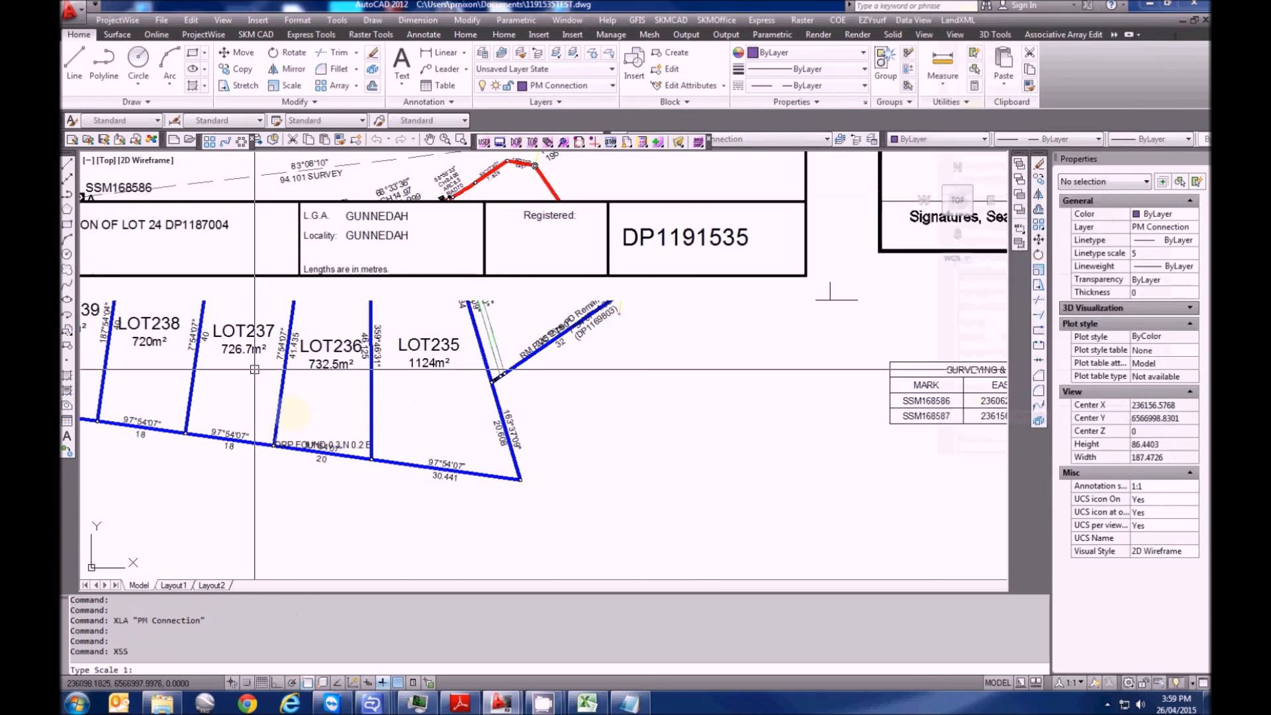
pyautogui.write('200')
pyautogui.press('Return')
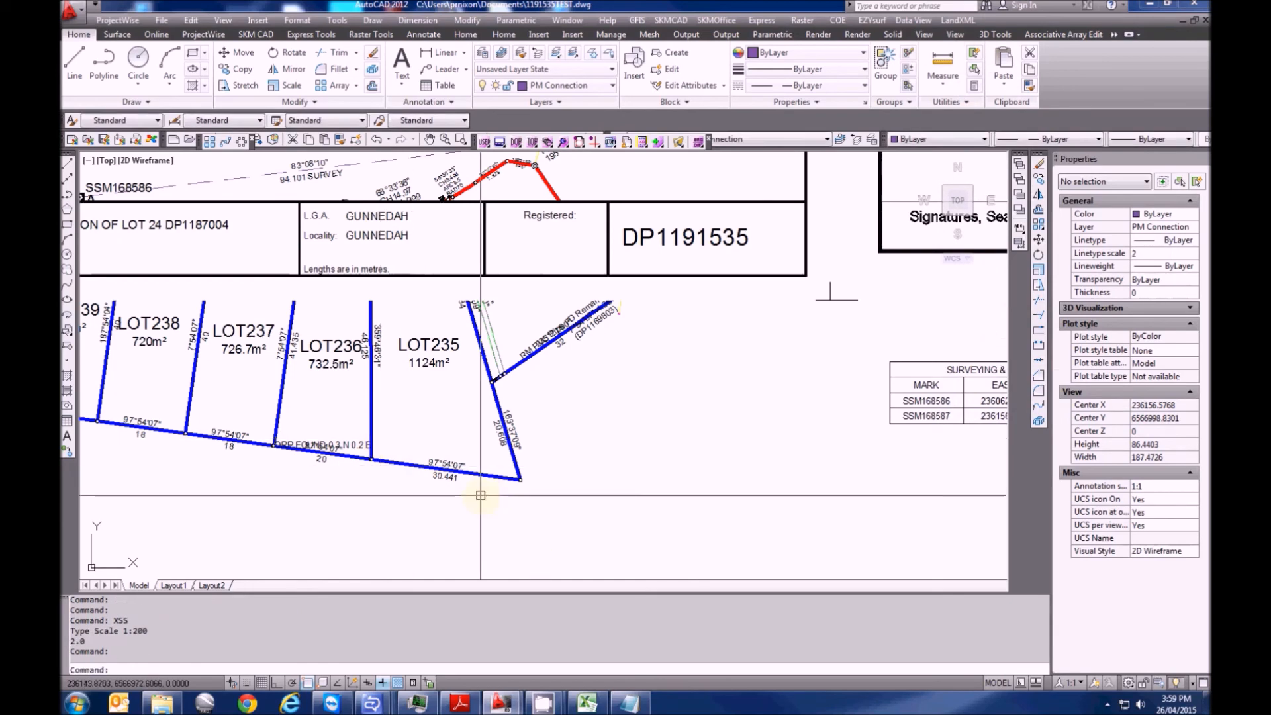
pyautogui.scroll(-2, 454, 463)
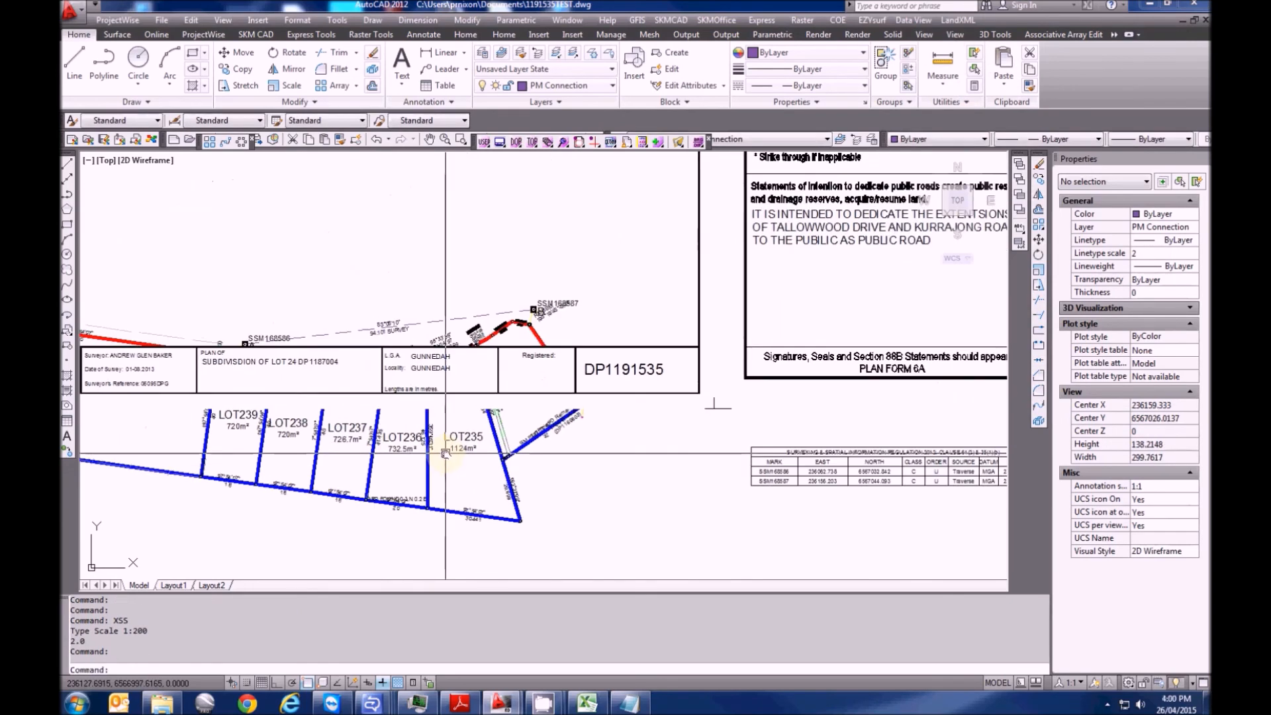
pyautogui.click(967, 20)
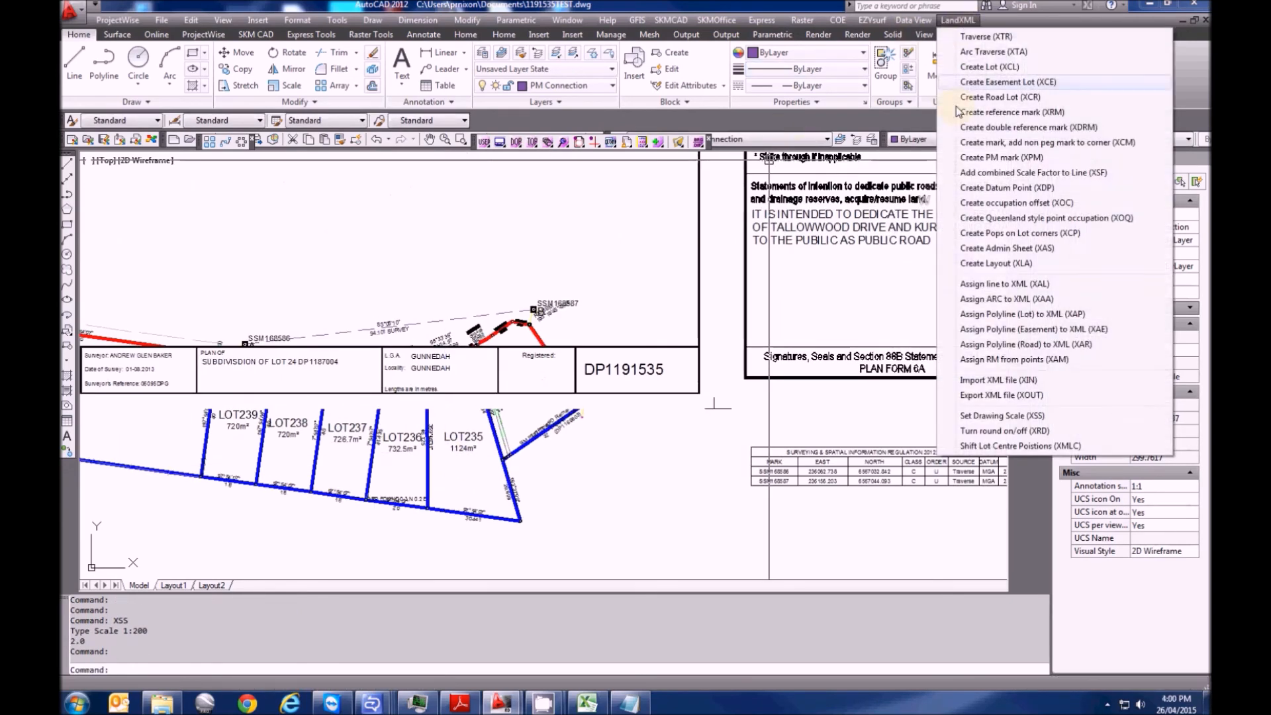
pyautogui.click(1003, 415)
pyautogui.write('500')
pyautogui.press('Return')
pyautogui.scroll(-4, 331, 328)
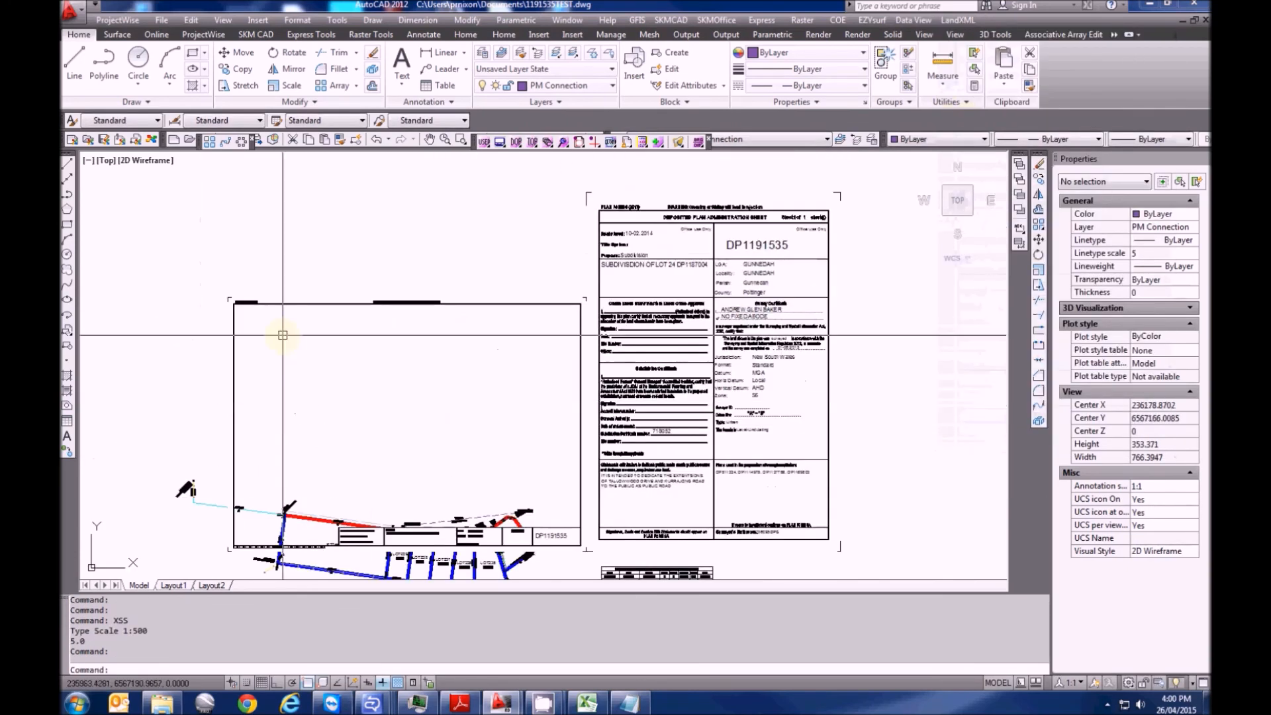
pyautogui.scroll(3, 552, 505)
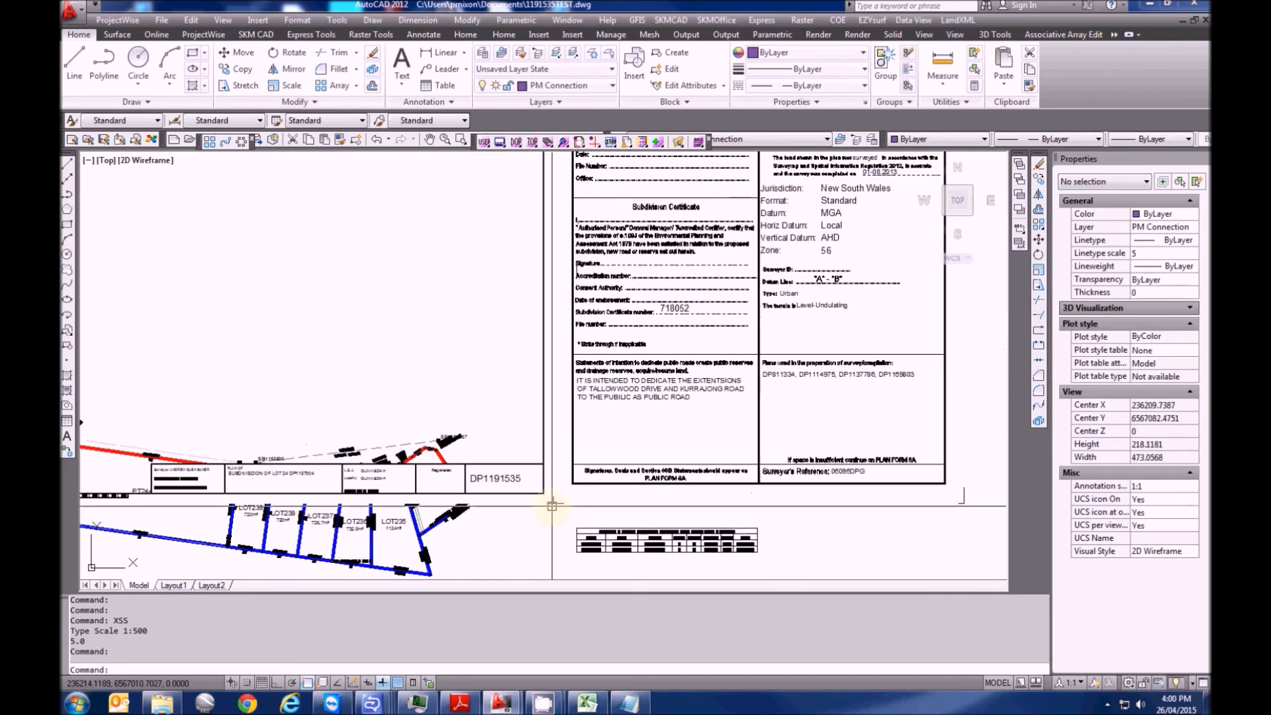
# Move the title-sheet block so the parcel plan sits inside its frame
pyautogui.moveTo(552, 506); pyautogui.dragTo(695, 429, button='middle')
pyautogui.click(695, 429)
pyautogui.moveTo(658, 484); pyautogui.dragTo(704, 411, button='middle')
pyautogui.write('m')
pyautogui.press('Return')
pyautogui.click(739, 445)
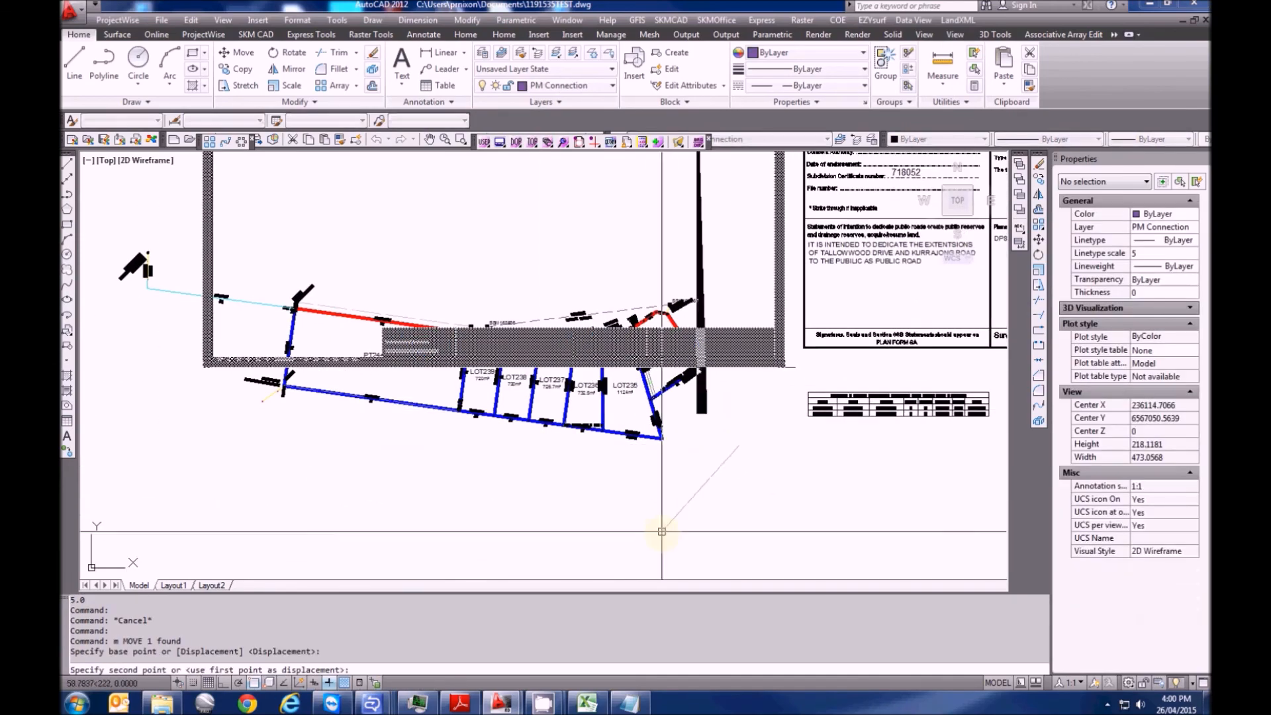
pyautogui.moveTo(661, 531); pyautogui.dragTo(667, 474, button='middle')
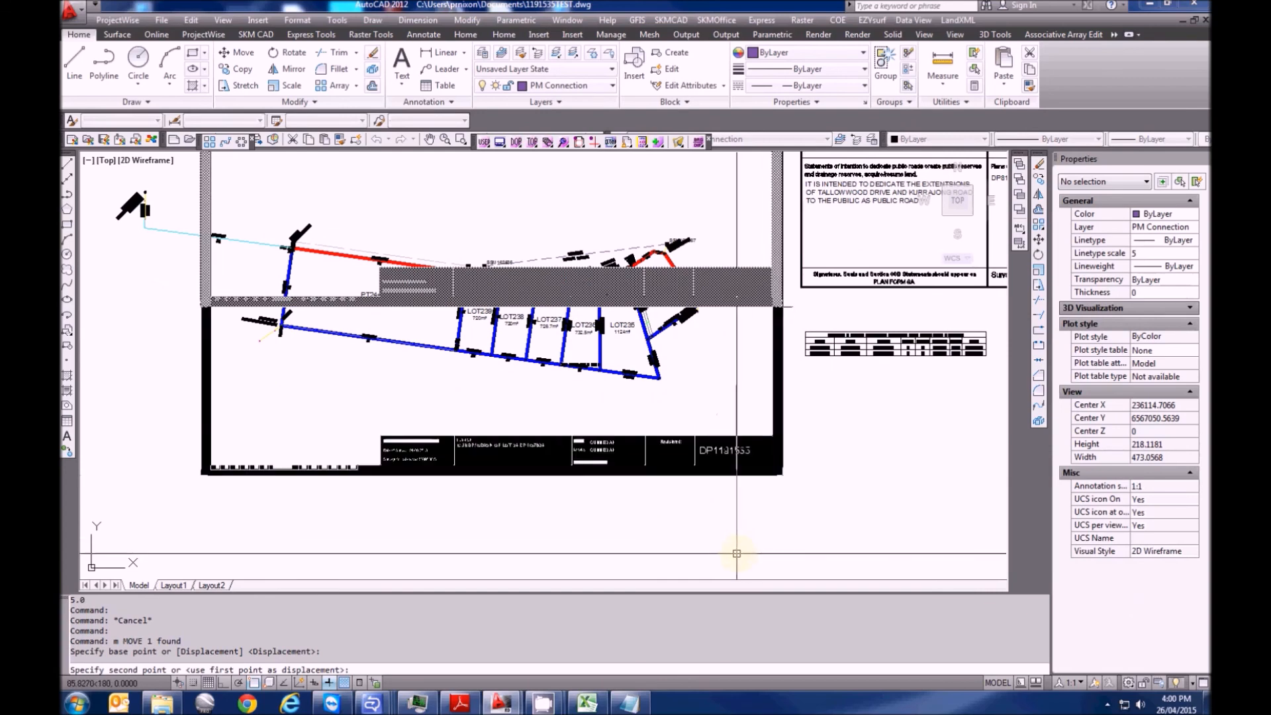
pyautogui.click(732, 556)
# Zoom out and start the PLOT command for model space
pyautogui.scroll(-2, 490, 414)
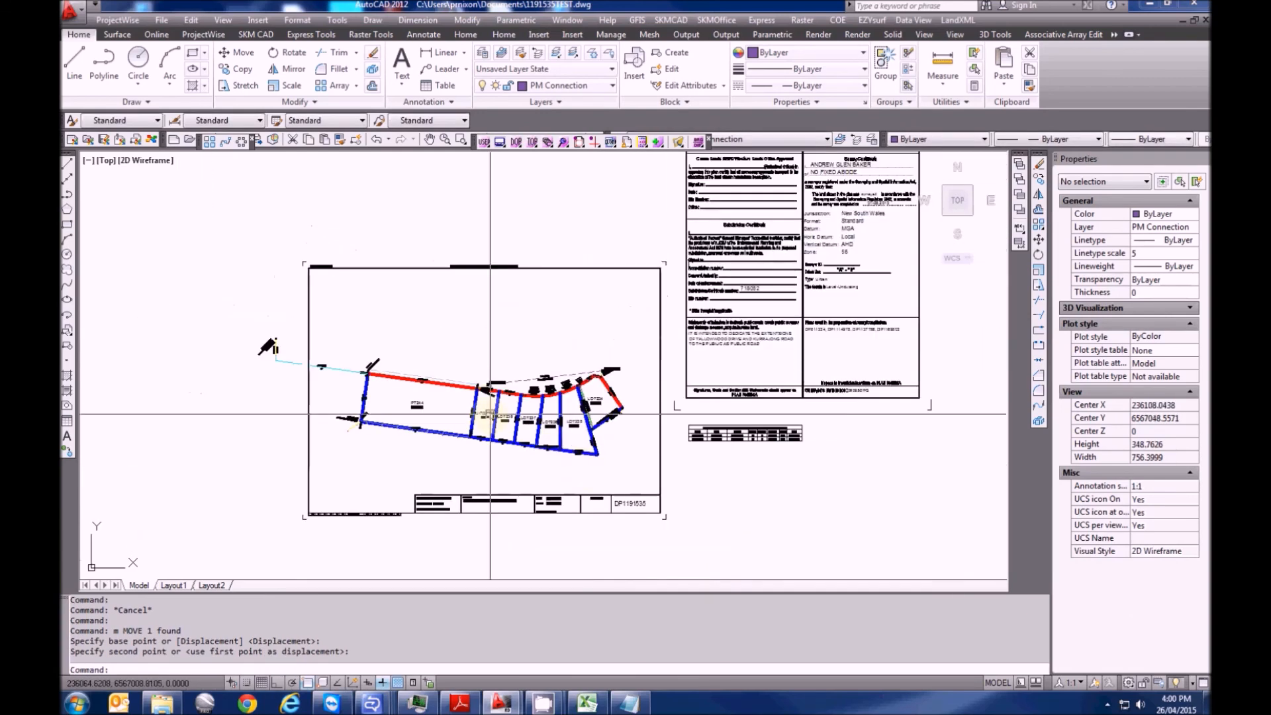
pyautogui.press('Escape')
pyautogui.press('Escape')
pyautogui.press('Escape')
pyautogui.write('plot')
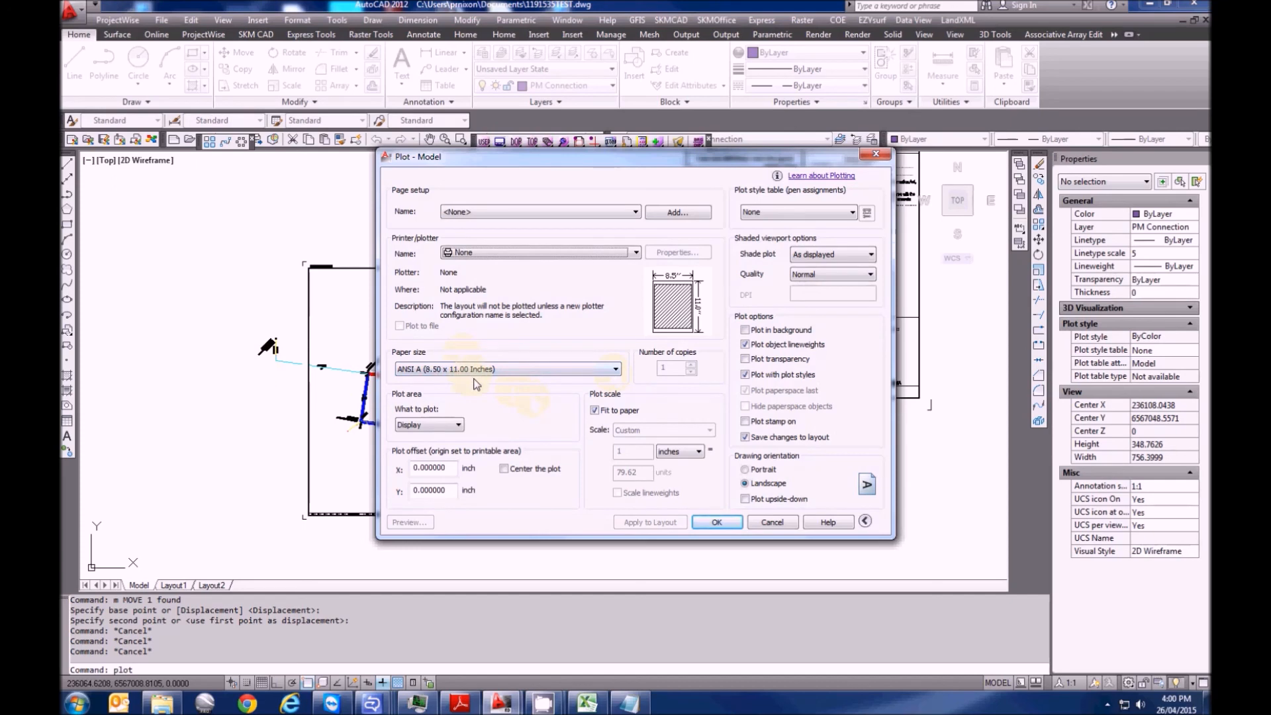
# Choose the PDF-XChange 4.0 printer with monochrome.ctb applied to all layouts
pyautogui.click(544, 254)
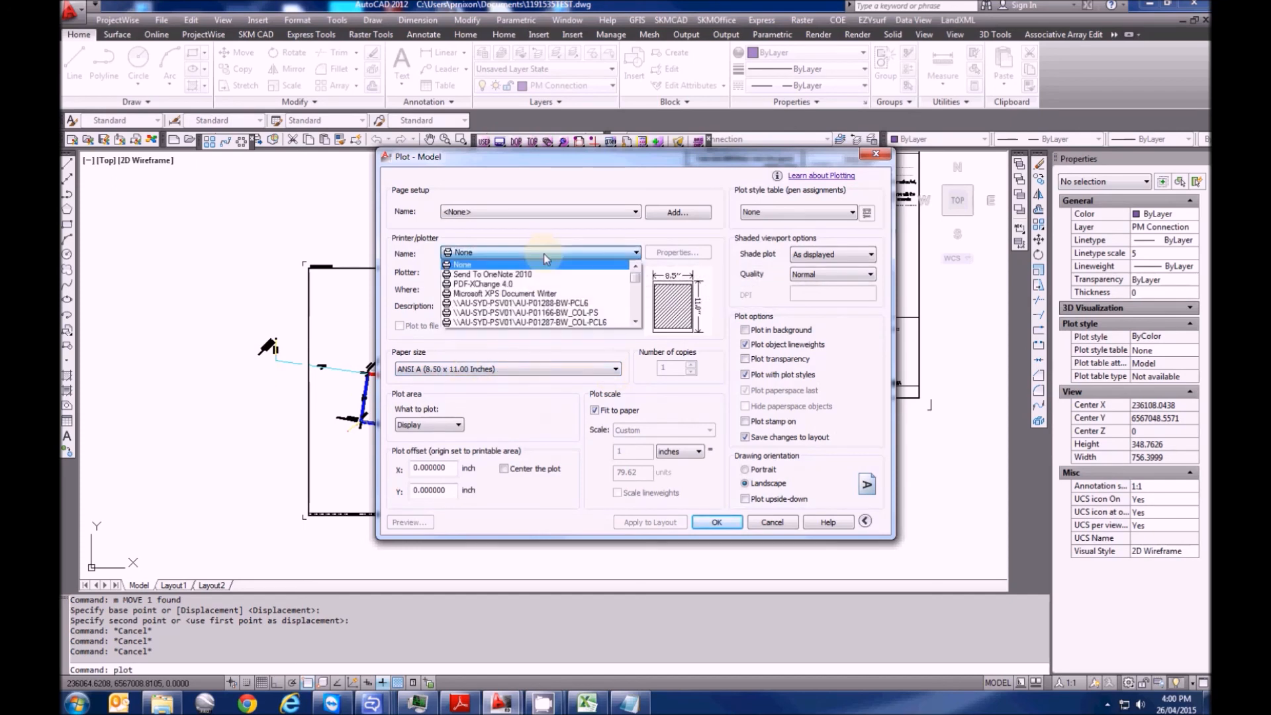
pyautogui.click(482, 283)
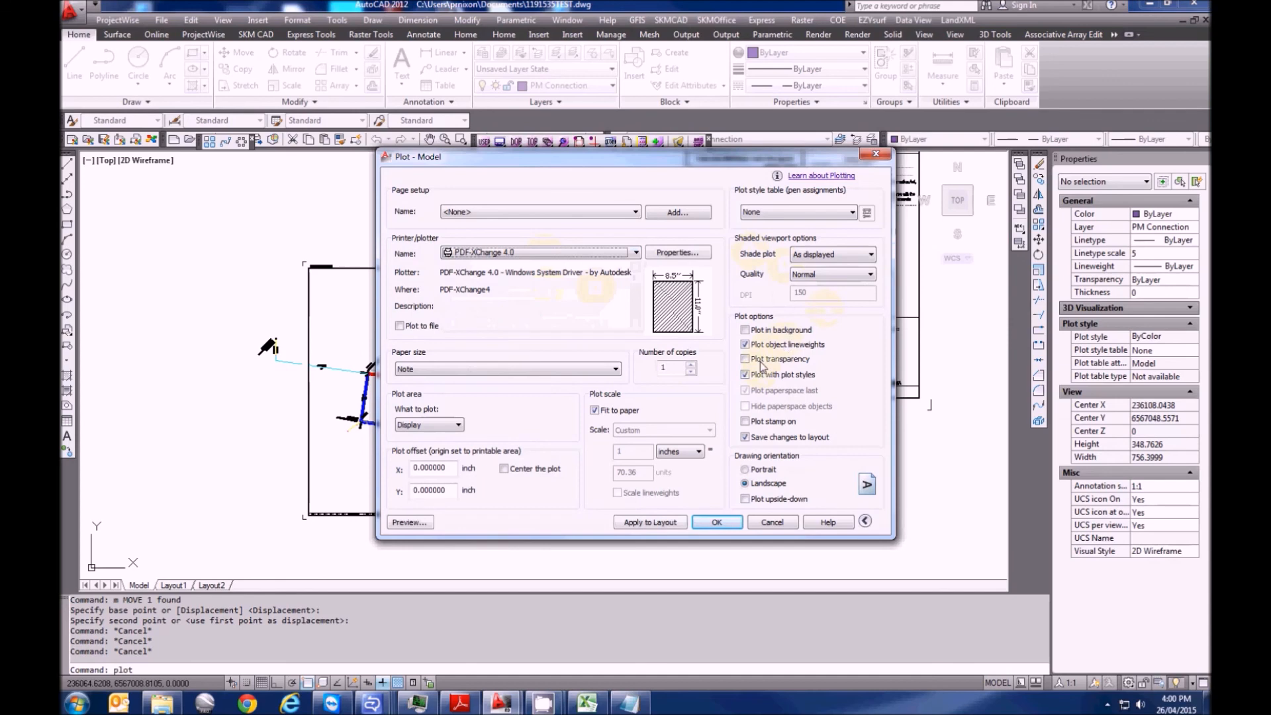
pyautogui.click(831, 213)
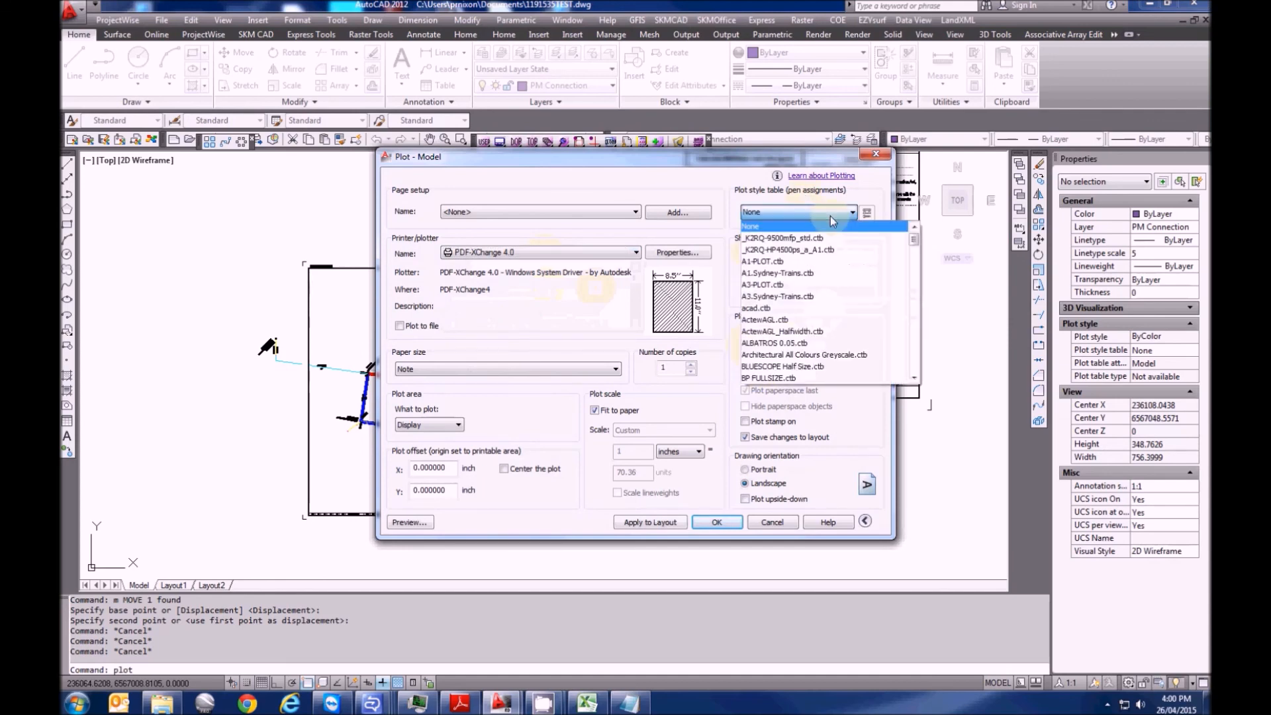
pyautogui.moveTo(914, 255); pyautogui.dragTo(925, 296)
pyautogui.click(778, 331)
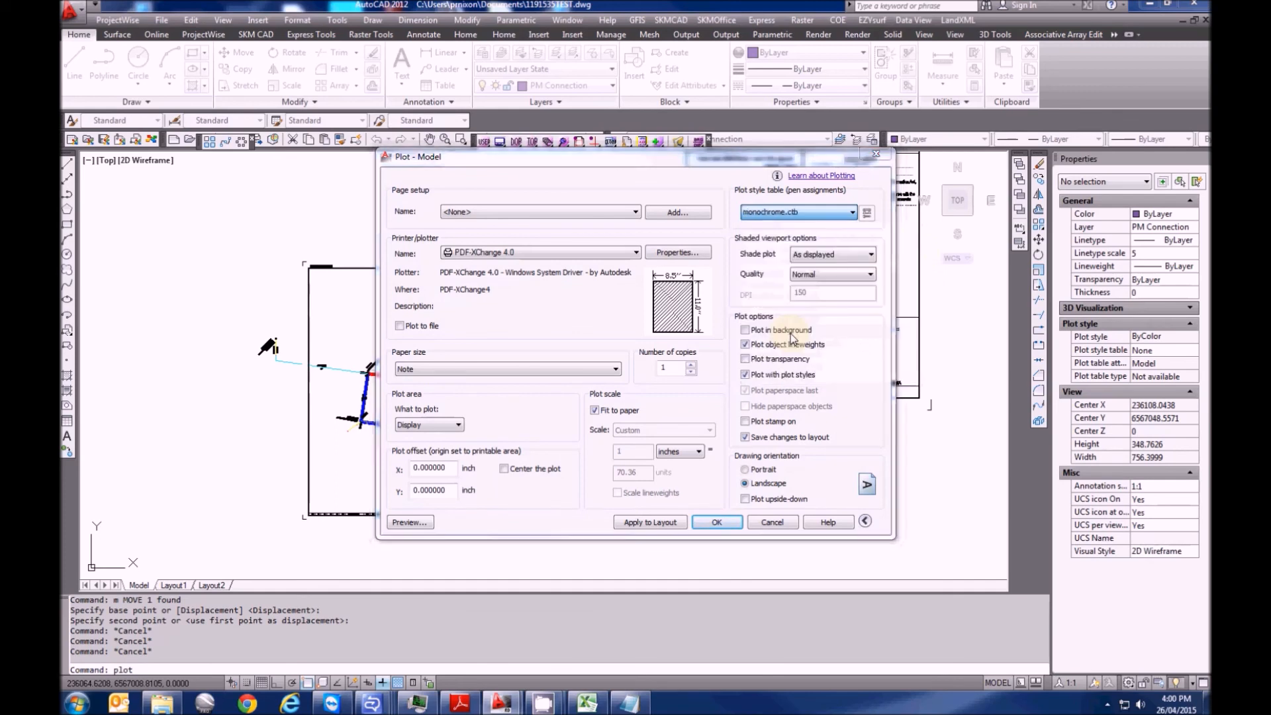
pyautogui.click(634, 380)
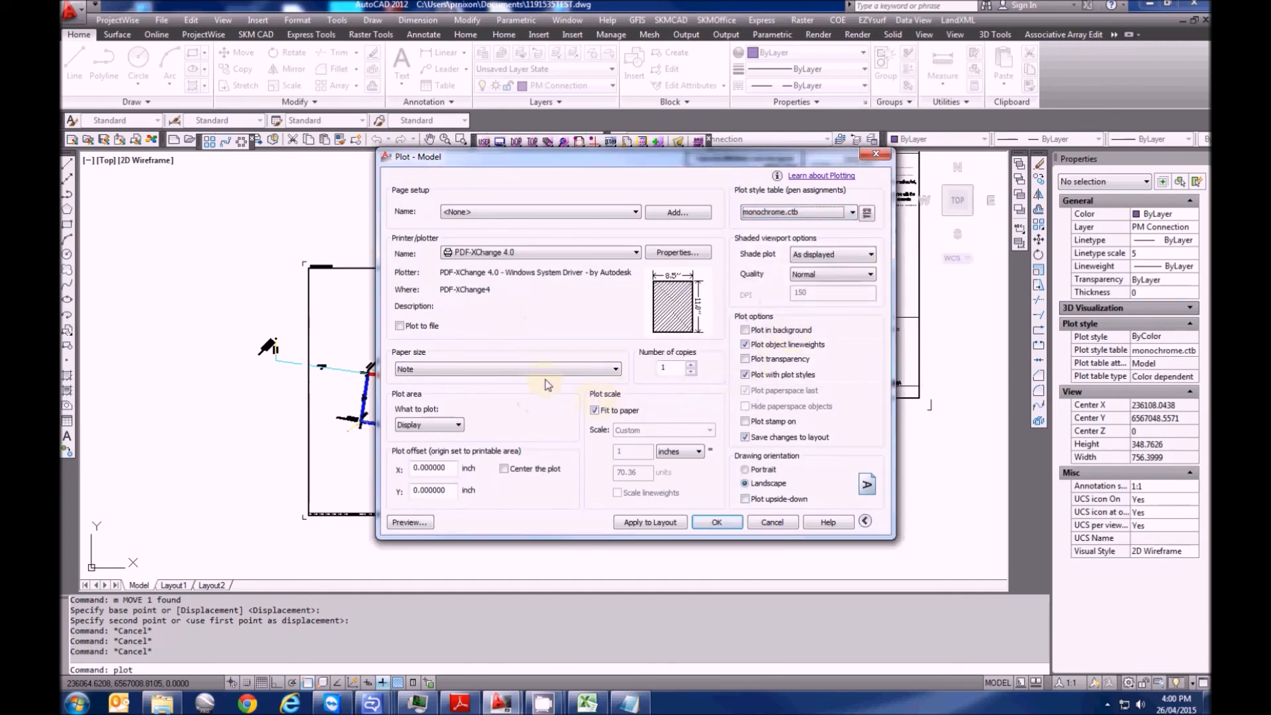
# Plot a window around the frame on A2 paper
pyautogui.click(451, 425)
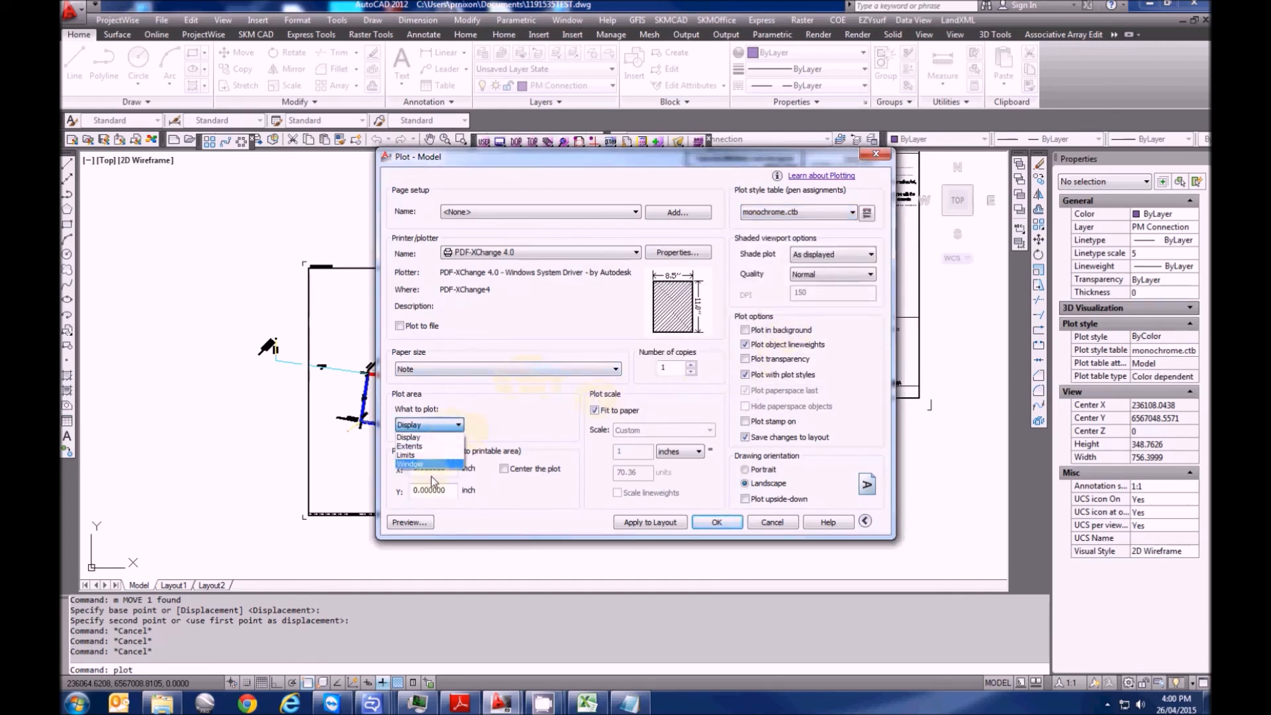
pyautogui.click(431, 465)
pyautogui.click(304, 263)
pyautogui.click(664, 518)
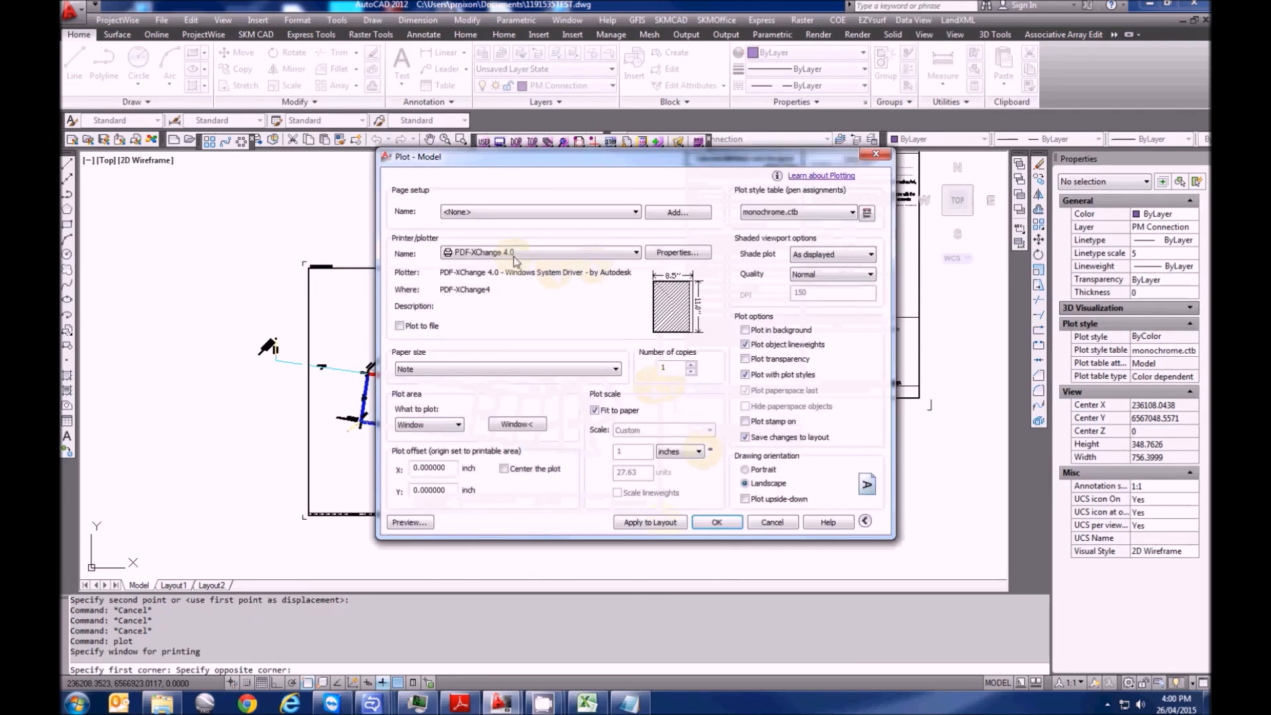
pyautogui.click(691, 254)
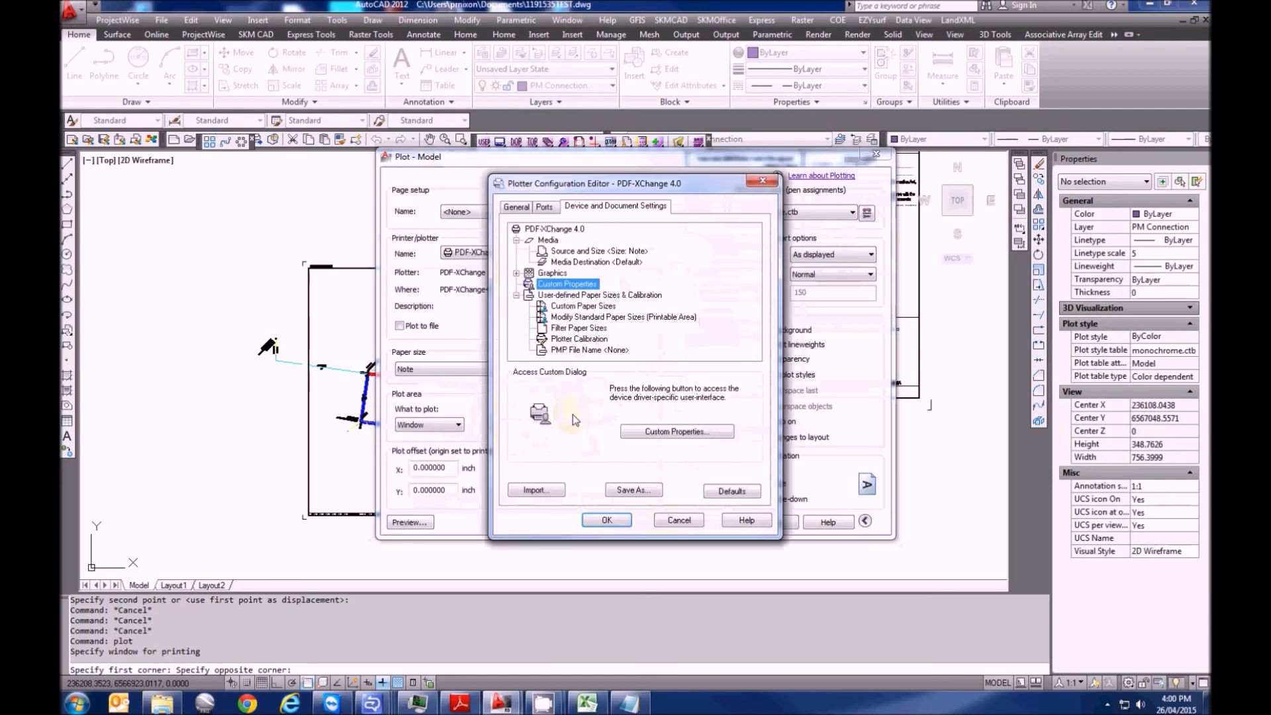
pyautogui.click(688, 519)
pyautogui.click(543, 369)
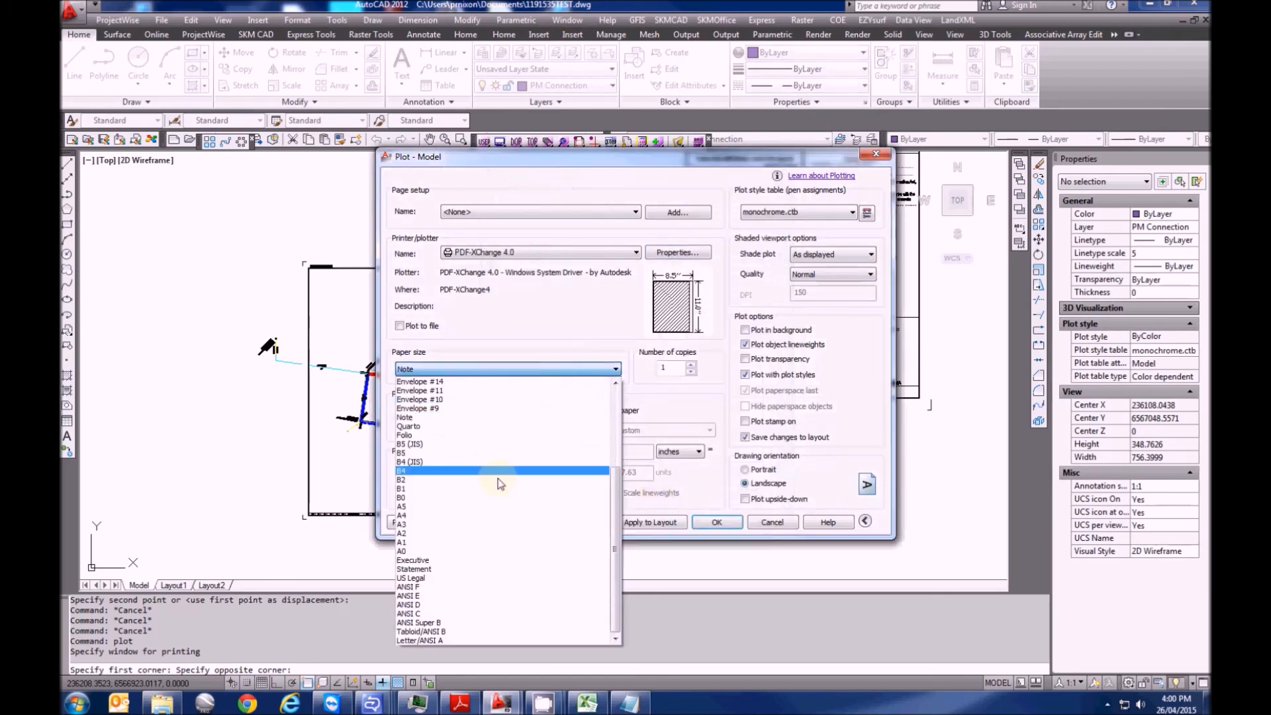
pyautogui.click(500, 534)
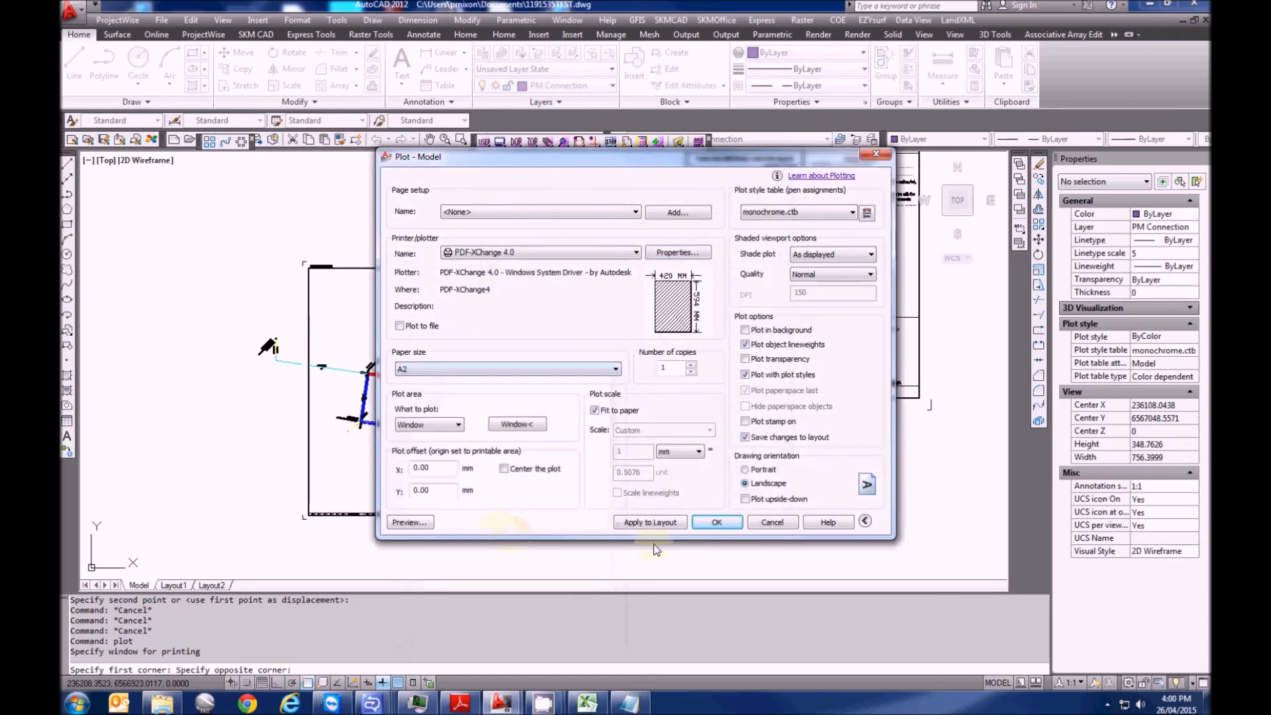
pyautogui.click(716, 524)
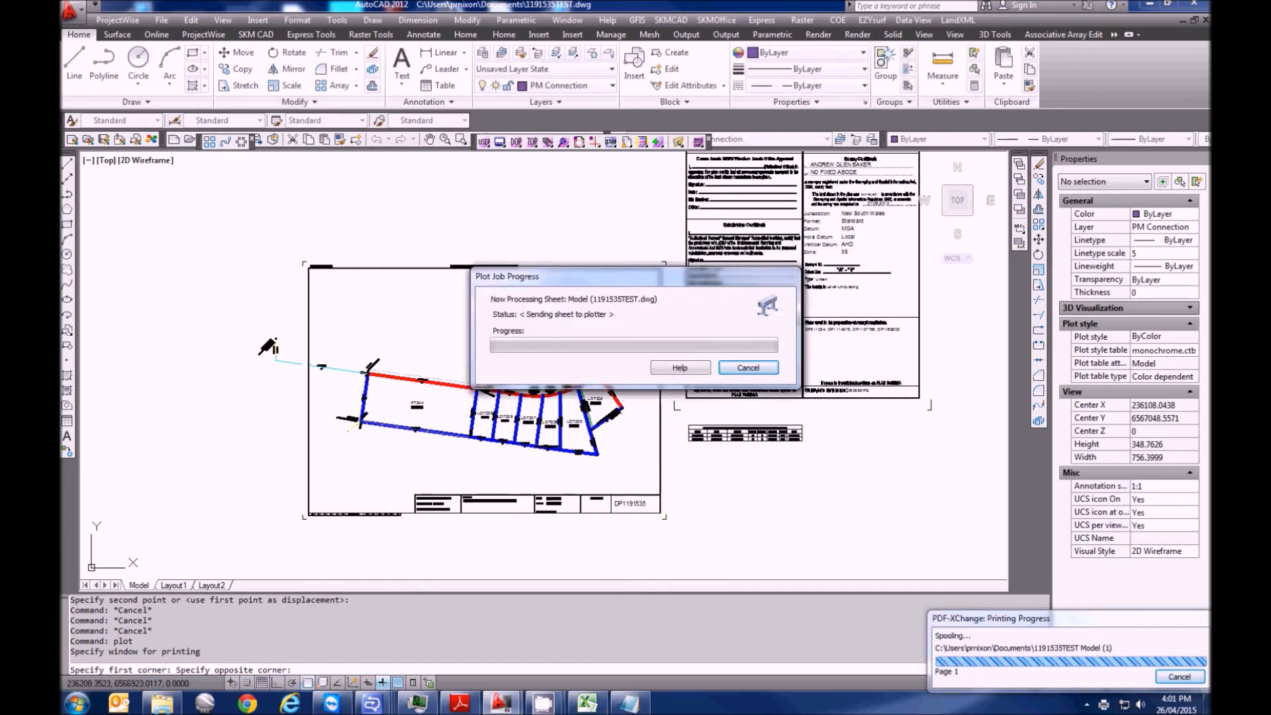
# Rotate the PDF page clockwise three times so the plan reads upright
pyautogui.scroll(-10, 927, 422)
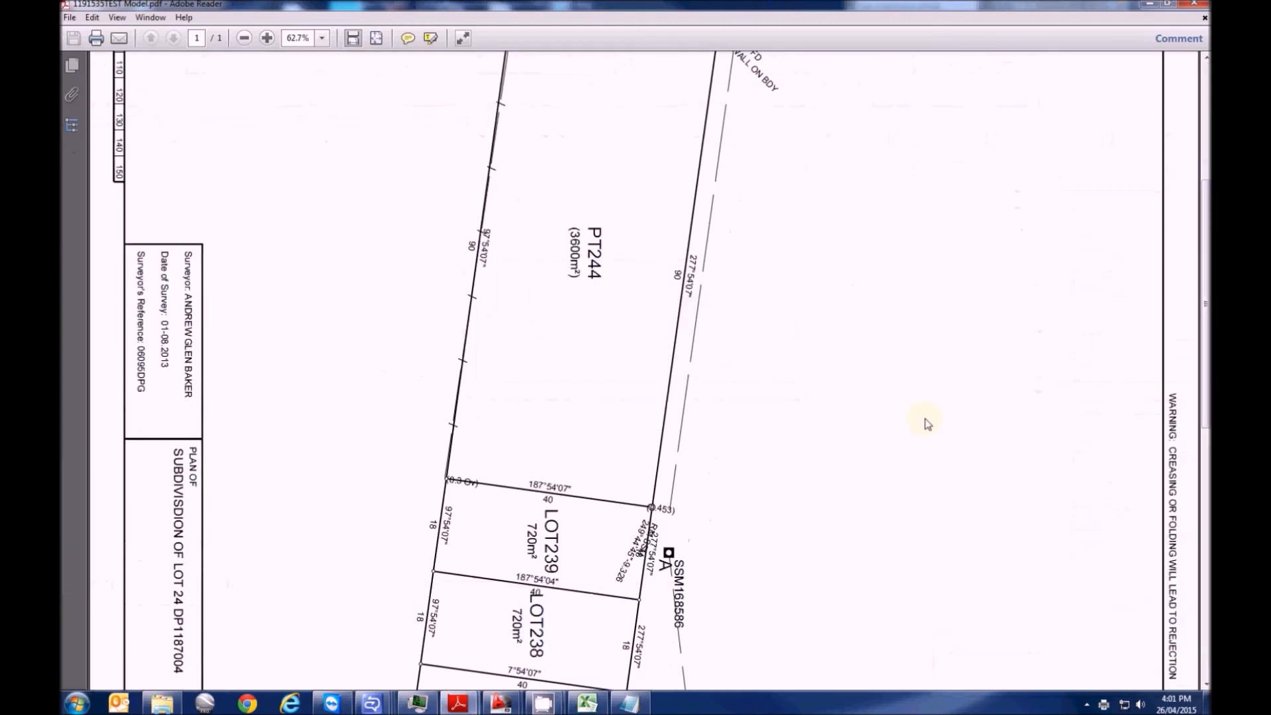
pyautogui.rightClick(928, 419)
pyautogui.click(964, 521)
pyautogui.rightClick(839, 372)
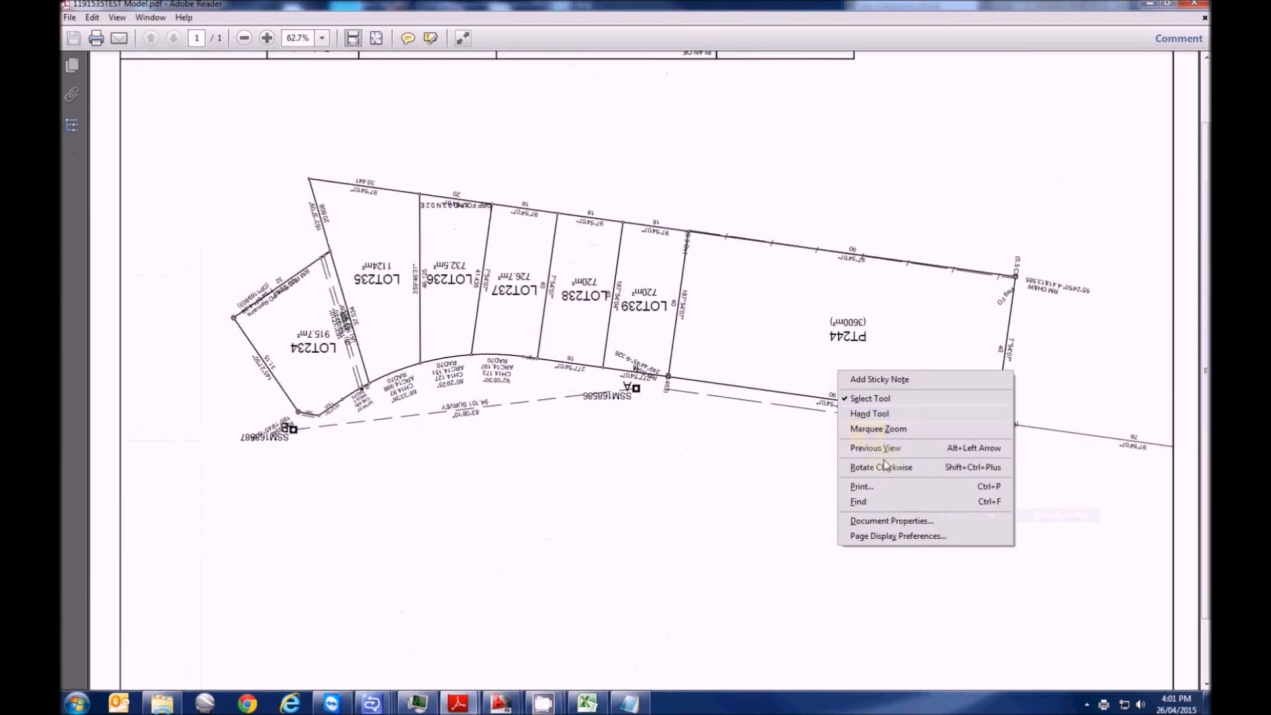
pyautogui.click(885, 467)
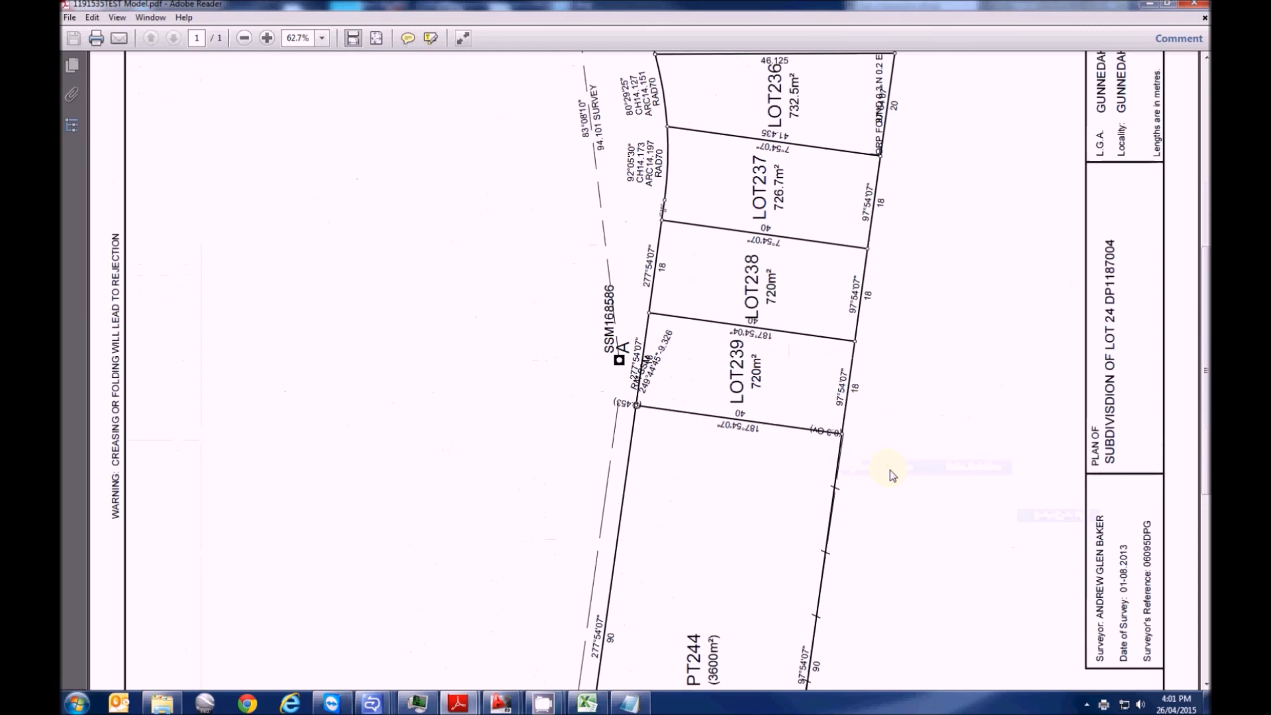
pyautogui.rightClick(703, 423)
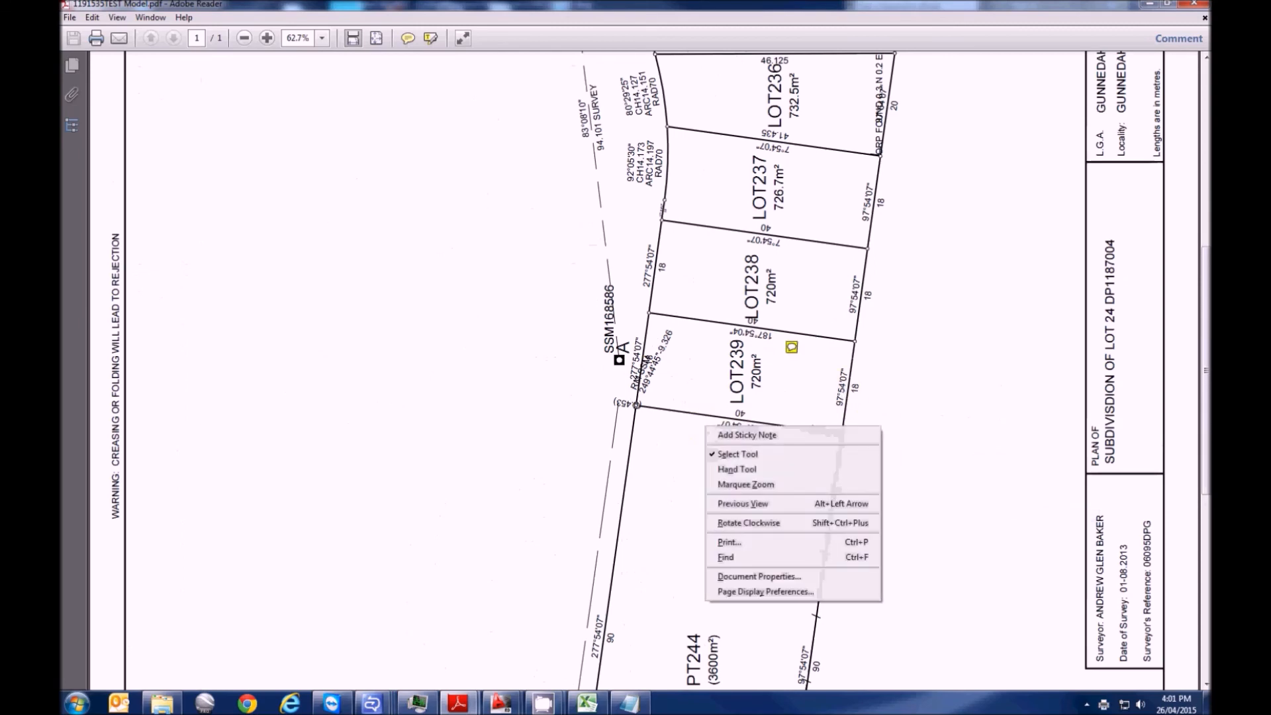
pyautogui.click(745, 523)
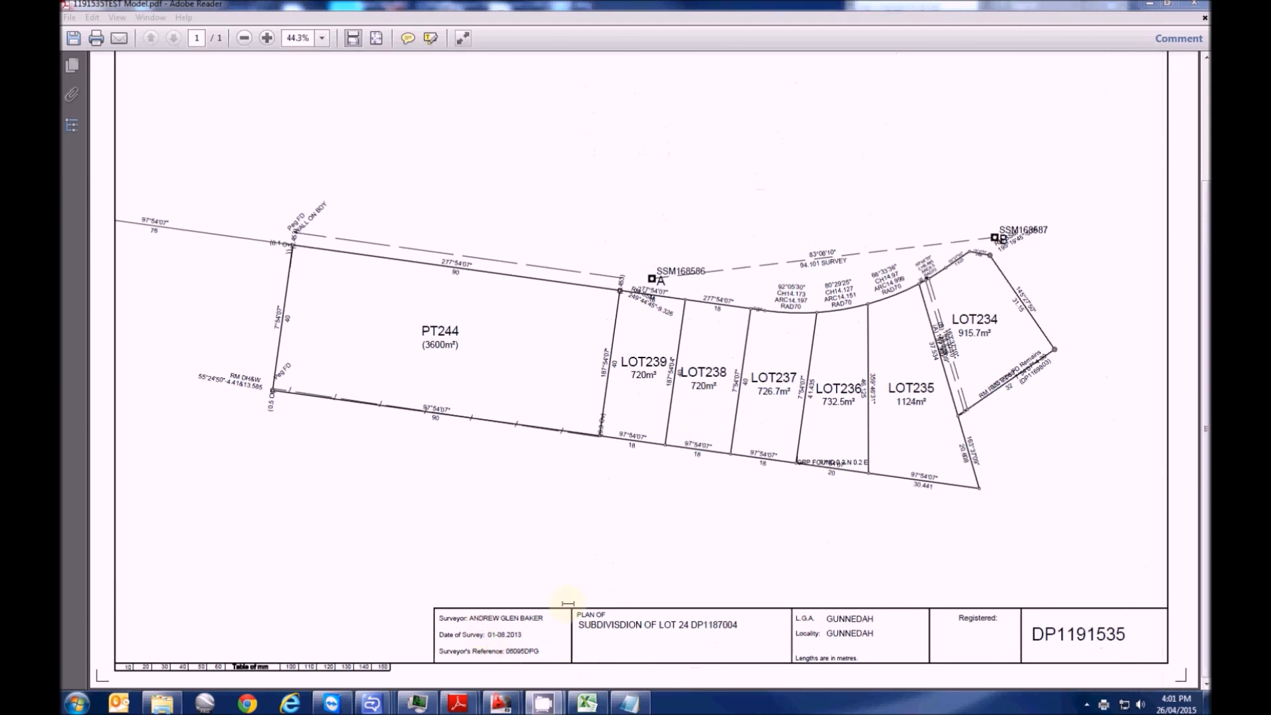
# Zoom in and out to inspect the plotted A2 subdivision plan
pyautogui.scroll(3, 1020, 554)
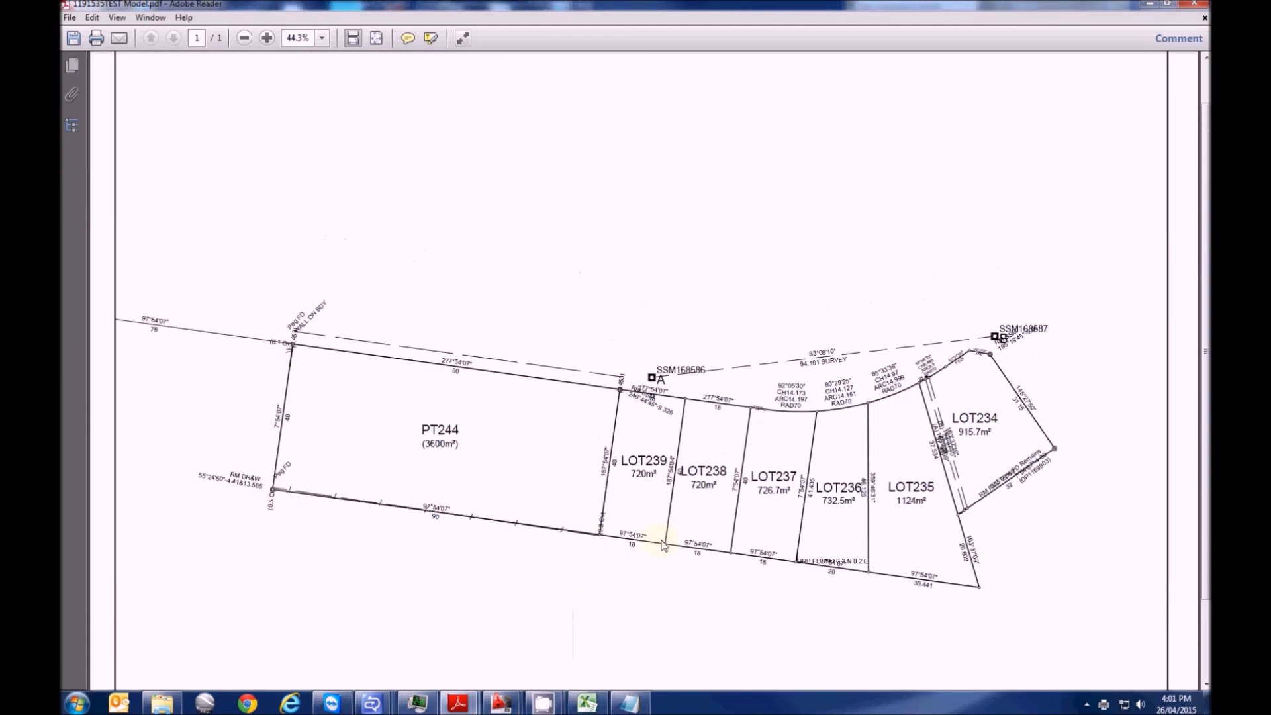
pyautogui.keyDown('ctrl'); pyautogui.scroll(5, 677, 571); pyautogui.keyUp('ctrl')
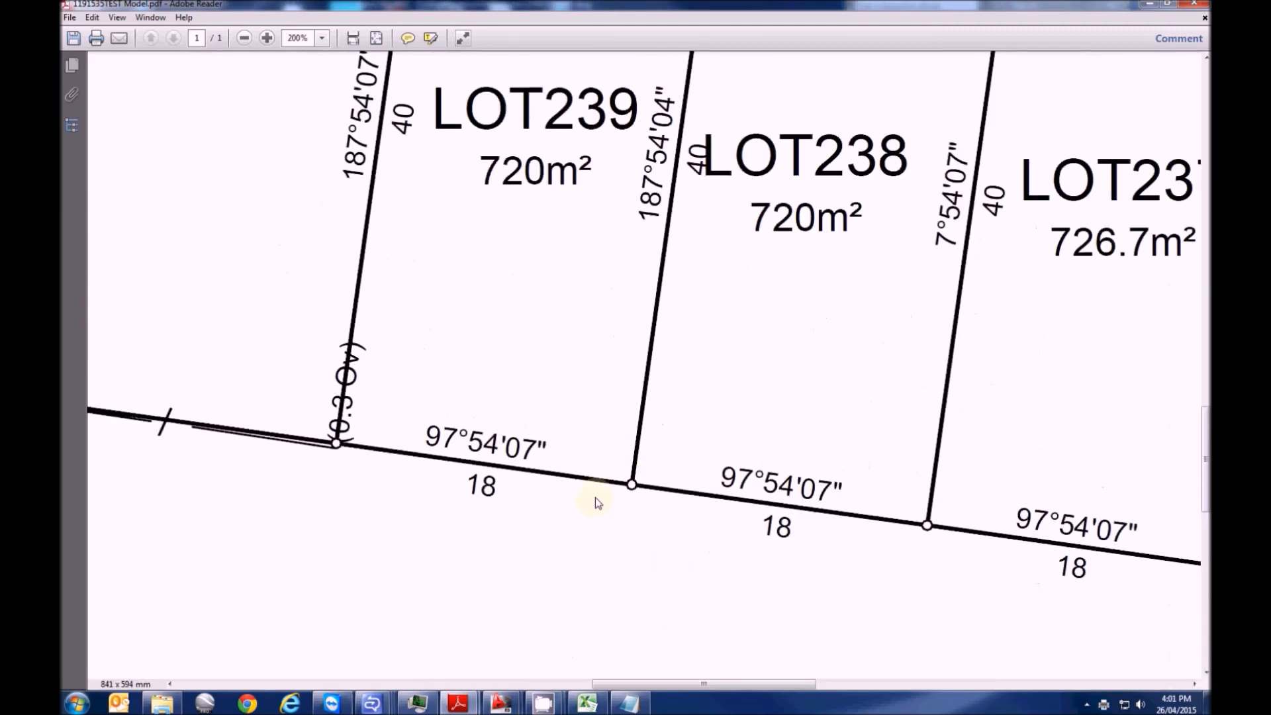
pyautogui.keyDown('ctrl'); pyautogui.scroll(-4, 721, 534); pyautogui.keyUp('ctrl')
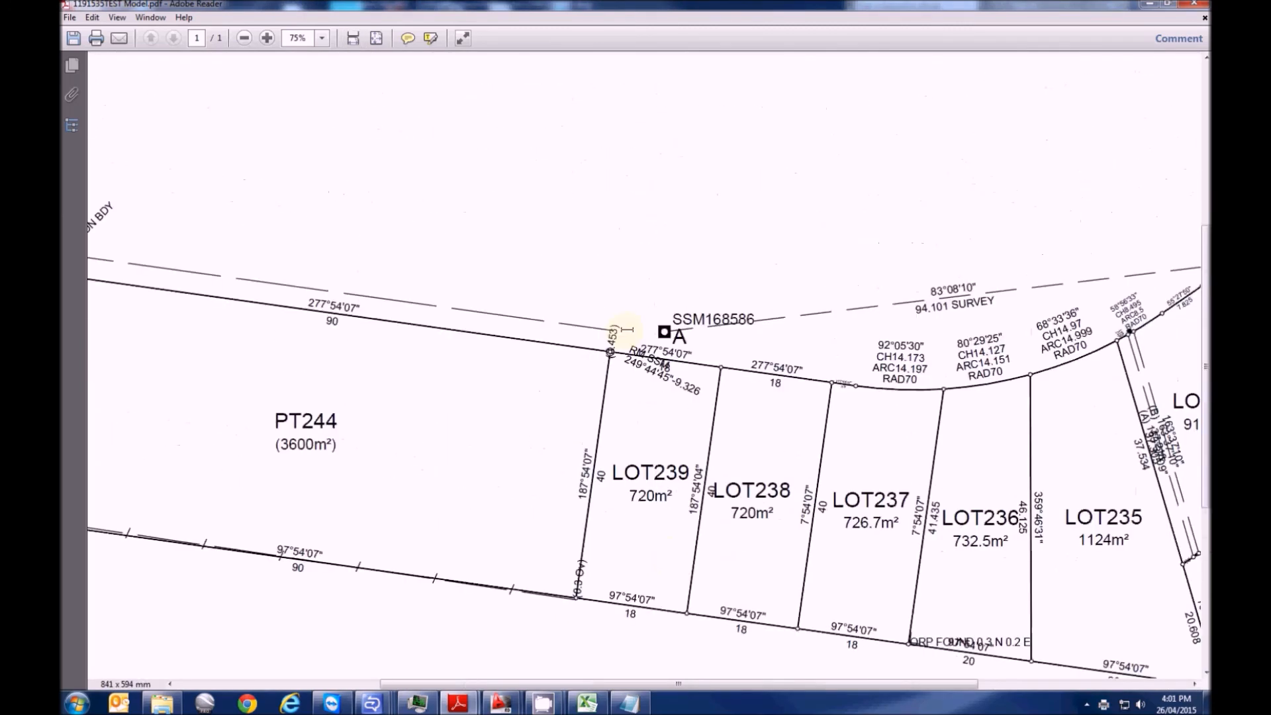
pyautogui.keyDown('ctrl'); pyautogui.scroll(-3, 706, 457); pyautogui.keyUp('ctrl')
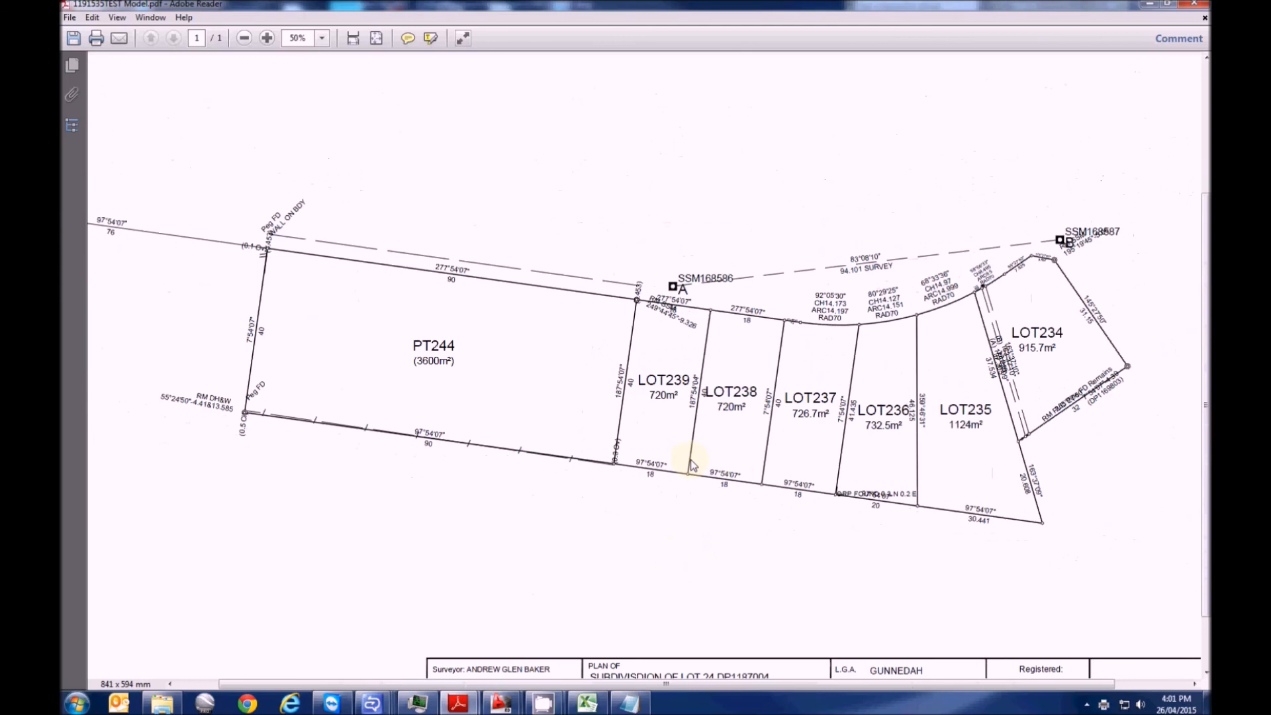
pyautogui.scroll(2, 691, 460)
pyautogui.scroll(-5, 688, 463)
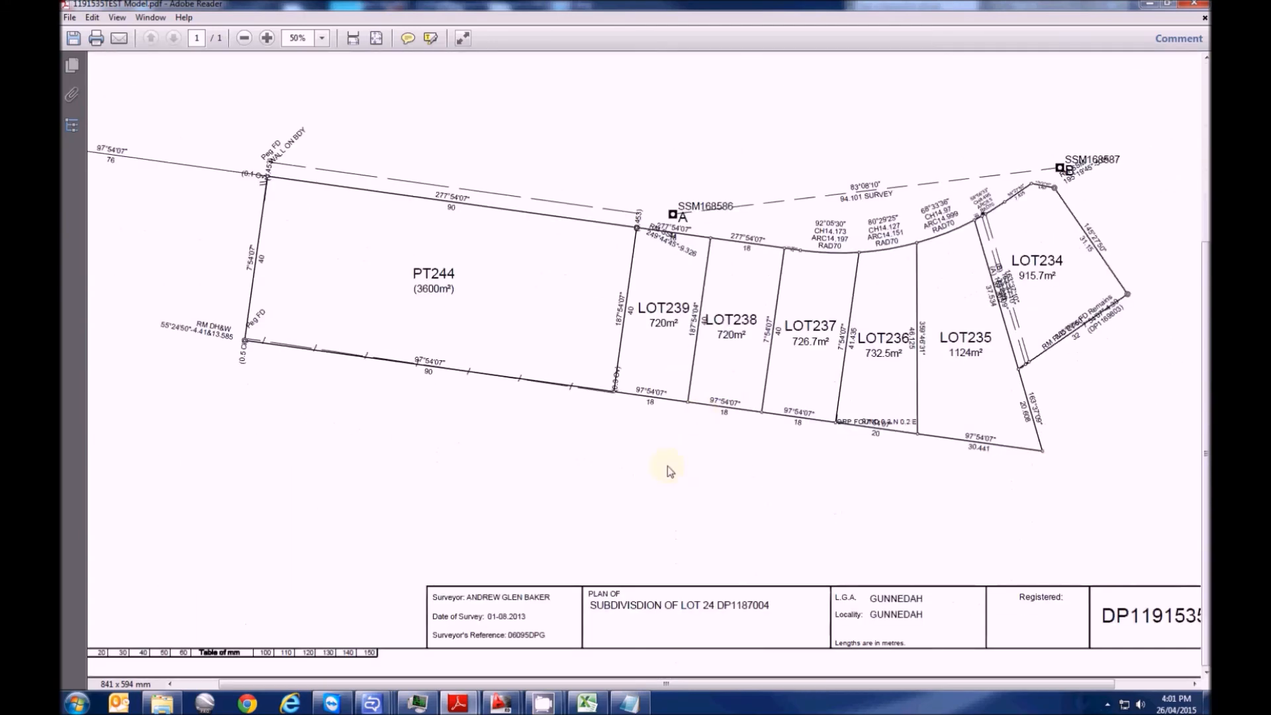
pyautogui.keyDown('ctrl'); pyautogui.scroll(-1, 667, 466); pyautogui.keyUp('ctrl')
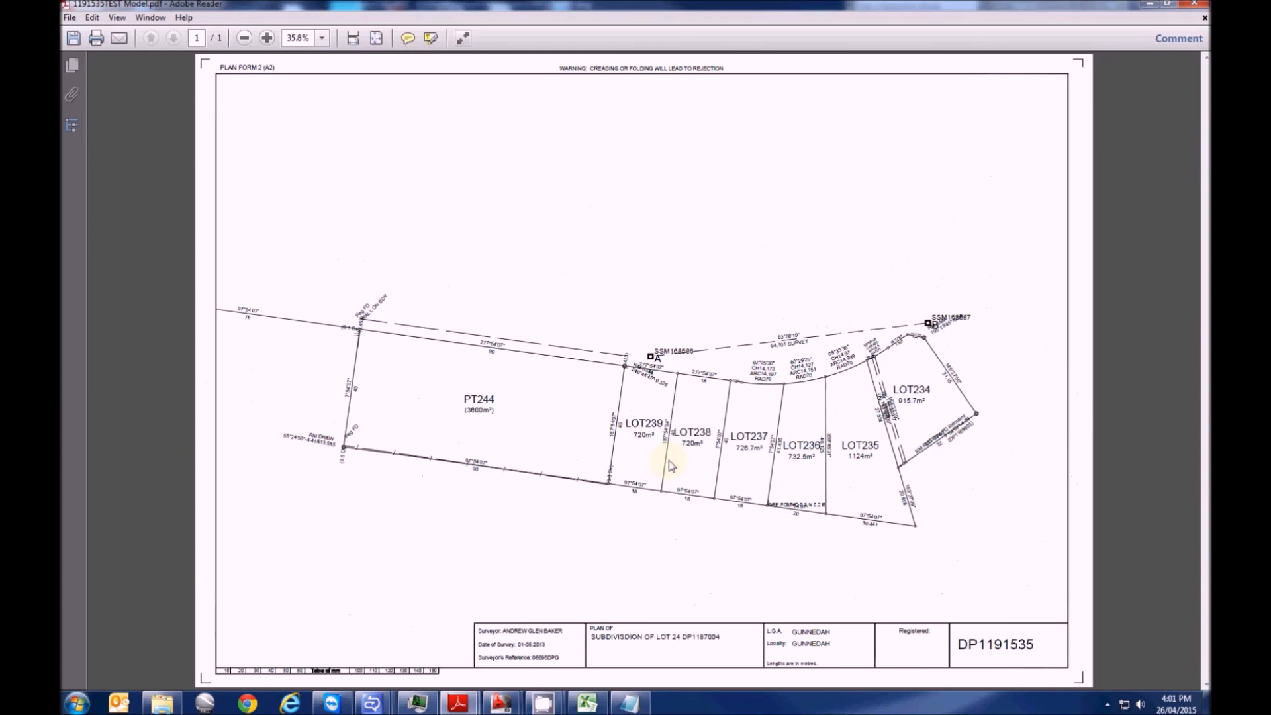
pyautogui.keyDown('ctrl'); pyautogui.scroll(1, 676, 454); pyautogui.keyUp('ctrl')
pyautogui.scroll(-3, 661, 417)
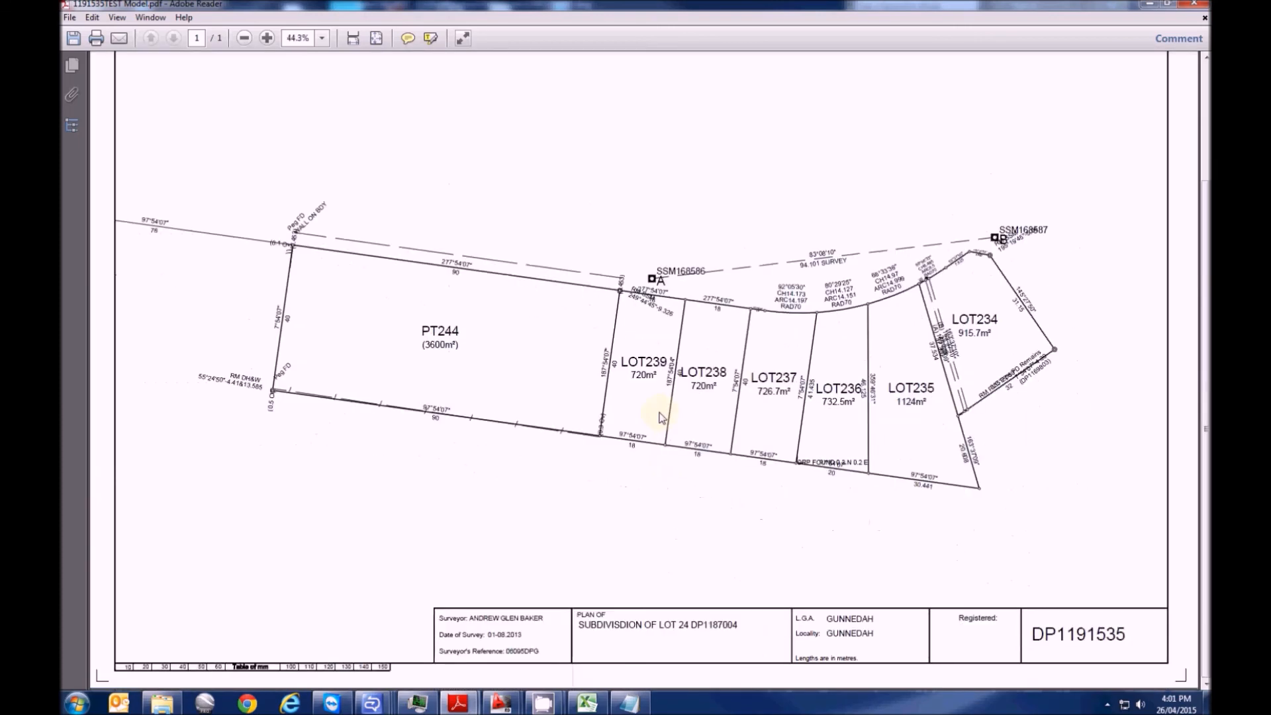
pyautogui.scroll(2, 482, 450)
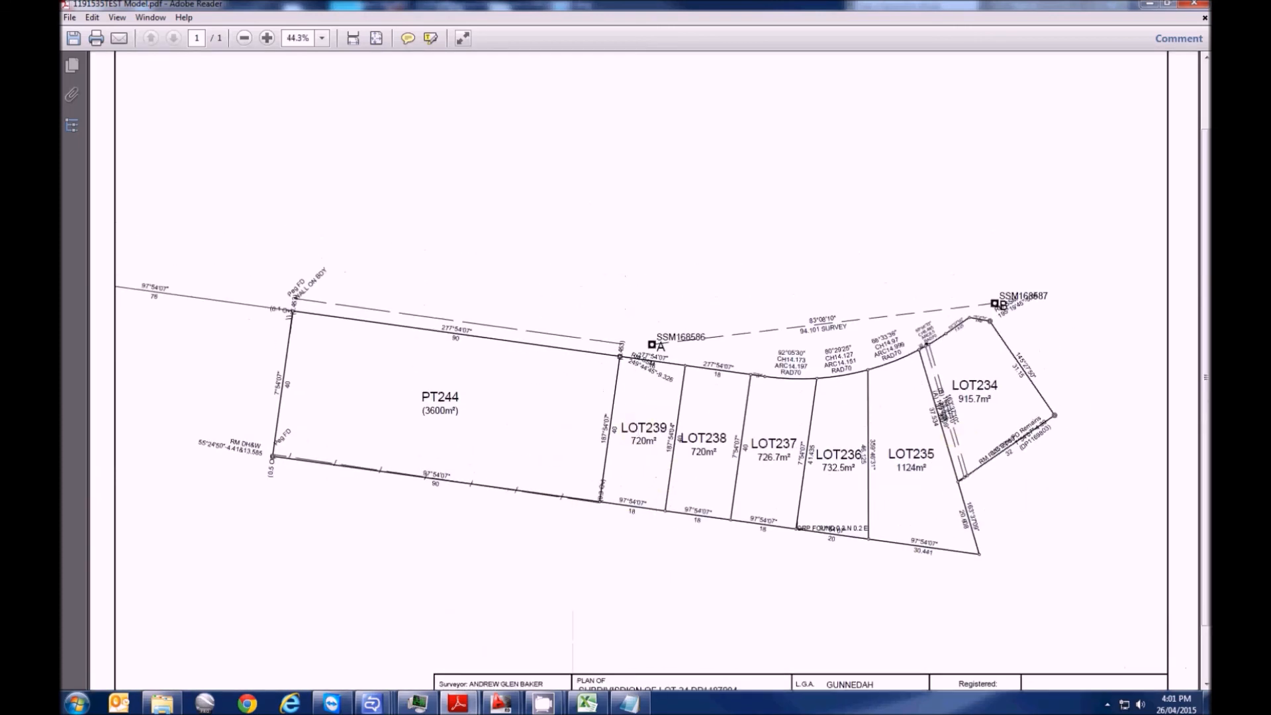
# Close Adobe Reader, answering the save prompt, and return to the plan in AutoCAD
pyautogui.click(1193, 4)
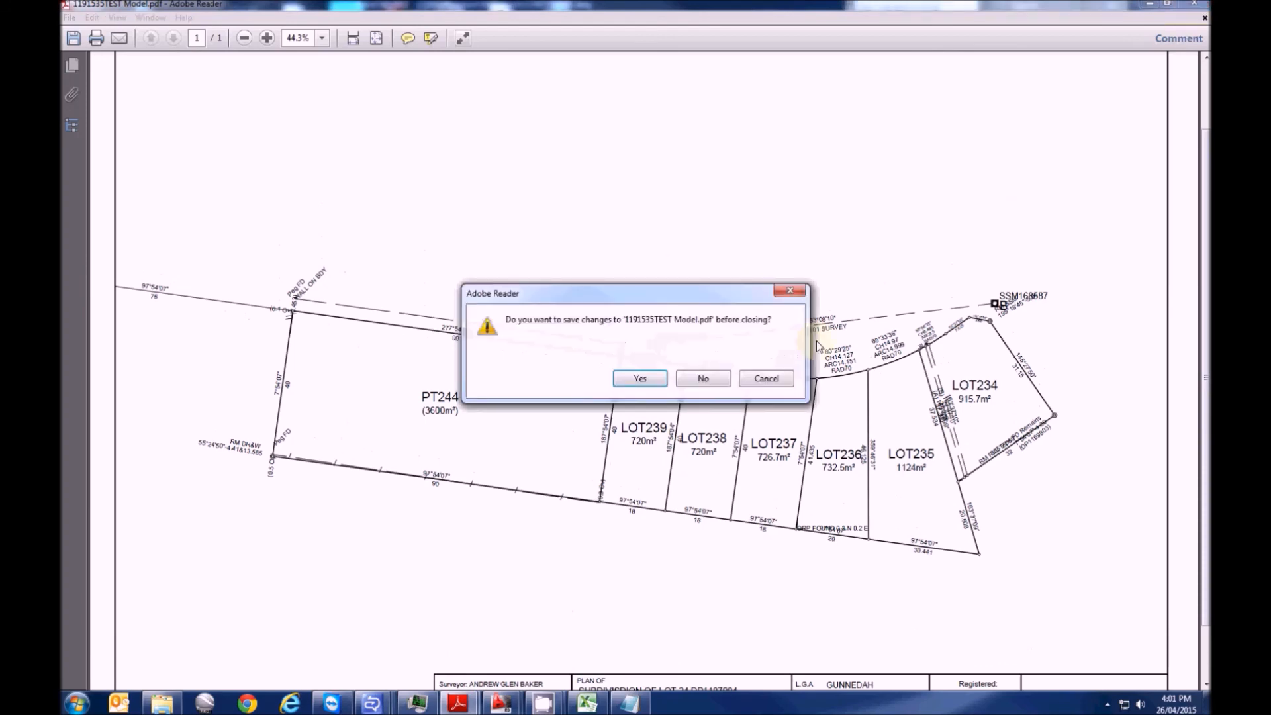
pyautogui.click(703, 378)
pyautogui.scroll(3, 490, 445)
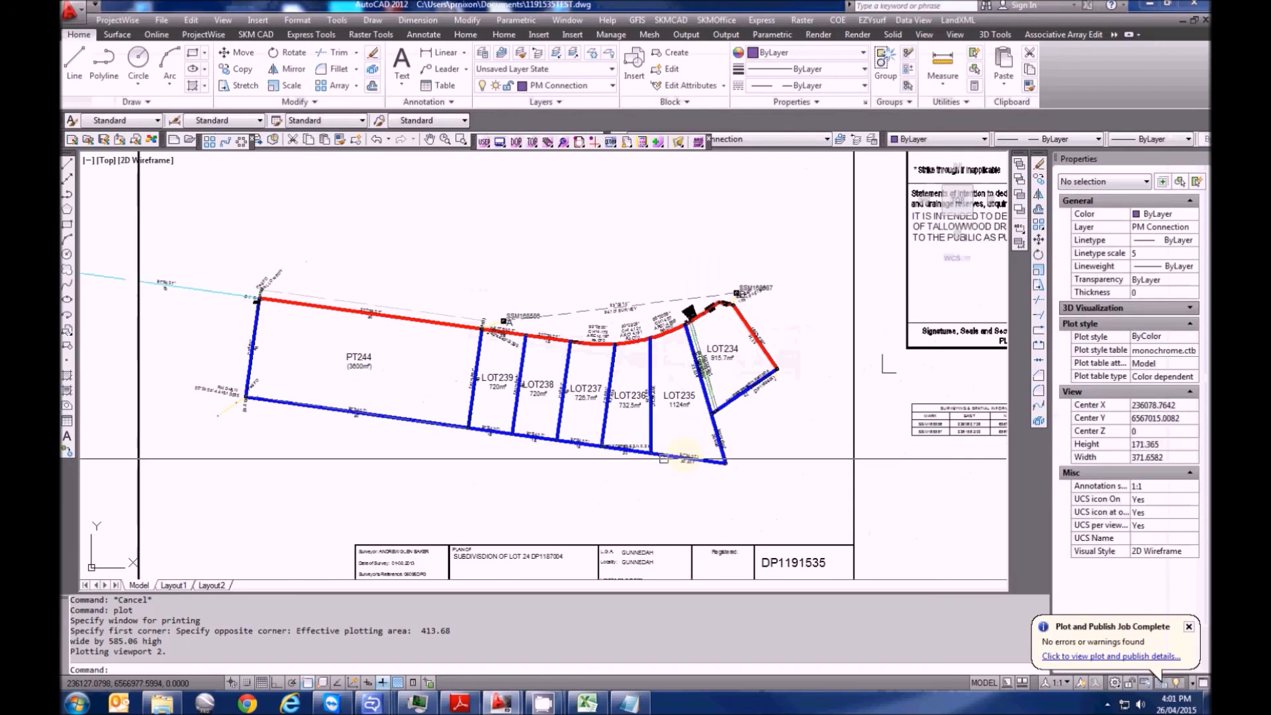
pyautogui.scroll(-5, 490, 445)
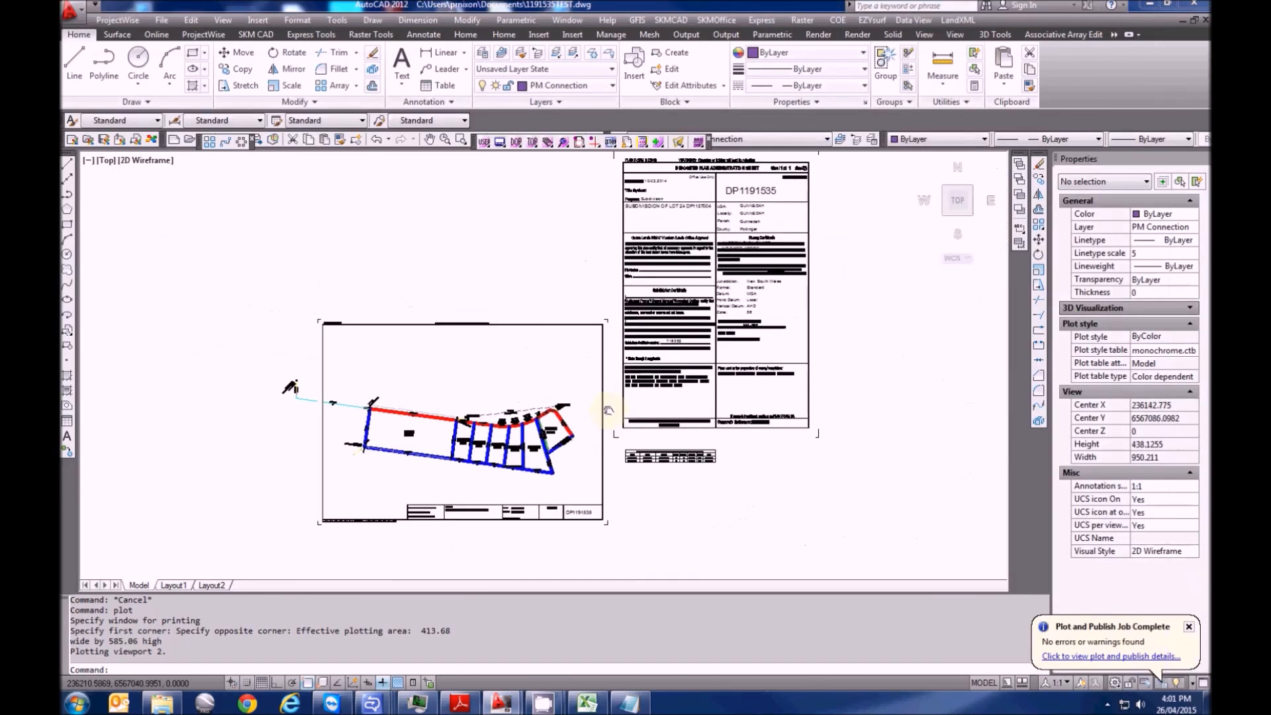
pyautogui.moveTo(609, 411); pyautogui.dragTo(645, 392, button='middle')
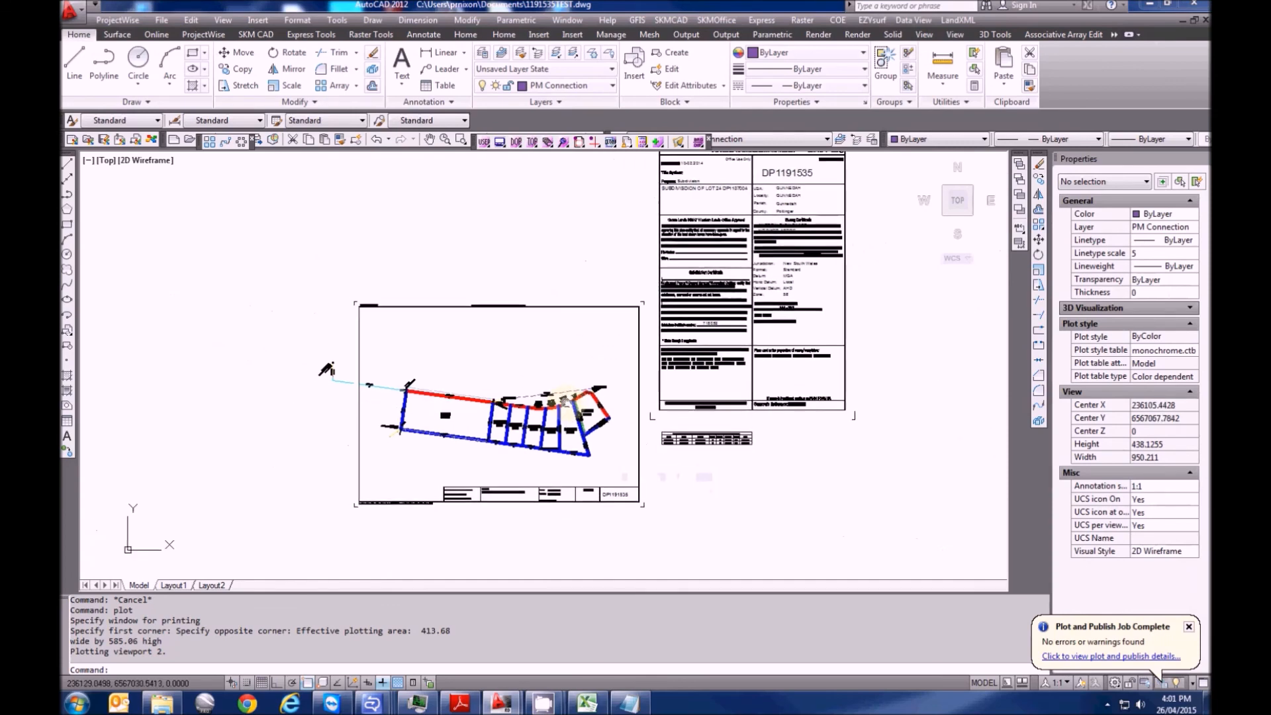